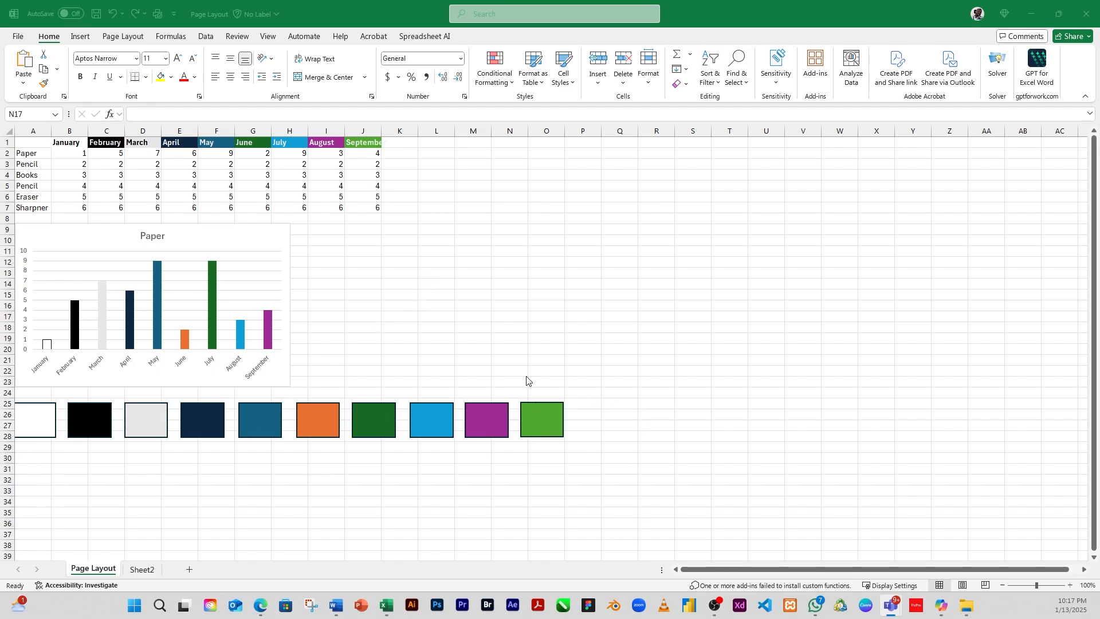
# Step: Select the month and value ranges of the sales table to review their formatting
pyautogui.click(582, 338)
pyautogui.click(83, 36)
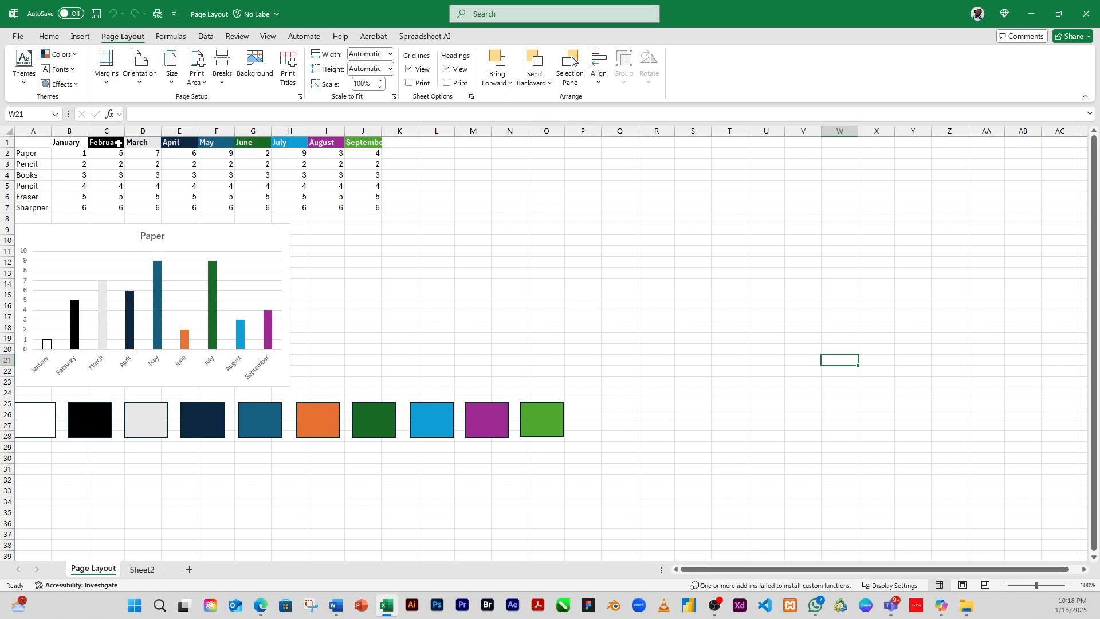
pyautogui.click(389, 326)
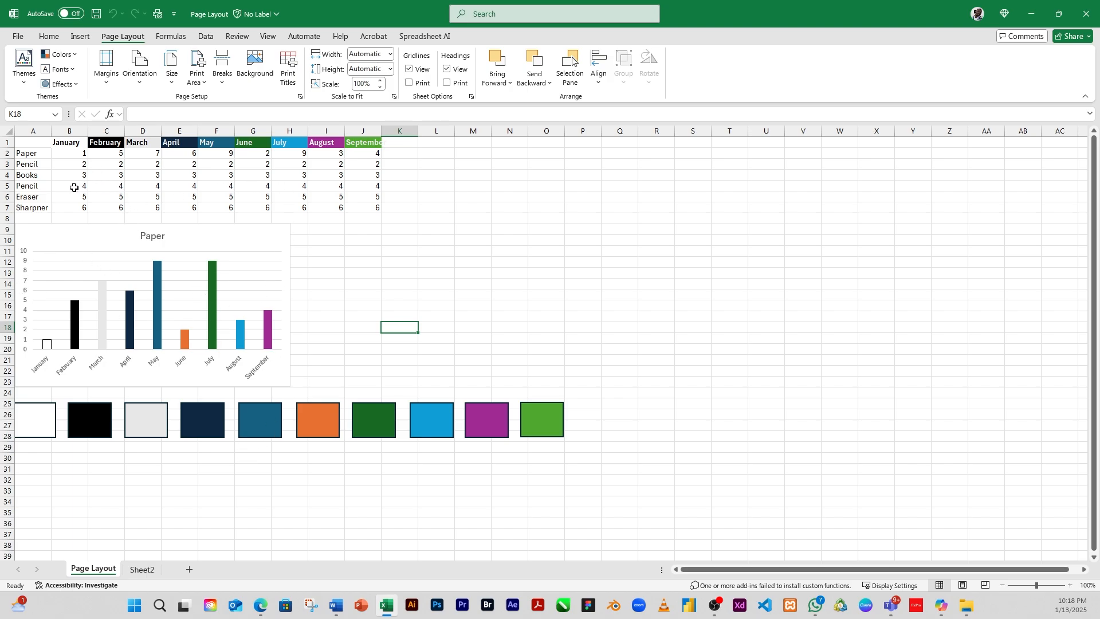
pyautogui.moveTo(85, 164); pyautogui.dragTo(373, 207)
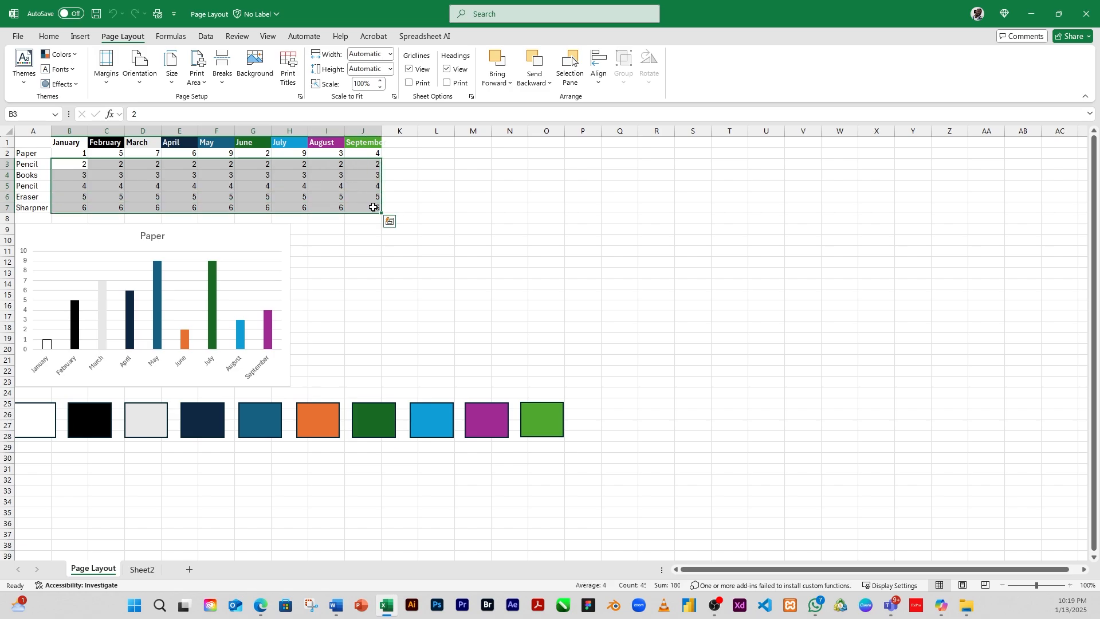
pyautogui.click(224, 187)
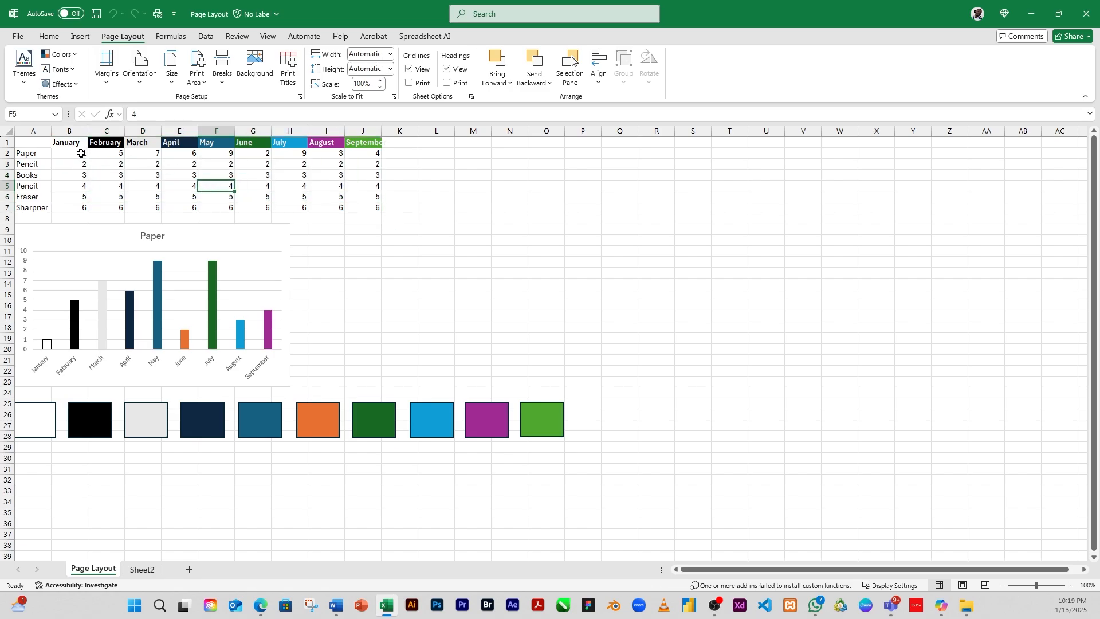
pyautogui.moveTo(57, 154); pyautogui.dragTo(372, 155)
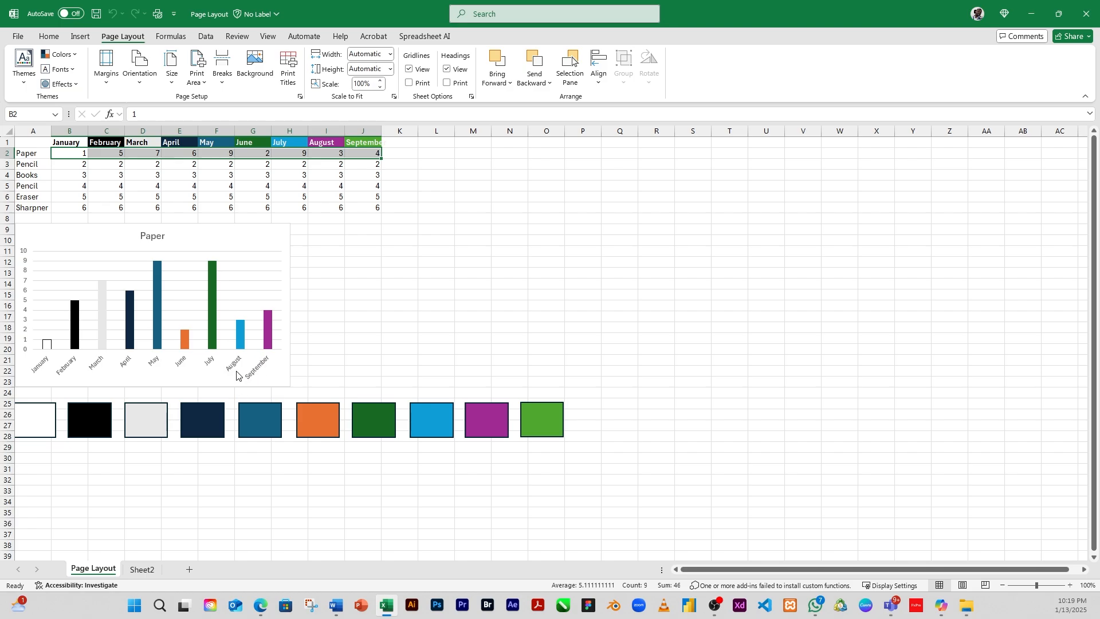
pyautogui.click(247, 200)
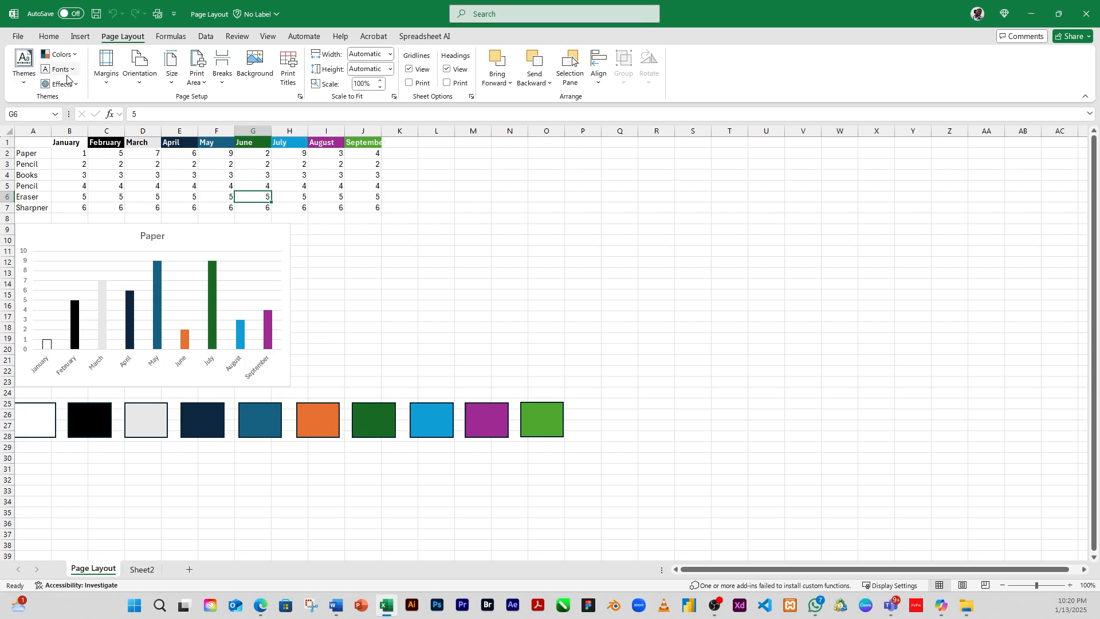
# Step: Examine the theme colors offered in the font color and fill color palettes for the header cell
pyautogui.click(72, 142)
pyautogui.click(49, 36)
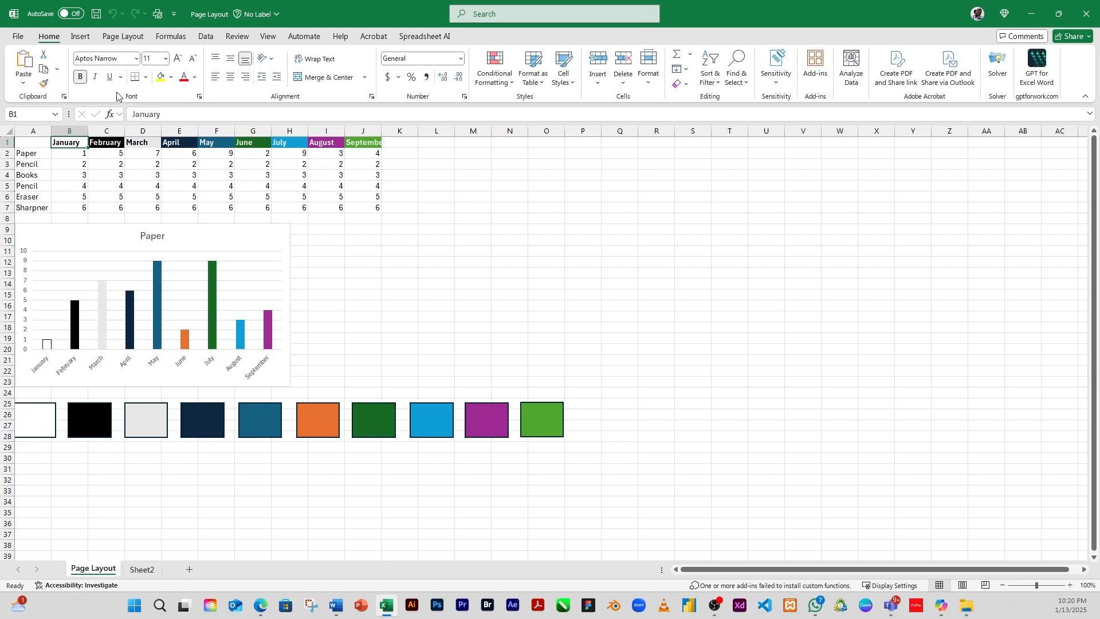
pyautogui.click(195, 76)
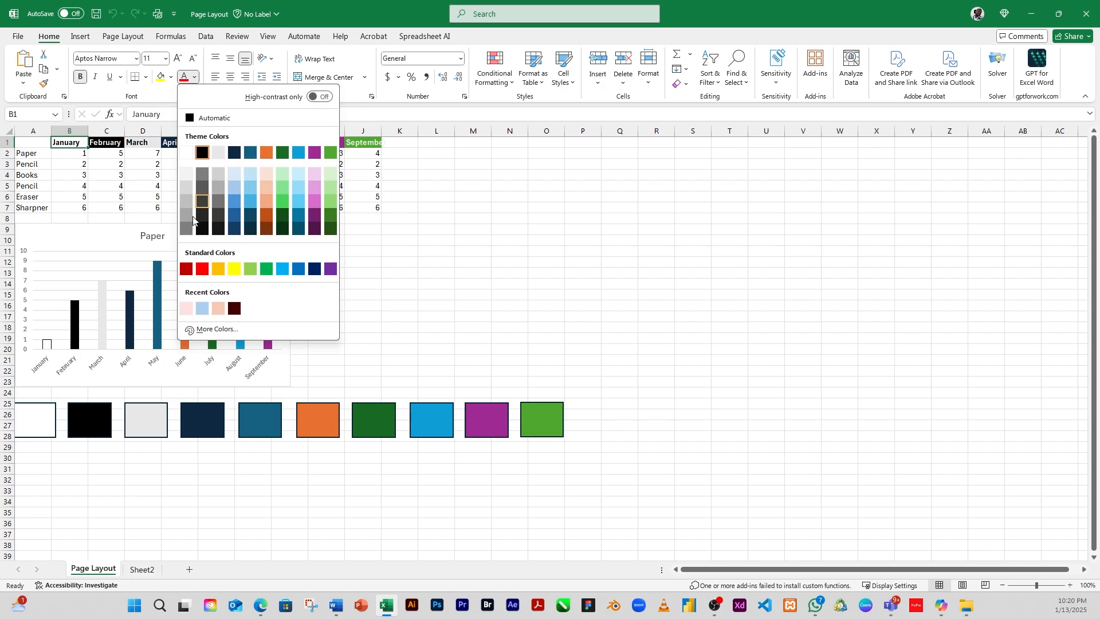
pyautogui.click(171, 78)
pyautogui.click(172, 78)
pyautogui.click(172, 78)
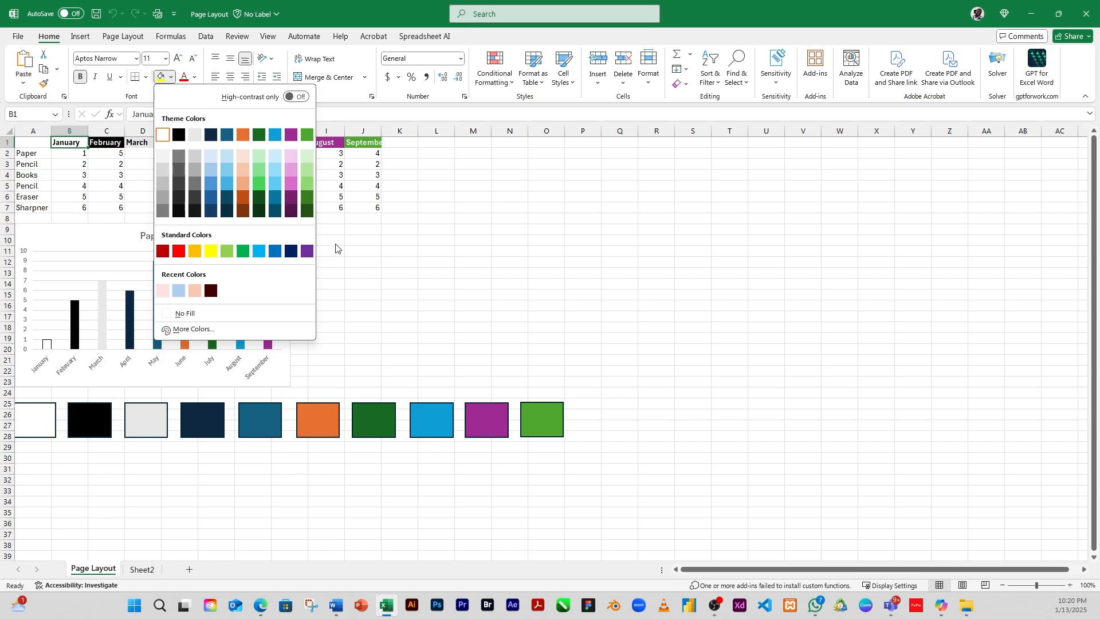
pyautogui.click(364, 204)
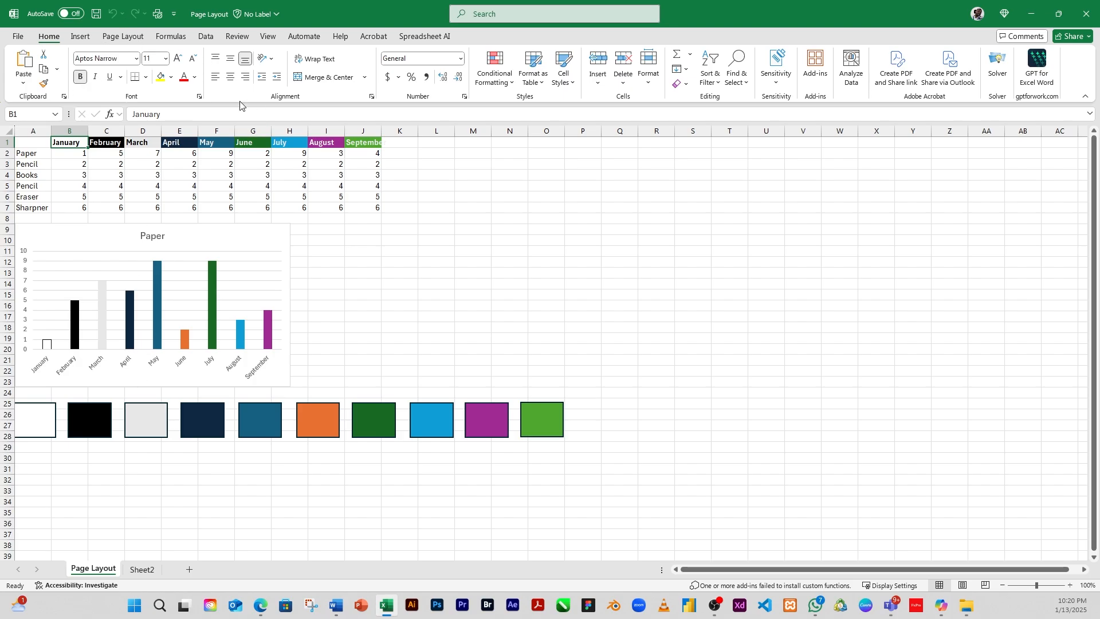
pyautogui.click(195, 77)
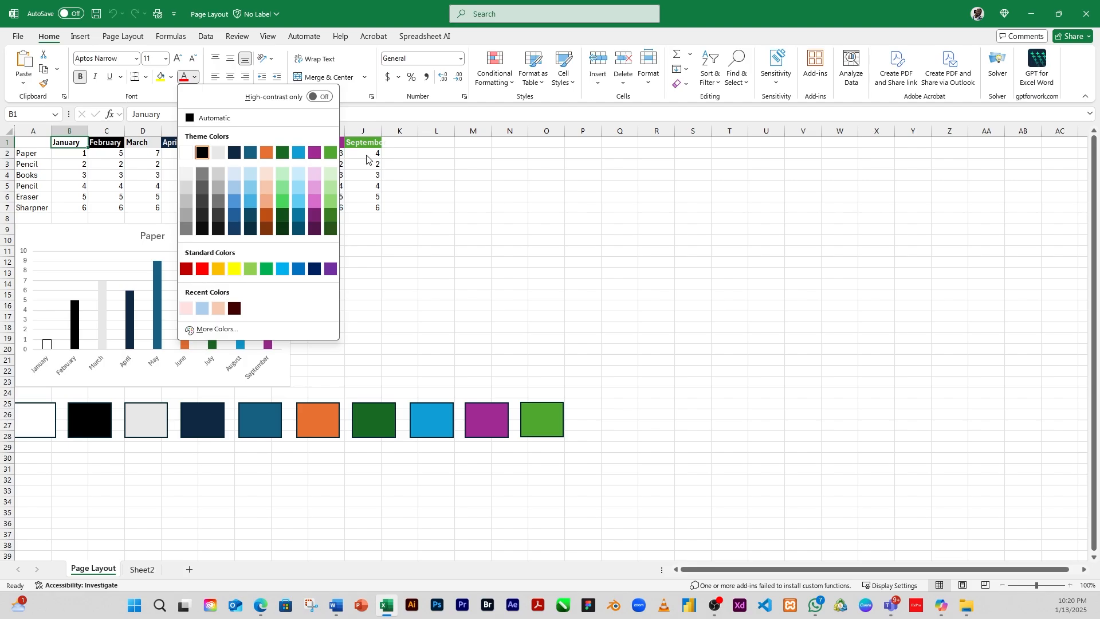
pyautogui.click(432, 227)
# Step: Insert five blank columns before column A so the table, chart and swatches shift right
pyautogui.click(369, 311)
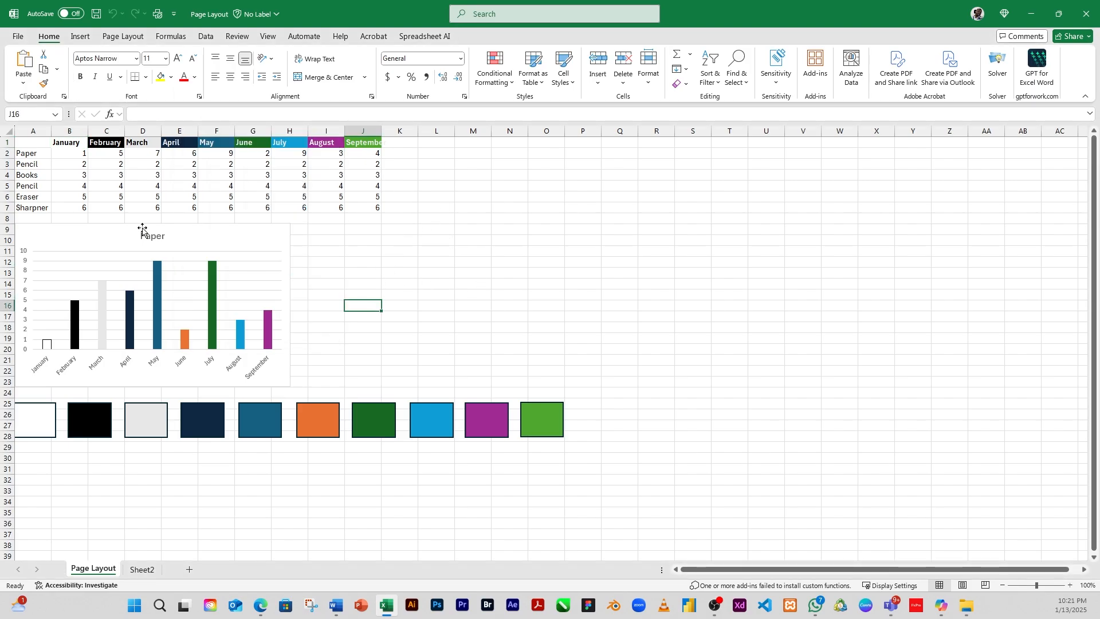
pyautogui.click(26, 126)
pyautogui.rightClick(27, 131)
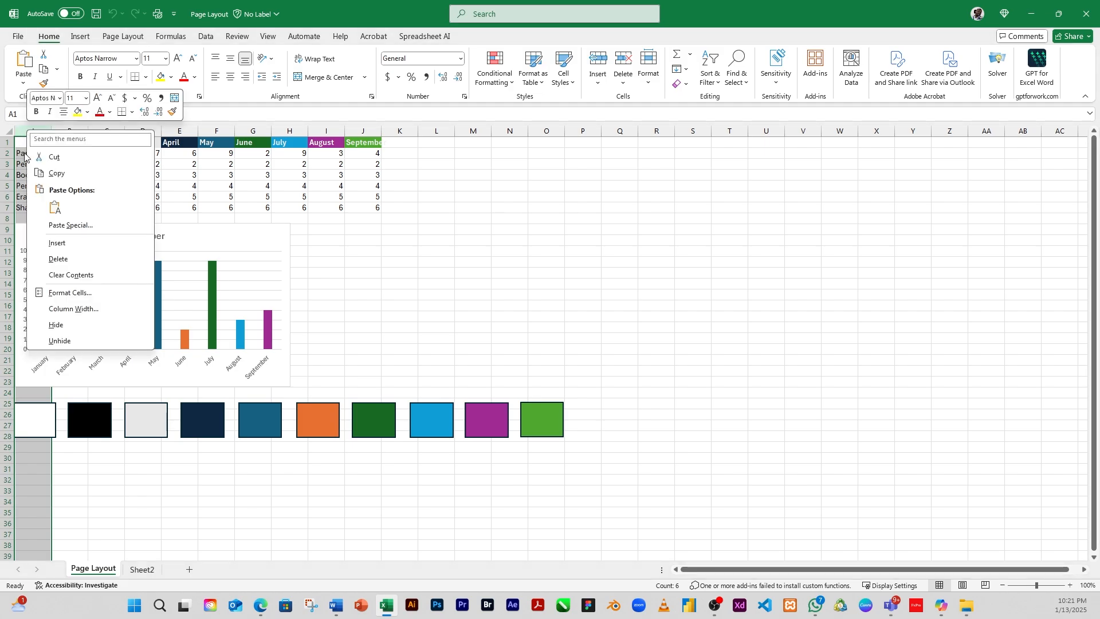
pyautogui.click(57, 243)
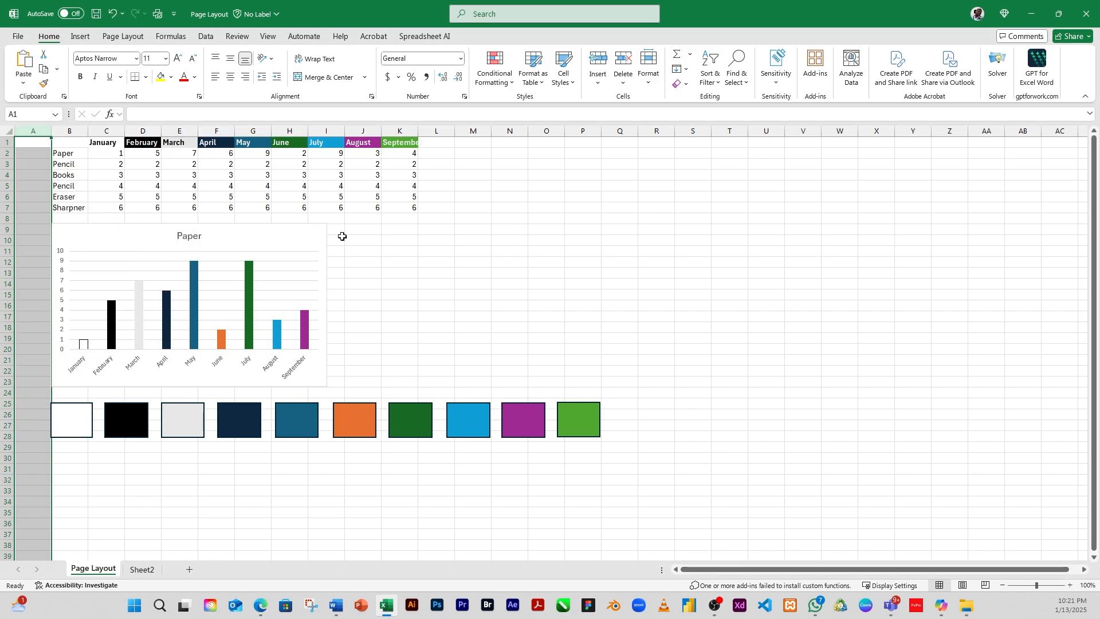
pyautogui.hotkey('ctrl', 'shift', '+')
pyautogui.rightClick(39, 132)
pyautogui.click(69, 214)
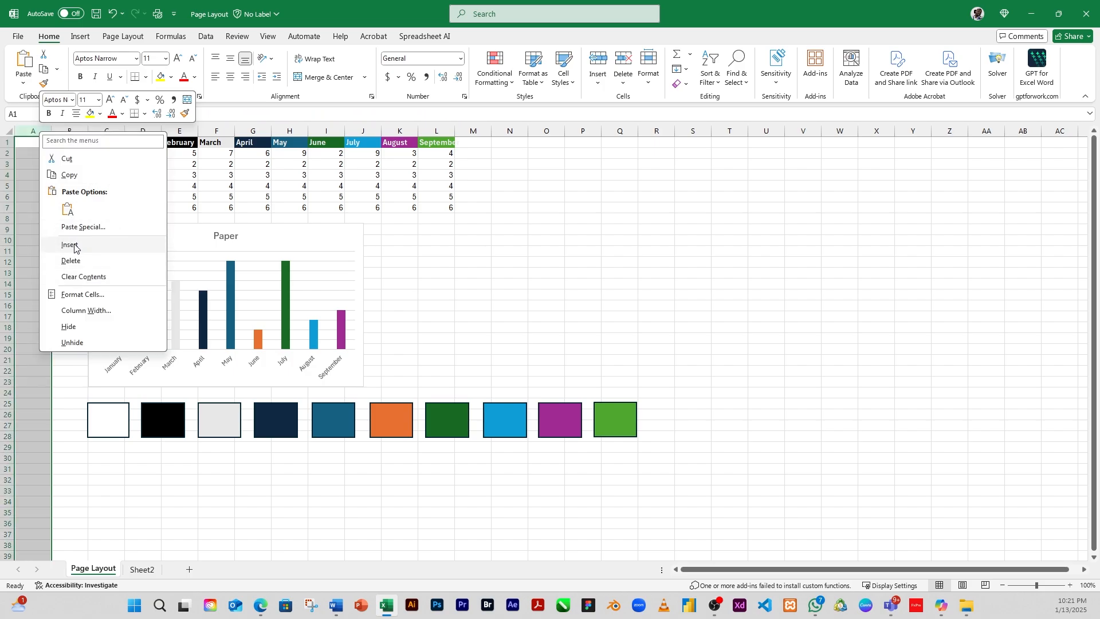
pyautogui.click(71, 245)
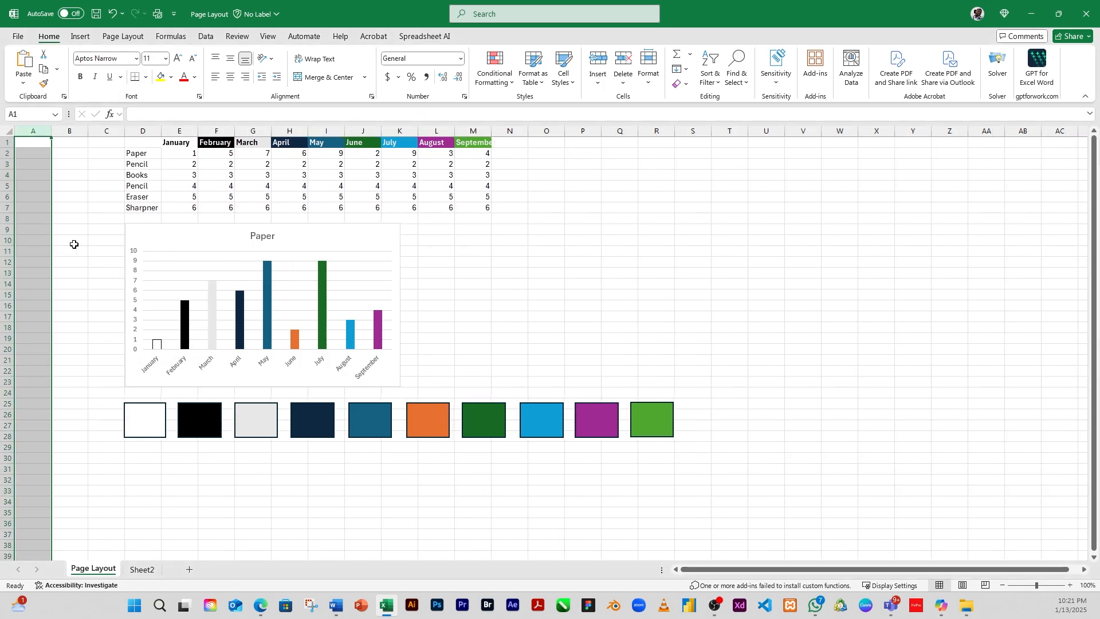
pyautogui.rightClick(39, 131)
pyautogui.click(71, 246)
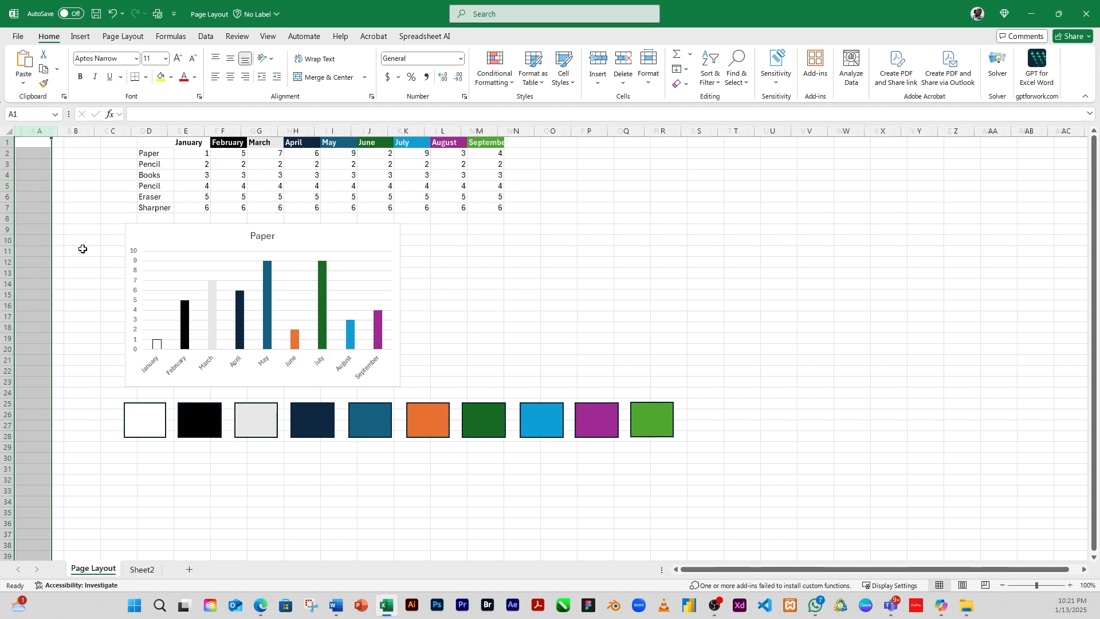
pyautogui.rightClick(35, 131)
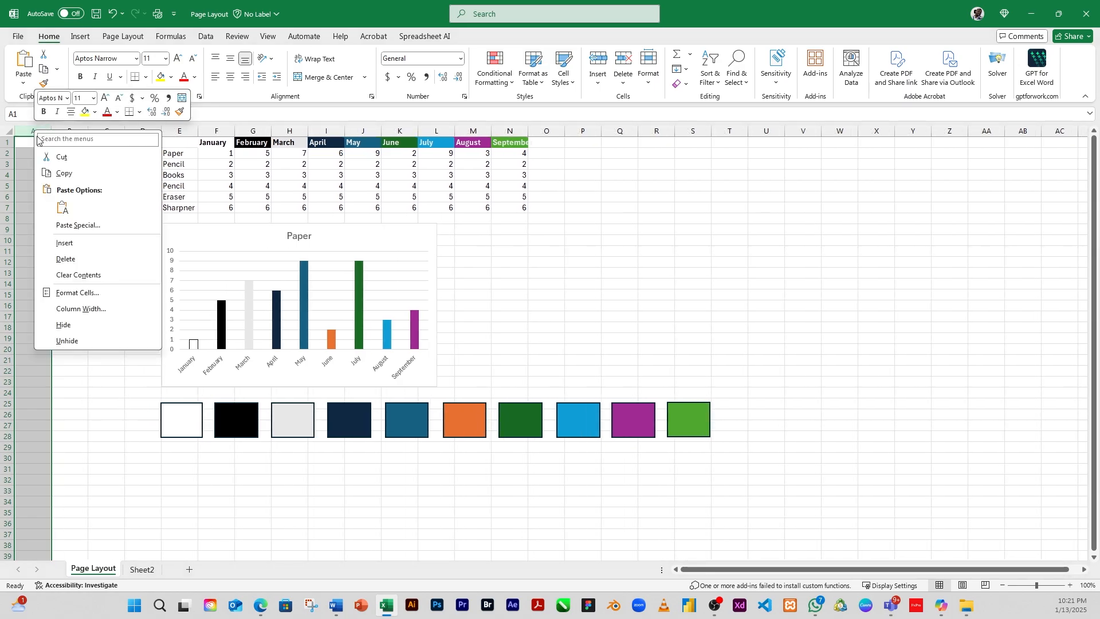
pyautogui.click(73, 244)
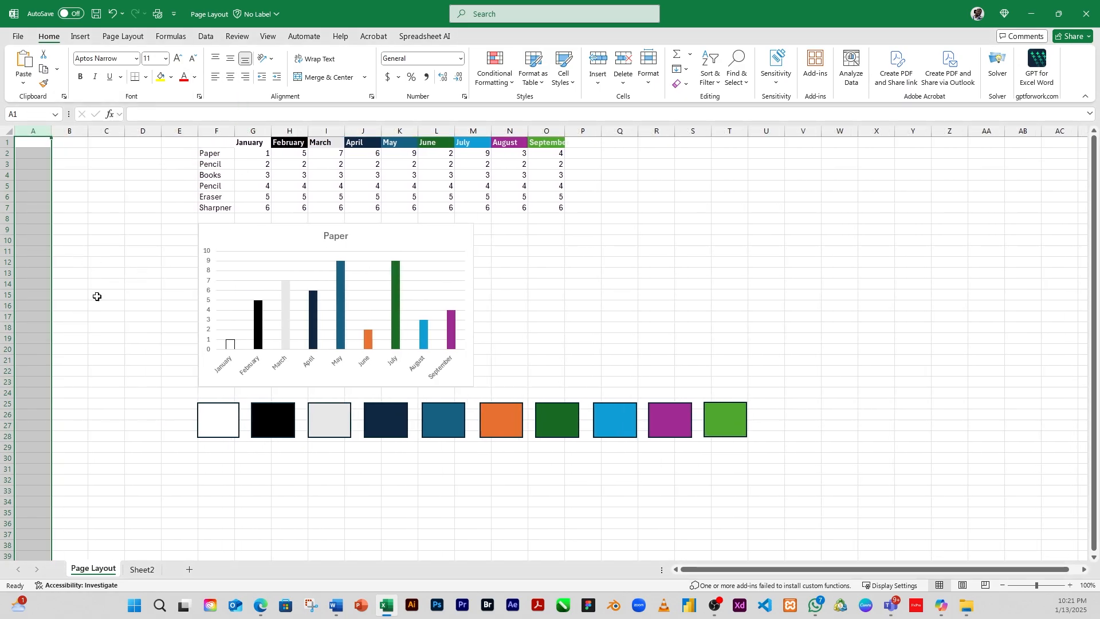
pyautogui.click(73, 296)
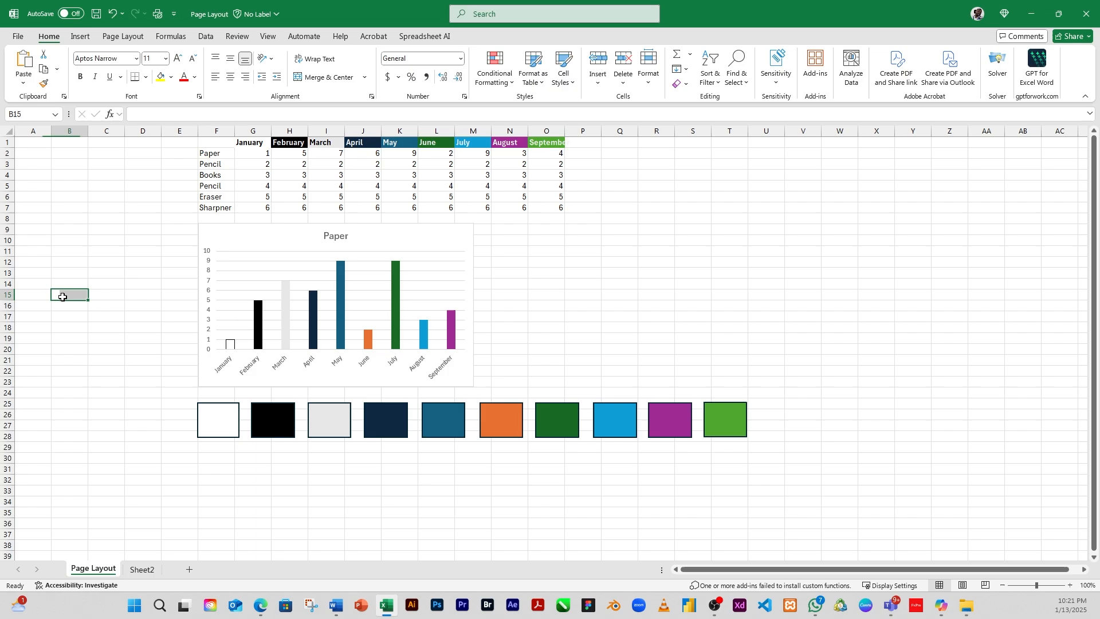
pyautogui.click(116, 199)
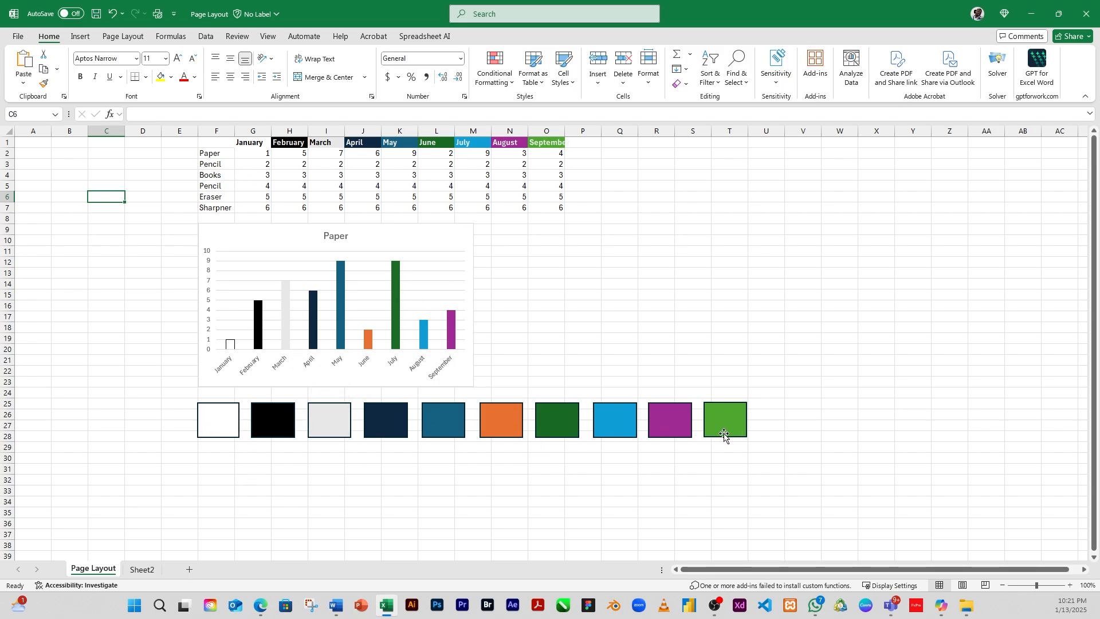
# Step: Select the color swatch rectangles and review the Themes gallery and the font color palette
pyautogui.click(367, 429)
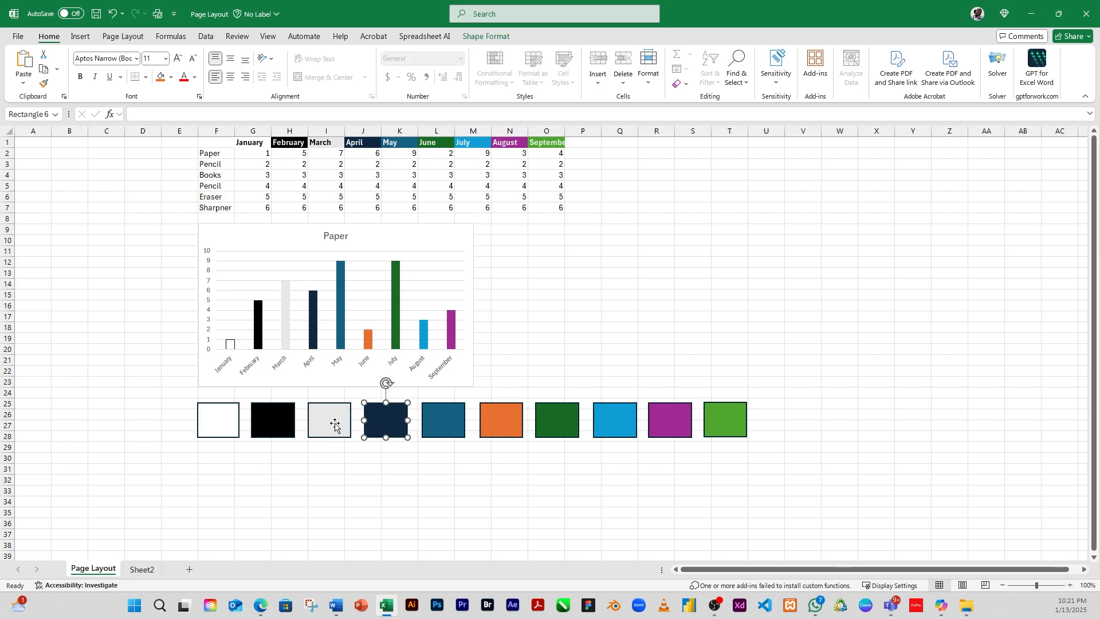
pyautogui.click(335, 426)
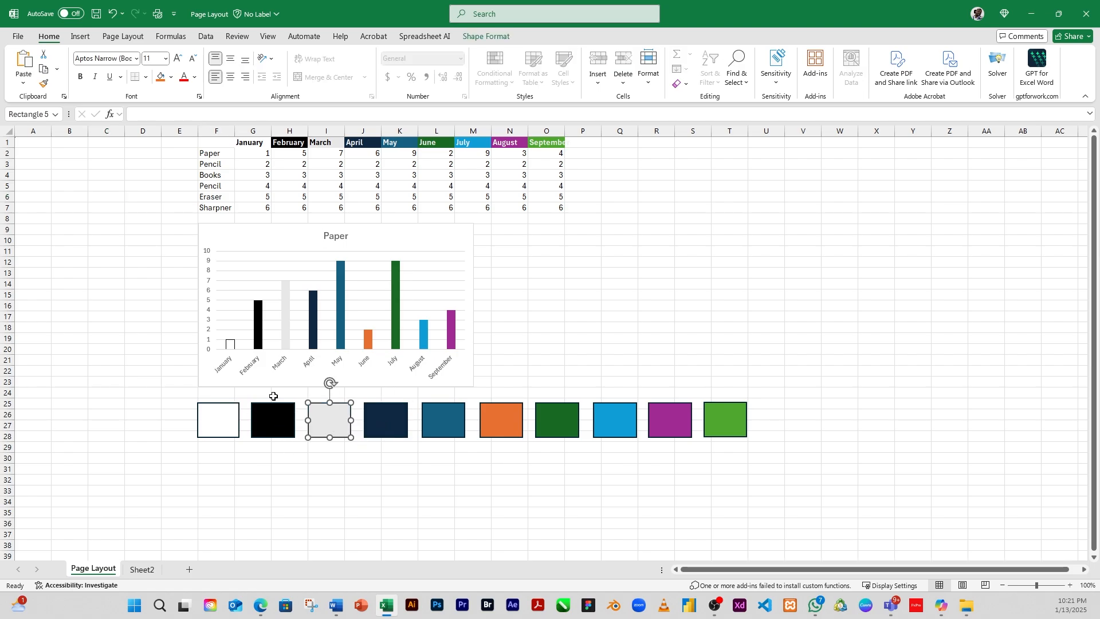
pyautogui.click(120, 38)
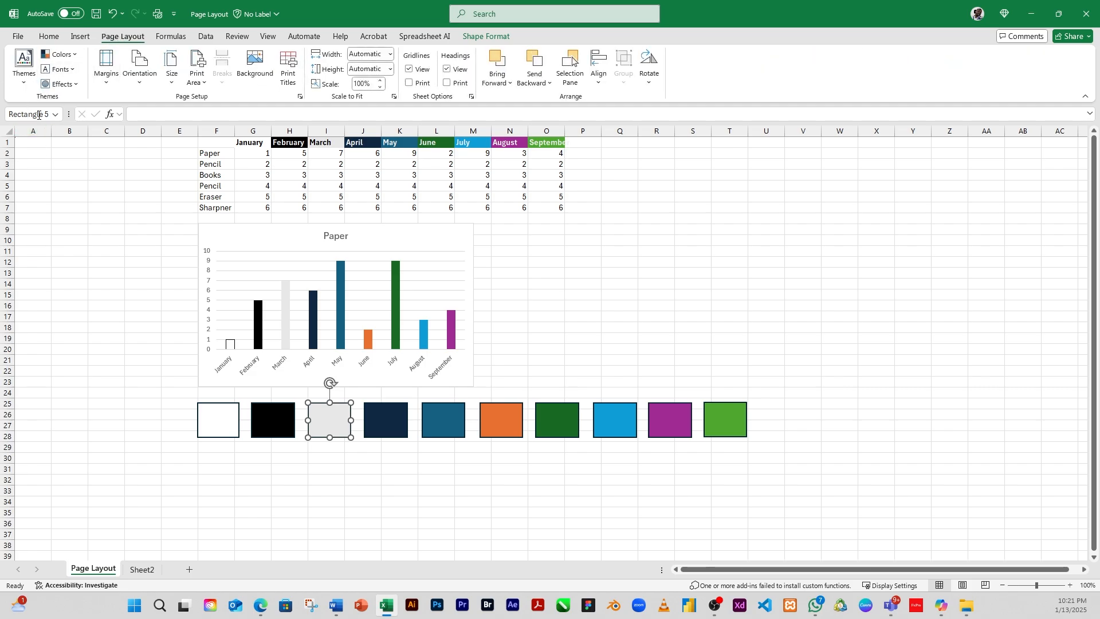
pyautogui.click(26, 86)
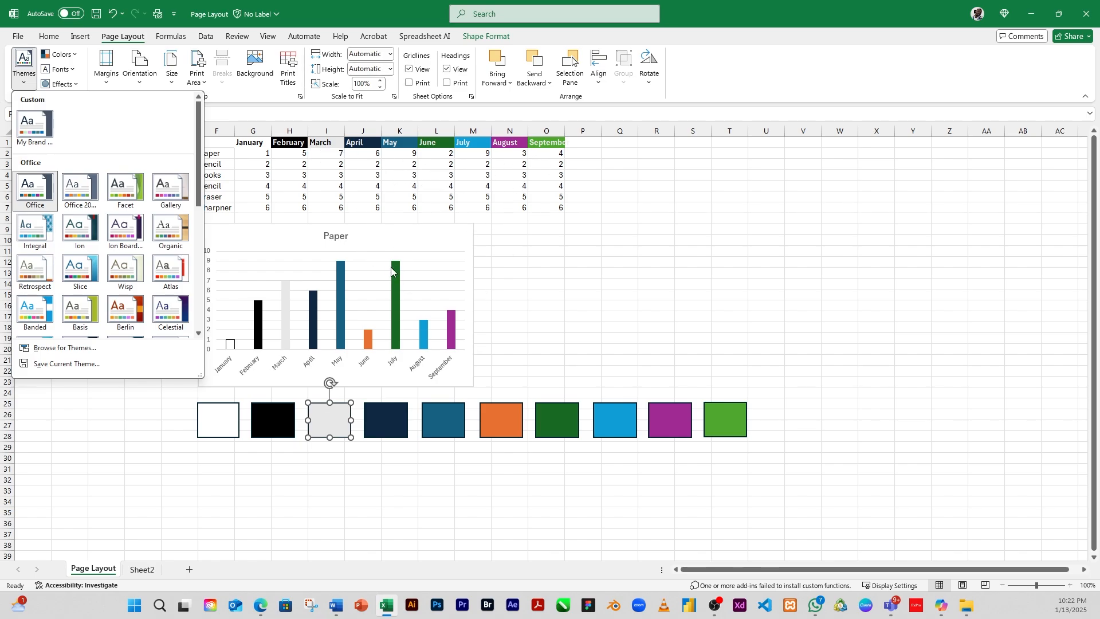
pyautogui.click(49, 36)
pyautogui.click(49, 36)
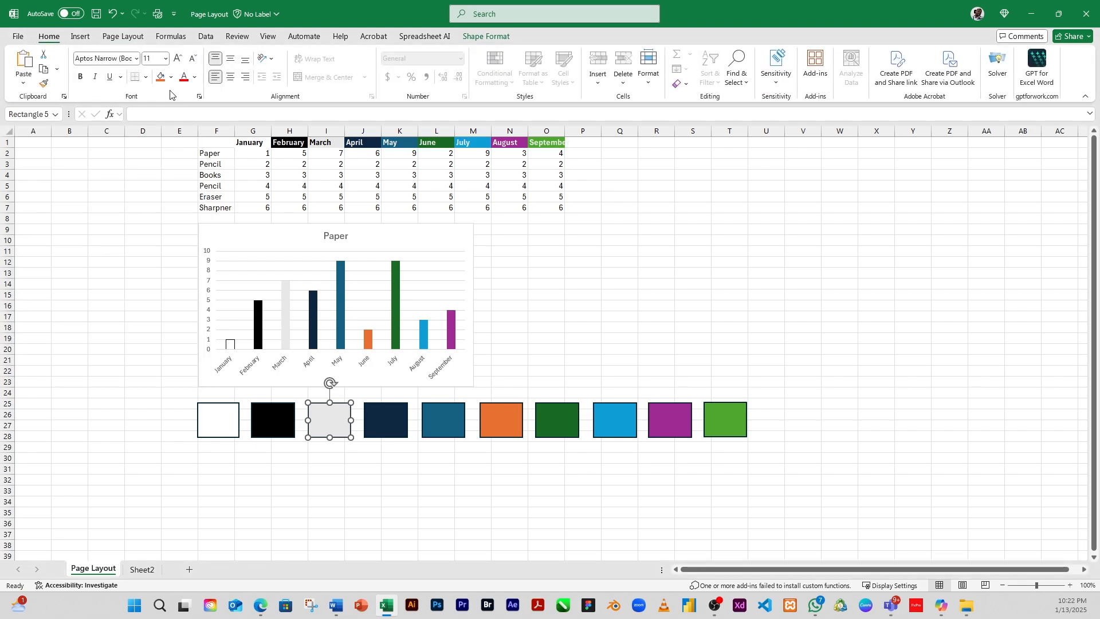
pyautogui.click(195, 76)
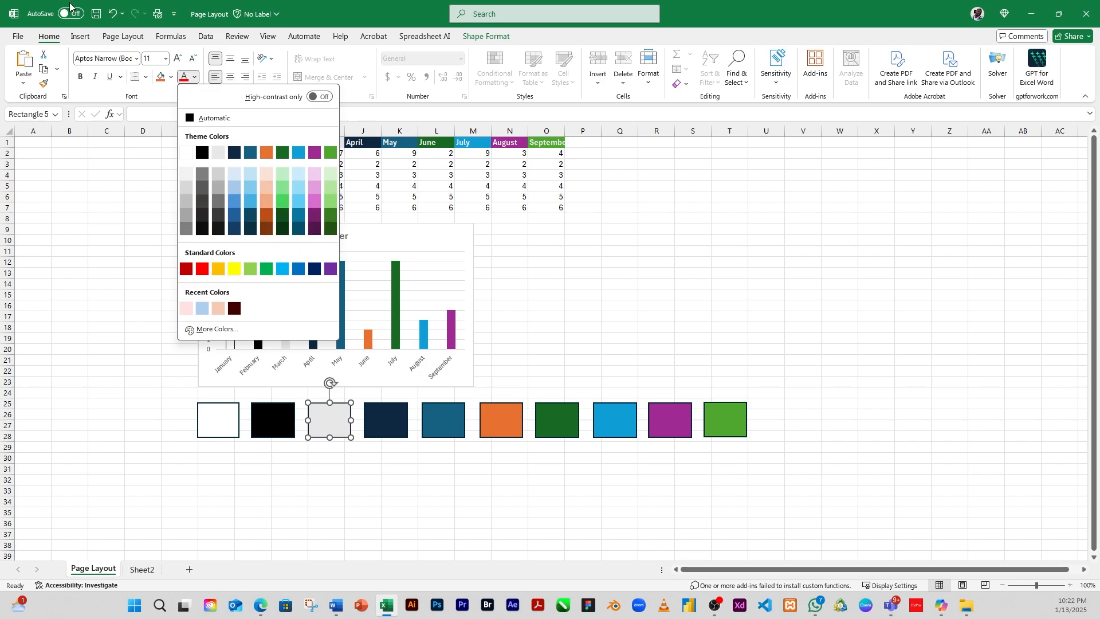
pyautogui.click(115, 37)
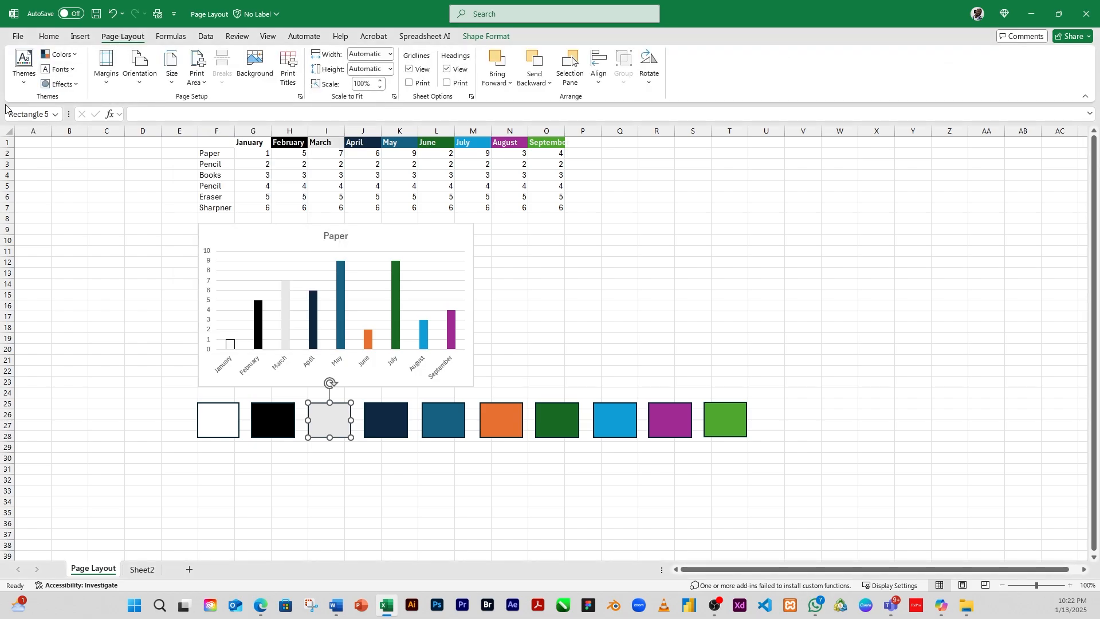
# Step: Apply the Atlas theme to the workbook
pyautogui.click(24, 85)
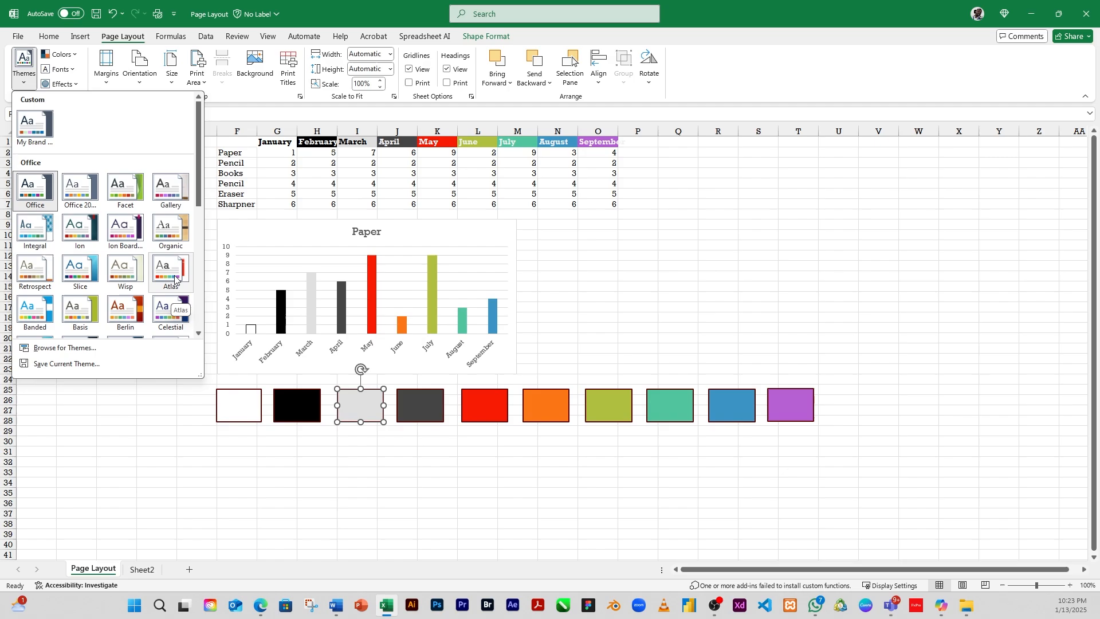
pyautogui.press('Escape')
pyautogui.press('Escape')
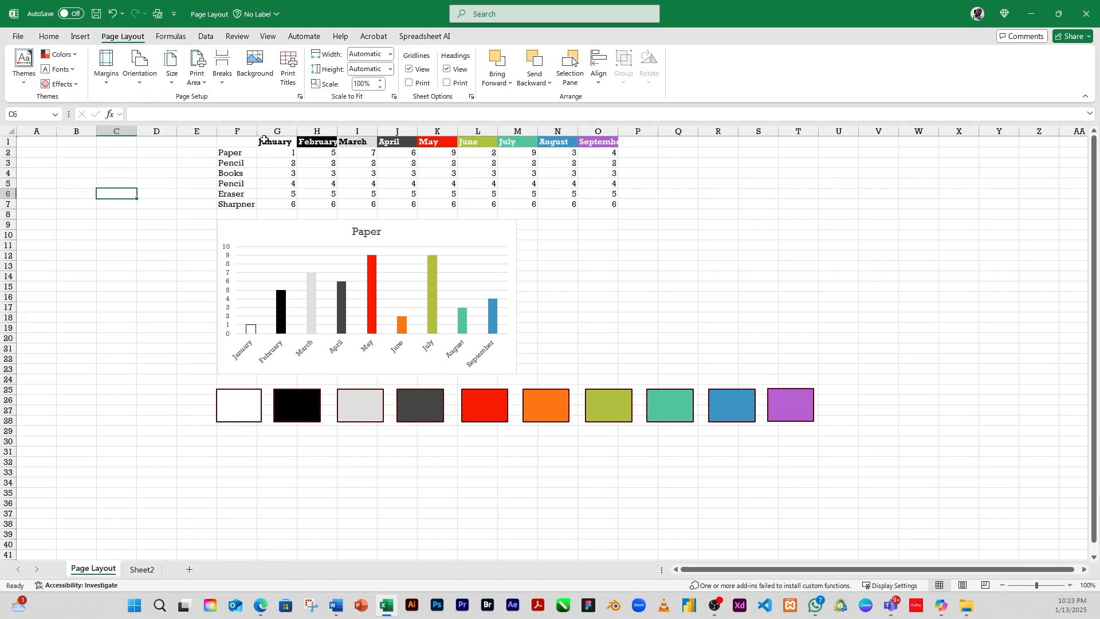
# Step: Inspect the recolored month header cells from April to September
pyautogui.click(395, 142)
pyautogui.click(431, 142)
pyautogui.click(465, 143)
pyautogui.click(555, 144)
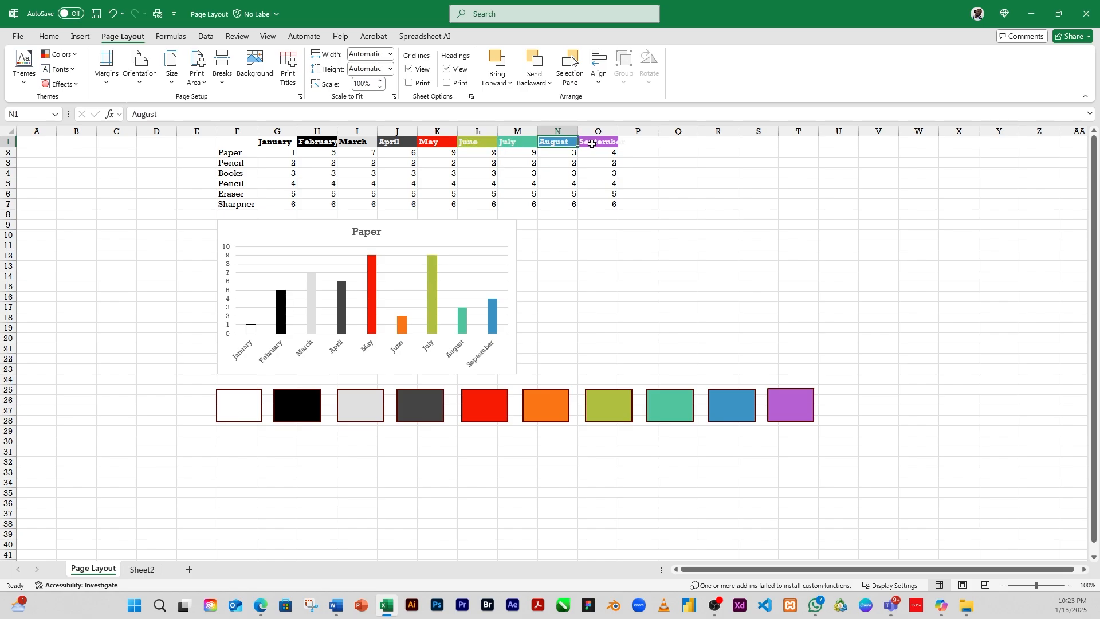
pyautogui.click(592, 145)
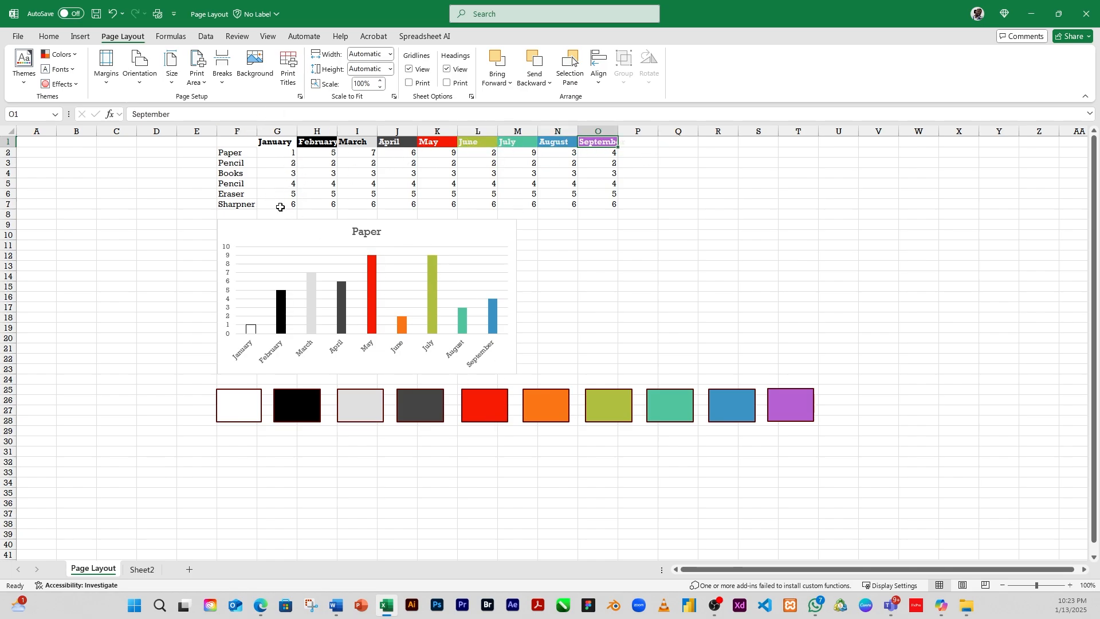
# Step: Switch the workbook theme back to Office
pyautogui.click(21, 85)
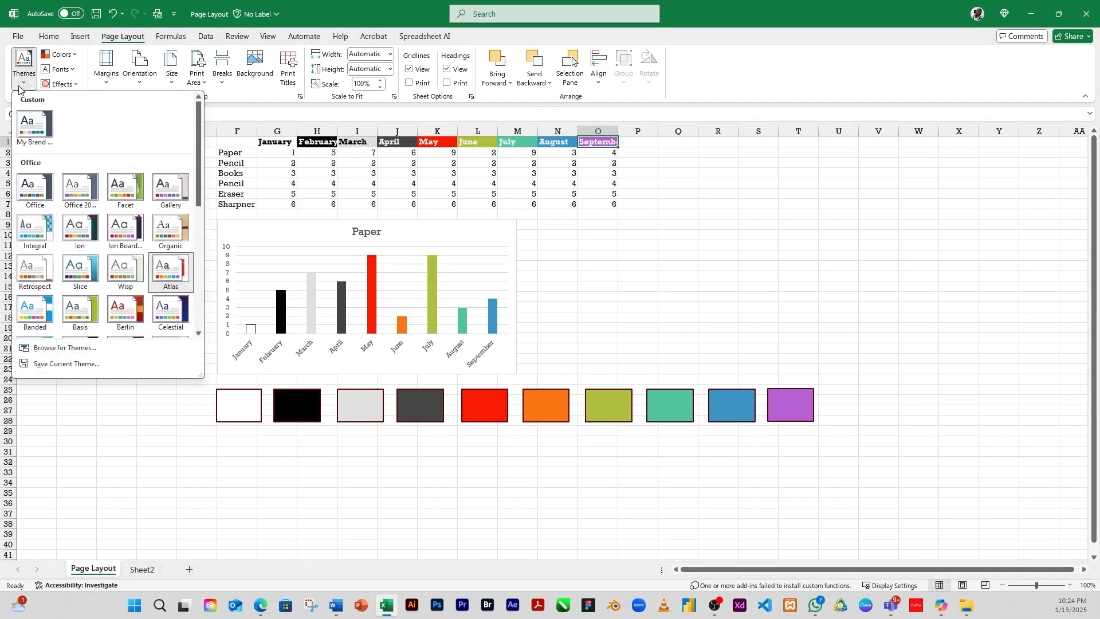
pyautogui.click(32, 190)
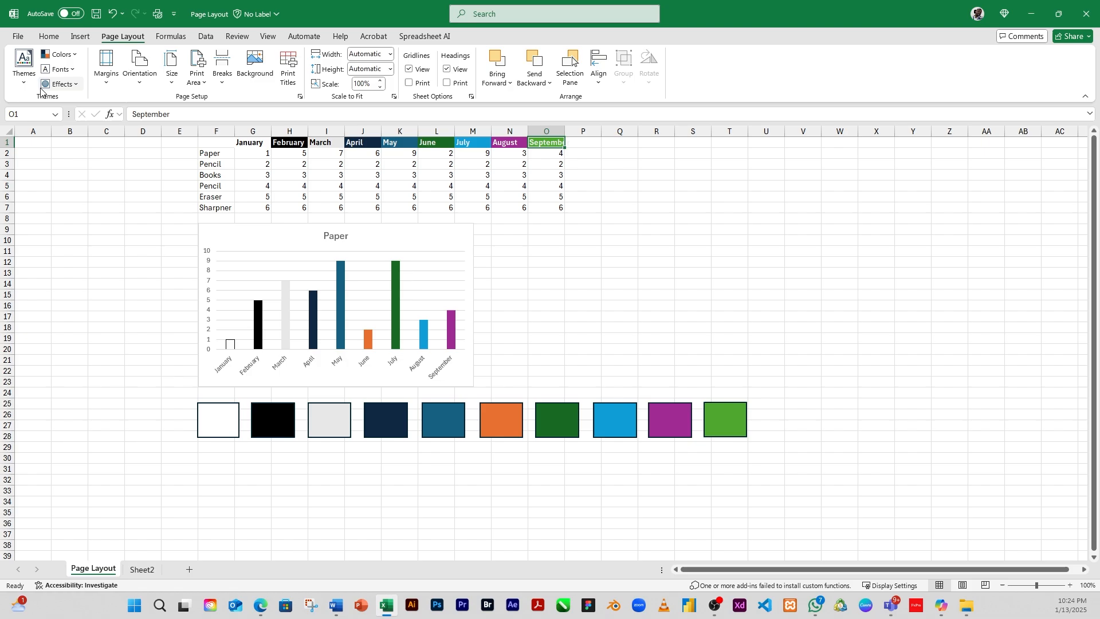
pyautogui.click(23, 86)
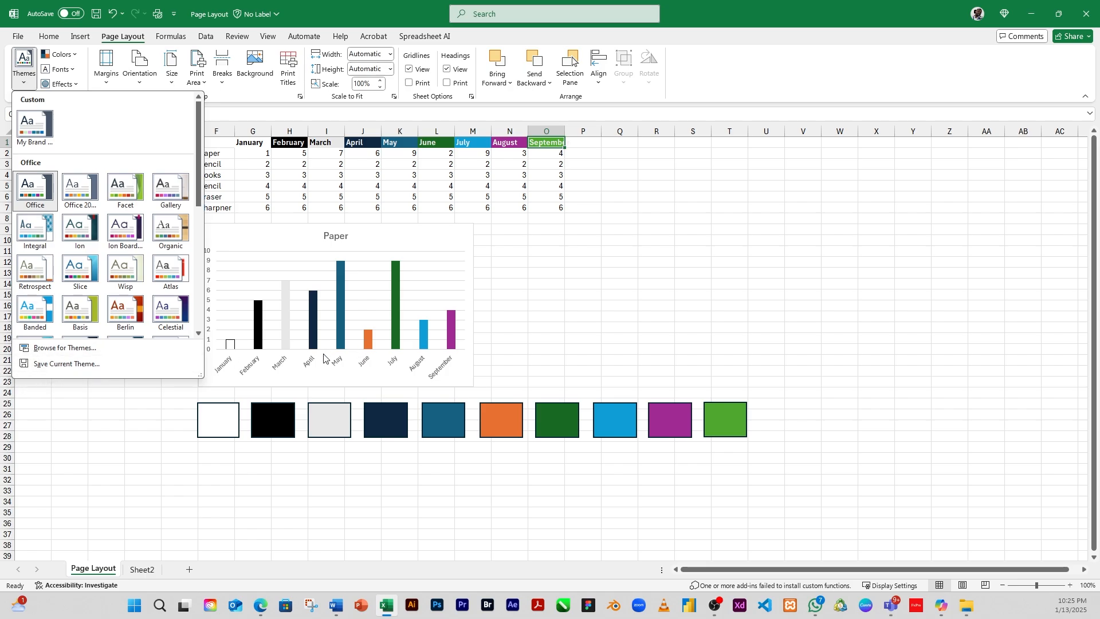
pyautogui.click(222, 374)
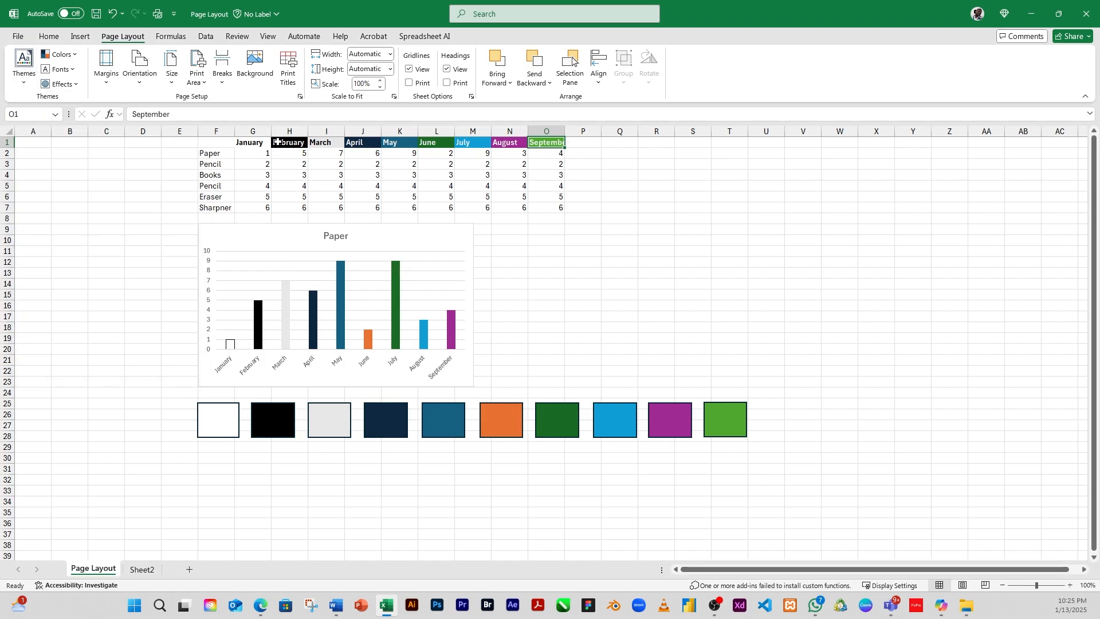
# Step: Fill the February header cell with a light peach color chosen from the More Colors hexagon
pyautogui.click(282, 148)
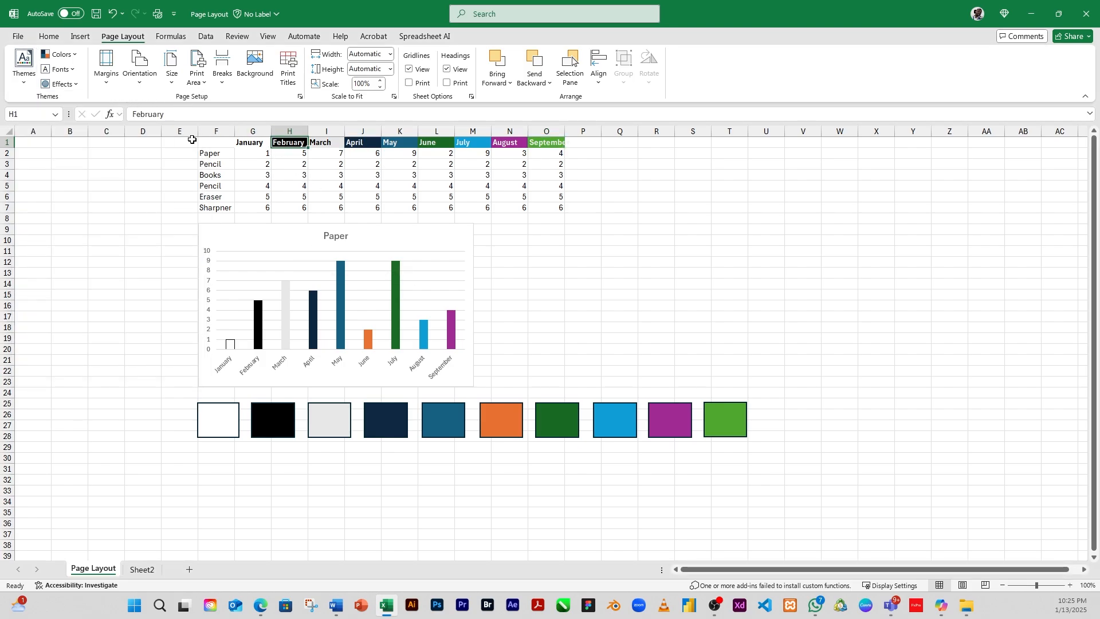
pyautogui.click(51, 36)
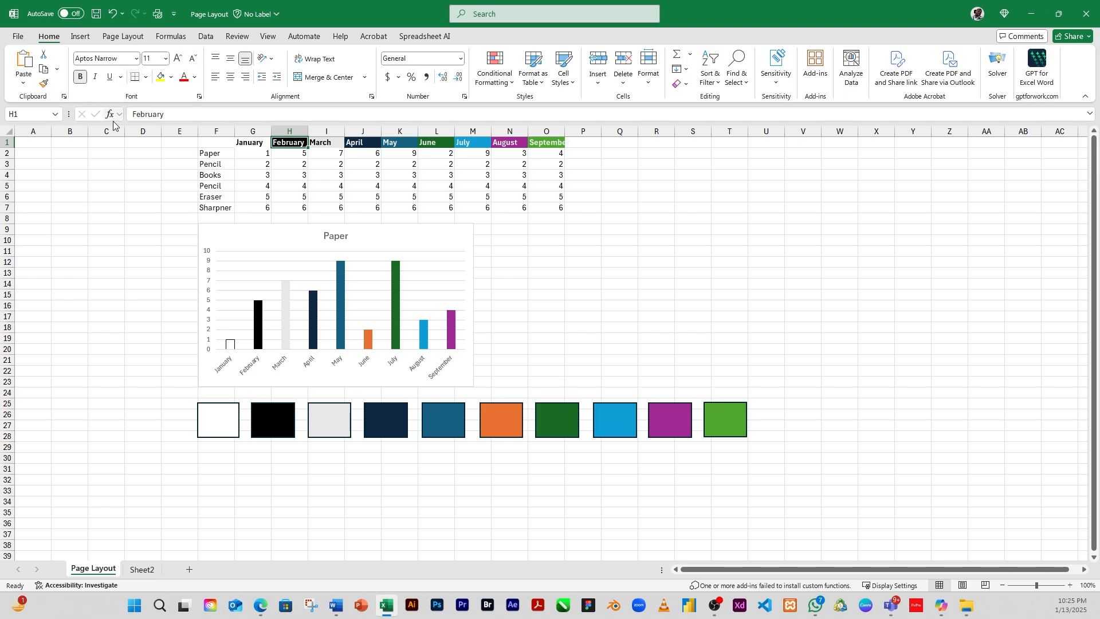
pyautogui.click(171, 78)
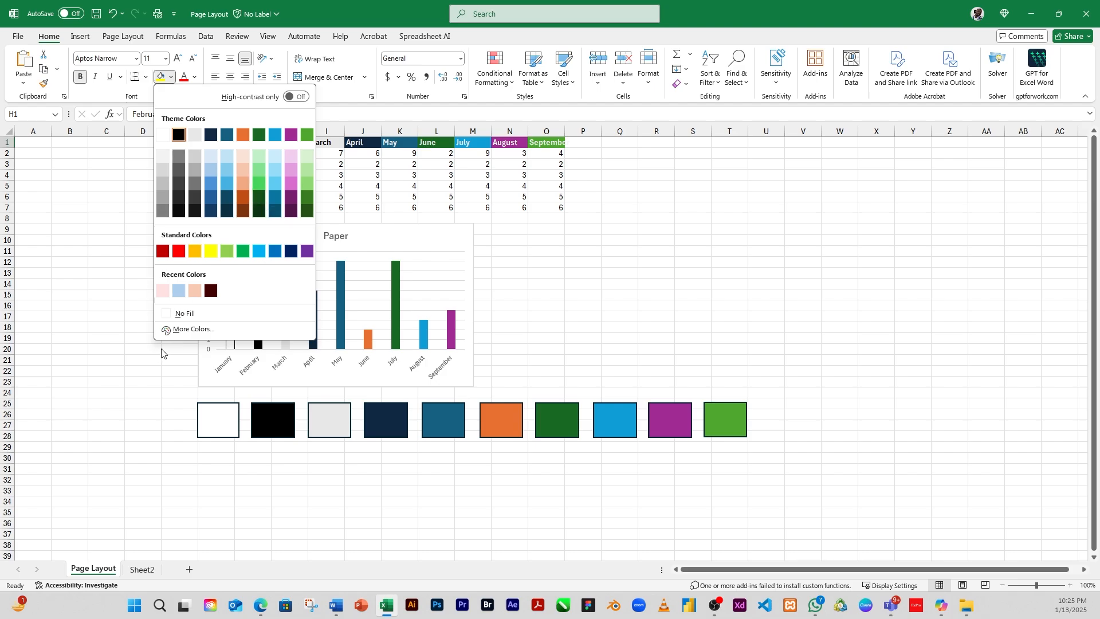
pyautogui.click(194, 329)
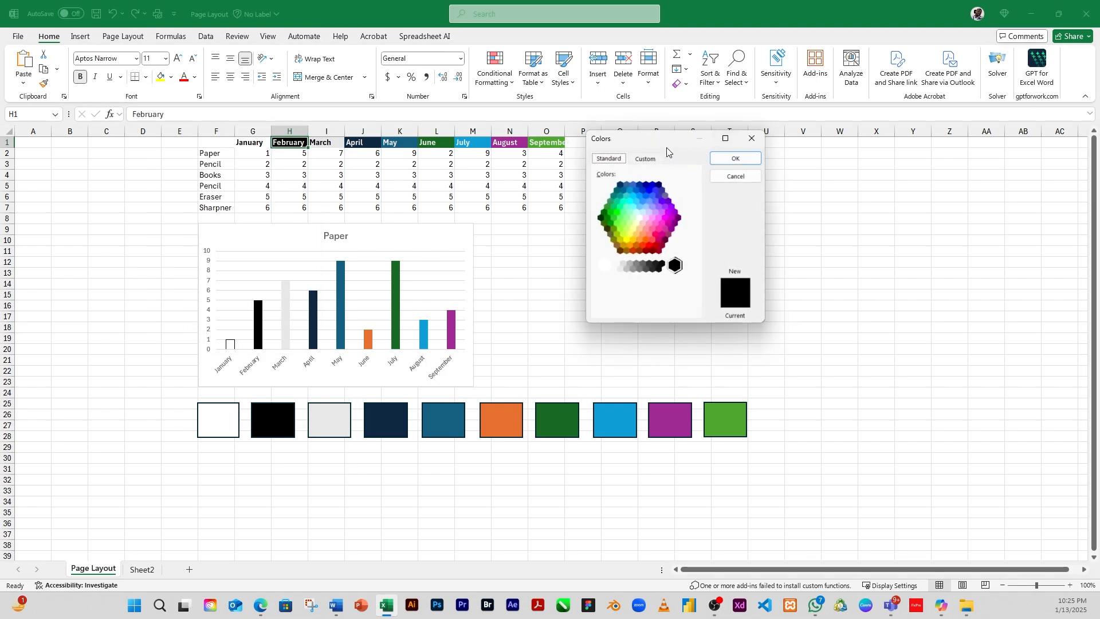
pyautogui.moveTo(668, 151); pyautogui.dragTo(780, 149)
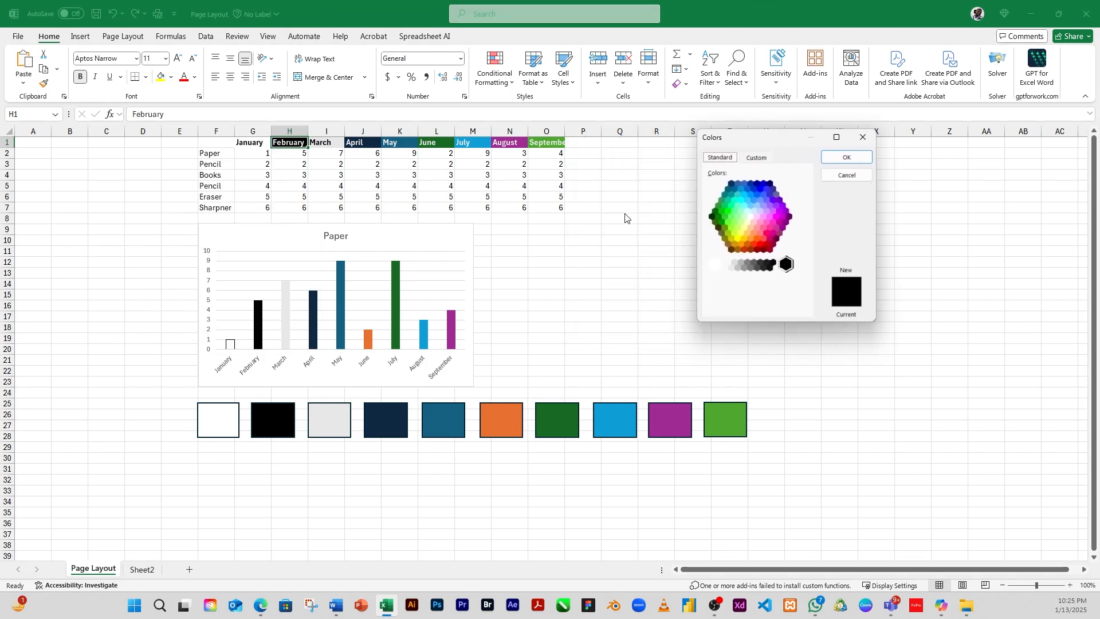
pyautogui.click(750, 228)
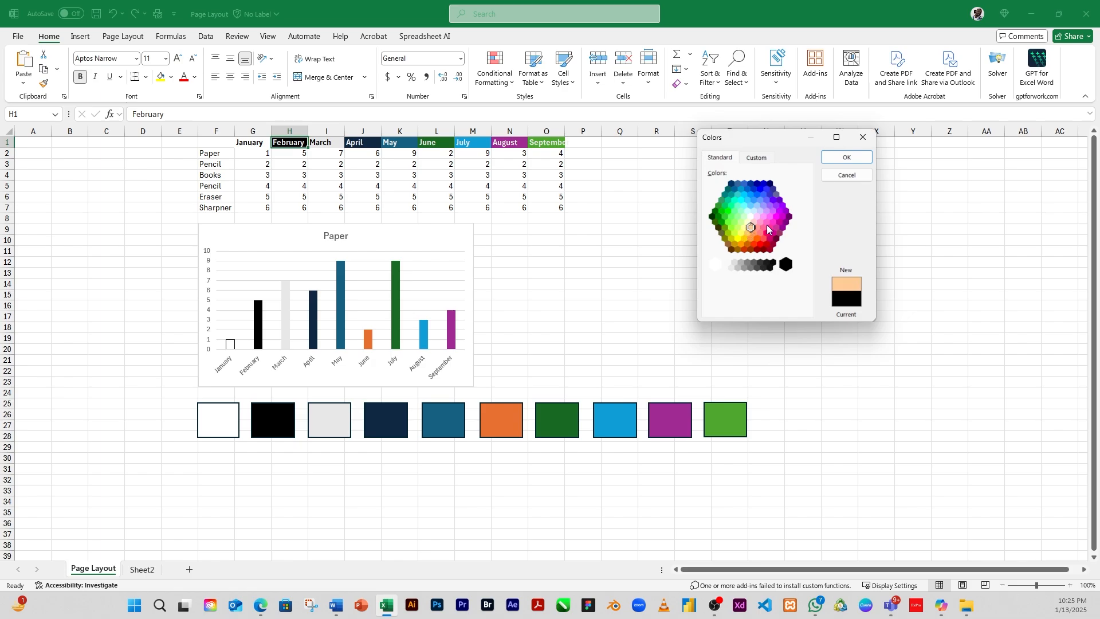
pyautogui.click(847, 157)
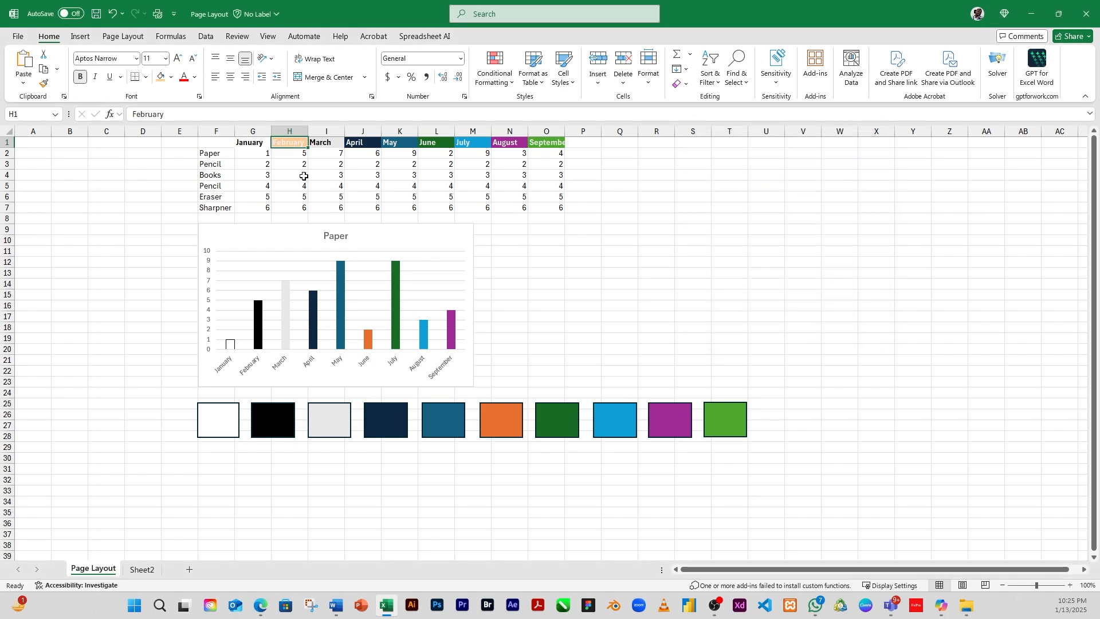
# Step: Review the March to August header cells and undo the February header fill
pyautogui.click(326, 143)
pyautogui.click(364, 142)
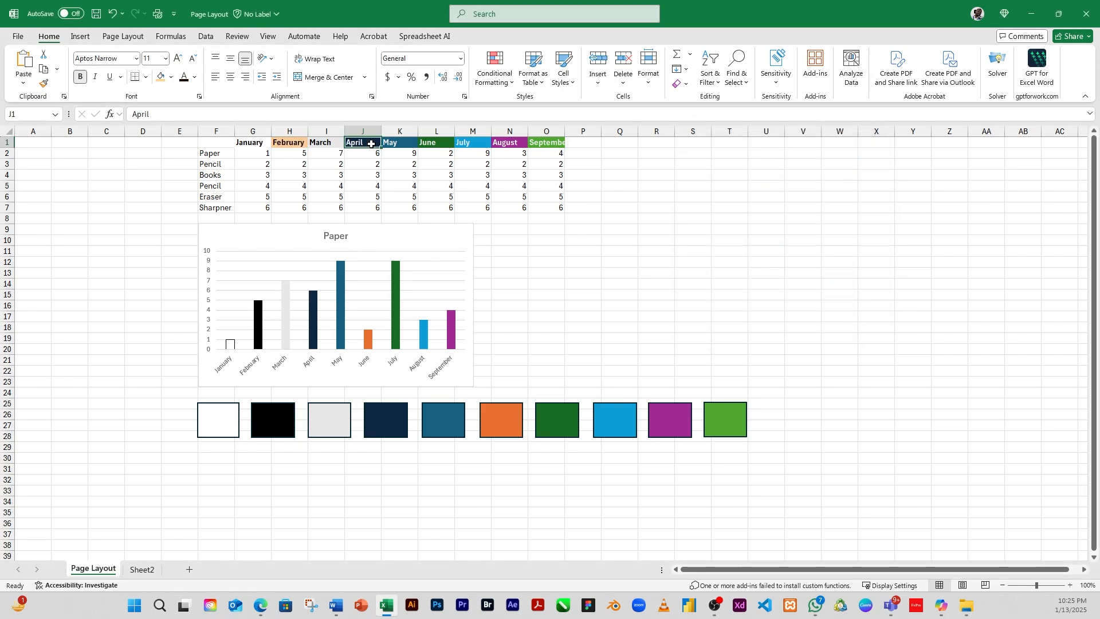
pyautogui.click(500, 143)
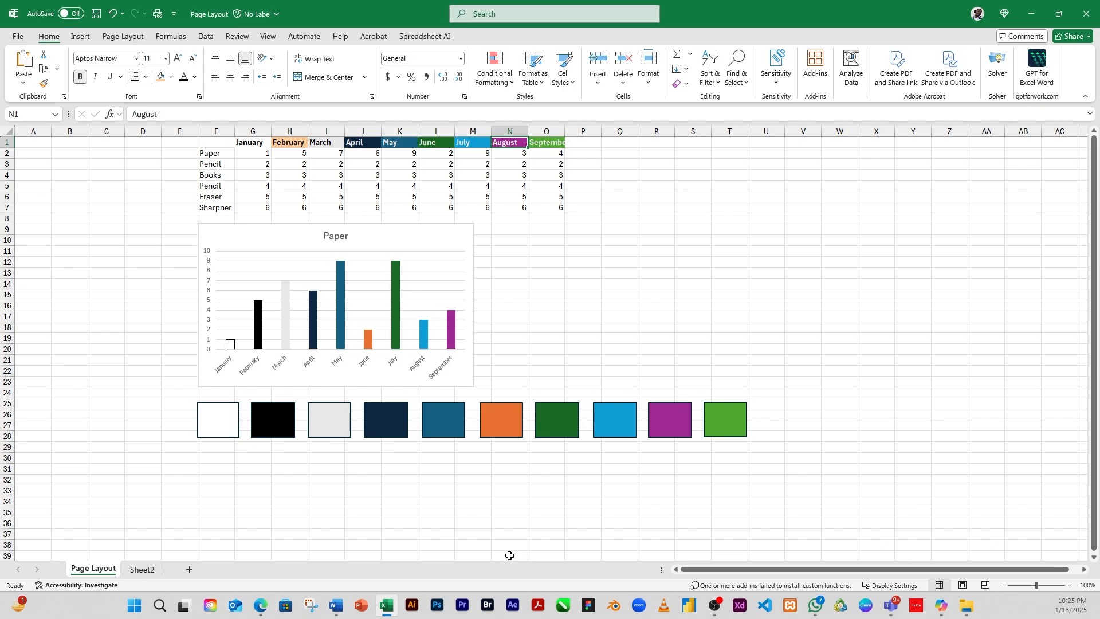
pyautogui.click(311, 145)
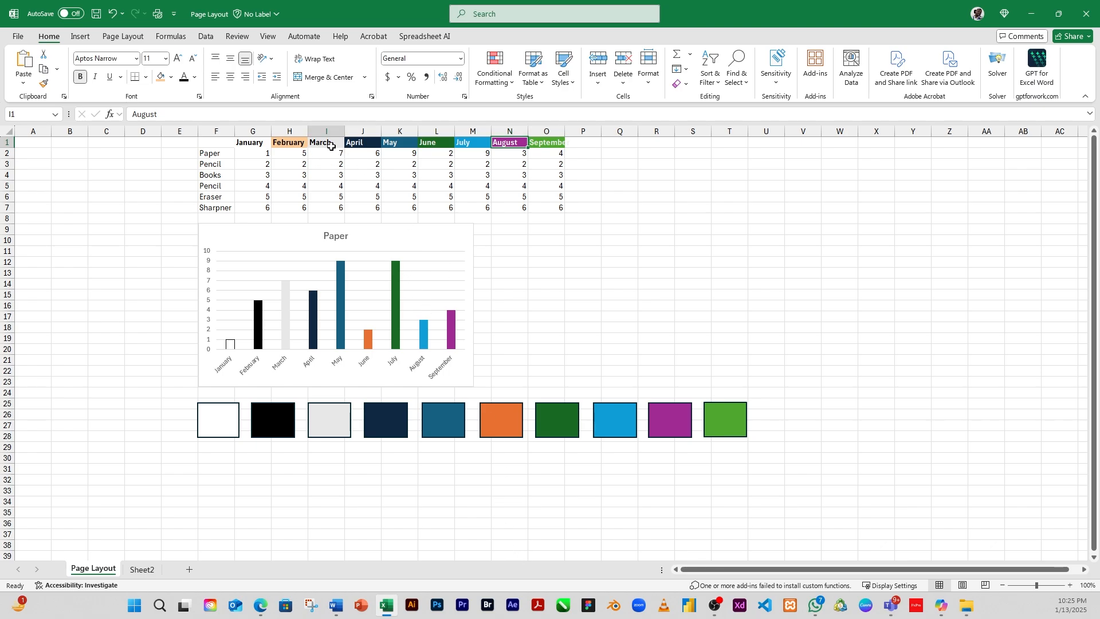
pyautogui.click(395, 144)
pyautogui.click(457, 148)
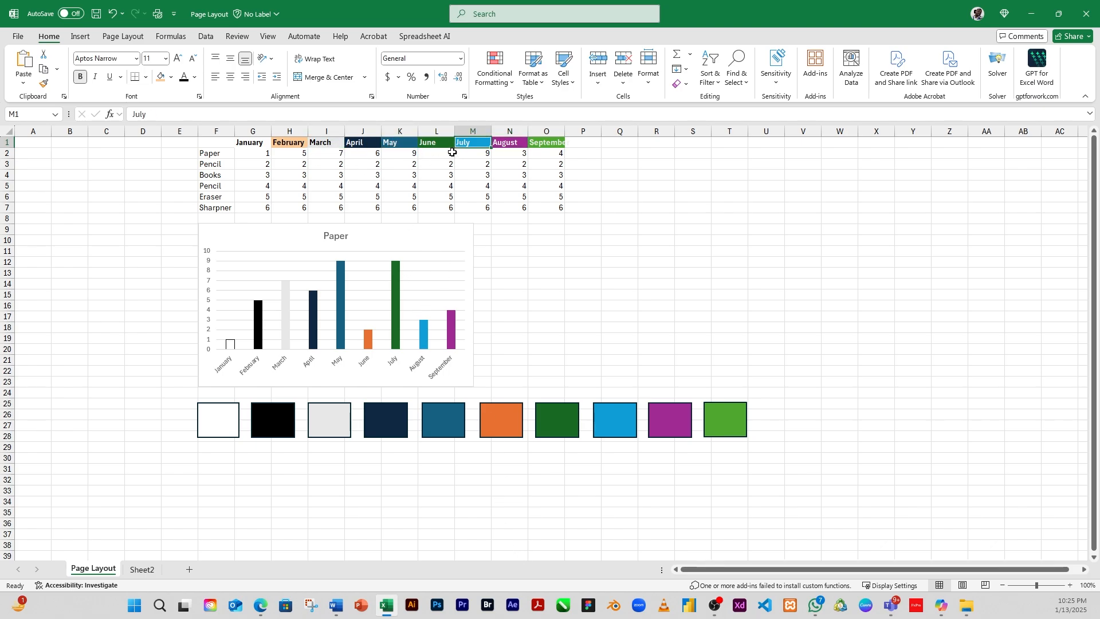
pyautogui.hotkey('ctrl', 'z')
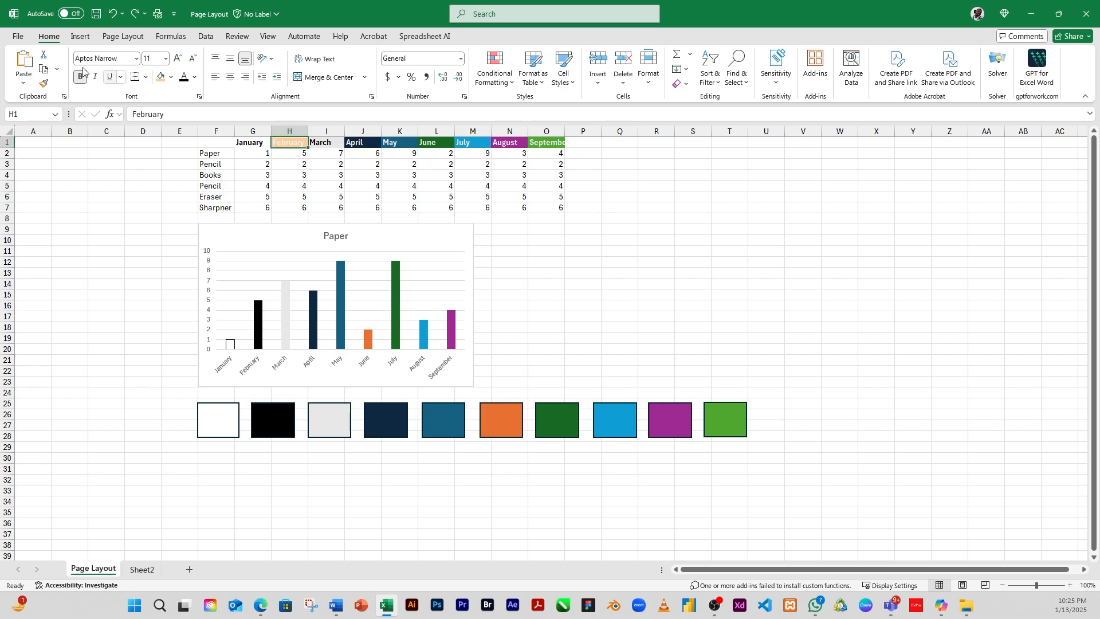
pyautogui.click(132, 36)
pyautogui.click(20, 86)
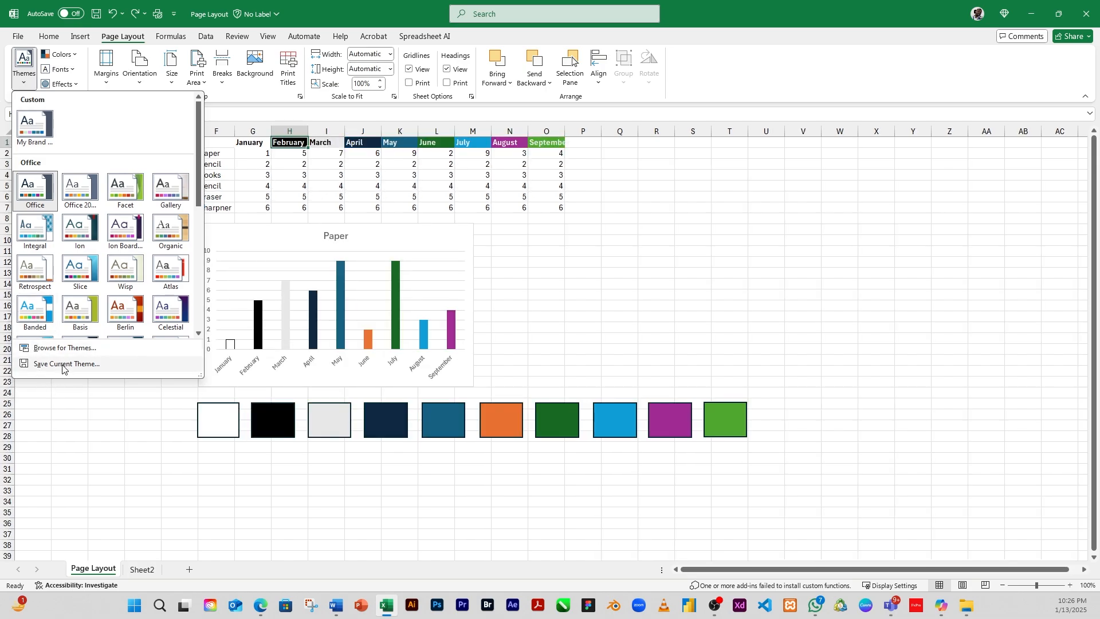
pyautogui.click(63, 366)
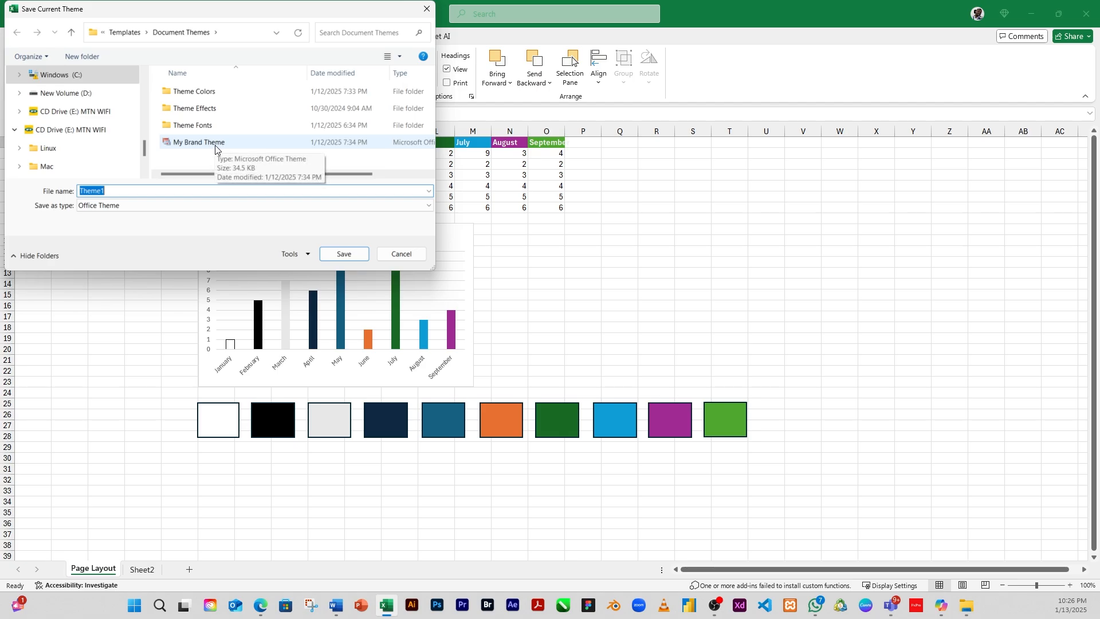
pyautogui.click(115, 191)
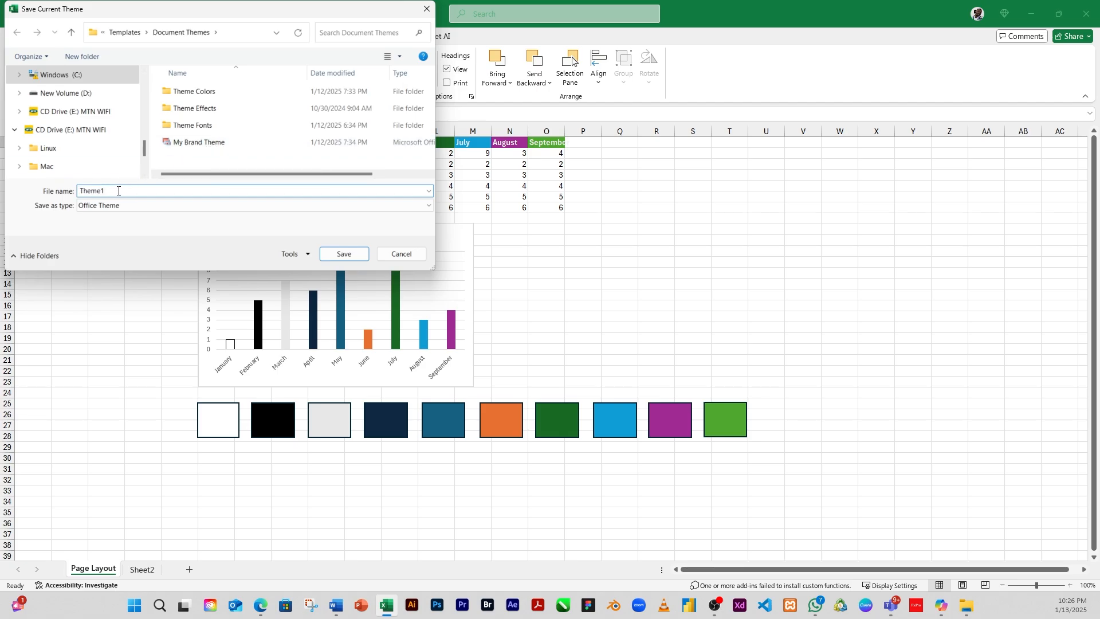
pyautogui.doubleClick(118, 191)
pyautogui.click(404, 256)
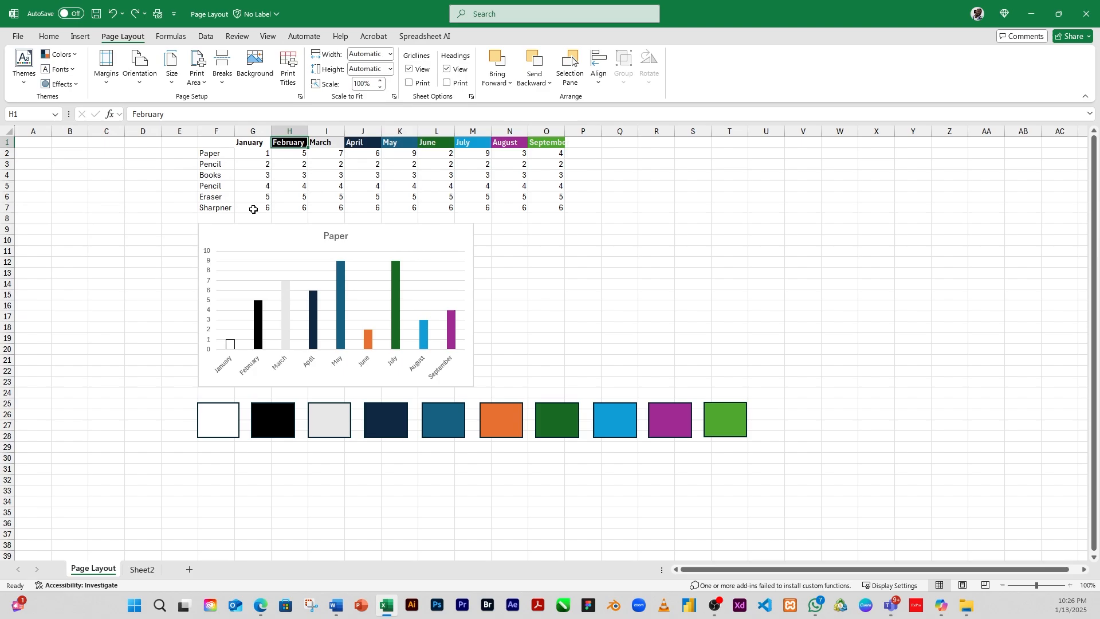
pyautogui.click(364, 238)
pyautogui.click(609, 229)
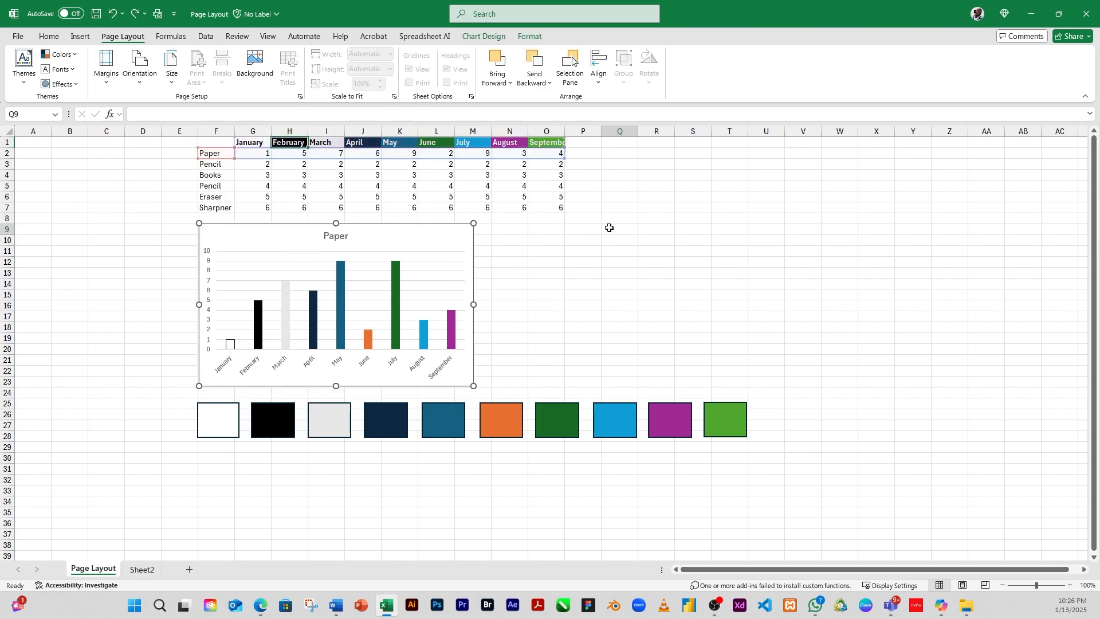
pyautogui.click(414, 177)
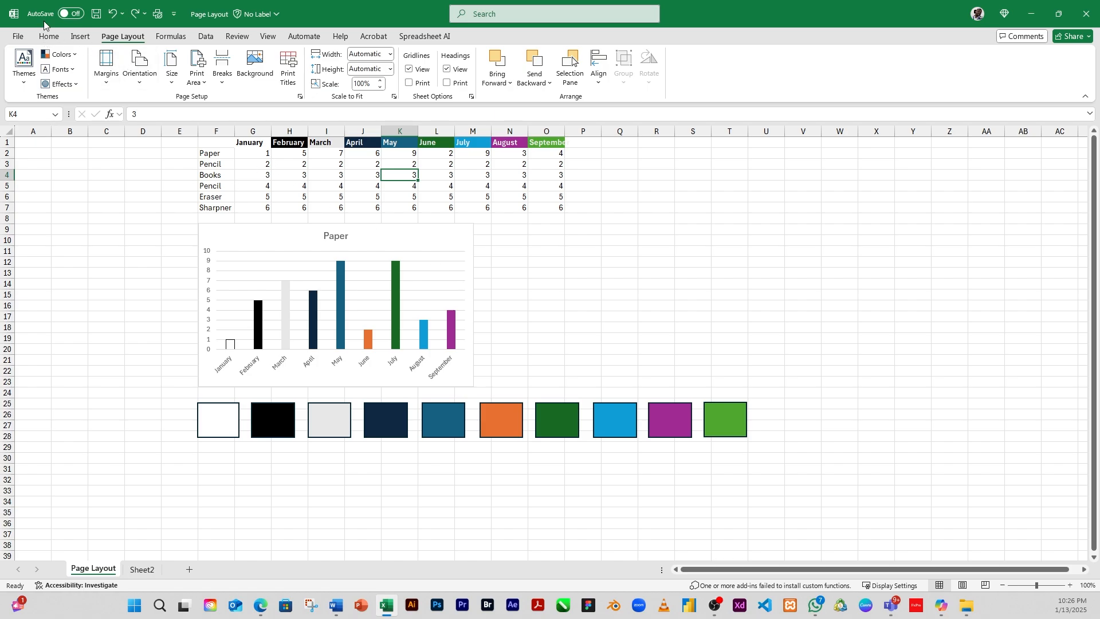
# Step: Apply the custom My Brand Theme to the workbook
pyautogui.click(27, 85)
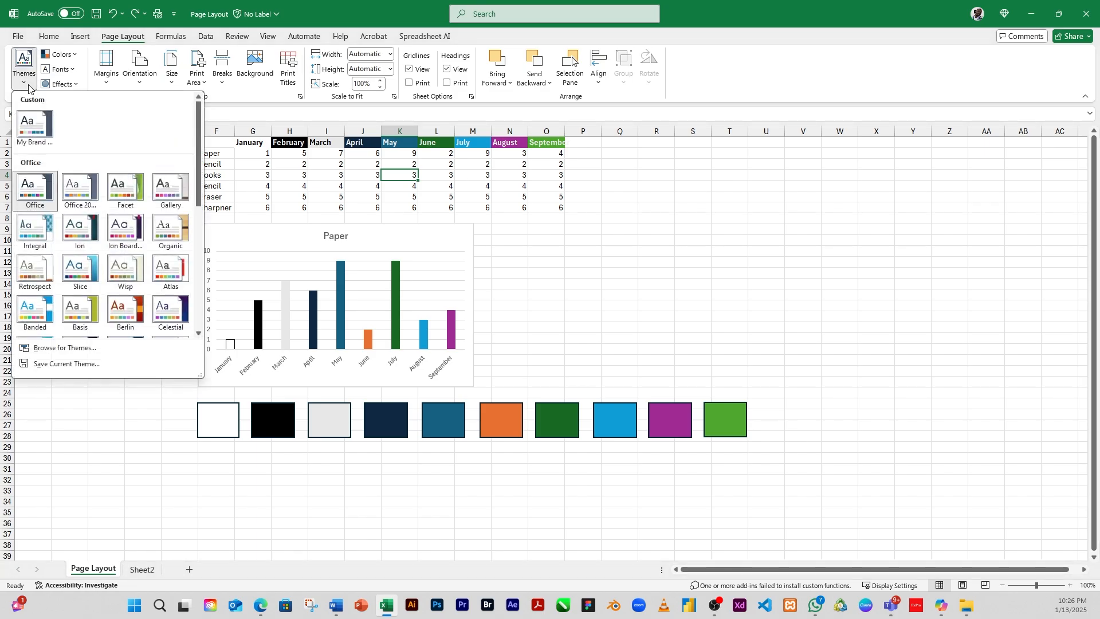
pyautogui.click(35, 132)
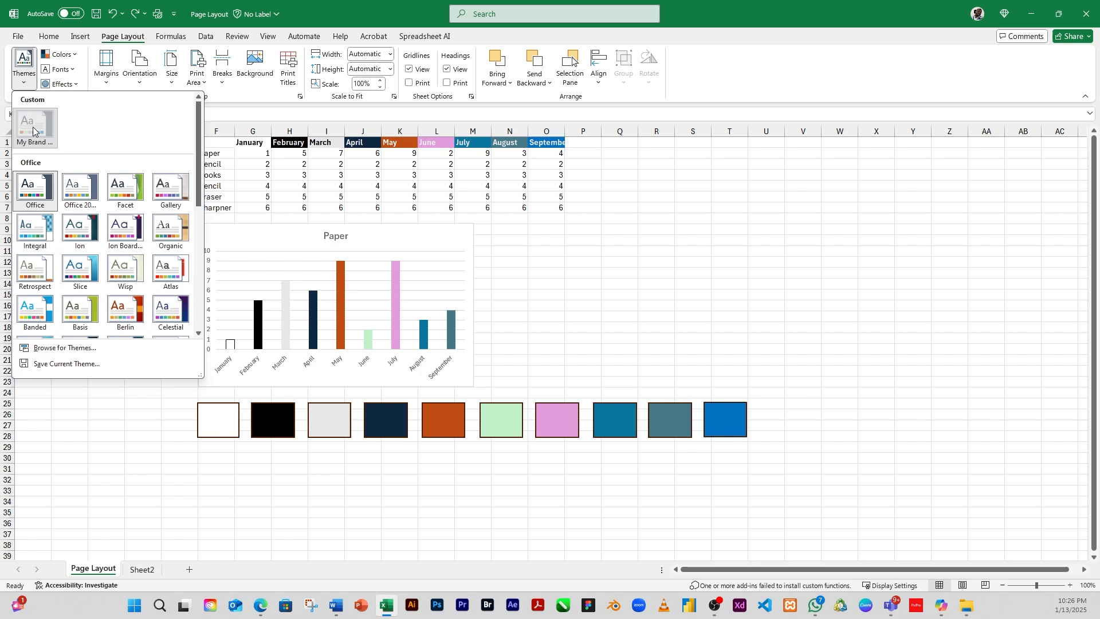
pyautogui.click(33, 131)
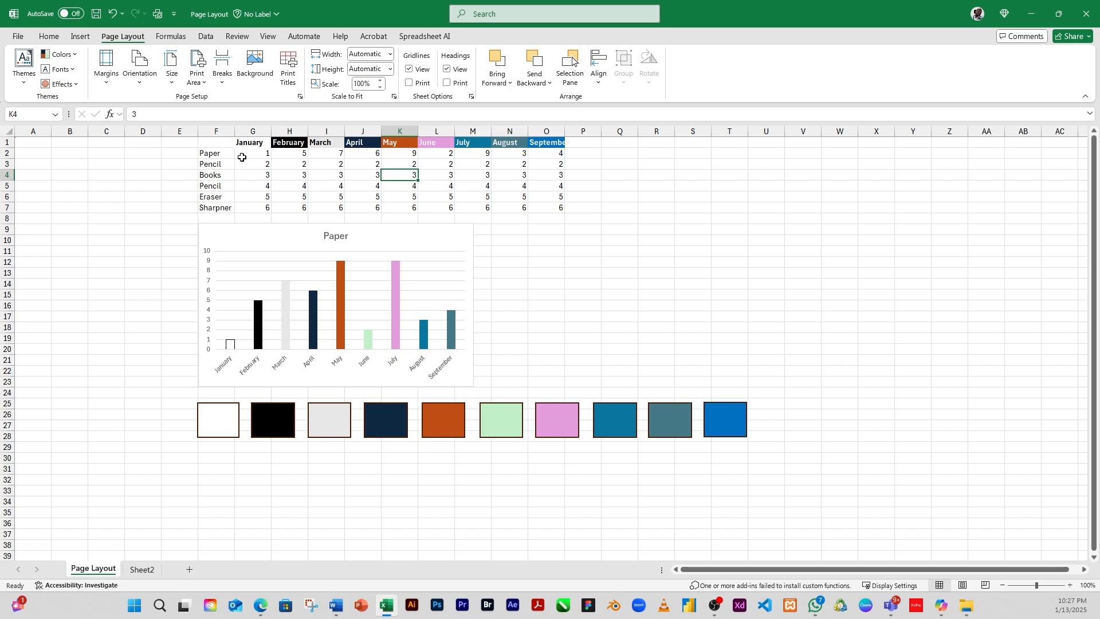
# Step: Switch the workbook theme back to Office
pyautogui.click(24, 86)
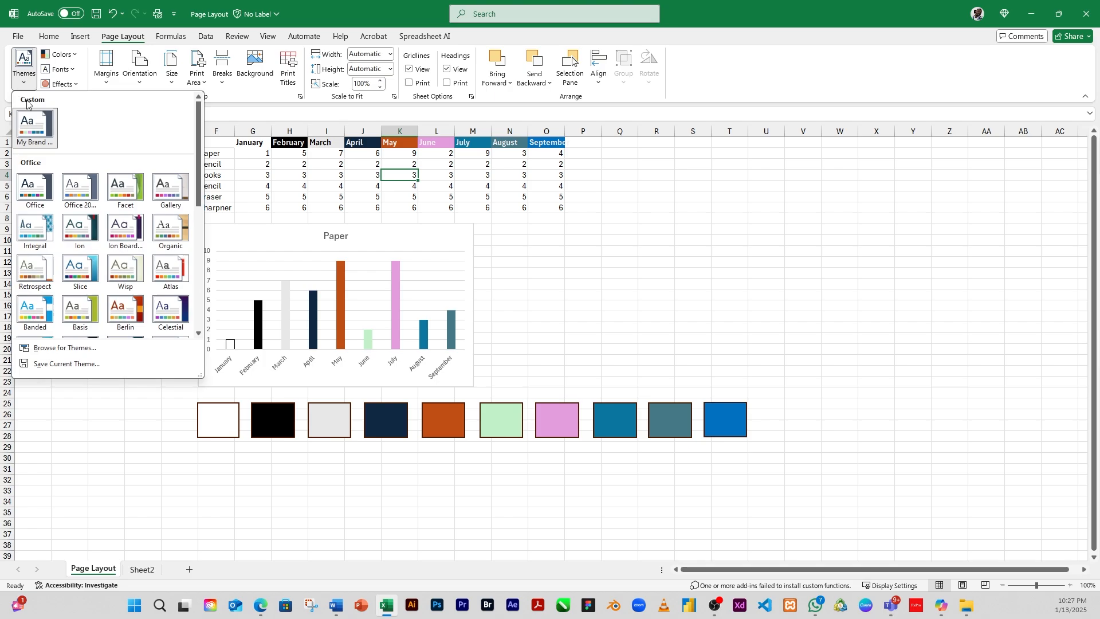
pyautogui.click(34, 187)
pyautogui.click(574, 305)
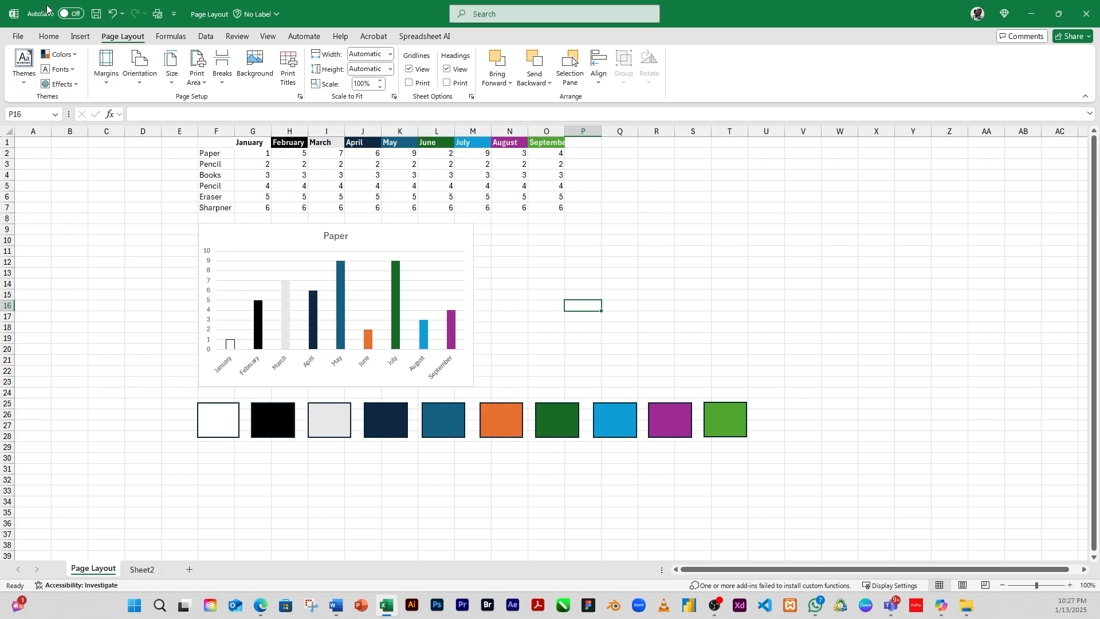
# Step: Open the Customize Colors dialog to create new theme colors named Custom 1
pyautogui.click(76, 55)
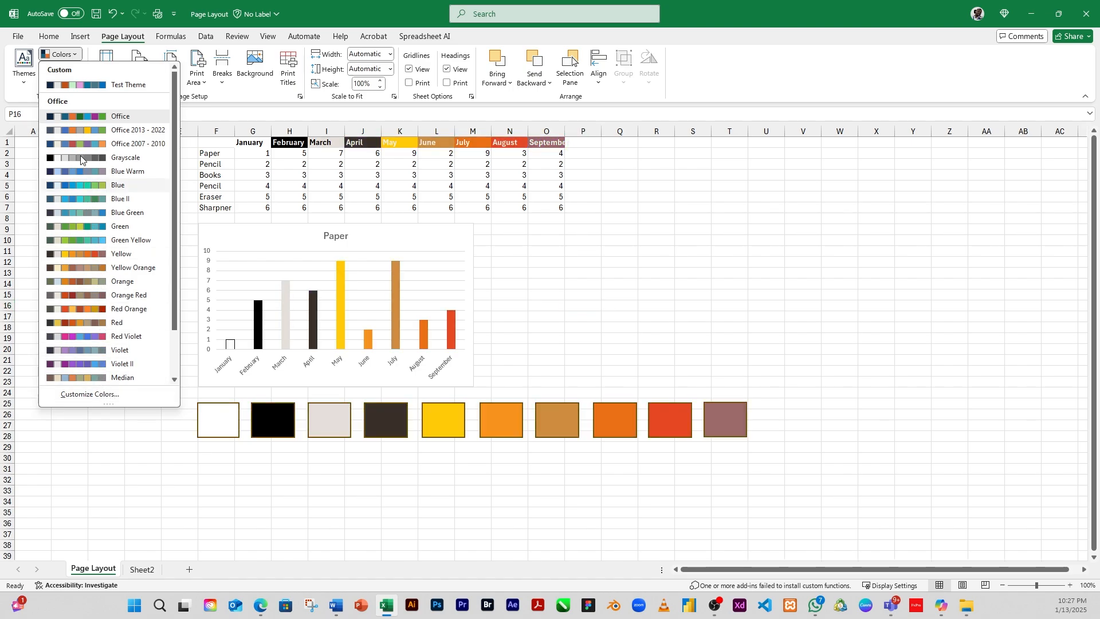
pyautogui.click(98, 395)
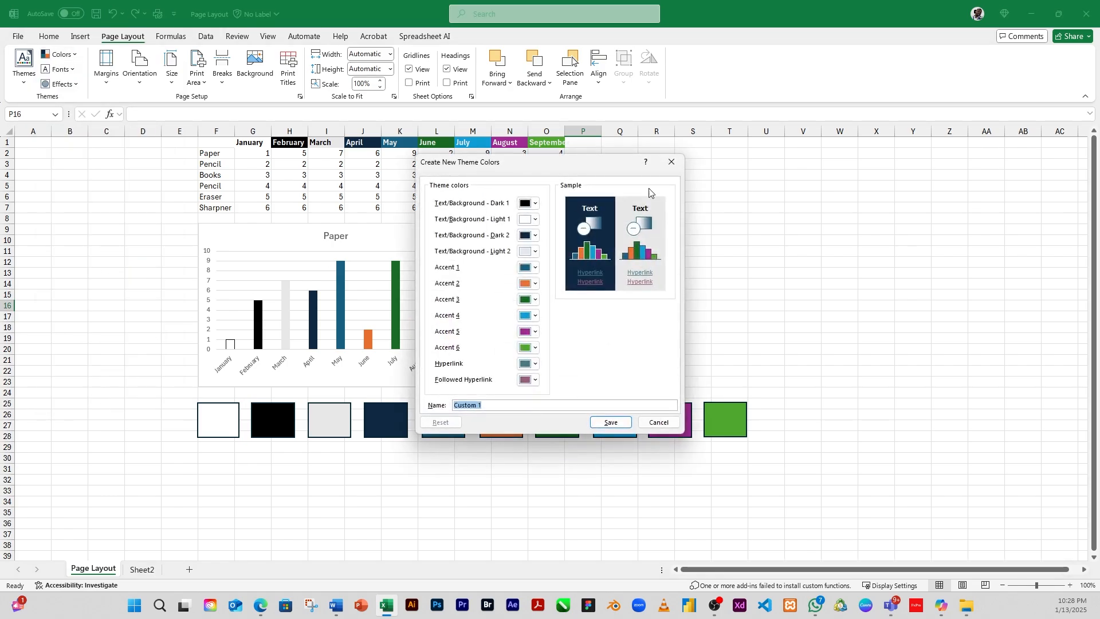
pyautogui.moveTo(608, 168); pyautogui.dragTo(767, 135)
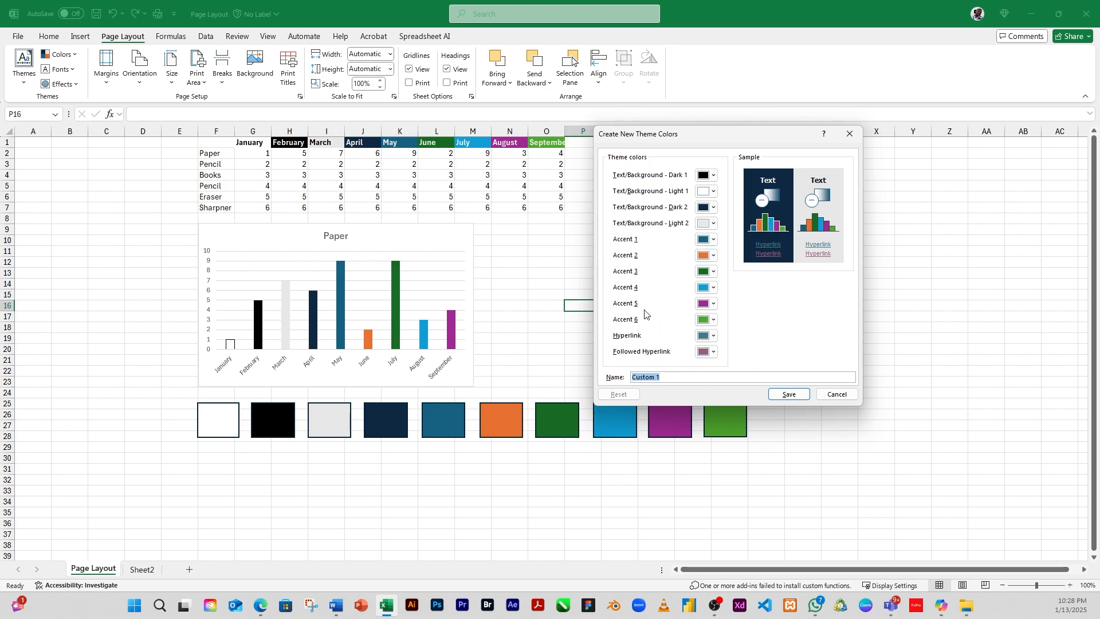
pyautogui.click(671, 378)
pyautogui.moveTo(675, 379); pyautogui.dragTo(630, 378)
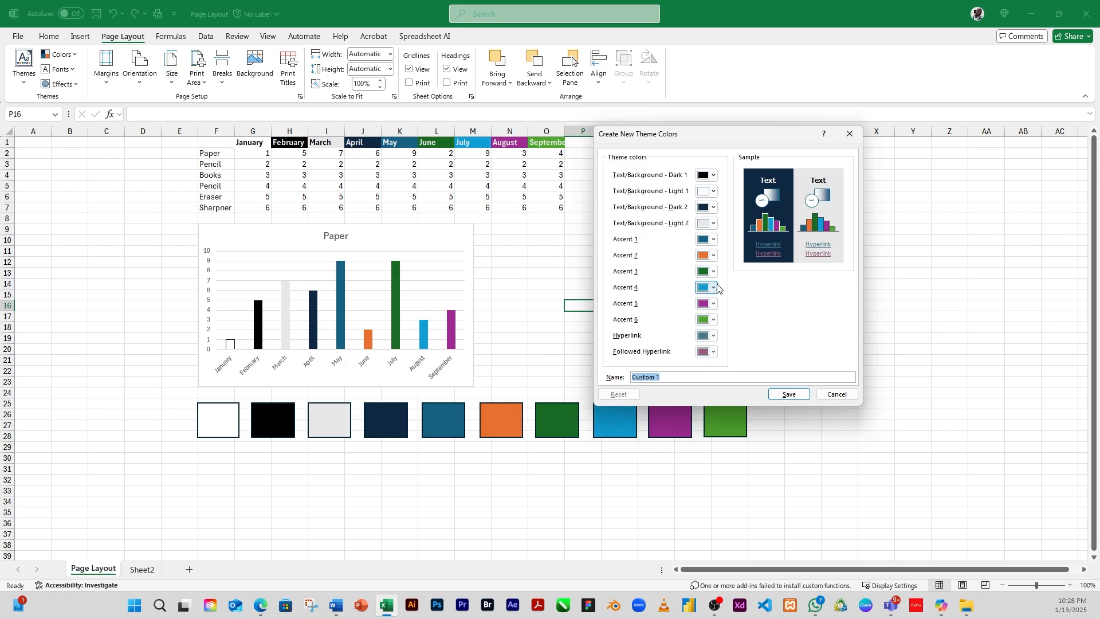
pyautogui.click(679, 379)
pyautogui.moveTo(672, 376); pyautogui.dragTo(639, 377)
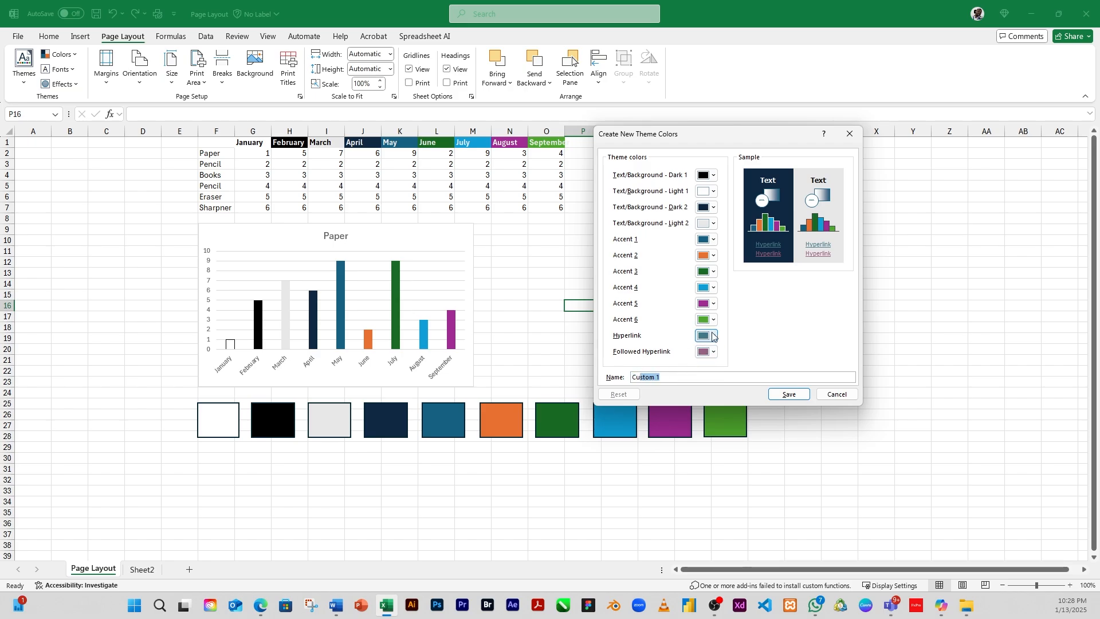
# Step: Set the Followed Hyperlink color to Dark Red and Accent 5 to a light purple tint
pyautogui.click(715, 352)
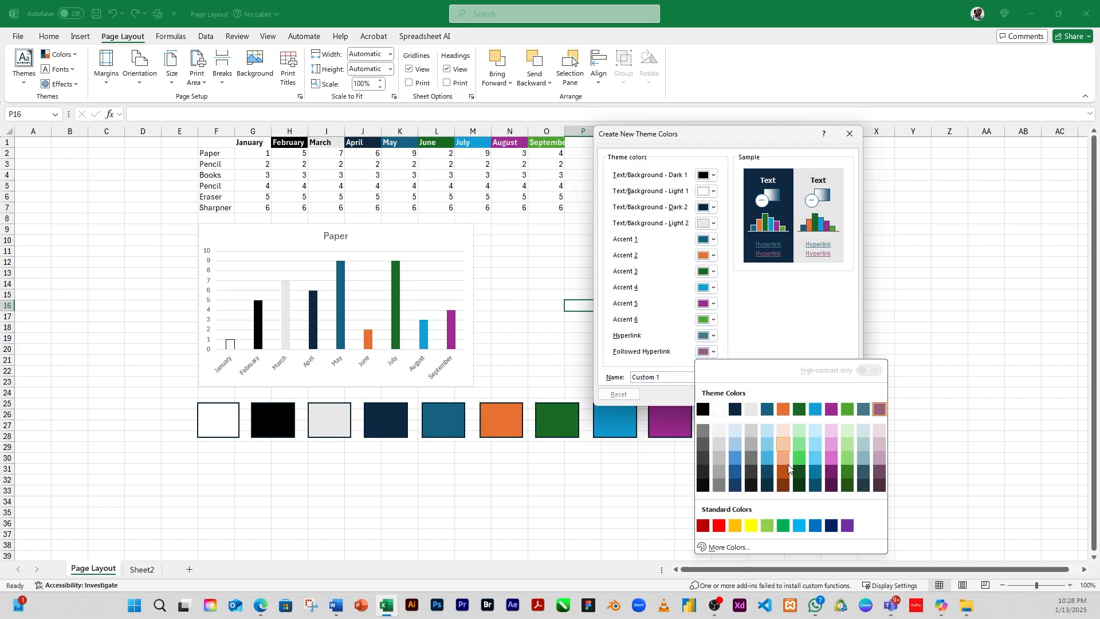
pyautogui.click(704, 526)
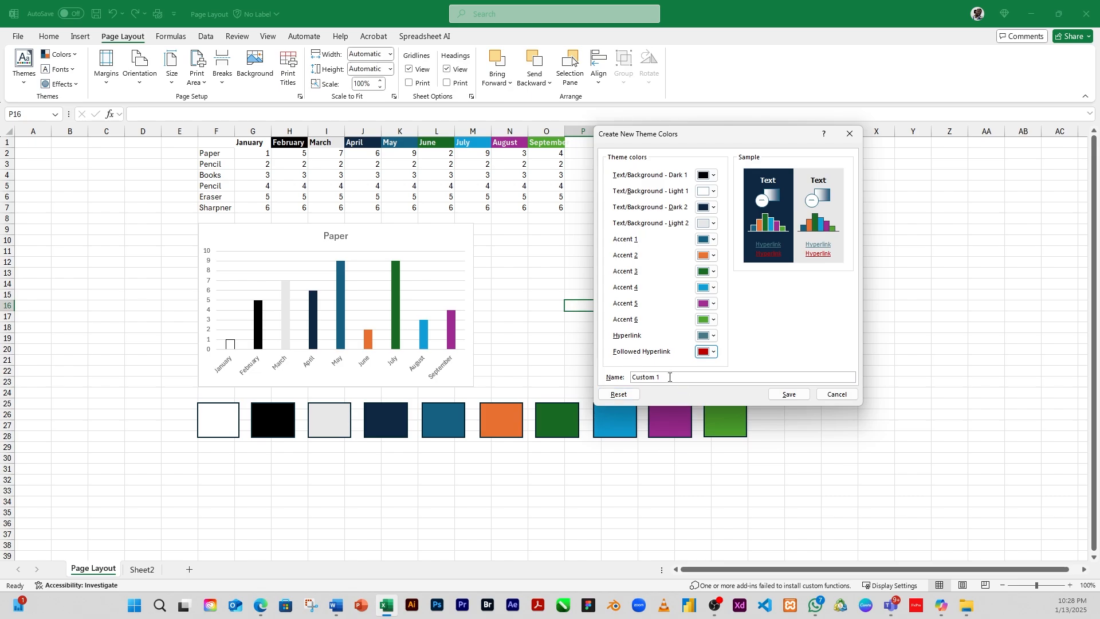
pyautogui.click(714, 304)
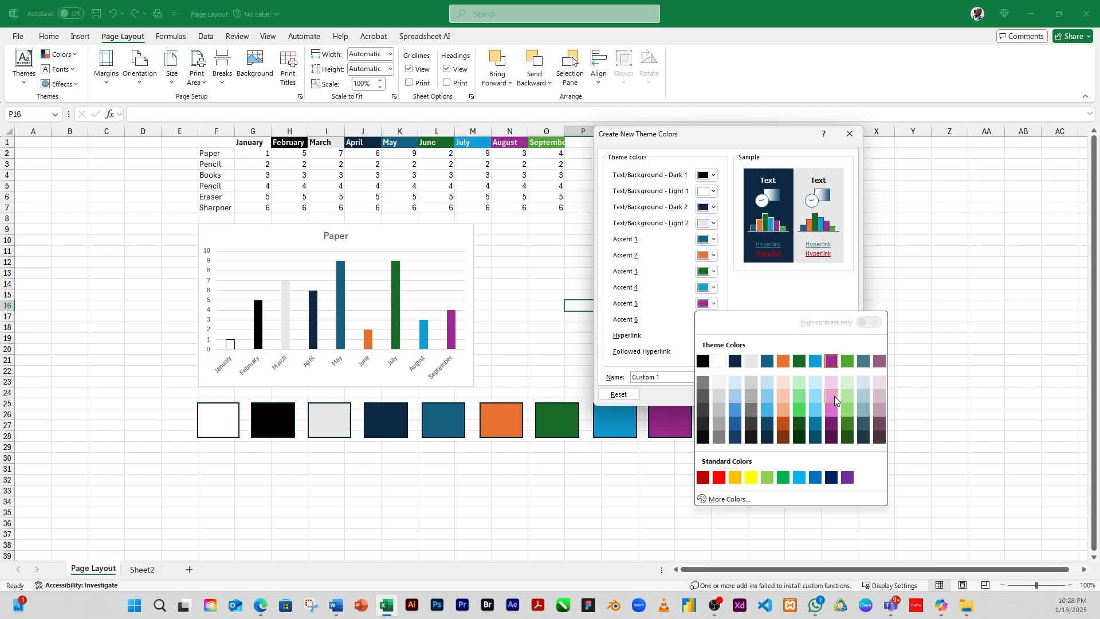
pyautogui.click(830, 408)
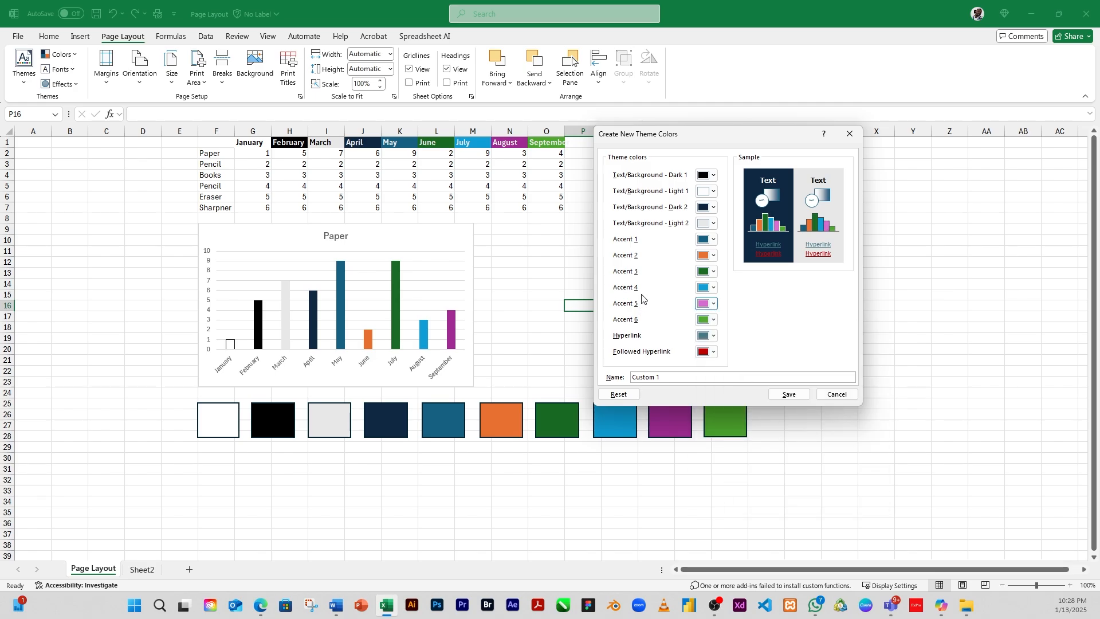
# Step: Set Accent 2 to a light orange tint in the new theme colors
pyautogui.click(714, 256)
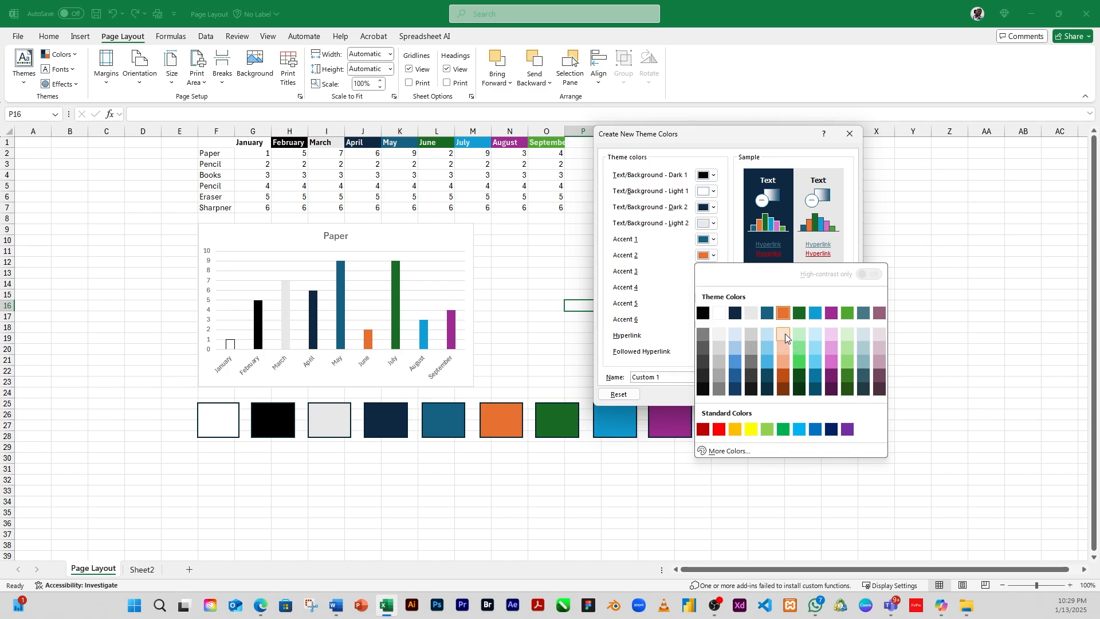
pyautogui.click(780, 313)
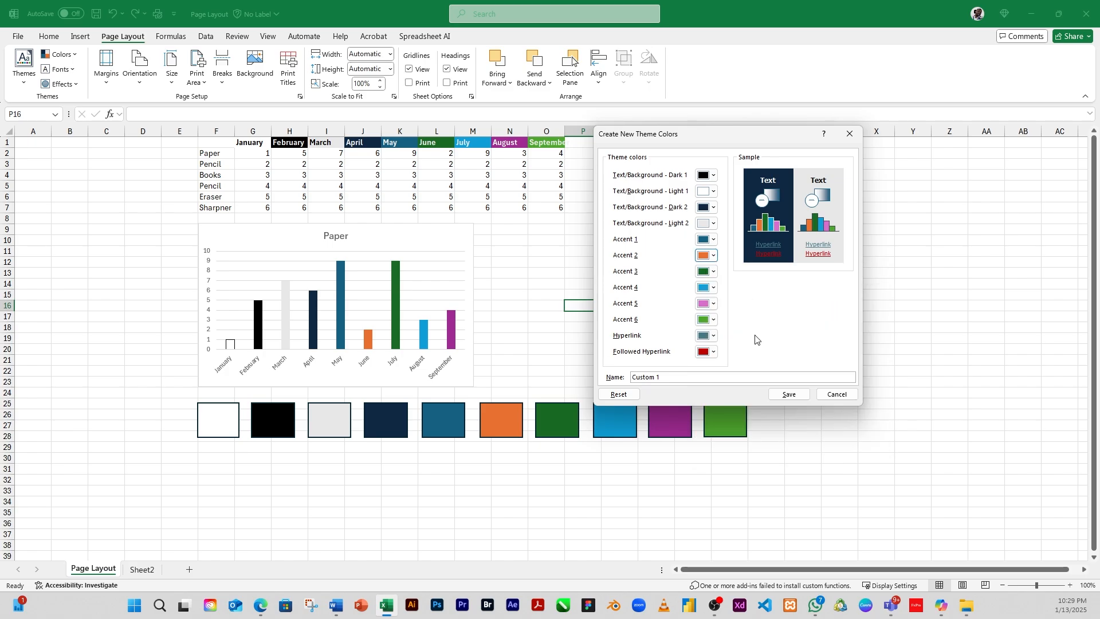
pyautogui.click(715, 257)
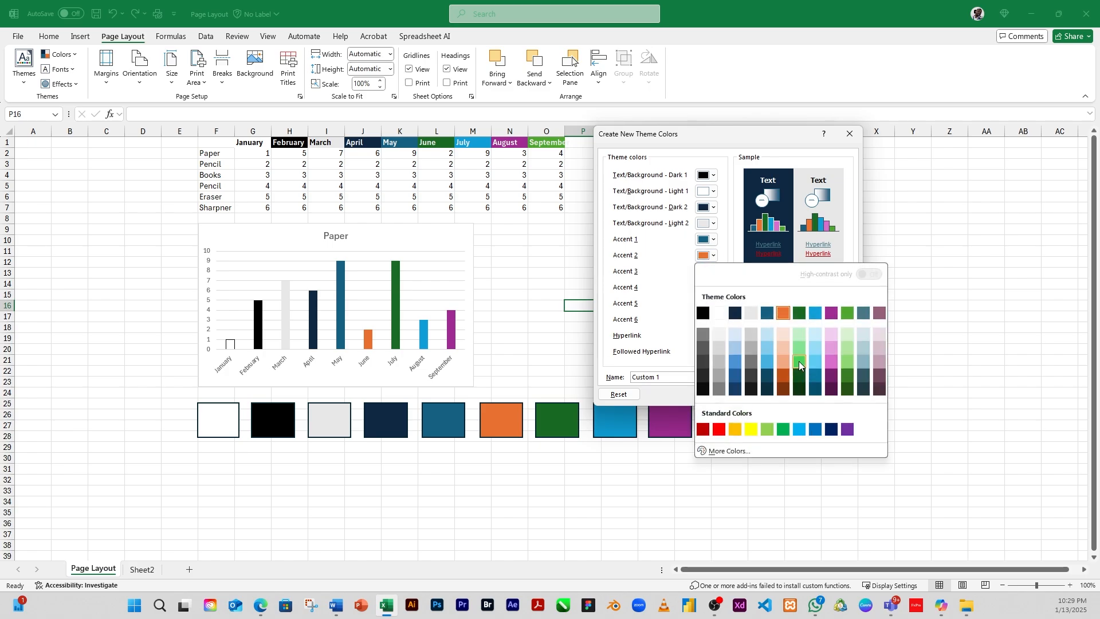
pyautogui.click(783, 334)
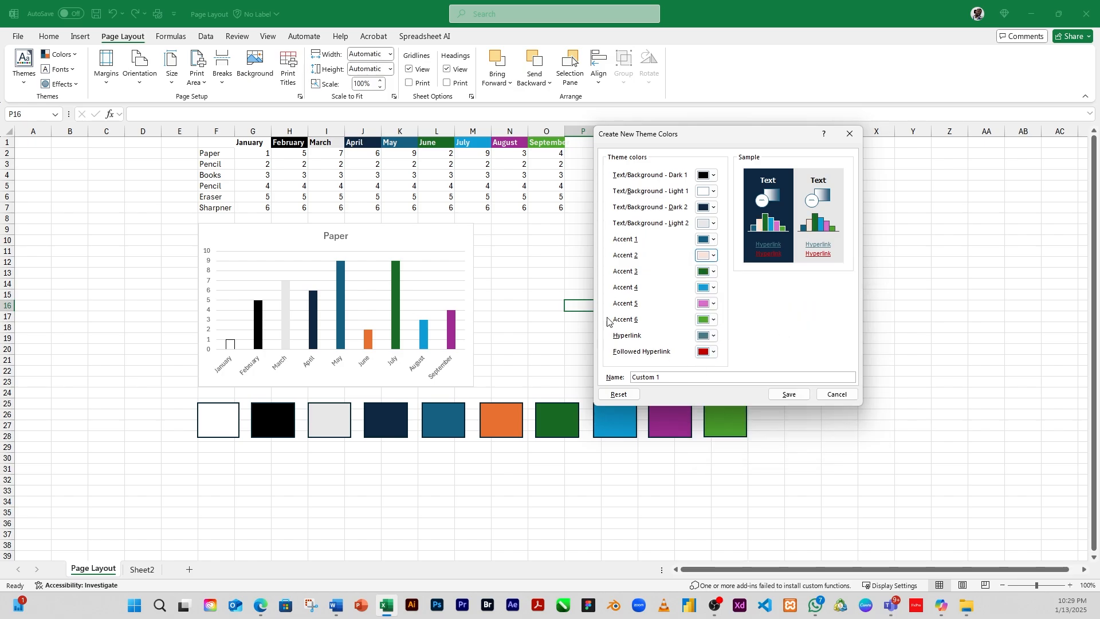
# Step: Name the custom theme colors MyColors and save them
pyautogui.click(677, 379)
pyautogui.moveTo(688, 377); pyautogui.dragTo(592, 374)
pyautogui.write('My')
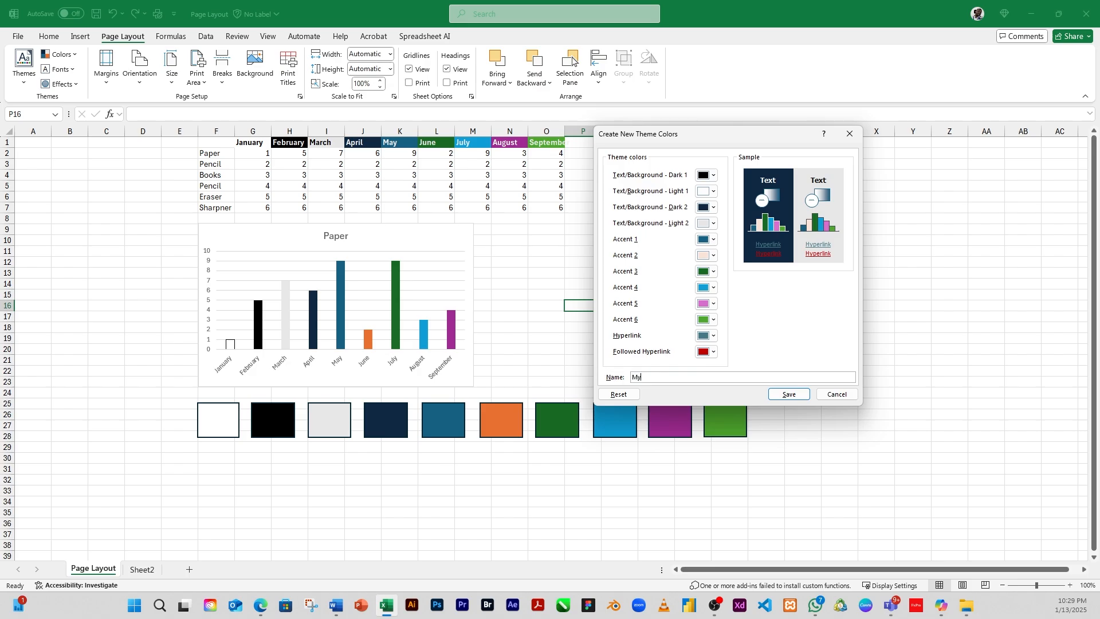
pyautogui.write('Colors')
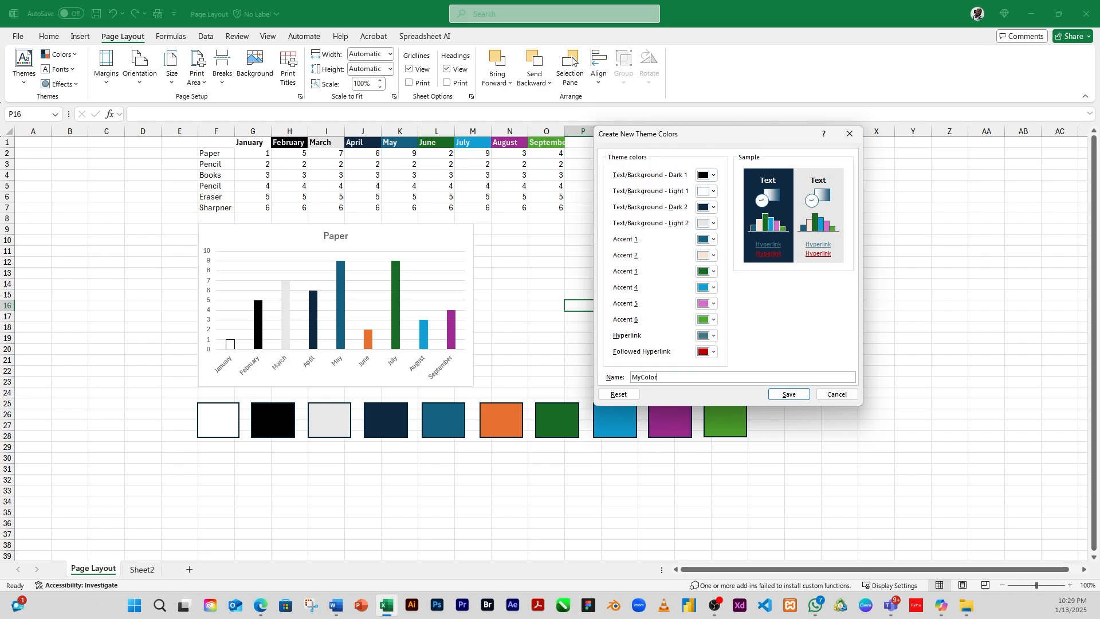
pyautogui.click(791, 395)
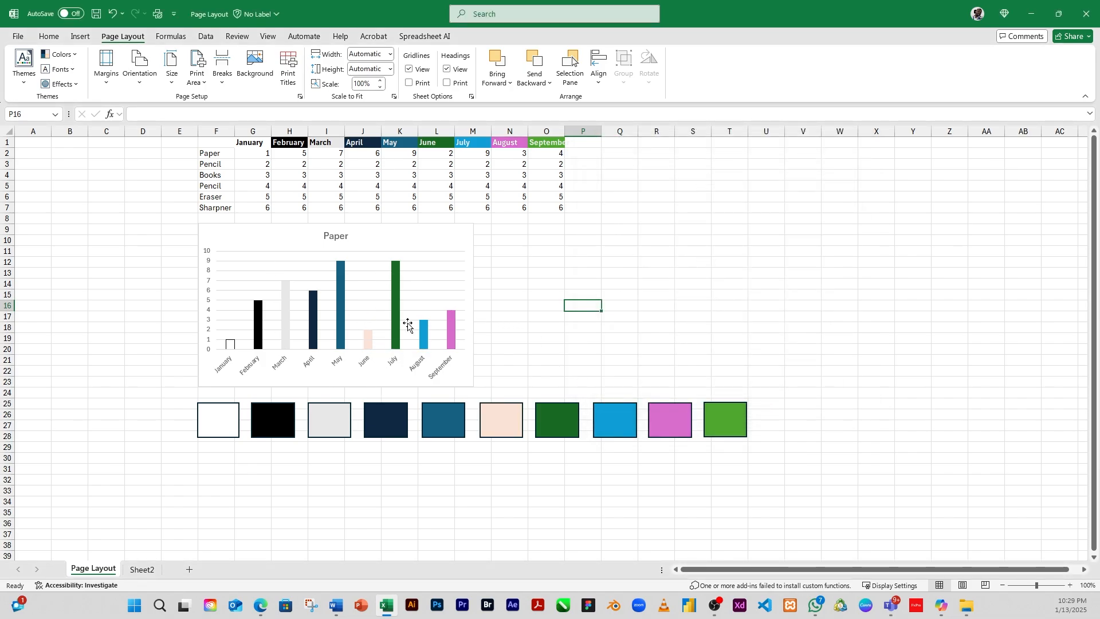
# Step: Apply the Test Theme color set from the custom theme colors
pyautogui.click(63, 55)
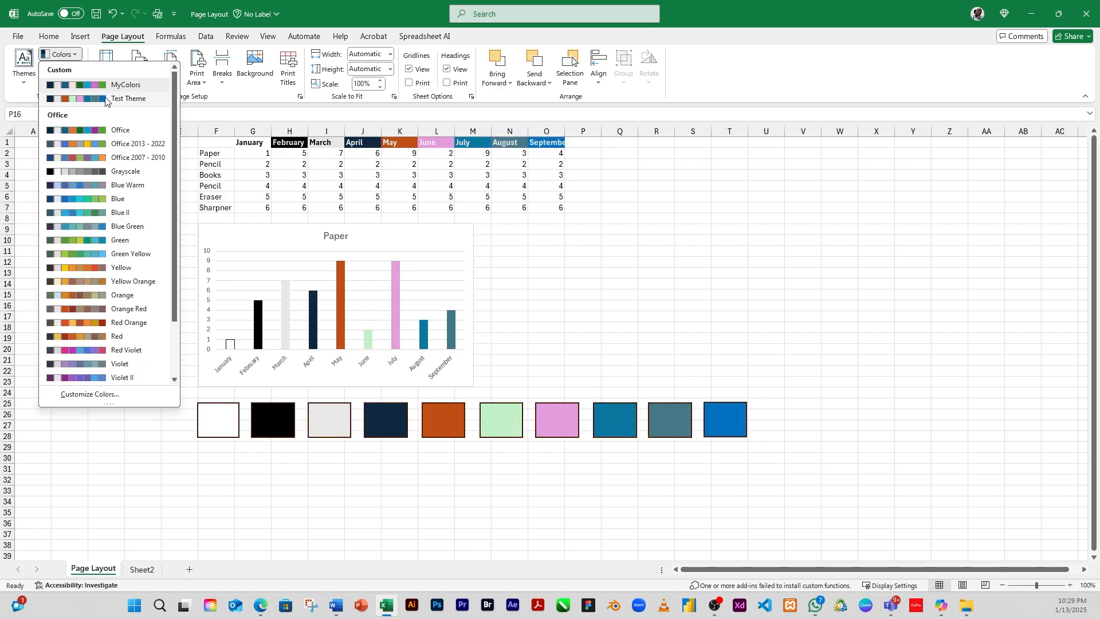
pyautogui.click(100, 102)
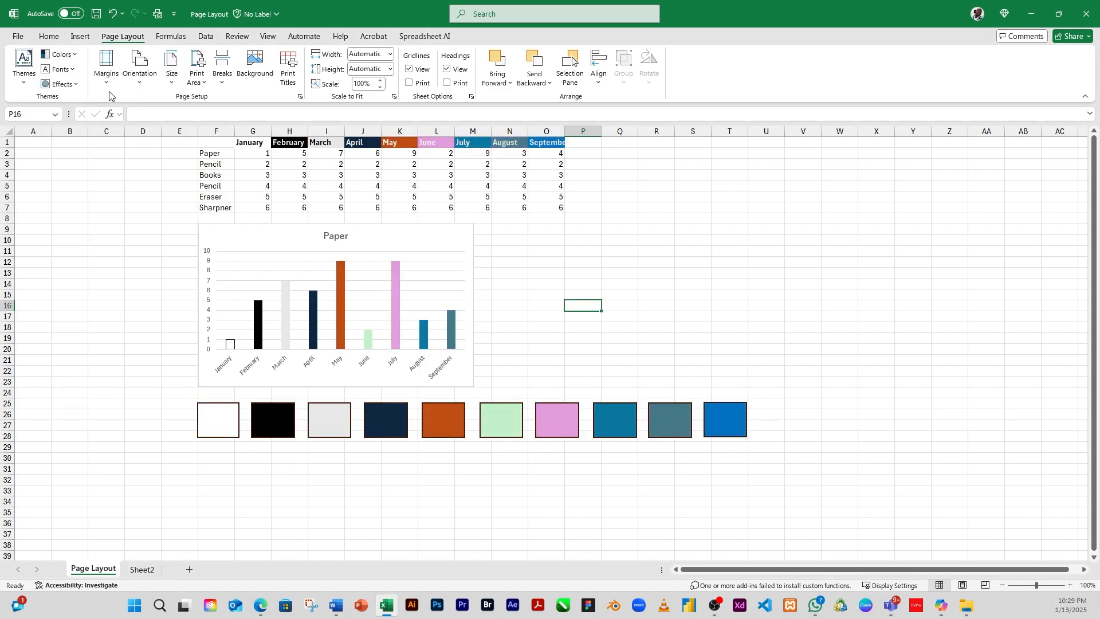
# Step: Switch the theme colors back to Office
pyautogui.click(59, 54)
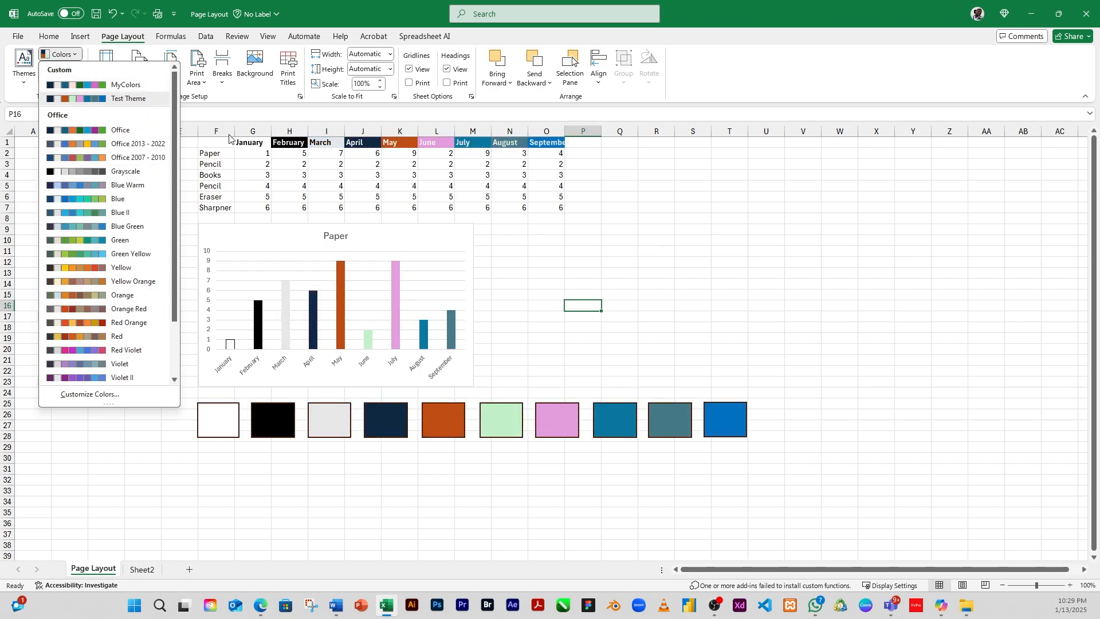
pyautogui.click(91, 131)
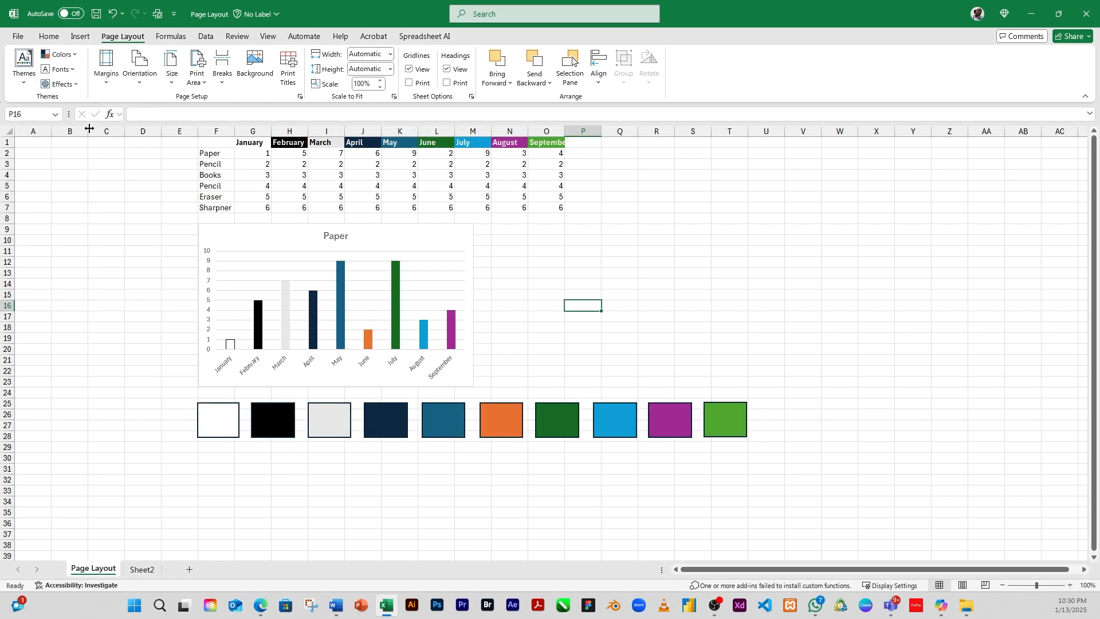
pyautogui.click(72, 70)
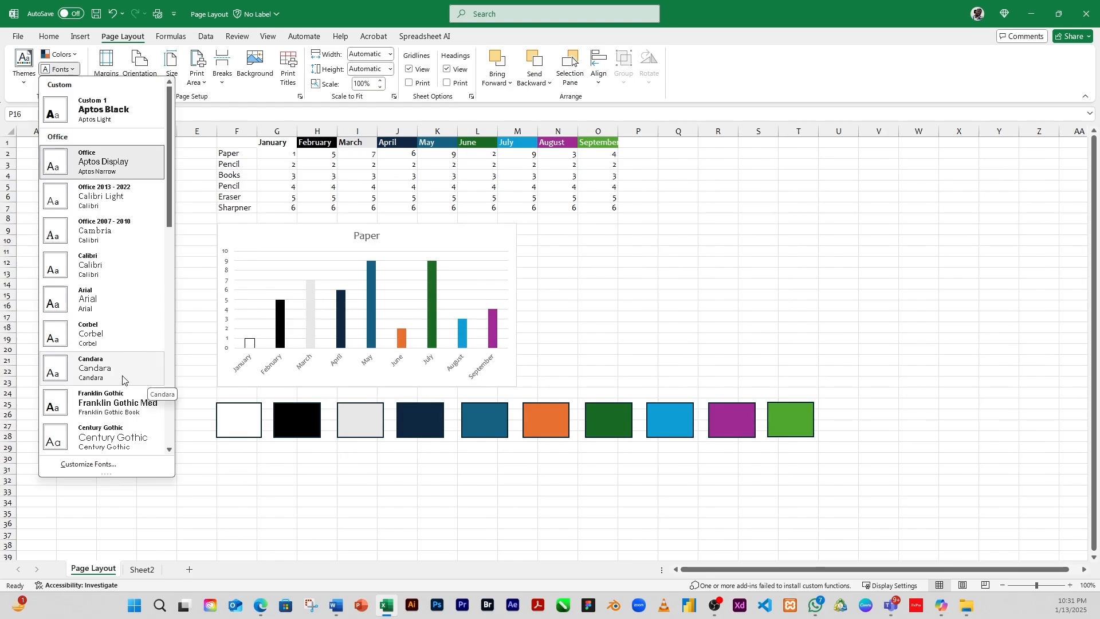
pyautogui.click(101, 465)
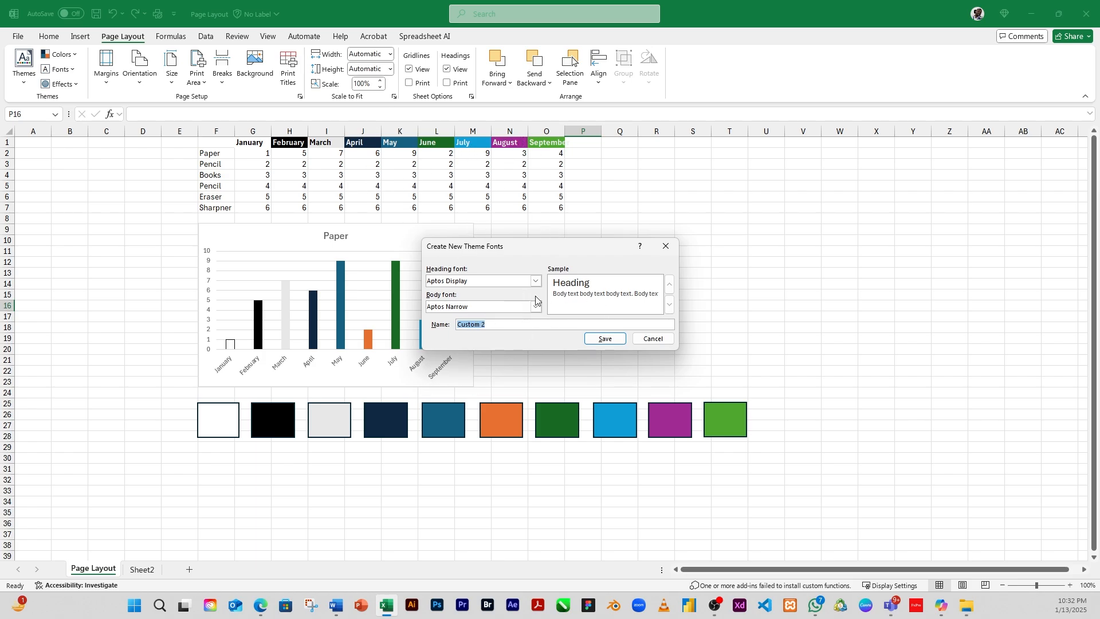
pyautogui.click(654, 338)
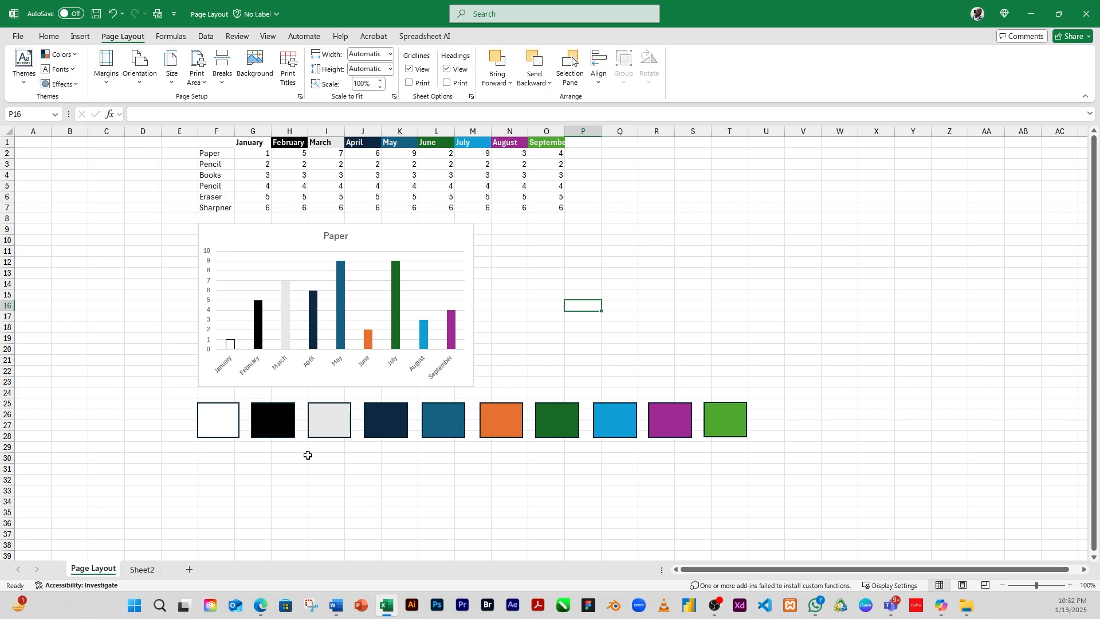
# Step: Select each color swatch rectangle in turn
pyautogui.click(262, 428)
pyautogui.click(209, 421)
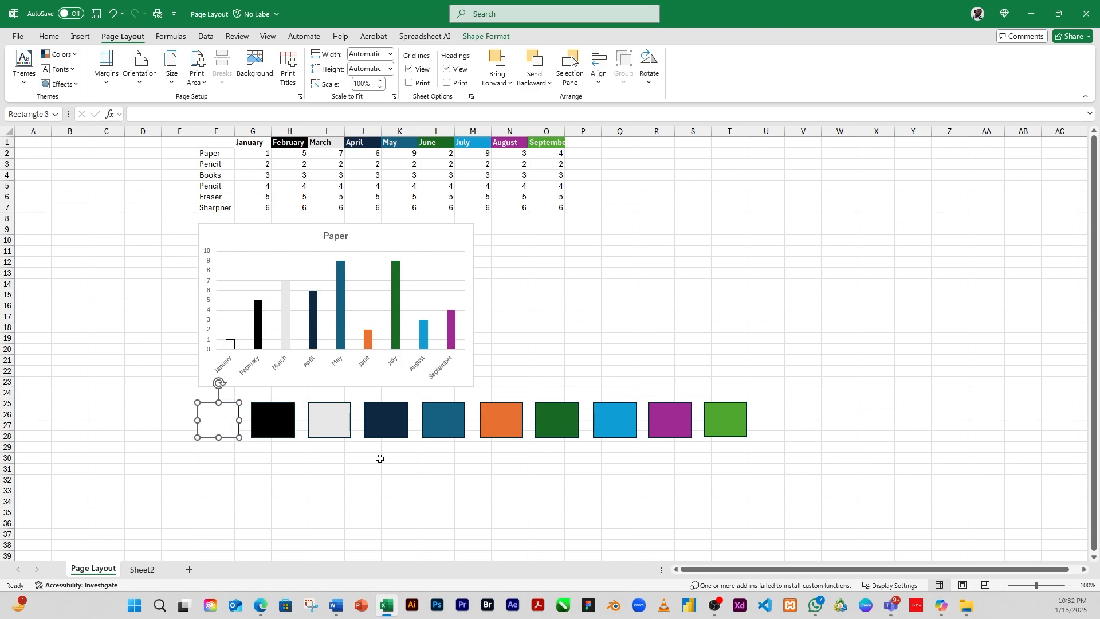
pyautogui.click(336, 431)
pyautogui.click(385, 429)
pyautogui.click(442, 428)
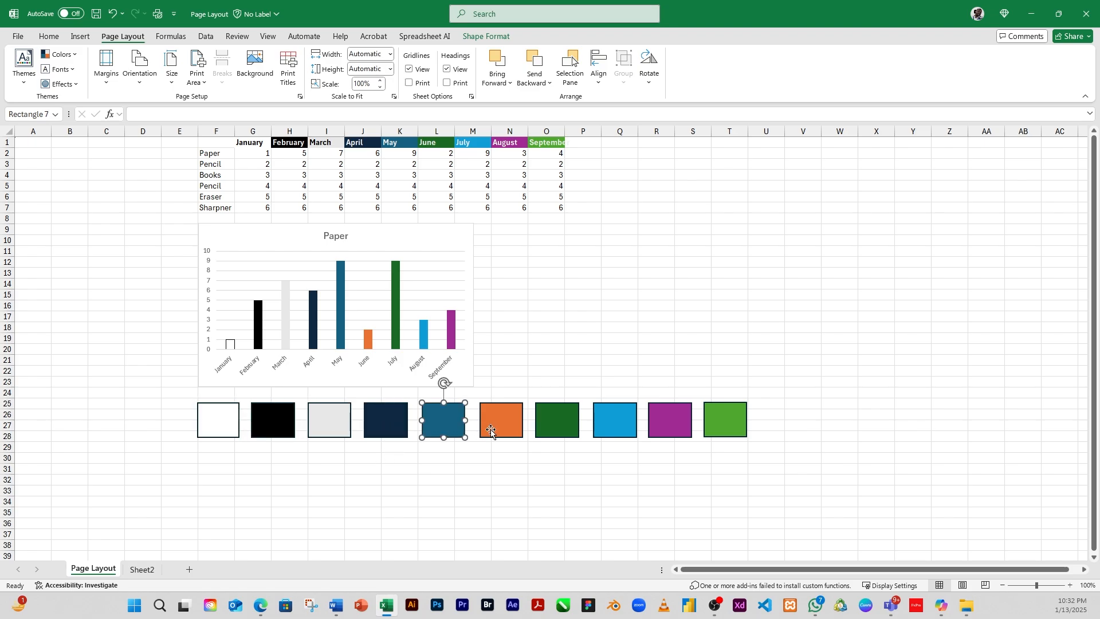
pyautogui.click(491, 427)
pyautogui.click(548, 433)
pyautogui.click(630, 427)
pyautogui.click(666, 425)
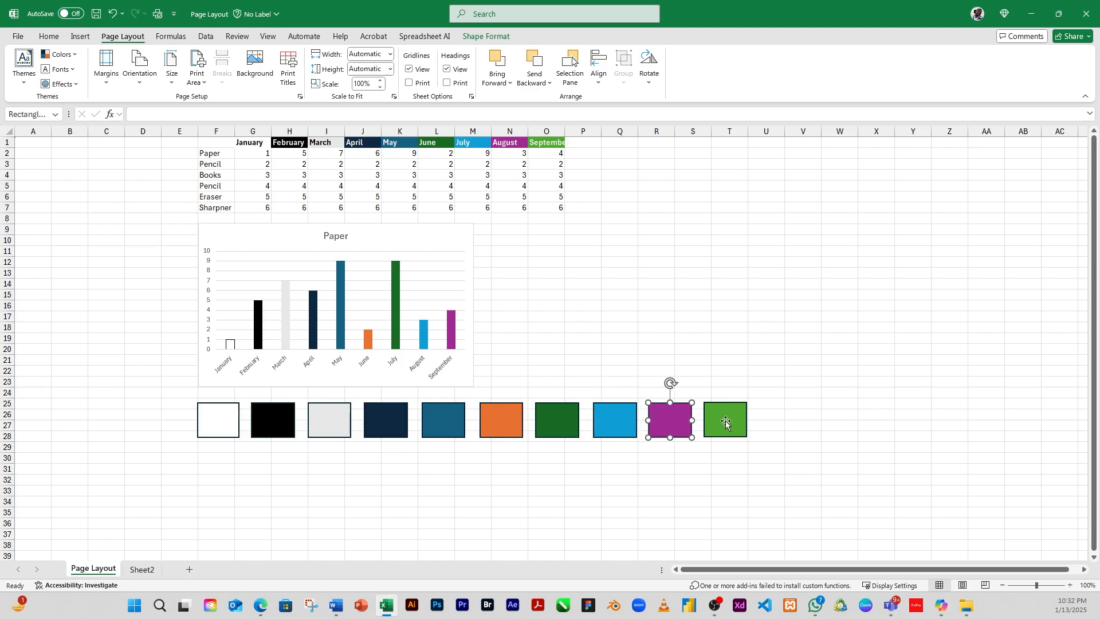
pyautogui.click(724, 417)
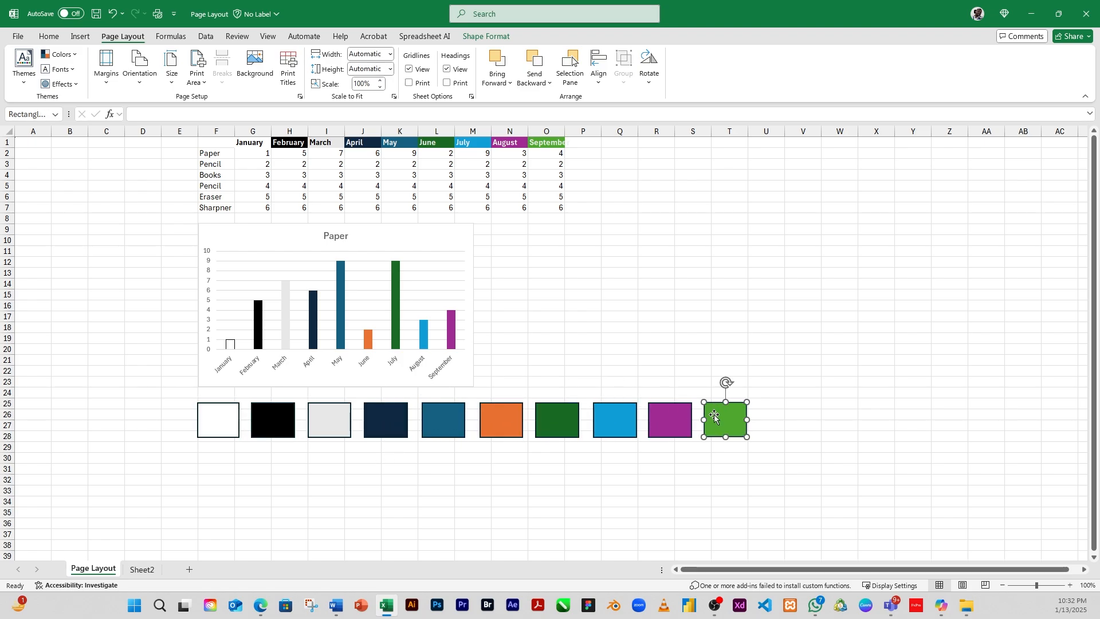
pyautogui.click(280, 425)
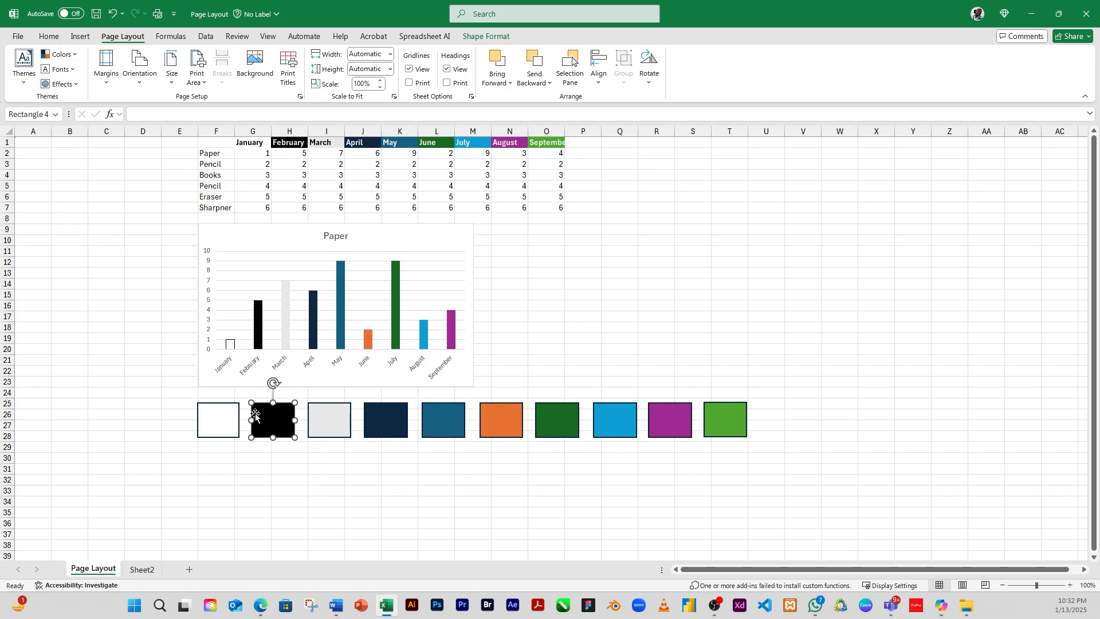
# Step: Browse the theme effects gallery without choosing an effect
pyautogui.click(75, 85)
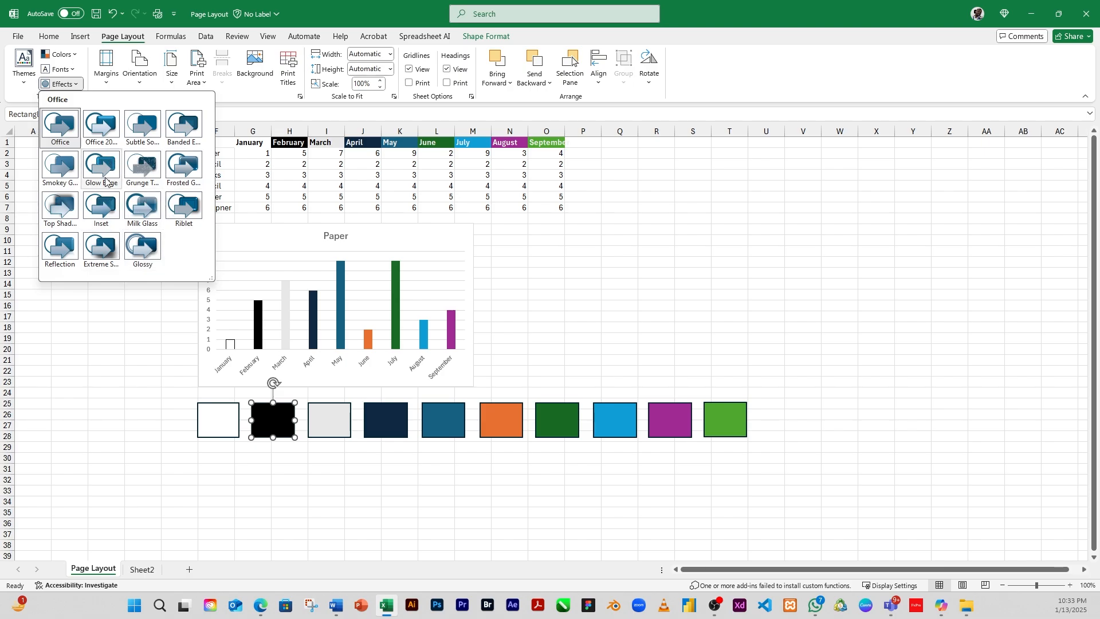
pyautogui.click(521, 274)
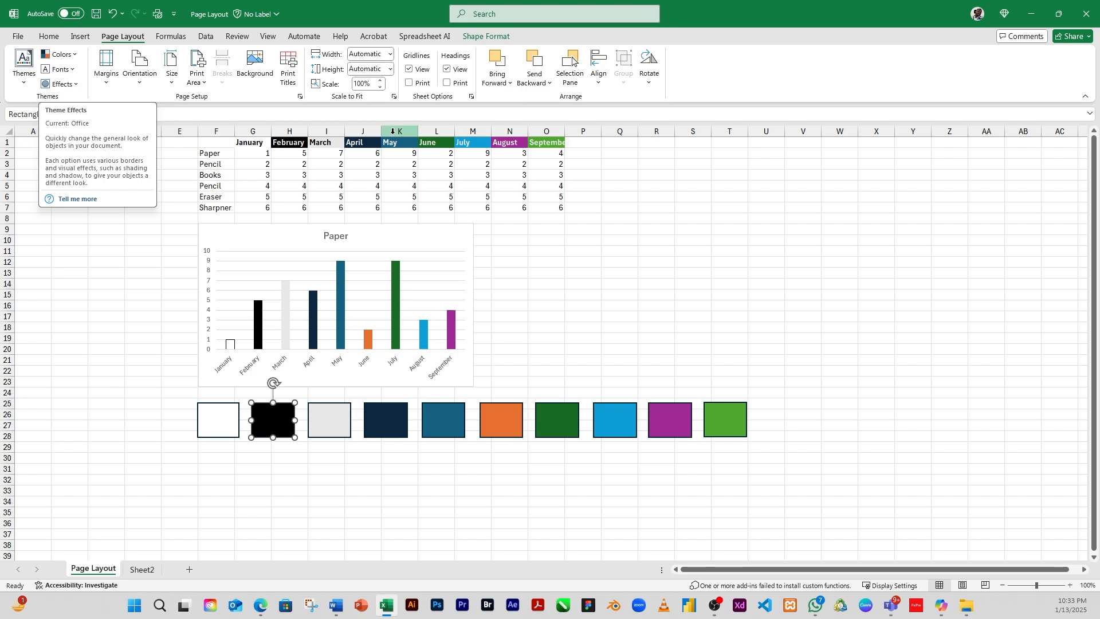
pyautogui.click(212, 188)
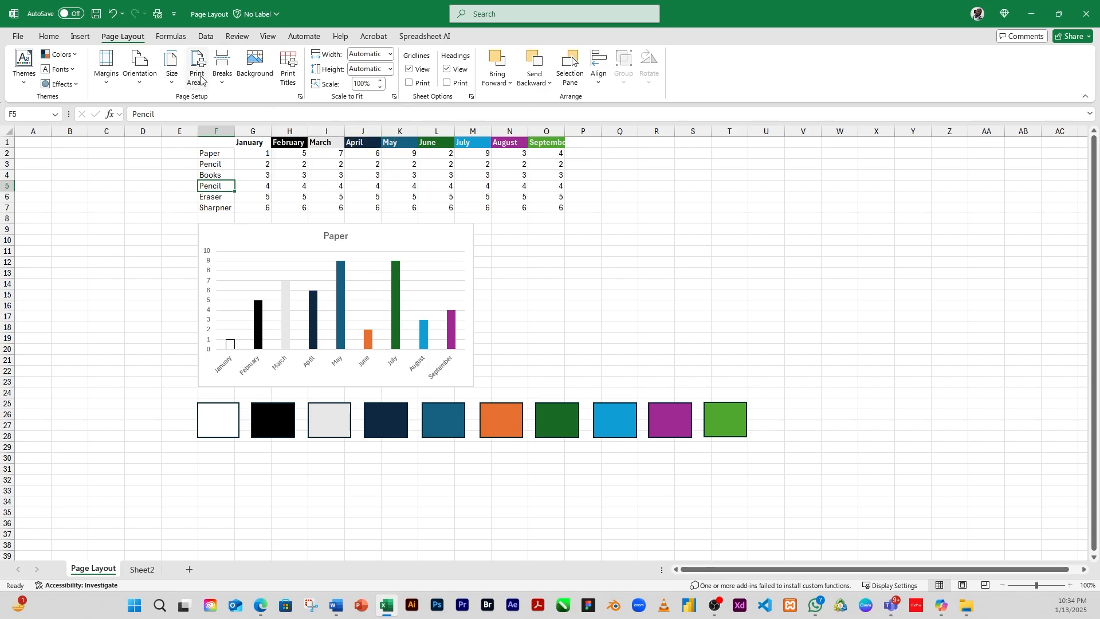
# Step: Switch the worksheet to Page Layout view
pyautogui.click(105, 86)
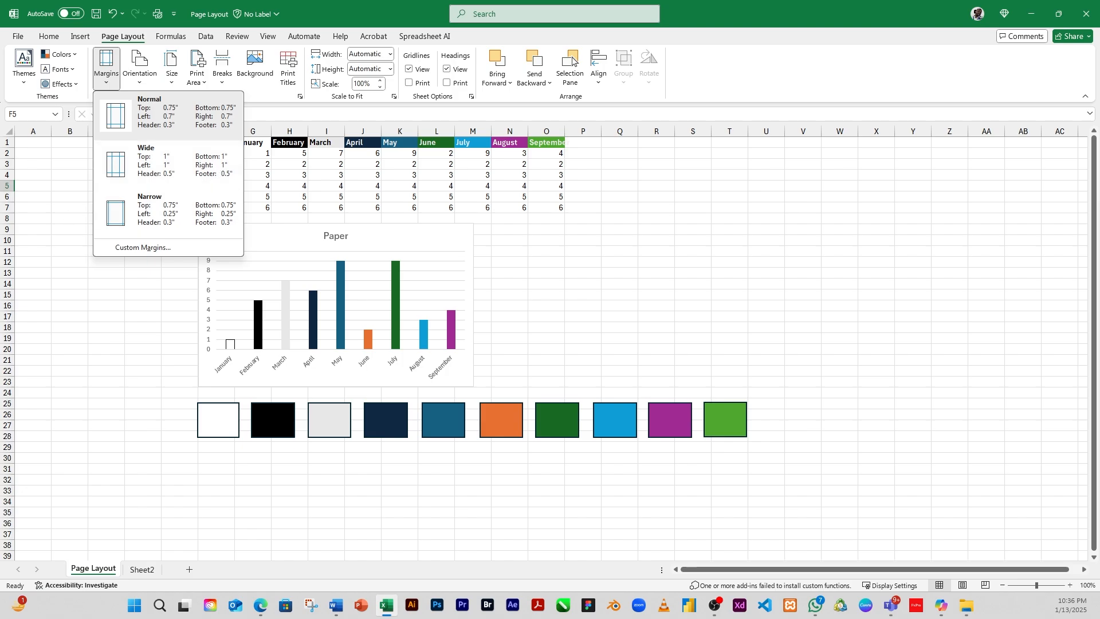
pyautogui.click(247, 211)
pyautogui.click(236, 173)
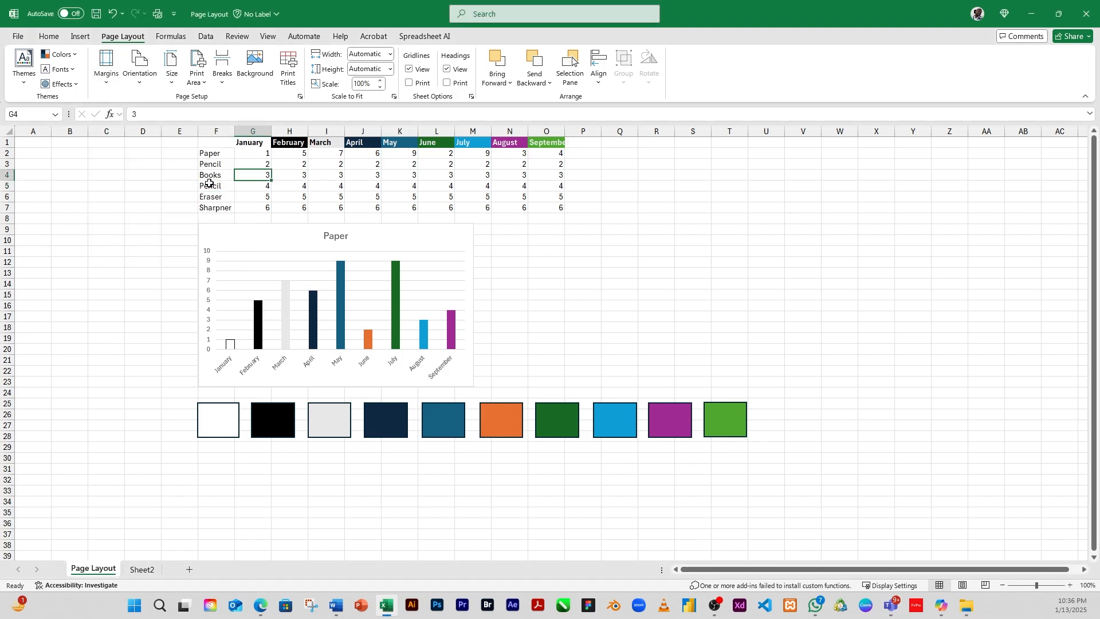
pyautogui.click(962, 586)
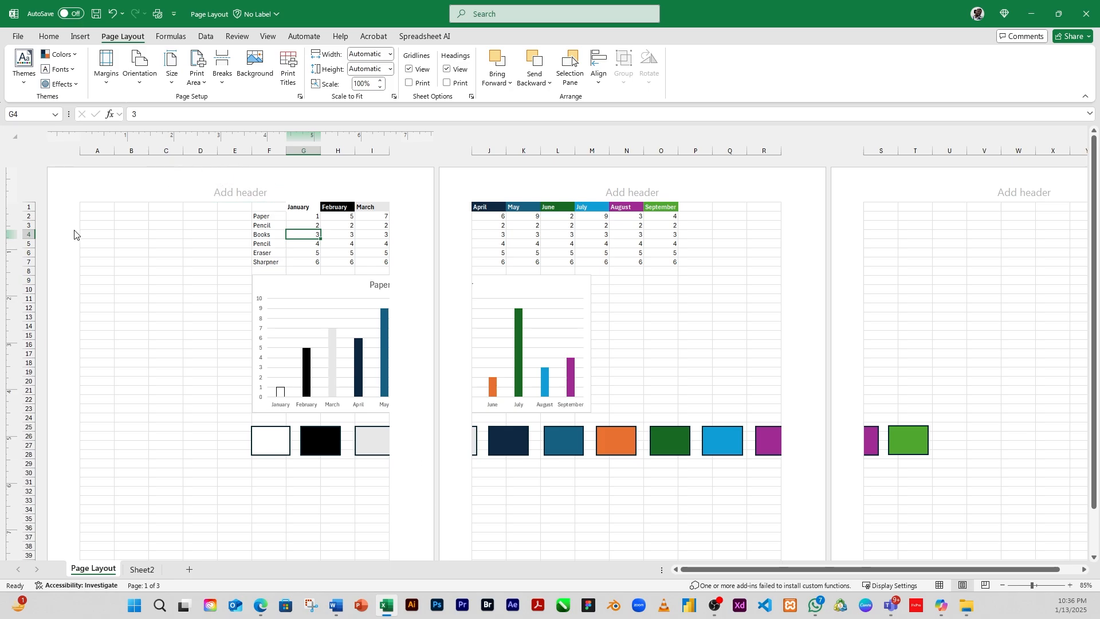
# Step: Apply Wide page margins to the worksheet
pyautogui.click(106, 66)
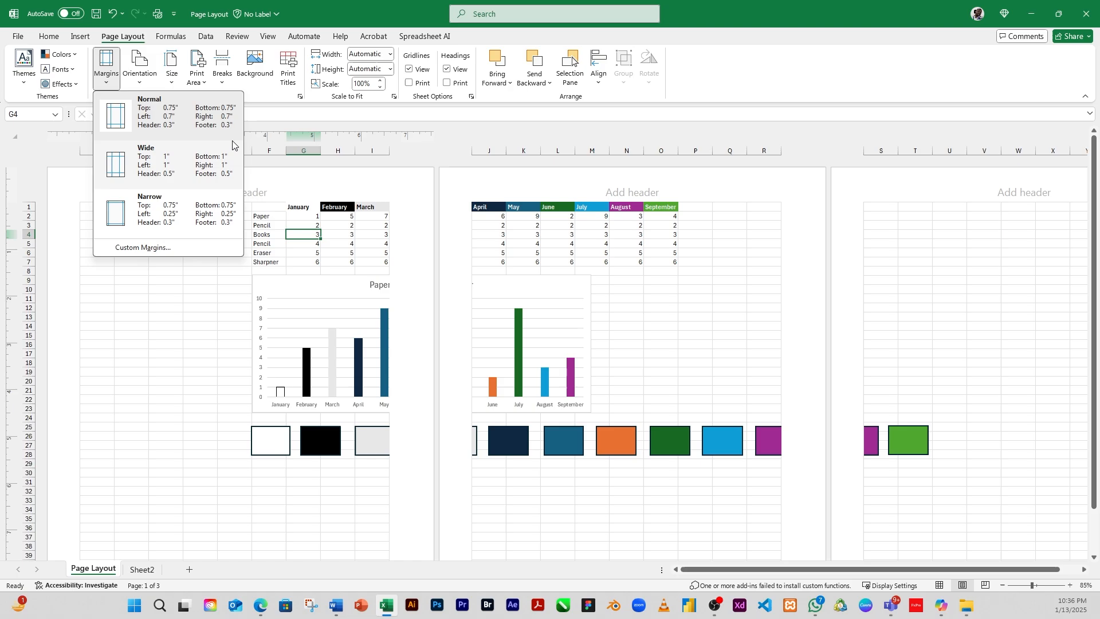
pyautogui.scroll(-8, 386, 367)
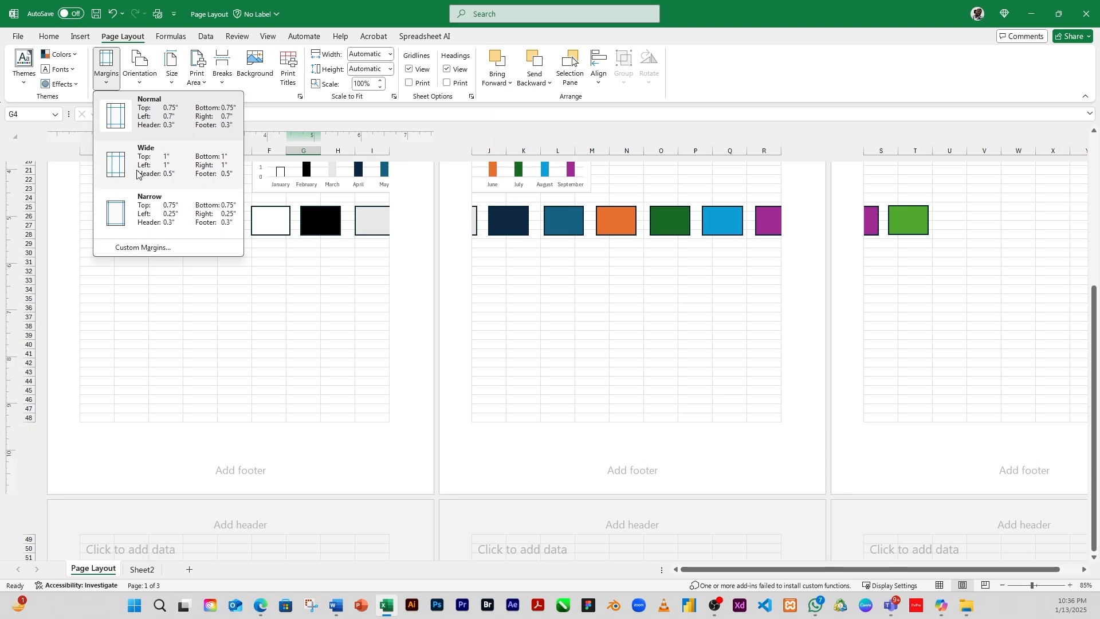
pyautogui.click(160, 166)
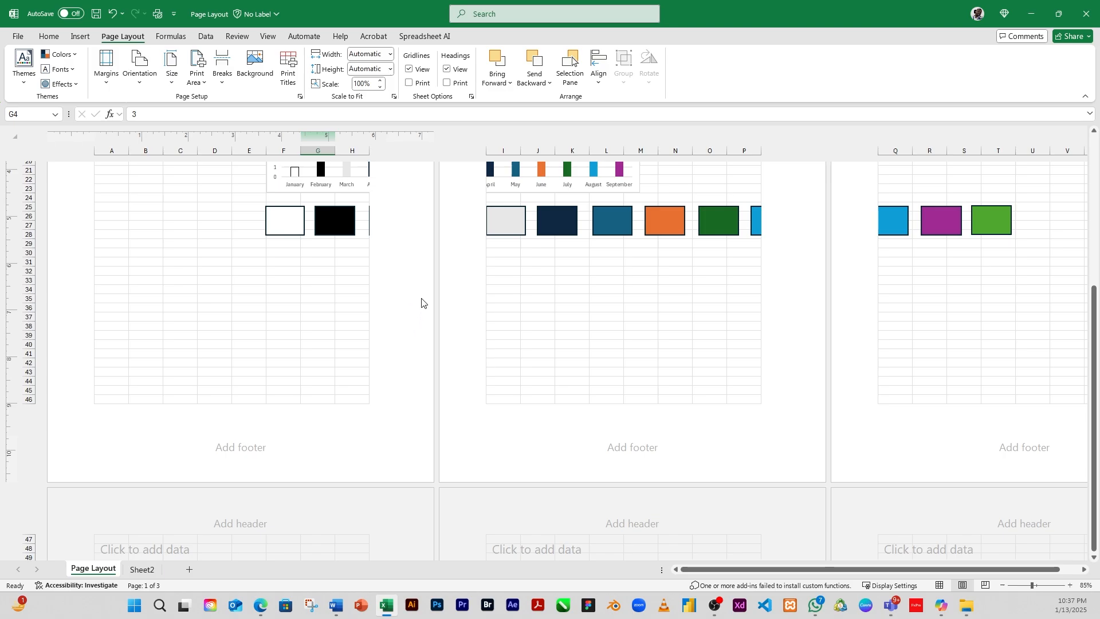
# Step: Apply Narrow page margins to the worksheet
pyautogui.scroll(-1, 103, 307)
pyautogui.scroll(8, 103, 306)
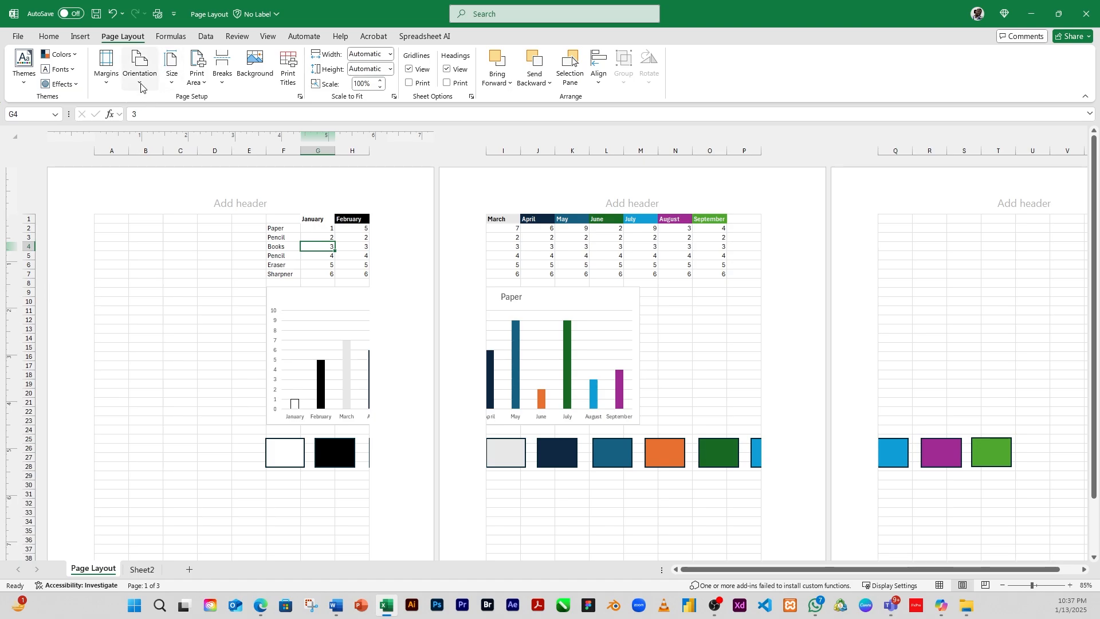
pyautogui.click(105, 80)
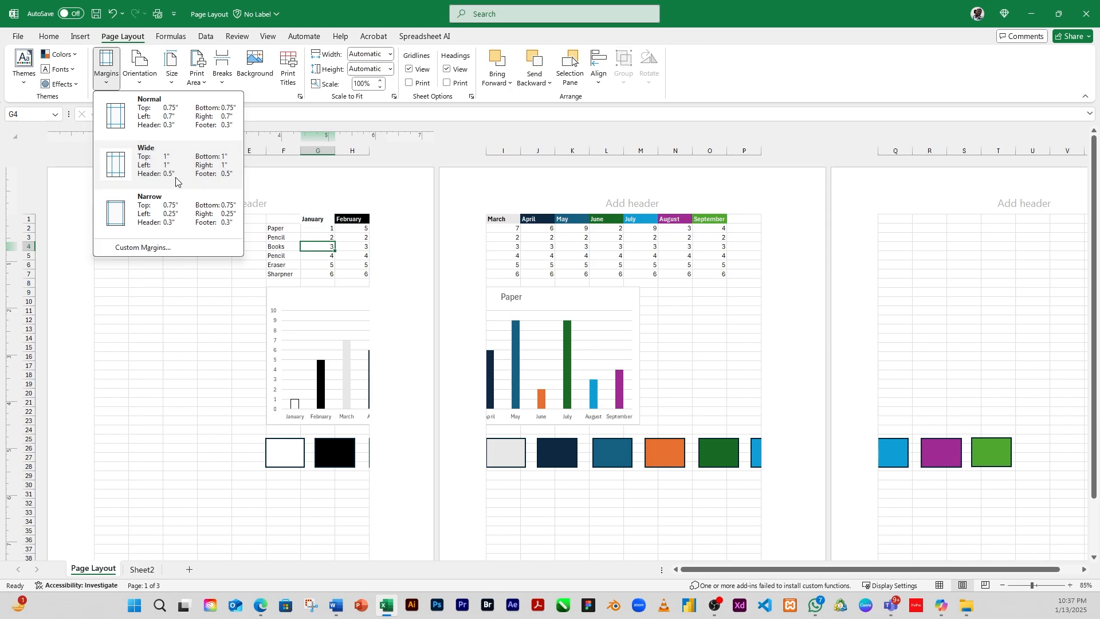
pyautogui.click(304, 196)
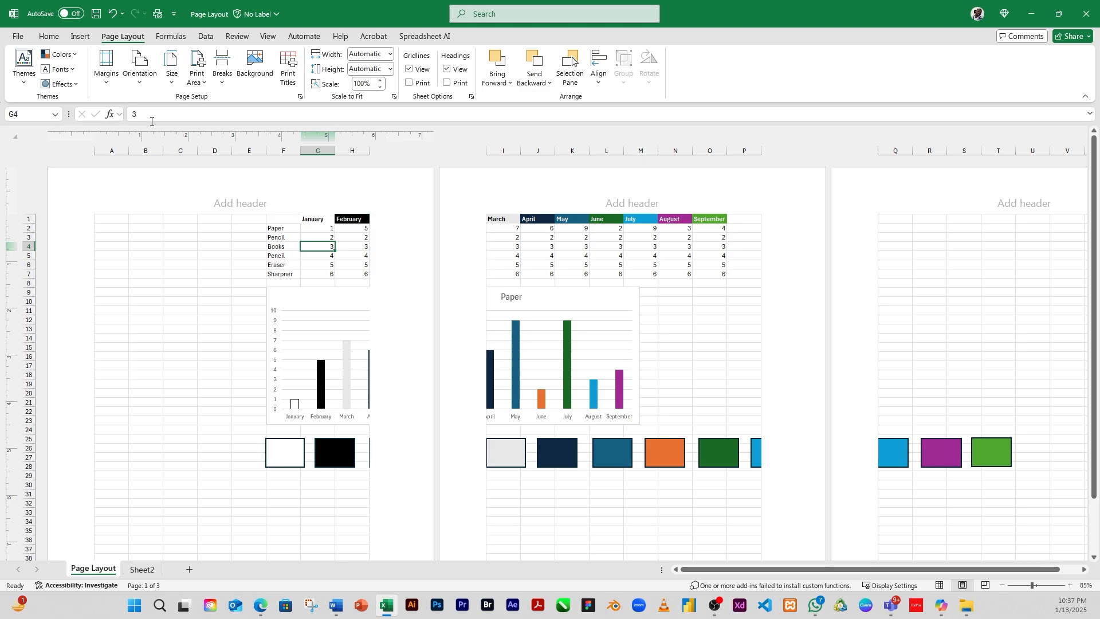
pyautogui.click(107, 80)
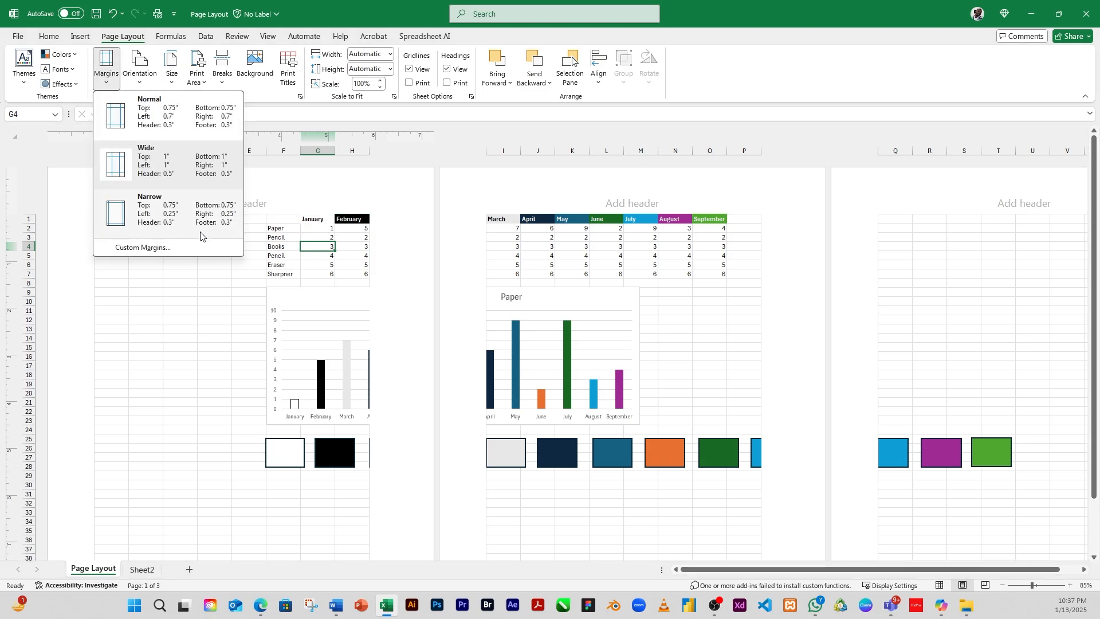
pyautogui.click(170, 216)
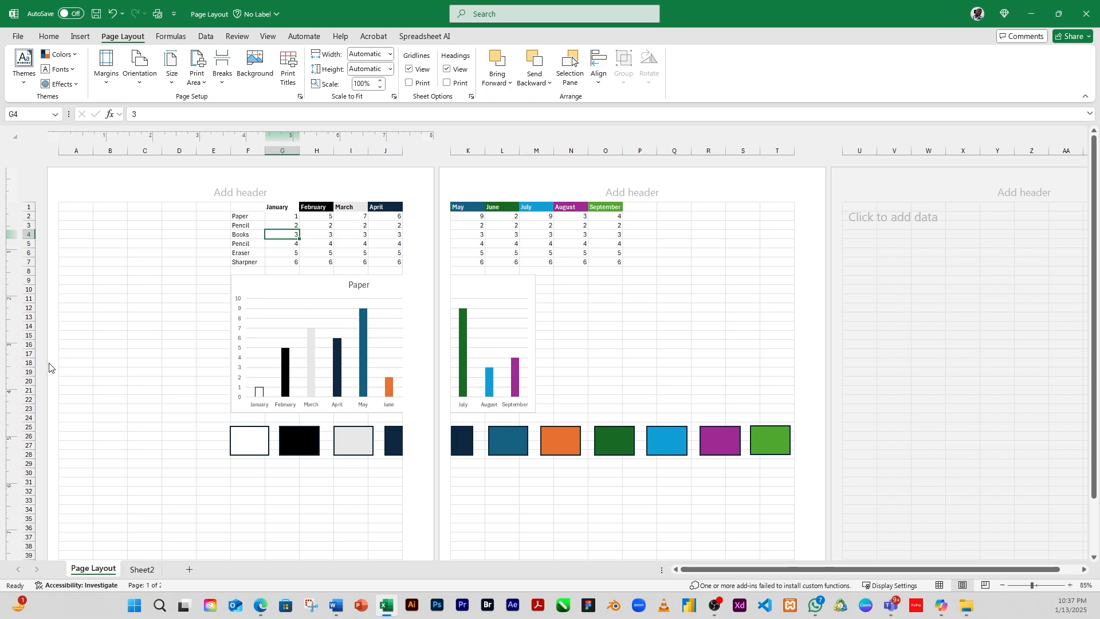
# Step: Set the page margins back to Normal
pyautogui.click(107, 80)
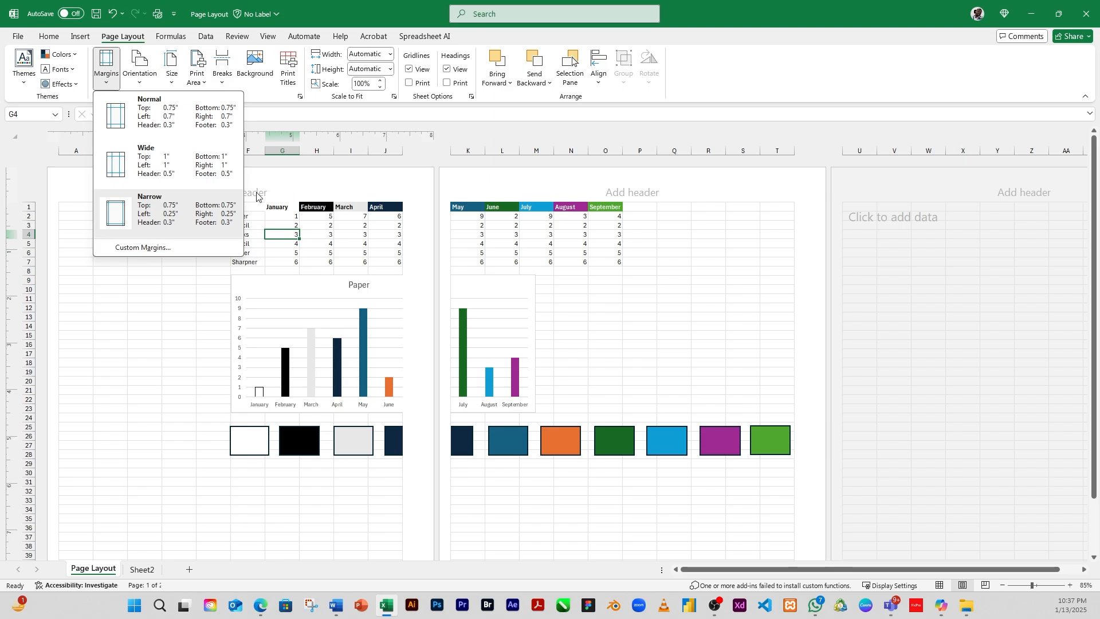
pyautogui.click(153, 117)
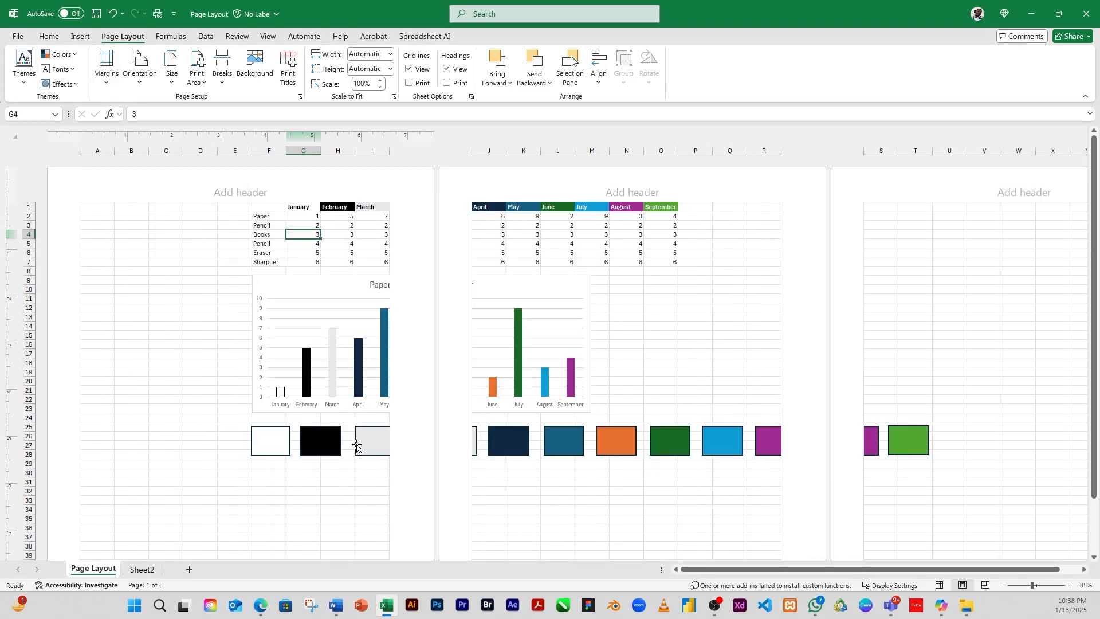
# Step: Set a custom top margin of 5 inches in the page setup margins
pyautogui.click(105, 81)
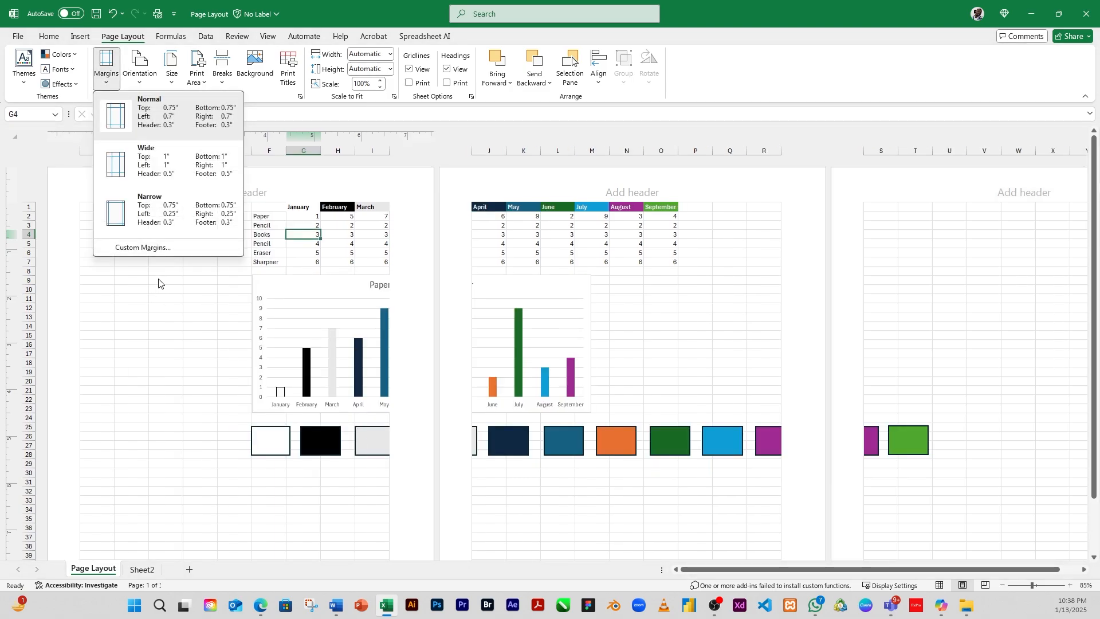
pyautogui.click(150, 248)
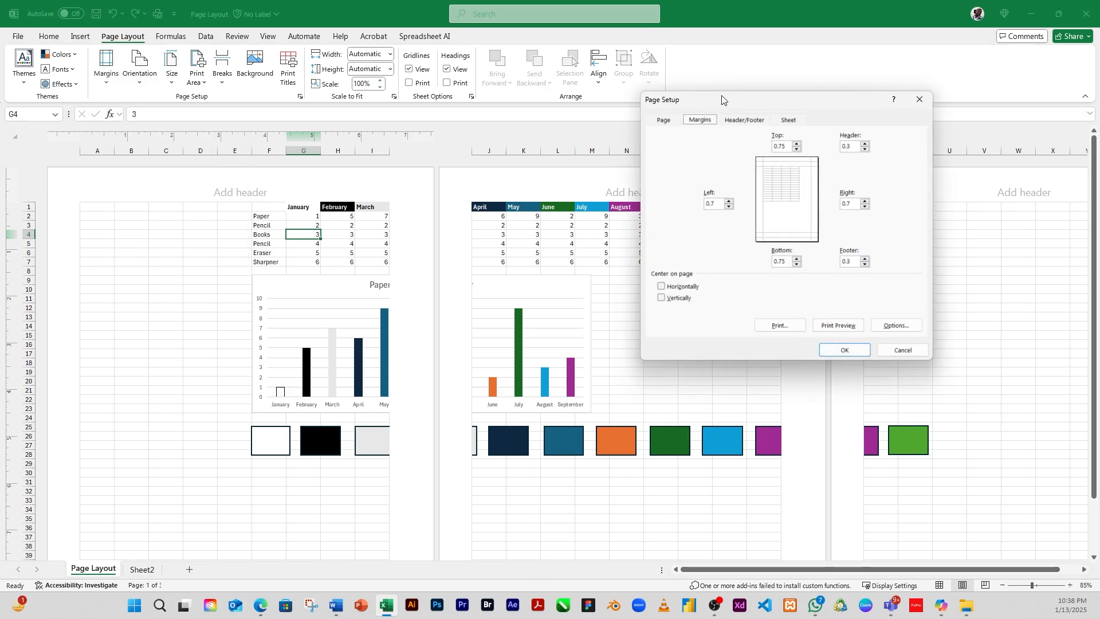
pyautogui.moveTo(722, 99); pyautogui.dragTo(524, 169)
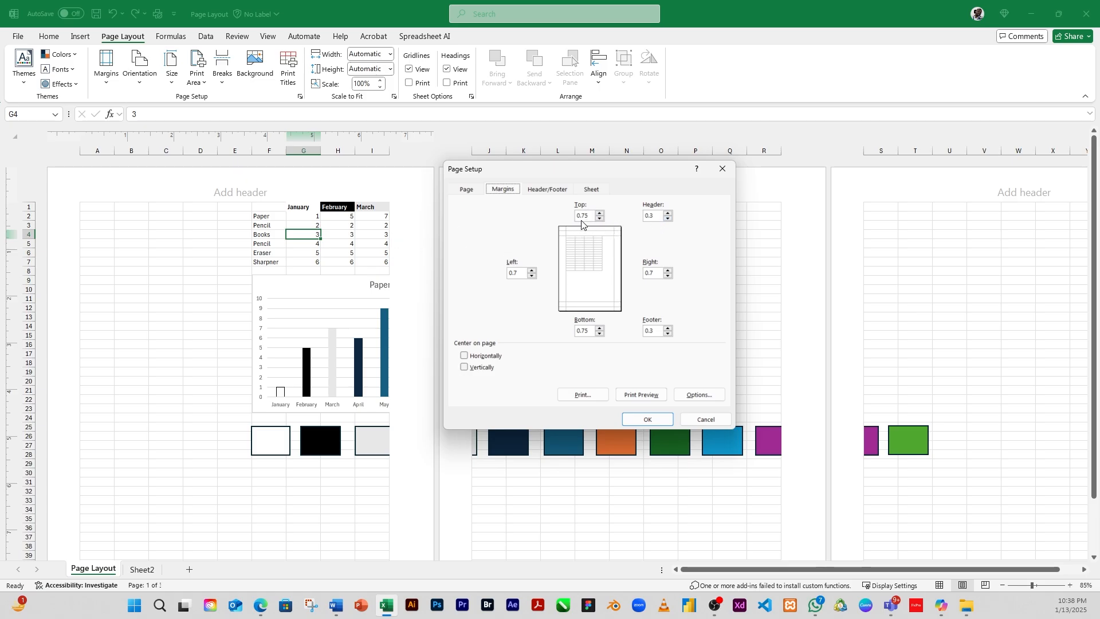
pyautogui.moveTo(592, 216); pyautogui.dragTo(555, 214)
pyautogui.write('5')
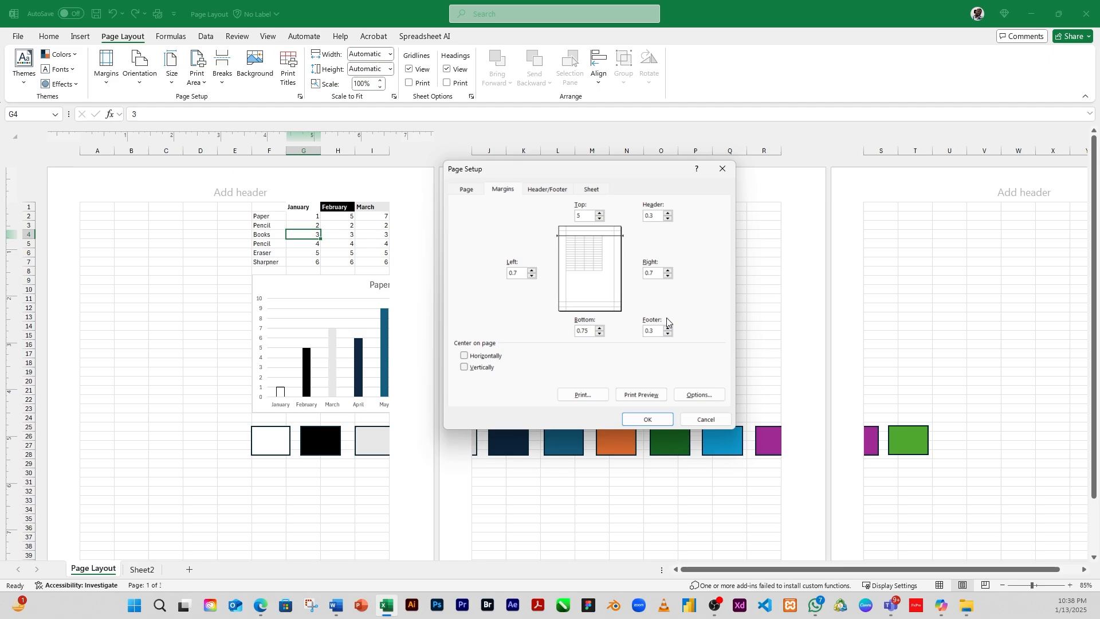
pyautogui.click(648, 420)
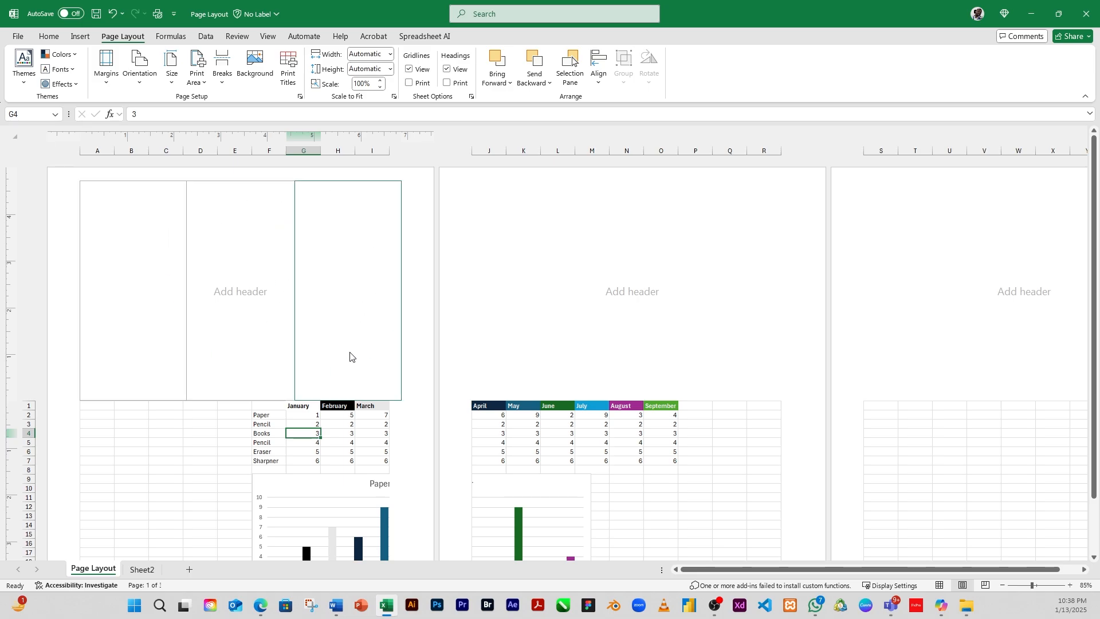
pyautogui.moveTo(350, 357)
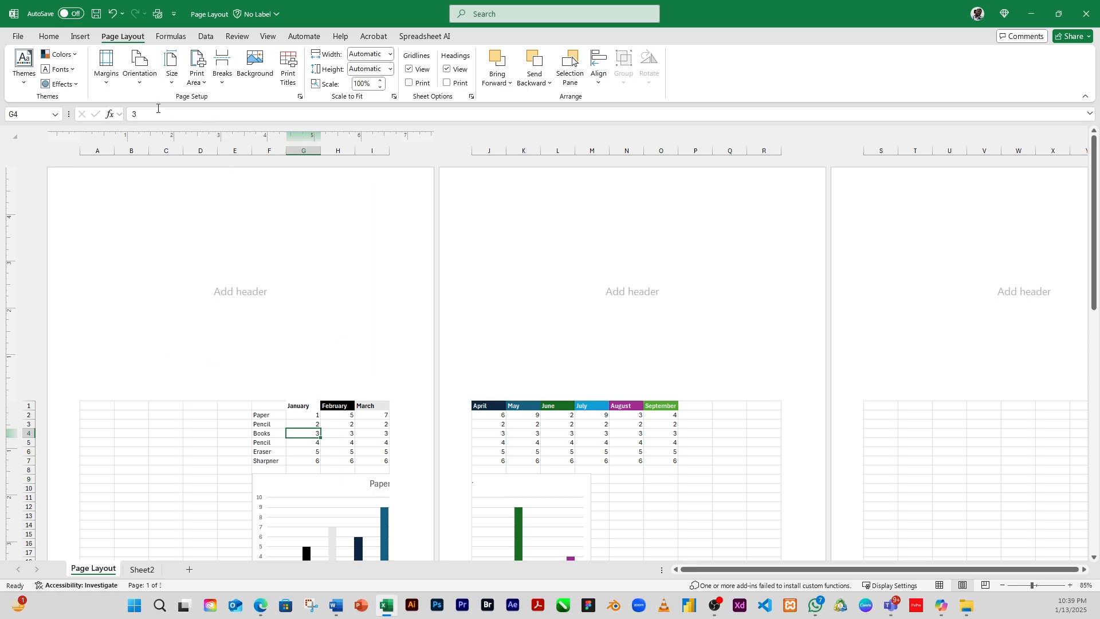
# Step: Reset the custom top margin to 0.75 inches
pyautogui.click(110, 86)
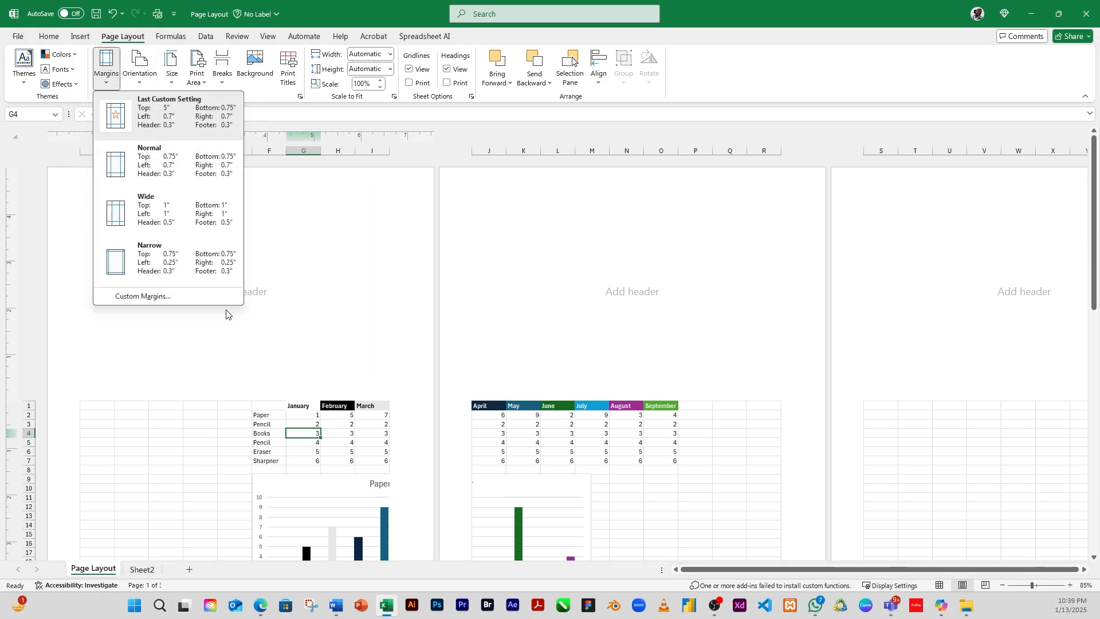
pyautogui.click(164, 297)
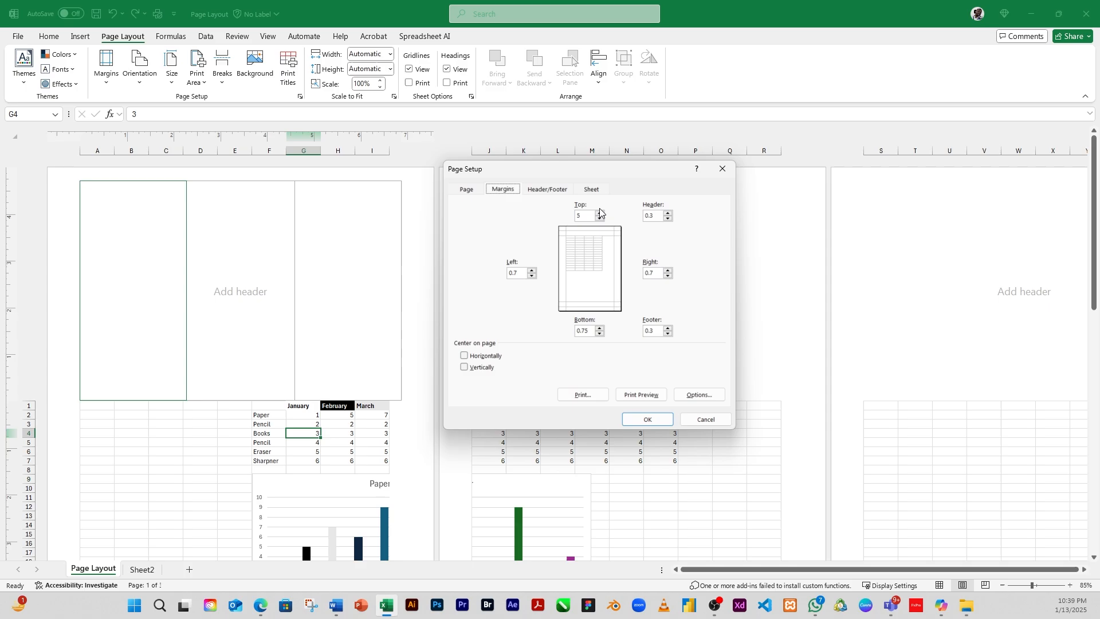
pyautogui.doubleClick(583, 213)
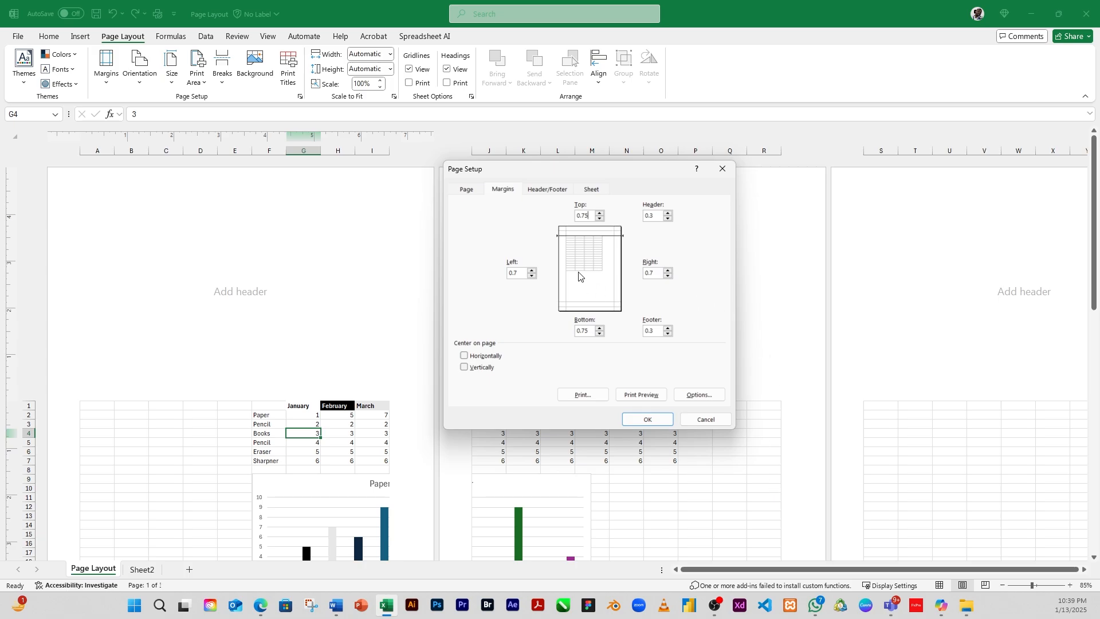
pyautogui.click(654, 421)
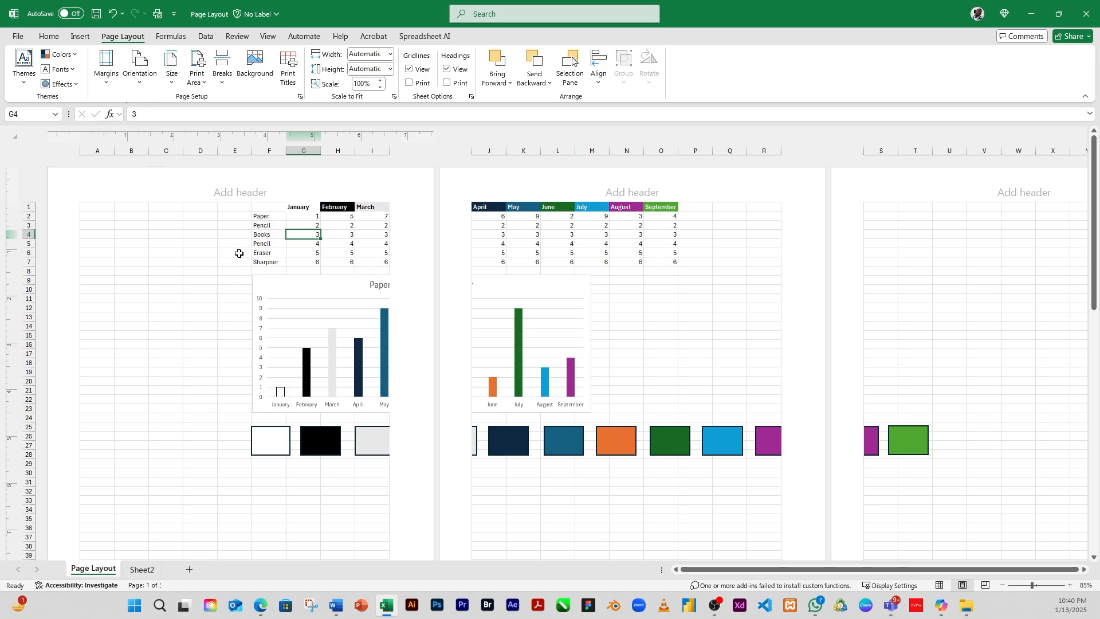
# Step: Switch the page orientation to Landscape
pyautogui.scroll(-8, 233, 281)
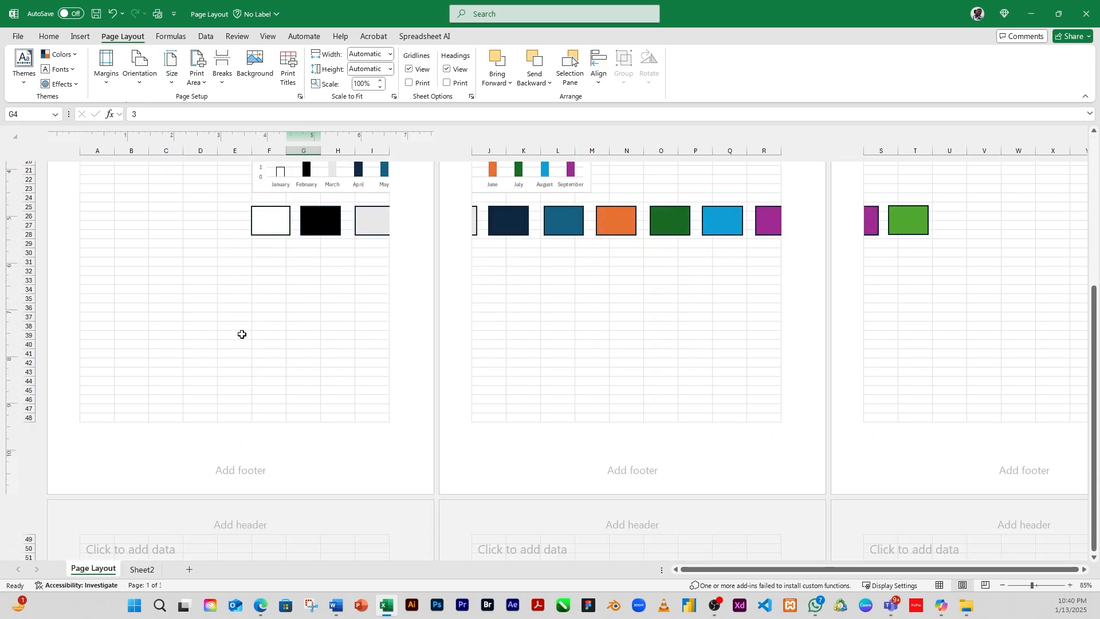
pyautogui.scroll(8, 238, 319)
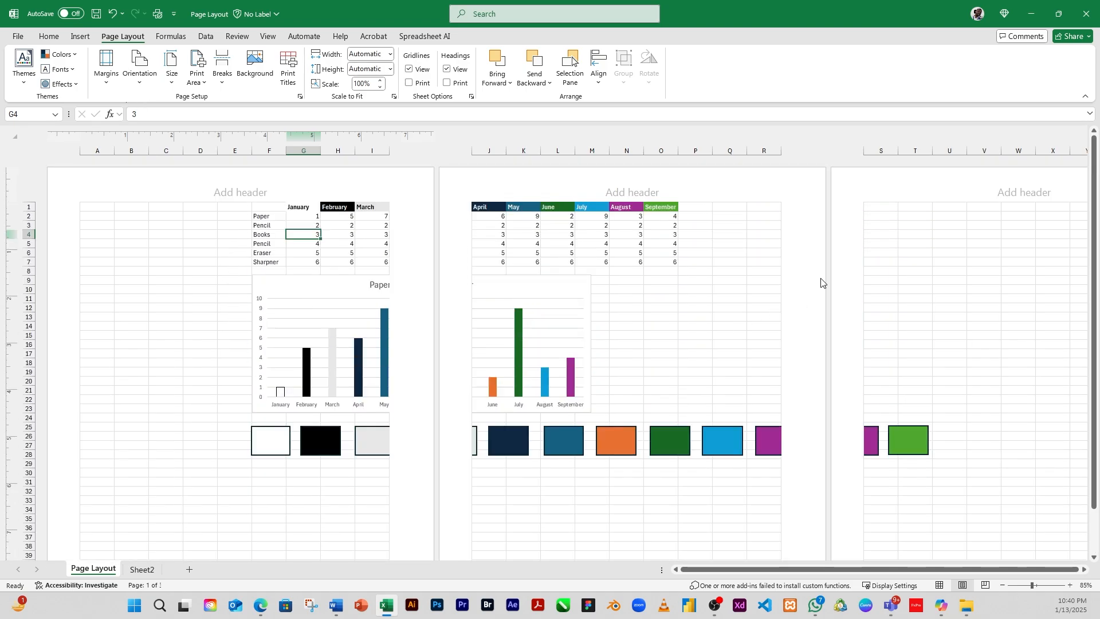
pyautogui.click(139, 70)
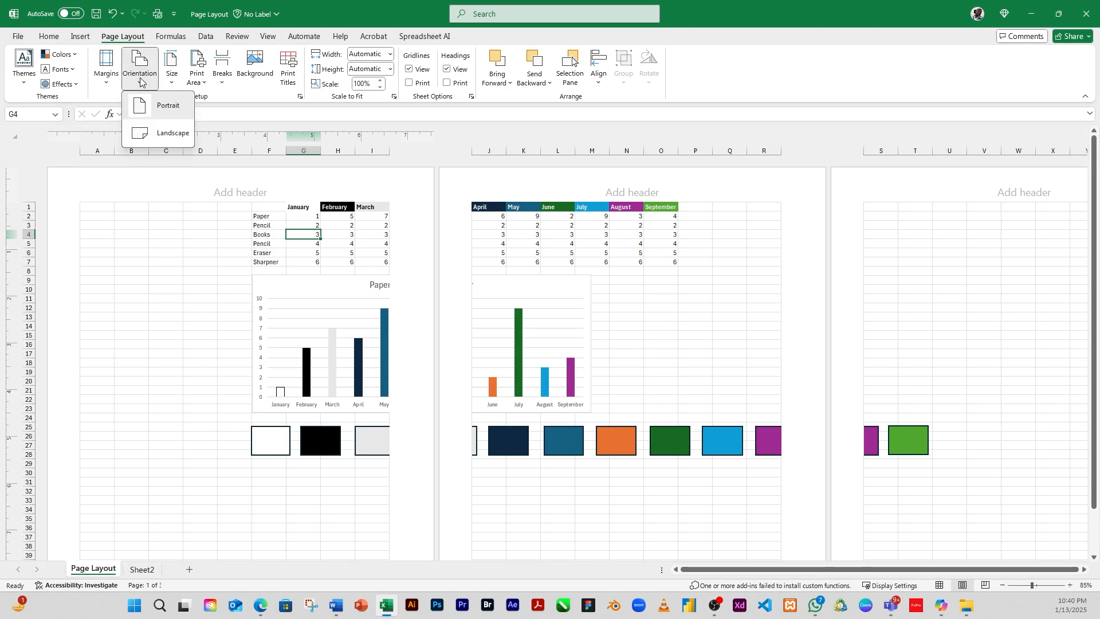
pyautogui.click(164, 106)
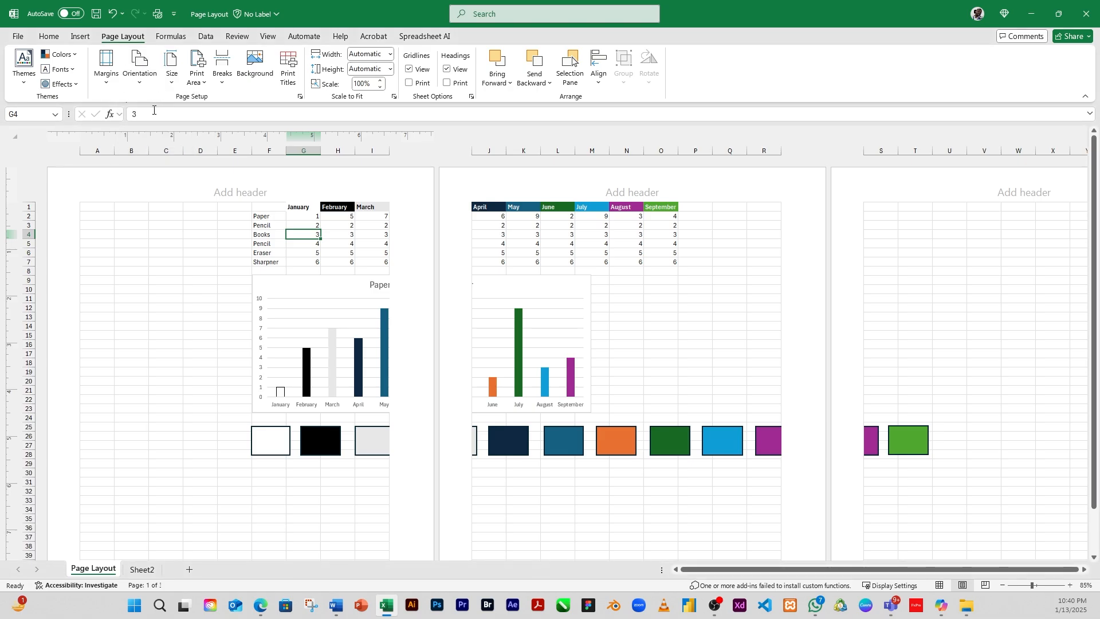
pyautogui.click(136, 86)
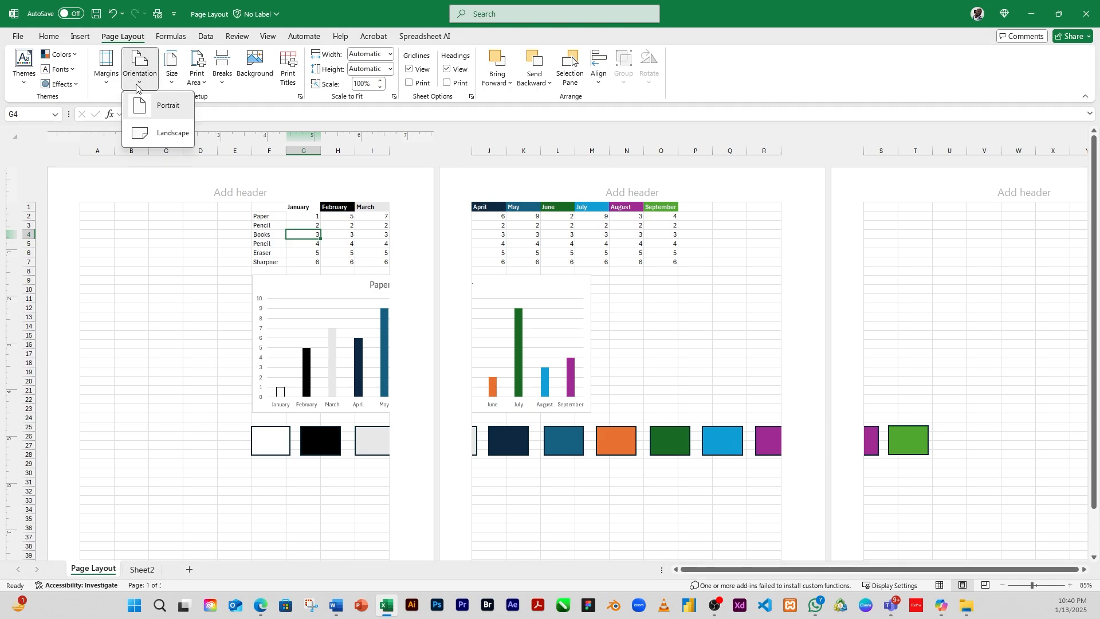
pyautogui.click(165, 132)
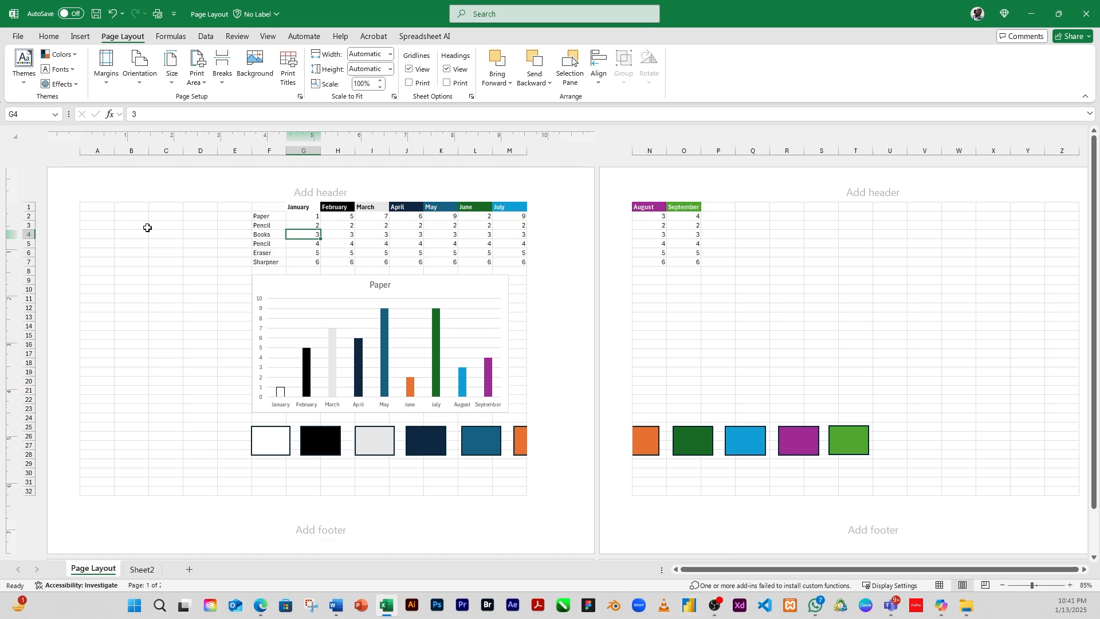
pyautogui.scroll(-1, 174, 307)
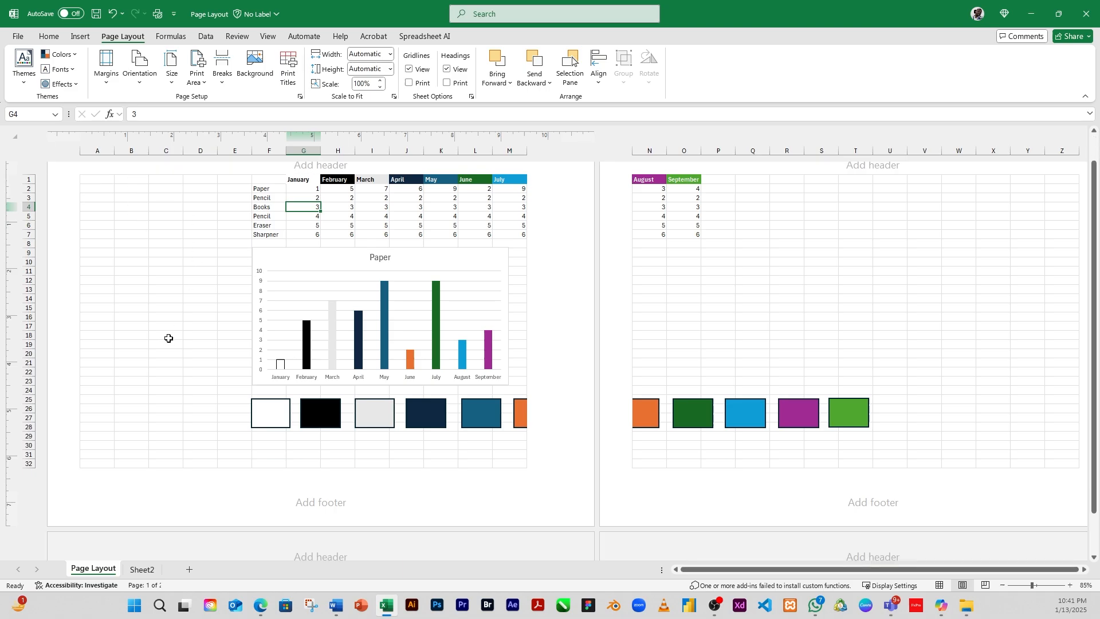
pyautogui.scroll(1, 165, 332)
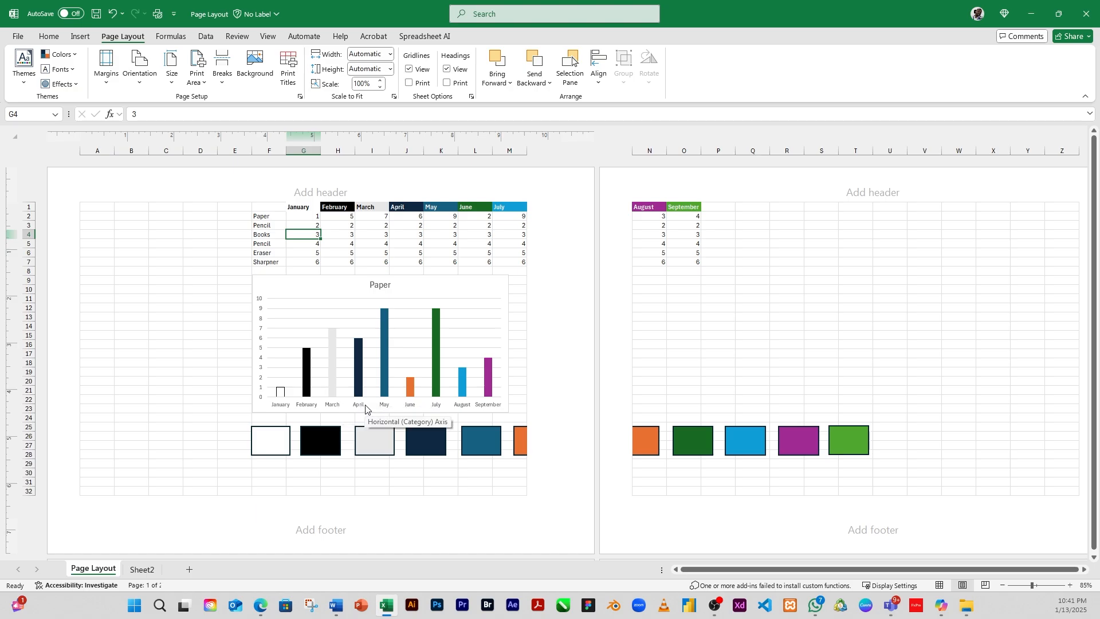
pyautogui.click(140, 68)
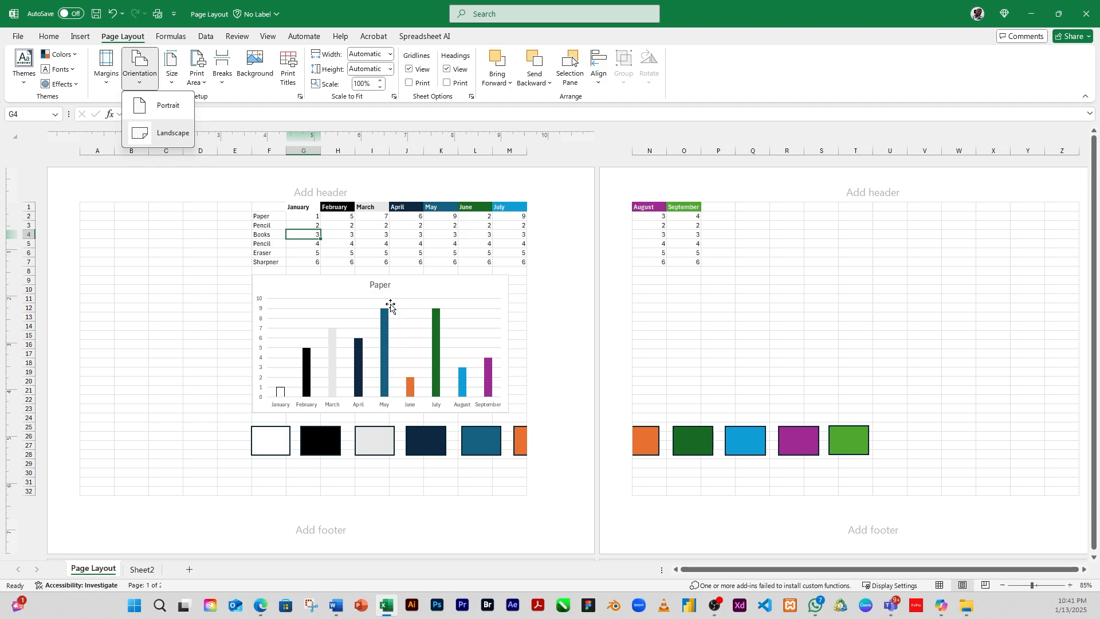
pyautogui.click(139, 80)
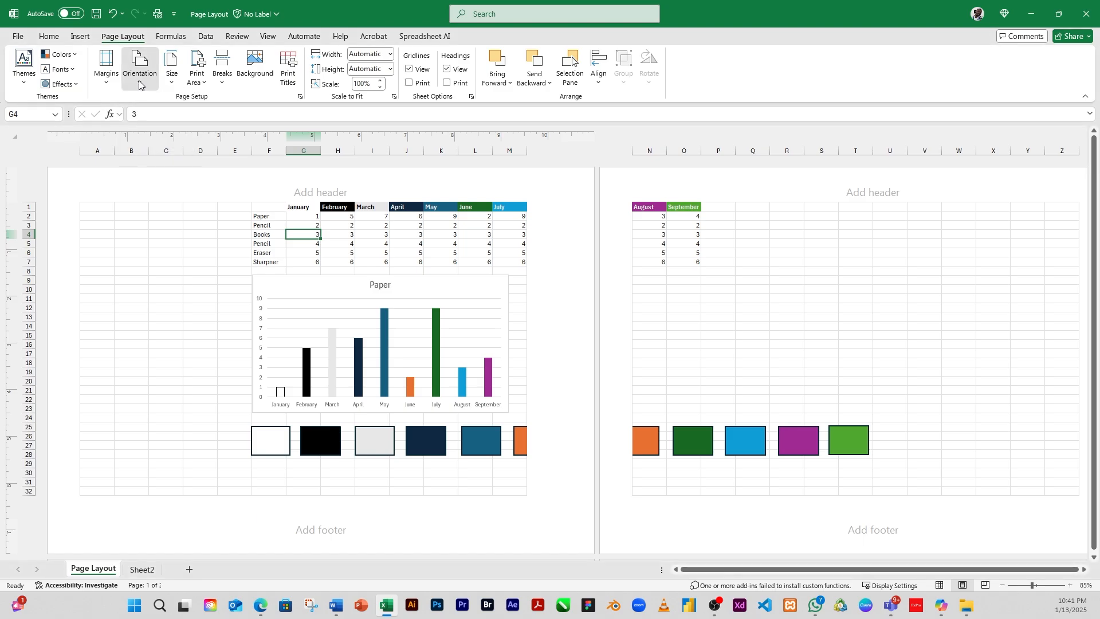
# Step: Switch the paper size to A3 and then back to A4
pyautogui.click(172, 85)
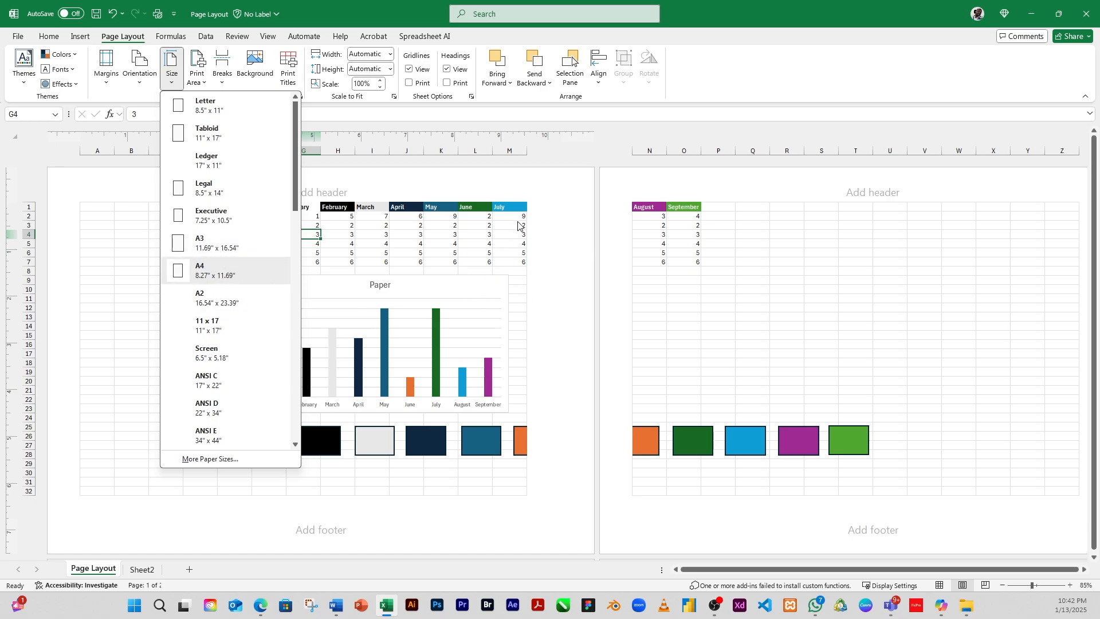
pyautogui.click(221, 245)
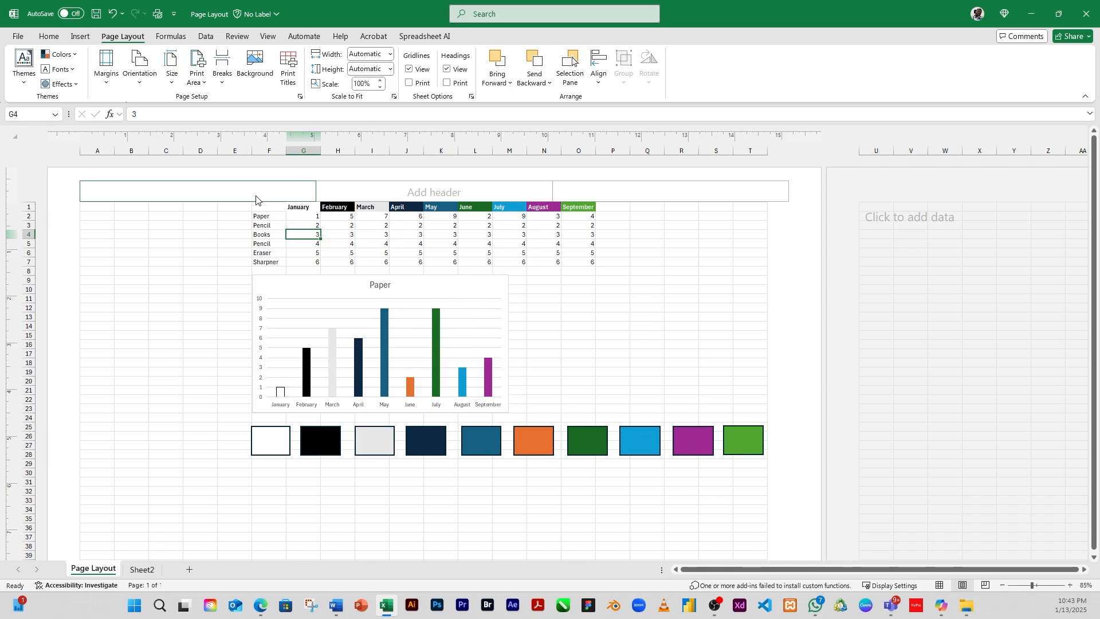
pyautogui.click(172, 85)
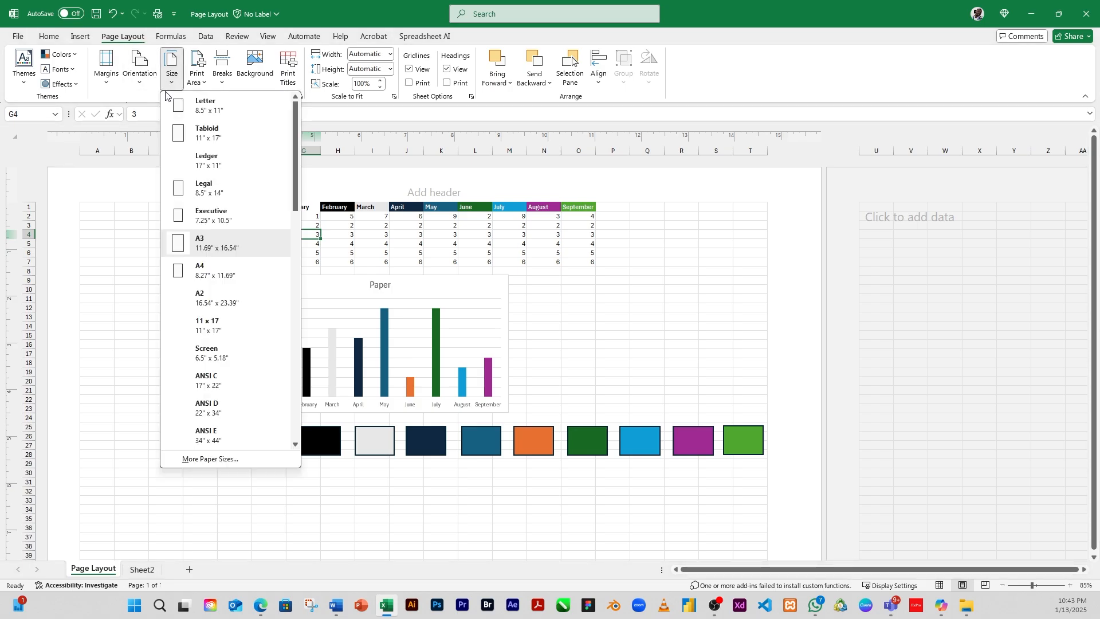
pyautogui.click(221, 274)
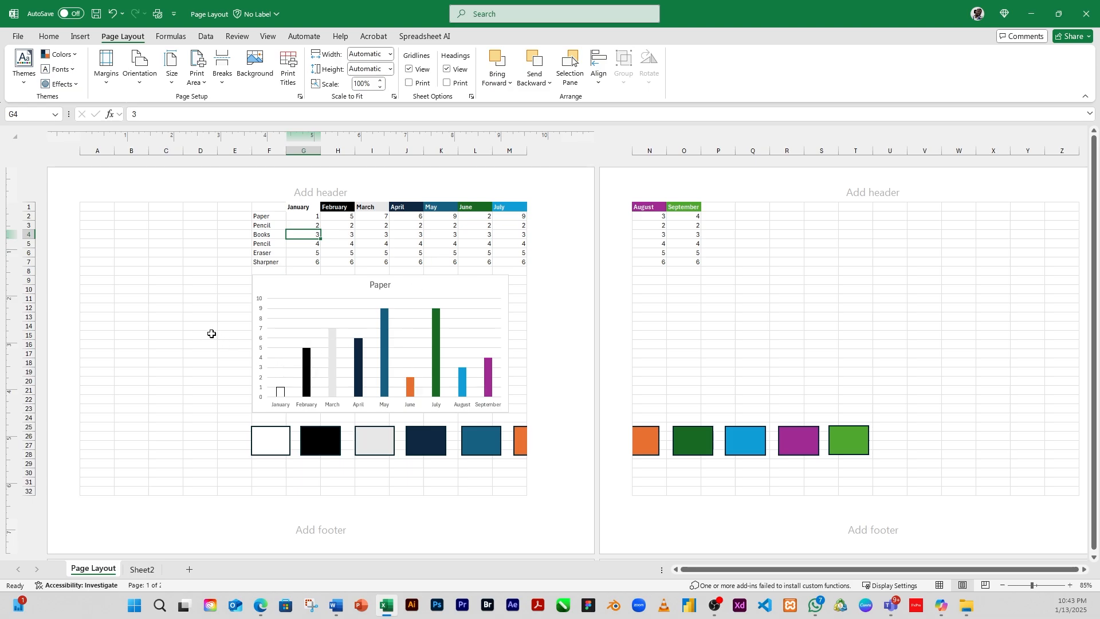
# Step: Browse the full list of available paper sizes in the Page Setup dialog
pyautogui.click(170, 73)
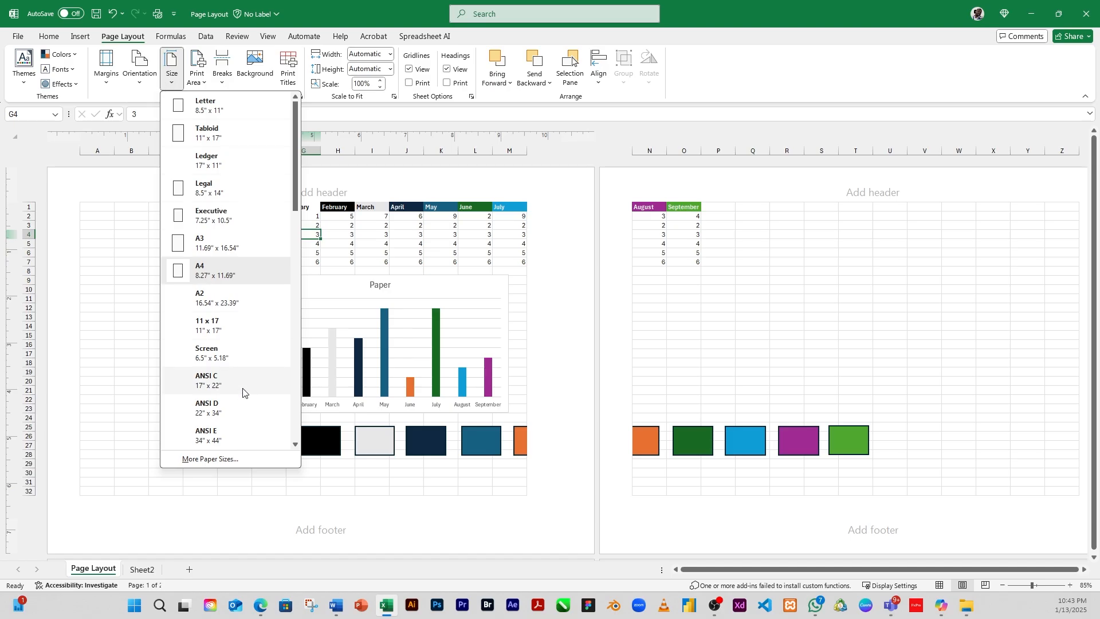
pyautogui.click(220, 461)
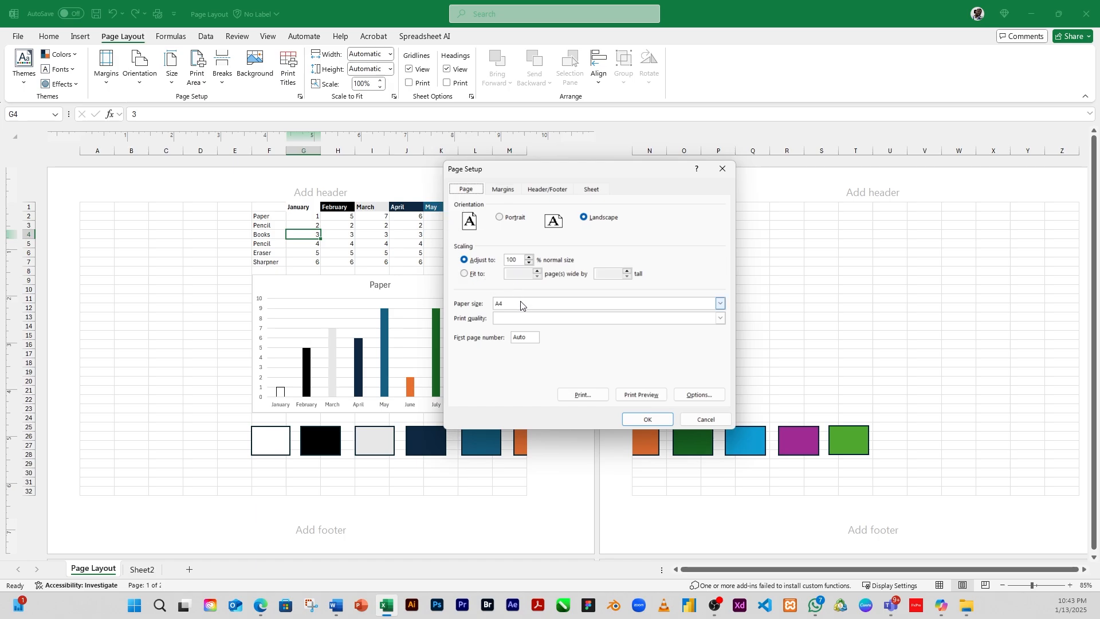
pyautogui.click(544, 305)
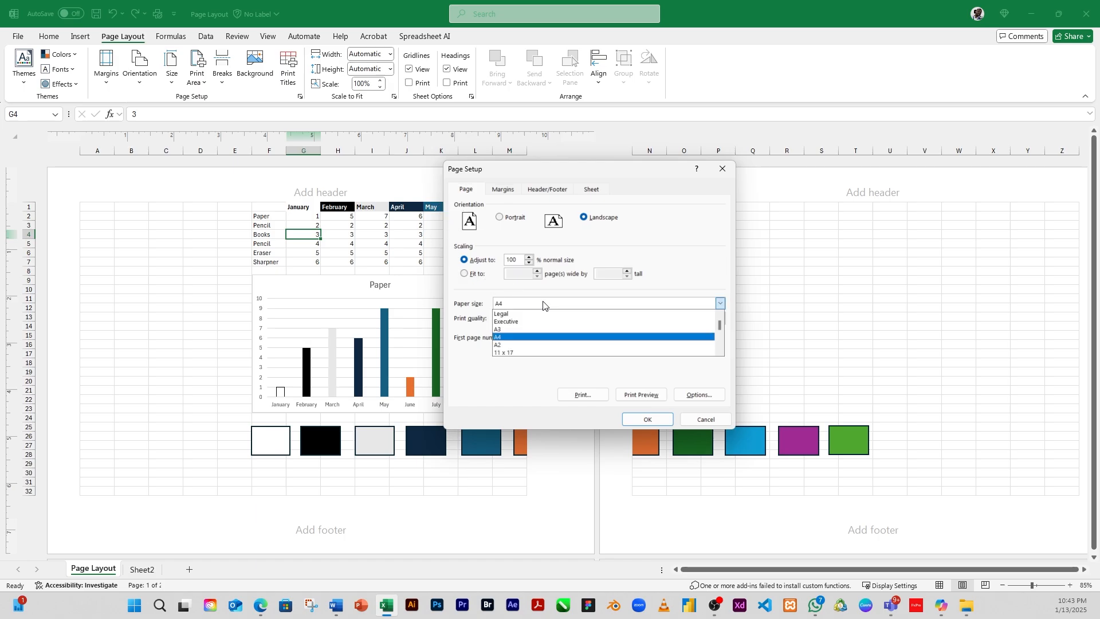
pyautogui.scroll(-5, 536, 336)
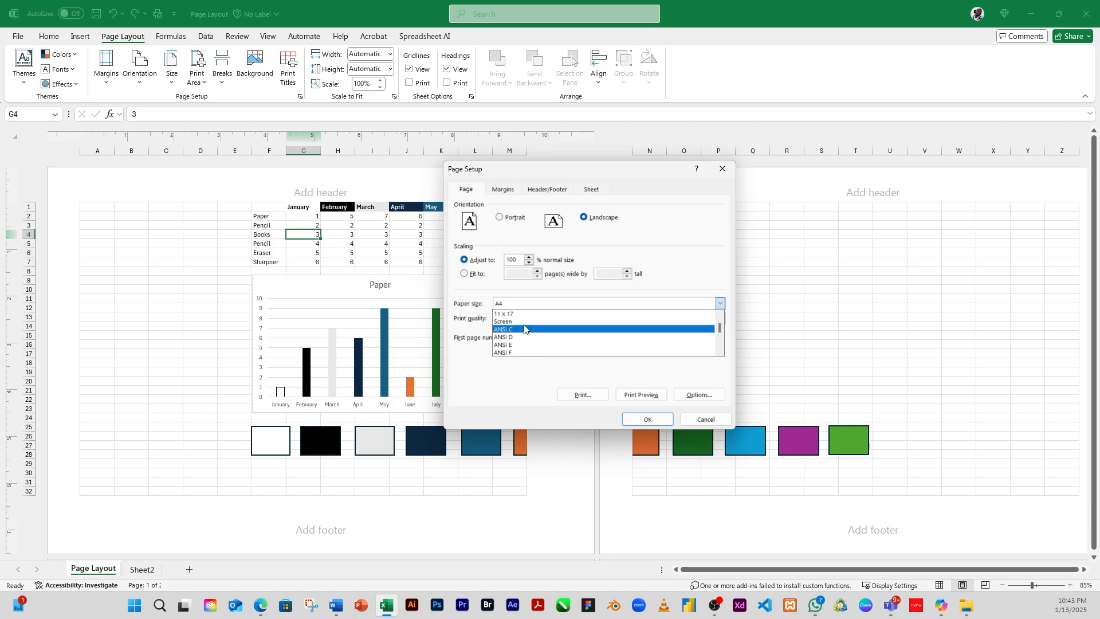
pyautogui.scroll(-2, 537, 337)
pyautogui.scroll(-4, 539, 338)
pyautogui.scroll(5, 536, 338)
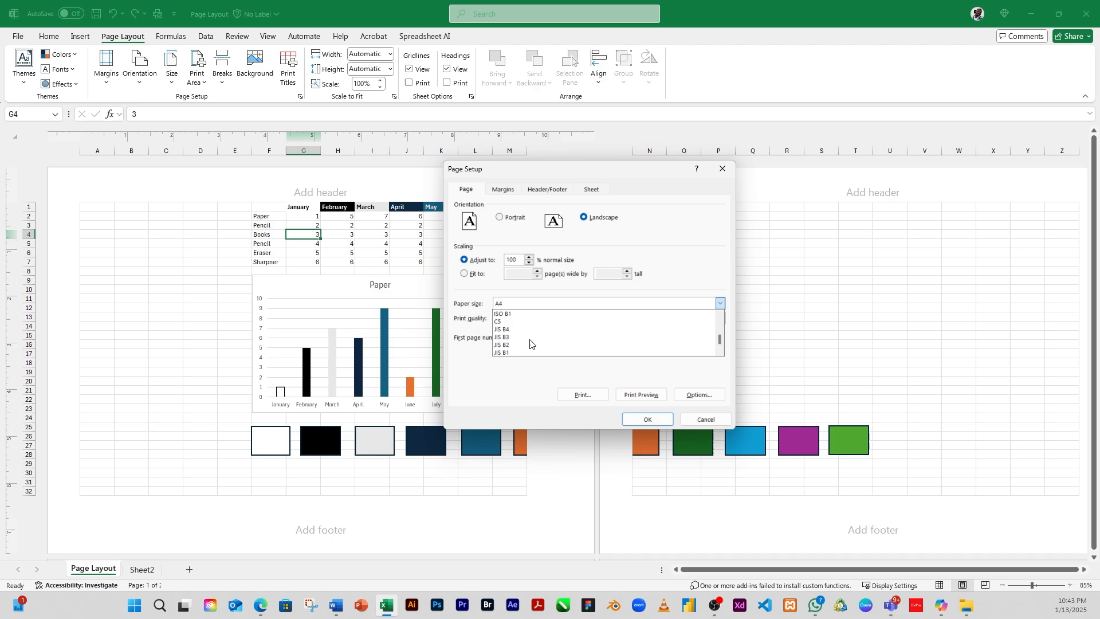
pyautogui.scroll(5, 535, 339)
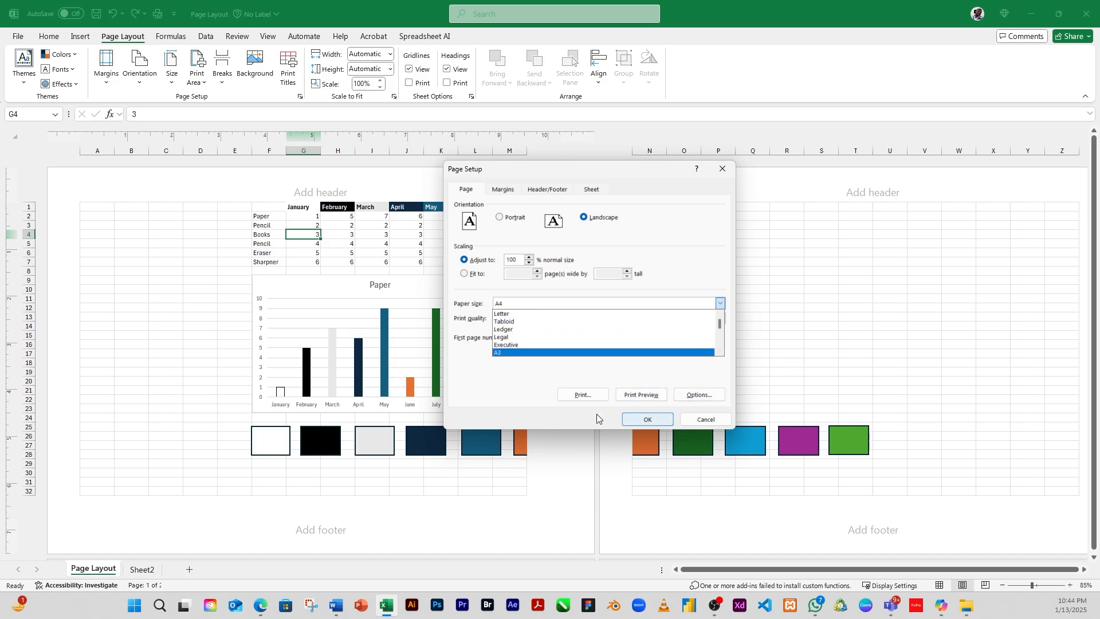
pyautogui.click(500, 395)
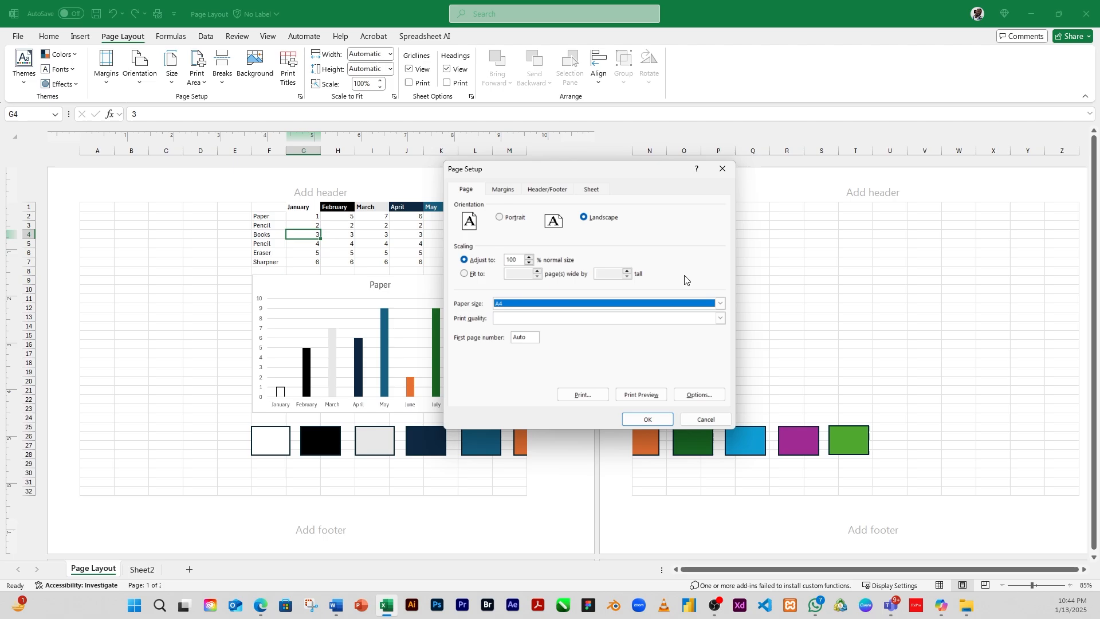
pyautogui.click(706, 420)
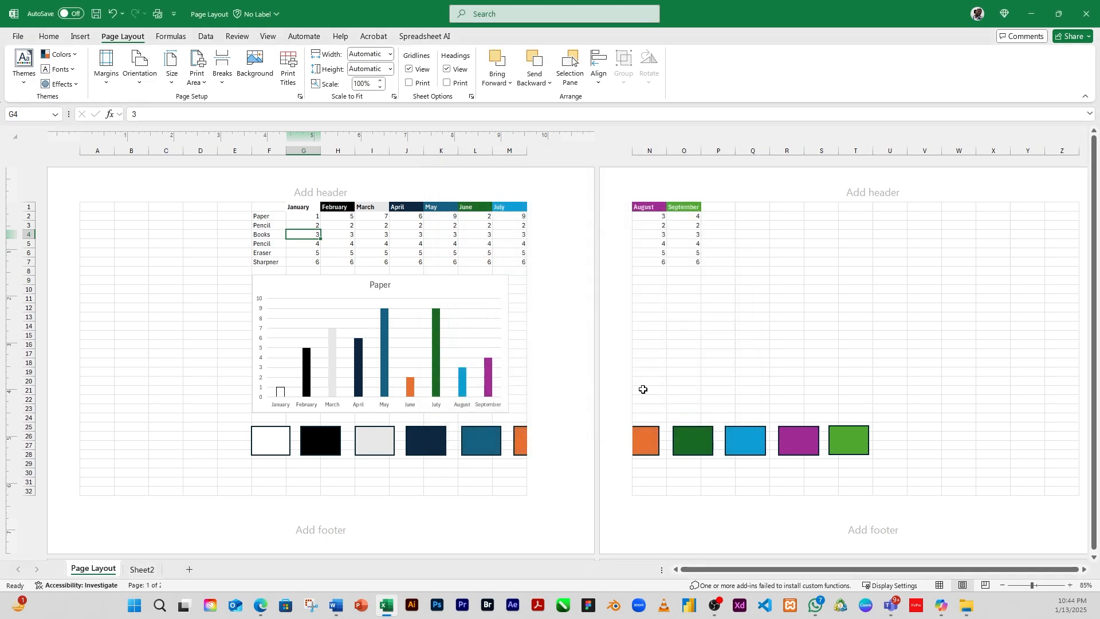
pyautogui.click(202, 83)
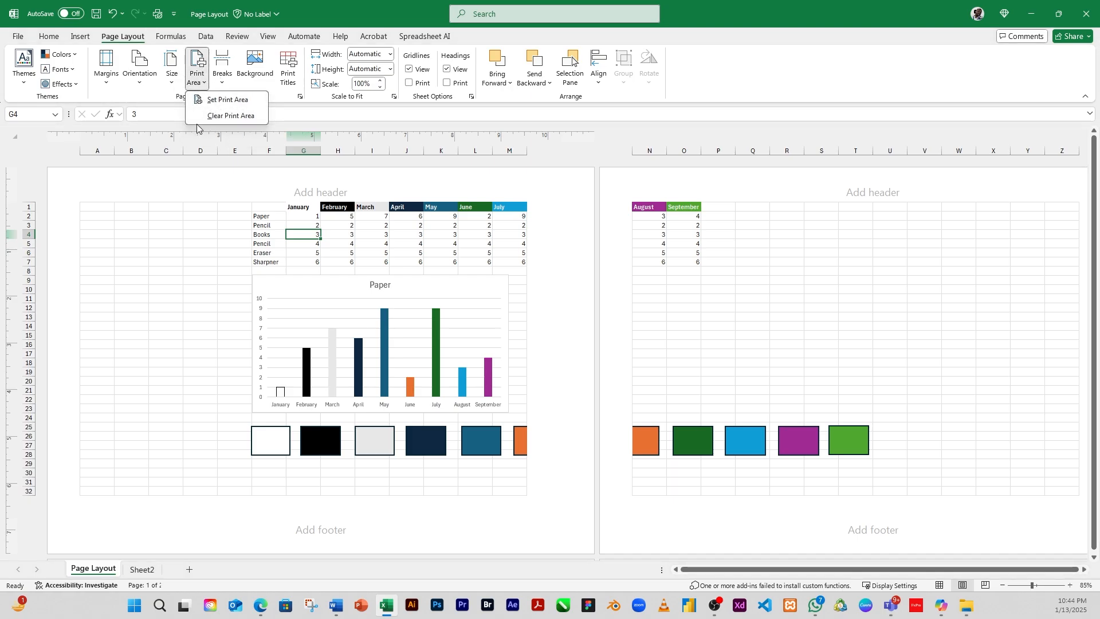
pyautogui.click(161, 262)
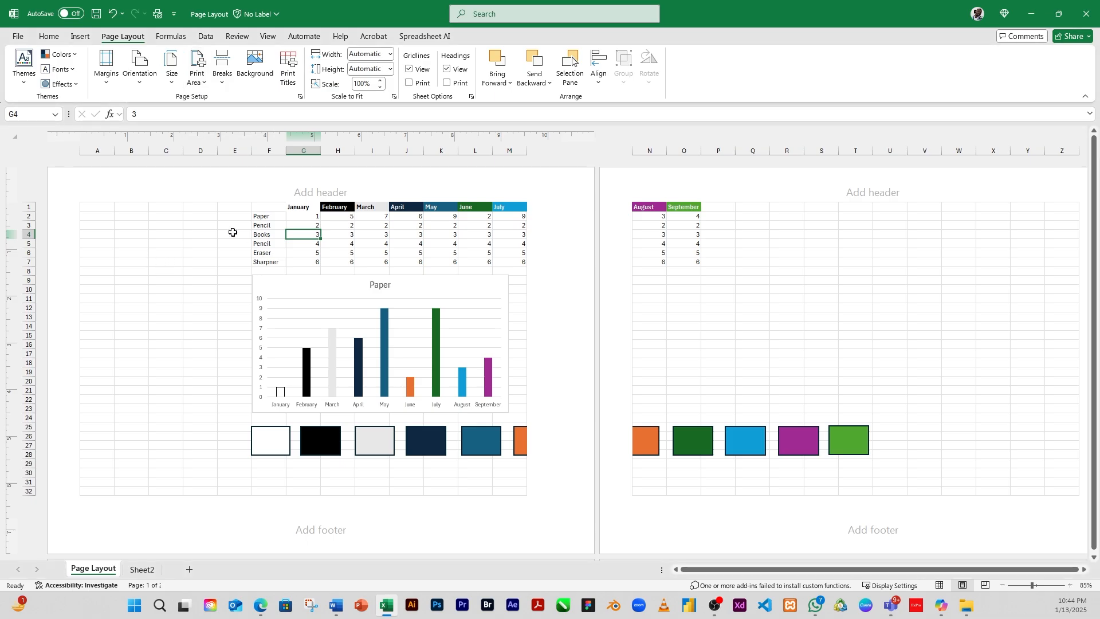
pyautogui.scroll(-2, 172, 206)
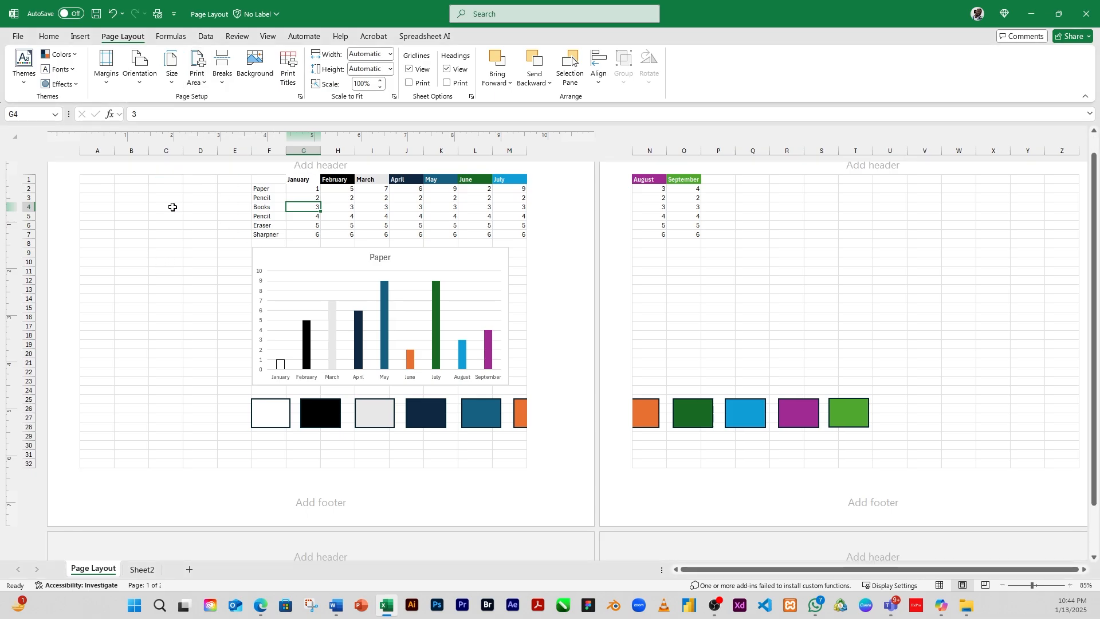
# Step: Switch the page orientation back to Portrait
pyautogui.scroll(2, 192, 263)
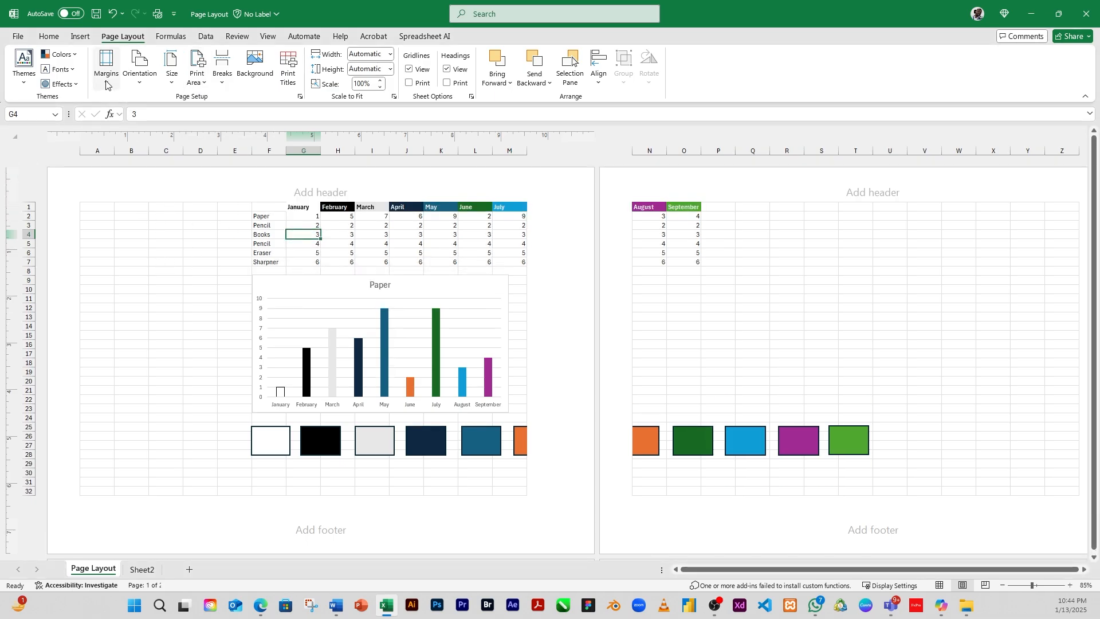
pyautogui.click(141, 86)
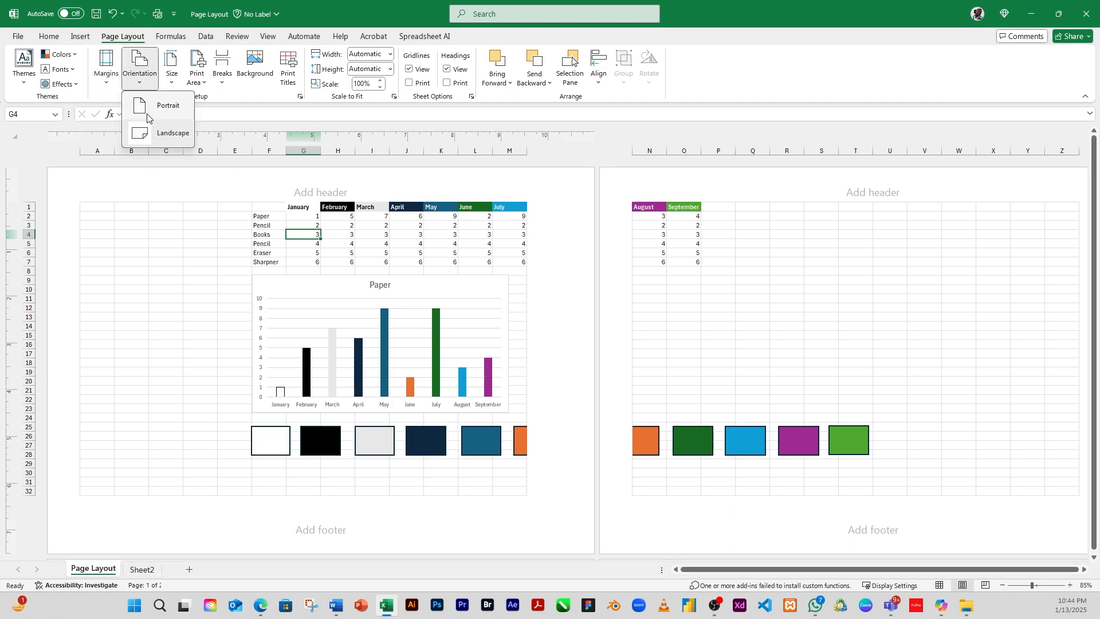
pyautogui.click(149, 109)
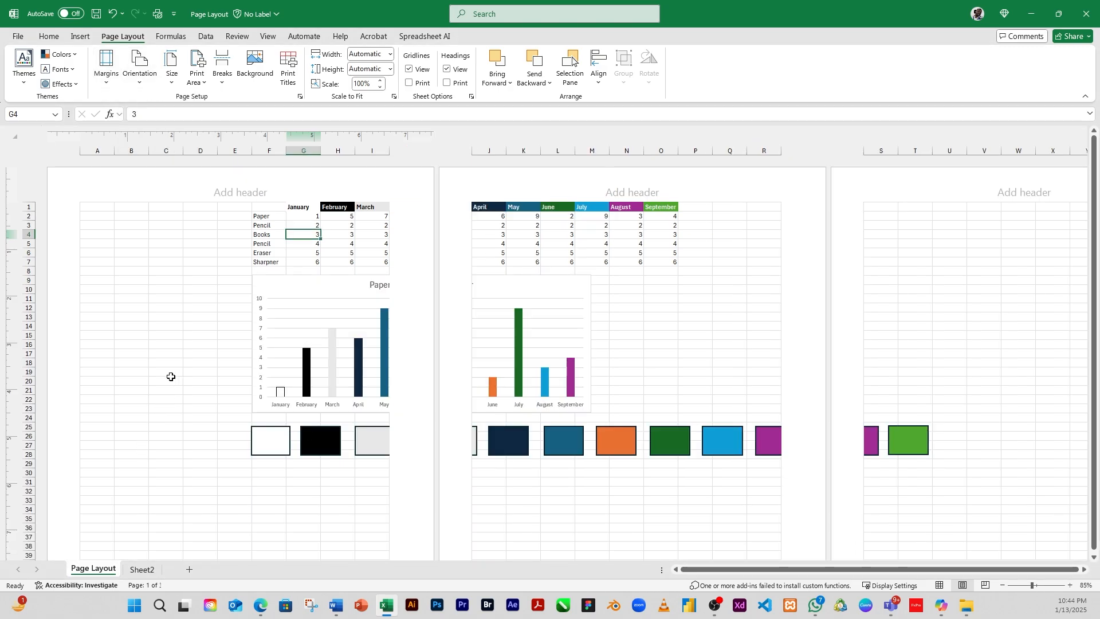
# Step: Compare the sheet's page breaks by switching between Normal and Page Layout views
pyautogui.scroll(-1, 314, 361)
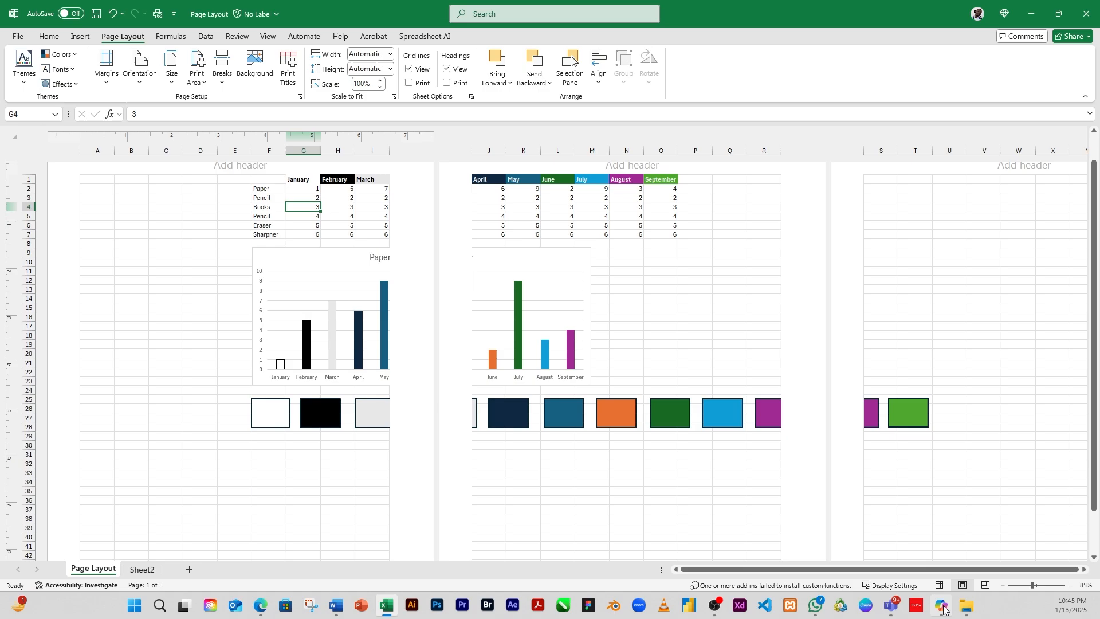
pyautogui.click(940, 585)
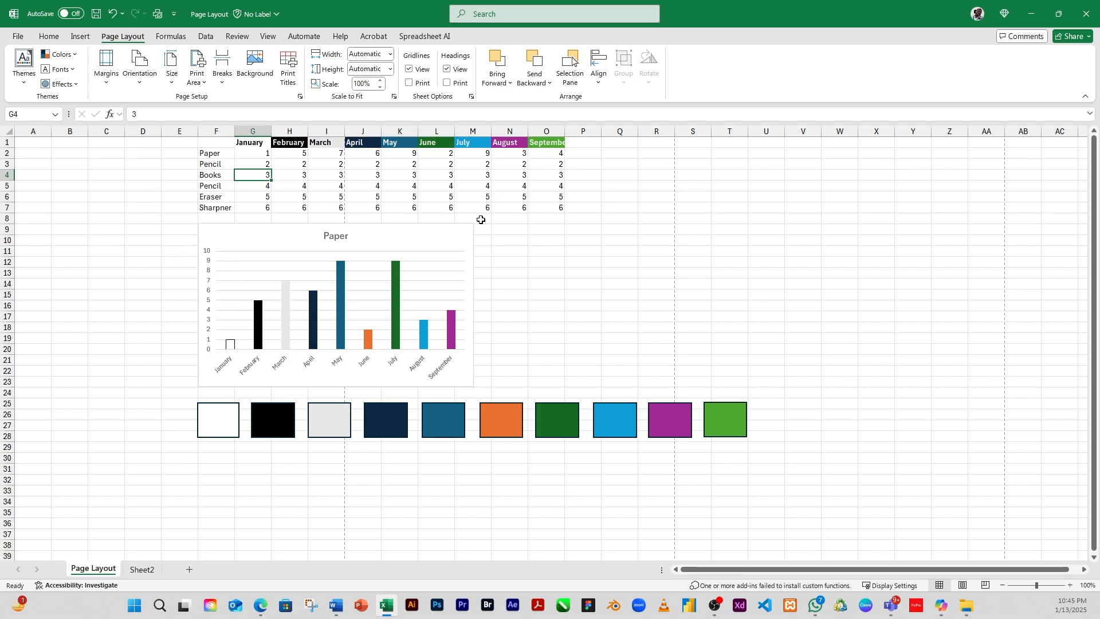
pyautogui.click(962, 585)
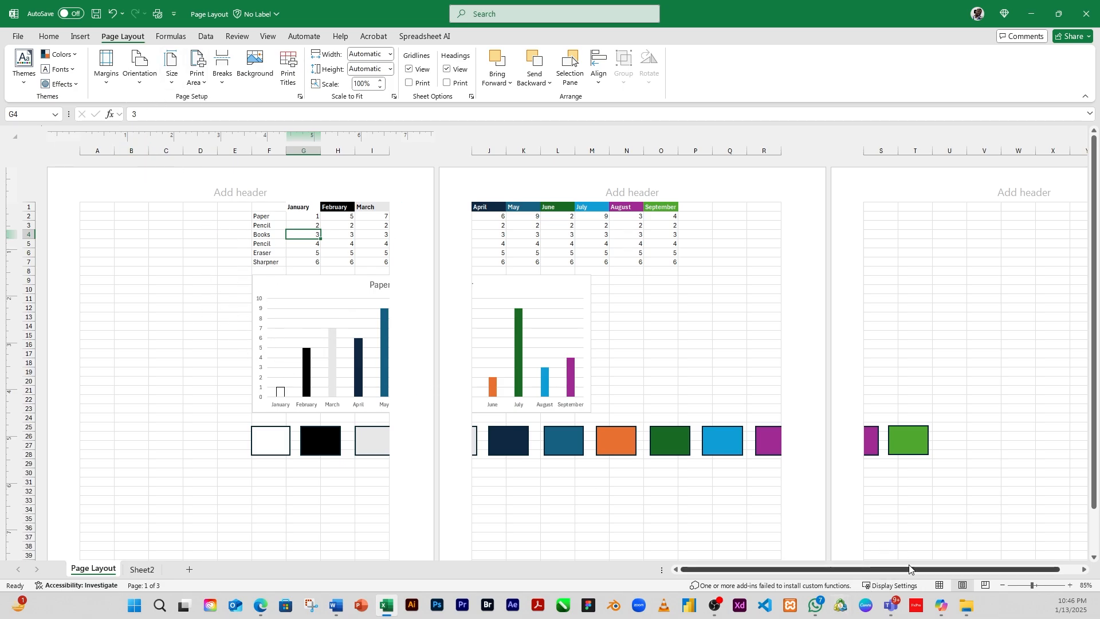
pyautogui.click(940, 586)
# Step: Select the data table F1:O7 and set it as the print area
pyautogui.click(166, 308)
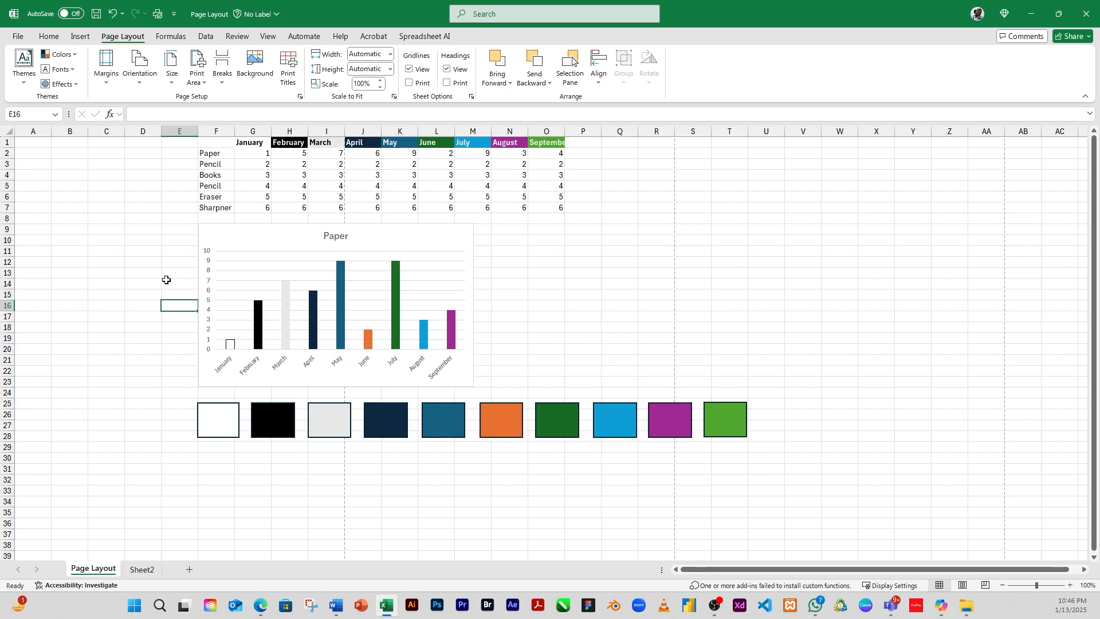
pyautogui.click(210, 226)
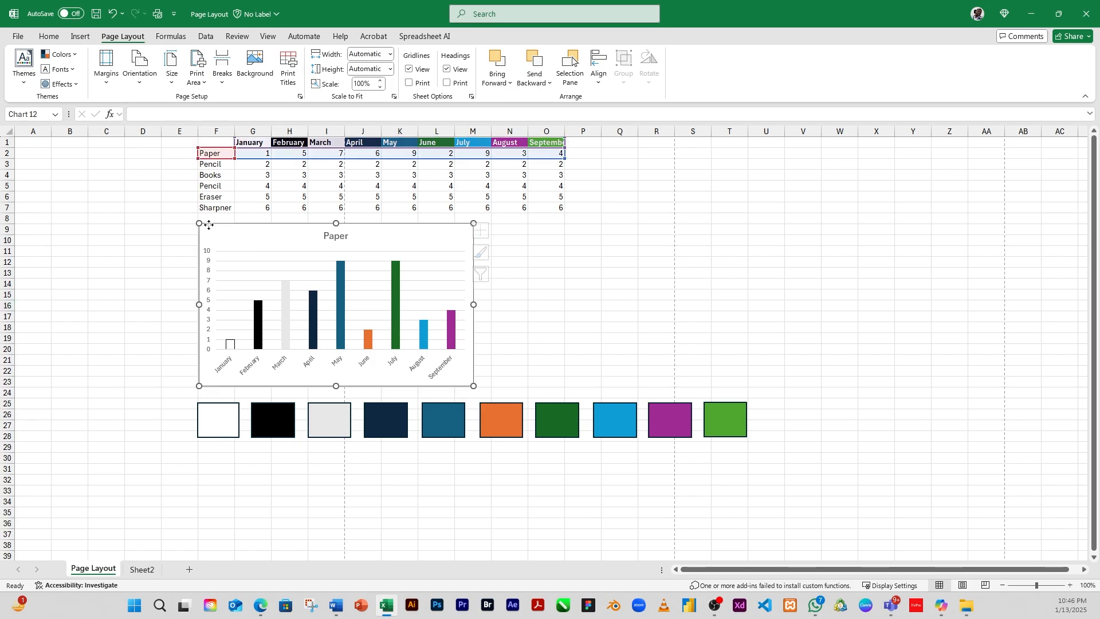
pyautogui.click(571, 252)
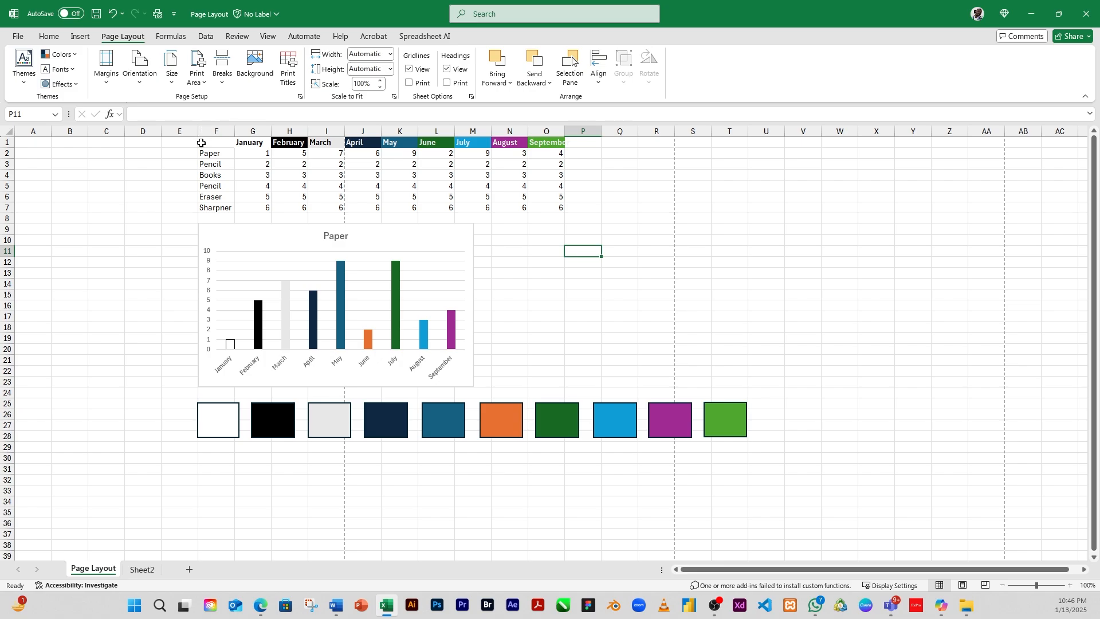
pyautogui.moveTo(201, 143); pyautogui.dragTo(561, 210)
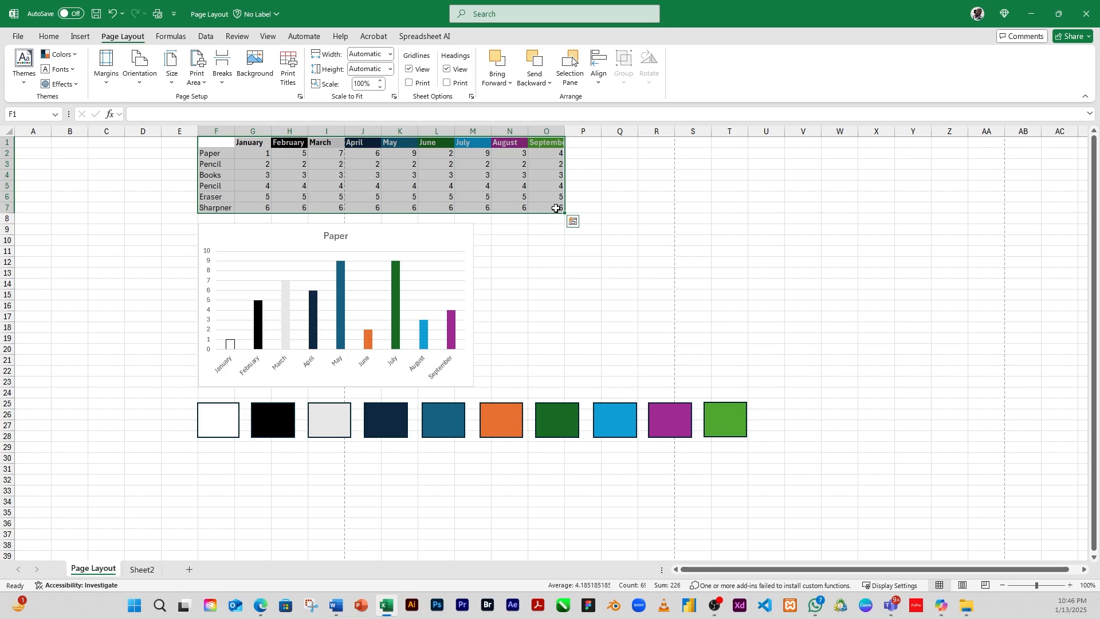
pyautogui.click(202, 86)
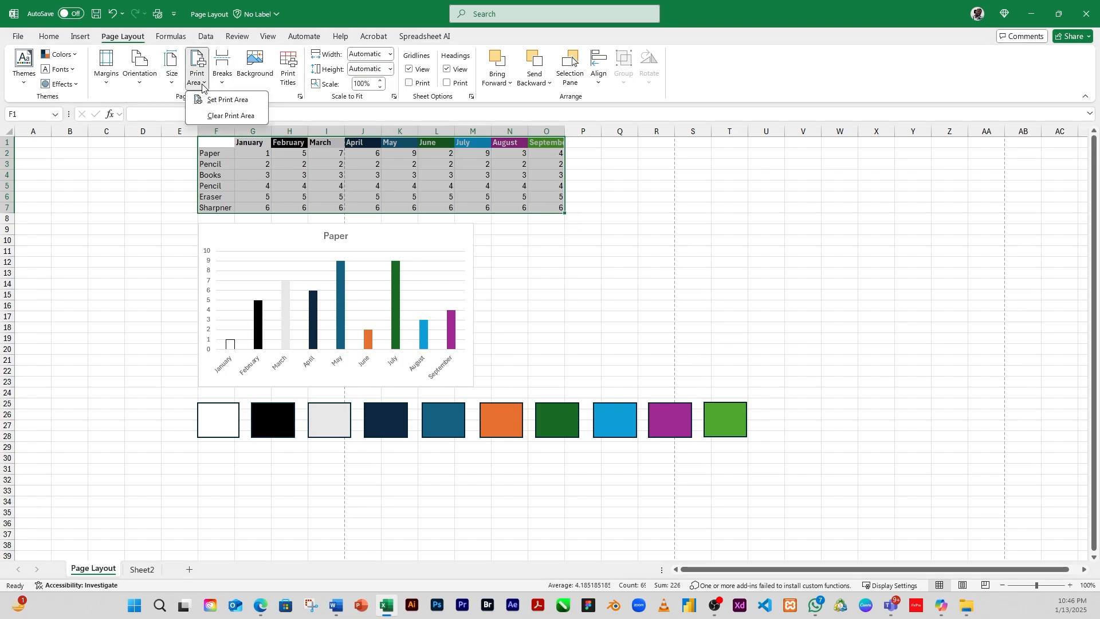
pyautogui.click(245, 102)
# Step: Open the print preview to check the print area, then return to the sheet
pyautogui.click(393, 229)
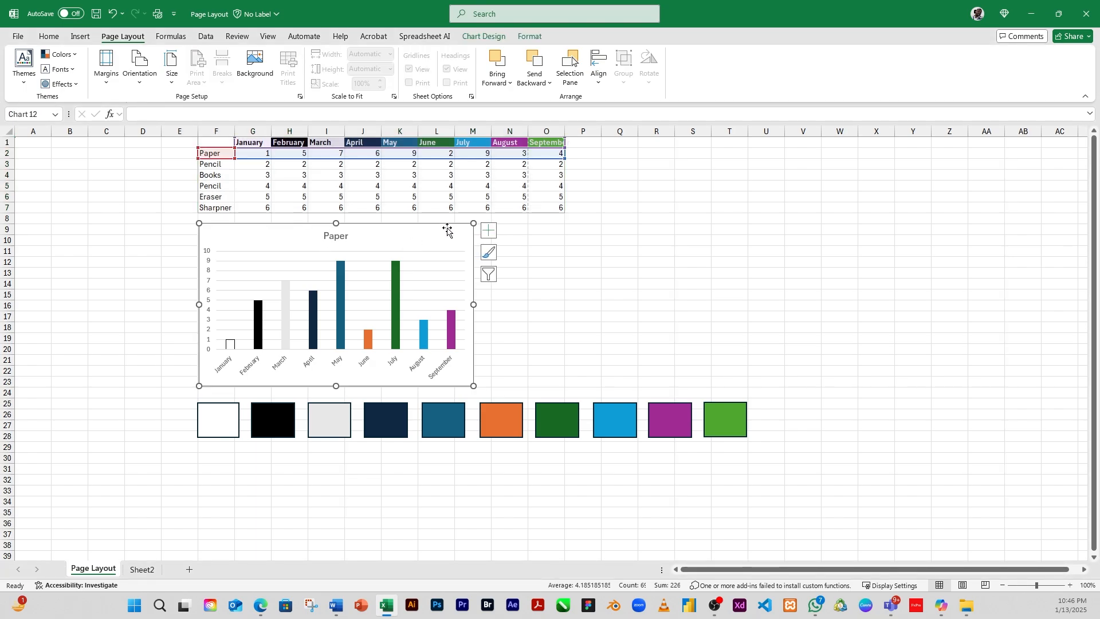
pyautogui.click(560, 197)
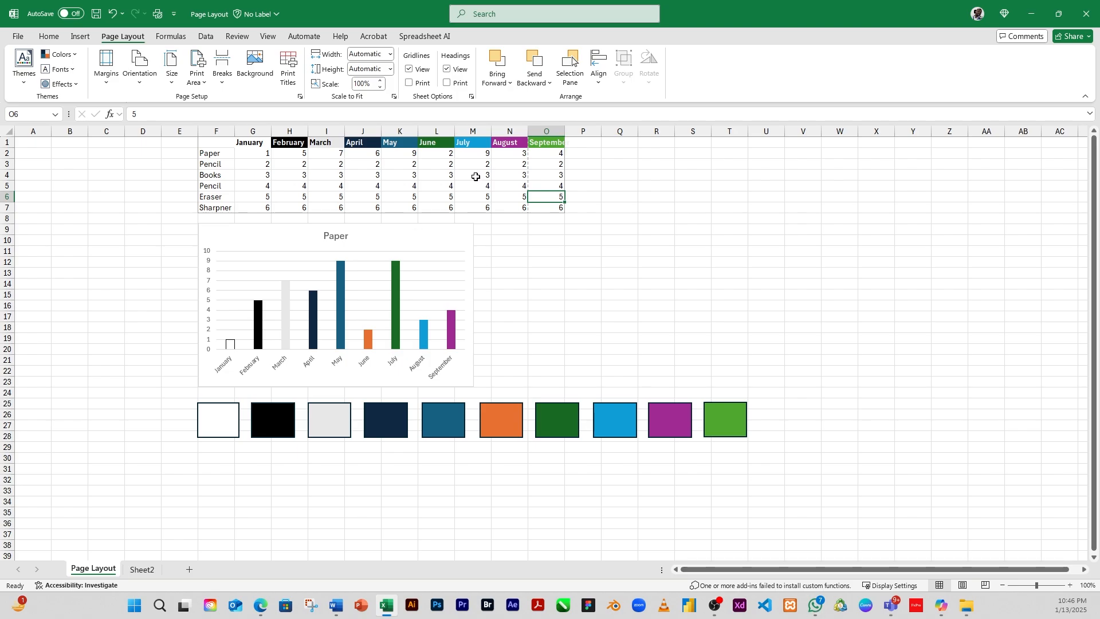
pyautogui.write('P')
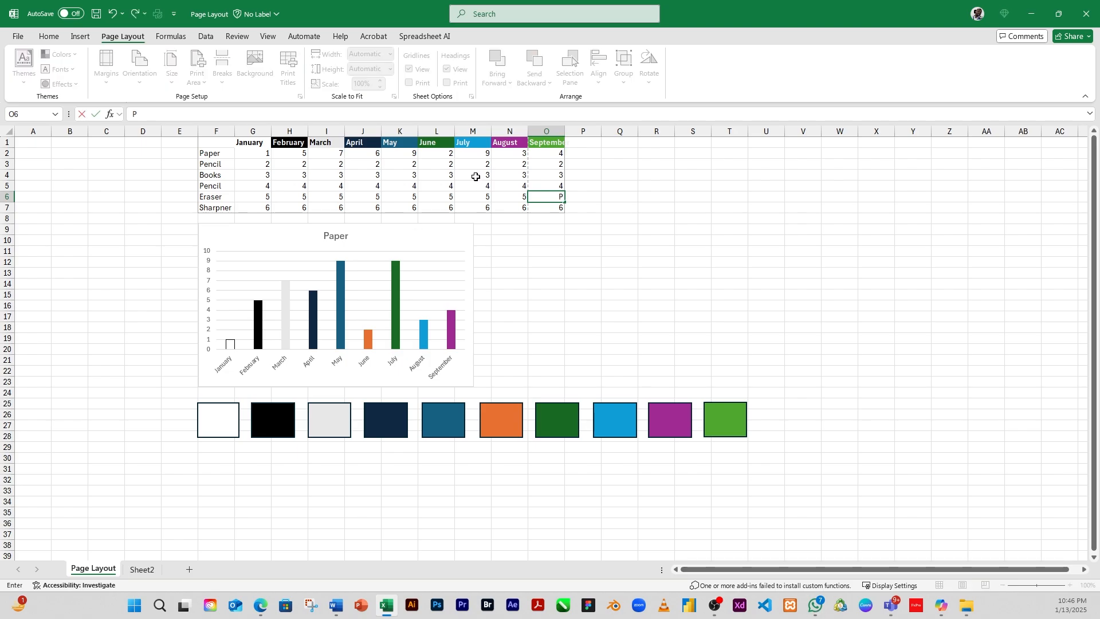
pyautogui.hotkey('ctrl', 'p')
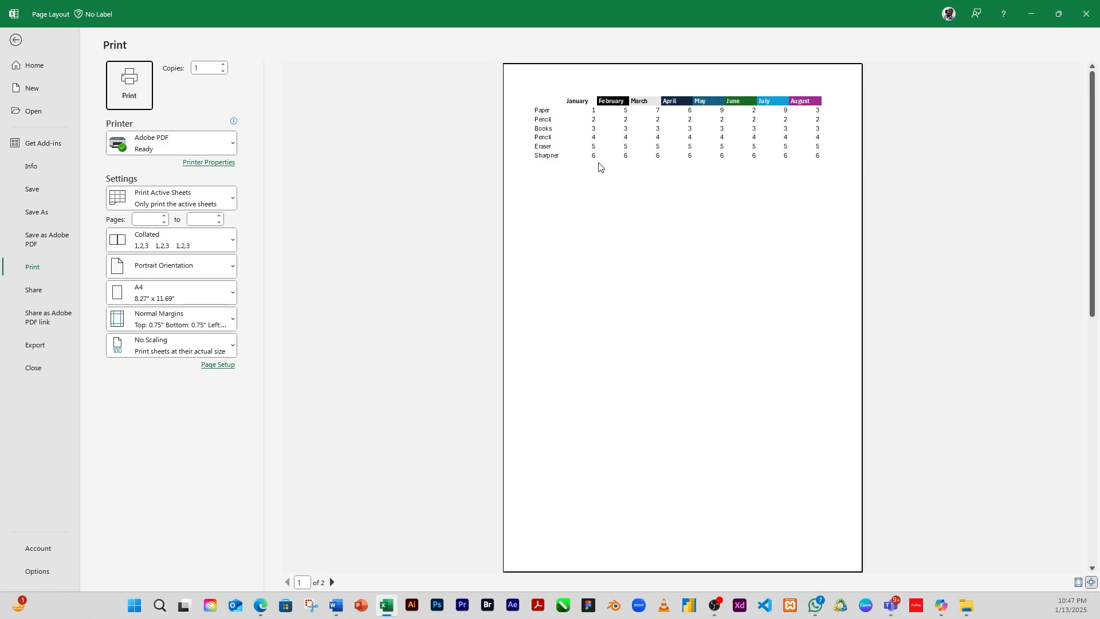
pyautogui.click(8, 38)
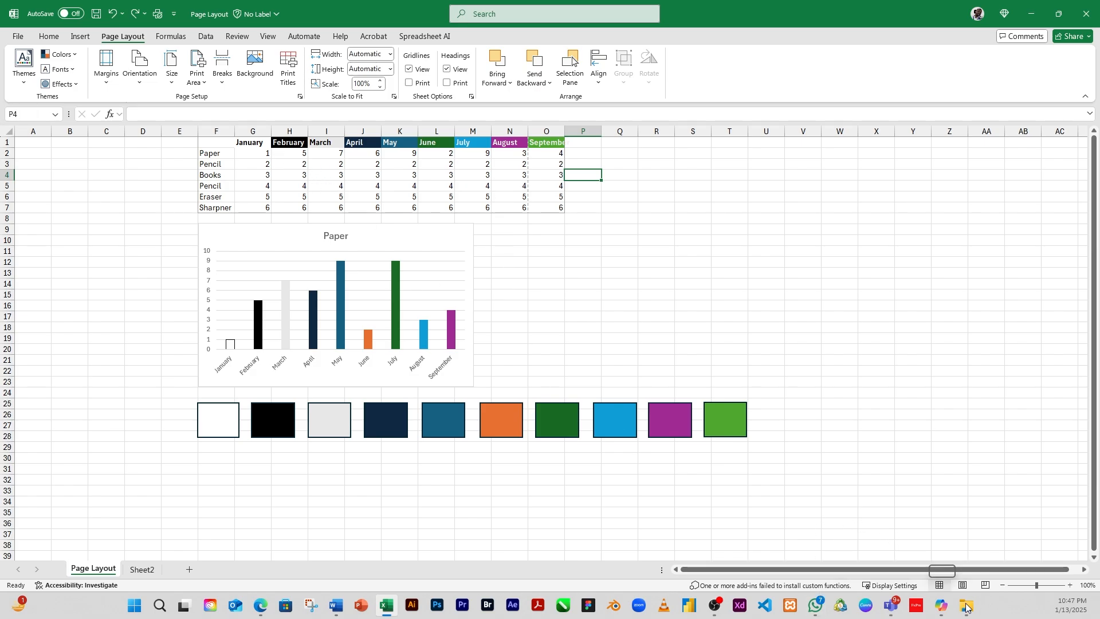
# Step: Reselect the print area range and preview the printout again in Page Layout and print preview
pyautogui.click(964, 586)
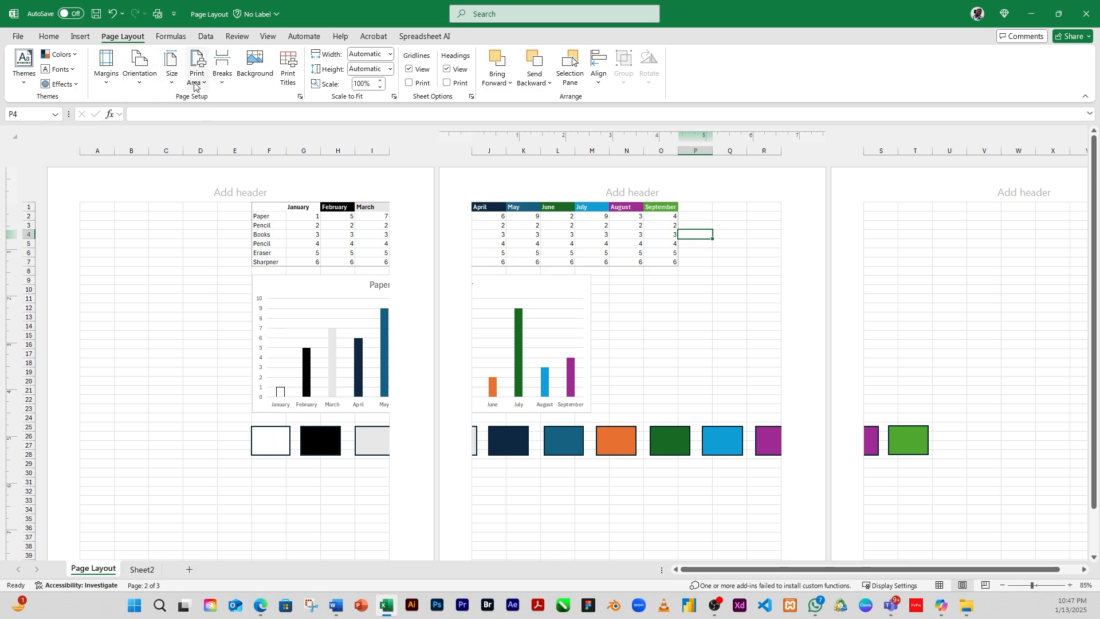
pyautogui.click(940, 585)
pyautogui.click(350, 197)
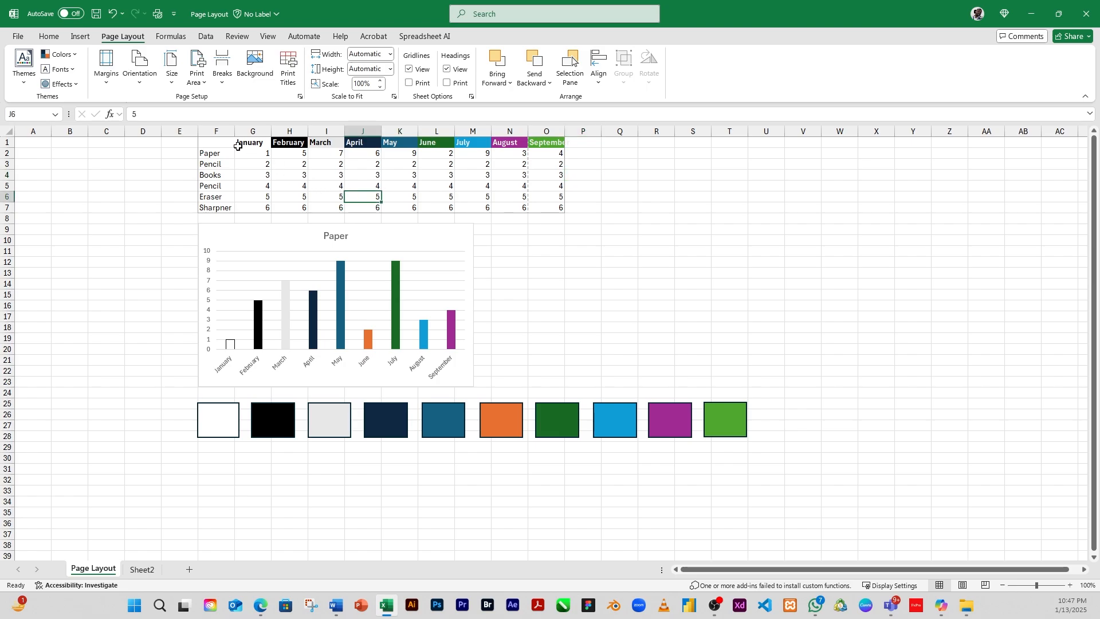
pyautogui.moveTo(212, 141); pyautogui.dragTo(559, 205)
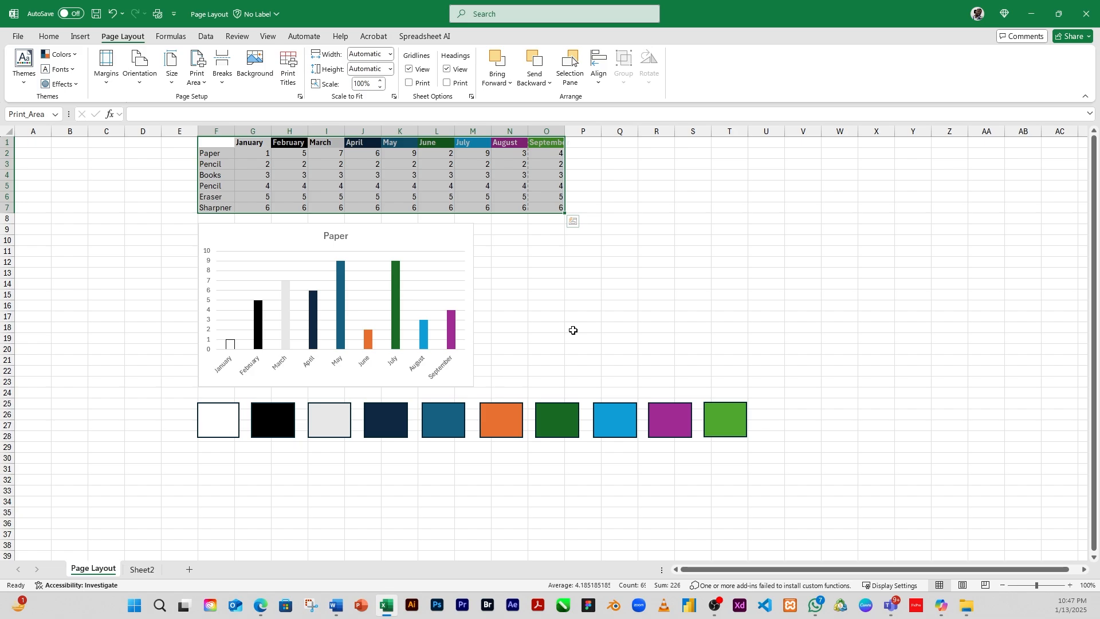
pyautogui.hotkey('ctrl', 'p')
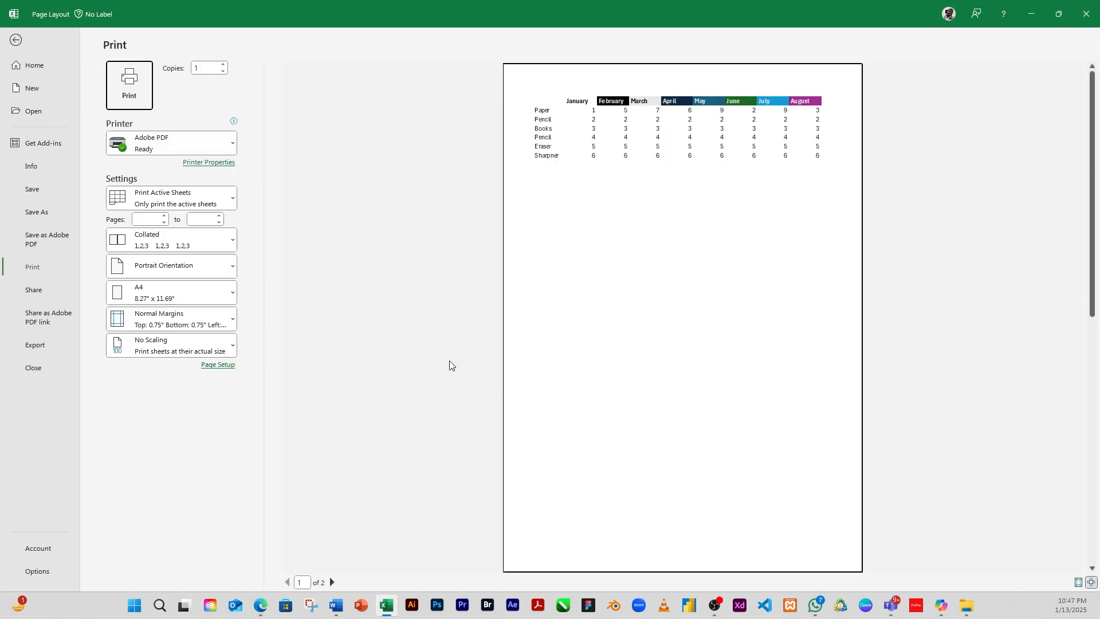
pyautogui.press('Escape')
# Step: Delete column D so the table, chart and color swatches shift one column left
pyautogui.moveTo(515, 275); pyautogui.dragTo(525, 284)
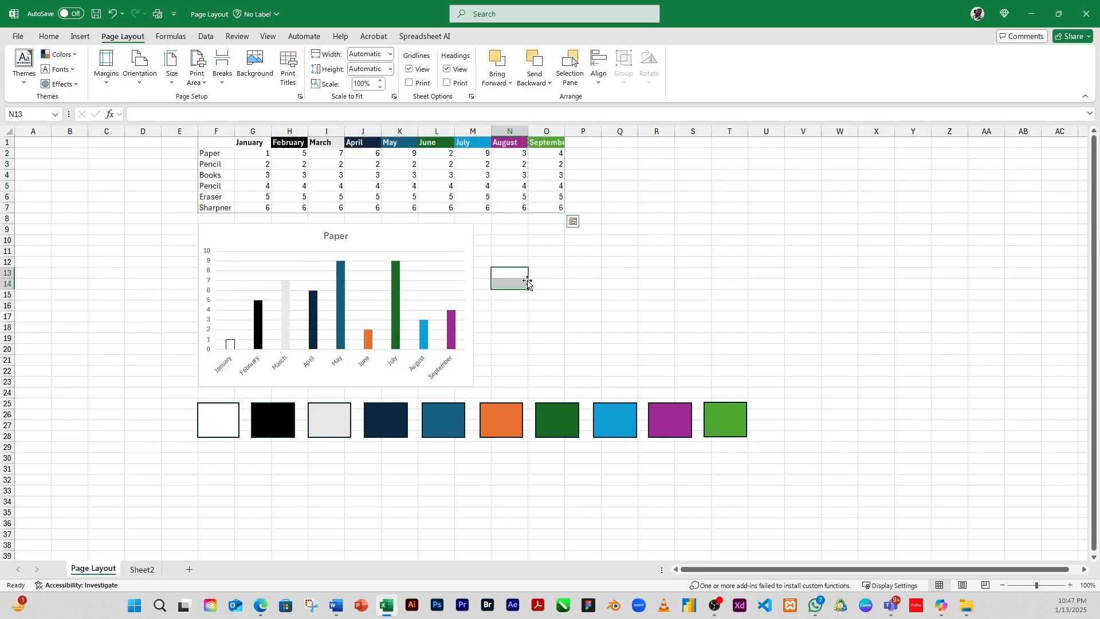
pyautogui.click(521, 197)
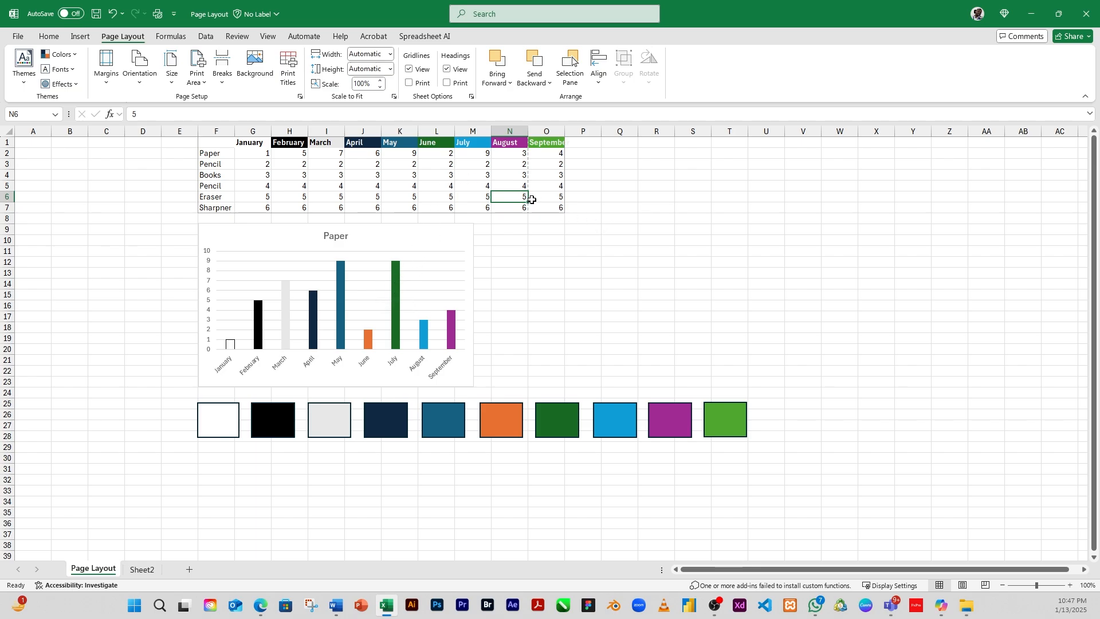
pyautogui.click(456, 260)
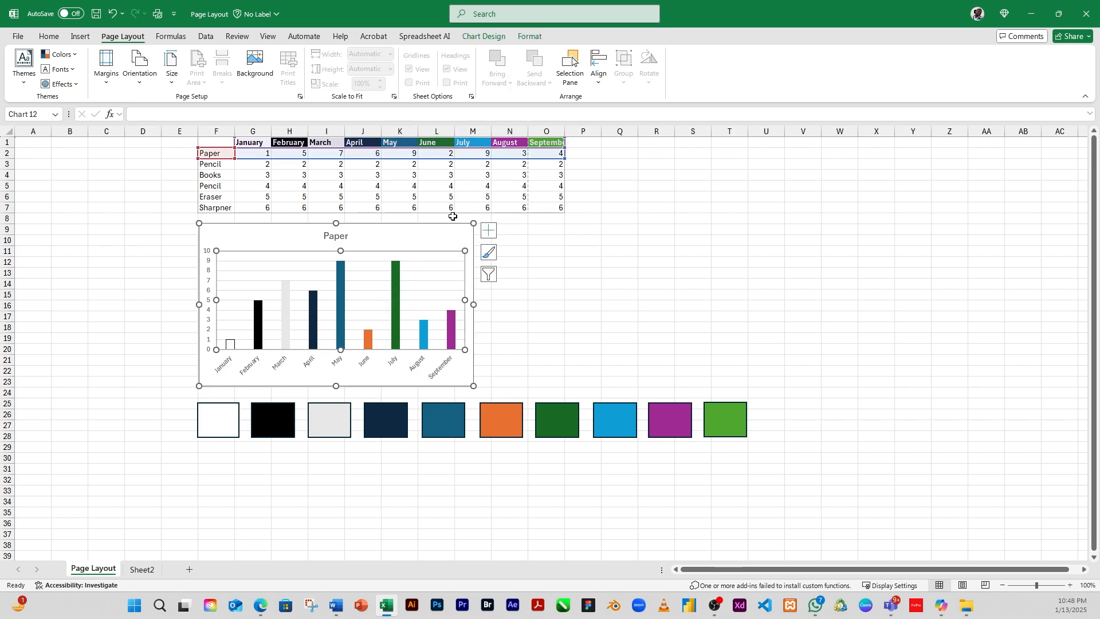
pyautogui.click(614, 320)
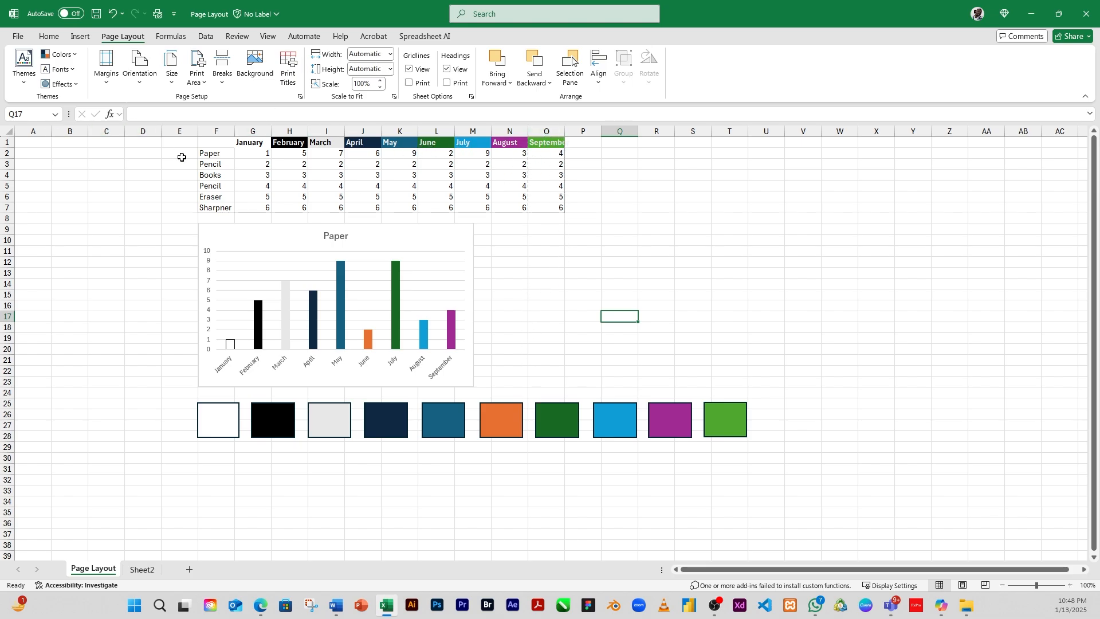
pyautogui.click(144, 132)
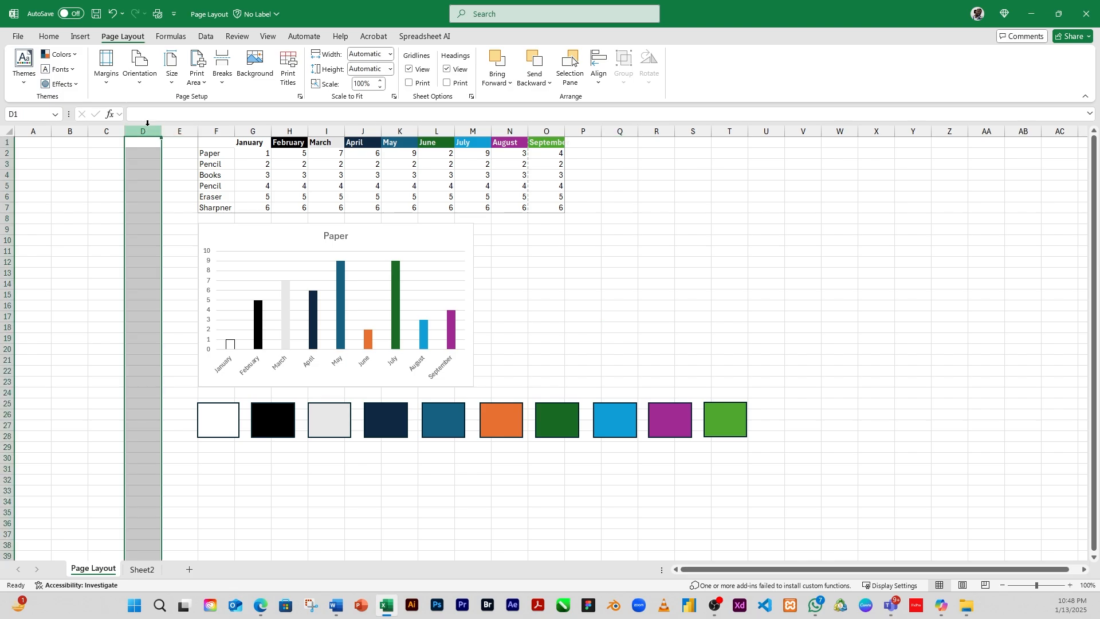
pyautogui.rightClick(147, 134)
pyautogui.click(182, 255)
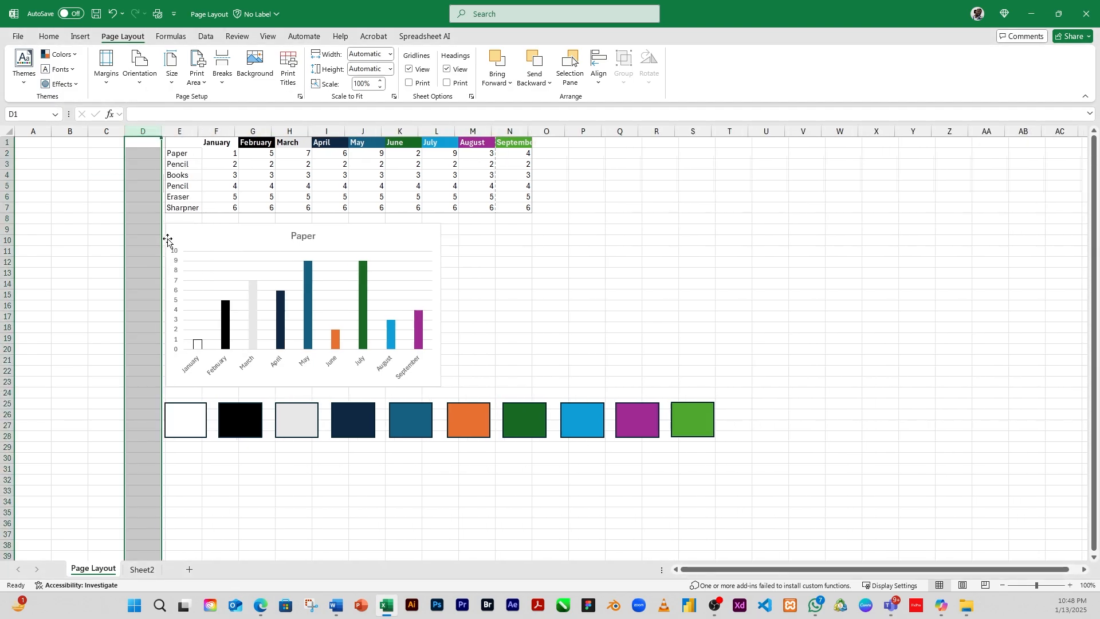
# Step: Inspect the print area range and the chart and swatch regions after the column deletion
pyautogui.click(401, 196)
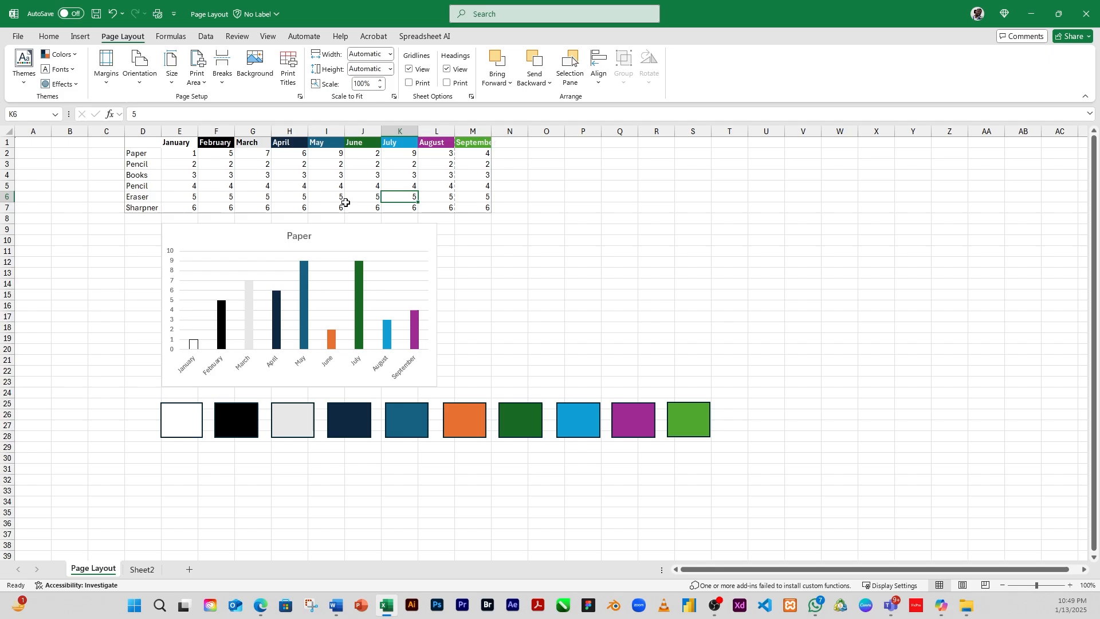
pyautogui.click(372, 177)
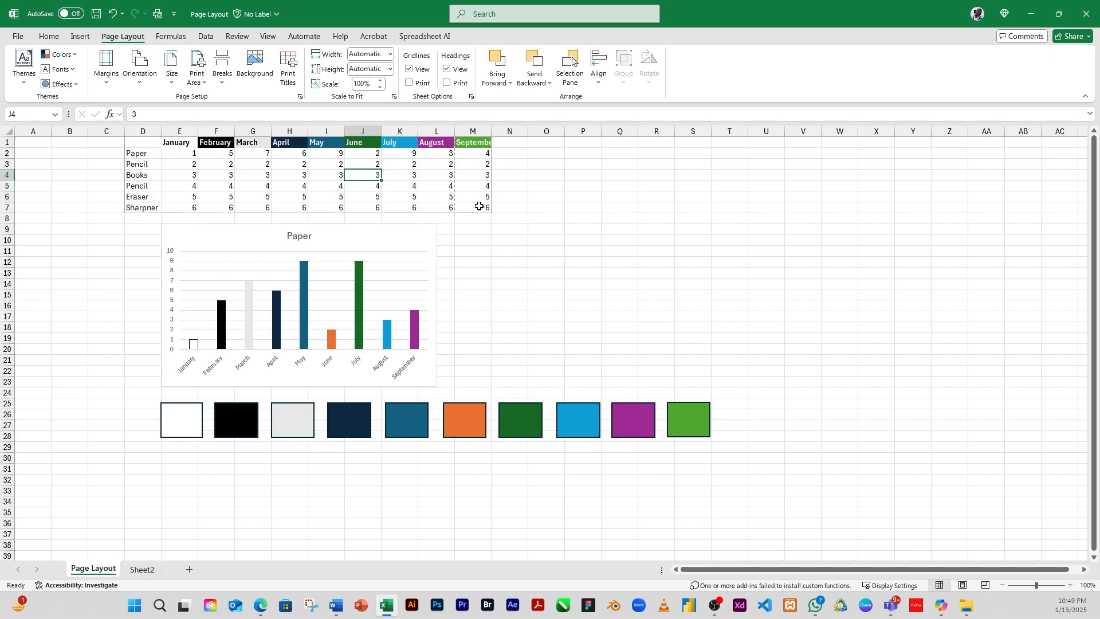
pyautogui.moveTo(134, 142); pyautogui.dragTo(486, 209)
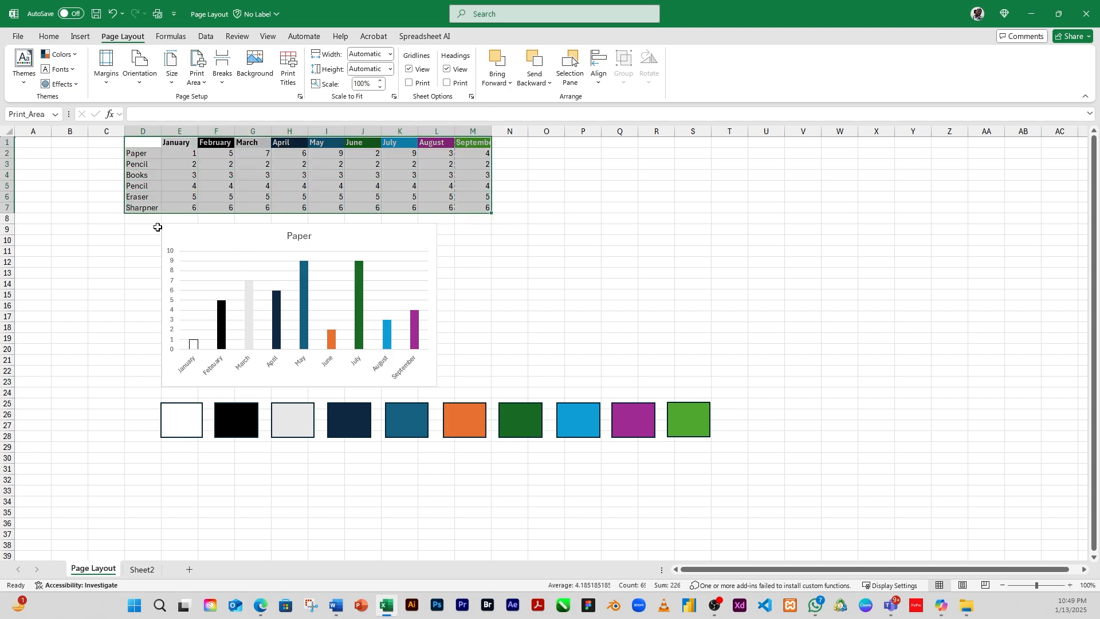
pyautogui.moveTo(151, 218); pyautogui.dragTo(448, 385)
pyautogui.moveTo(130, 395); pyautogui.dragTo(754, 496)
pyautogui.click(545, 218)
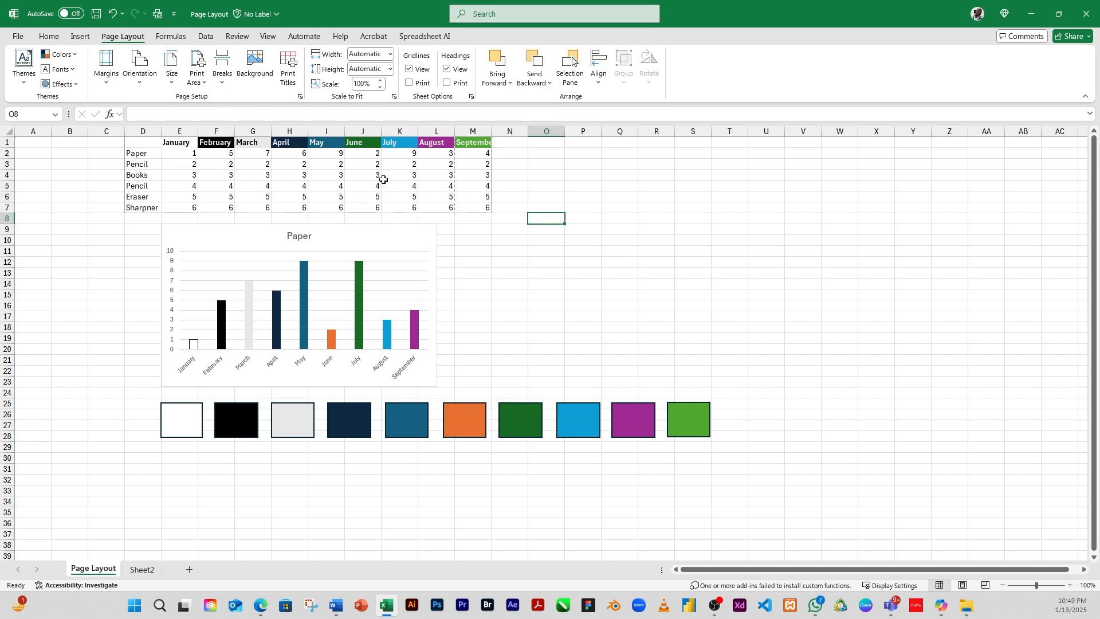
pyautogui.click(425, 196)
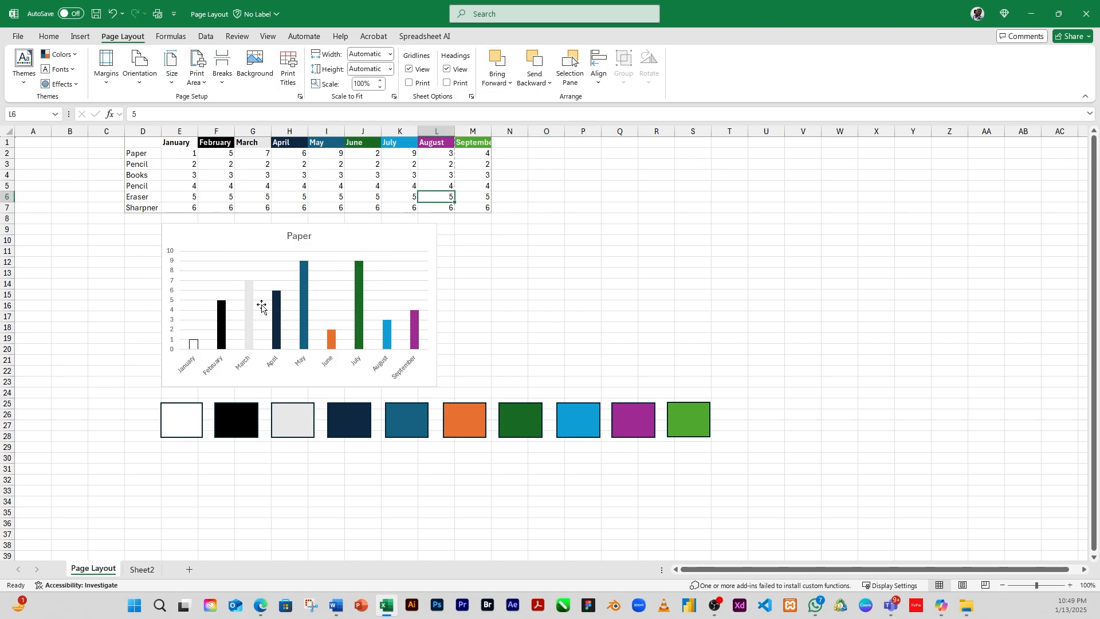
pyautogui.click(315, 258)
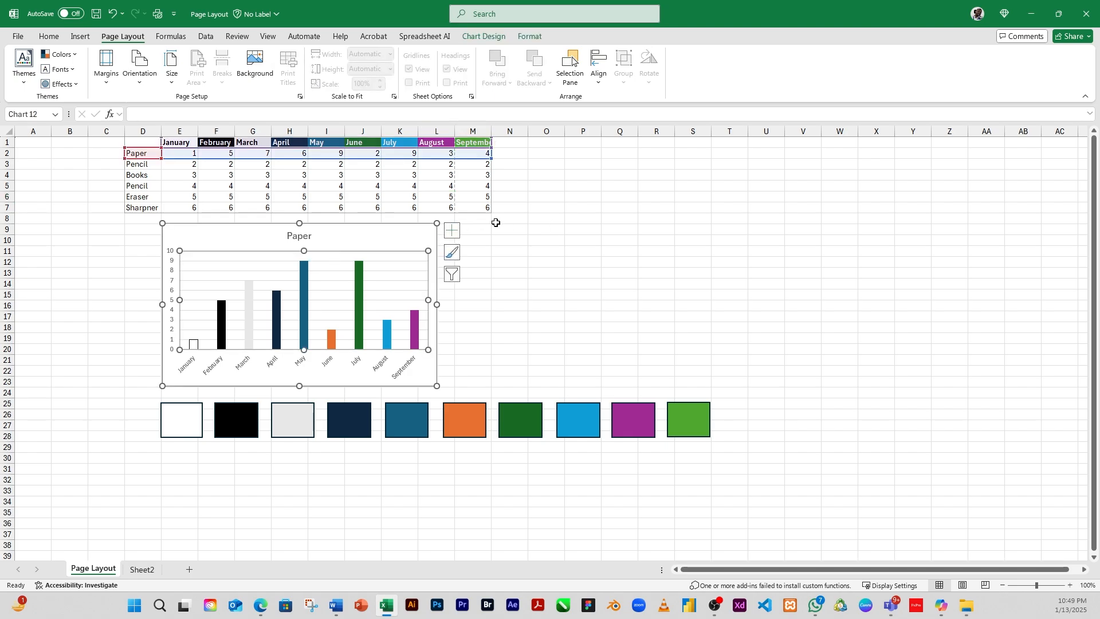
pyautogui.click(623, 241)
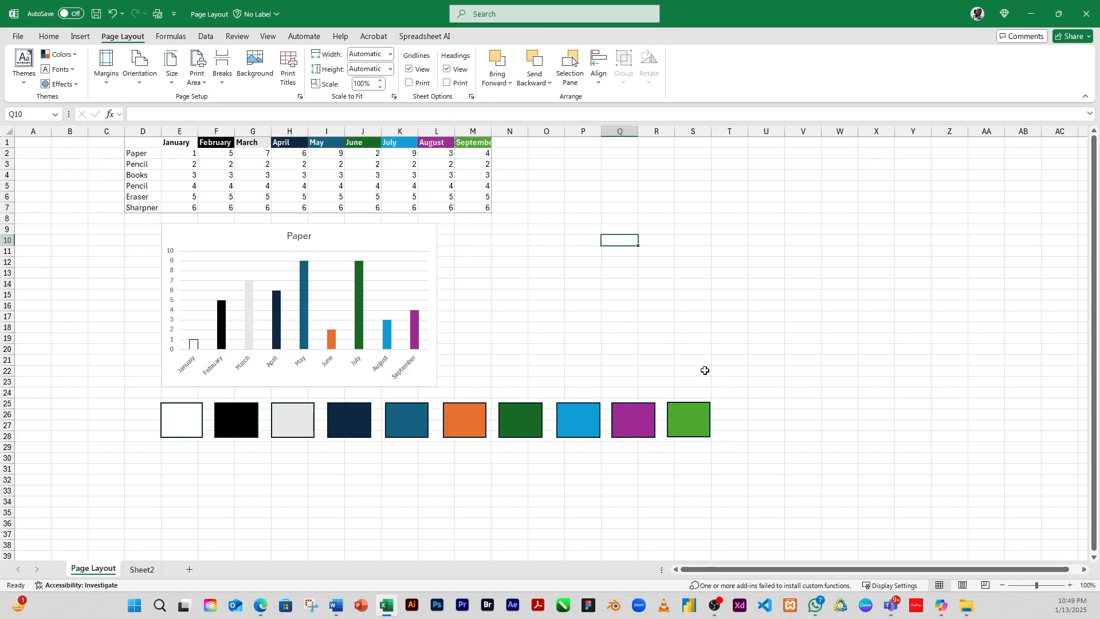
pyautogui.click(685, 362)
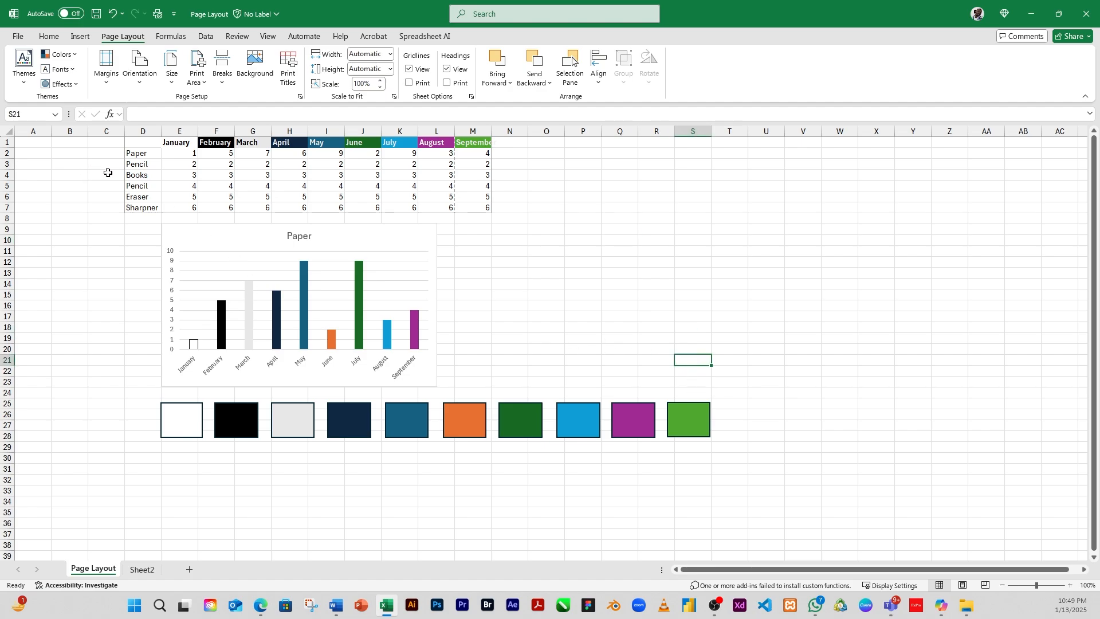
pyautogui.moveTo(126, 141); pyautogui.dragTo(488, 210)
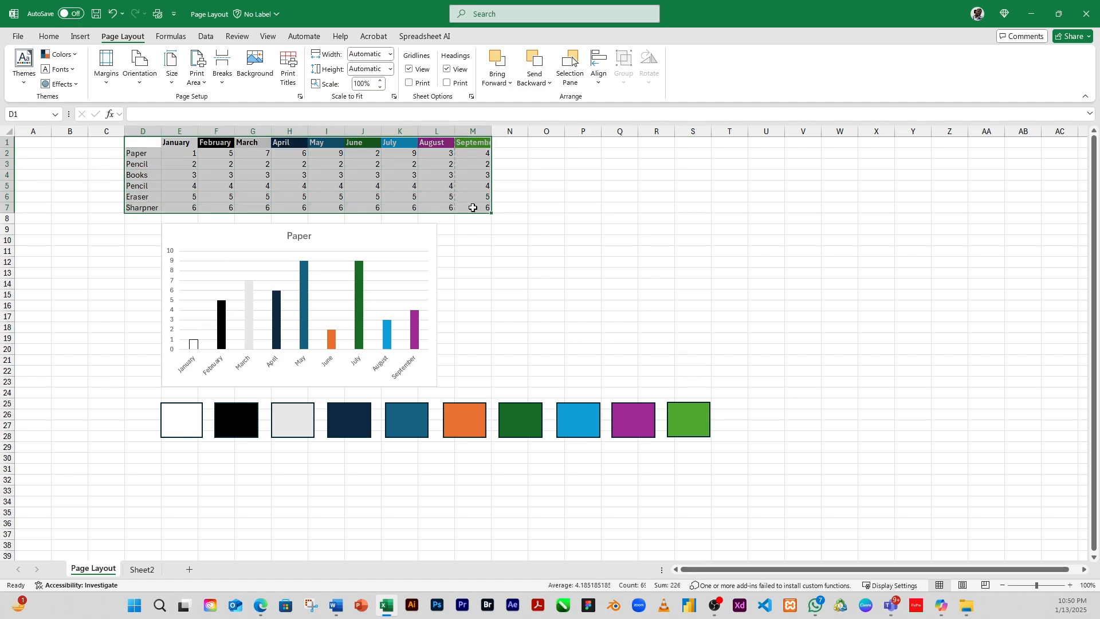
# Step: Clear the worksheet's print area
pyautogui.click(197, 72)
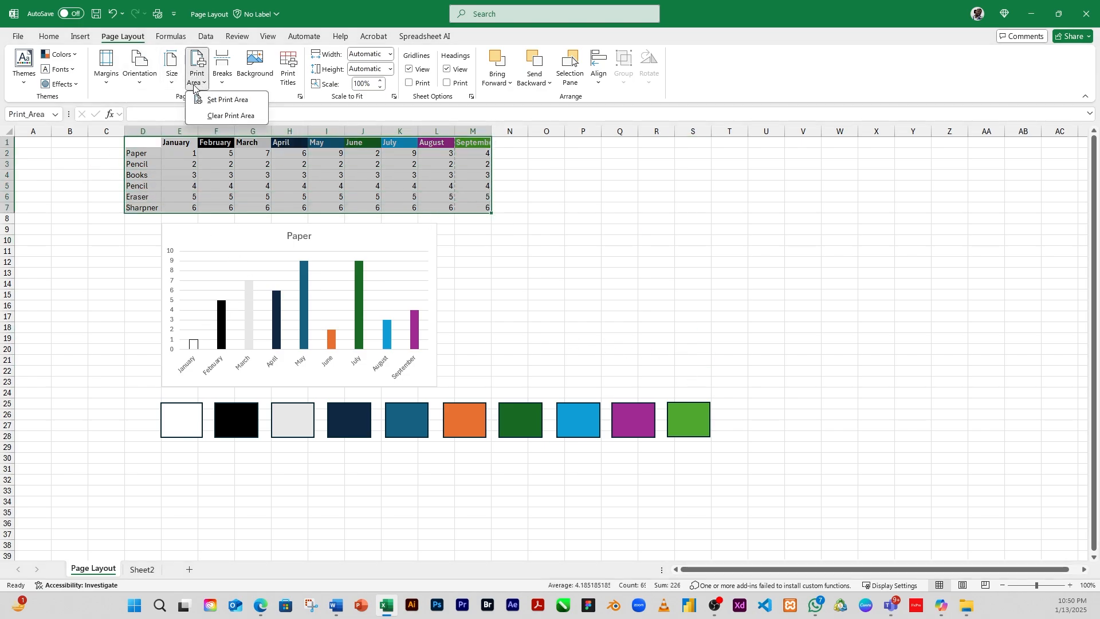
pyautogui.click(223, 116)
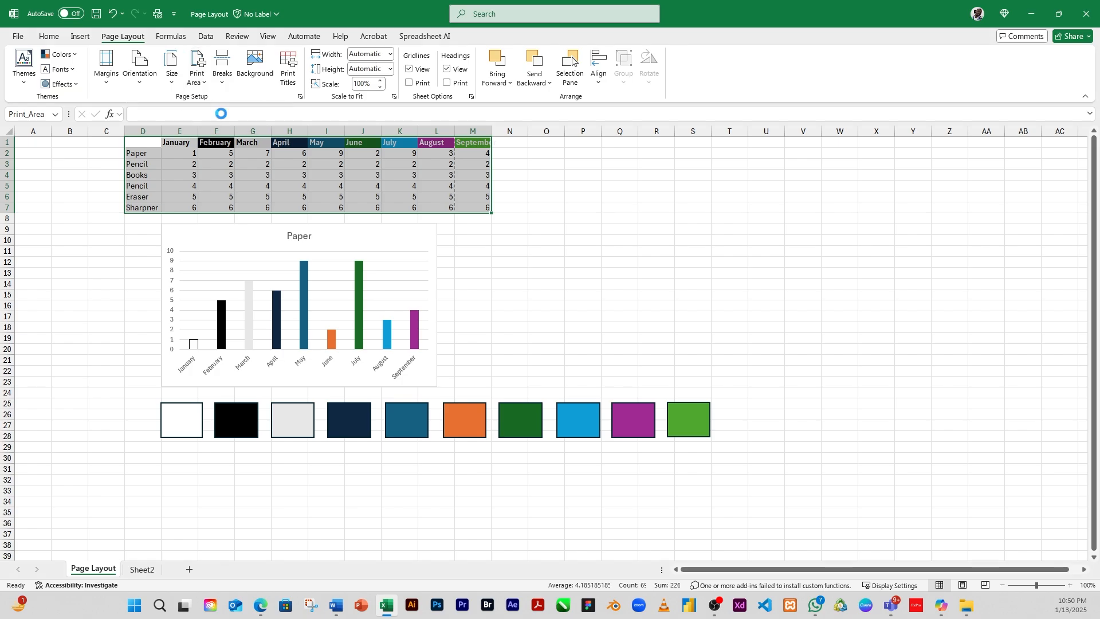
pyautogui.click(520, 263)
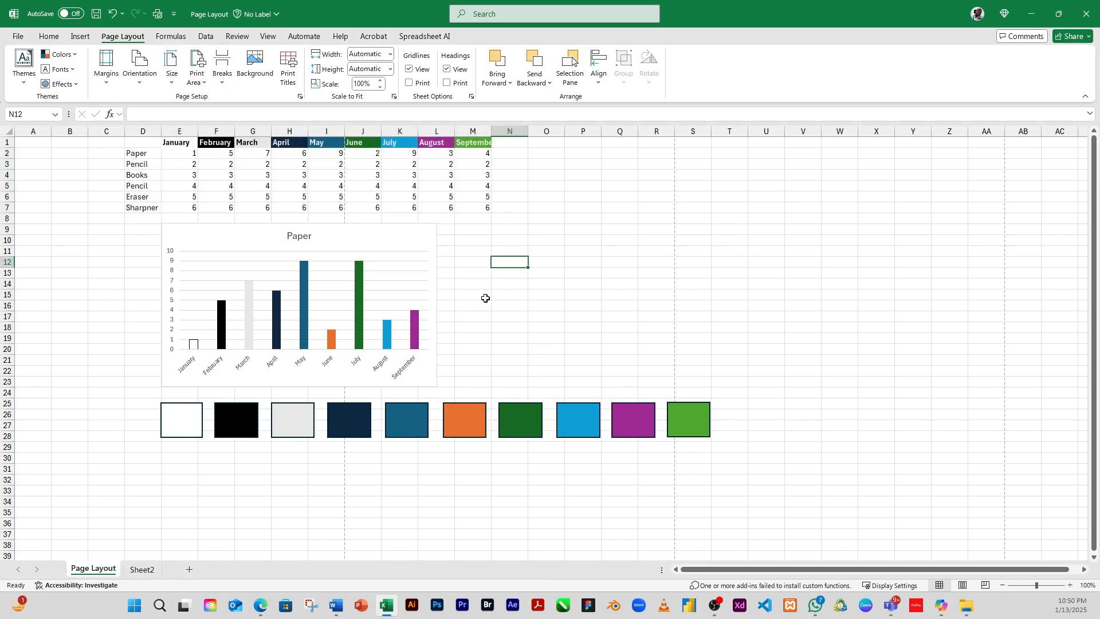
pyautogui.click(497, 326)
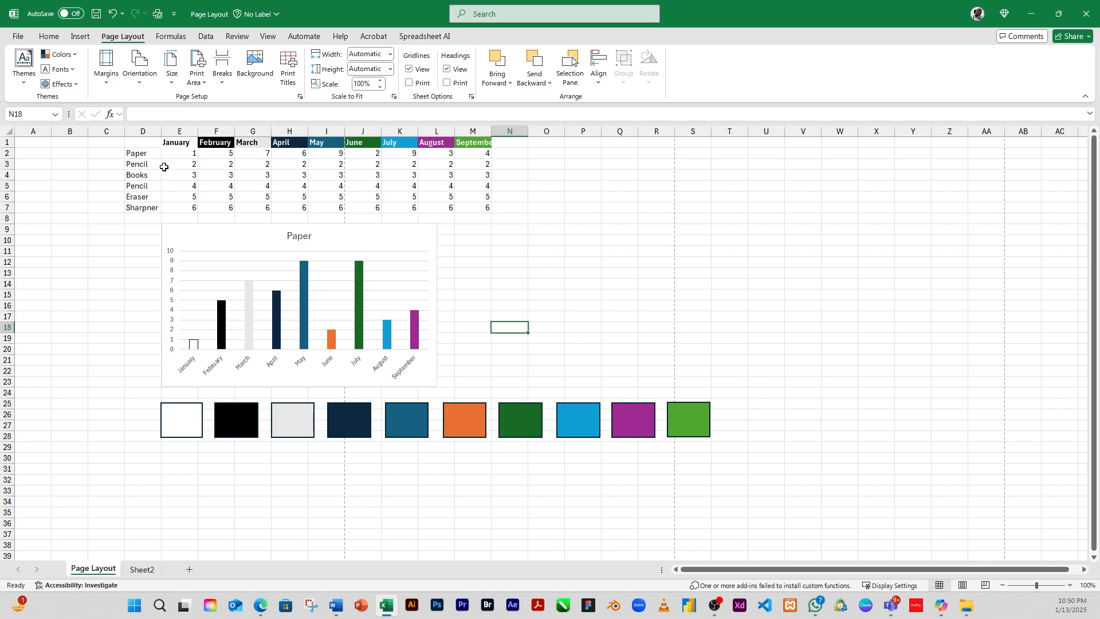
# Step: Set the print area to D1:L30, covering the table, the chart and the swatches within that range
pyautogui.moveTo(119, 144); pyautogui.dragTo(430, 458)
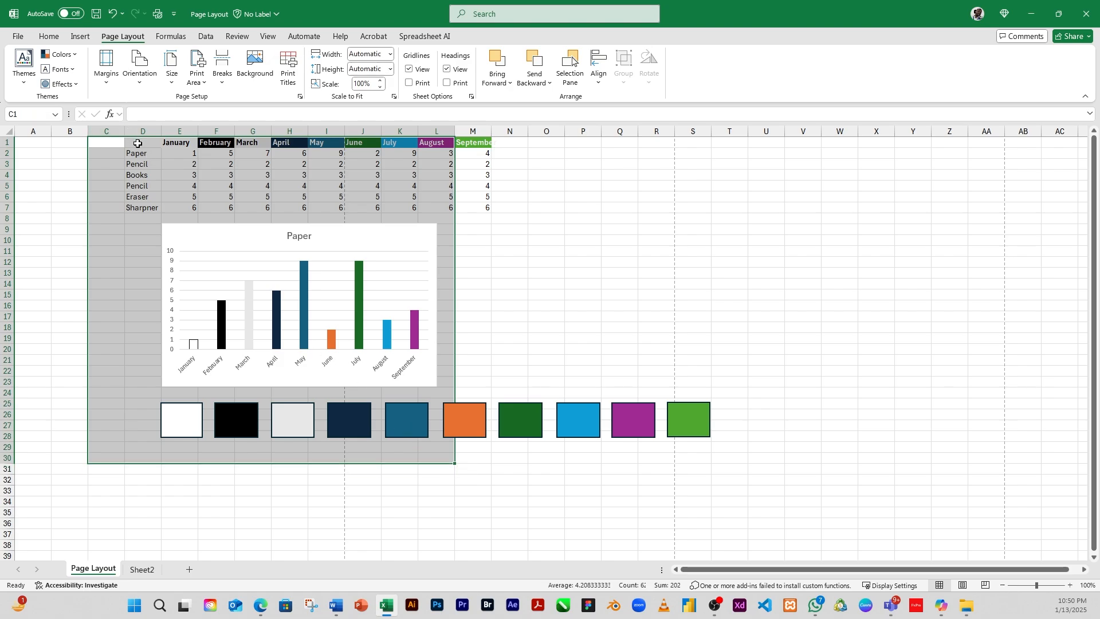
pyautogui.moveTo(137, 143); pyautogui.dragTo(430, 459)
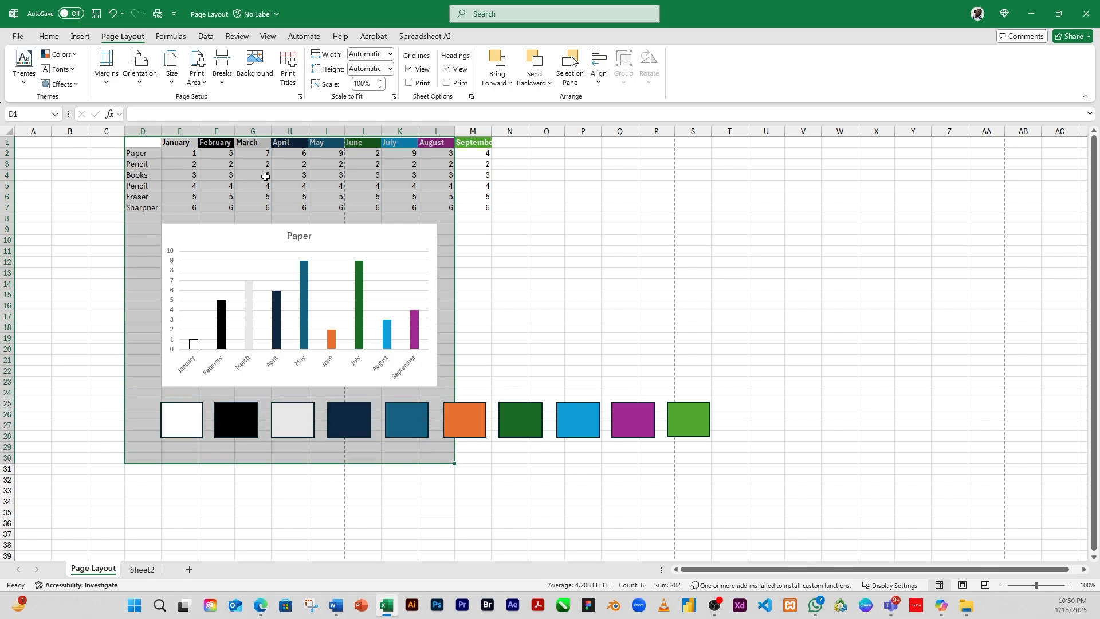
pyautogui.click(197, 73)
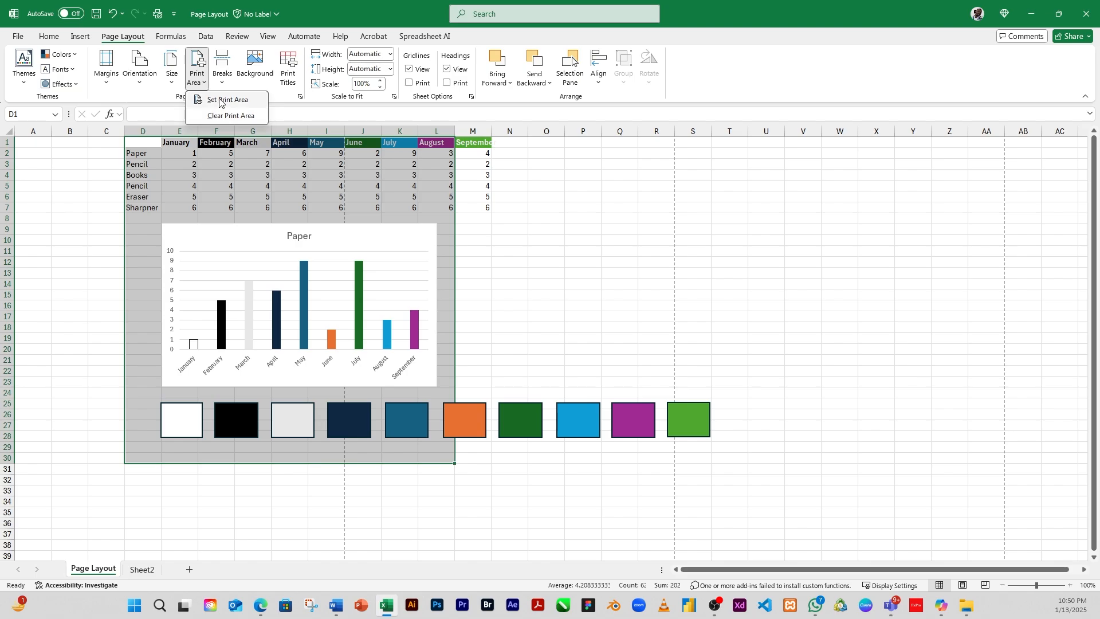
pyautogui.click(220, 100)
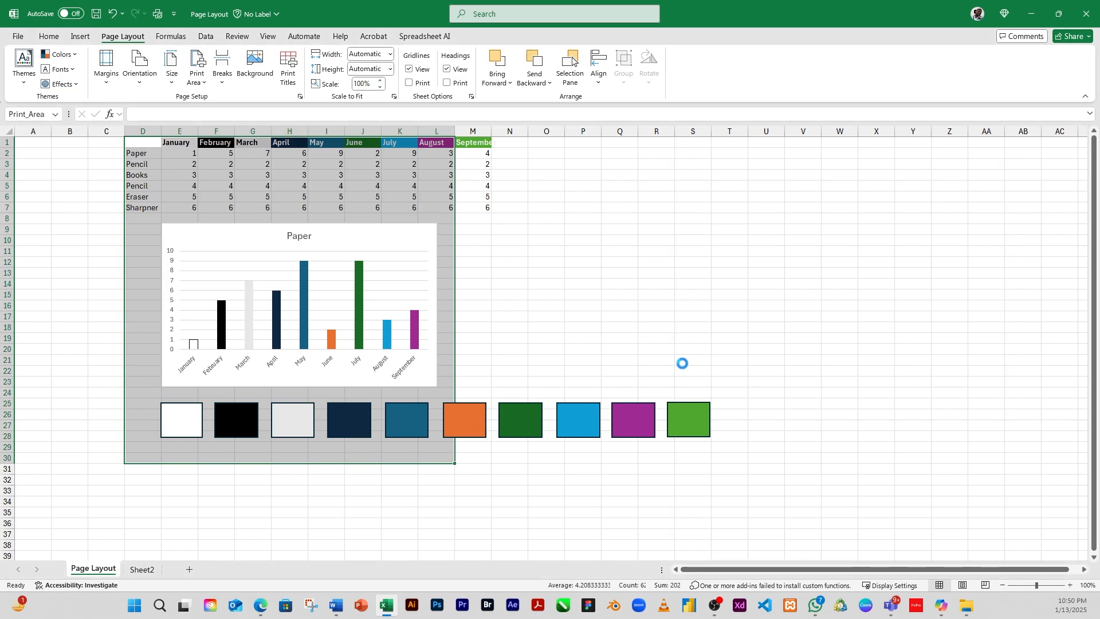
# Step: Open the print preview to check the new print area, then return to the sheet
pyautogui.hotkey('ctrl', 'p')
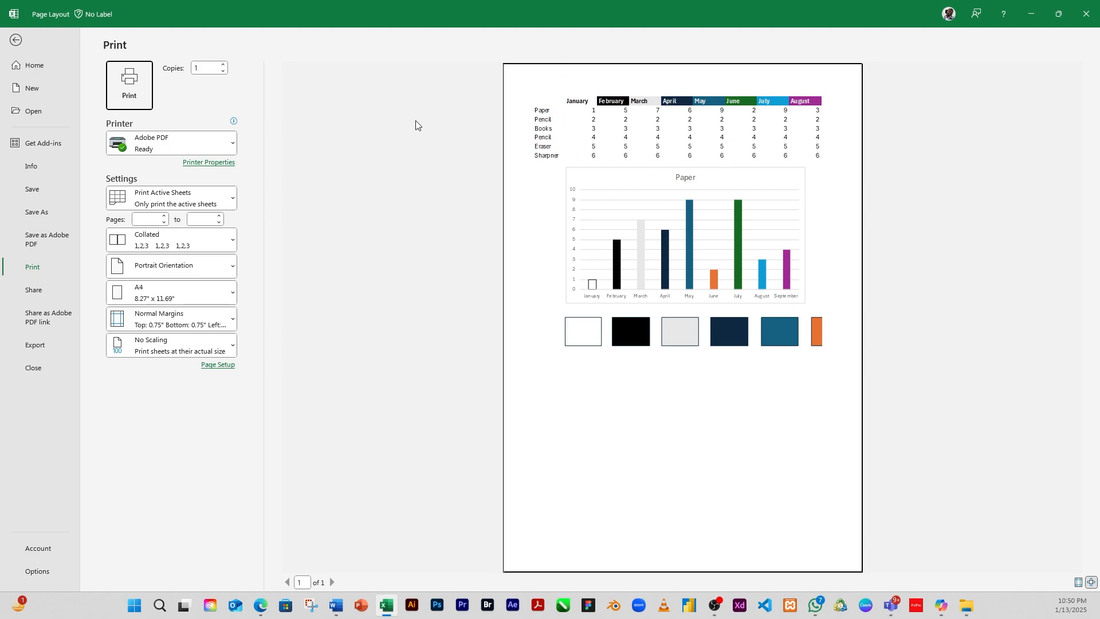
pyautogui.click(15, 41)
pyautogui.click(506, 294)
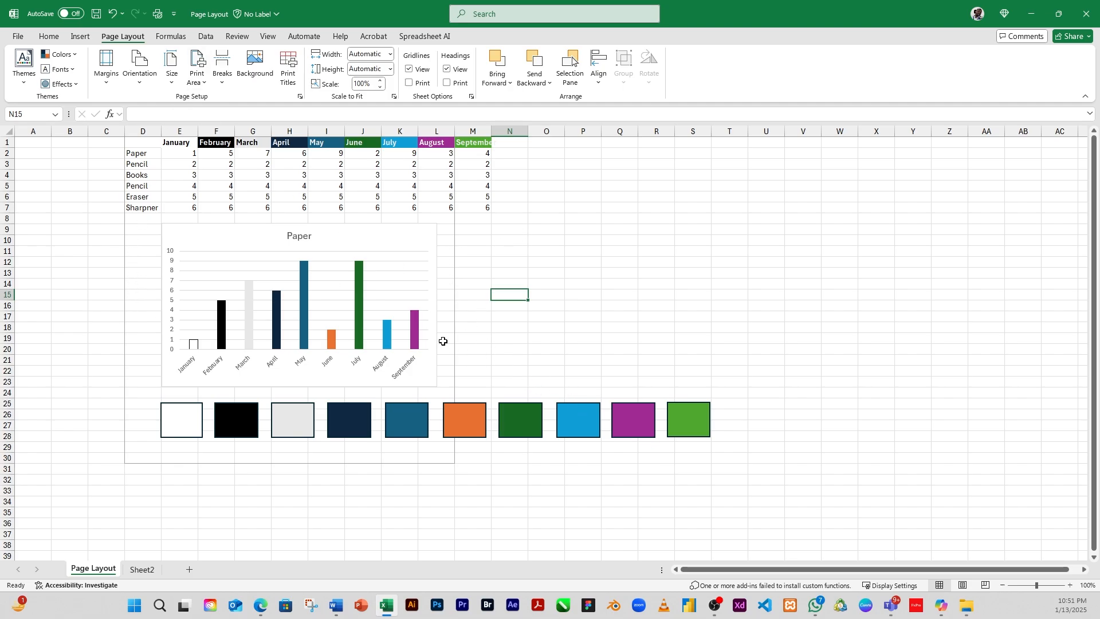
# Step: Clear the print area from the worksheet again
pyautogui.click(416, 207)
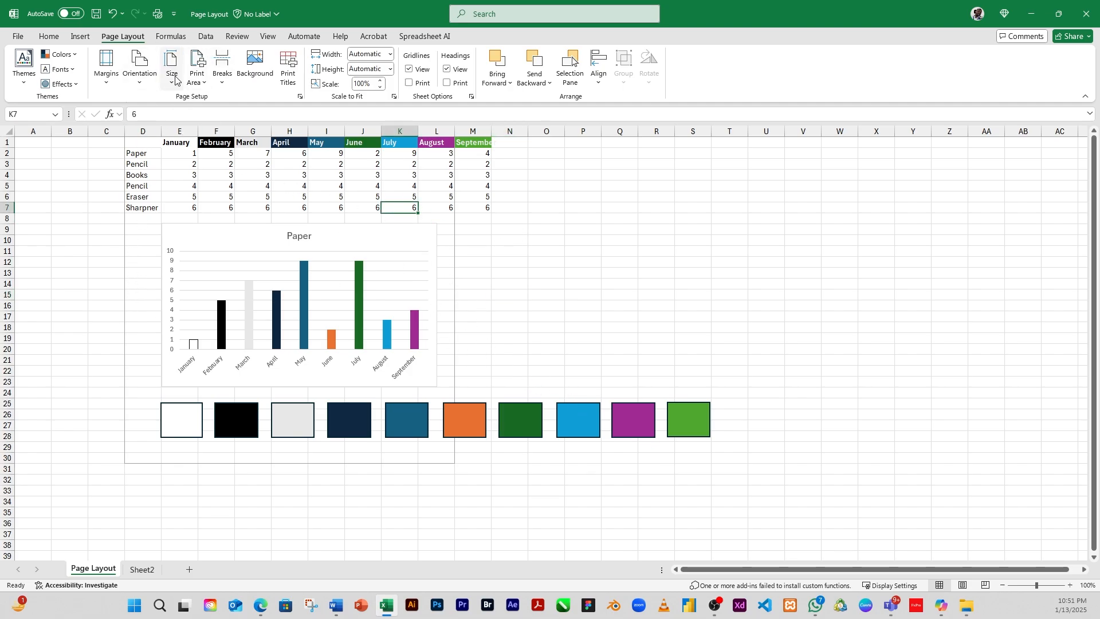
pyautogui.click(203, 85)
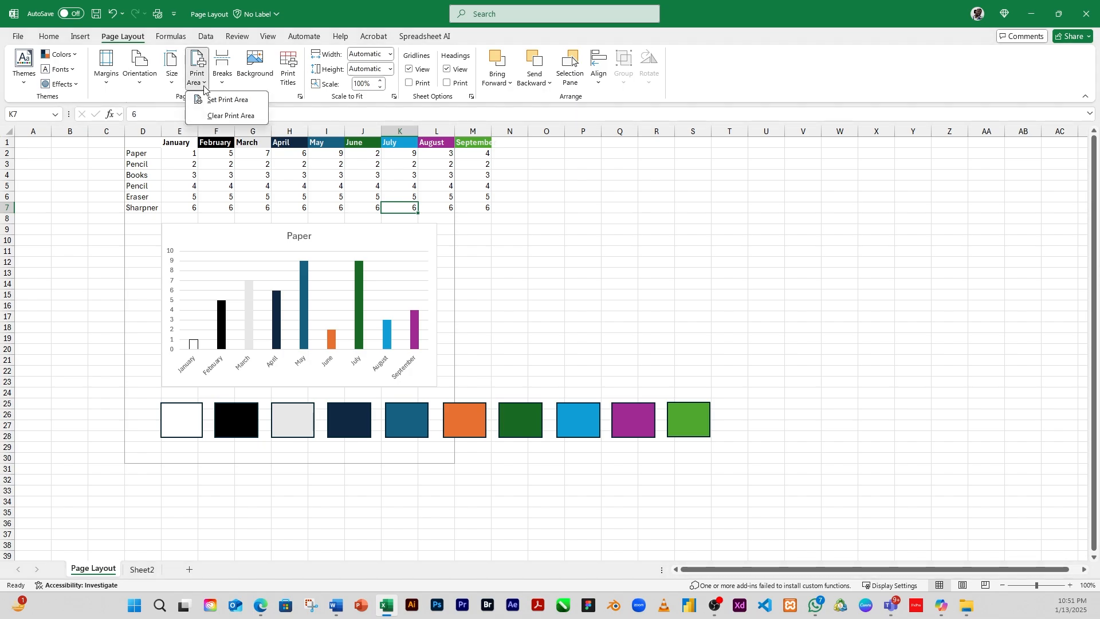
pyautogui.click(223, 116)
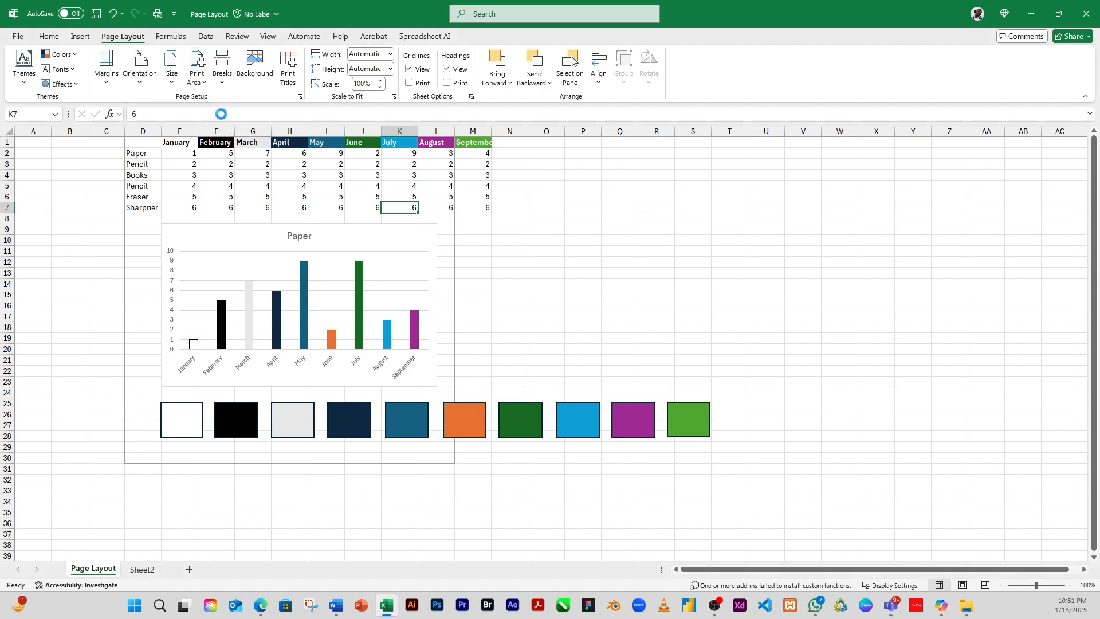
pyautogui.click(511, 295)
# Step: Open the page break options for the worksheet
pyautogui.click(376, 266)
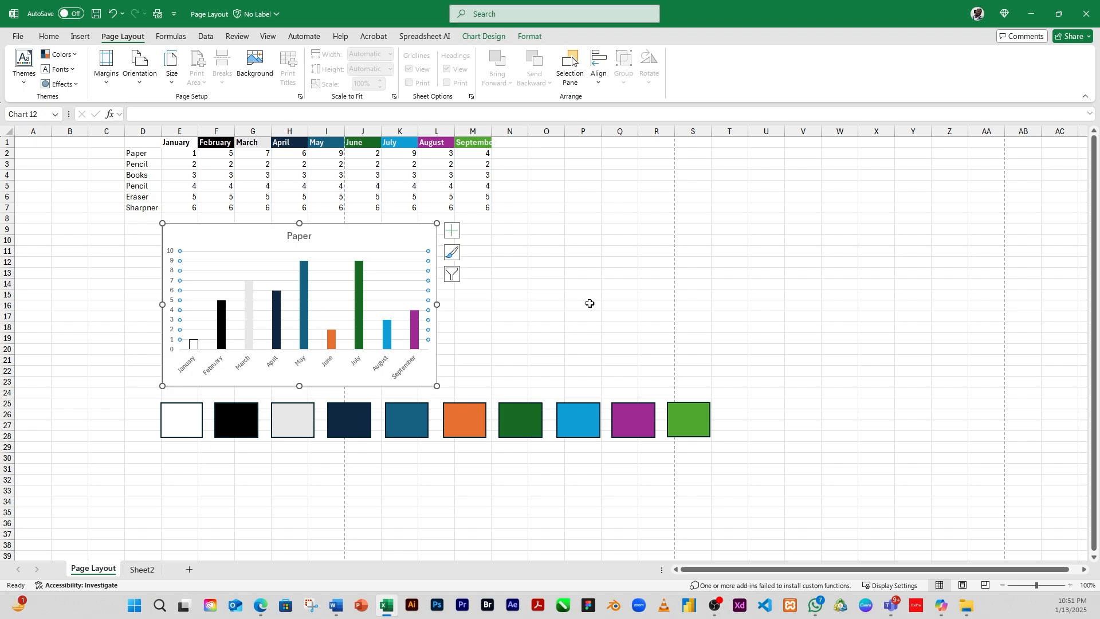
pyautogui.click(585, 284)
pyautogui.click(509, 259)
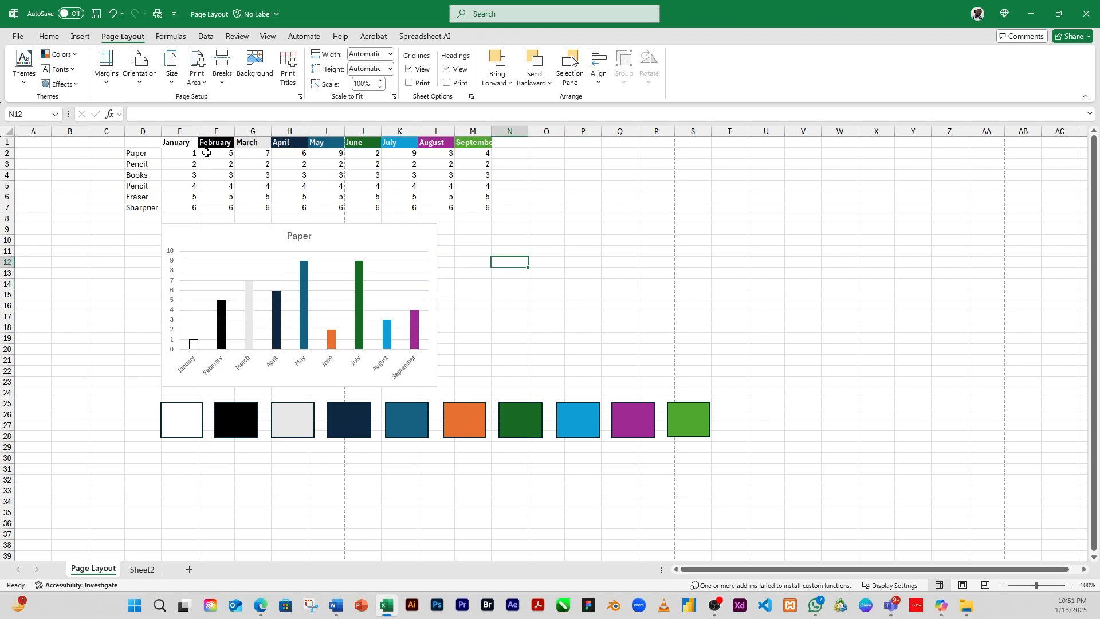
pyautogui.click(222, 85)
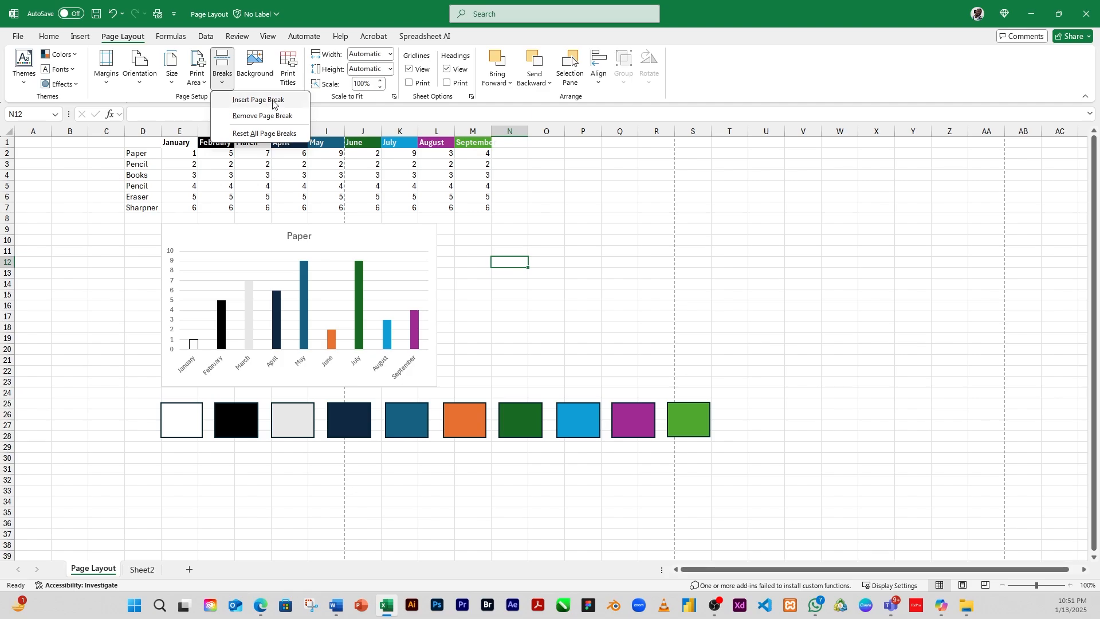
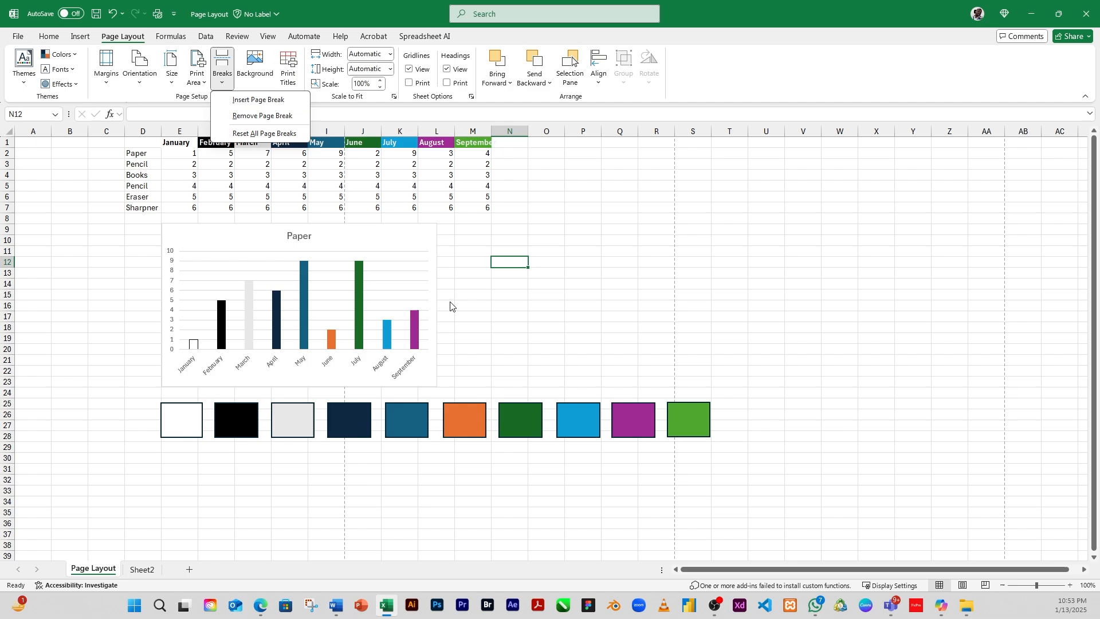
# Step: Leave the spreadsheet and switch to a blank Word document, maximising its window
pyautogui.click(367, 260)
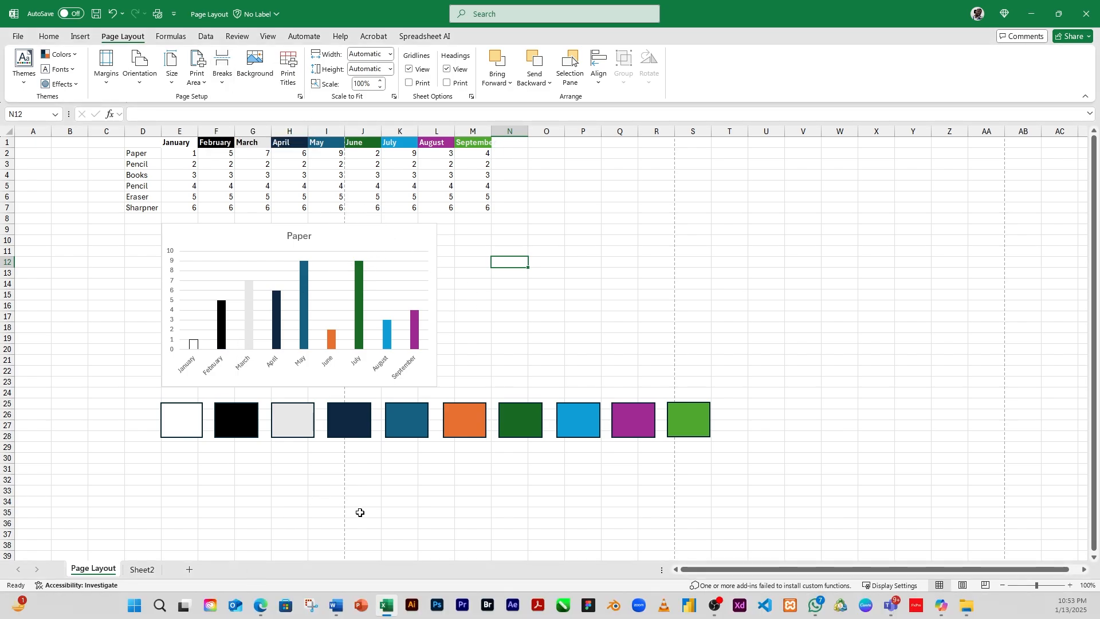
pyautogui.click(337, 606)
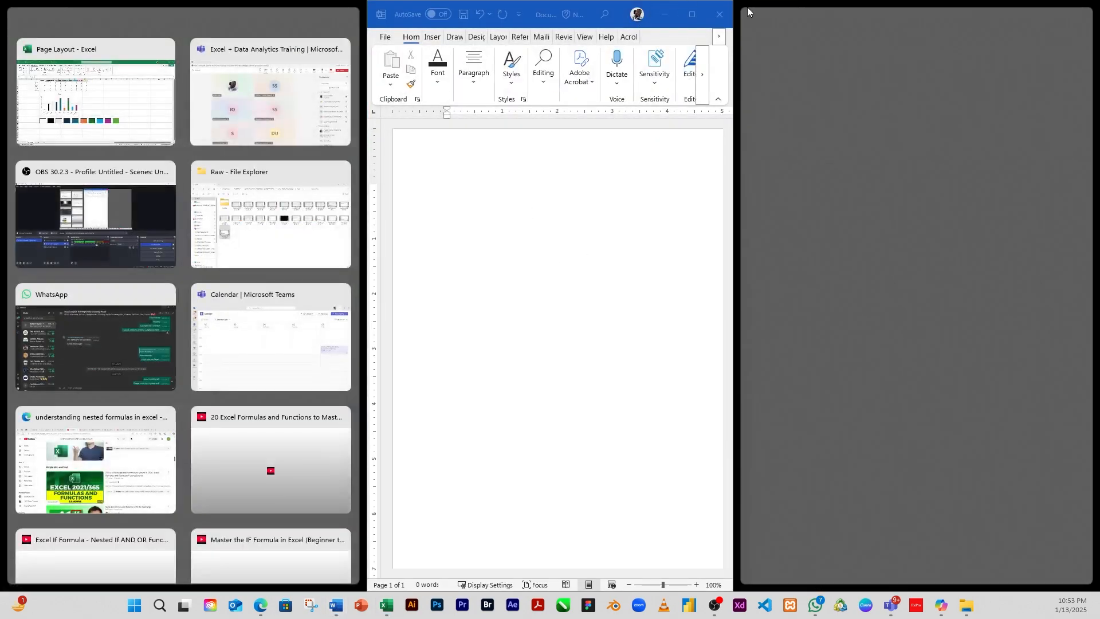
pyautogui.click(691, 18)
pyautogui.click(690, 18)
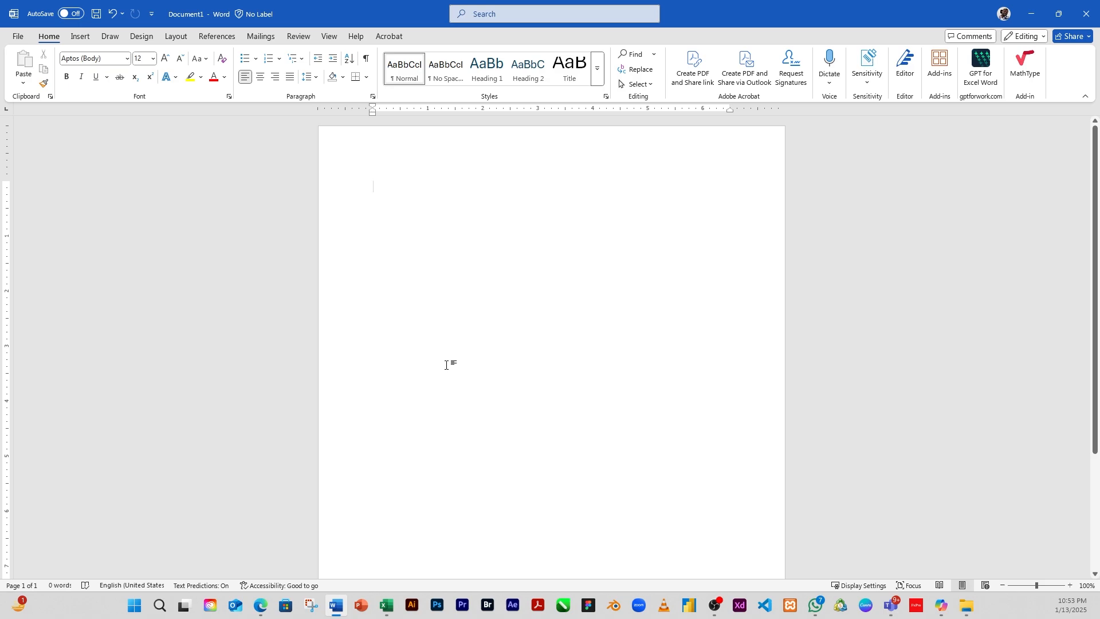
# Step: Add centred headings CHAPTER ONE and INTRODUCTOIN at the top of the document, followed by blank lines
pyautogui.hotkey('ctrl', 'e')
pyautogui.write('CHAPG')
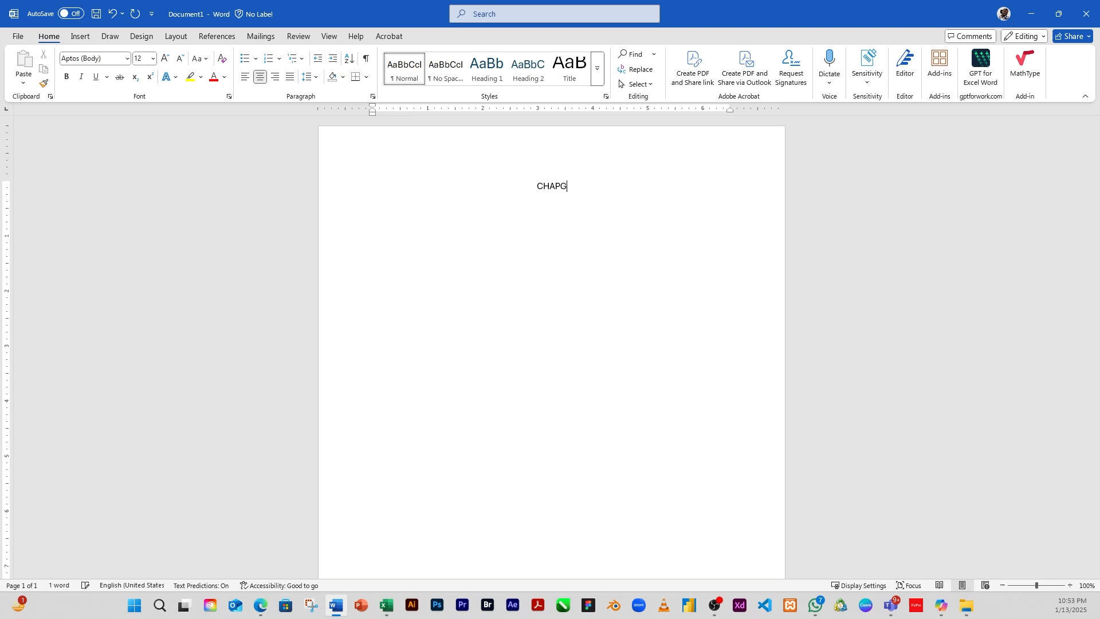
pyautogui.press('BackSpace')
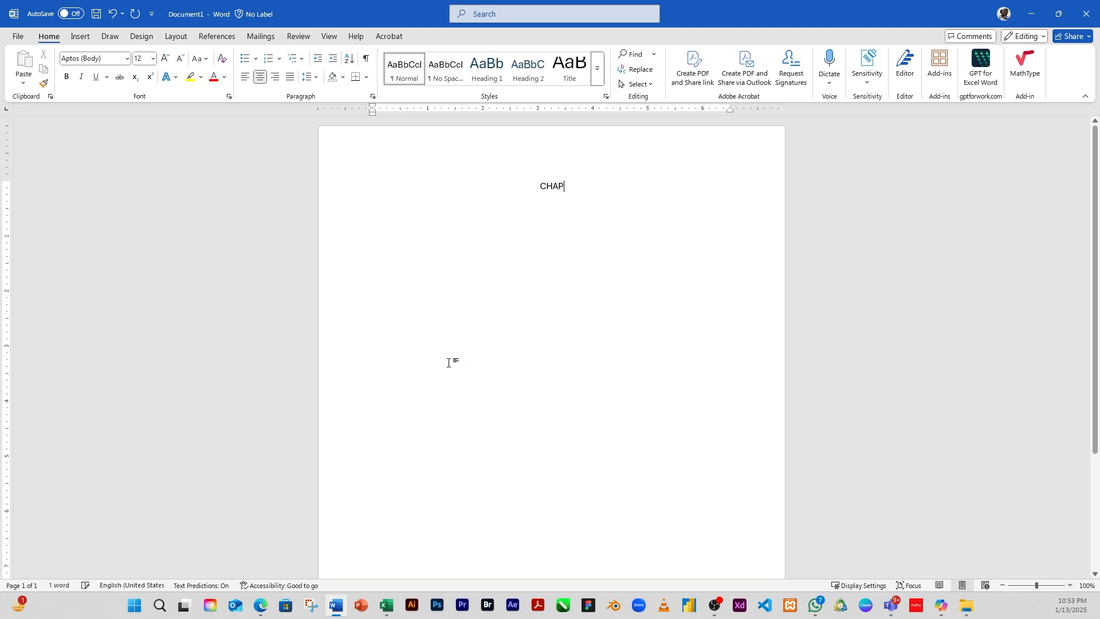
pyautogui.write('TER ONE ')
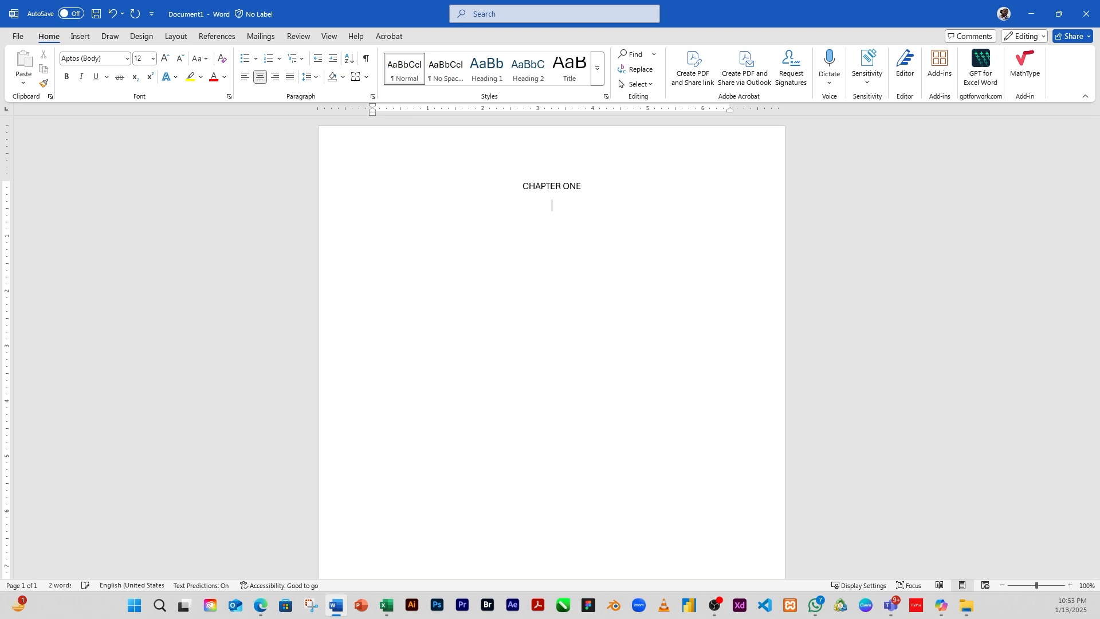
pyautogui.write('INTRODUCTOIN')
pyautogui.press('Return')
pyautogui.press('Return')
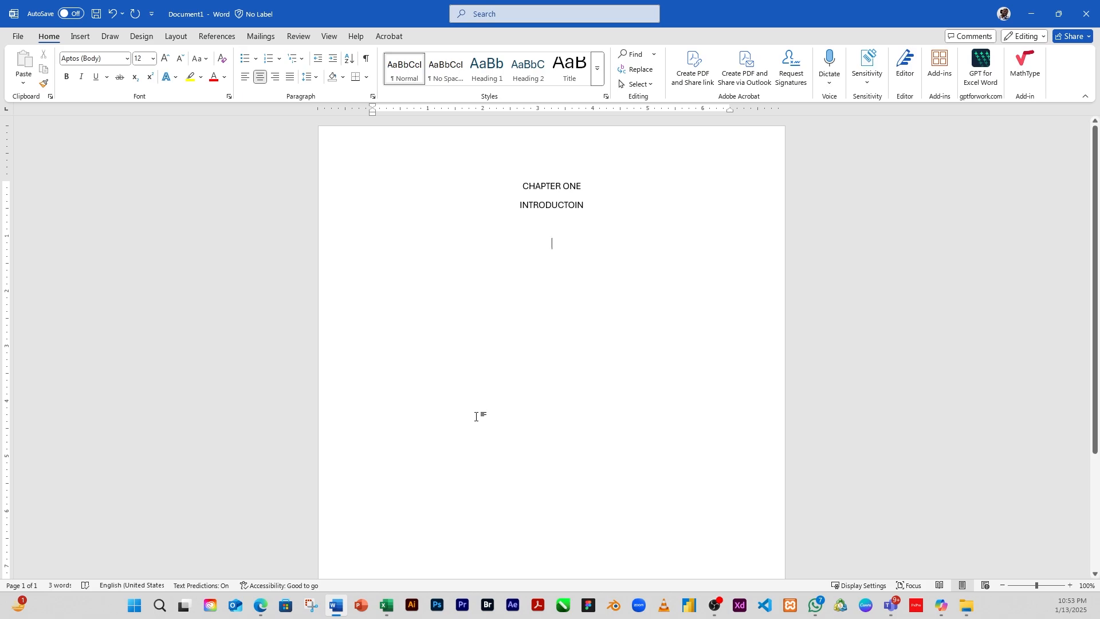
# Step: Insert justified placeholder paragraphs with =LOREM() below the headings
pyautogui.hotkey('ctrl', 'j')
pyautogui.write('=LOREM')
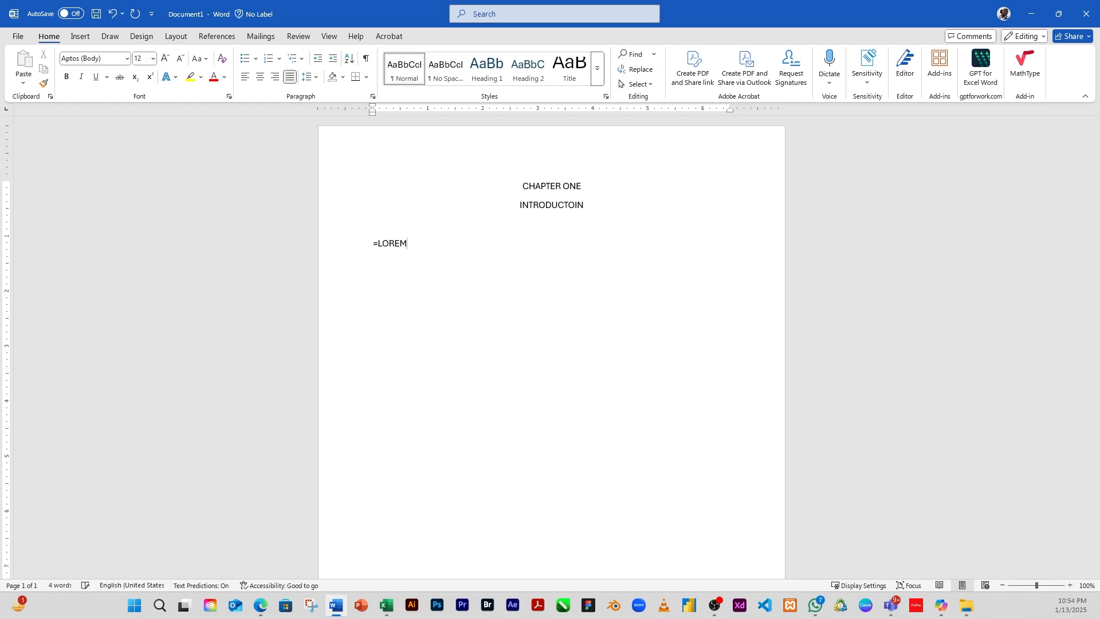
pyautogui.write('()')
pyautogui.press('Return')
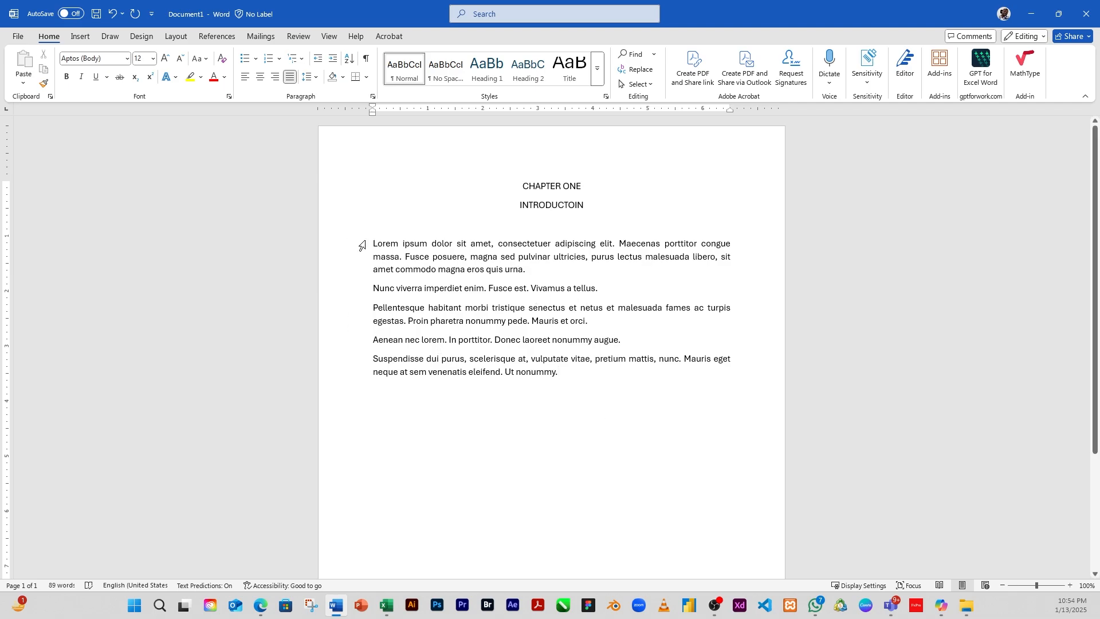
# Step: Copy the placeholder paragraphs and paste a second copy below them
pyautogui.moveTo(361, 246); pyautogui.dragTo(596, 369)
pyautogui.hotkey('ctrl', 'c')
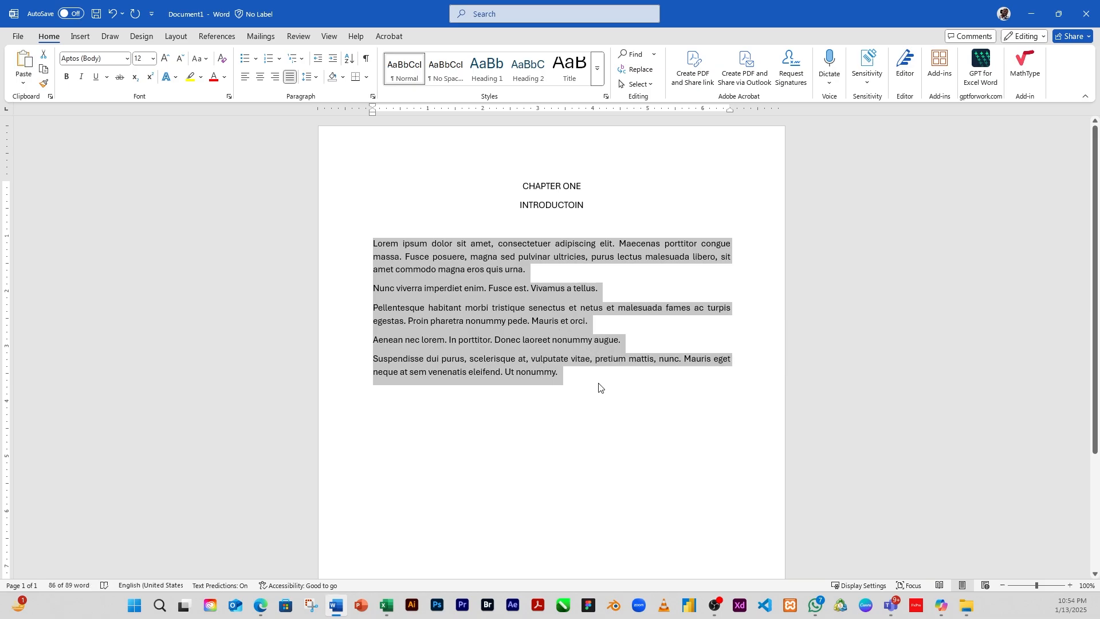
pyautogui.click(599, 387)
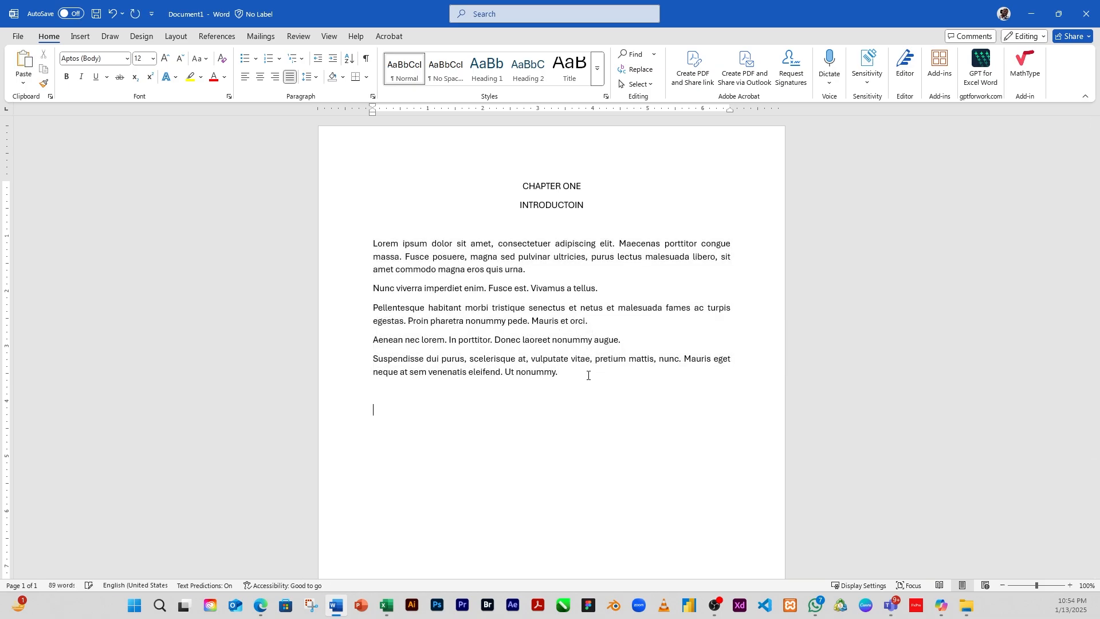
pyautogui.hotkey('ctrl', 'v')
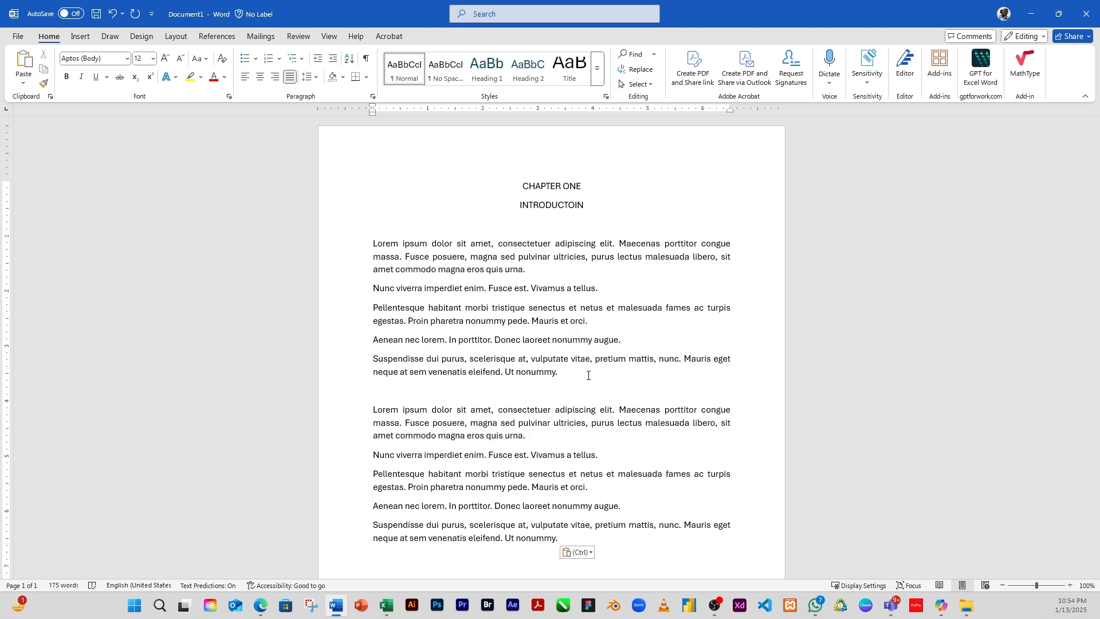
# Step: Paste another copy of the text at the end of the document, then undo the paste
pyautogui.scroll(-4, 578, 240)
pyautogui.scroll(2, 519, 332)
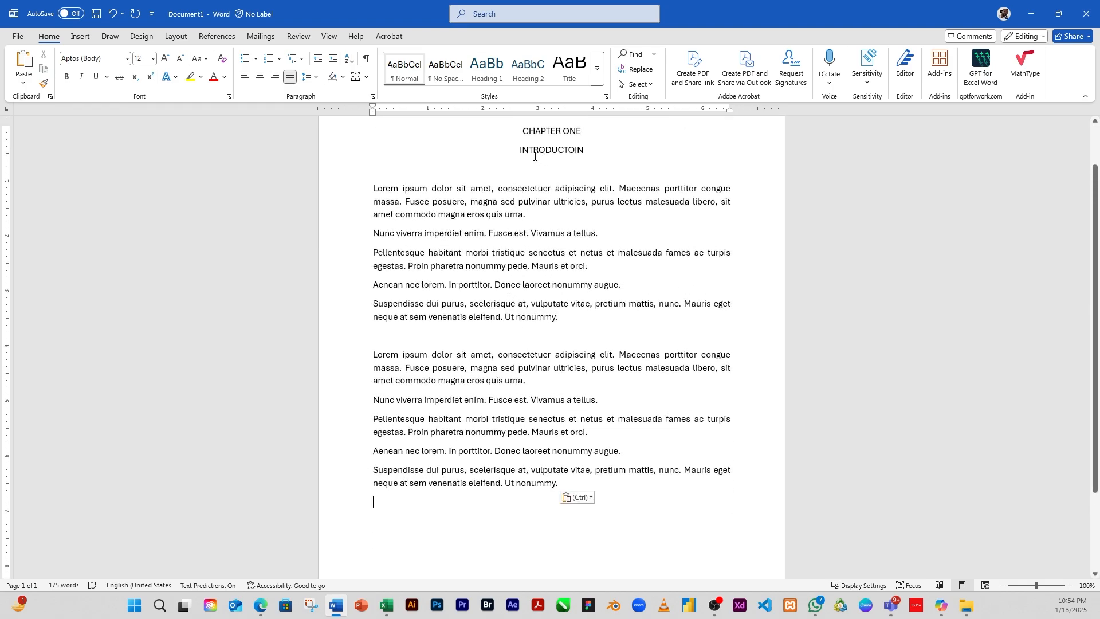
pyautogui.click(573, 485)
pyautogui.press('Return')
pyautogui.hotkey('ctrl', 'v')
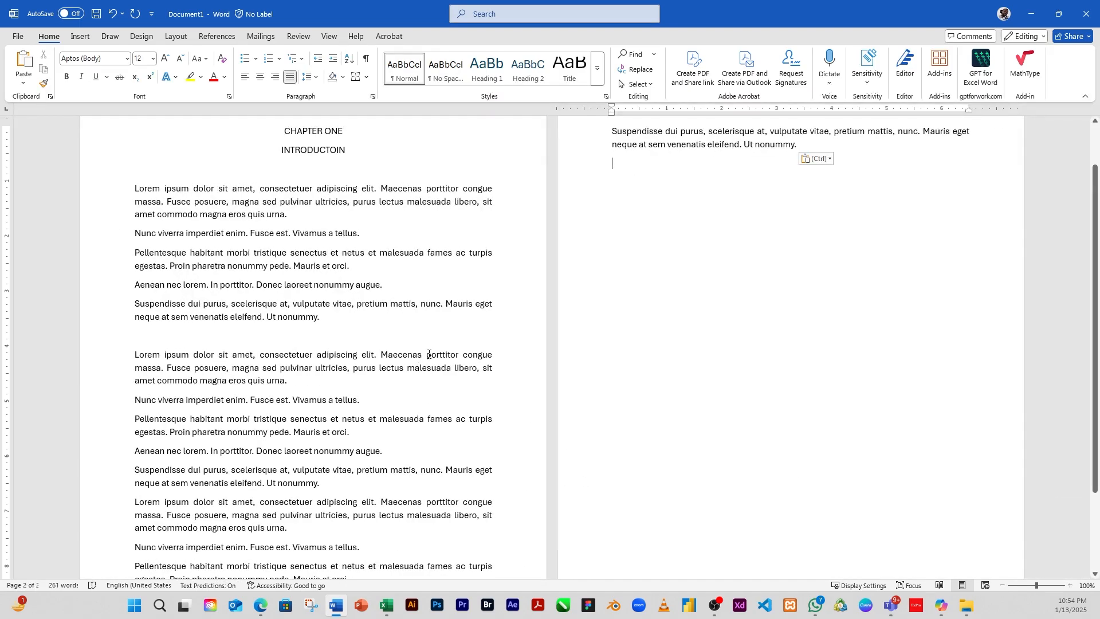
pyautogui.hotkey('ctrl', 'z')
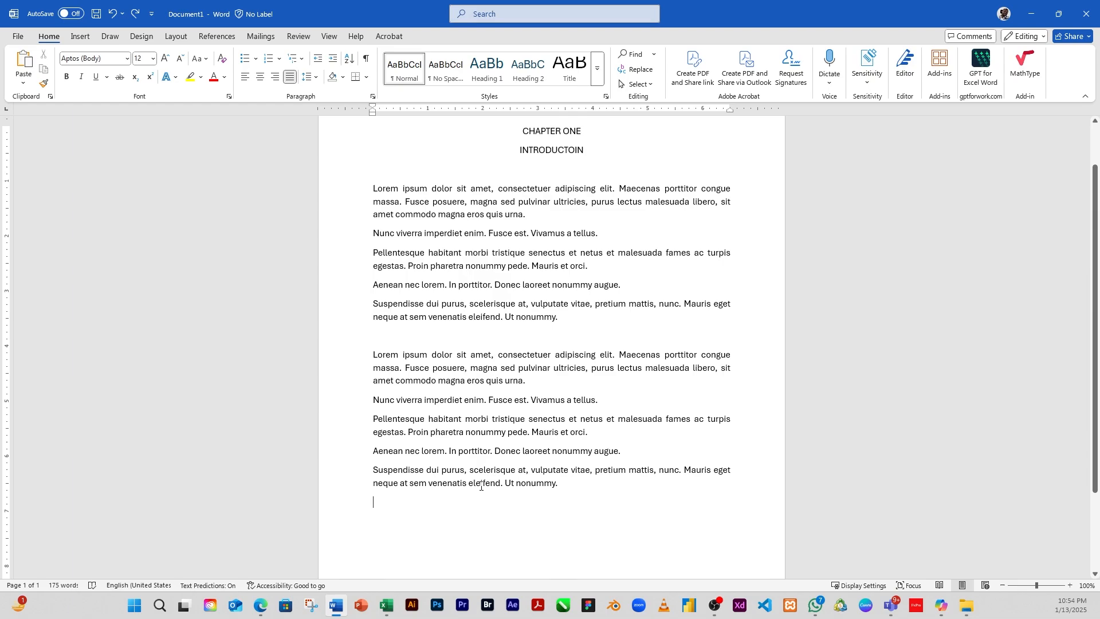
# Step: Add blank lines until the cursor moves onto the second page
pyautogui.scroll(-2, 482, 486)
pyautogui.scroll(2, 470, 449)
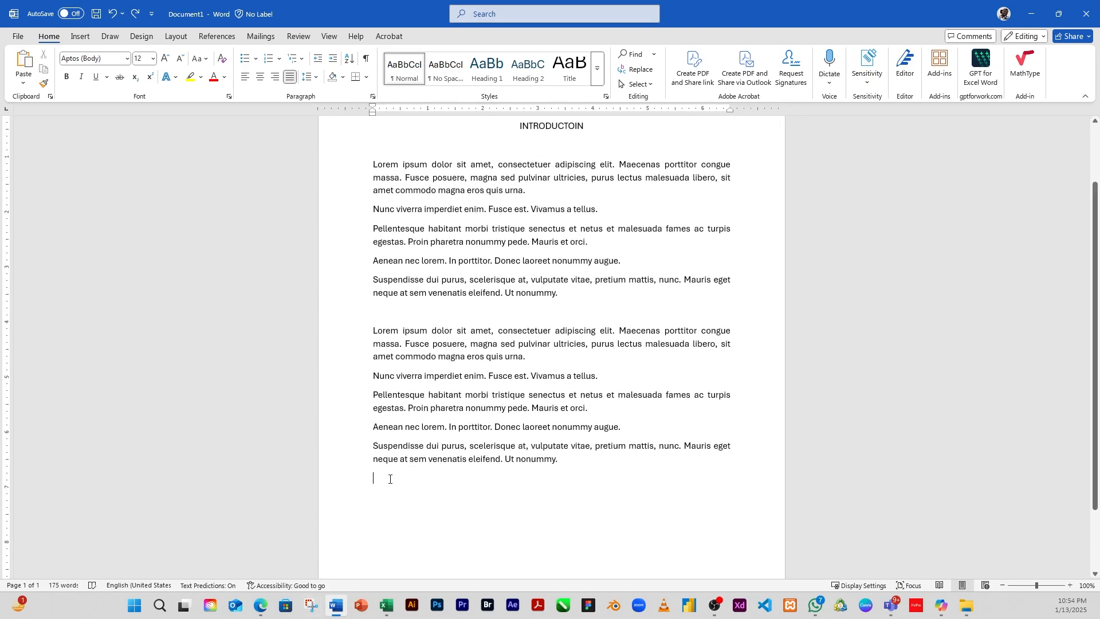
pyautogui.press('Return')
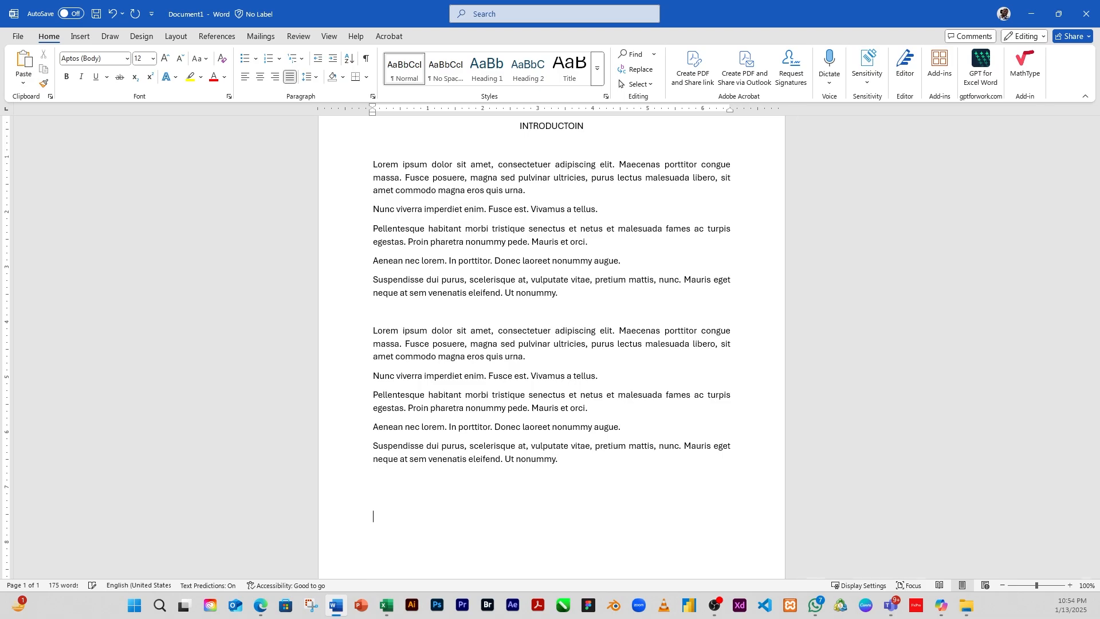
pyautogui.press('Return')
pyautogui.press('Return')
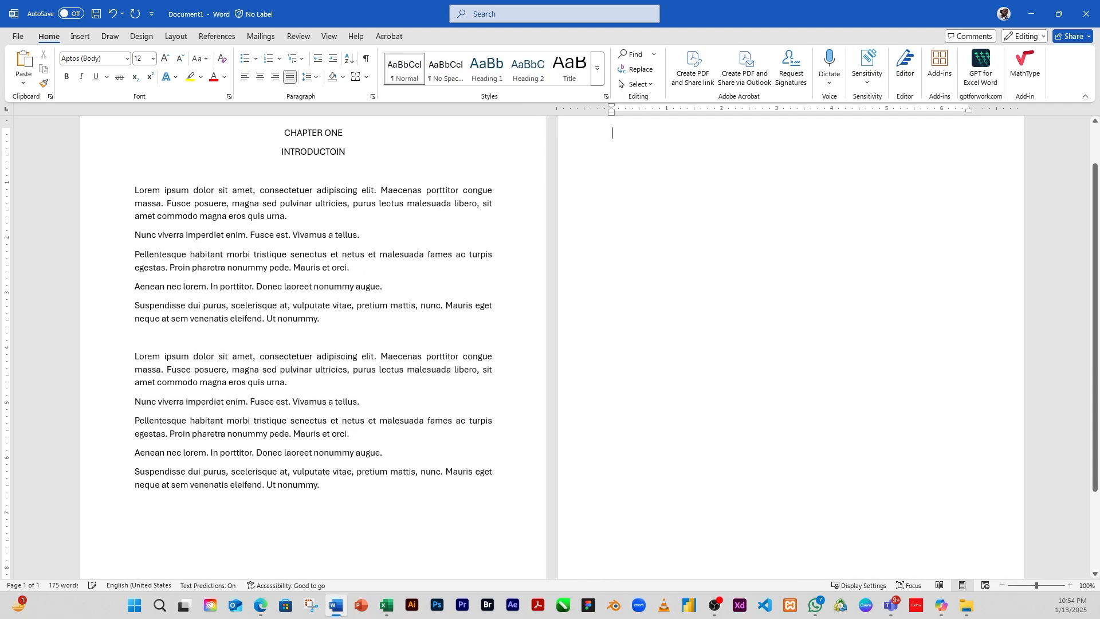
# Step: Add centred headings CHAPTER TWO and LITERATURE REVIEW at the top of the second page
pyautogui.hotkey('ctrl', 'e')
pyautogui.write('CHAPTER ')
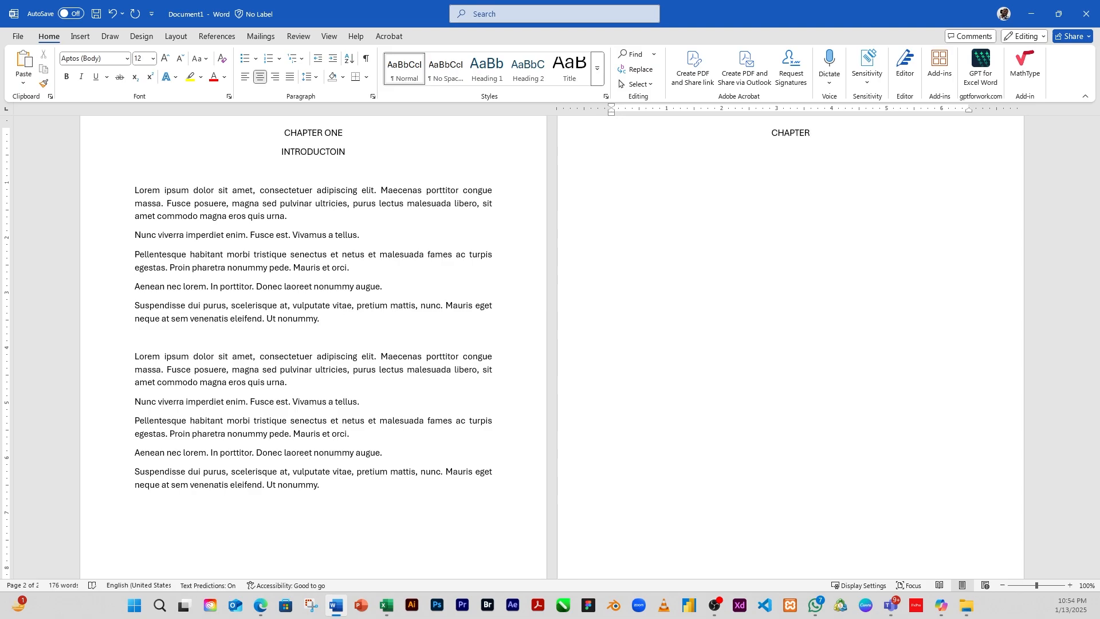
pyautogui.write('TWO')
pyautogui.press('Return')
pyautogui.write('LITERATURE REVIEW')
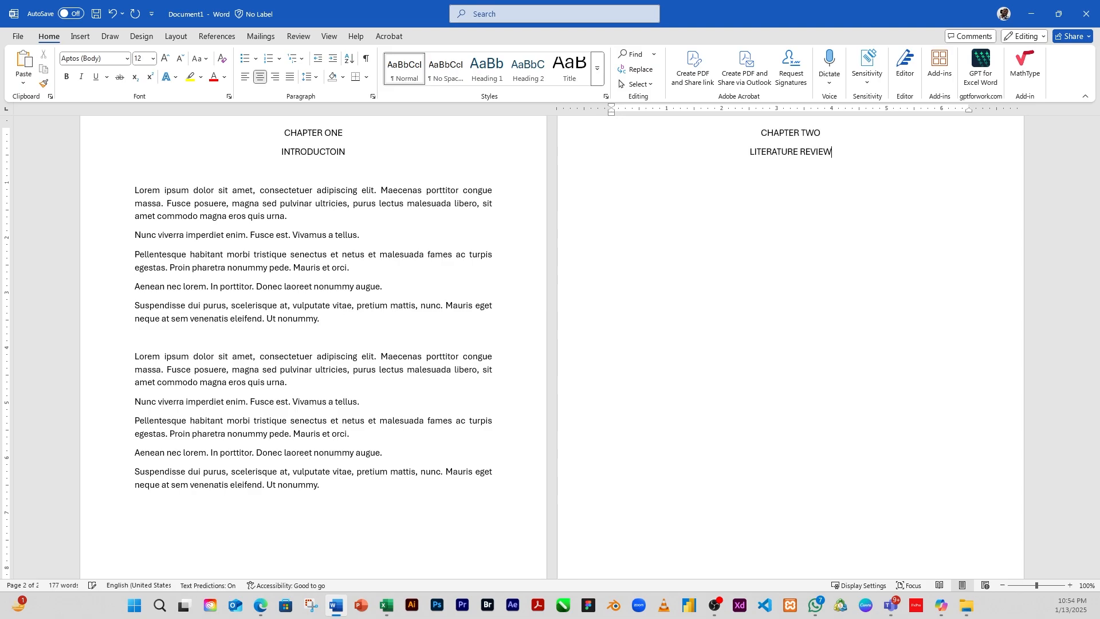
# Step: Paste the placeholder paragraphs under the chapter two headings
pyautogui.write('Lorem ipsum dolor sit amet, consectetuer adipiscing elit. Maecenas porttitor congue massa. Fusce posuere, magna sed pulvinar ultricies, purus lectus malesuada libero, sit amet commodo magna eros quis urna. Nunc viverra imperdiet enim. Fusce est. Vivamus a tellus. Pellentesque habitant morbi tristique senectus et netus et malesuada fames ac turpis egestas. Proin pharetra nonummy pede. Mauris et orci. Aenean nec lorem. In porttitor. Donec laoreet nonummy augue. Suspendisse dui purus, scelerisque at, vulputate vitae, pretium mattis, nunc. Mauris eget neque at sem venenatis eleifend. Ut nonummy.')
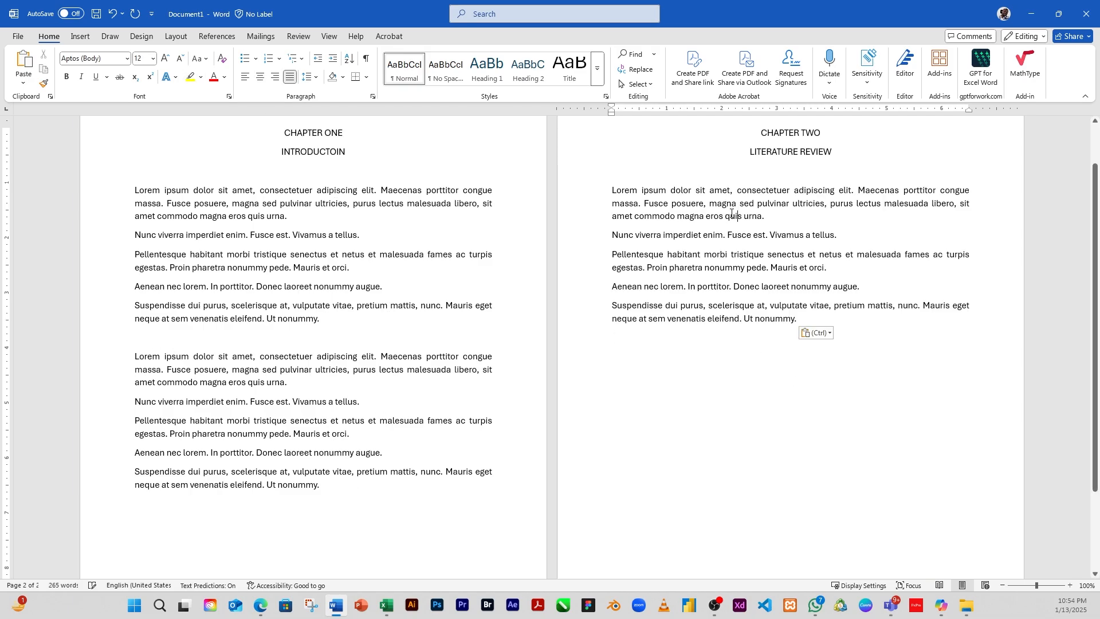
pyautogui.scroll(2, 750, 245)
pyautogui.click(738, 266)
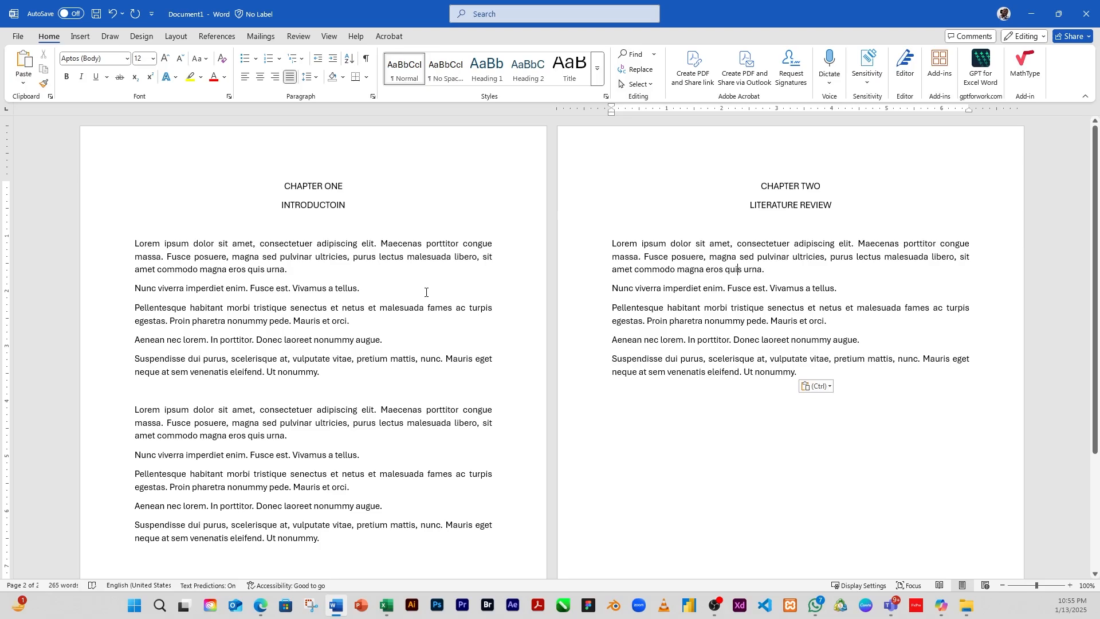
# Step: Delete the duplicate paragraphs on the first page, then undo the deletion
pyautogui.scroll(-2, 424, 290)
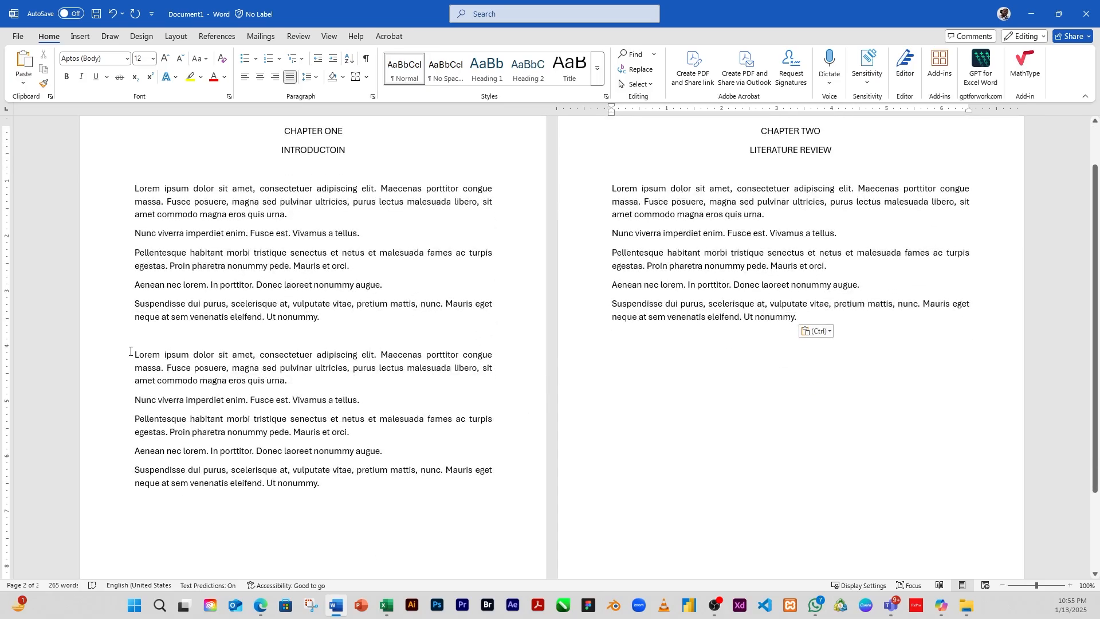
pyautogui.moveTo(134, 353); pyautogui.dragTo(339, 485)
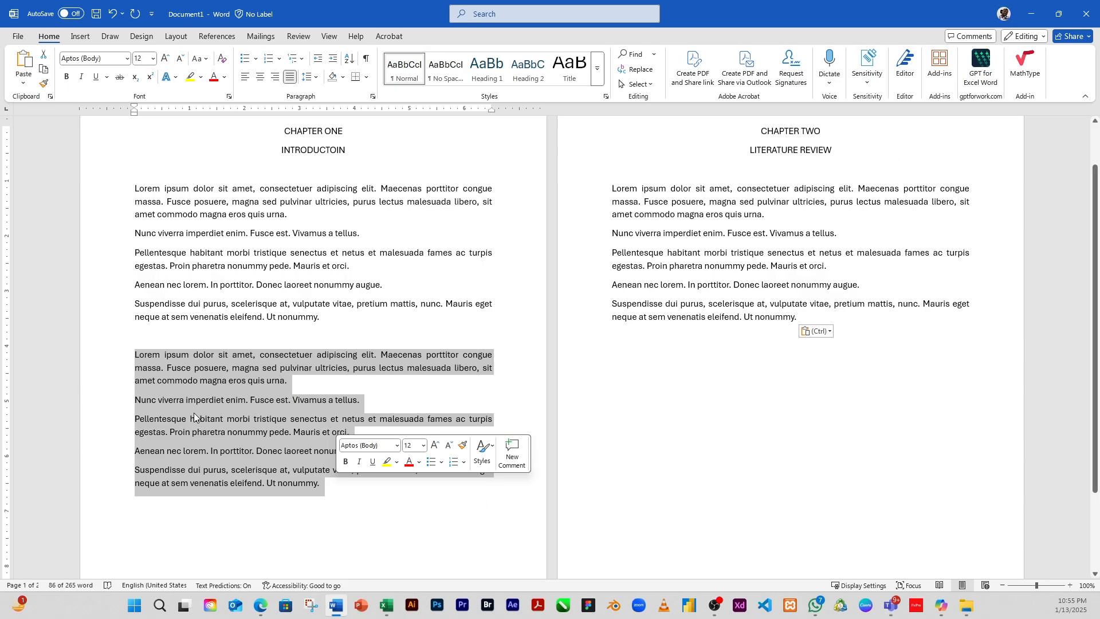
pyautogui.press('Delete')
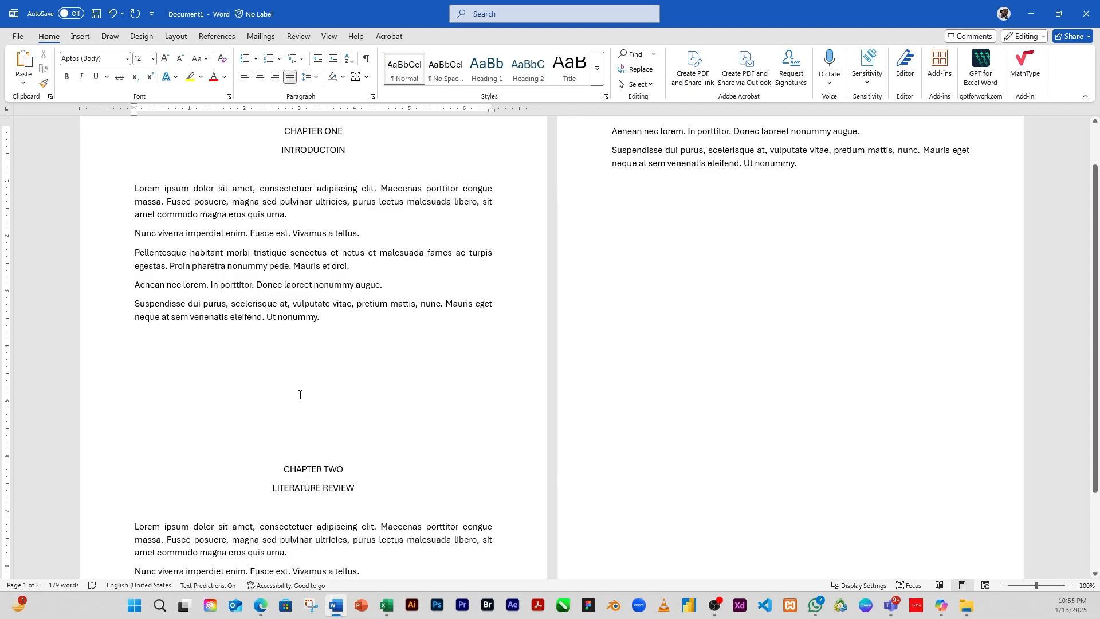
pyautogui.hotkey('ctrl', 'z')
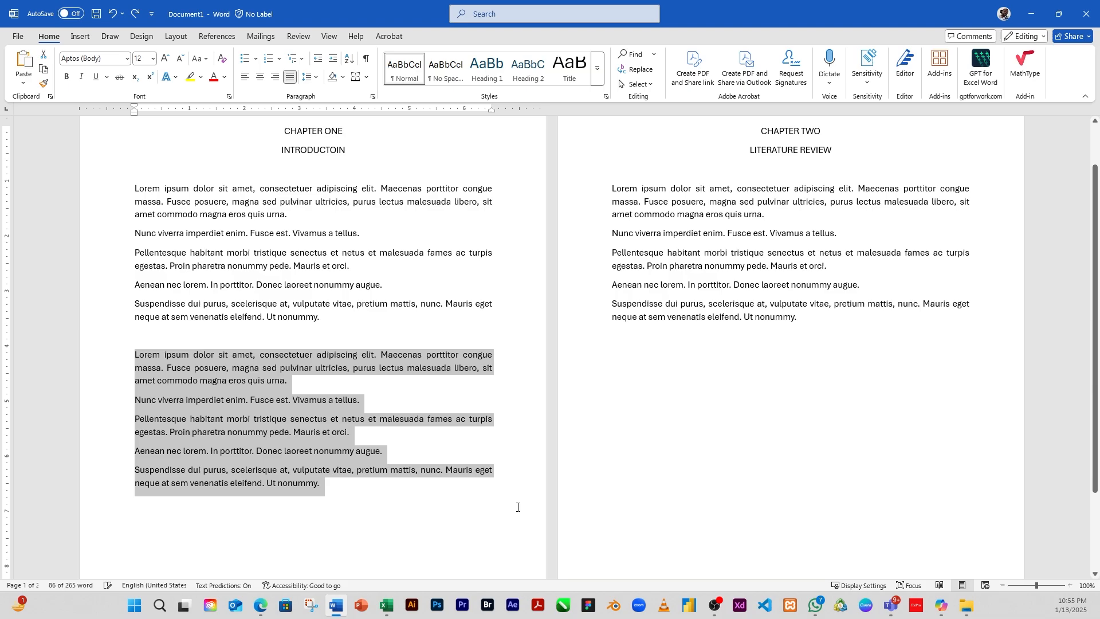
# Step: Remove the empty lines so CHAPTER TWO follows chapter one's text, then add two blank lines before it
pyautogui.click(200, 381)
pyautogui.moveTo(211, 503)
pyautogui.mouseDown()
pyautogui.moveTo(229, 575)
pyautogui.moveTo(253, 548)
pyautogui.moveTo(226, 511)
pyautogui.mouseUp()
pyautogui.press('BackSpace')
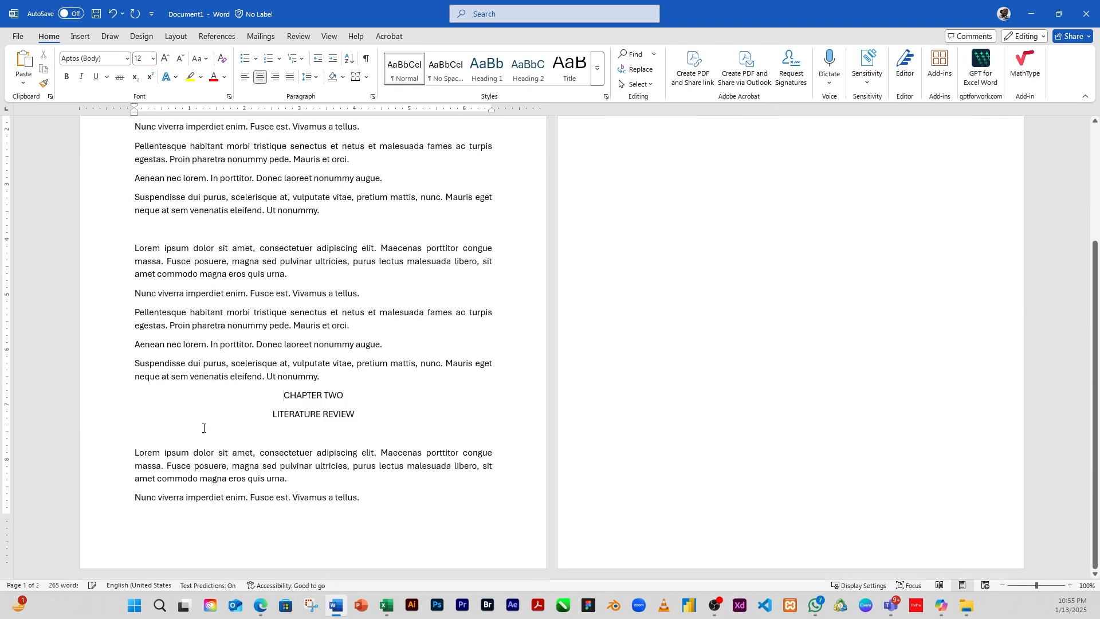
pyautogui.click(349, 387)
pyautogui.press('Return')
pyautogui.press('Return')
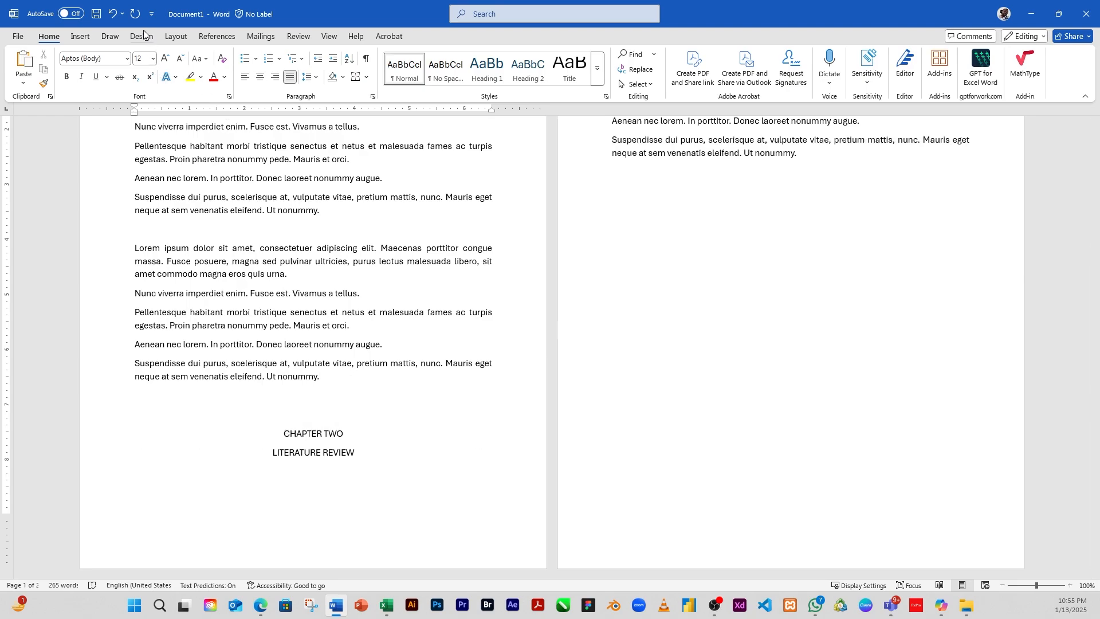
# Step: Insert a page break before CHAPTER TWO so the second chapter starts on a new page
pyautogui.click(171, 38)
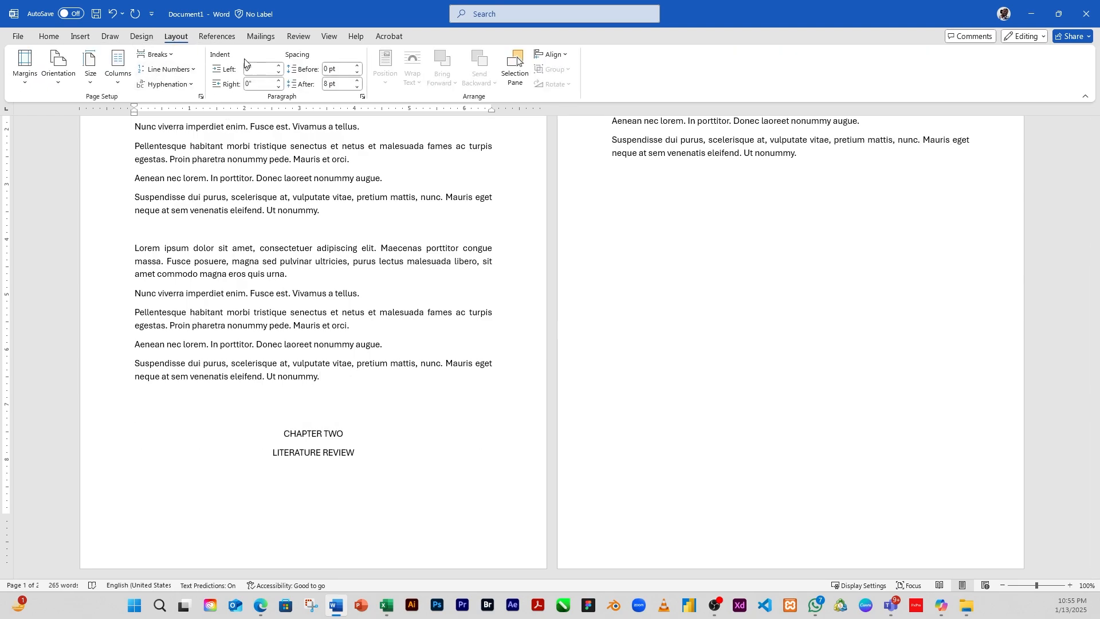
pyautogui.click(157, 54)
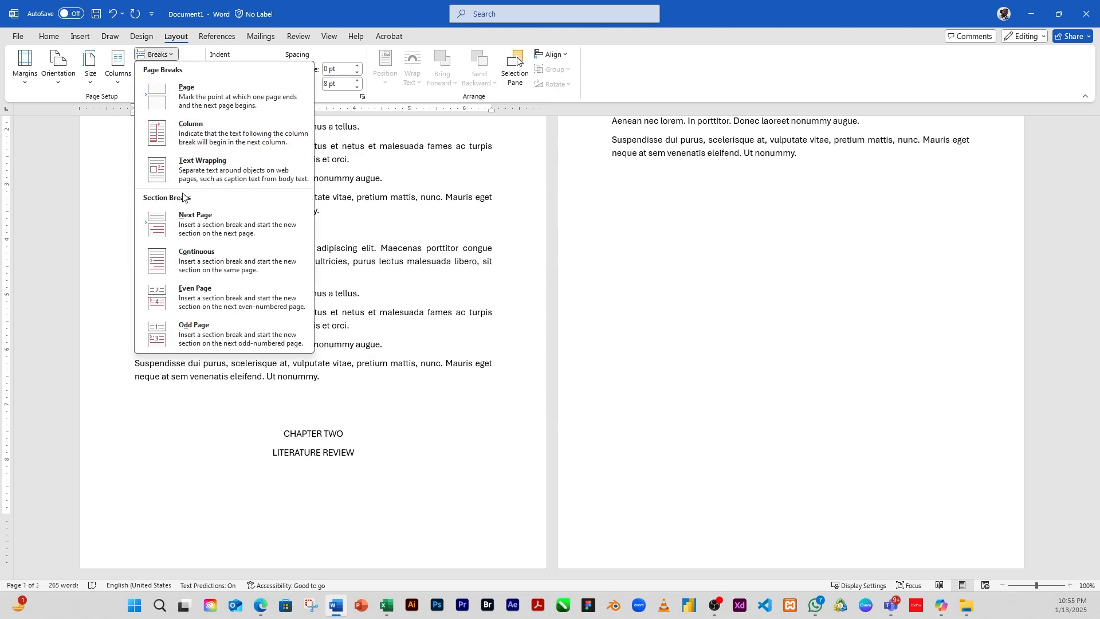
pyautogui.click(194, 95)
pyautogui.click(717, 322)
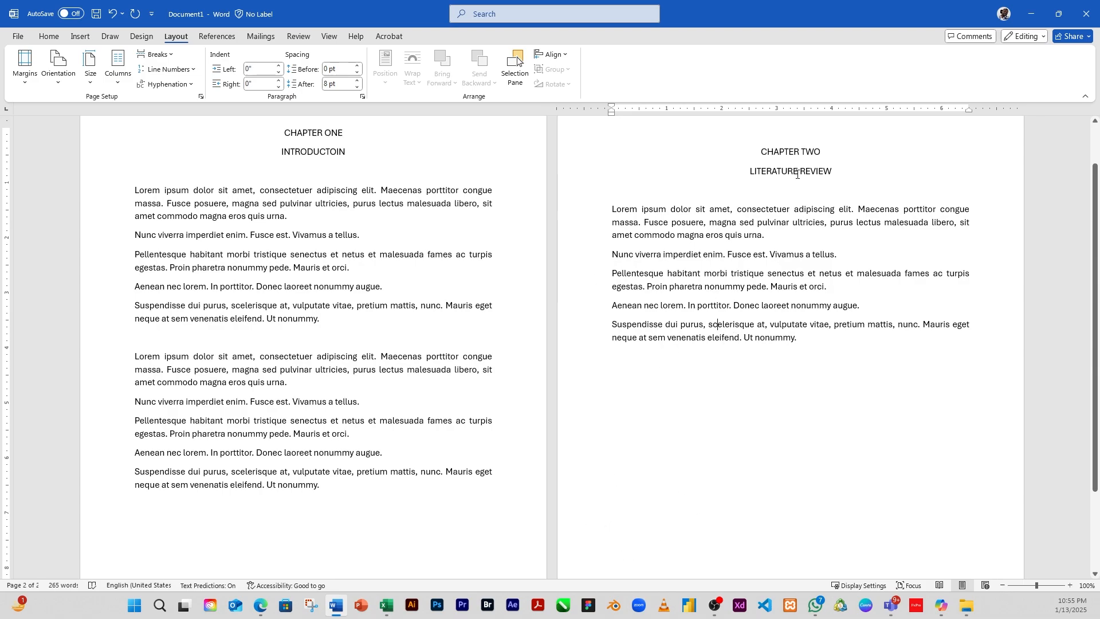
# Step: Delete the duplicate paragraphs on the first page, then undo the deletion
pyautogui.moveTo(293, 235); pyautogui.dragTo(365, 422)
pyautogui.click(396, 409)
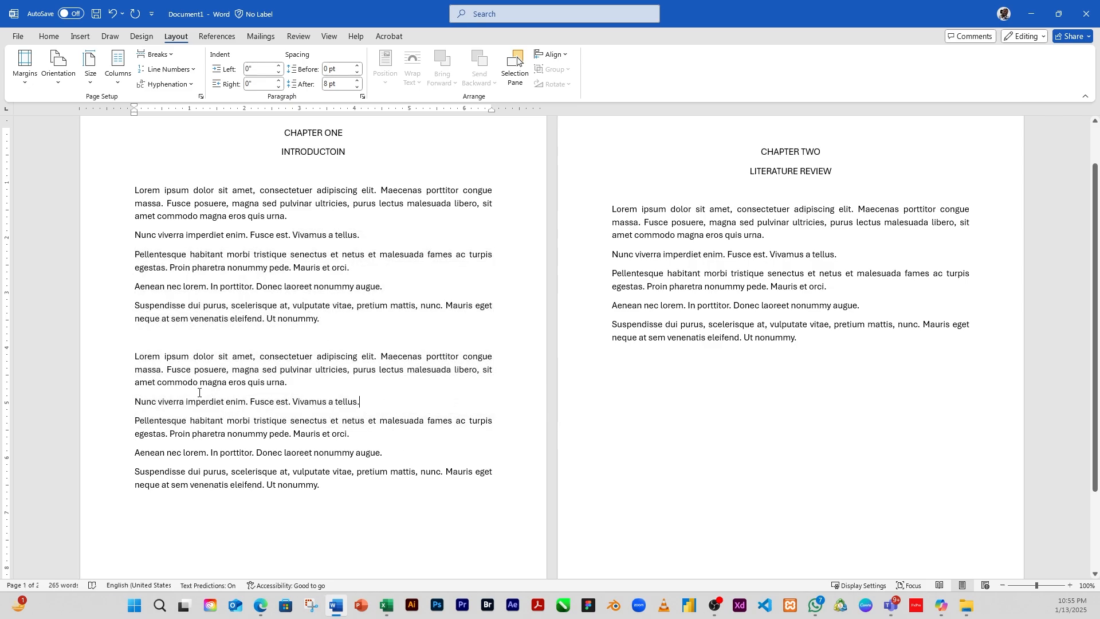
pyautogui.moveTo(135, 357); pyautogui.dragTo(320, 488)
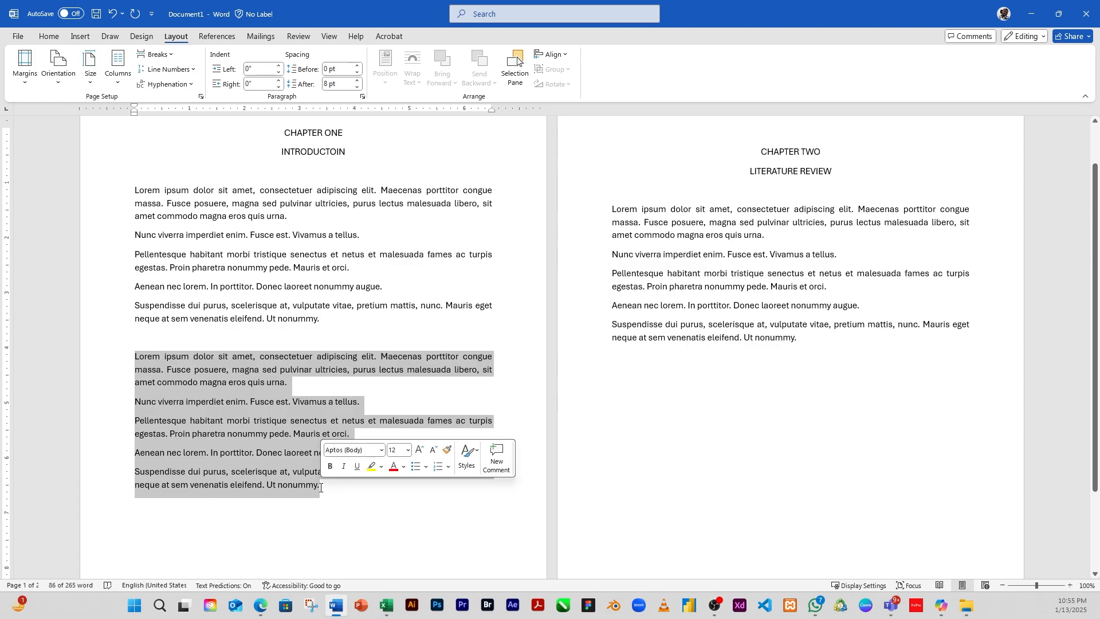
pyautogui.press('BackSpace')
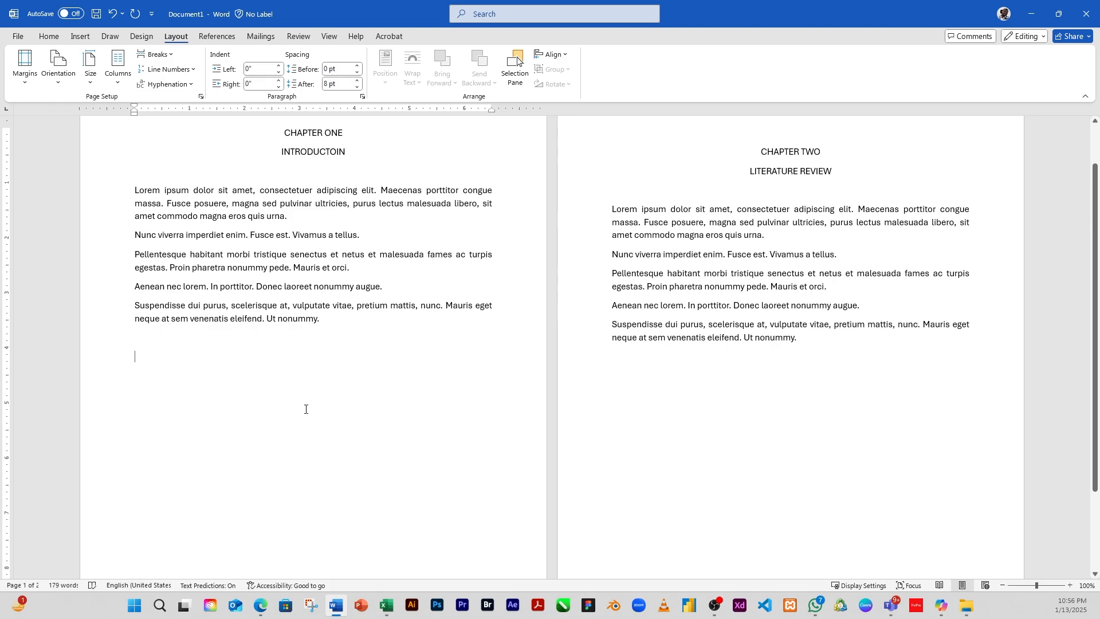
pyautogui.hotkey('ctrl', 'z')
pyautogui.click(353, 328)
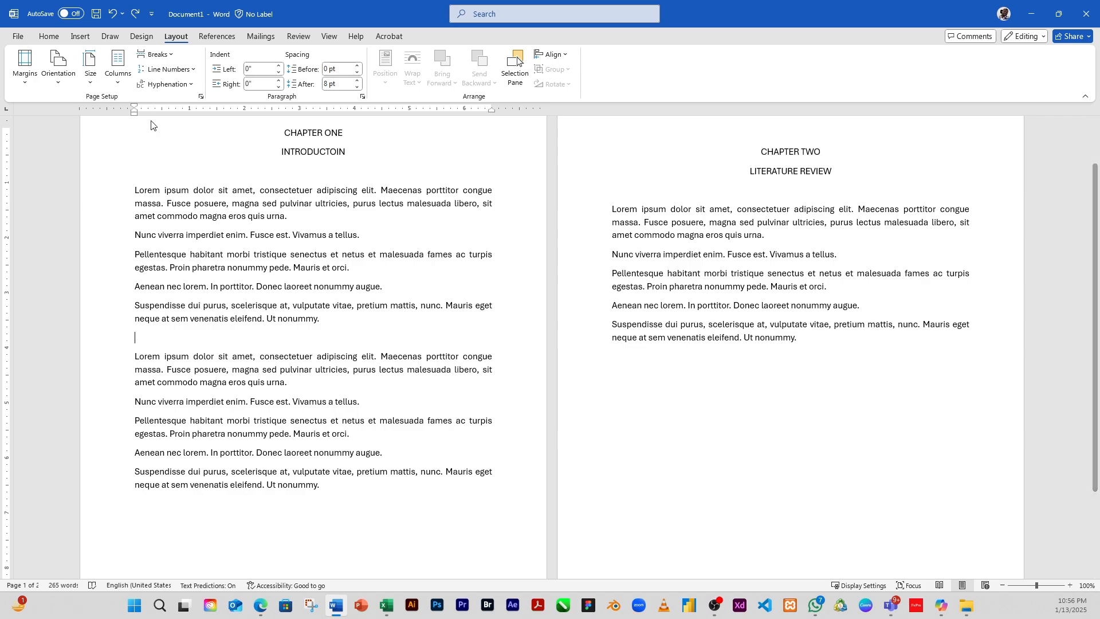
# Step: Add a blank line after chapter one's text and insert a page break there so the duplicate paragraphs start a new page
pyautogui.press('Return')
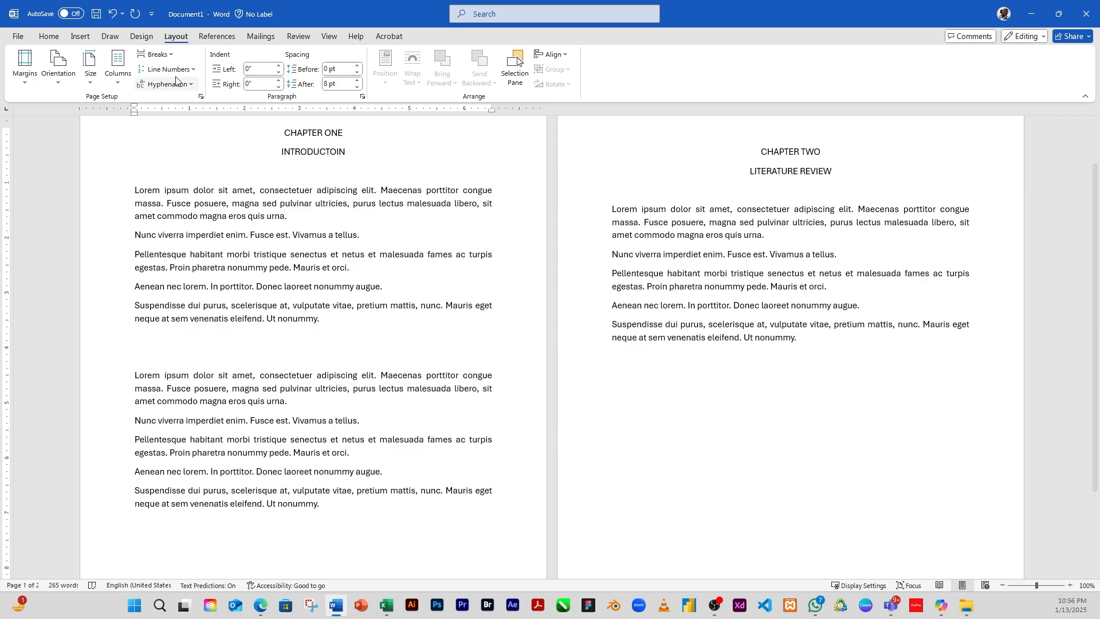
pyautogui.click(163, 54)
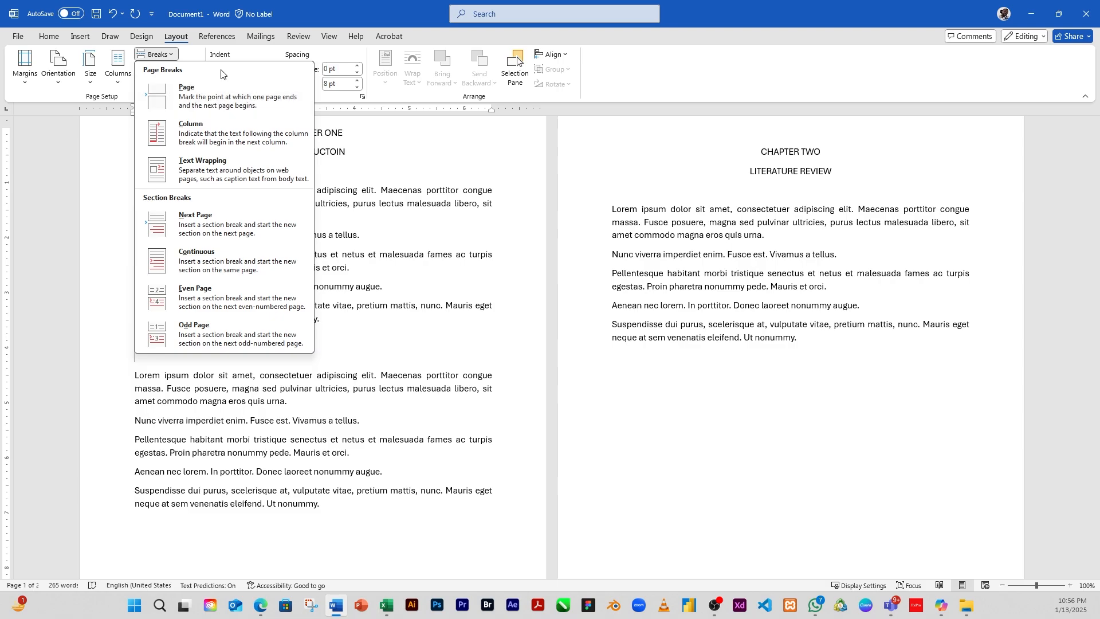
pyautogui.click(206, 99)
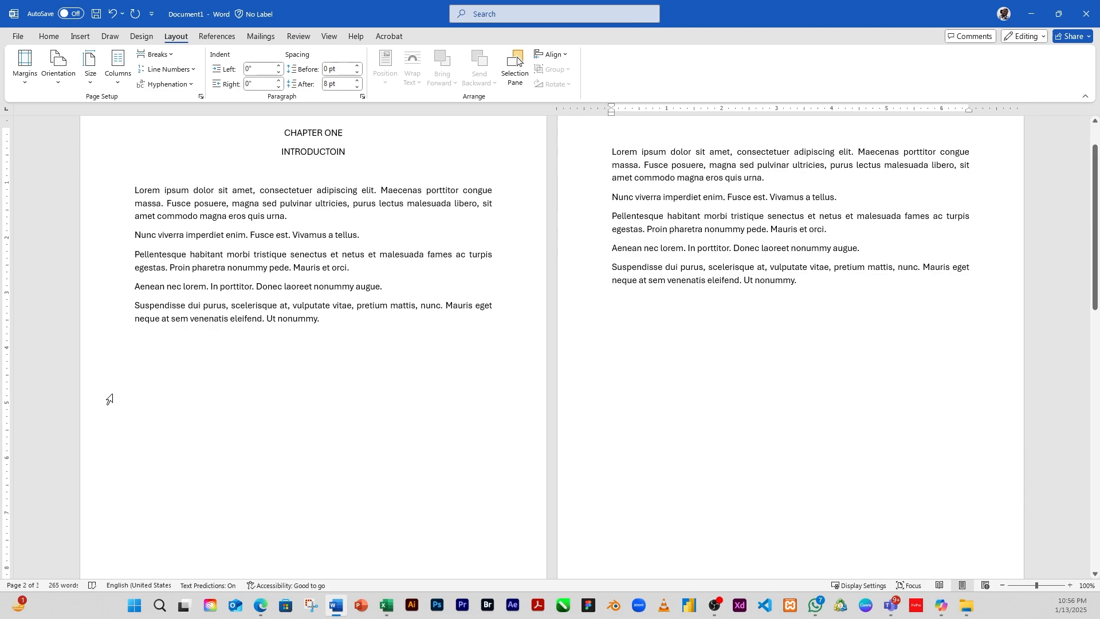
pyautogui.click(176, 353)
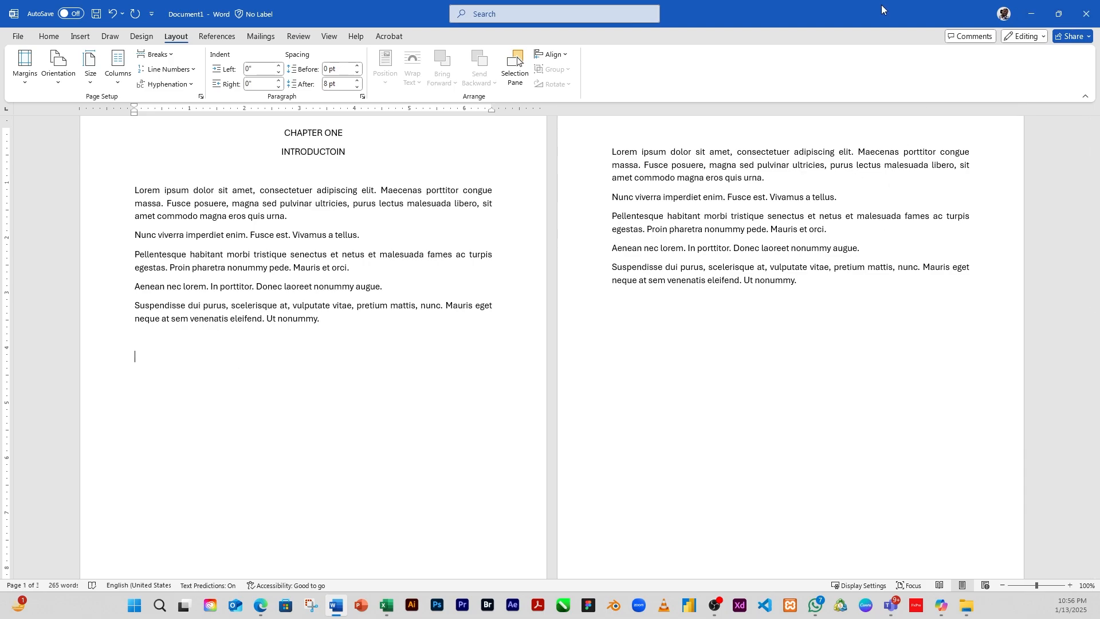
# Step: Switch to the Excel workbook and resize the Paper chart smaller from its top-right corner
pyautogui.click(1032, 13)
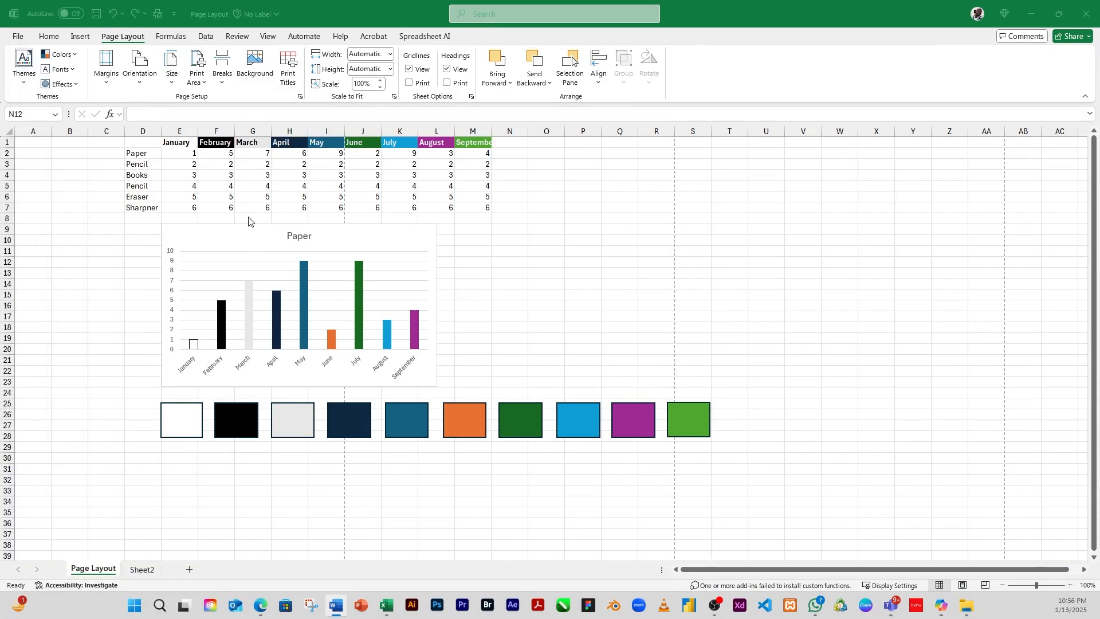
pyautogui.click(209, 207)
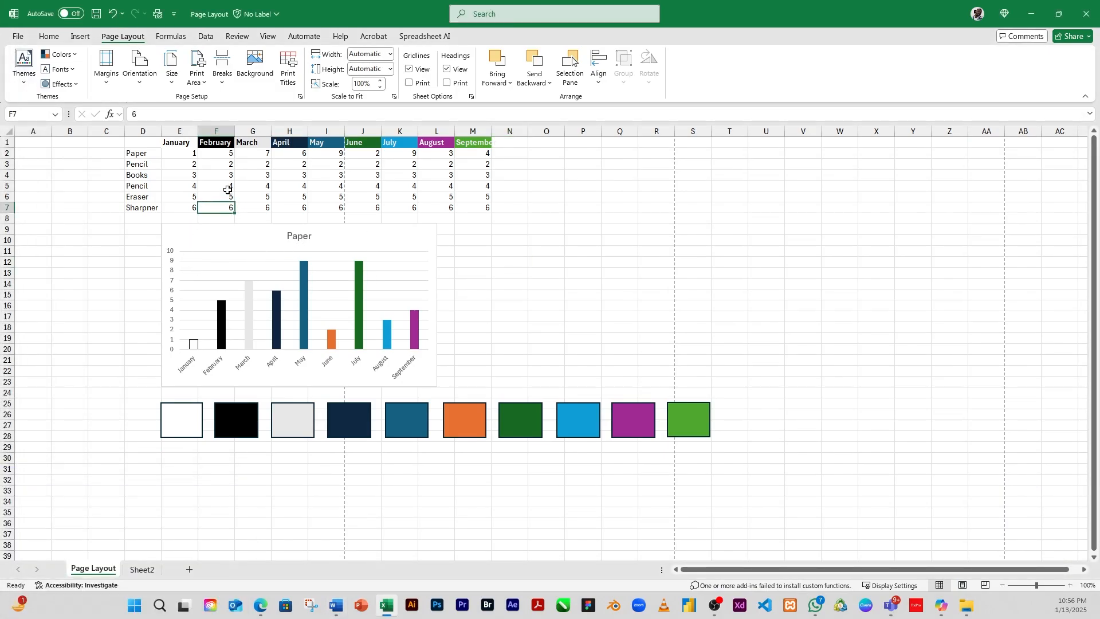
pyautogui.click(221, 165)
pyautogui.click(194, 218)
pyautogui.click(237, 276)
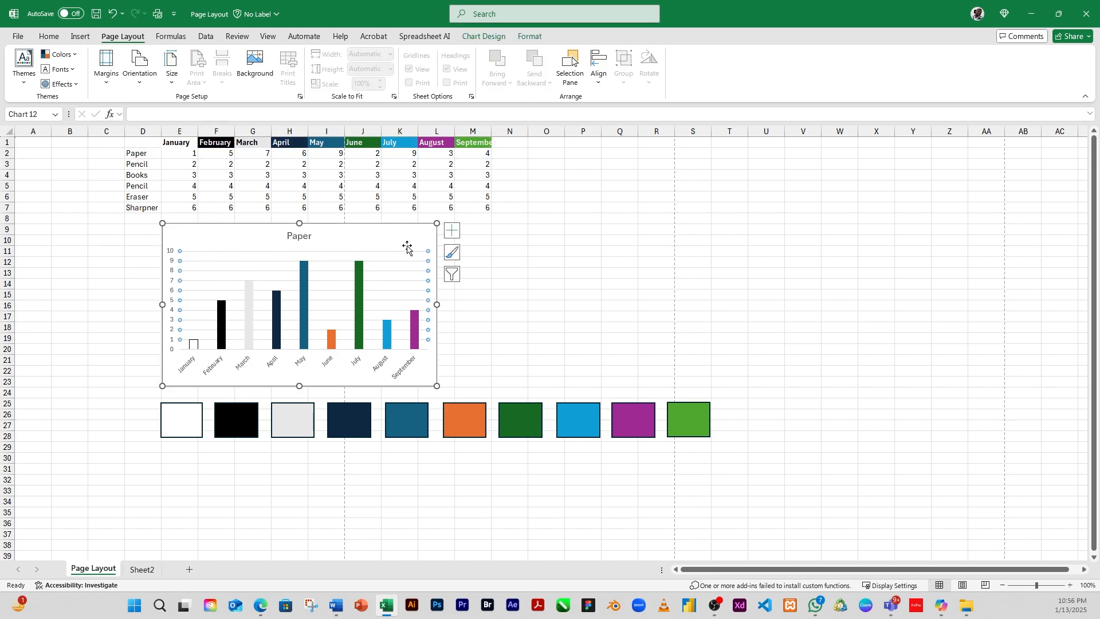
pyautogui.moveTo(437, 223); pyautogui.dragTo(390, 258)
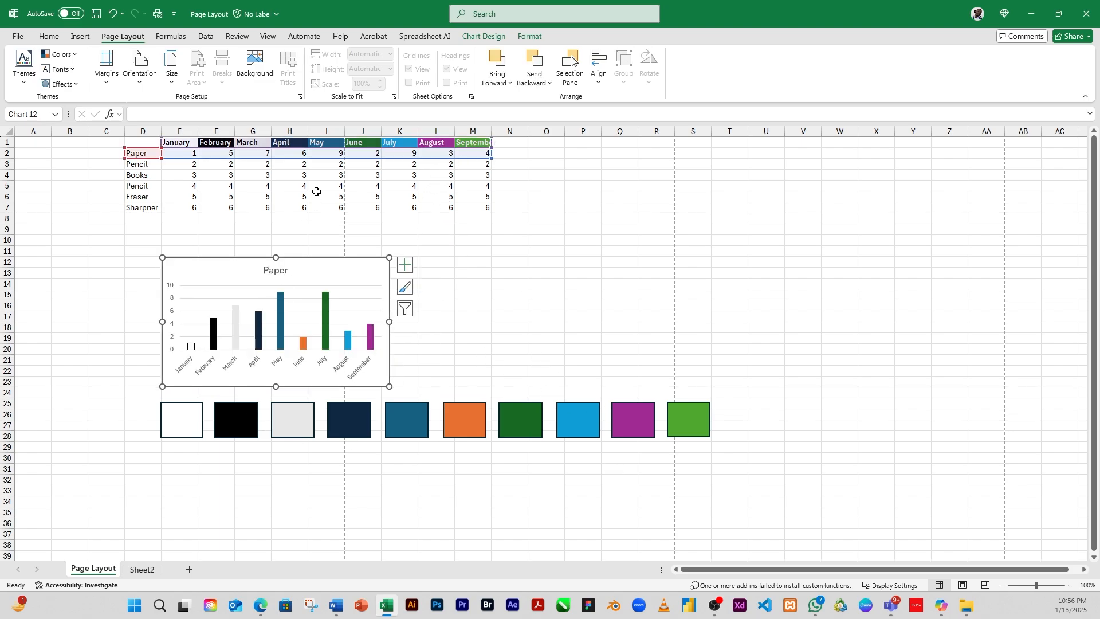
pyautogui.click(328, 229)
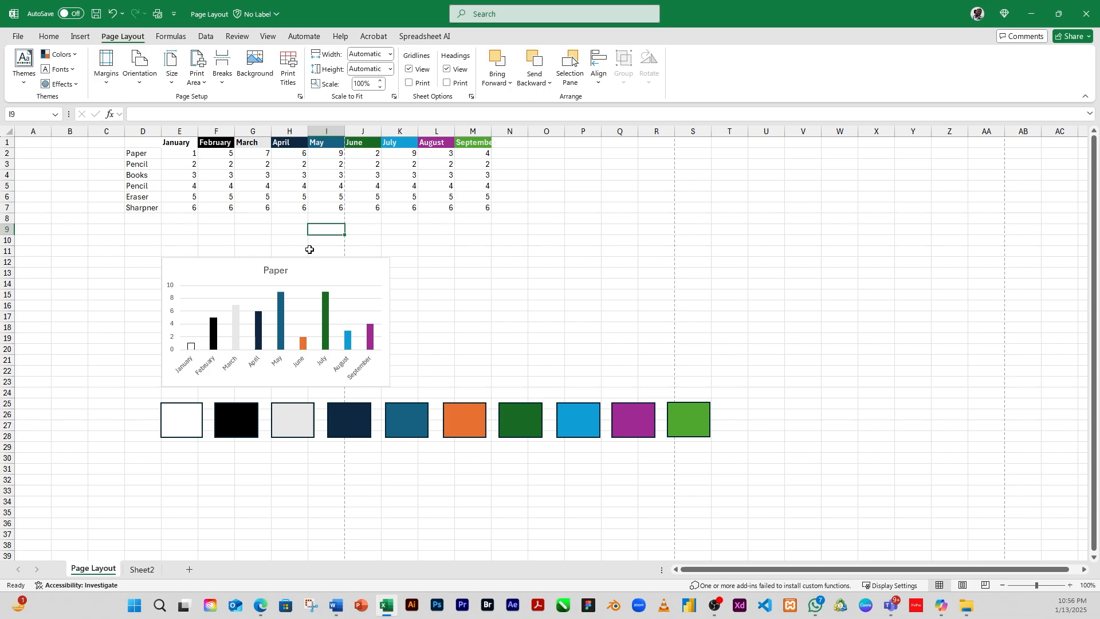
# Step: Delete the empty columns A to C so the table starts in column A
pyautogui.click(964, 586)
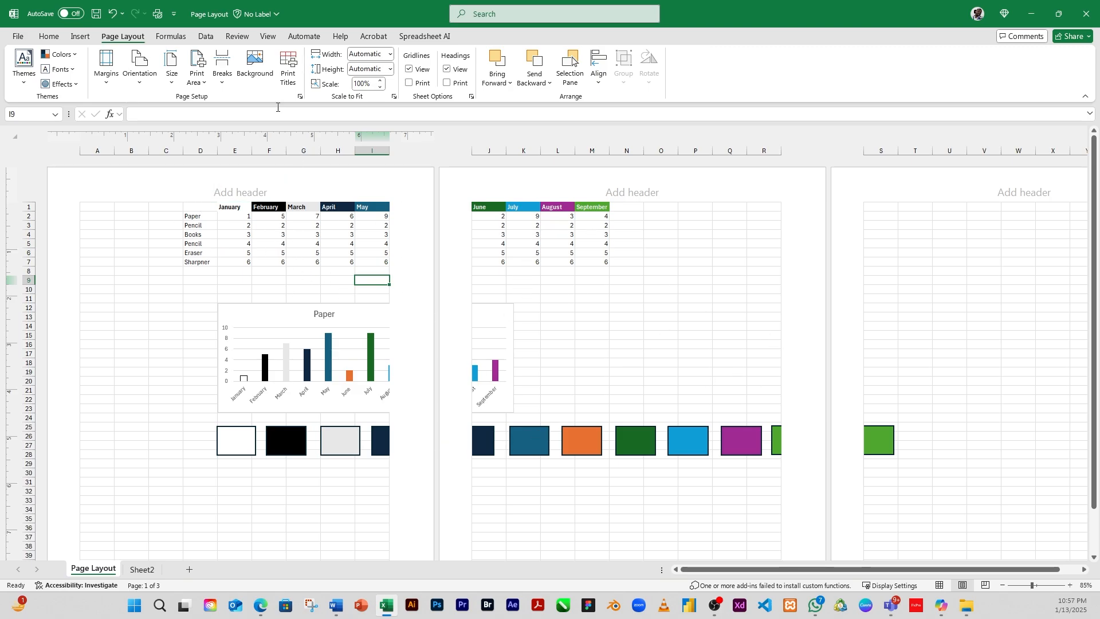
pyautogui.click(940, 586)
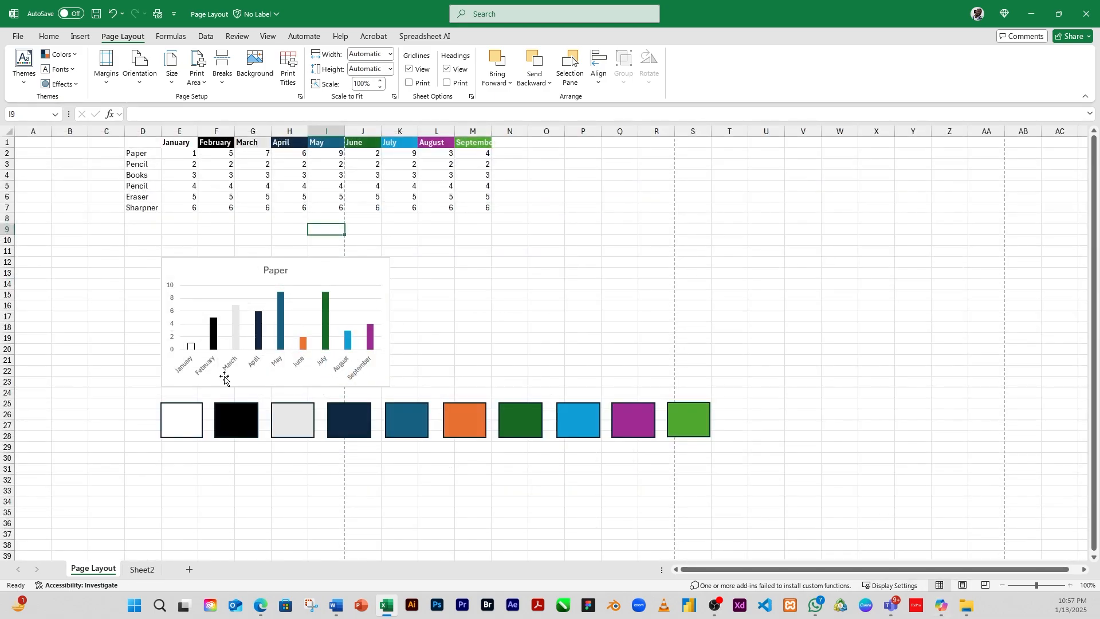
pyautogui.click(135, 253)
pyautogui.moveTo(29, 127); pyautogui.dragTo(106, 130)
pyautogui.rightClick(106, 131)
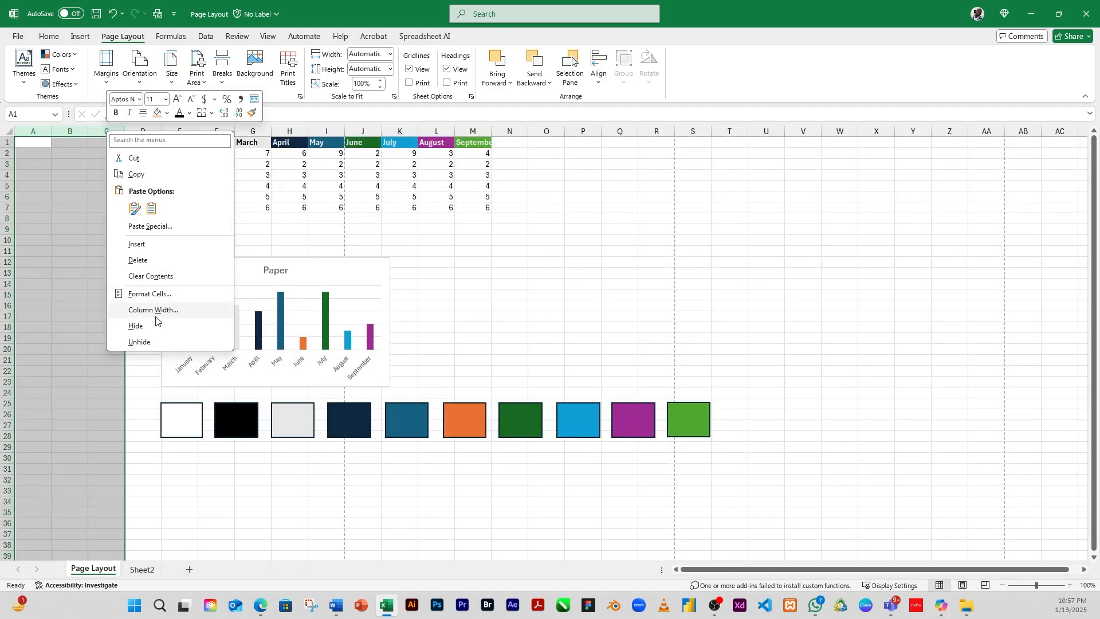
pyautogui.click(150, 260)
# Step: Insert a page break above row 10 in Page Layout view so the chart moves to a new page
pyautogui.click(480, 318)
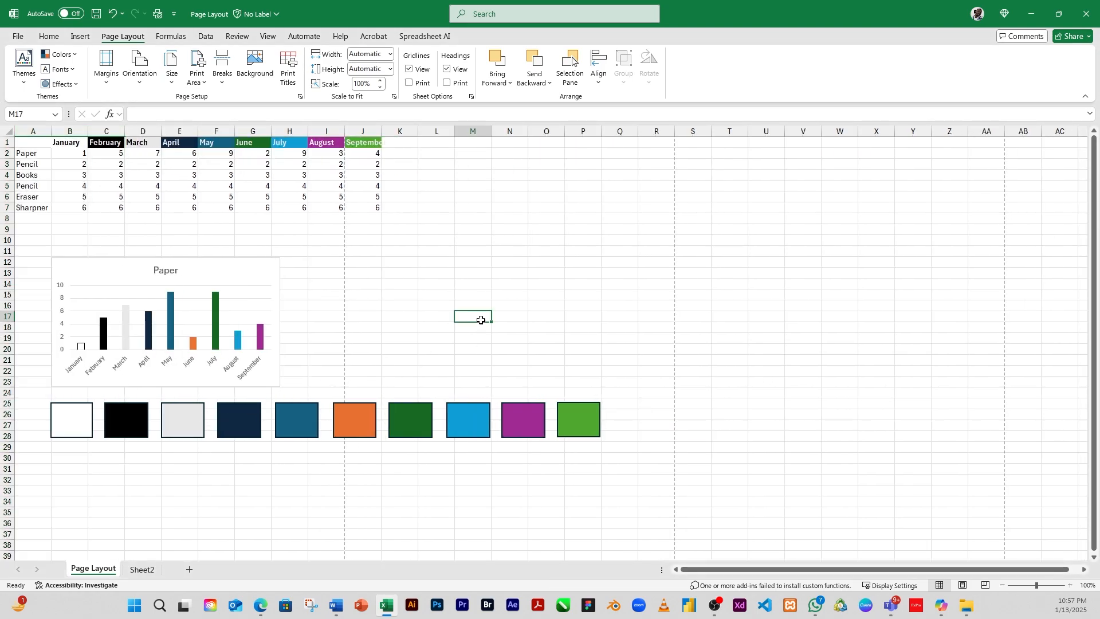
pyautogui.click(341, 308)
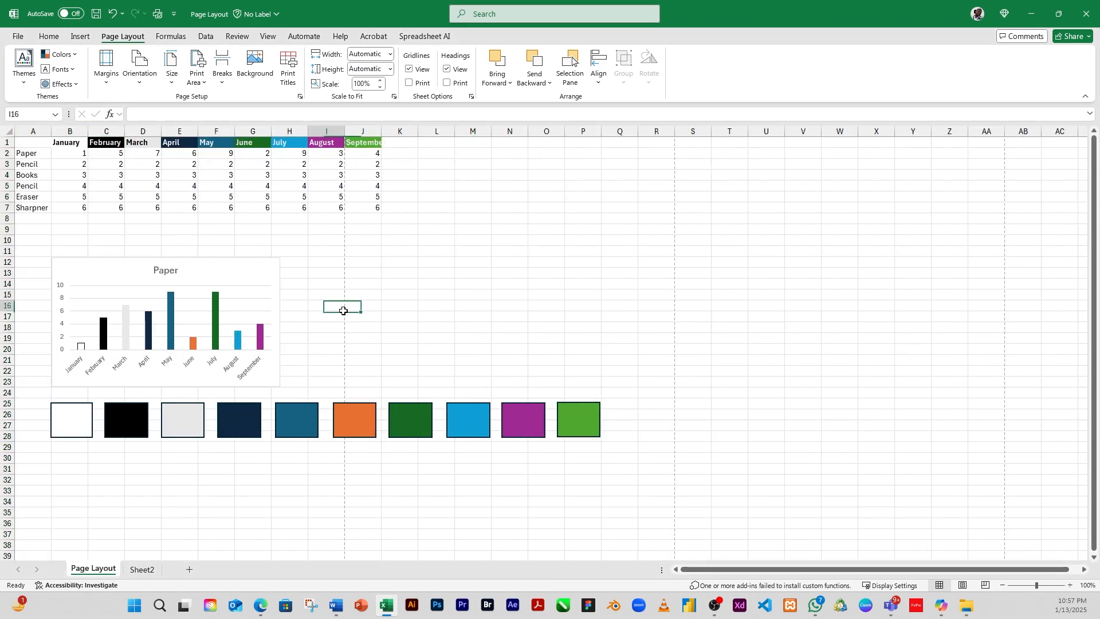
pyautogui.click(386, 324)
pyautogui.click(371, 253)
pyautogui.click(247, 296)
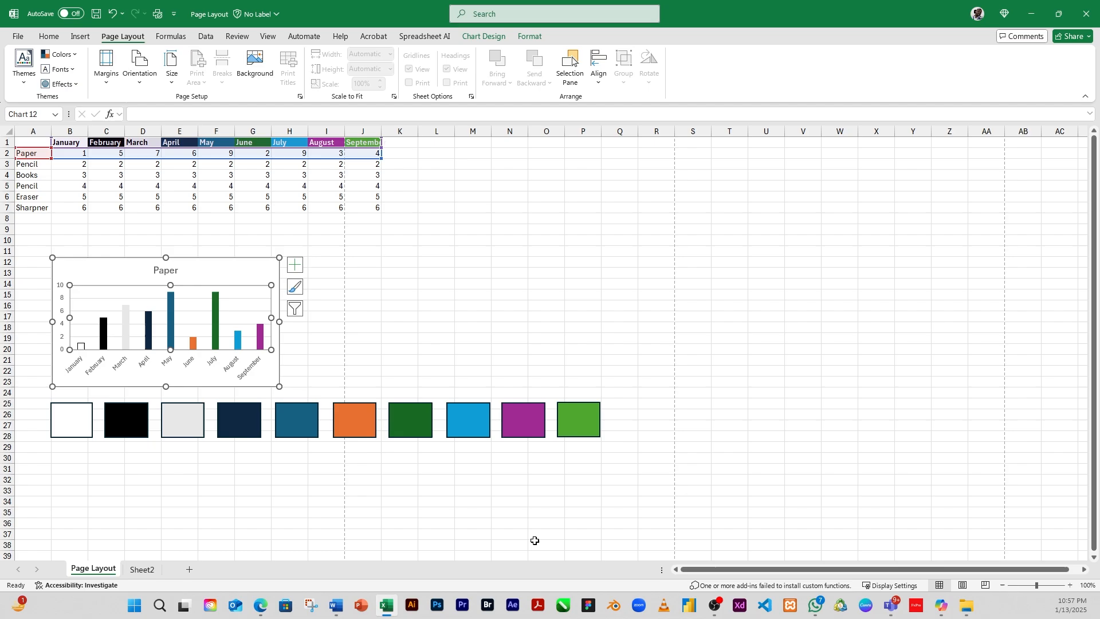
pyautogui.click(964, 585)
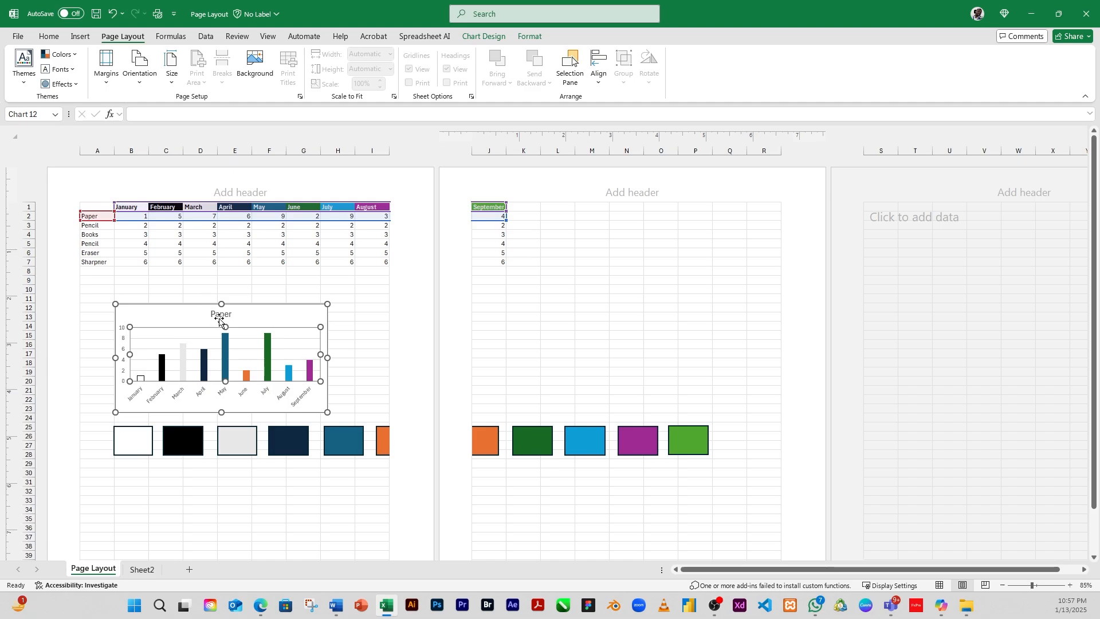
pyautogui.click(185, 294)
pyautogui.click(118, 290)
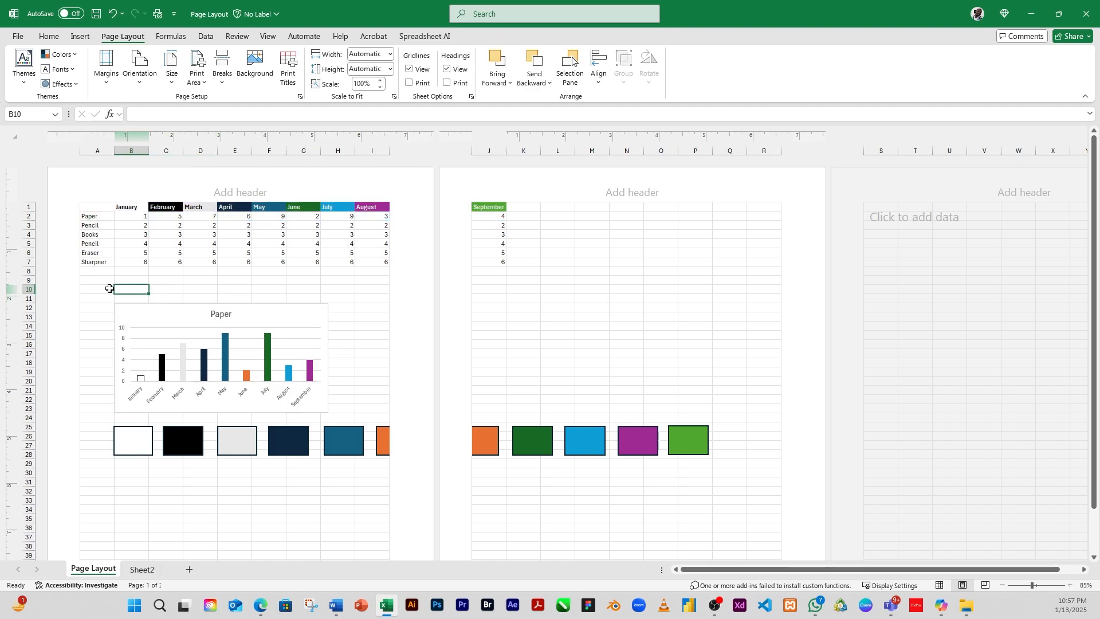
pyautogui.click(106, 293)
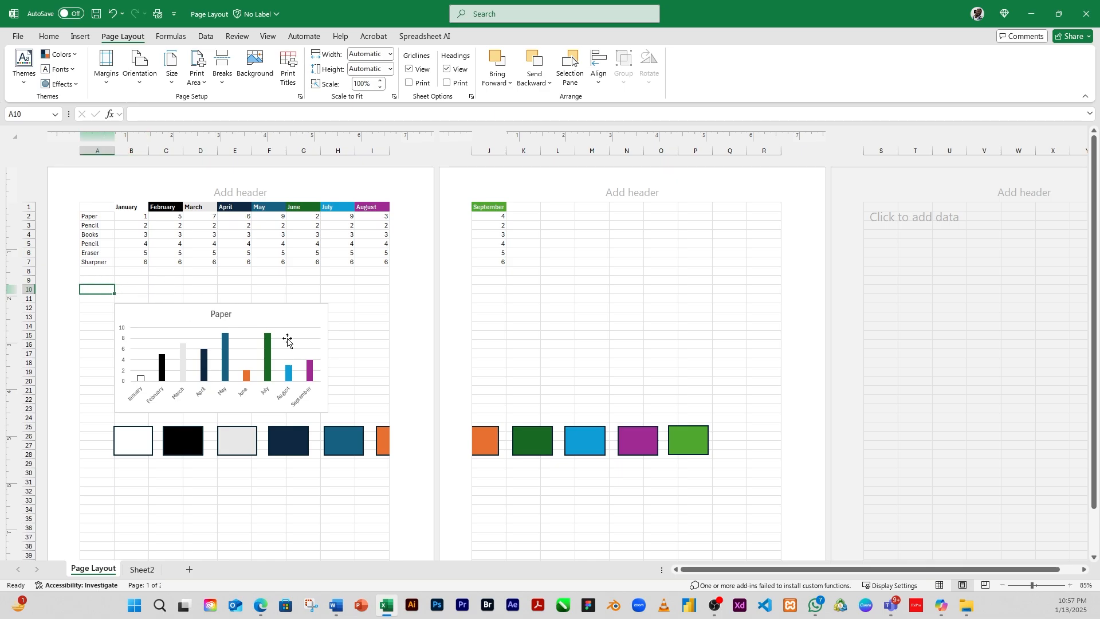
pyautogui.click(222, 77)
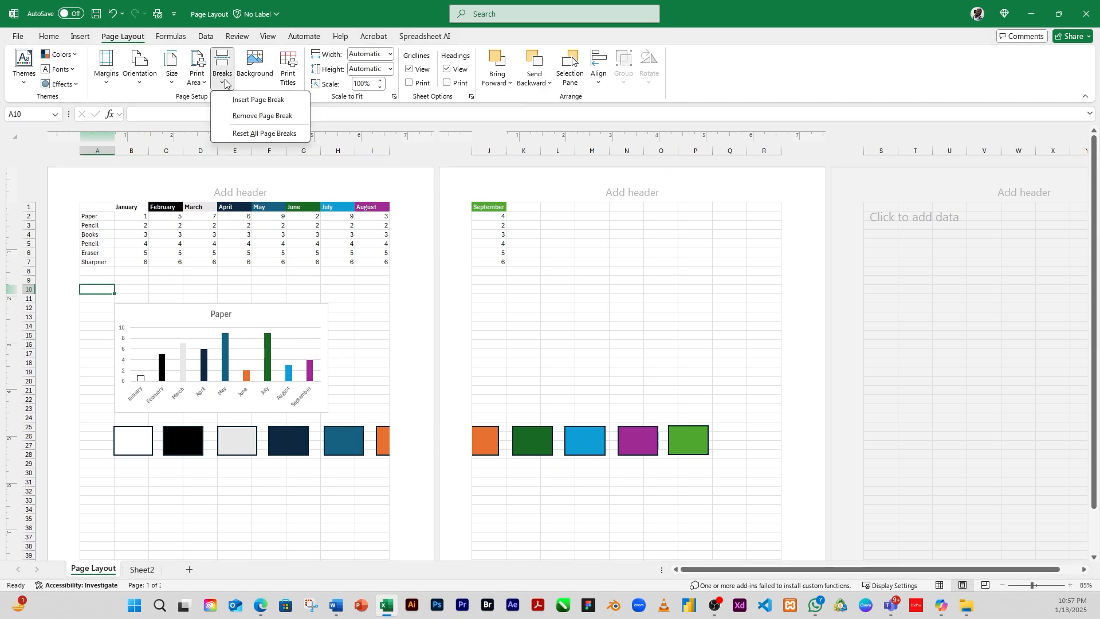
pyautogui.click(248, 99)
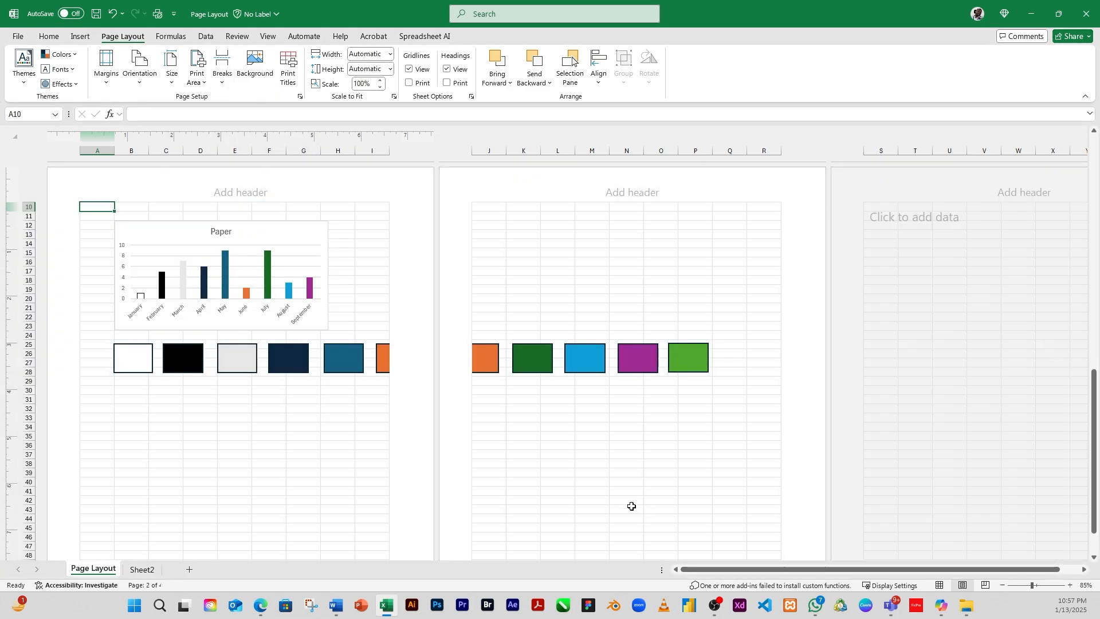
# Step: Scroll through the printed pages to examine where the page break splits the sheet, then return to Normal view
pyautogui.scroll(5, 331, 420)
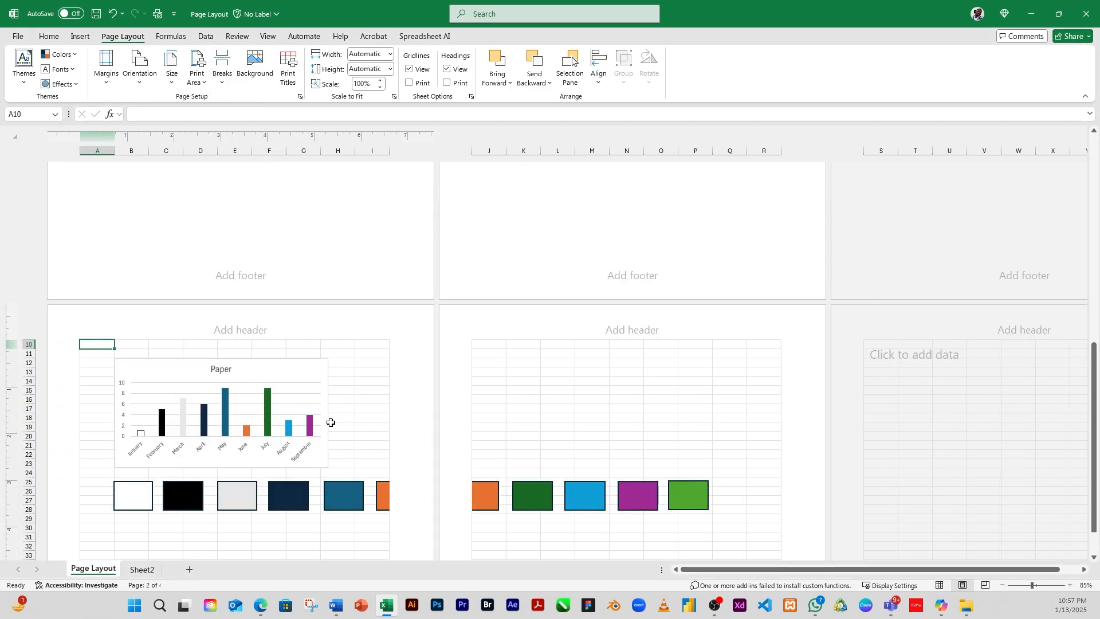
pyautogui.scroll(5, 338, 427)
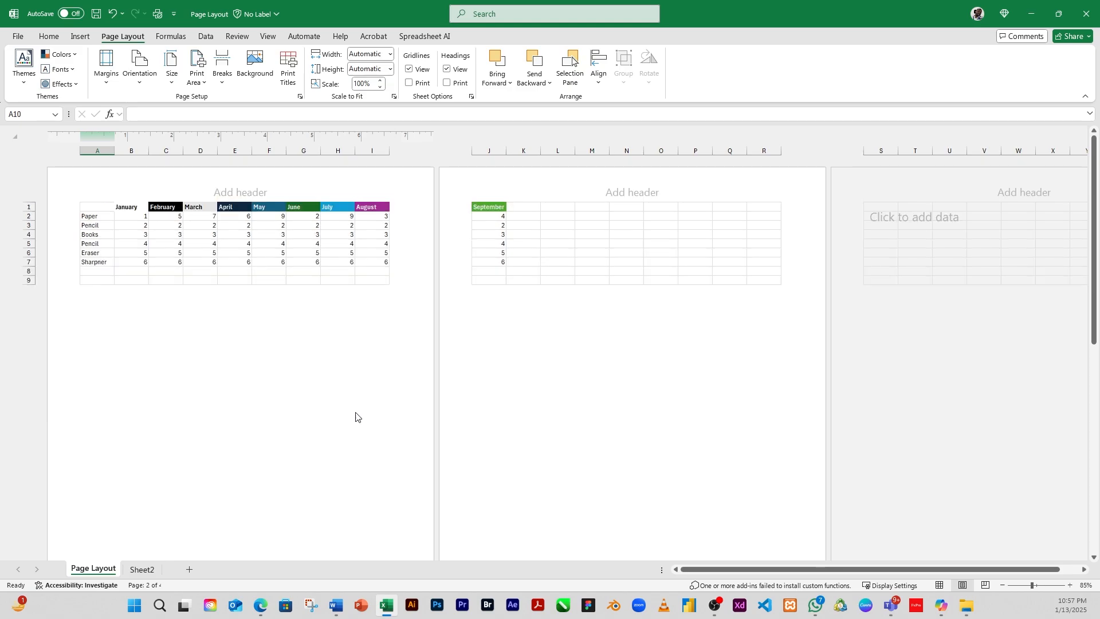
pyautogui.scroll(-10, 278, 337)
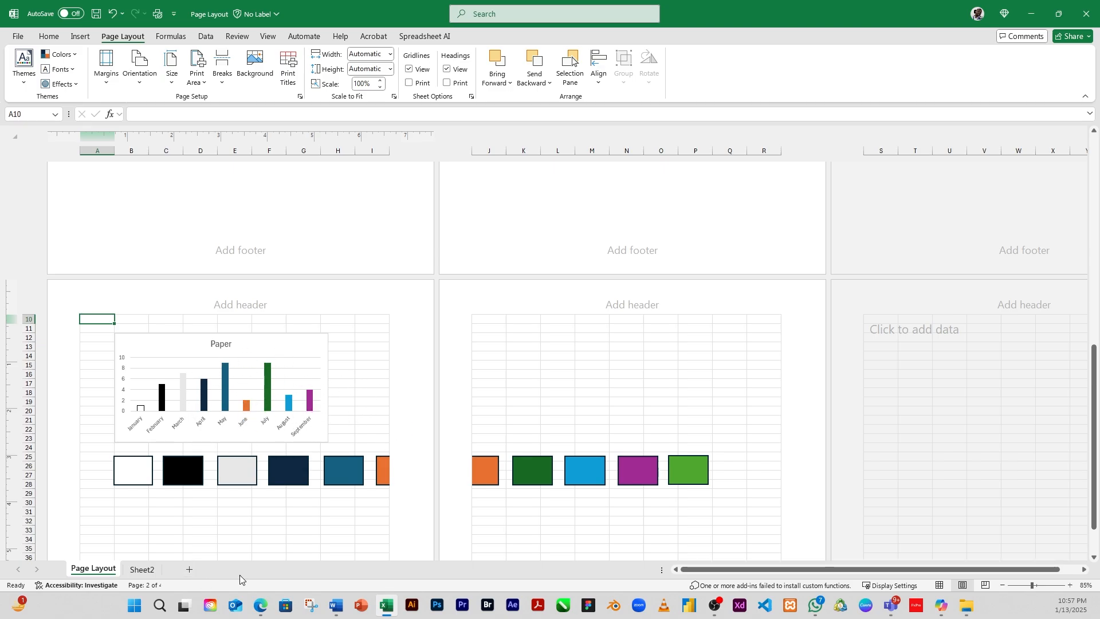
pyautogui.scroll(9, 266, 563)
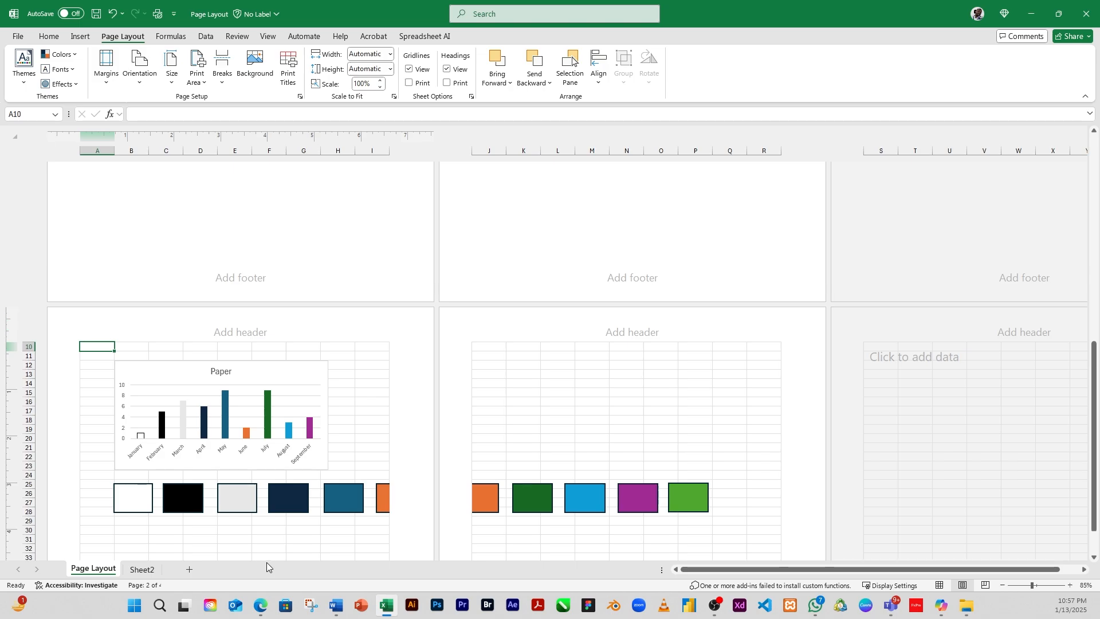
pyautogui.scroll(4, 283, 567)
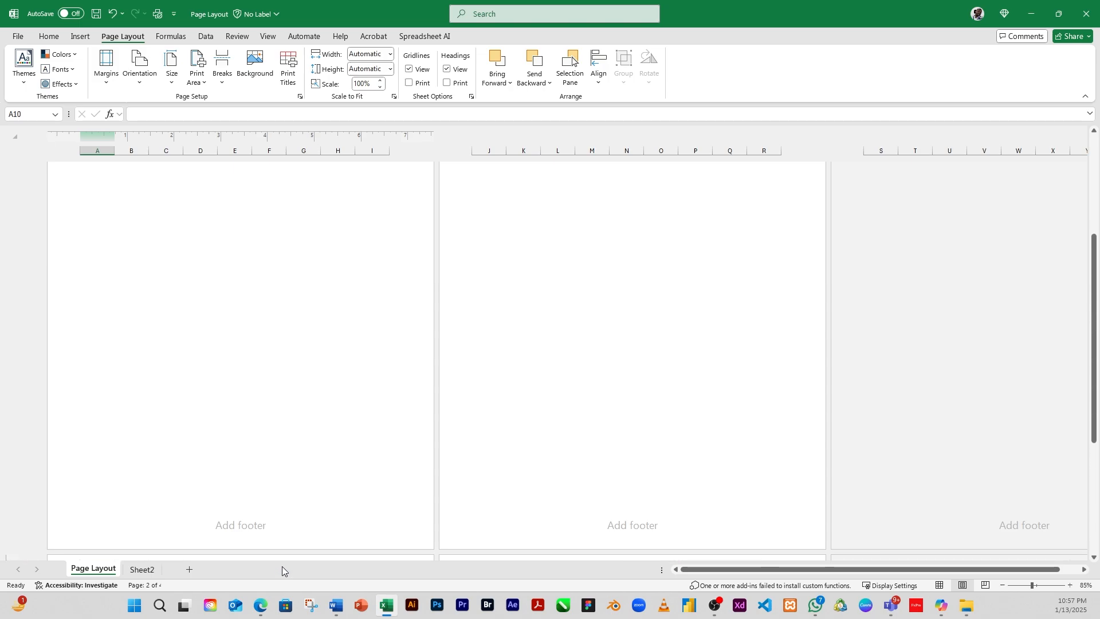
pyautogui.scroll(3, 277, 562)
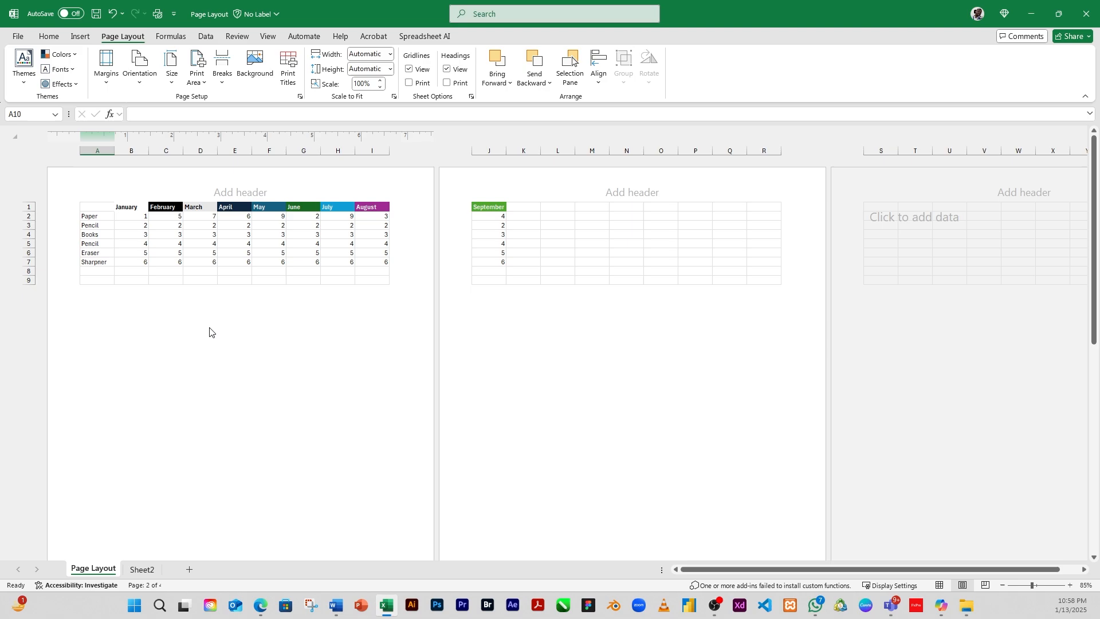
pyautogui.click(939, 585)
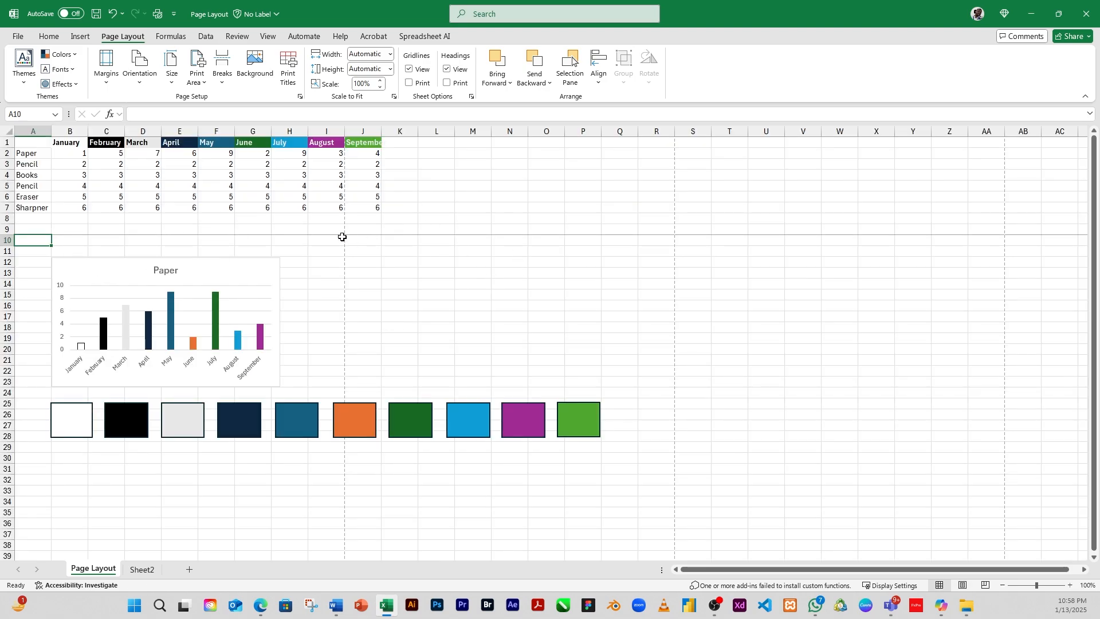
# Step: Move the block holding the chart and colour swatches down and right, then undo the move
pyautogui.moveTo(35, 147); pyautogui.dragTo(386, 204)
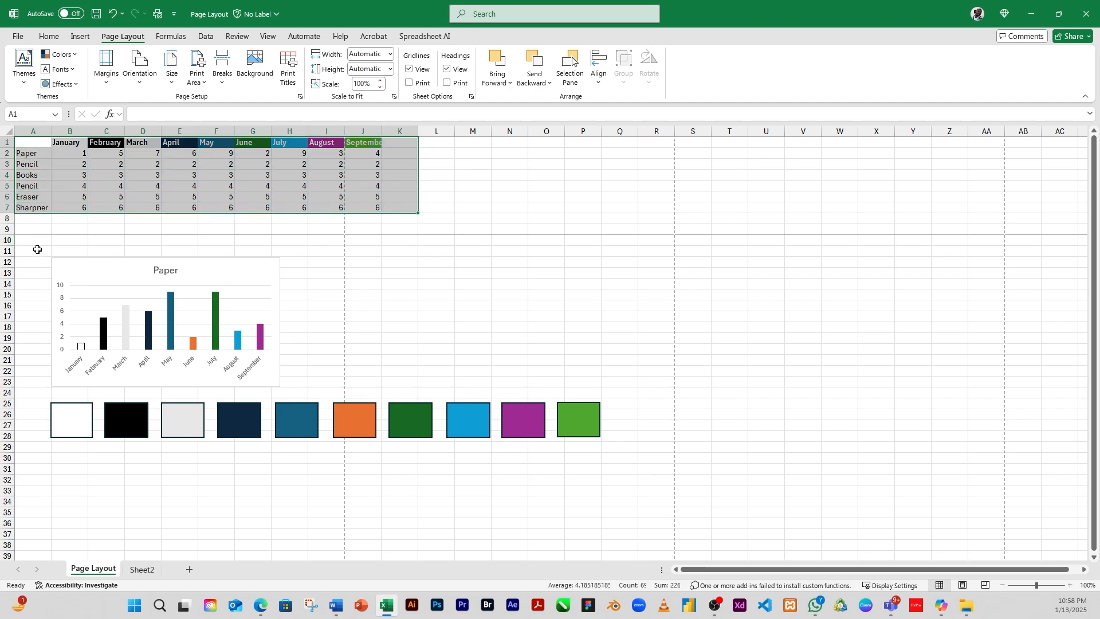
pyautogui.moveTo(36, 250); pyautogui.dragTo(634, 449)
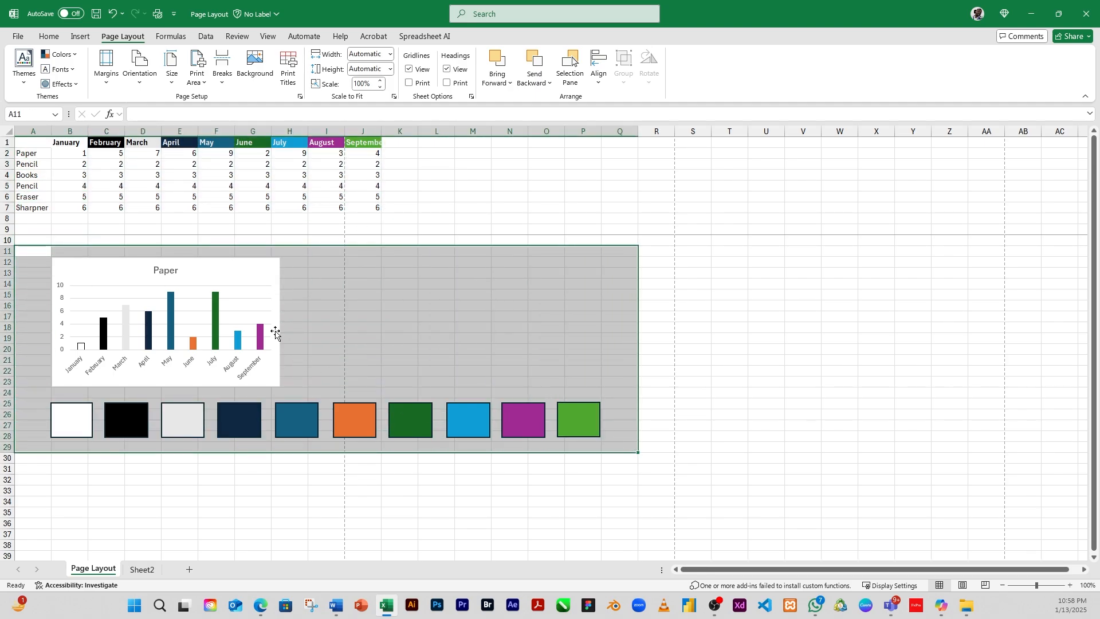
pyautogui.click(174, 259)
pyautogui.moveTo(120, 245); pyautogui.dragTo(217, 309)
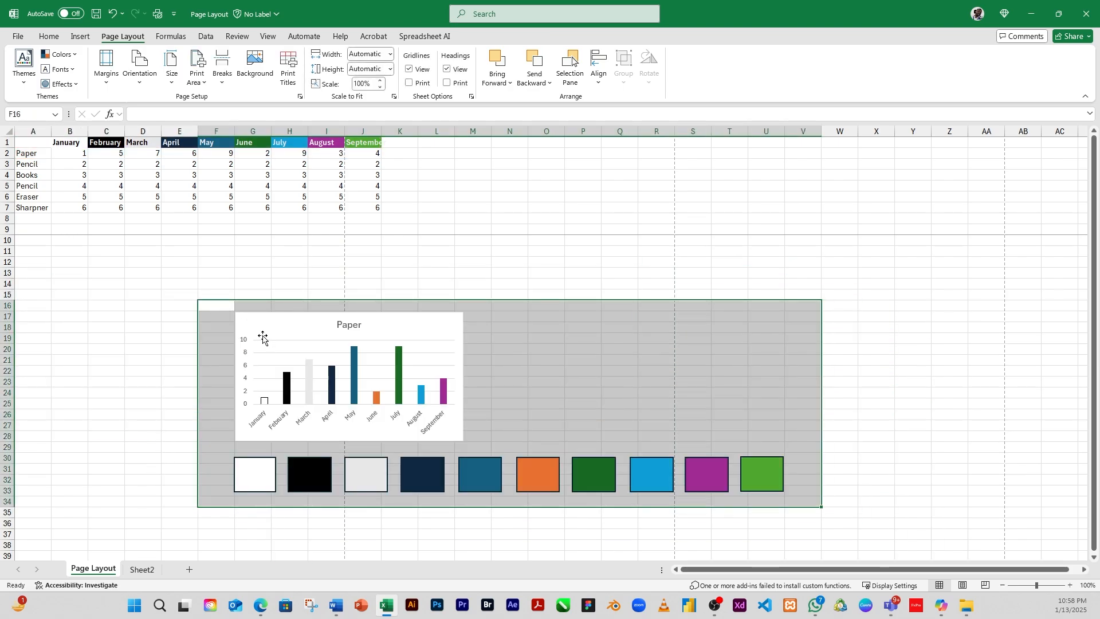
pyautogui.hotkey('ctrl', 'z')
# Step: Try to remove the page break between rows 9 and 10 from the selected row
pyautogui.click(35, 252)
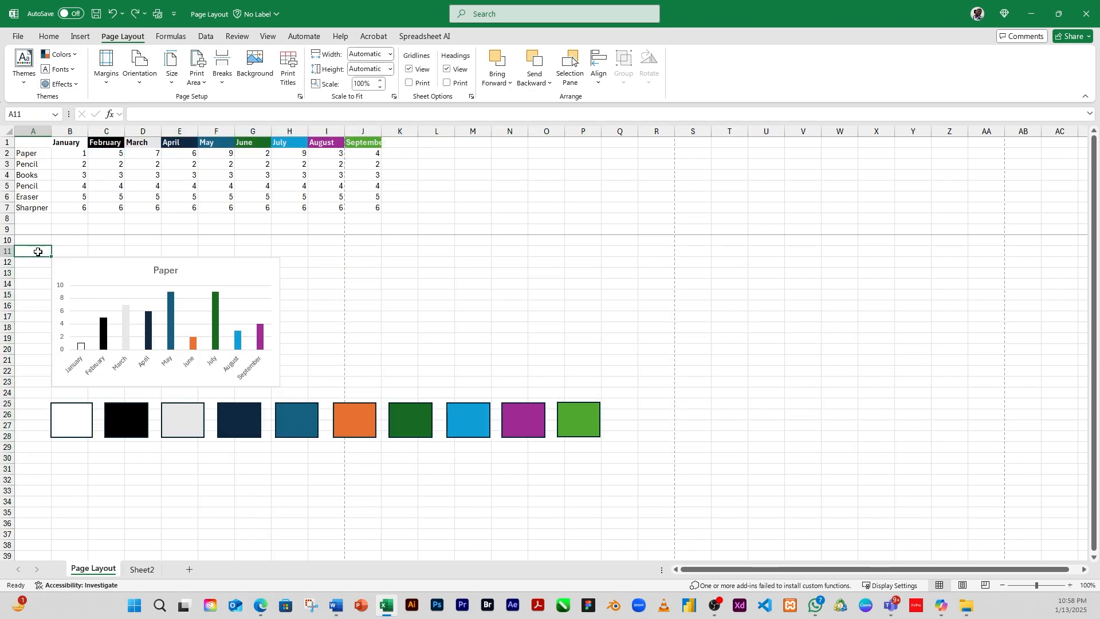
pyautogui.click(28, 241)
pyautogui.moveTo(45, 243); pyautogui.dragTo(331, 483)
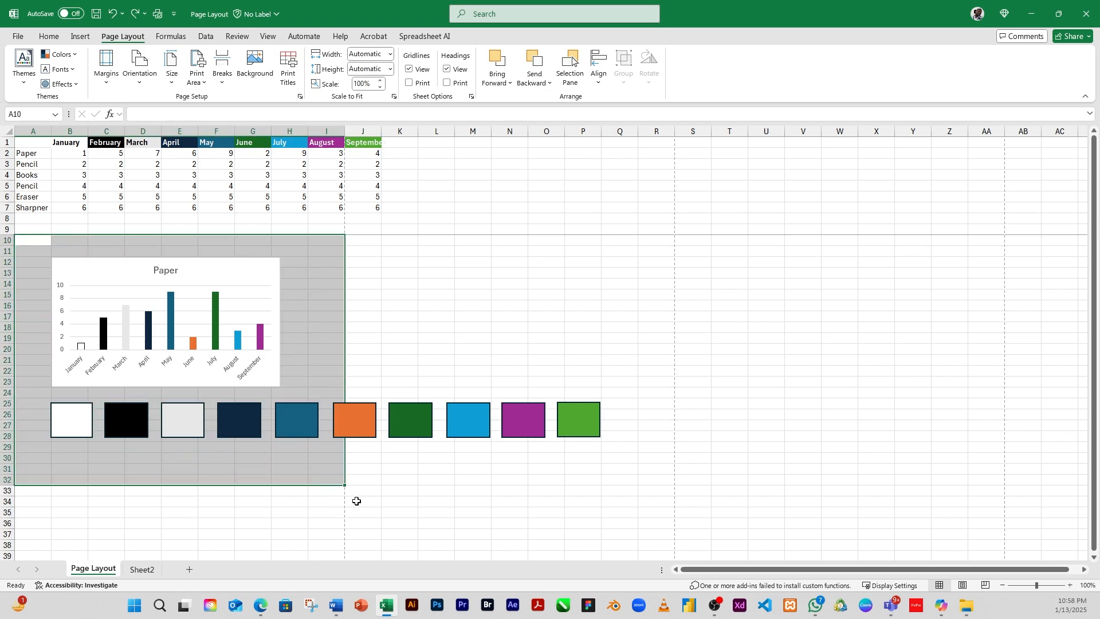
pyautogui.click(239, 184)
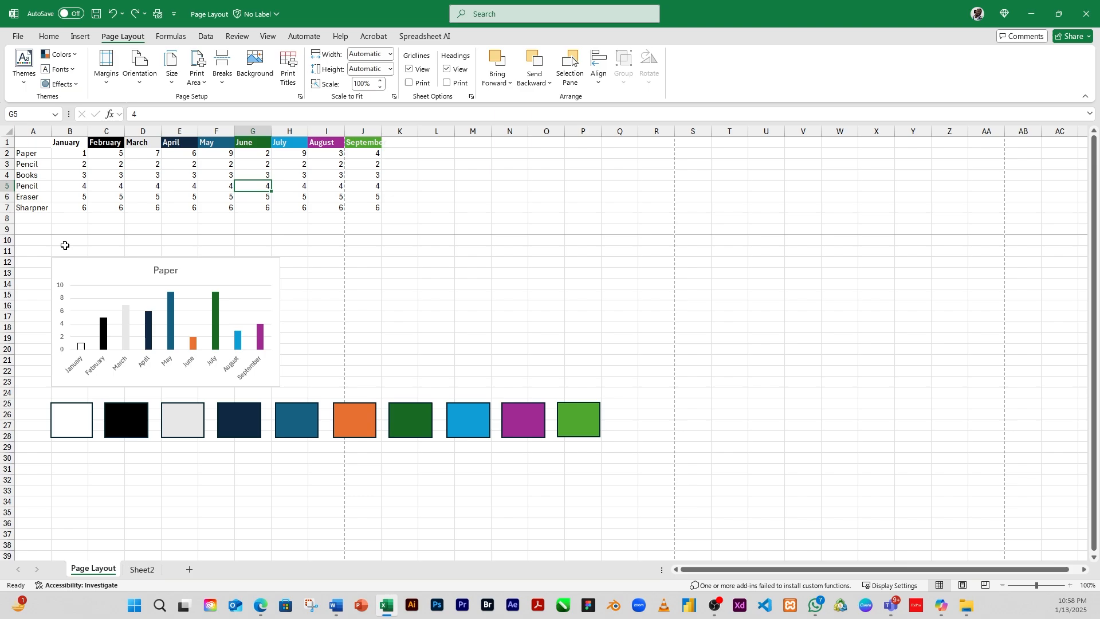
pyautogui.click(38, 227)
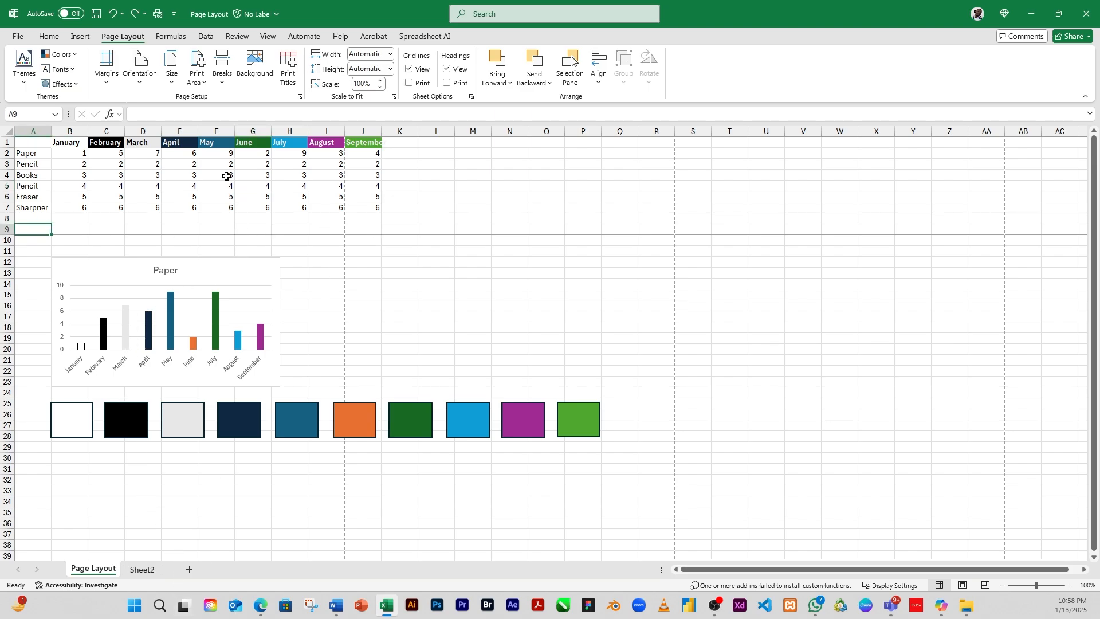
pyautogui.click(225, 84)
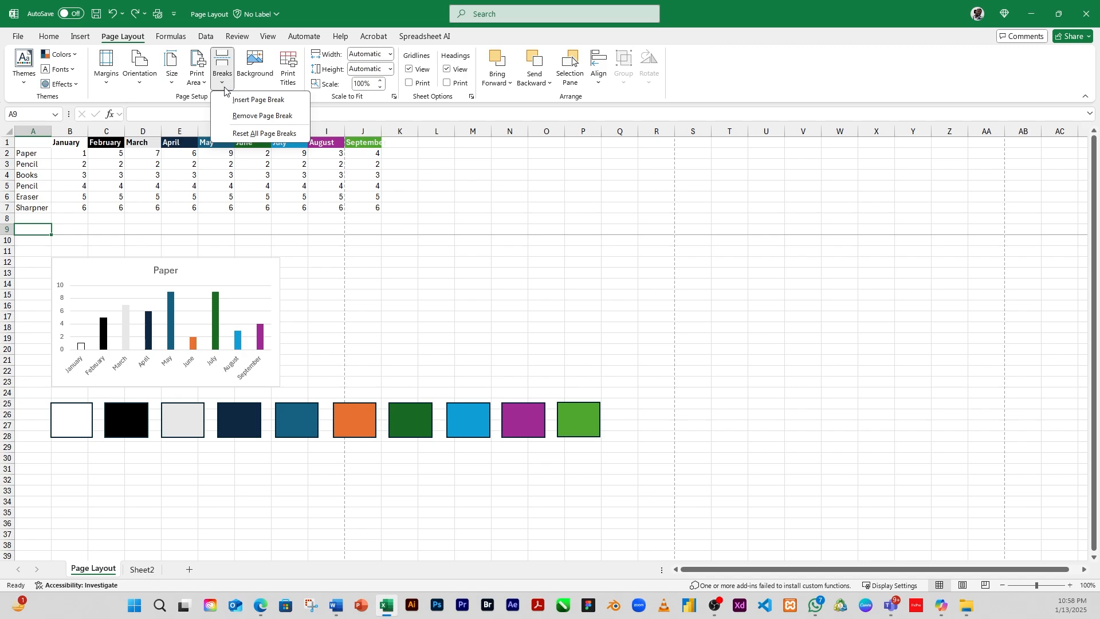
pyautogui.click(245, 119)
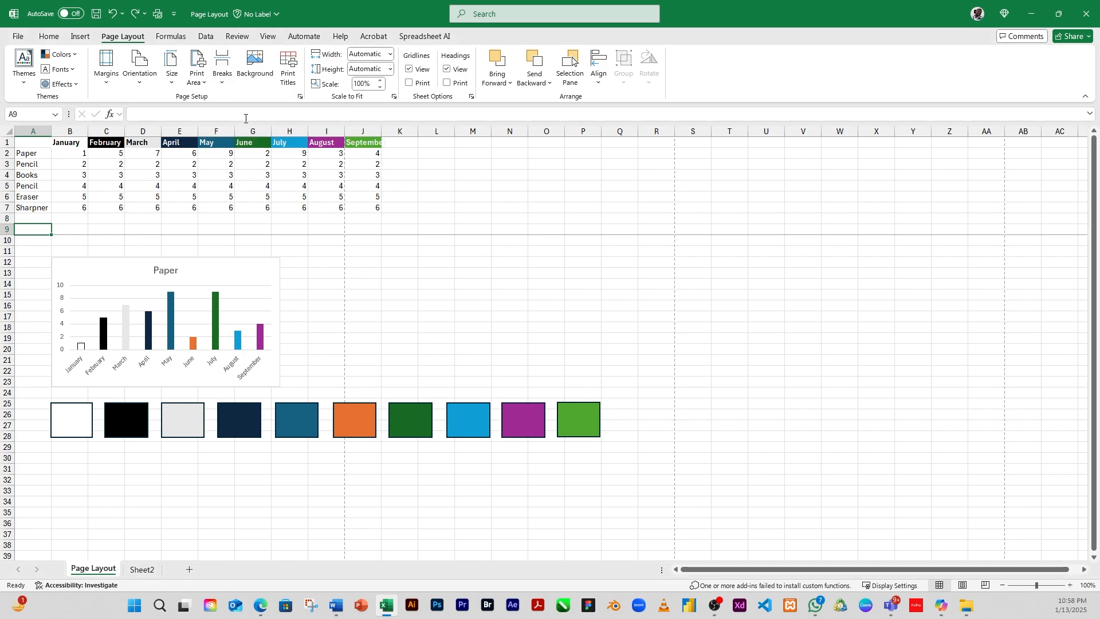
pyautogui.click(6, 229)
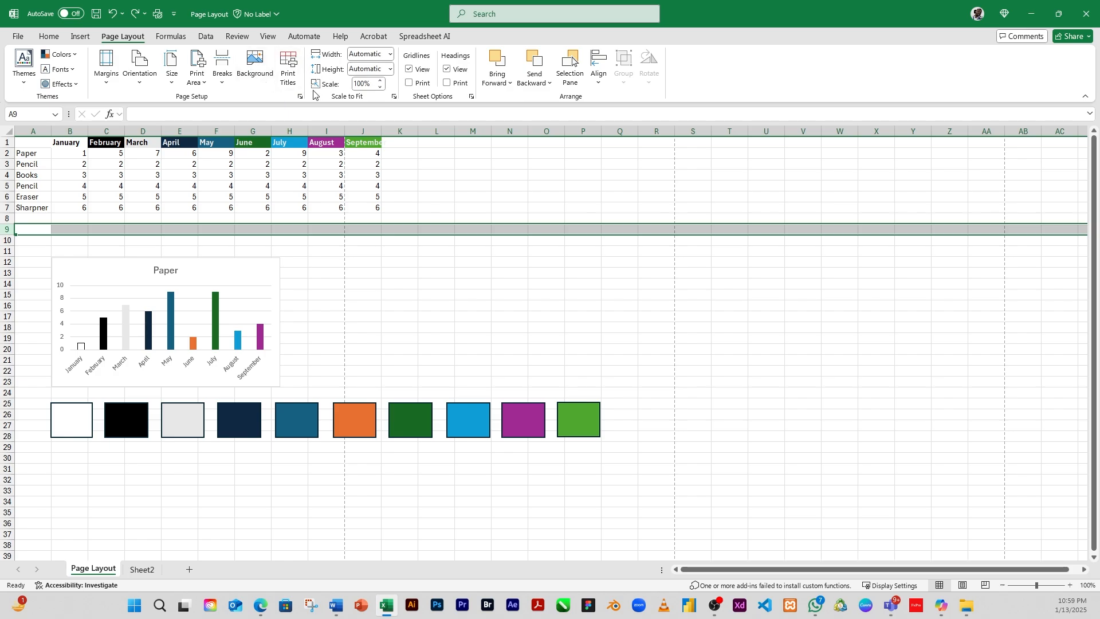
pyautogui.click(223, 80)
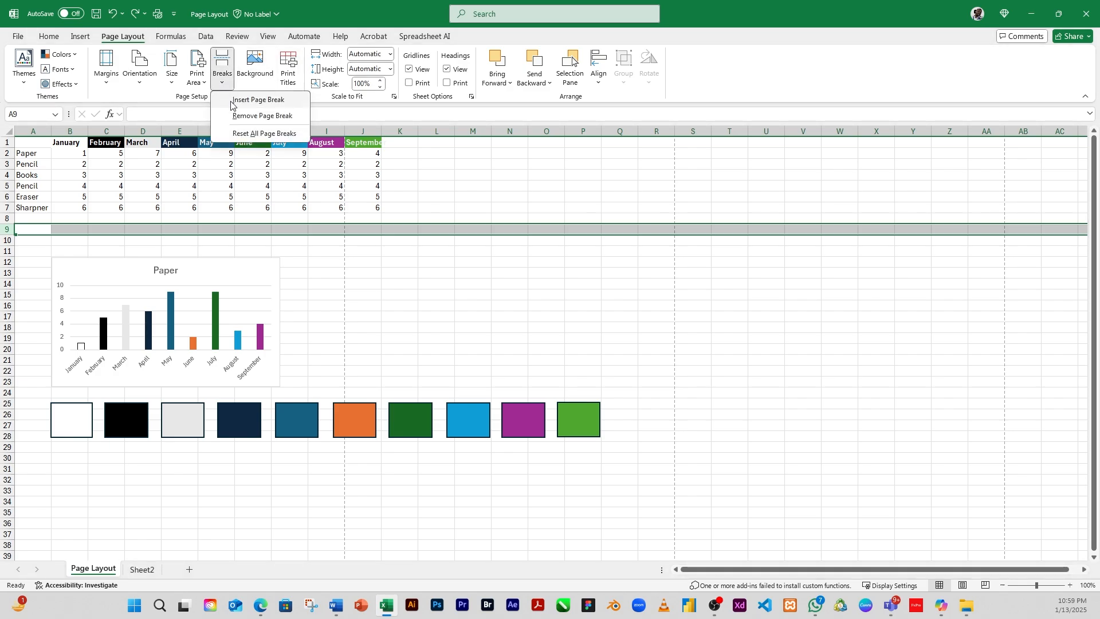
pyautogui.click(252, 116)
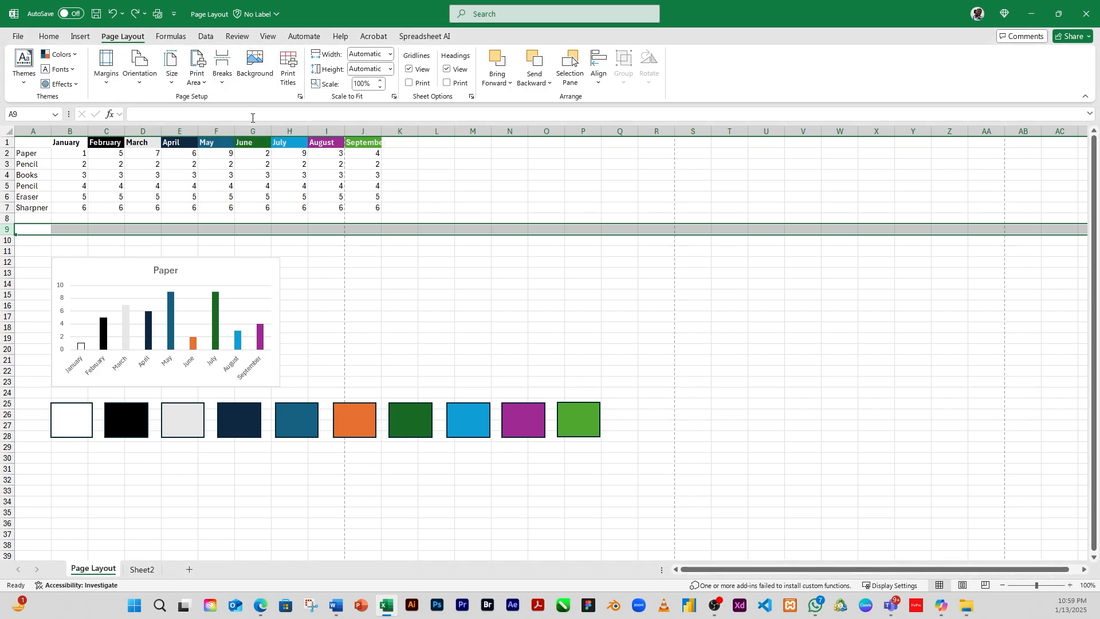
# Step: Delete rows 9 and 10 so the chart moves up, then undo the deletion
pyautogui.click(243, 276)
pyautogui.click(198, 232)
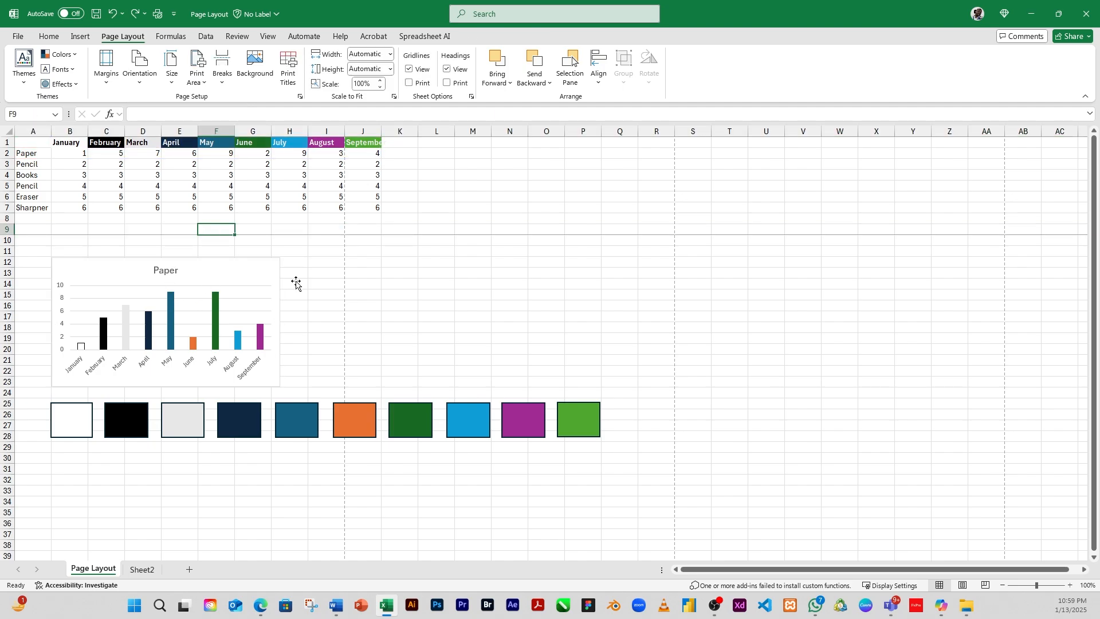
pyautogui.click(559, 293)
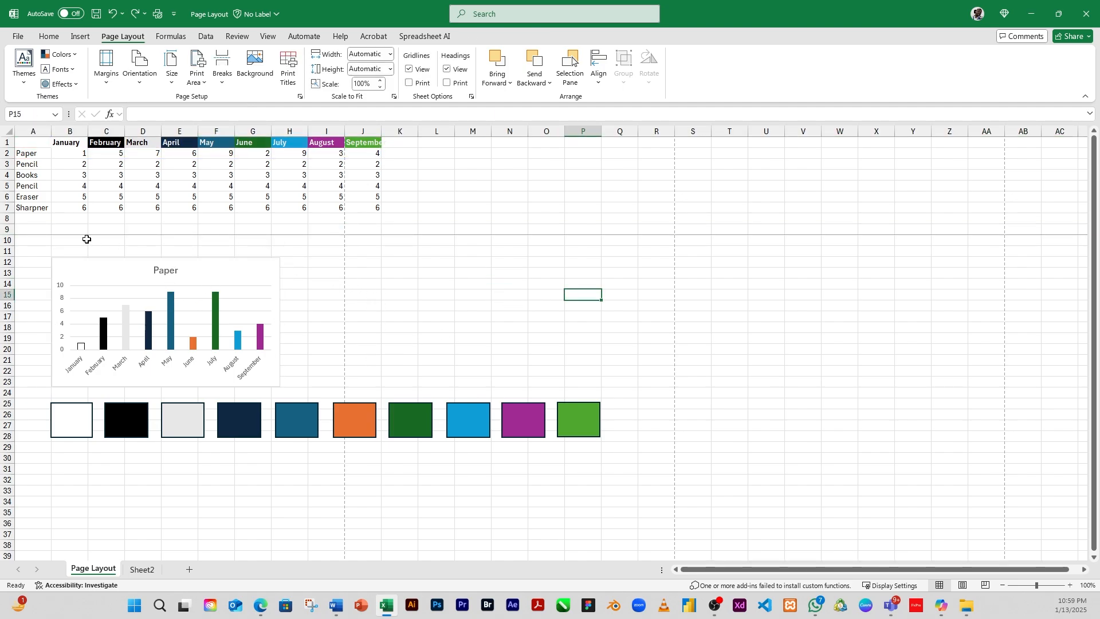
pyautogui.click(40, 229)
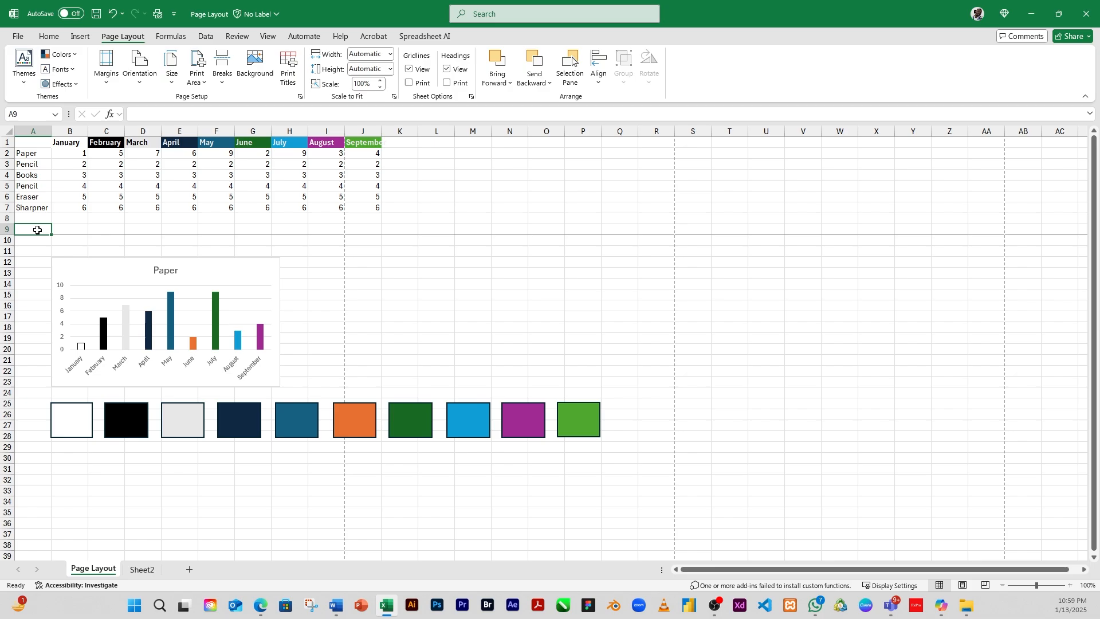
pyautogui.moveTo(7, 229); pyautogui.dragTo(9, 241)
pyautogui.rightClick(51, 237)
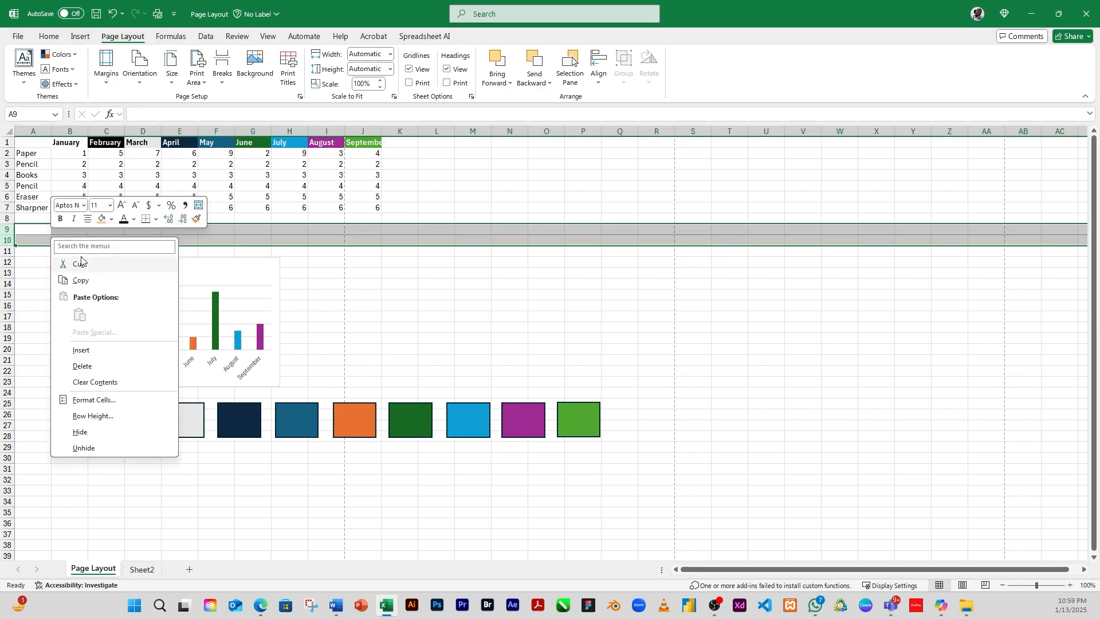
pyautogui.click(97, 367)
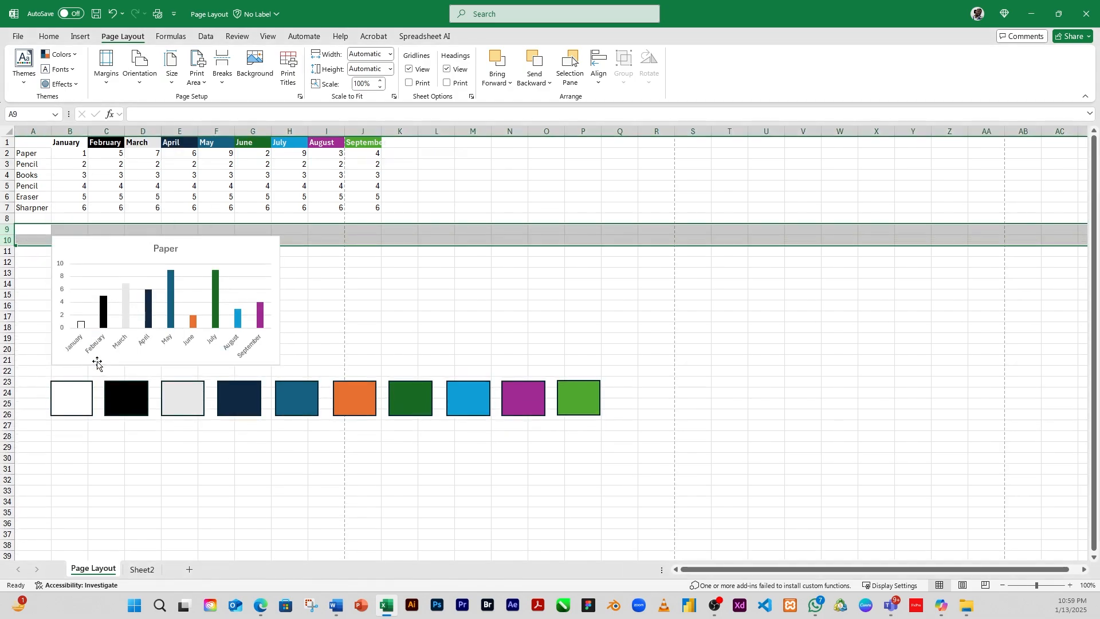
pyautogui.click(411, 262)
pyautogui.click(107, 229)
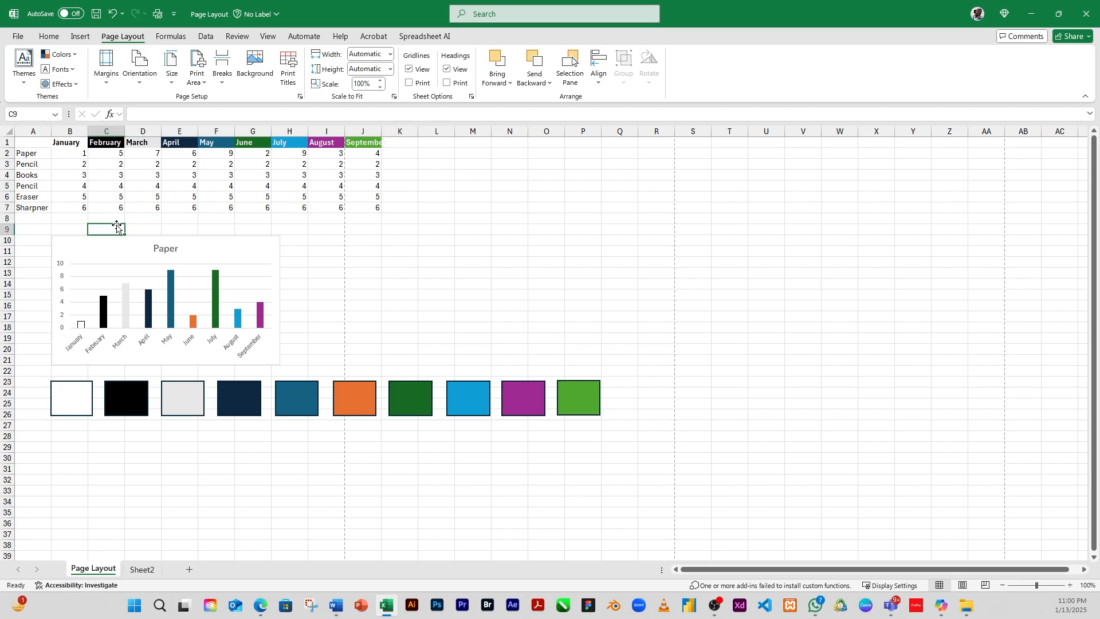
pyautogui.click(60, 230)
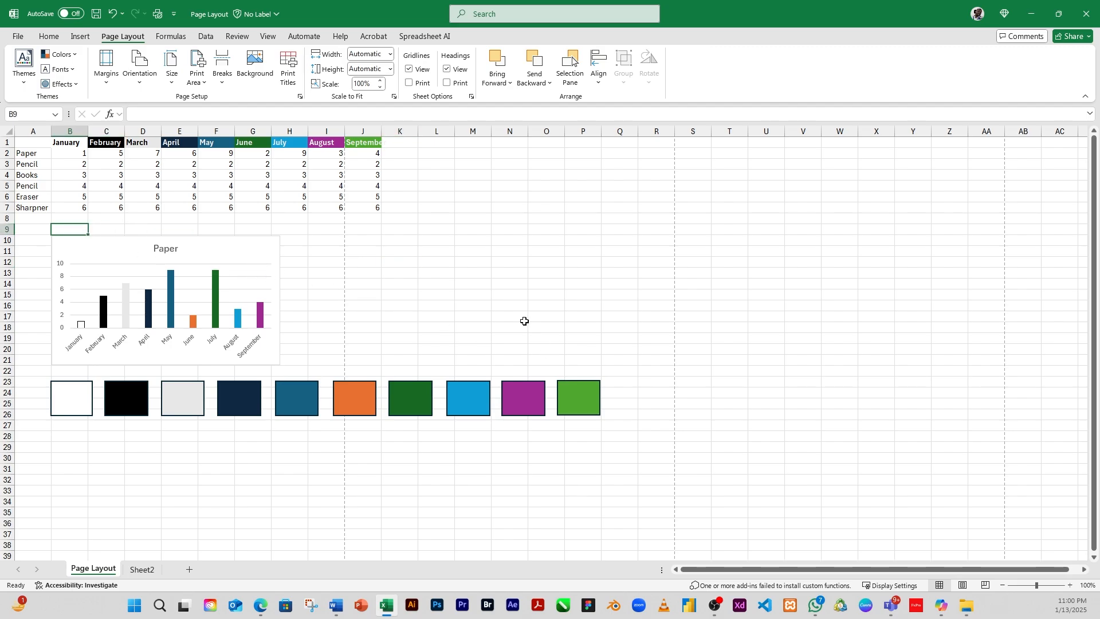
pyautogui.hotkey('ctrl', 'z')
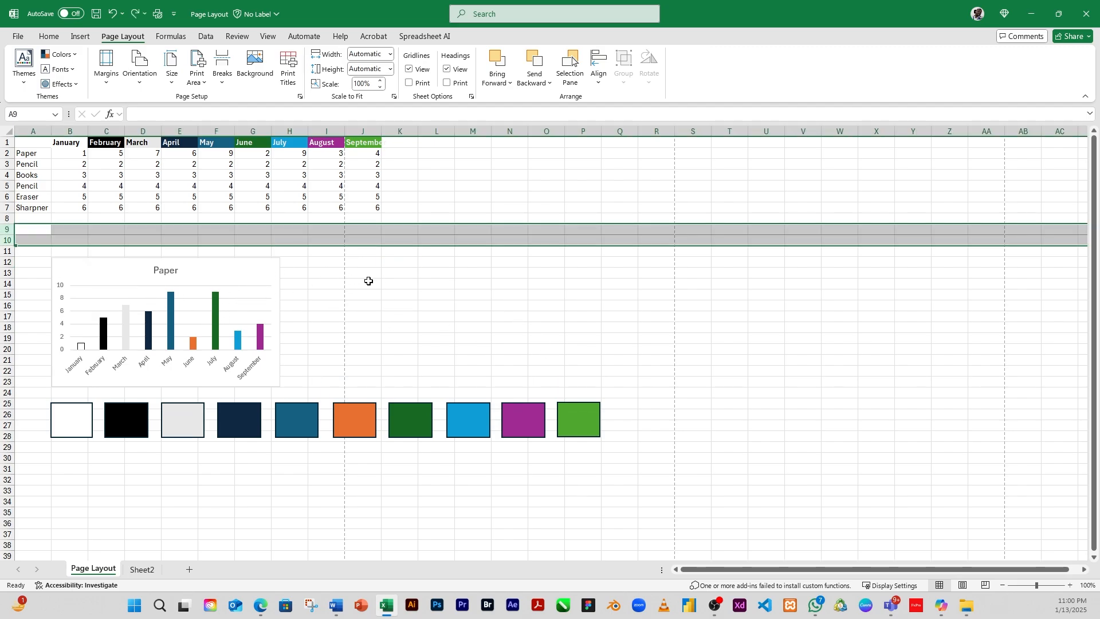
# Step: Delete the empty rows 9 and 10 to move the chart closer to the table
pyautogui.click(449, 296)
pyautogui.click(213, 252)
pyautogui.click(149, 229)
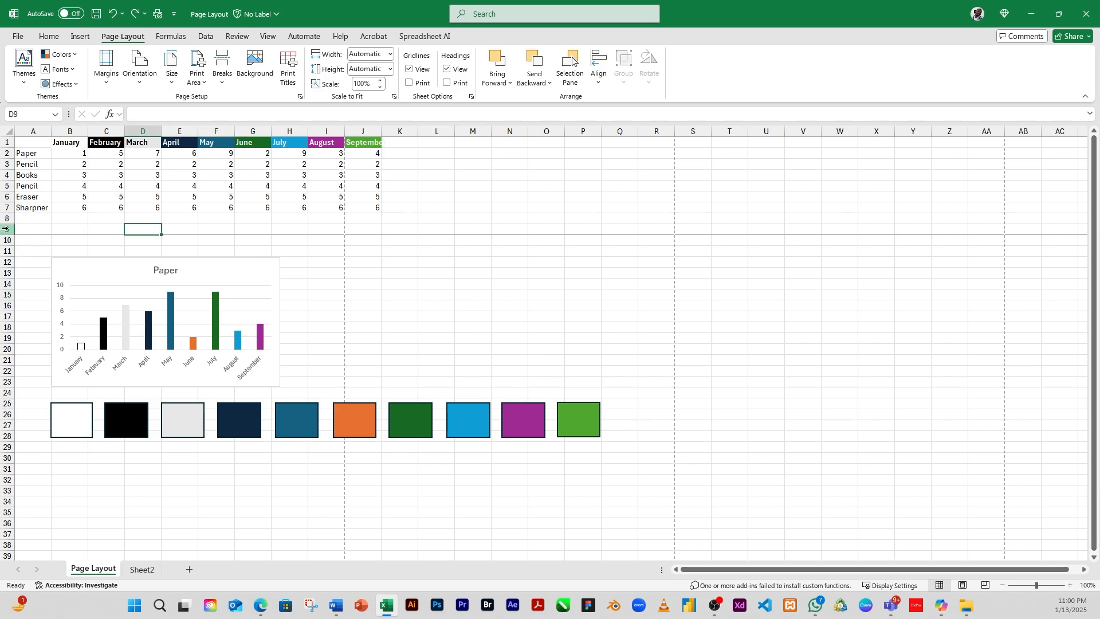
pyautogui.click(8, 229)
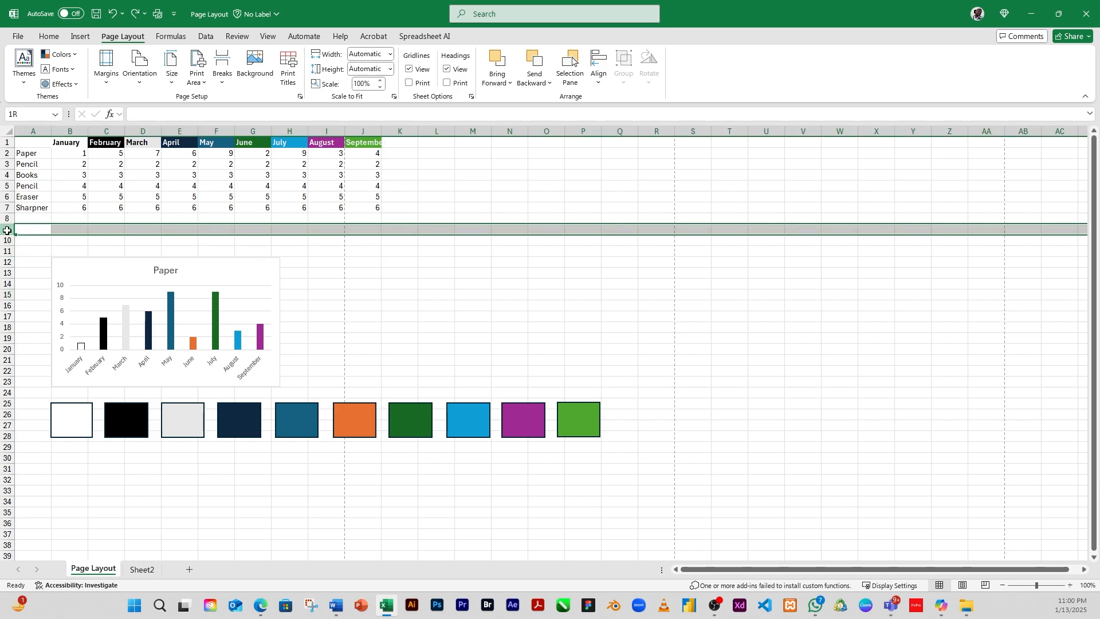
pyautogui.moveTo(7, 231); pyautogui.dragTo(7, 241)
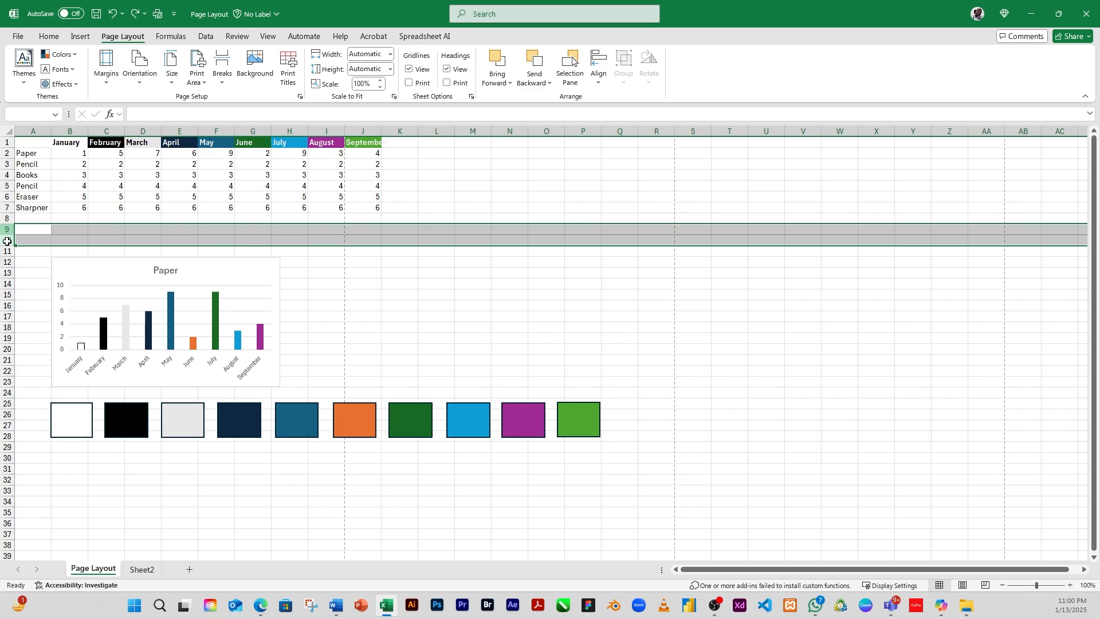
pyautogui.rightClick(82, 230)
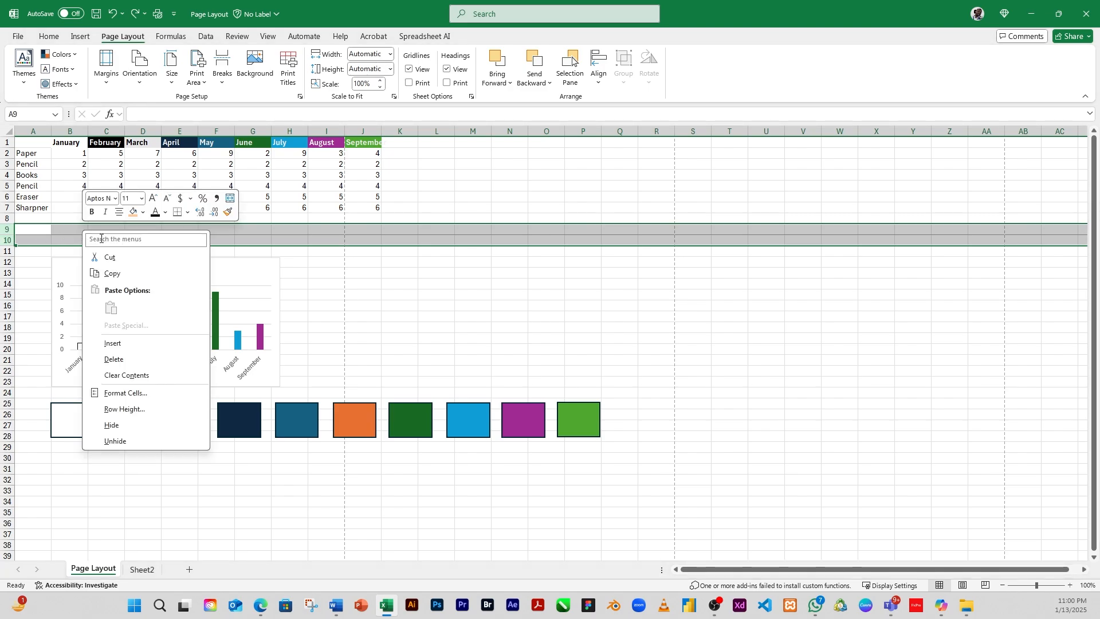
pyautogui.click(132, 359)
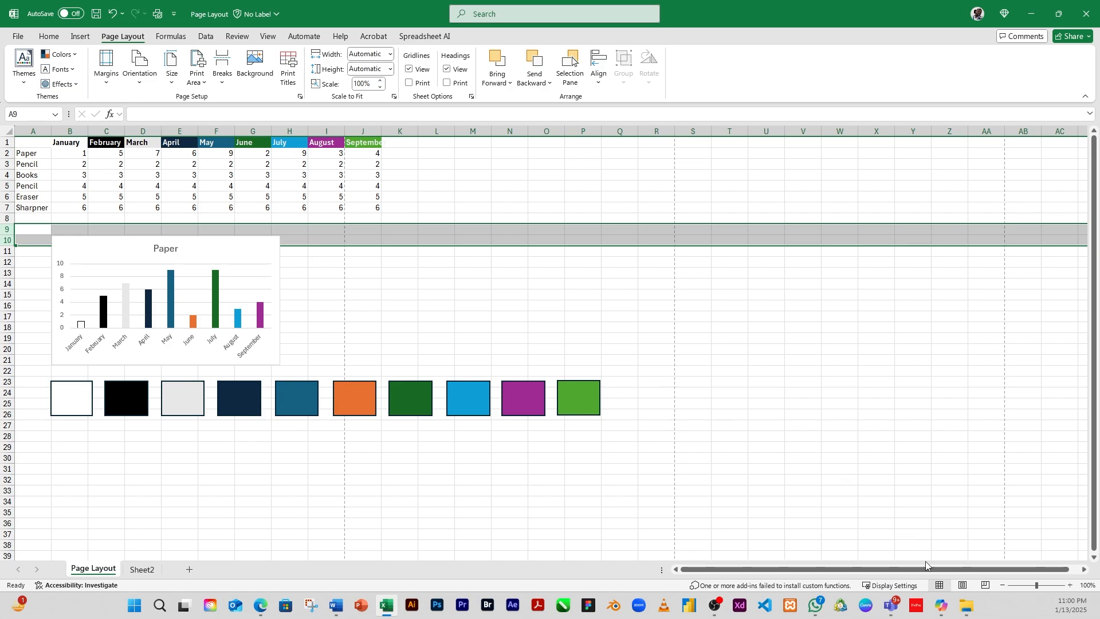
# Step: Reset all page breaks in Page Layout view, then return to Normal view
pyautogui.click(963, 585)
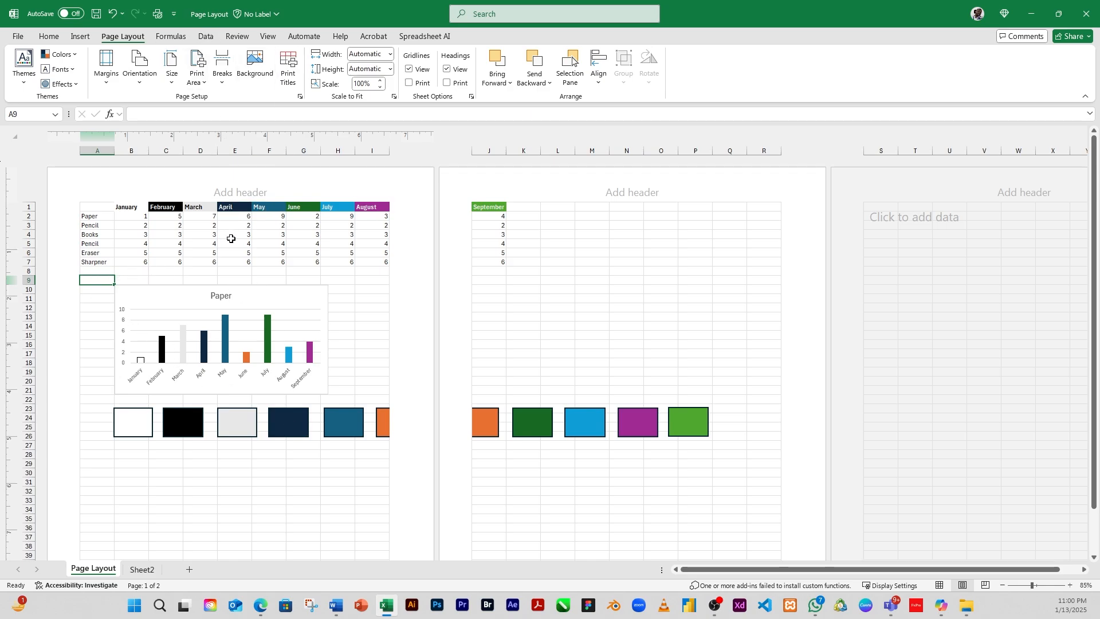
pyautogui.click(222, 83)
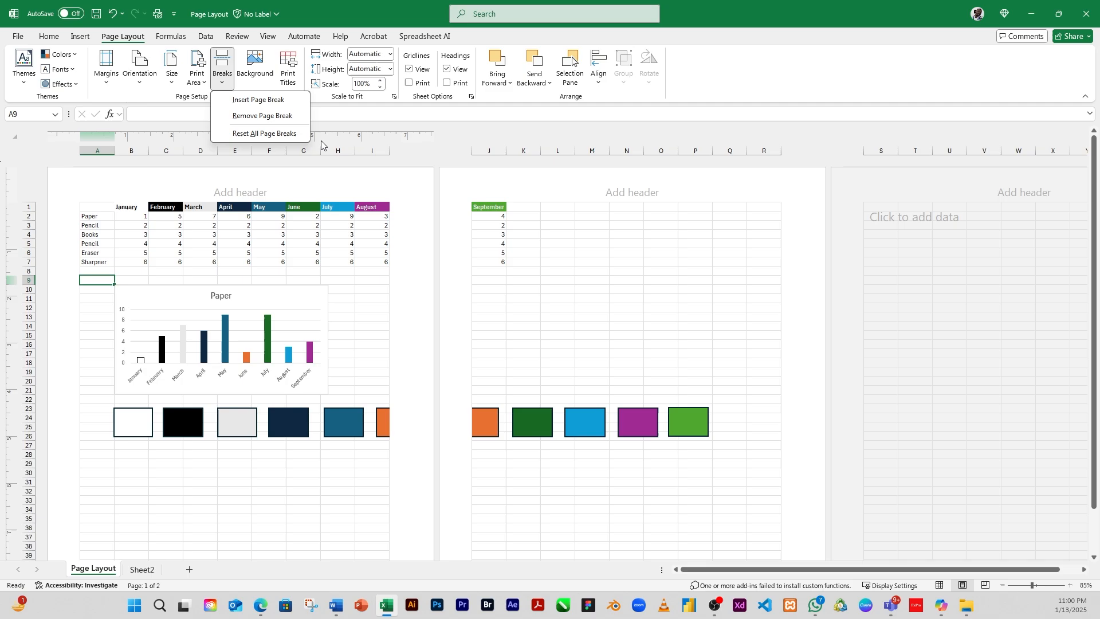
pyautogui.click(250, 133)
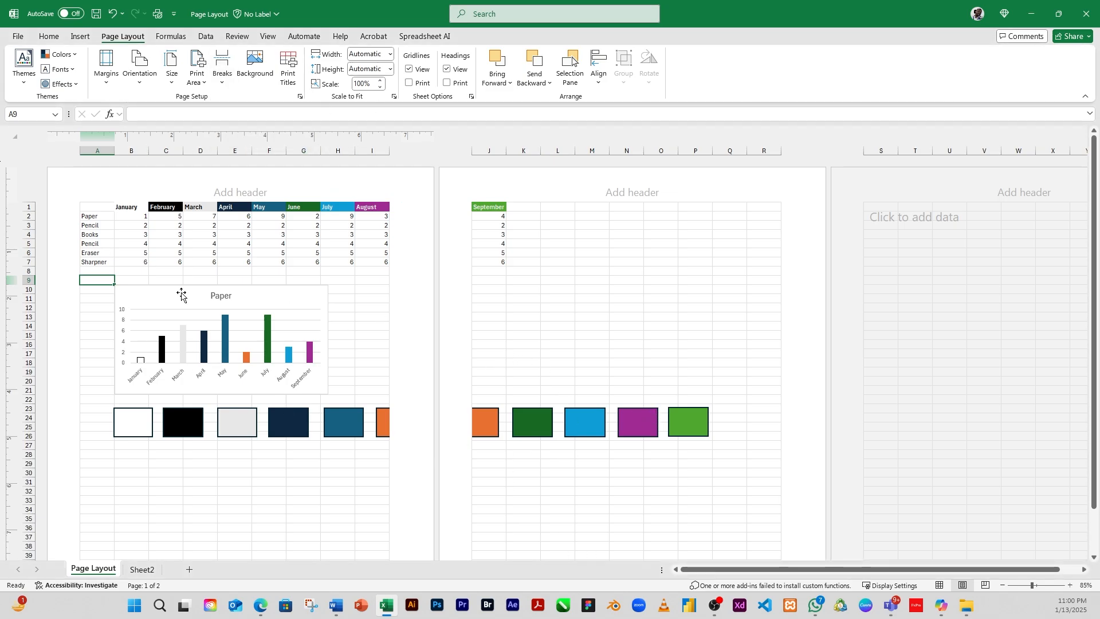
pyautogui.click(222, 81)
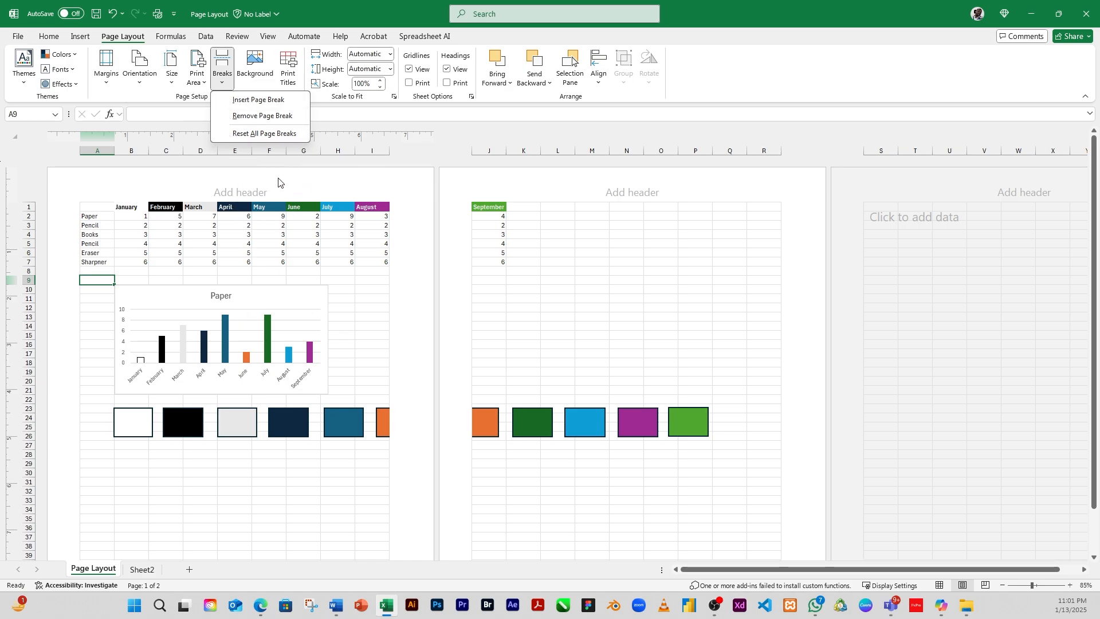
pyautogui.click(349, 302)
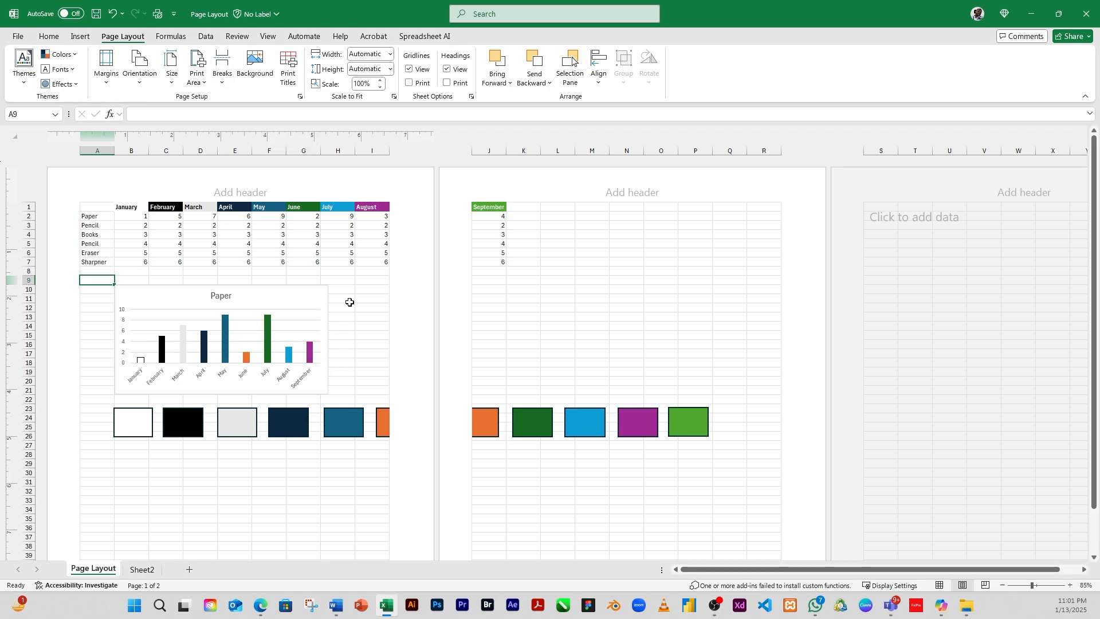
pyautogui.click(940, 586)
pyautogui.moveTo(212, 261); pyautogui.dragTo(209, 264)
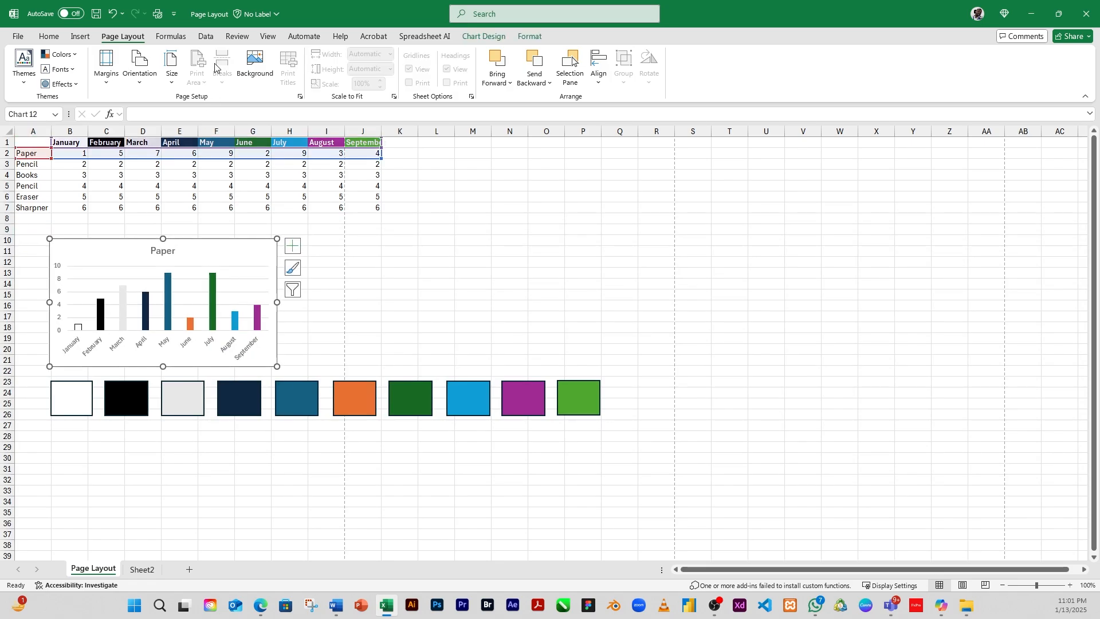
pyautogui.click(257, 80)
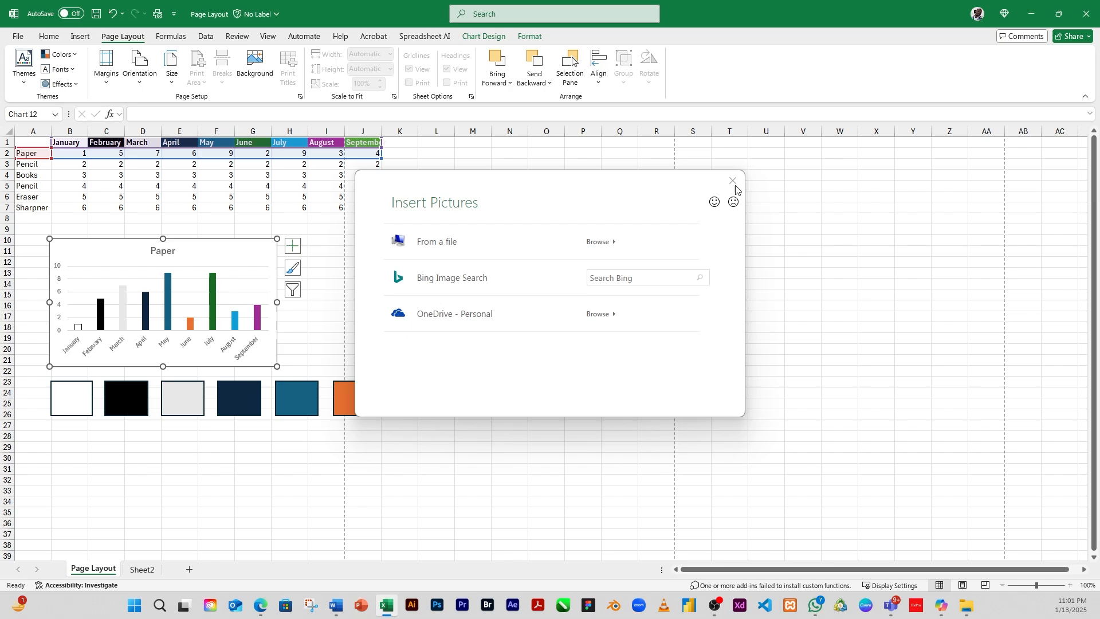
pyautogui.click(733, 182)
pyautogui.click(459, 240)
pyautogui.click(377, 262)
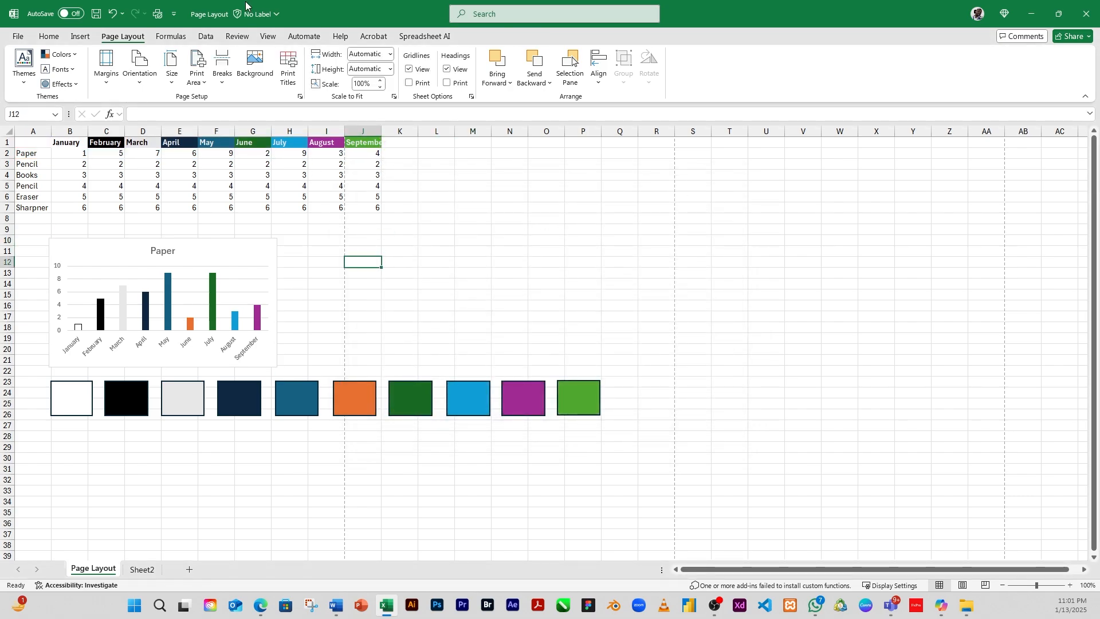
# Step: Start inserting a sheet background picture and search Bing images for LANDSCAPE
pyautogui.click(255, 67)
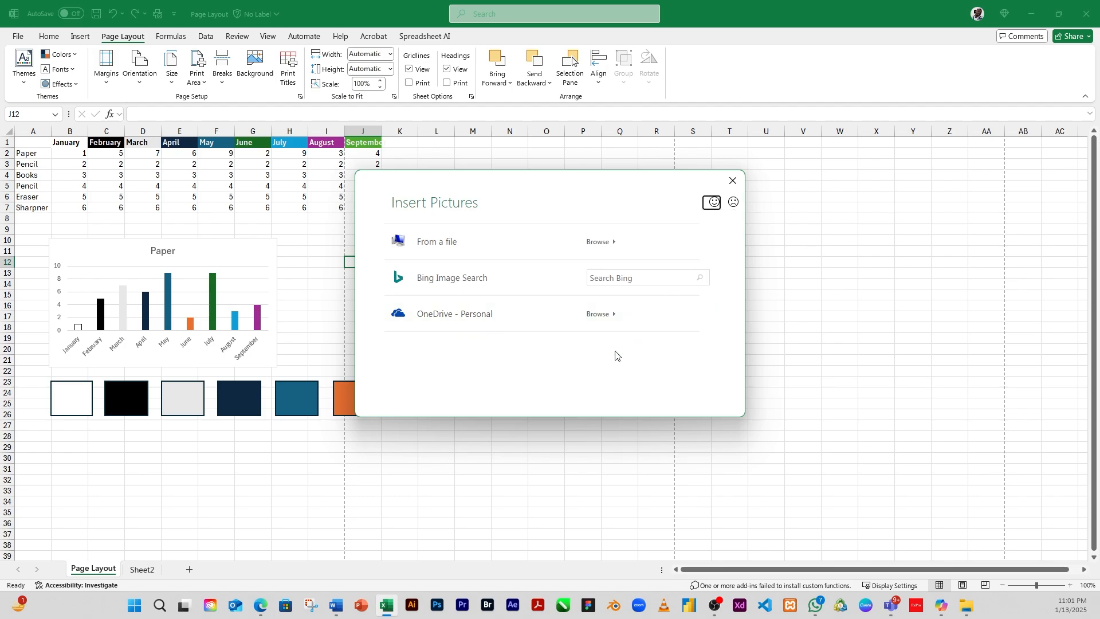
pyautogui.click(654, 278)
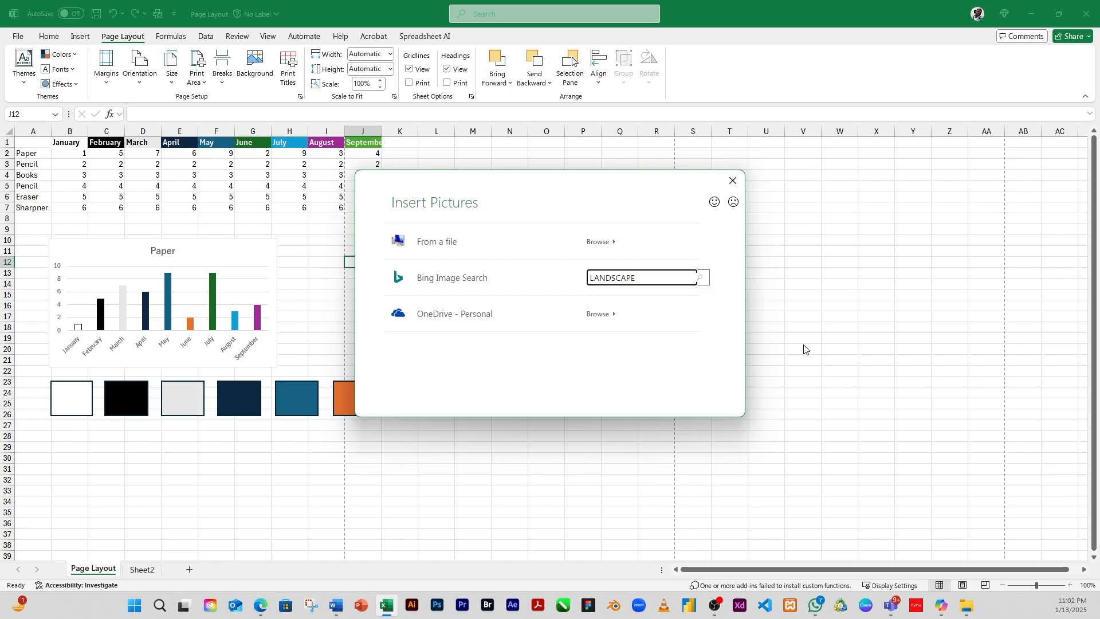
pyautogui.press('Return')
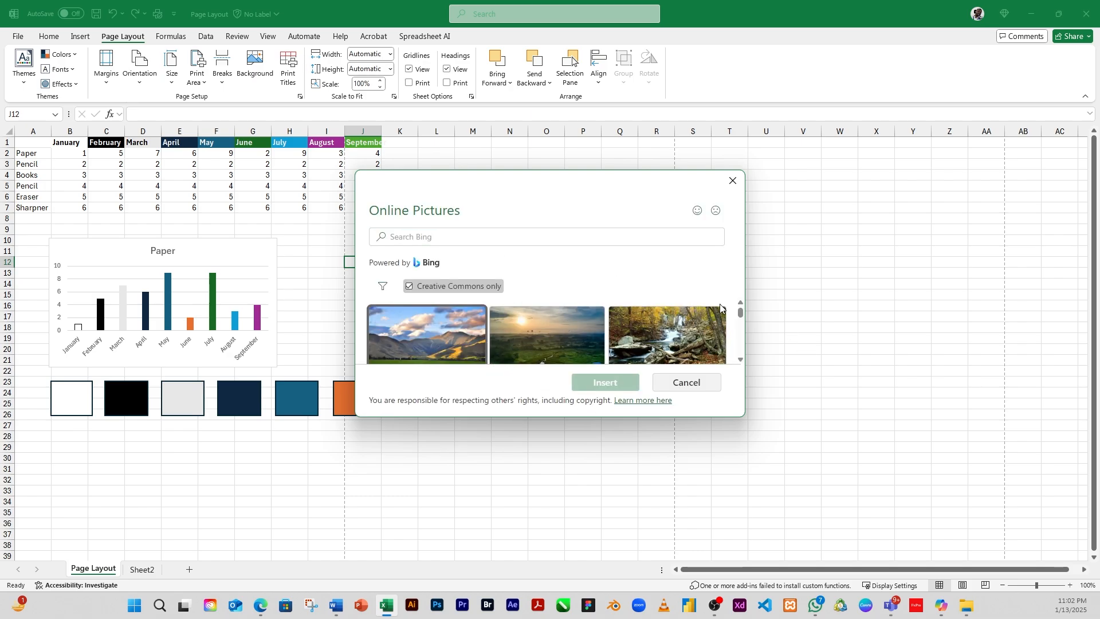
pyautogui.scroll(-5, 716, 321)
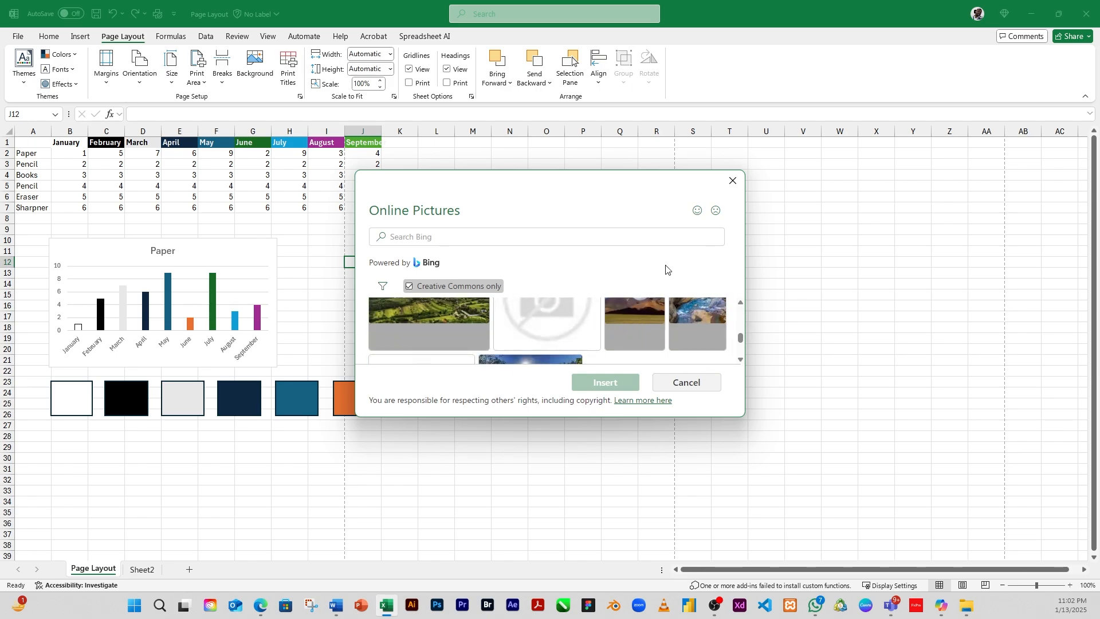
pyautogui.moveTo(681, 418); pyautogui.dragTo(681, 519)
pyautogui.scroll(3, 630, 418)
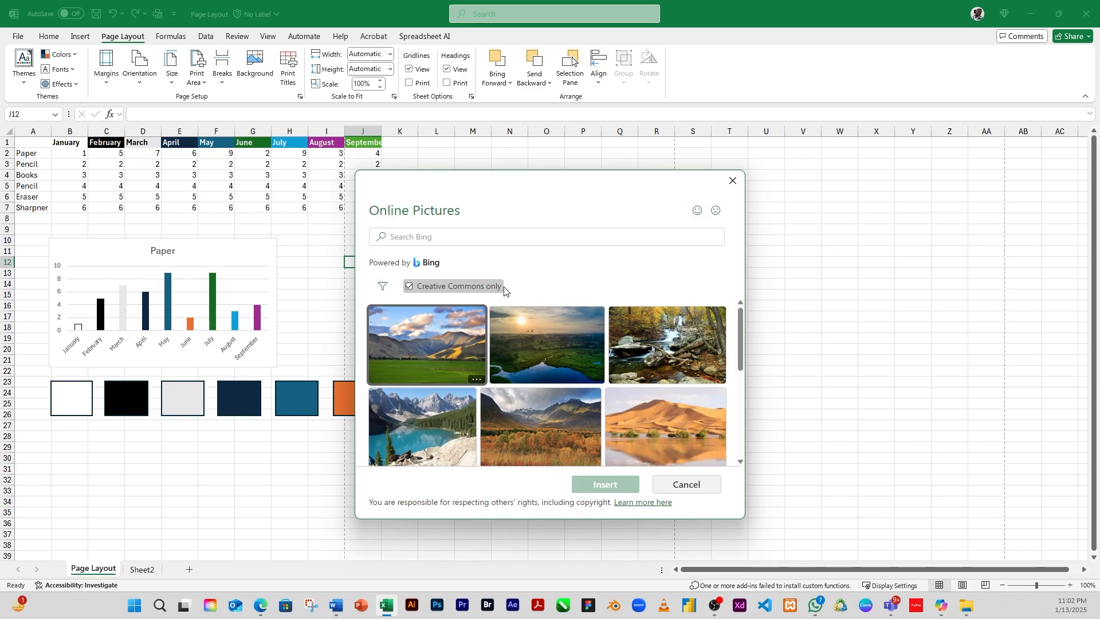
# Step: Search the online pictures for LIGHT BLUE LNADSCAPE and browse the results
pyautogui.click(433, 239)
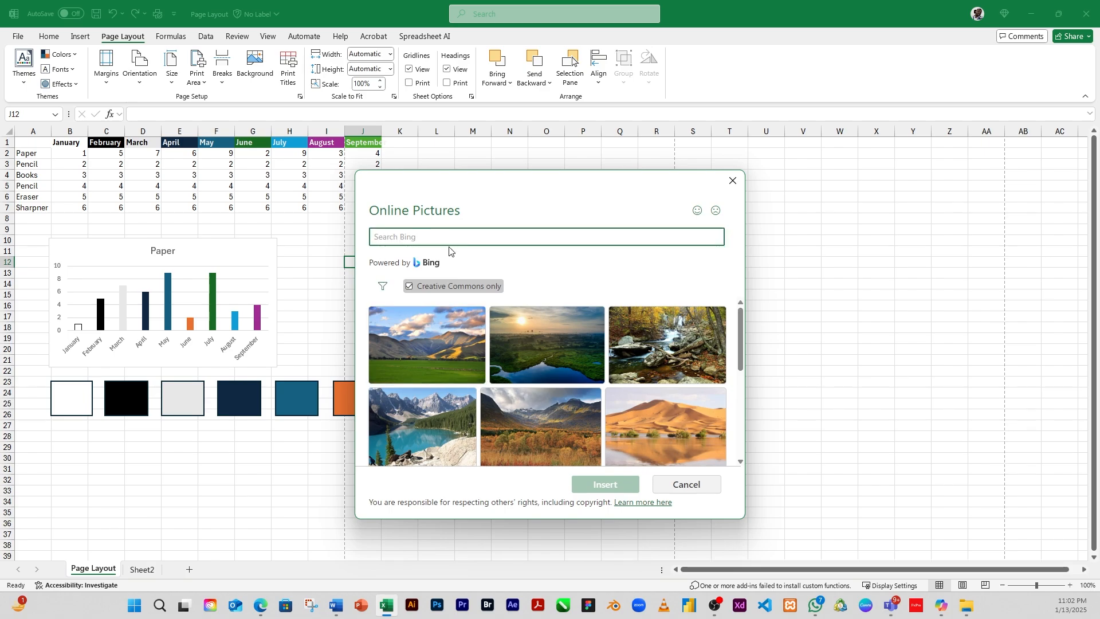
pyautogui.write('LIGHT')
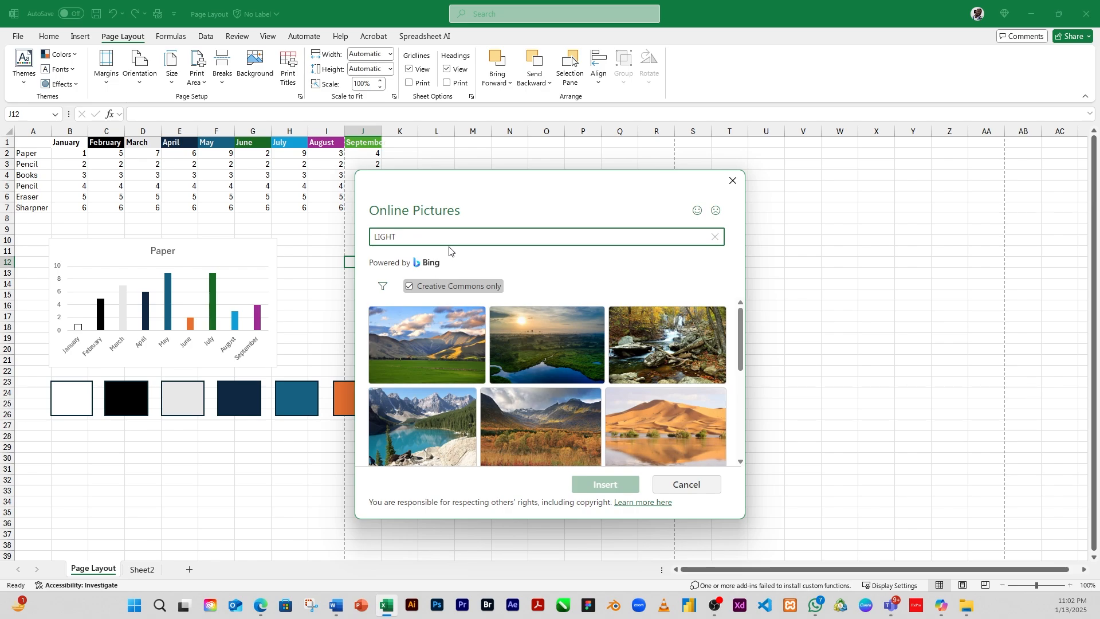
pyautogui.write(' BLUE LNADSC')
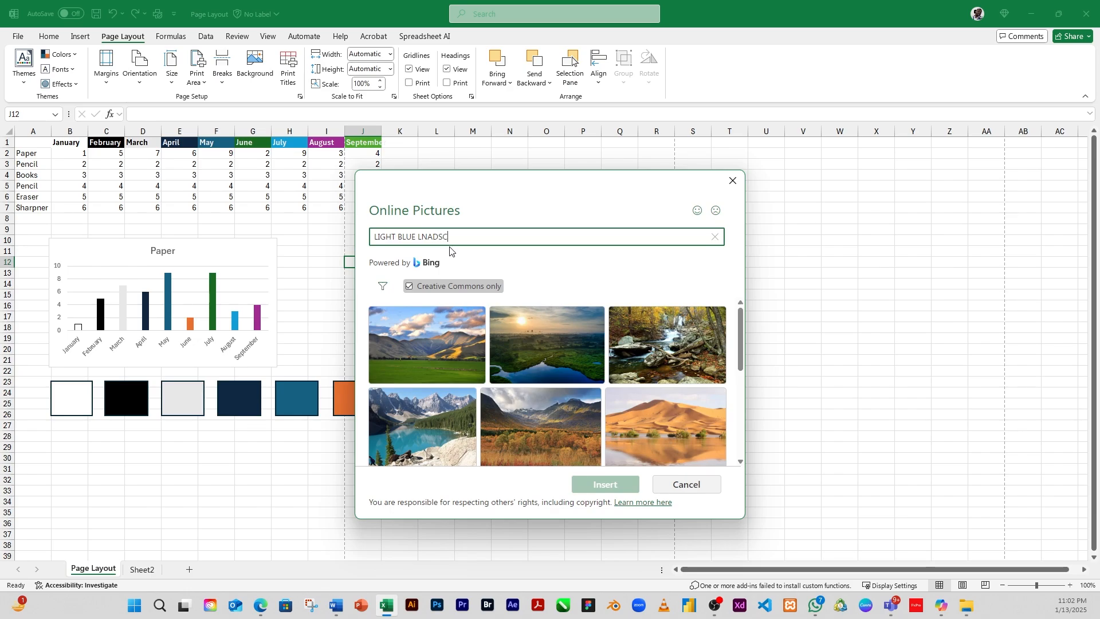
pyautogui.write('APE')
pyautogui.press('Return')
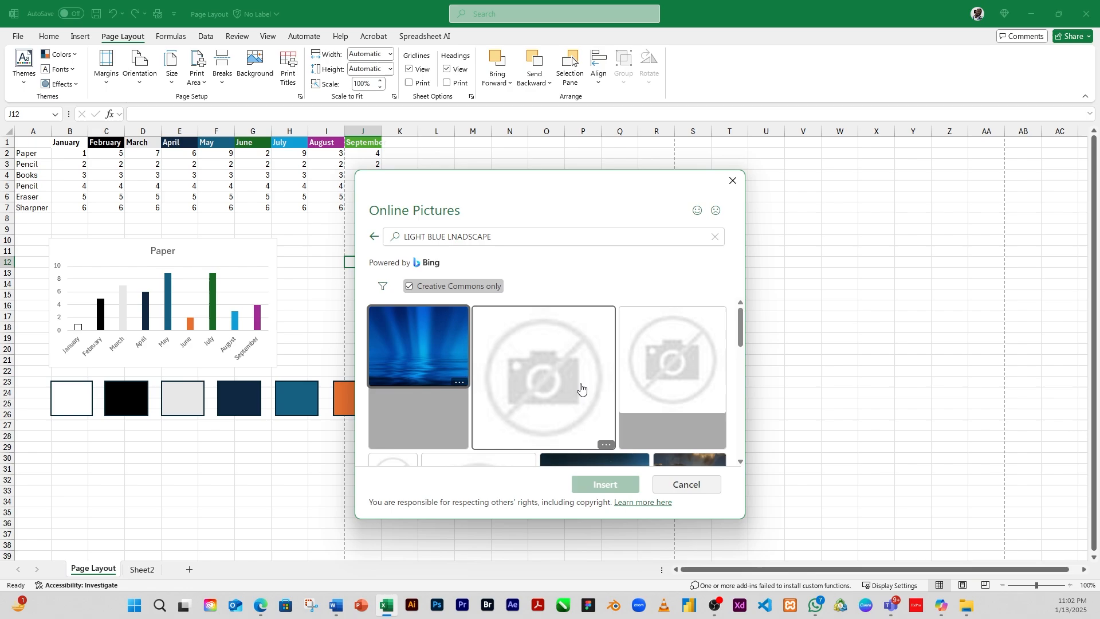
pyautogui.scroll(-5, 580, 390)
pyautogui.scroll(-2, 580, 390)
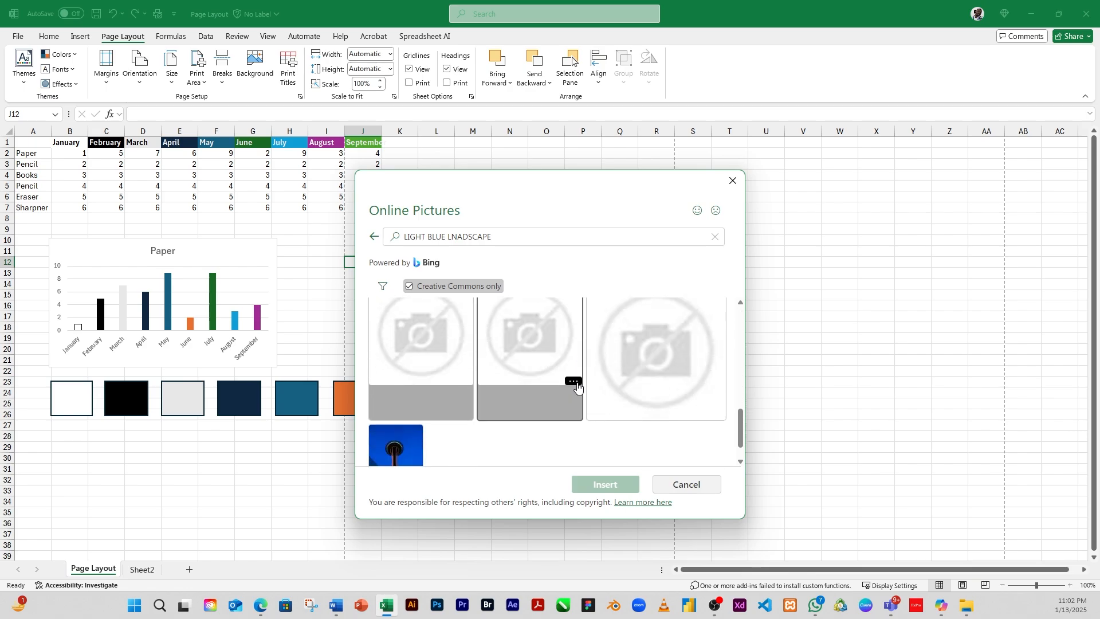
pyautogui.scroll(7, 566, 388)
pyautogui.scroll(-3, 567, 383)
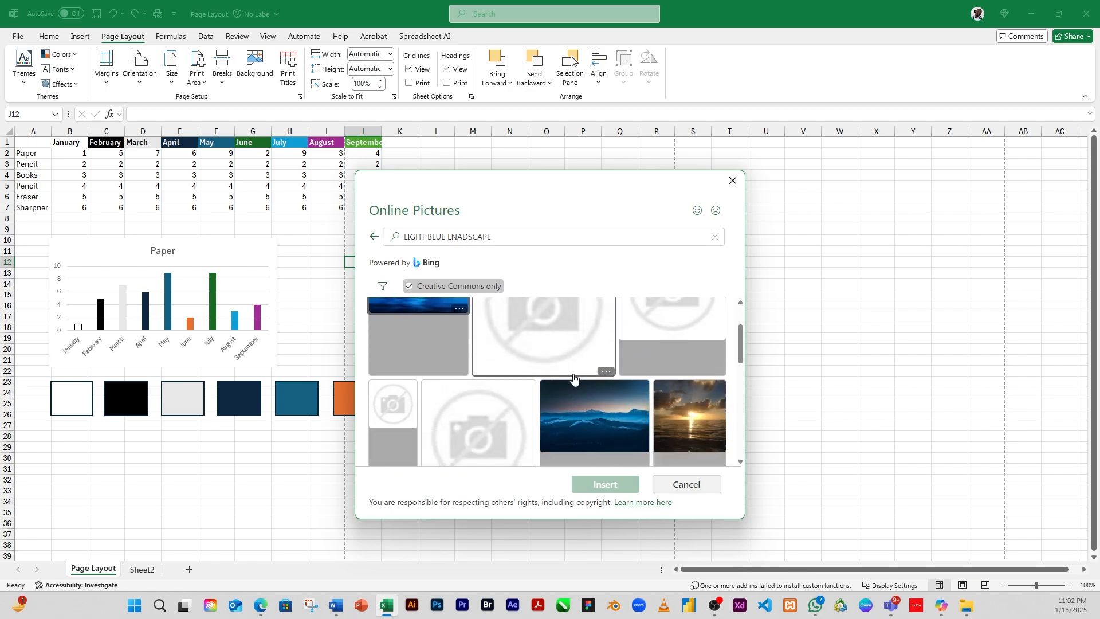
pyautogui.scroll(2, 582, 383)
# Step: Change the search to LNADSCAPE and insert the sunlit mountain valley picture as the sheet background
pyautogui.click(453, 237)
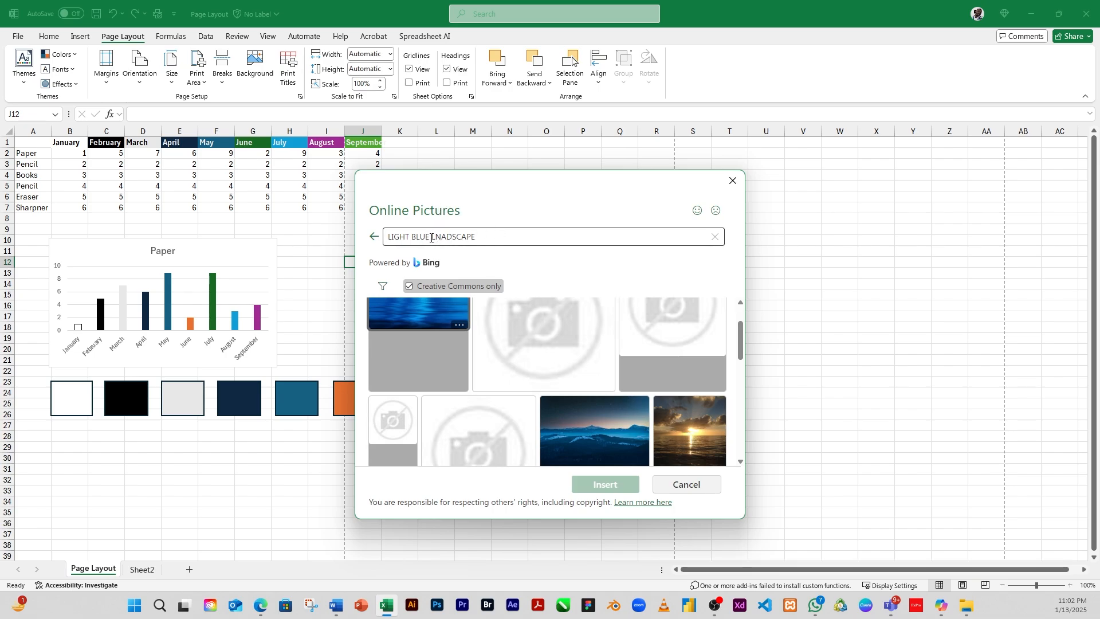
pyautogui.moveTo(431, 237); pyautogui.dragTo(348, 214)
pyautogui.press('BackSpace')
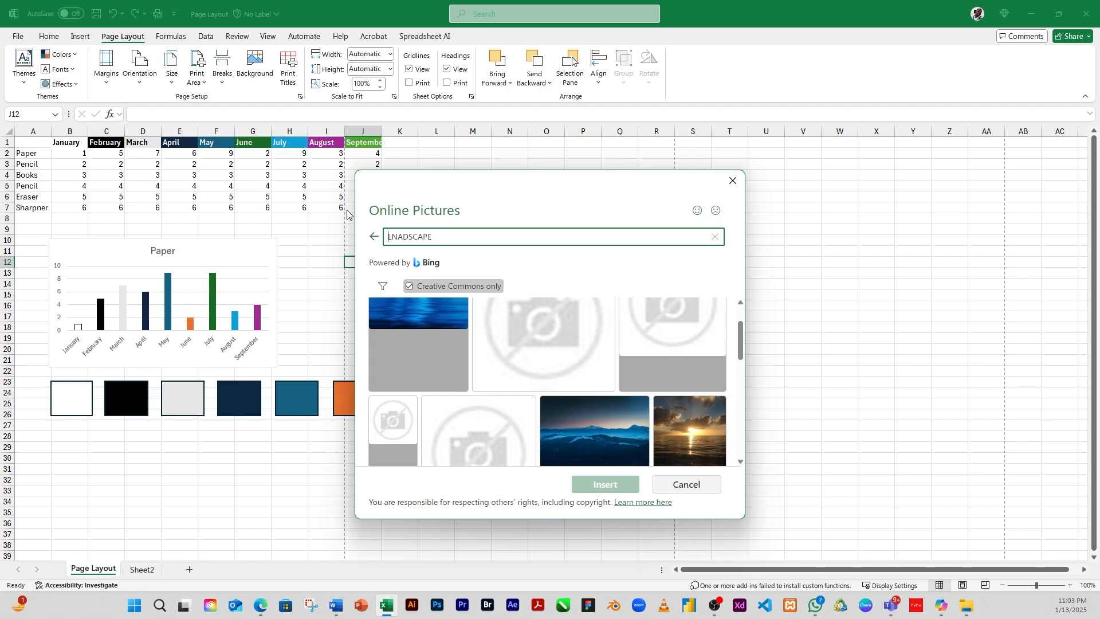
pyautogui.press('Return')
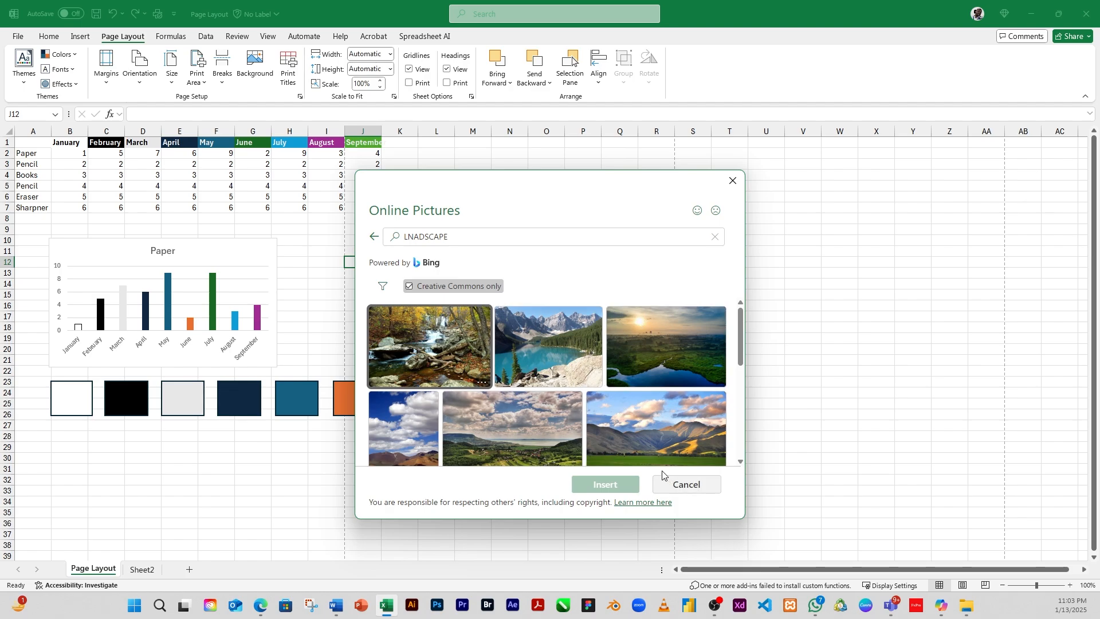
pyautogui.scroll(-10, 539, 402)
pyautogui.scroll(5, 553, 402)
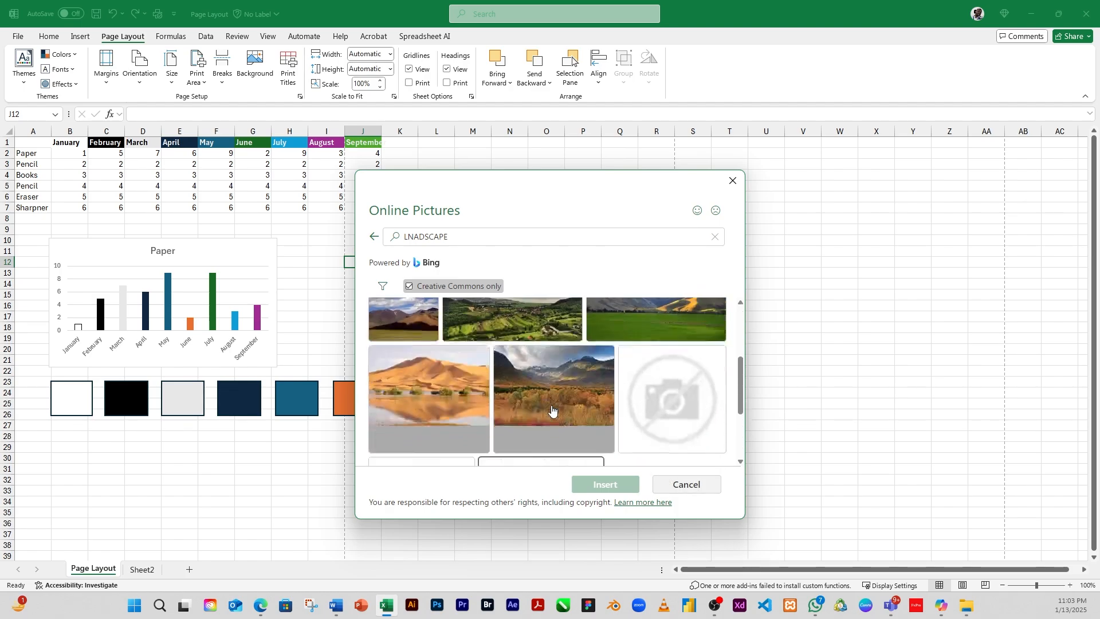
pyautogui.scroll(1, 543, 391)
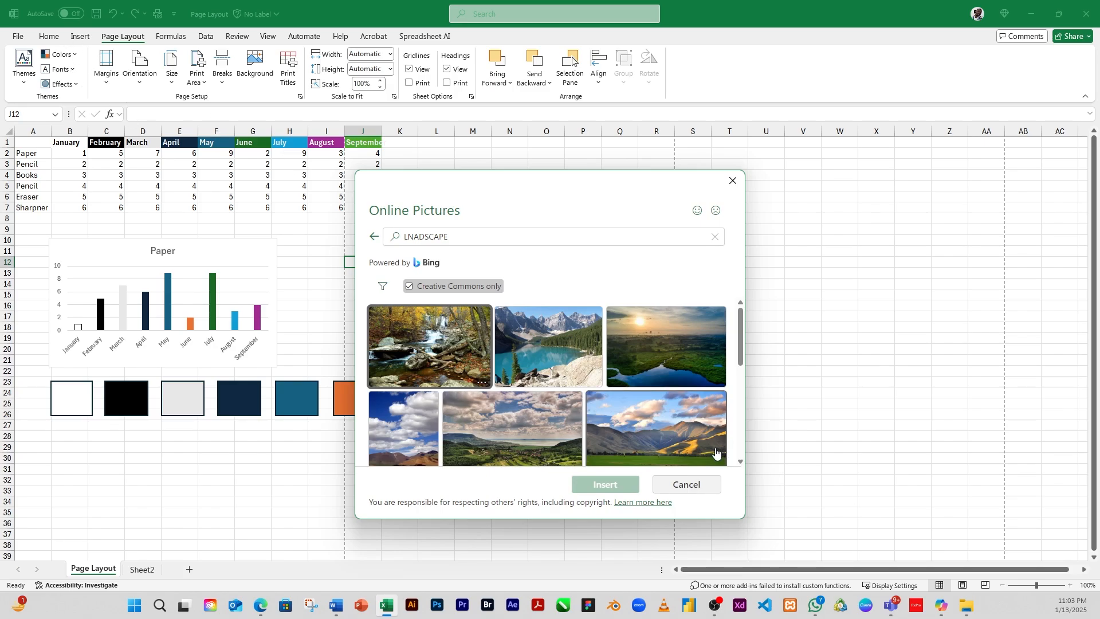
pyautogui.click(660, 422)
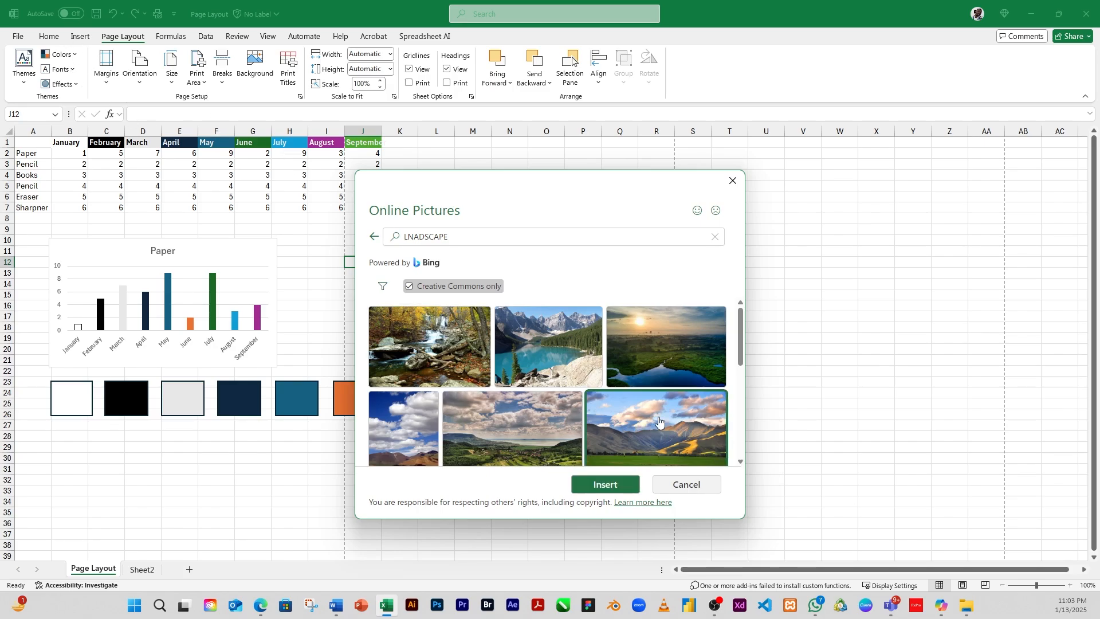
pyautogui.click(606, 485)
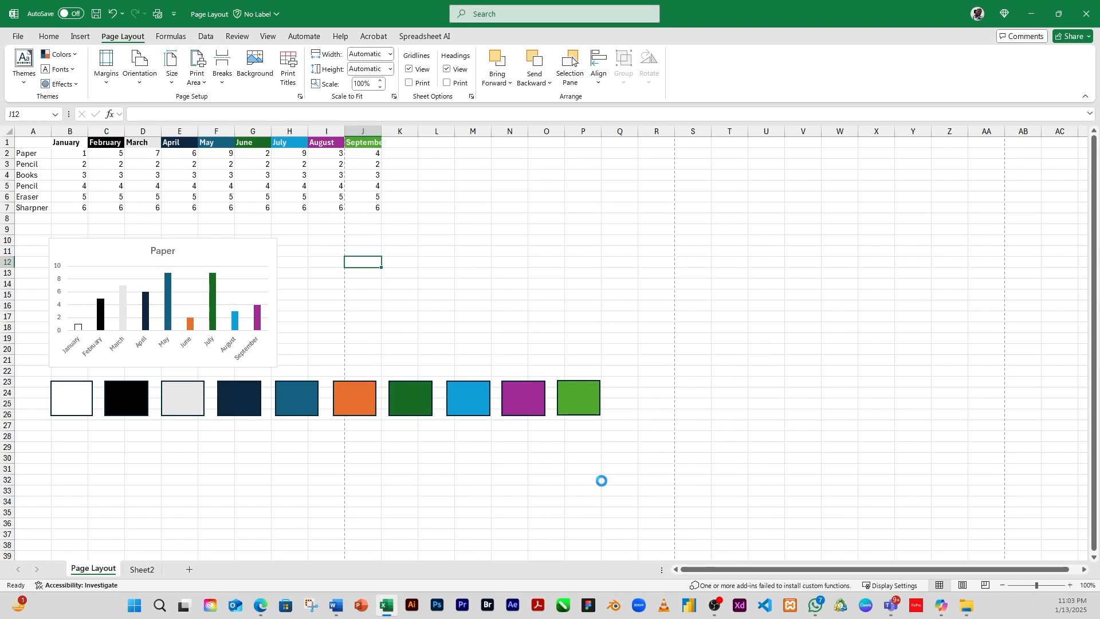
# Step: Delete the sheet background picture
pyautogui.scroll(-1, 528, 324)
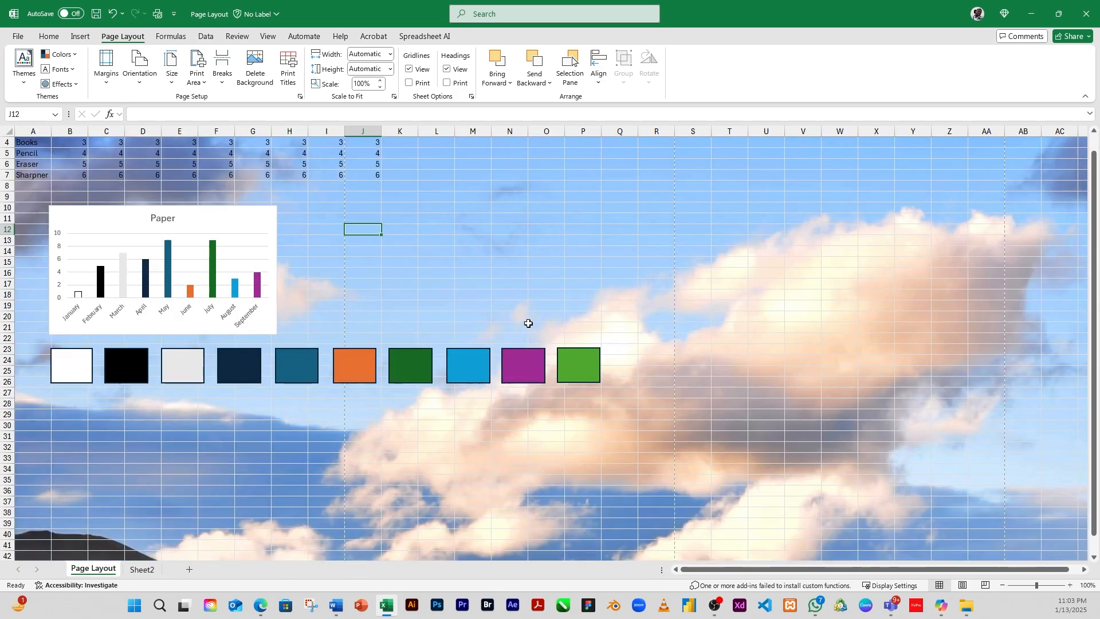
pyautogui.scroll(-20, 528, 324)
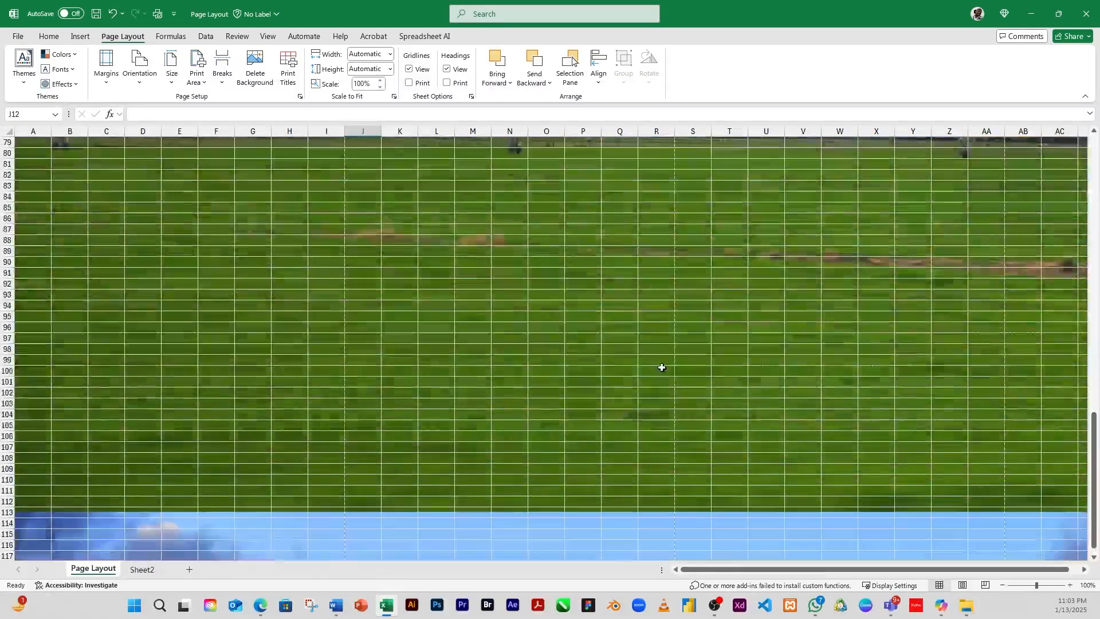
pyautogui.scroll(-20, 487, 312)
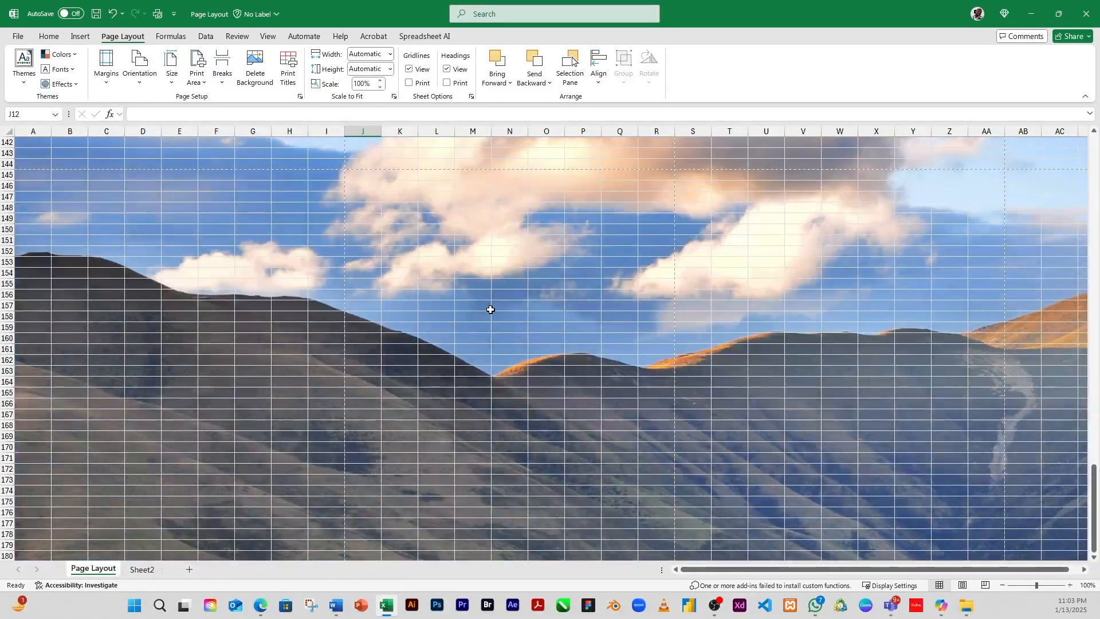
pyautogui.scroll(-13, 493, 310)
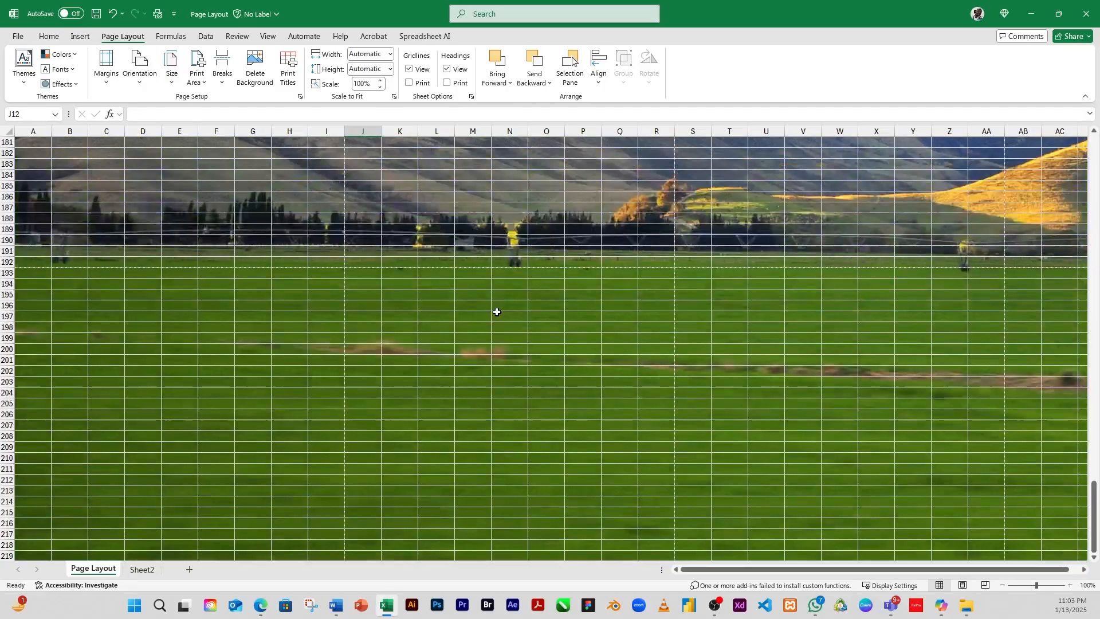
pyautogui.scroll(20, 496, 311)
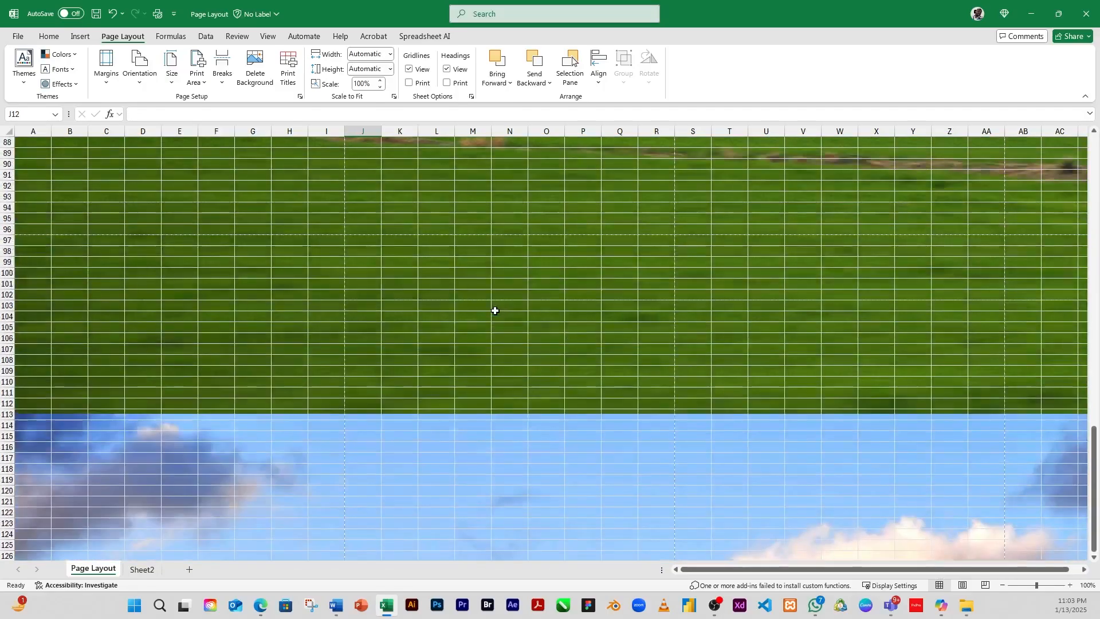
pyautogui.scroll(20, 493, 310)
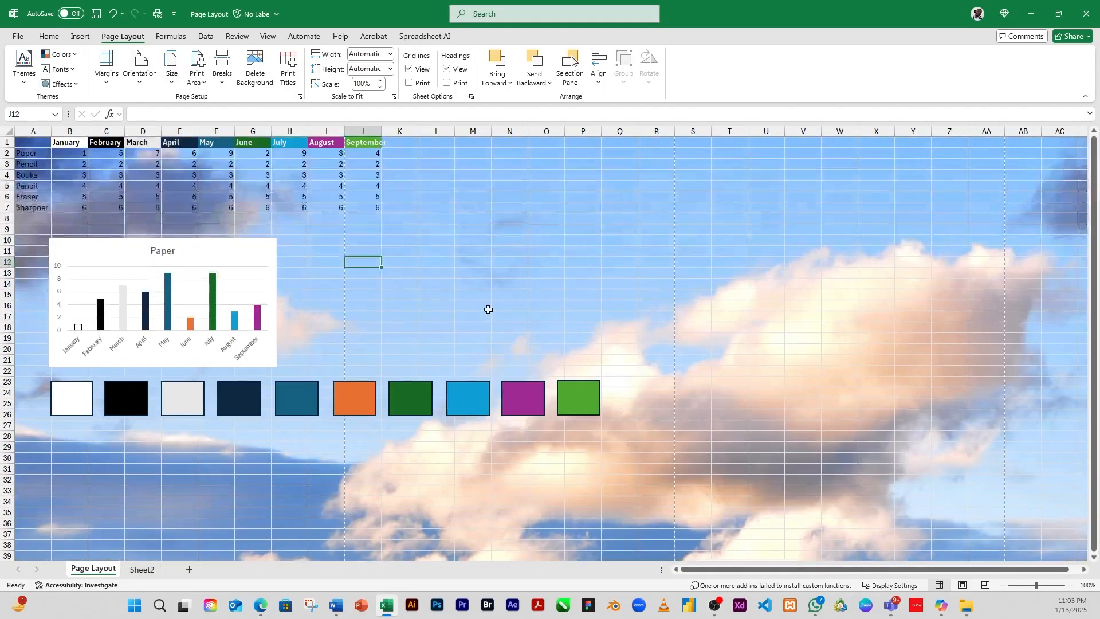
pyautogui.click(527, 242)
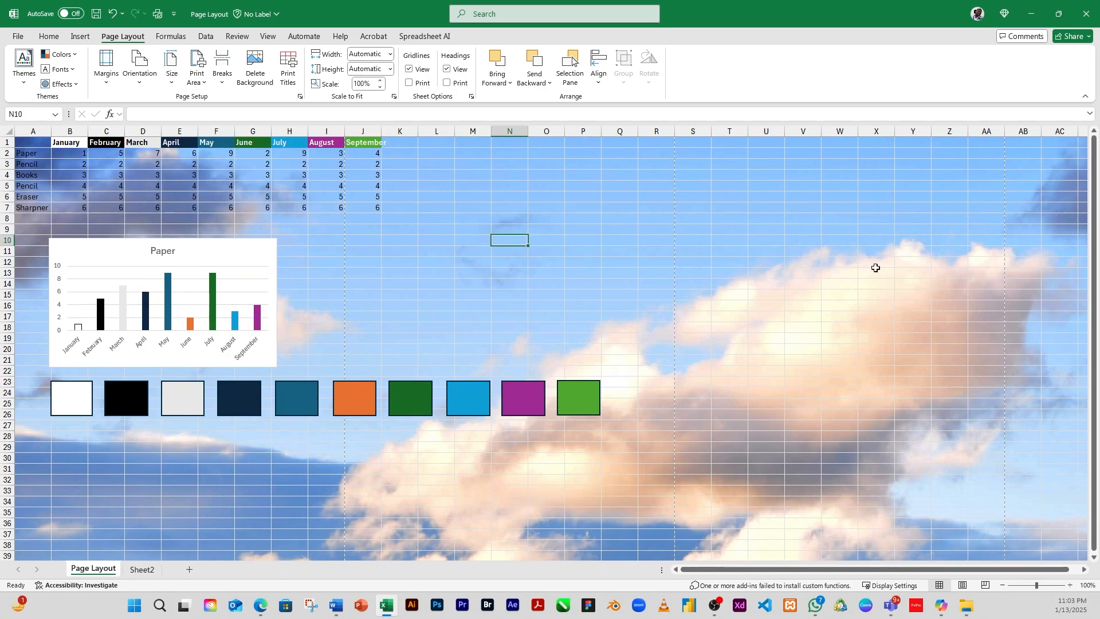
pyautogui.click(255, 81)
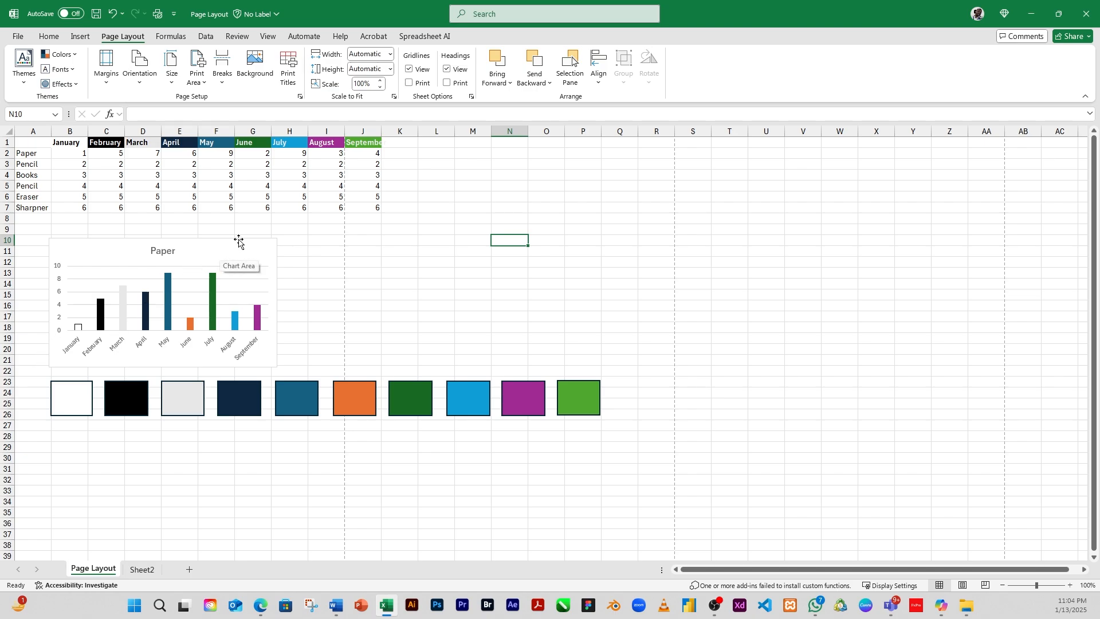
# Step: Open Print Titles, enable printing gridlines, and set row 1 ($1:$1) as the rows to repeat at top
pyautogui.click(288, 76)
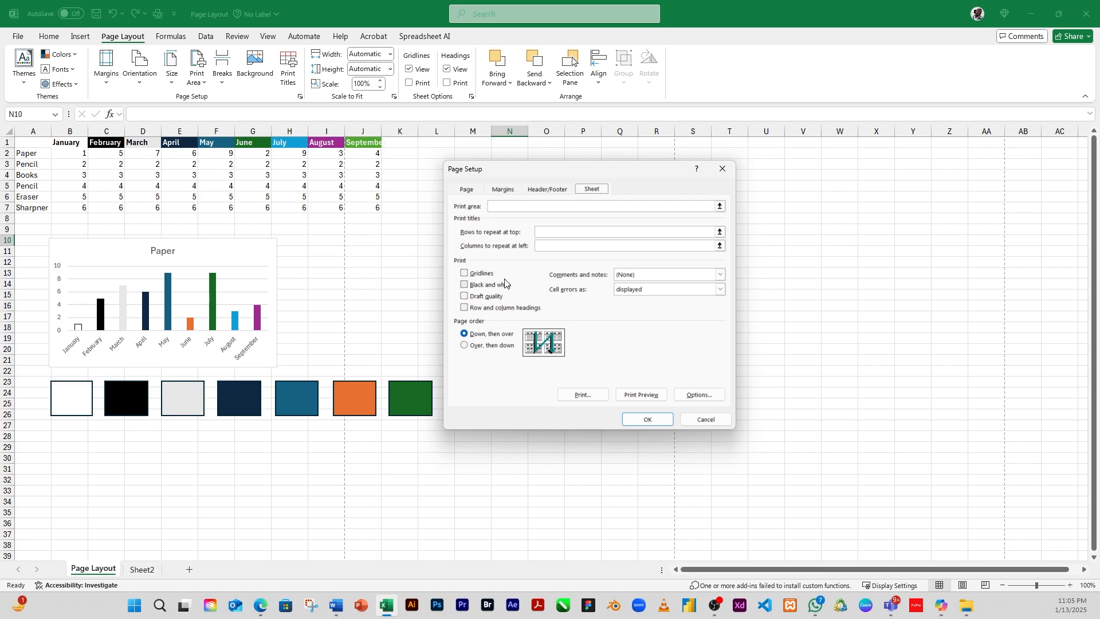
pyautogui.click(465, 274)
pyautogui.click(540, 245)
pyautogui.click(555, 233)
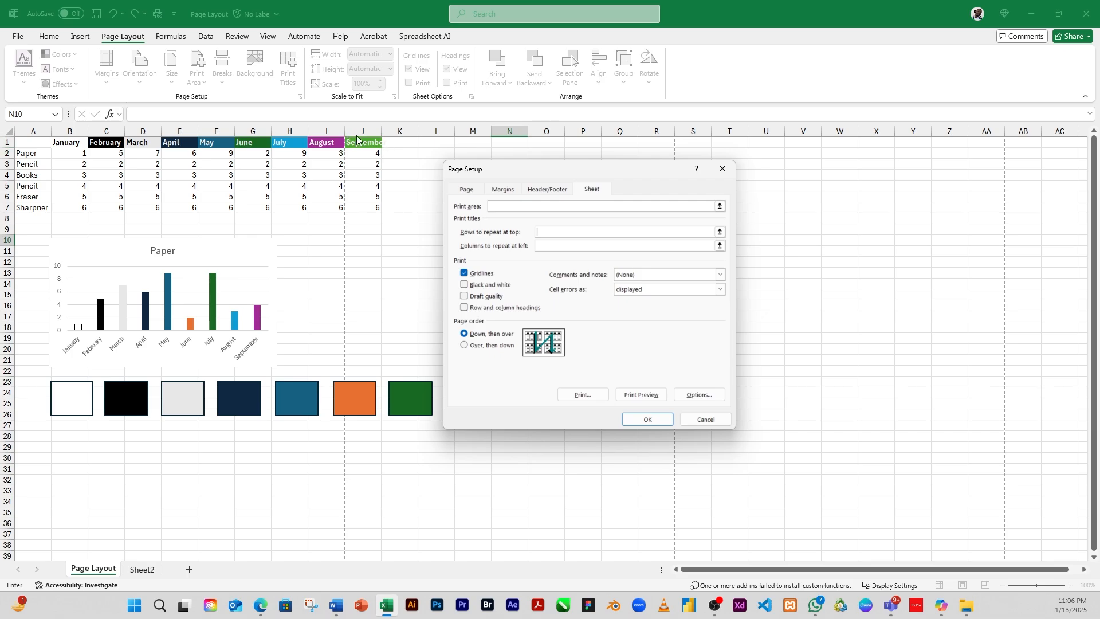
pyautogui.click(721, 234)
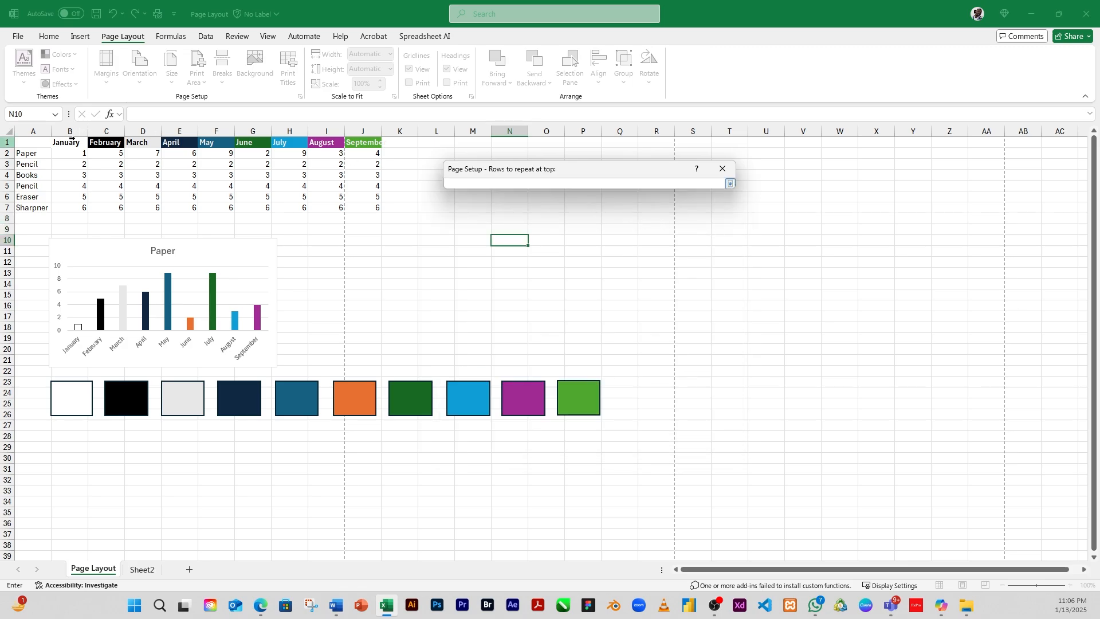
pyautogui.click(31, 141)
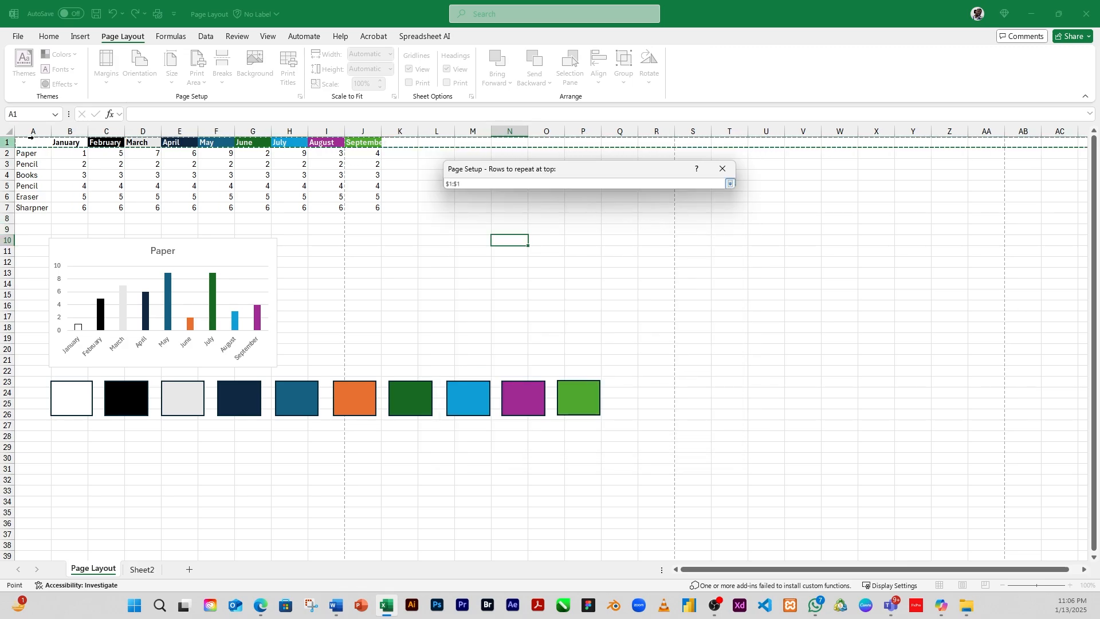
pyautogui.press('Return')
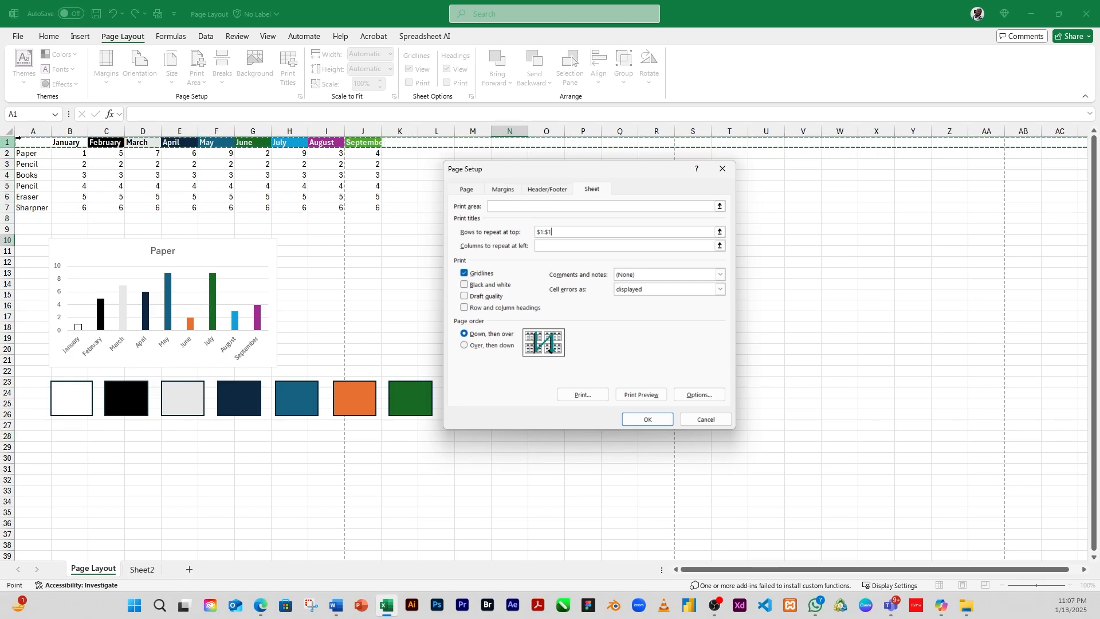
# Step: Set column A ($A:$A) as the columns to repeat at left
pyautogui.click(631, 245)
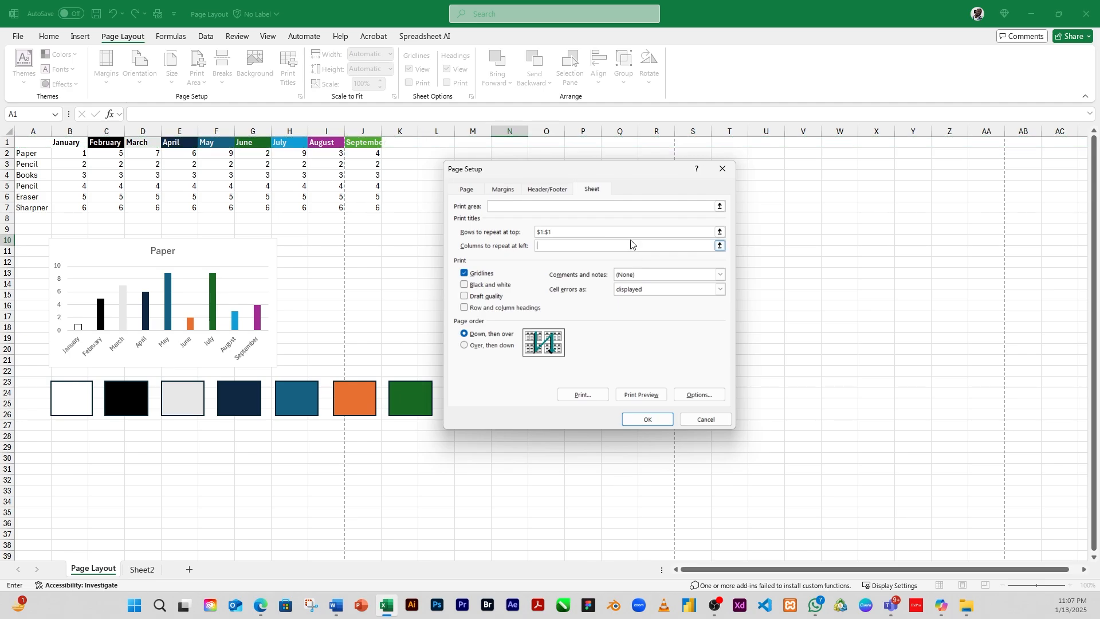
pyautogui.click(720, 247)
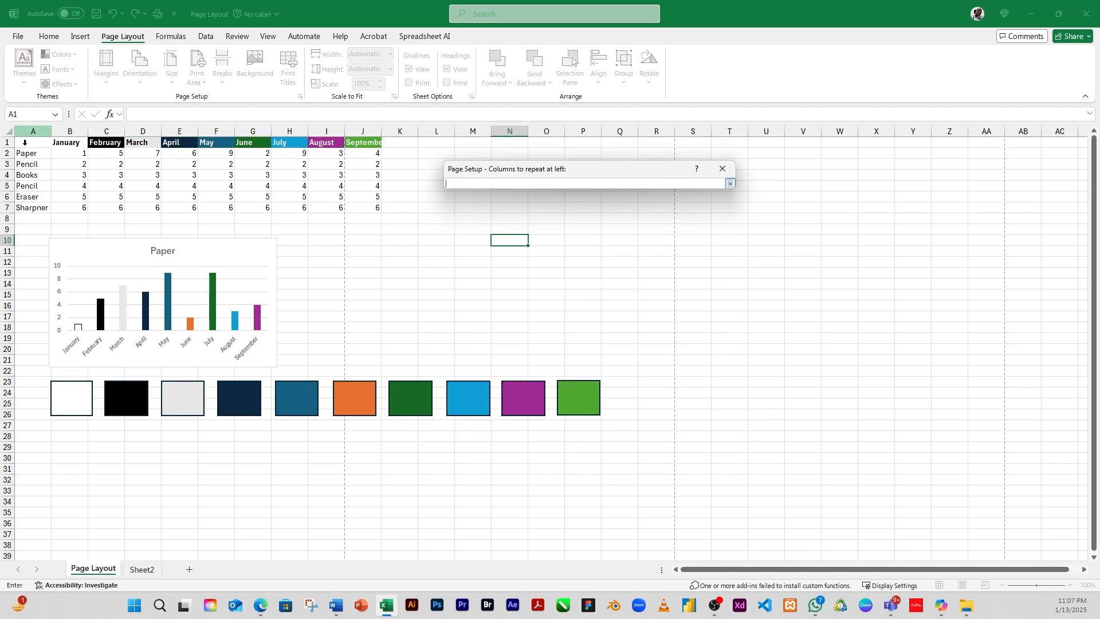
pyautogui.moveTo(3, 227); pyautogui.dragTo(31, 309)
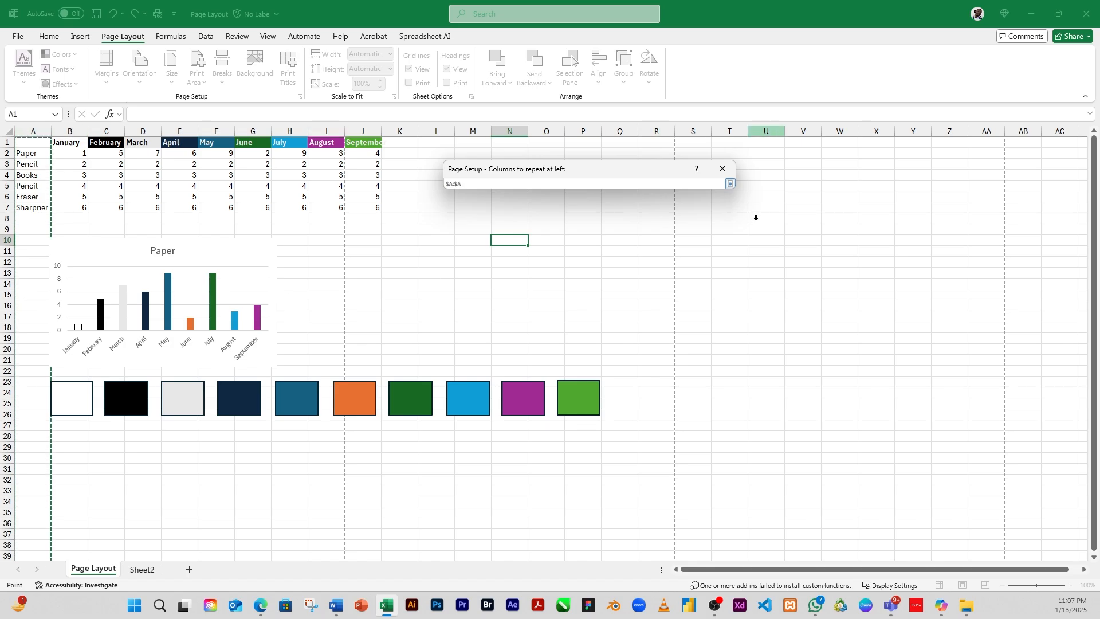
pyautogui.press('Return')
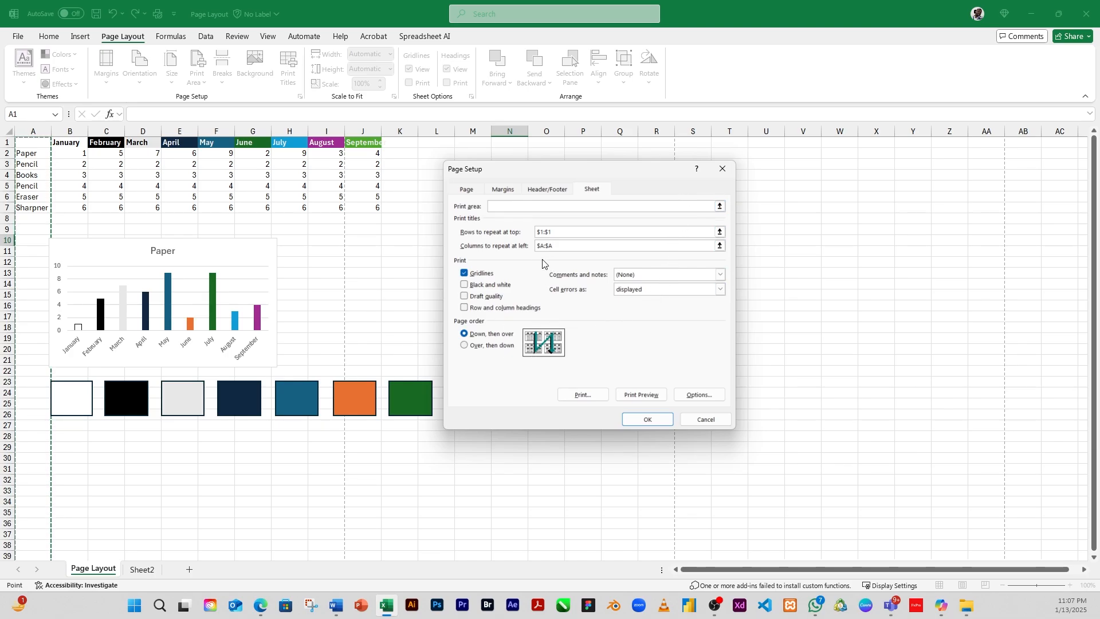
# Step: Apply the print title settings and check the printed pages in print preview
pyautogui.click(646, 419)
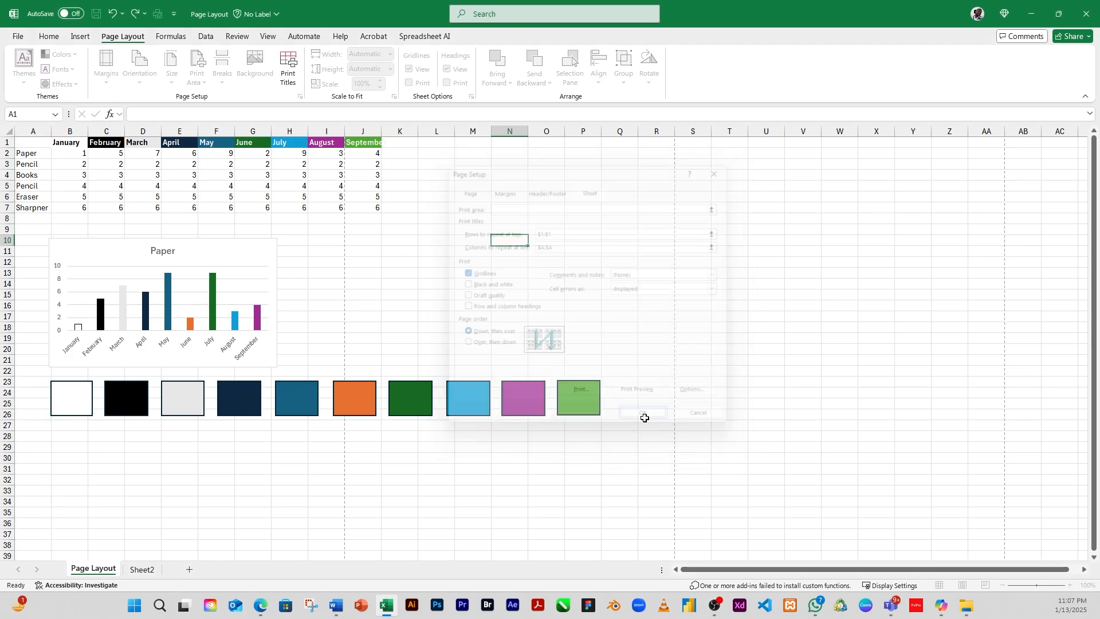
pyautogui.click(387, 294)
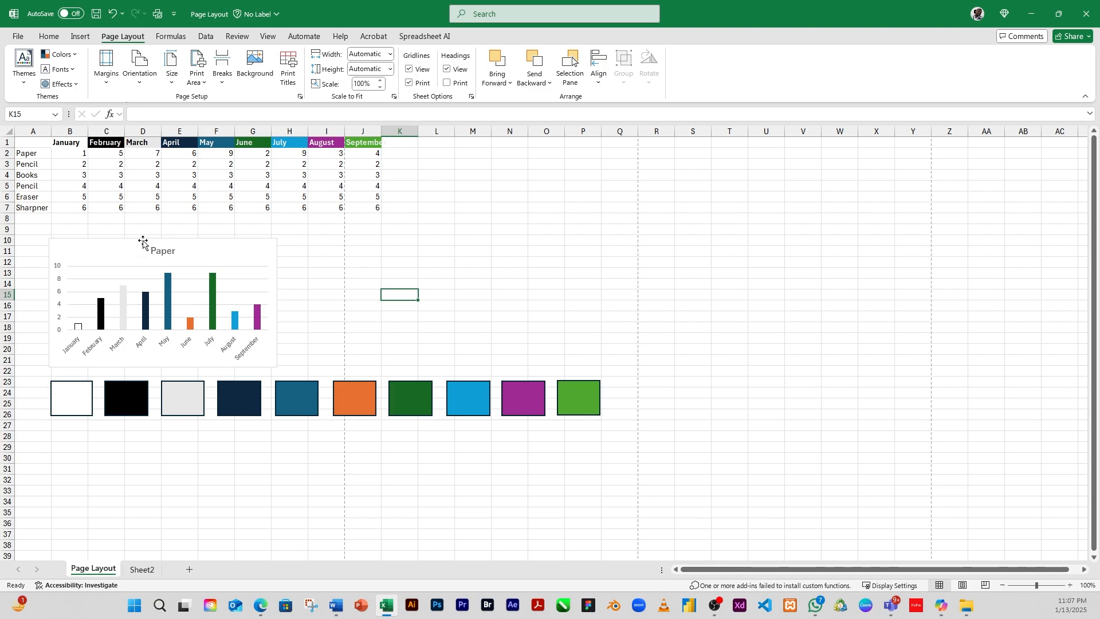
pyautogui.scroll(-5, 189, 238)
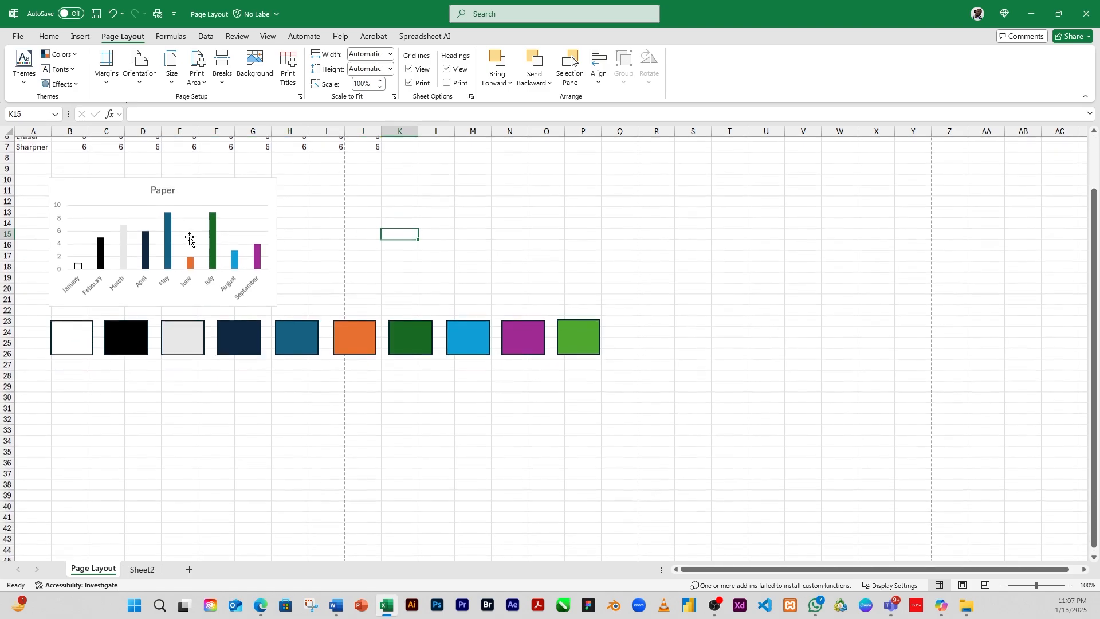
pyautogui.scroll(-3, 193, 235)
pyautogui.scroll(6, 194, 235)
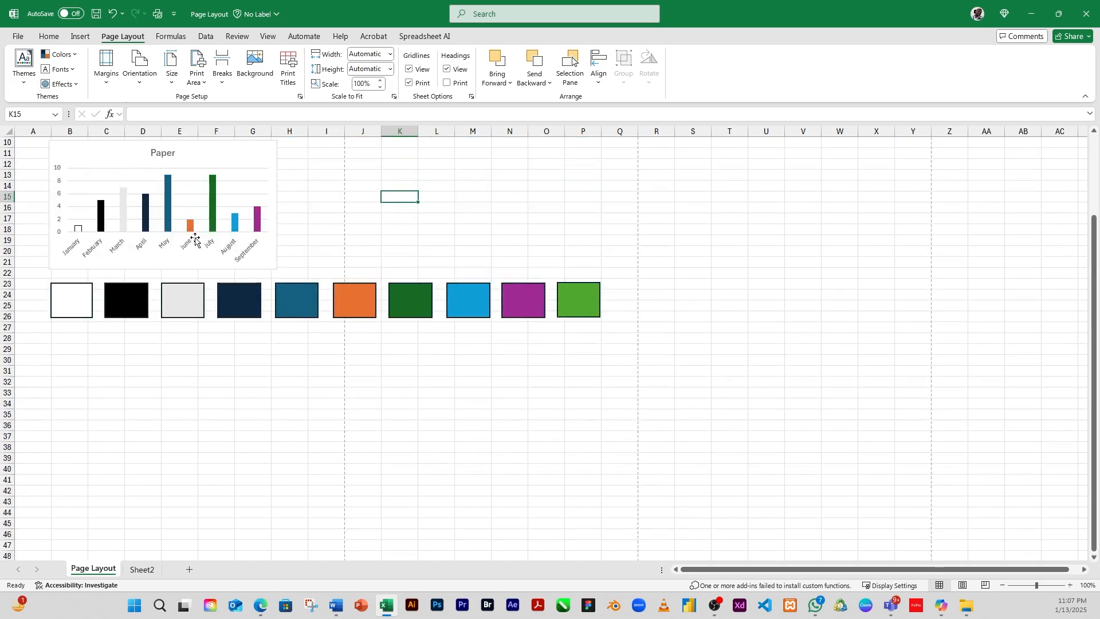
pyautogui.scroll(1, 232, 267)
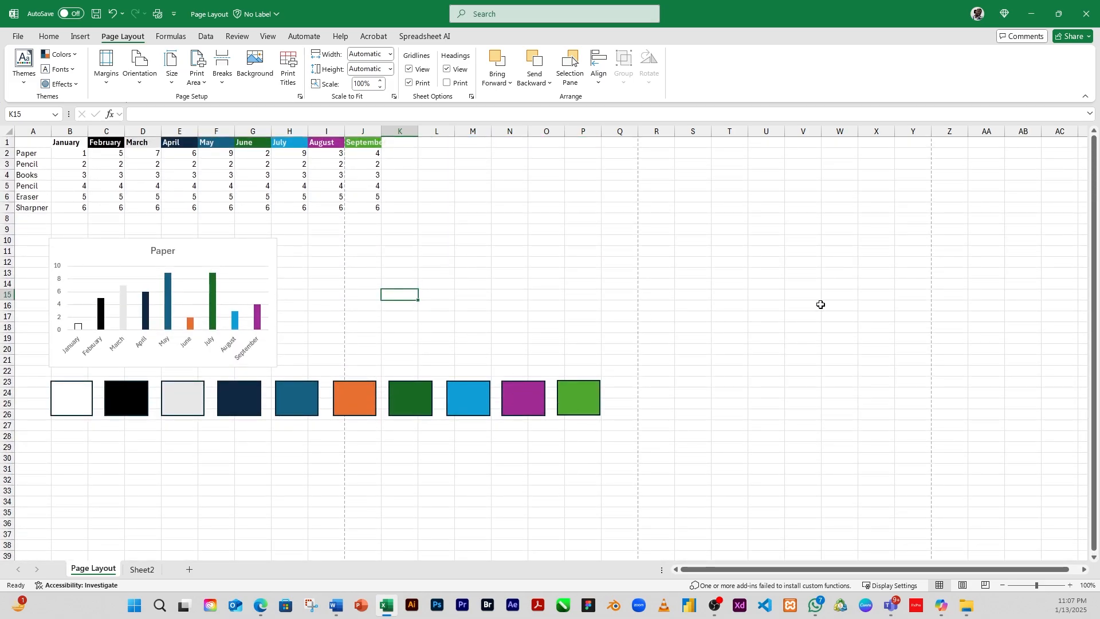
pyautogui.hotkey('ctrl', 'p')
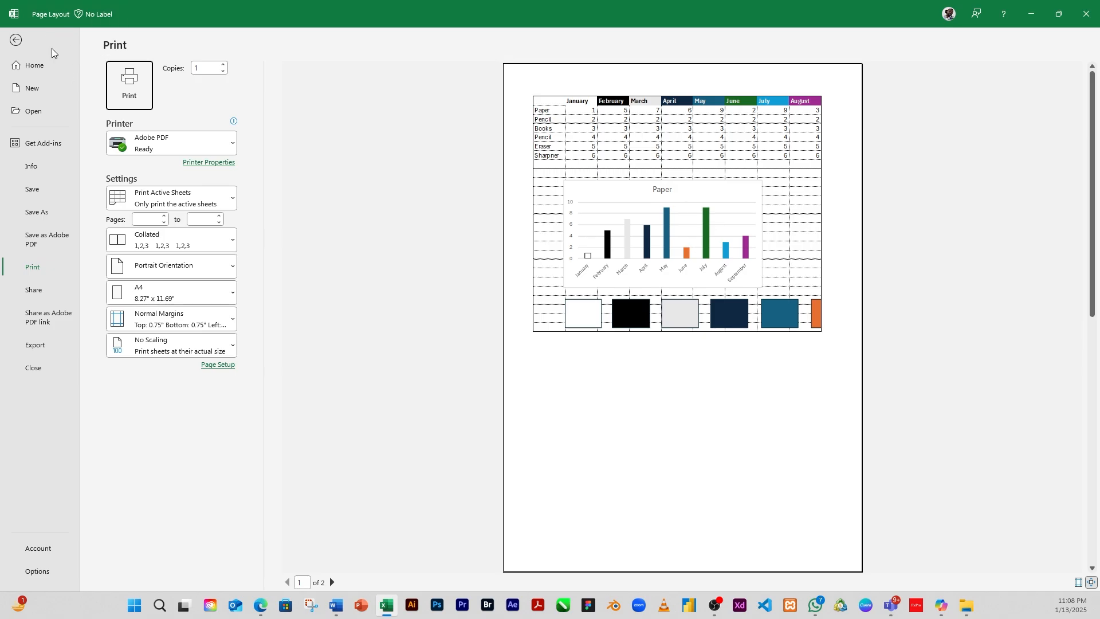
pyautogui.click(20, 43)
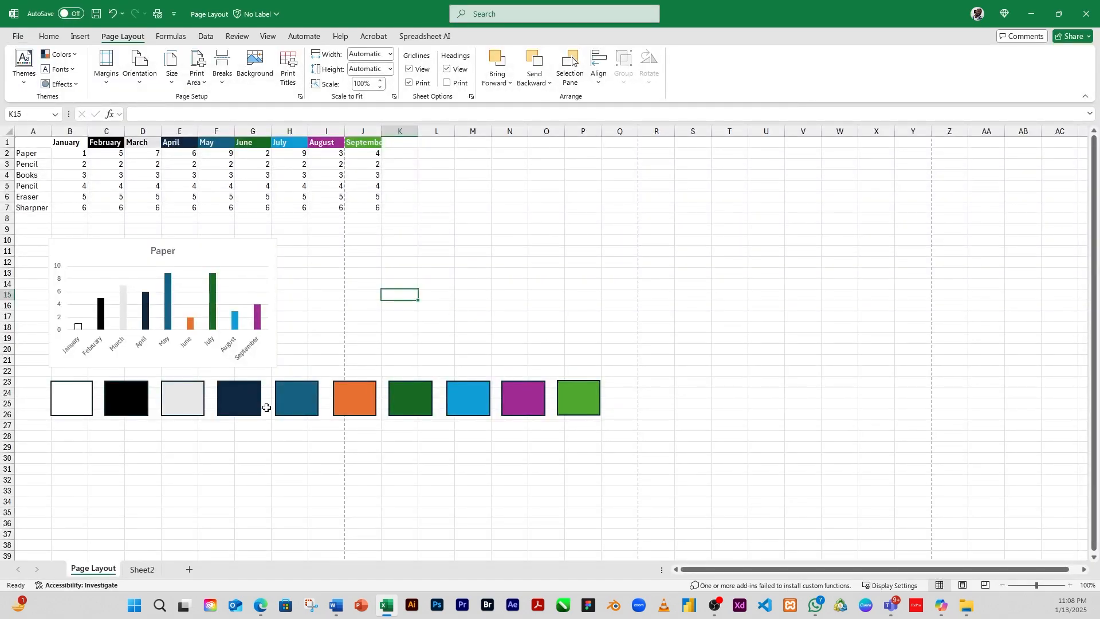
# Step: Switch to Page Layout view and scroll through the pages to examine the repeated title row and column
pyautogui.scroll(-2, 272, 401)
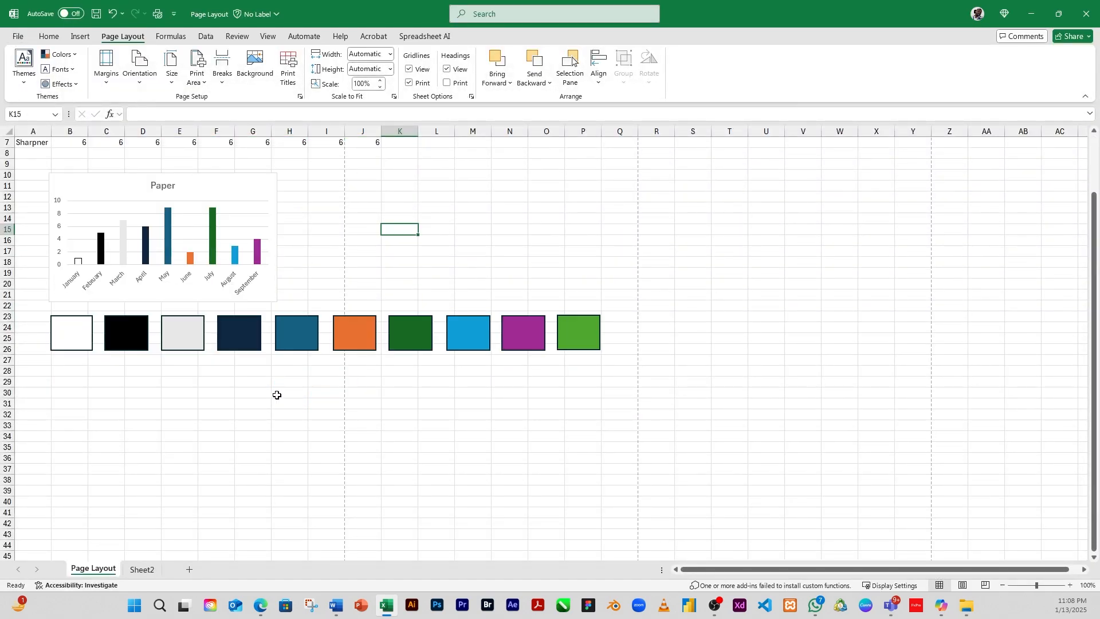
pyautogui.click(964, 585)
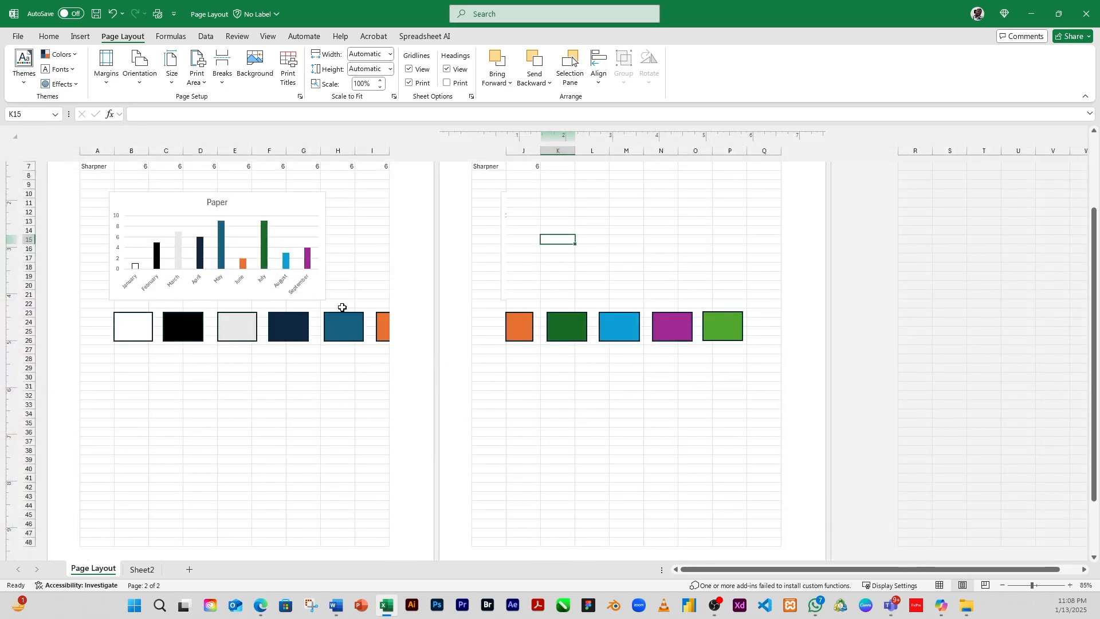
pyautogui.scroll(-3, 390, 365)
pyautogui.scroll(5, 336, 381)
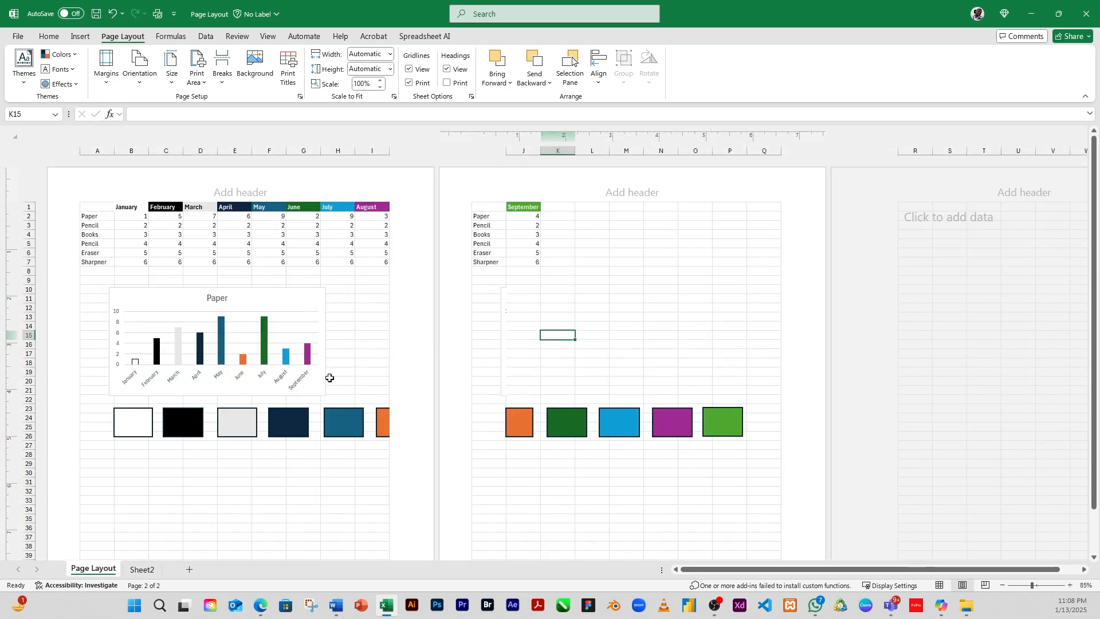
pyautogui.scroll(-2, 265, 389)
pyautogui.scroll(2, 258, 388)
pyautogui.scroll(-3, 242, 447)
pyautogui.scroll(-2, 242, 446)
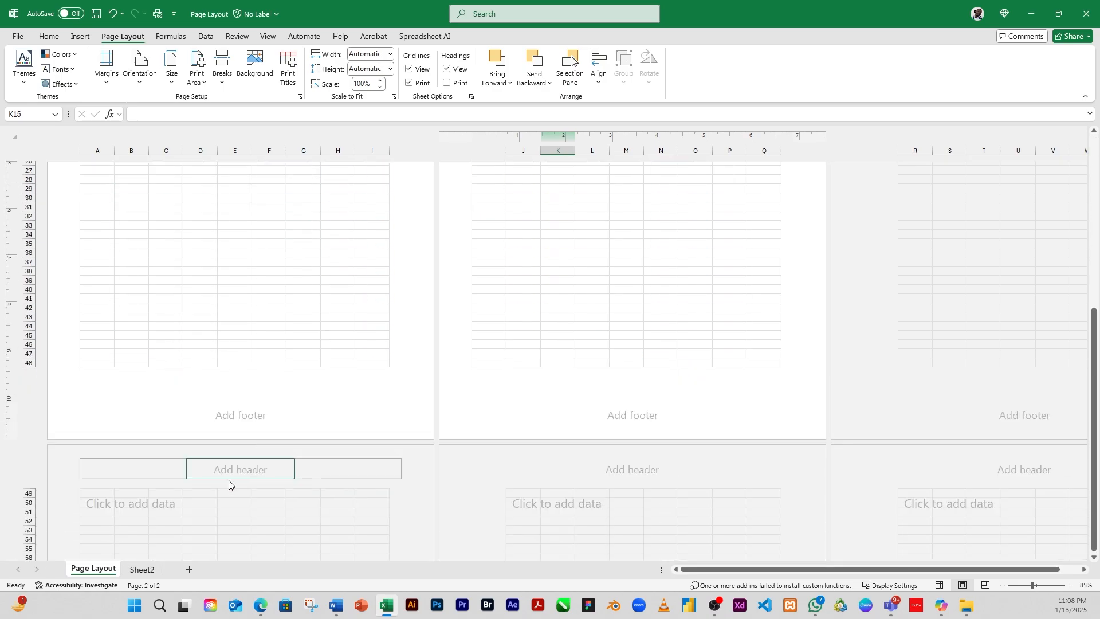
# Step: Select cells on the later pages to examine how the title row and column repeat
pyautogui.click(117, 503)
pyautogui.click(102, 494)
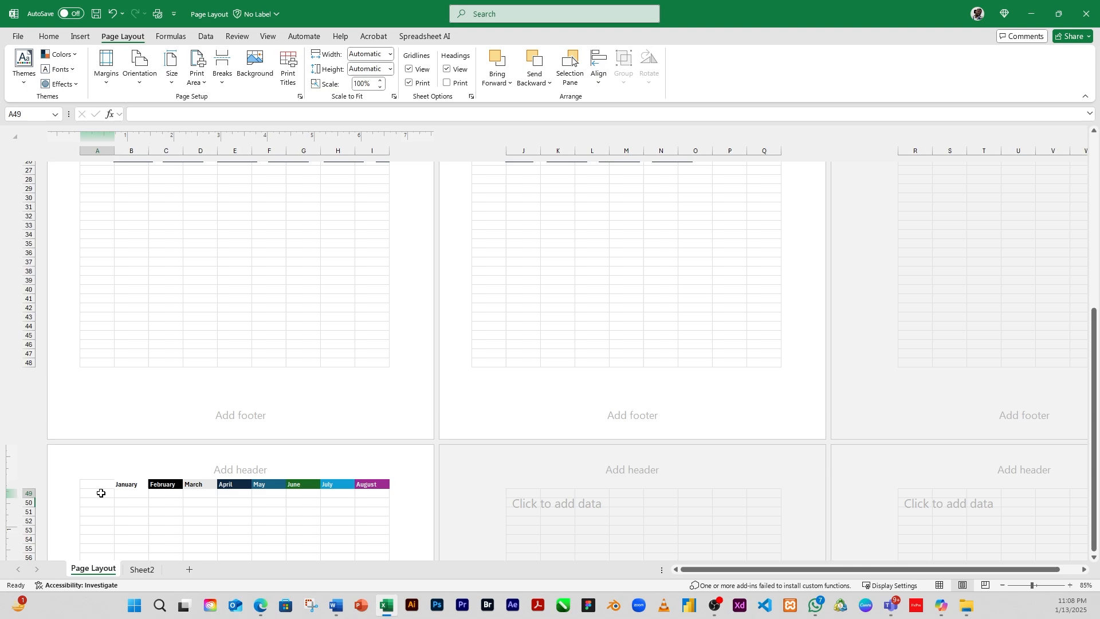
pyautogui.click(125, 512)
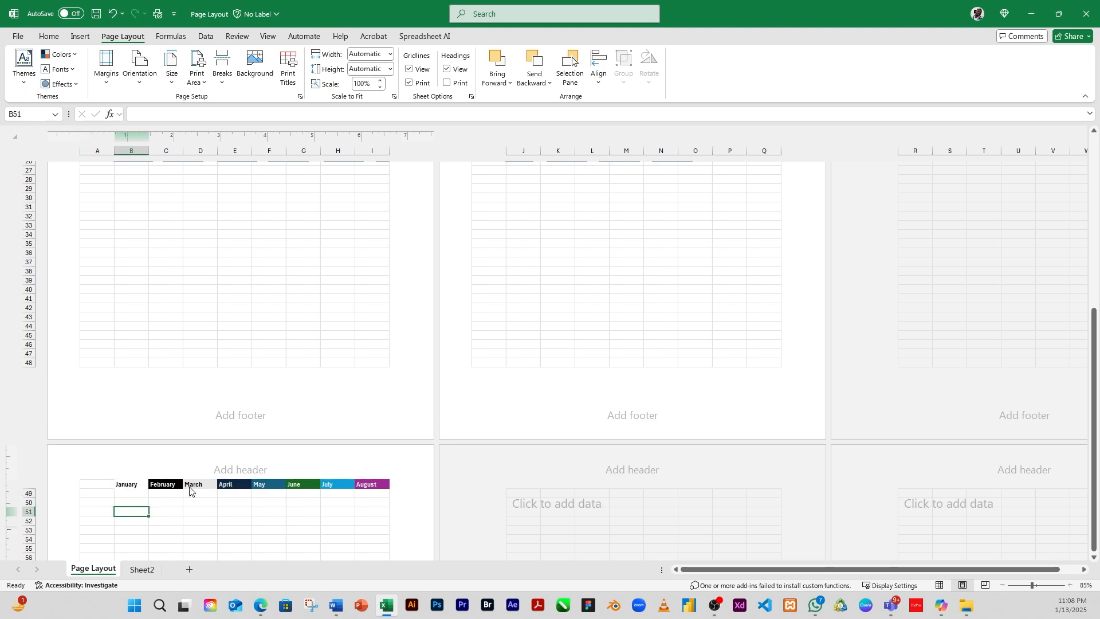
pyautogui.scroll(-4, 289, 488)
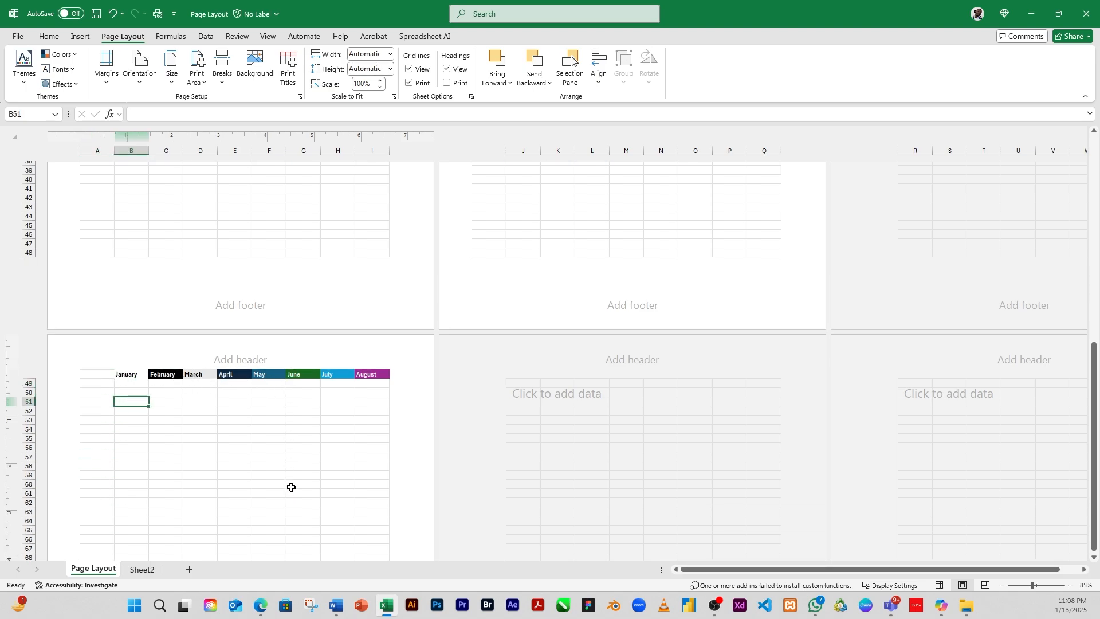
pyautogui.scroll(7, 552, 339)
pyautogui.scroll(5, 552, 339)
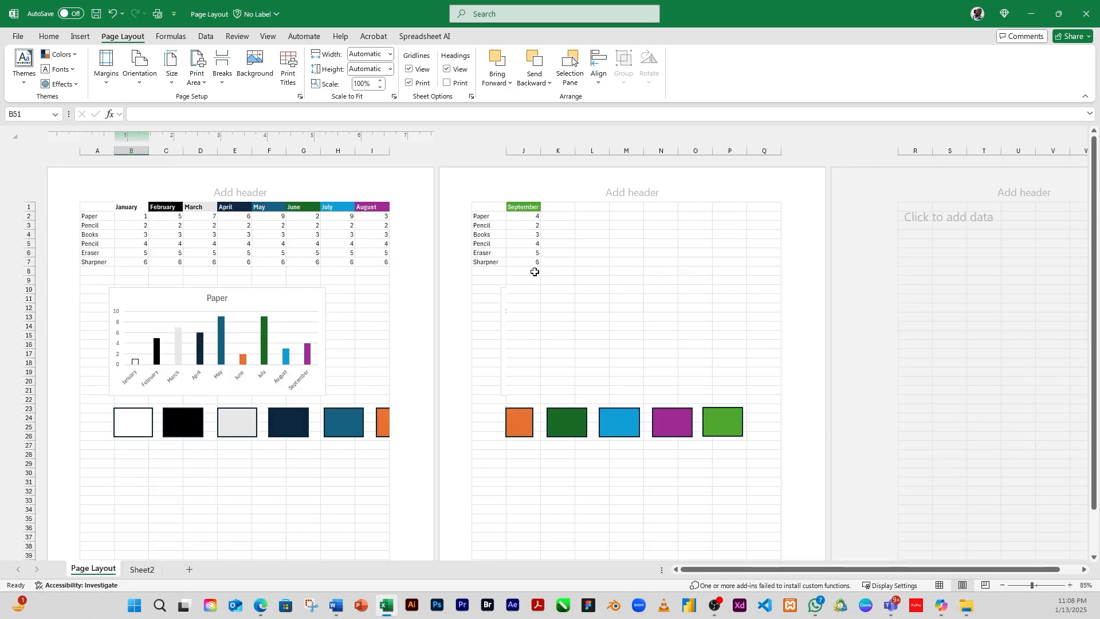
pyautogui.click(519, 272)
pyautogui.scroll(-14, 476, 340)
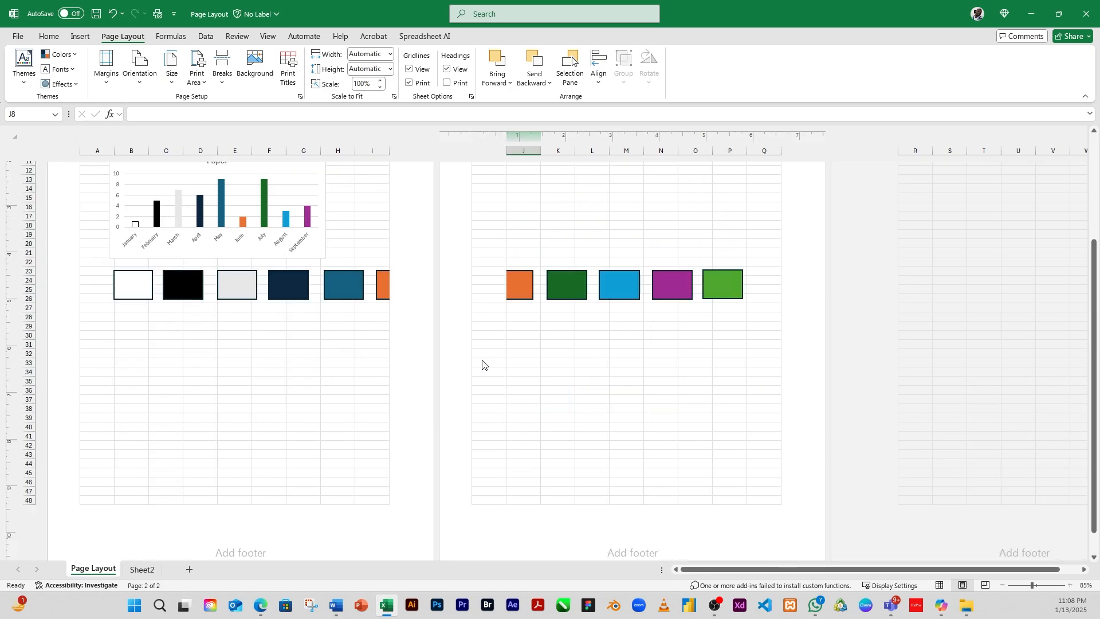
# Step: Enter sample text DDSFAFD in cell B50 and ADFADFSDF in cell B98 on later pages
pyautogui.click(136, 310)
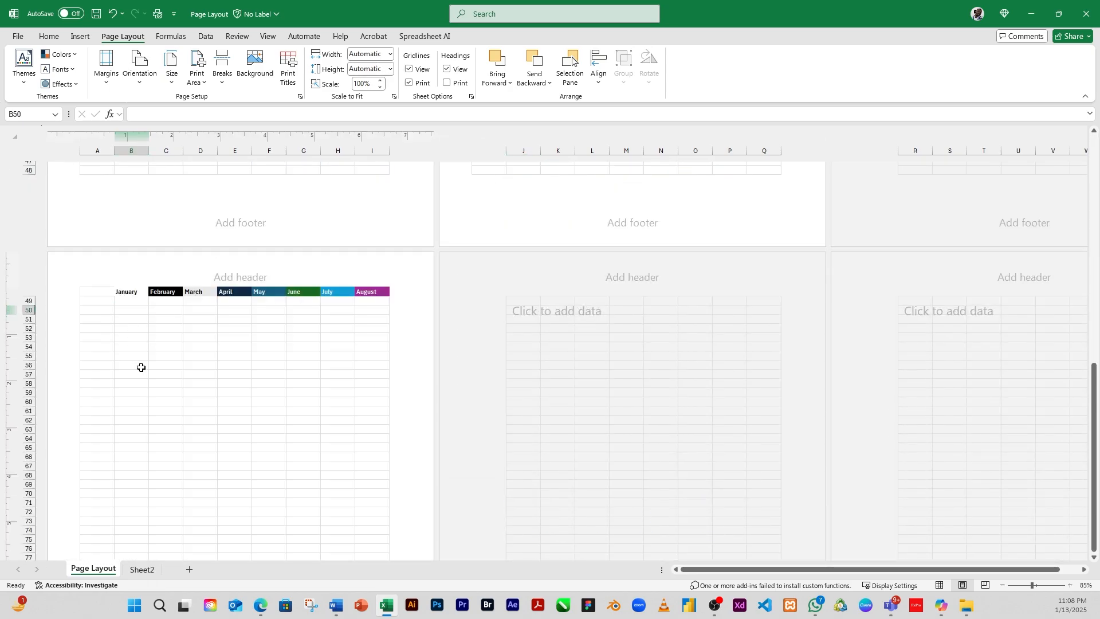
pyautogui.write('DDSFAFD')
pyautogui.scroll(-5, 172, 374)
pyautogui.scroll(-6, 176, 374)
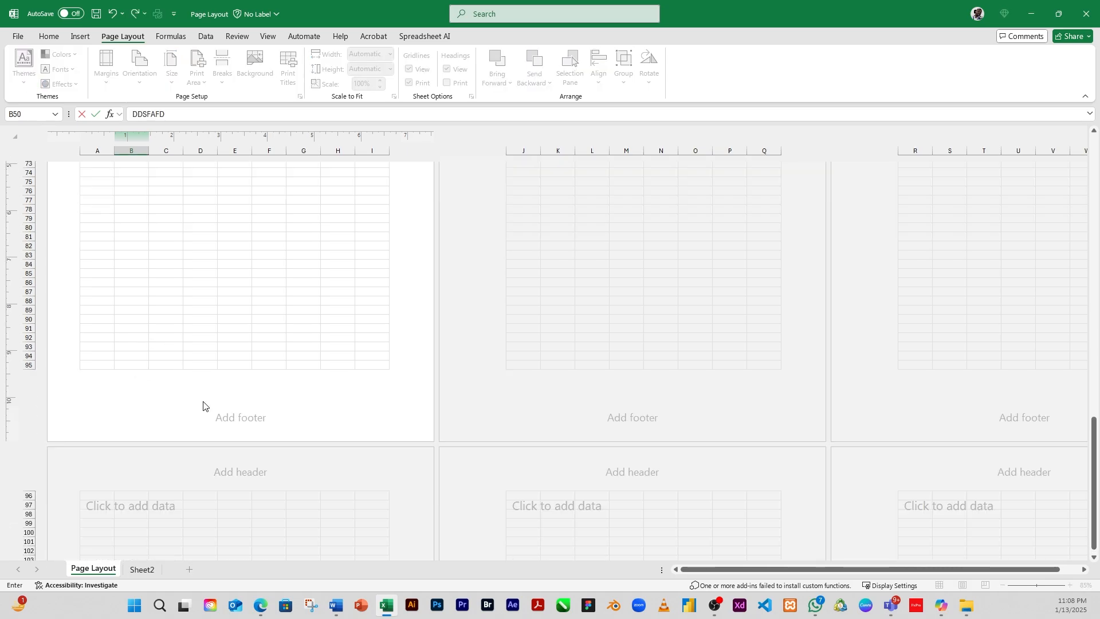
pyautogui.click(124, 513)
pyautogui.write('ADFADFSDF')
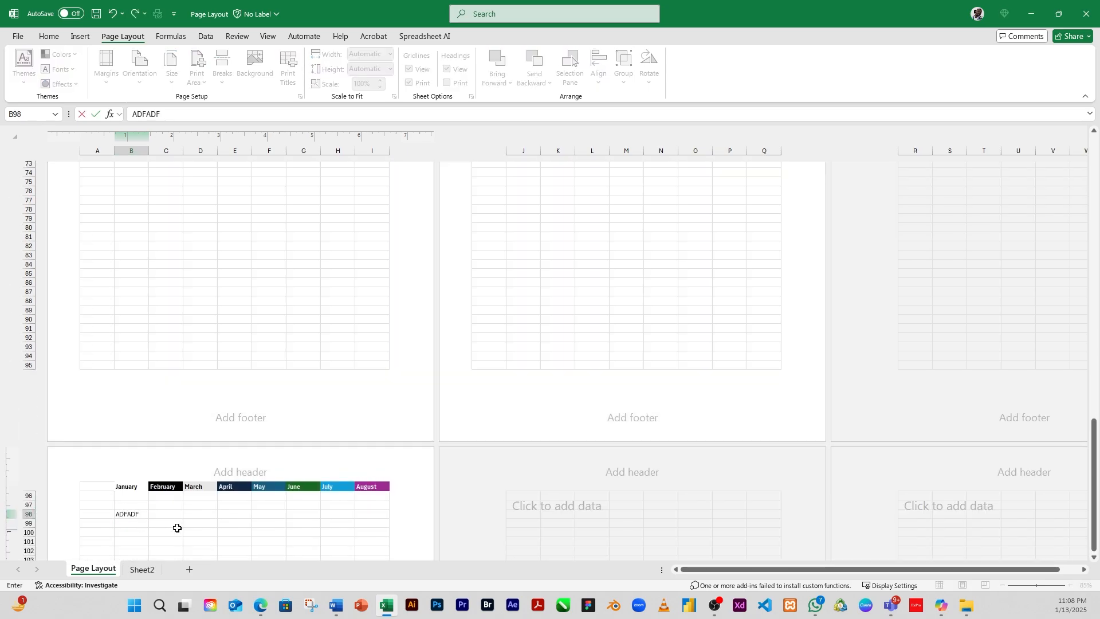
pyautogui.click(201, 523)
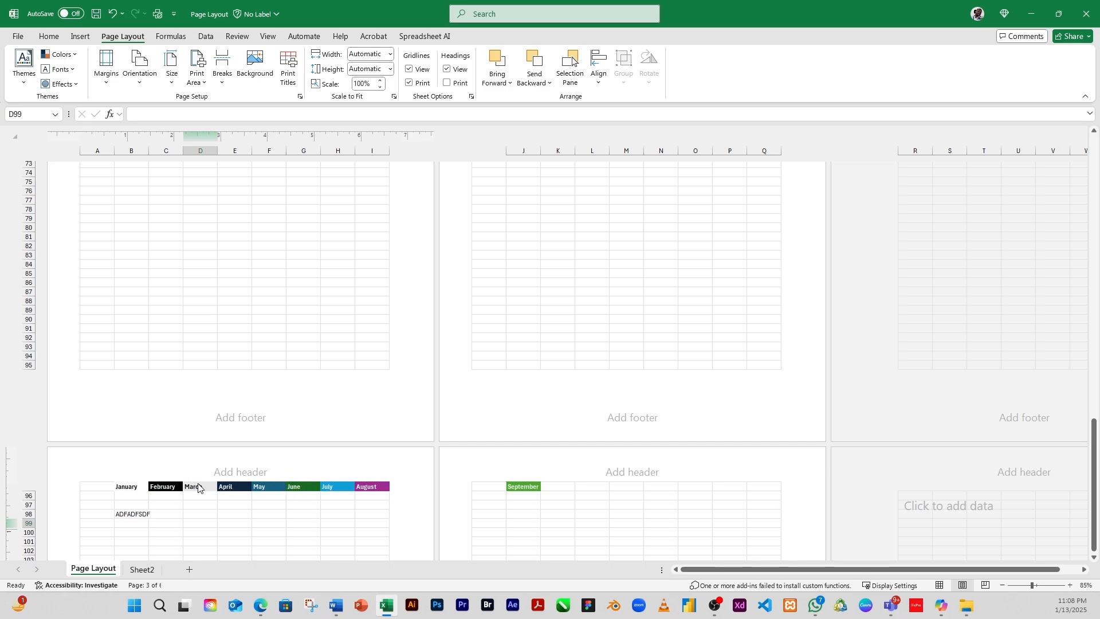
# Step: Return to Normal view and reopen the Page Setup dialog
pyautogui.scroll(20, 263, 336)
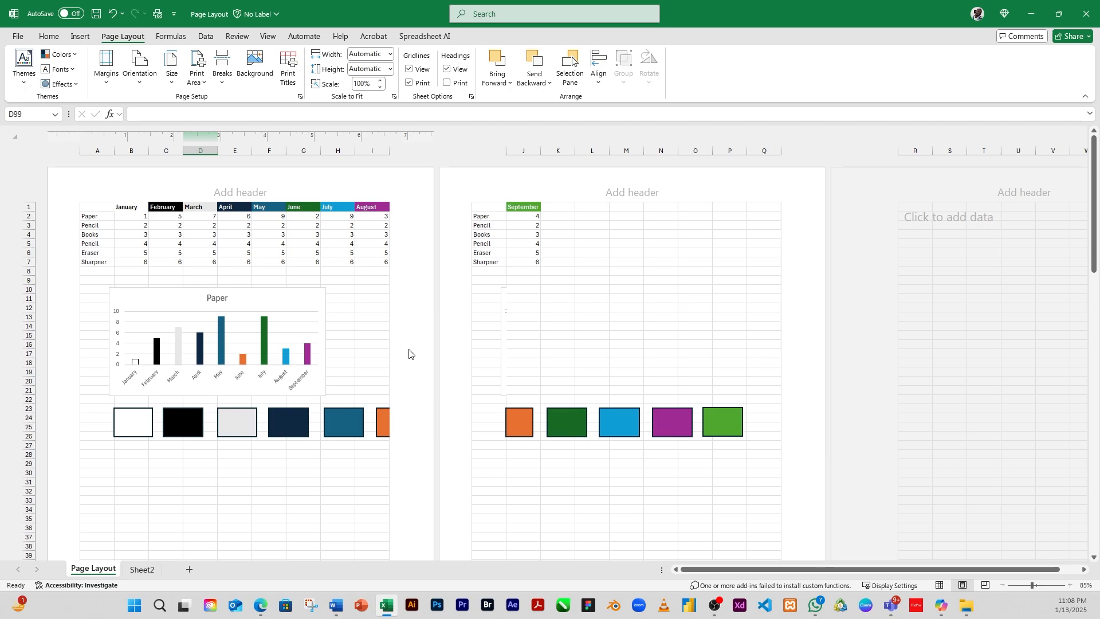
pyautogui.click(942, 586)
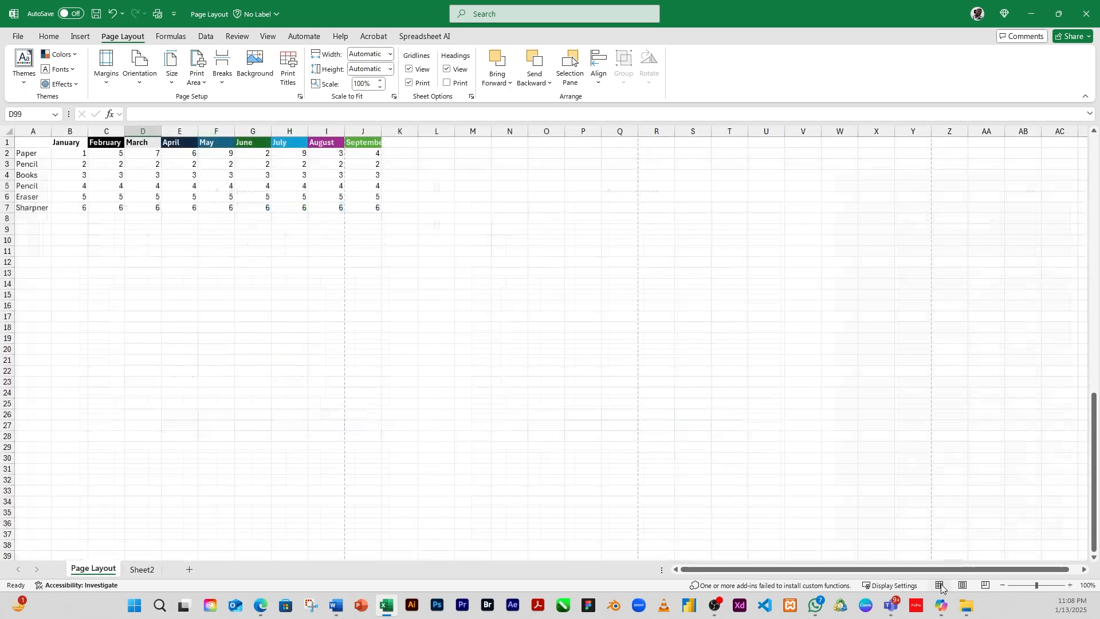
pyautogui.click(292, 80)
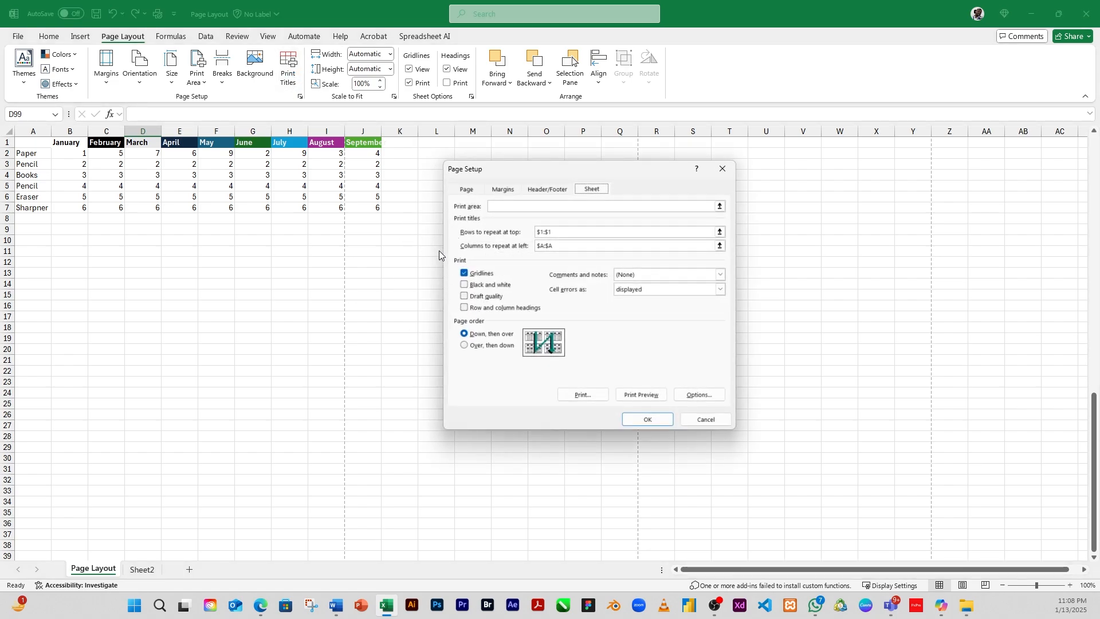
pyautogui.click(722, 169)
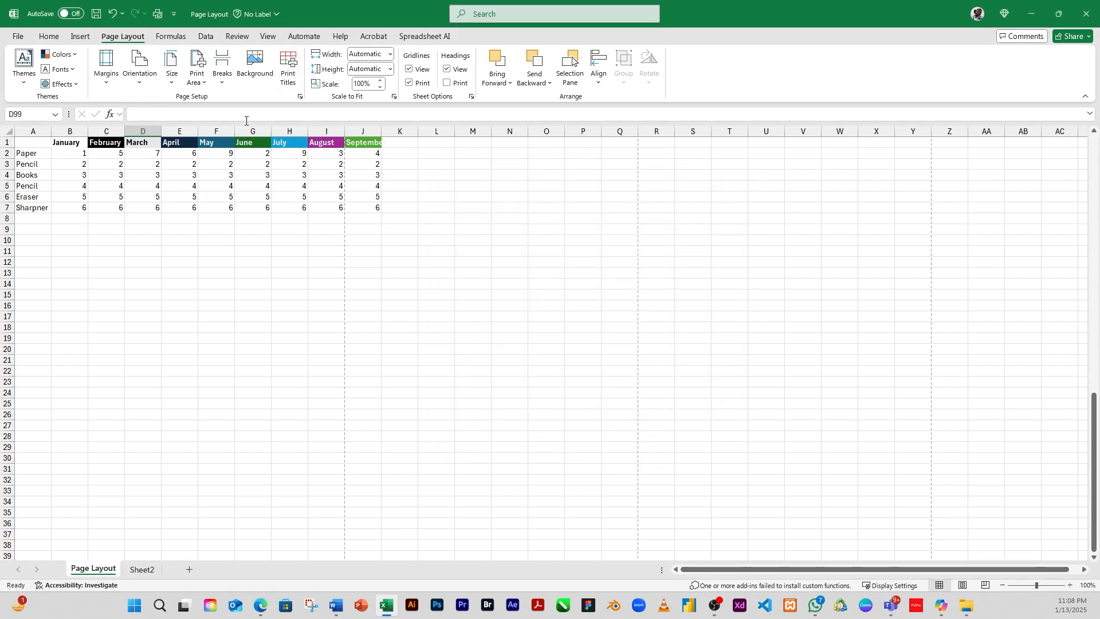
pyautogui.click(299, 96)
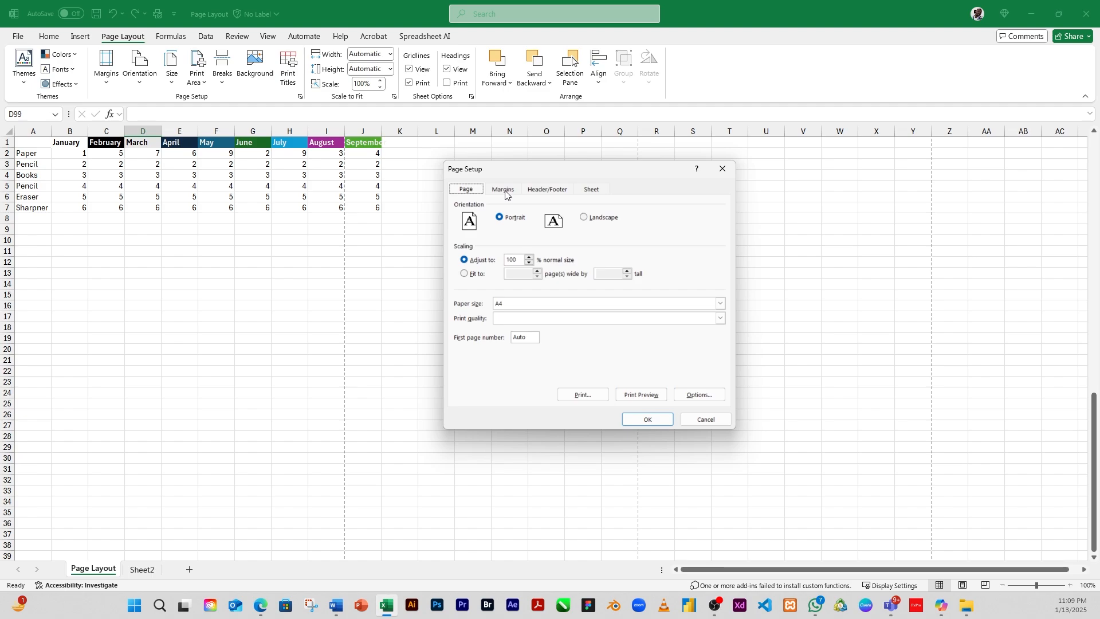
# Step: Review the Header/Footer and Sheet tabs and open the custom header editor, closing it without changes
pyautogui.click(554, 190)
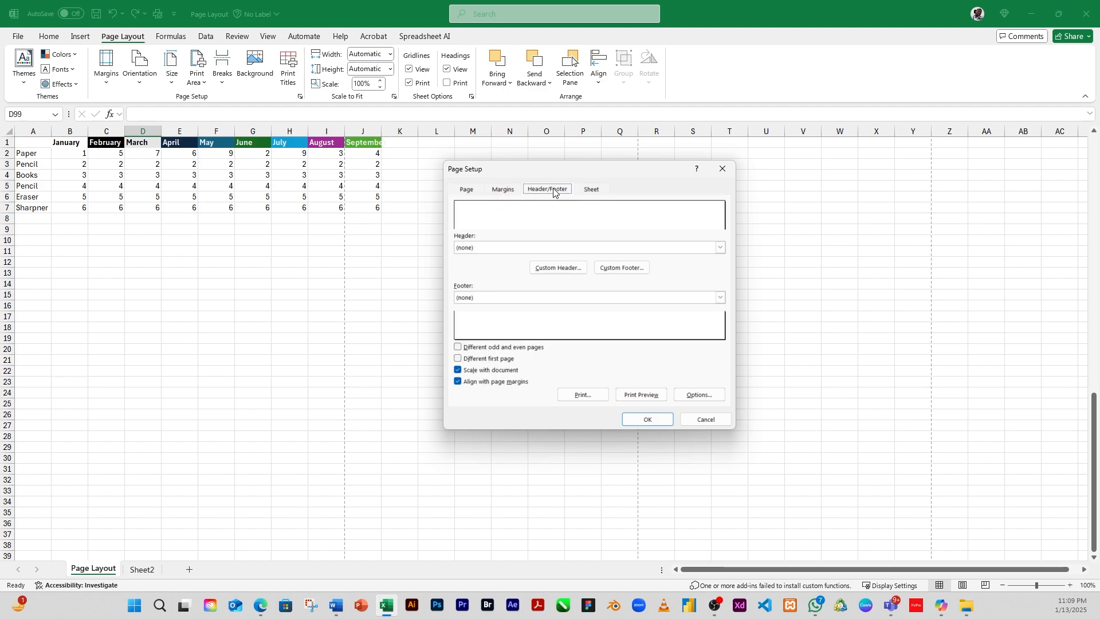
pyautogui.click(596, 192)
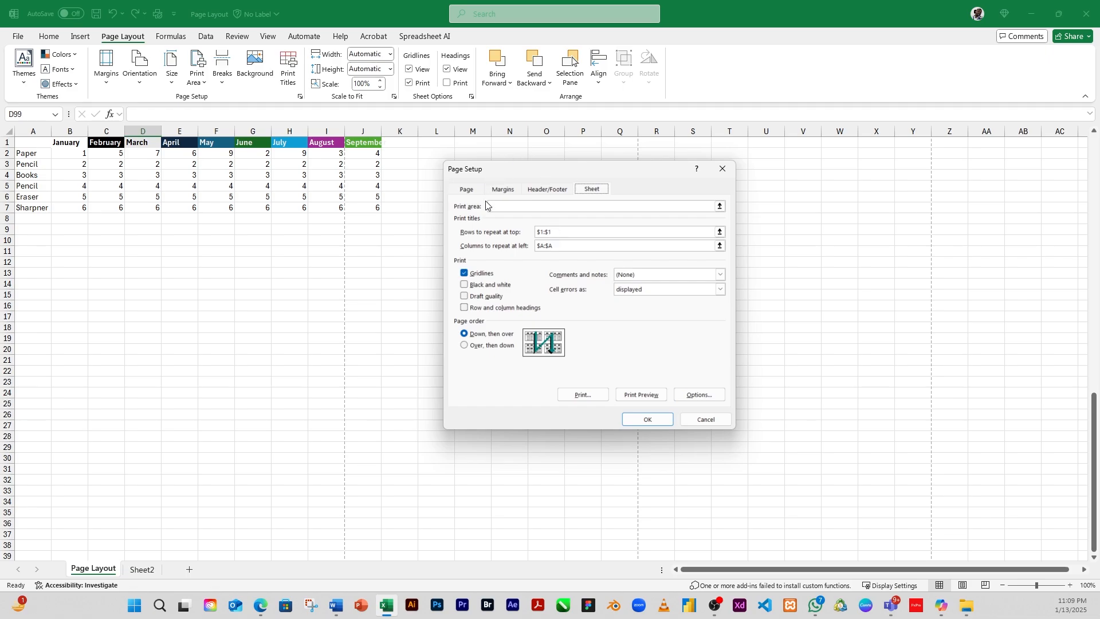
pyautogui.click(545, 191)
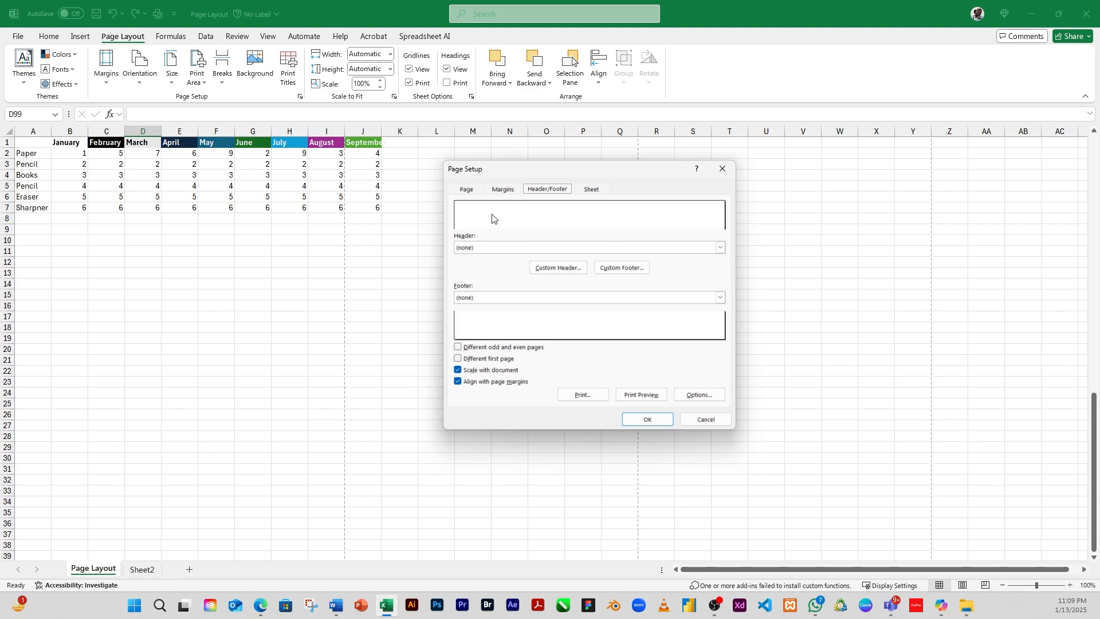
pyautogui.click(565, 268)
pyautogui.click(558, 266)
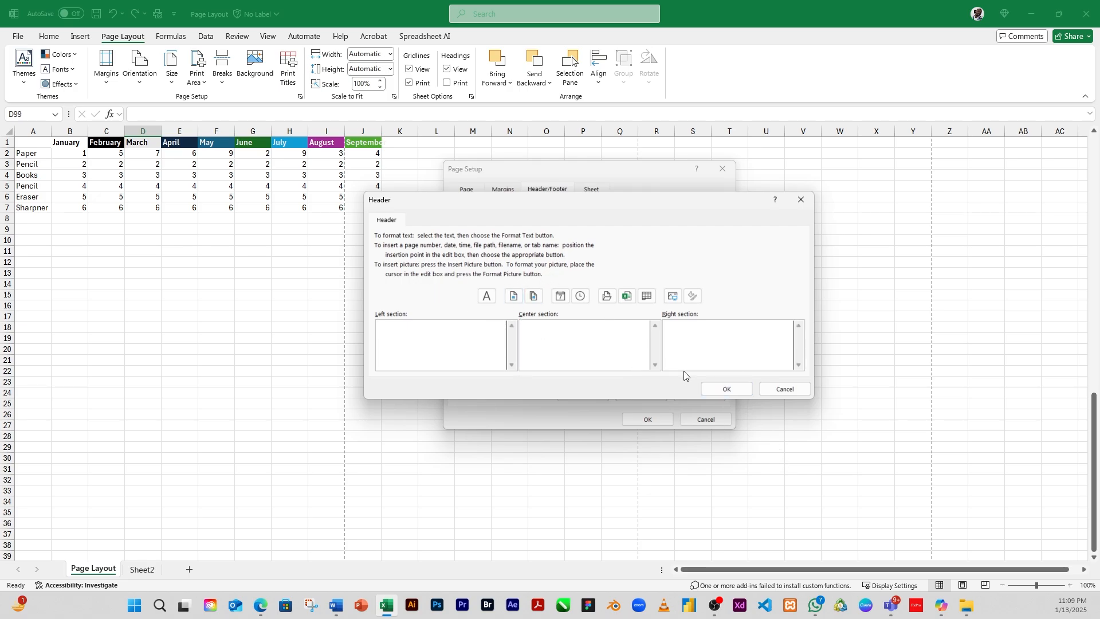
pyautogui.click(781, 389)
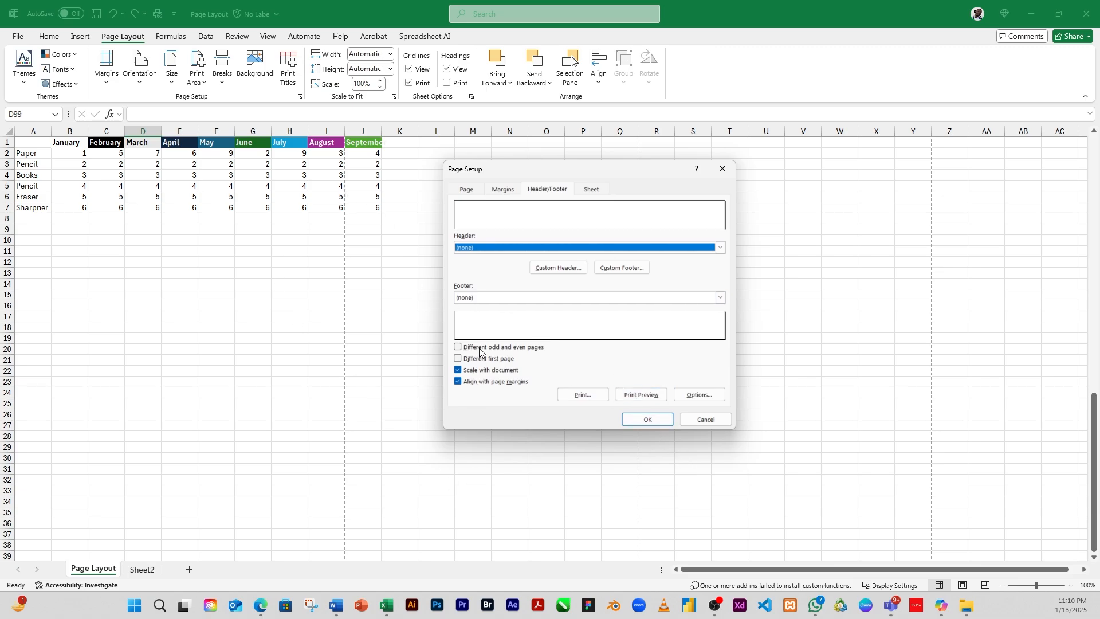
# Step: Browse the Margins, Header/Footer, Page and Sheet tabs of Page Setup
pyautogui.click(498, 191)
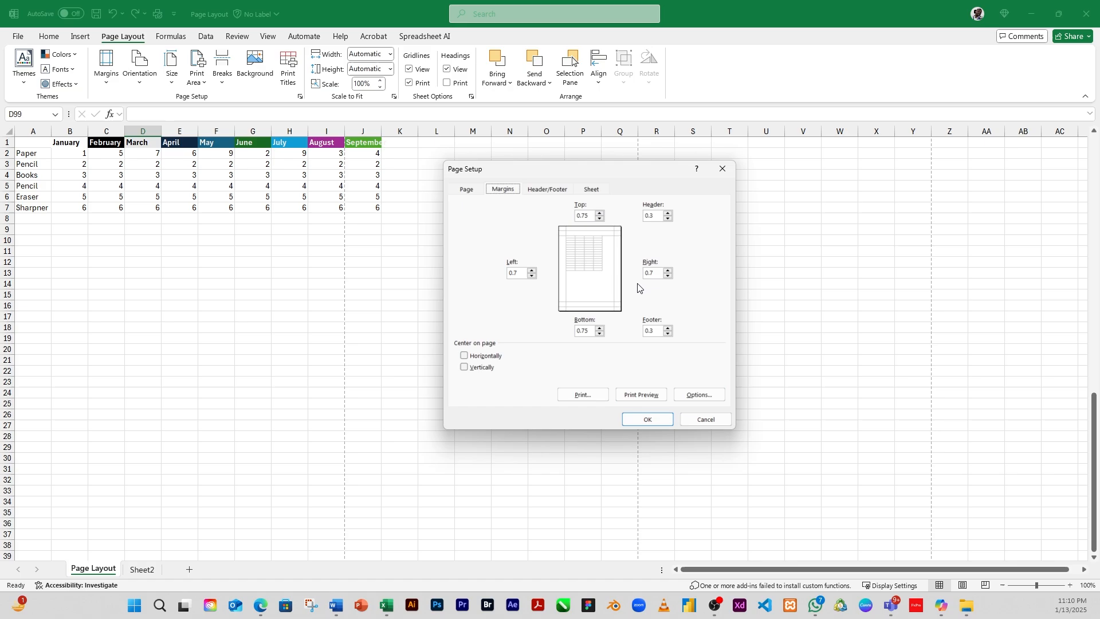
pyautogui.click(545, 191)
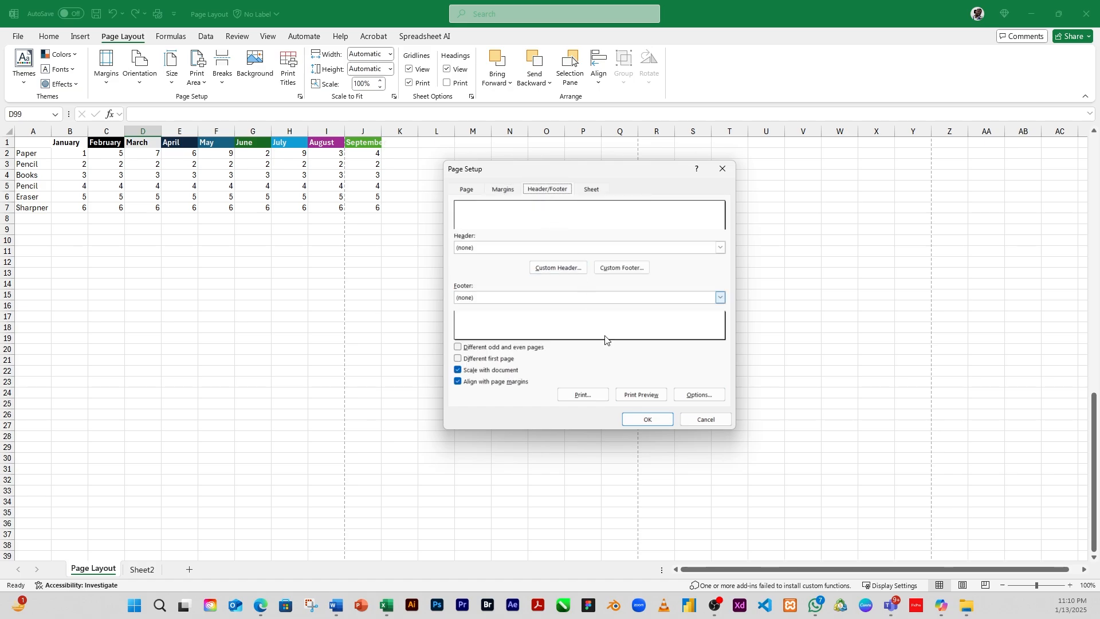
pyautogui.click(595, 189)
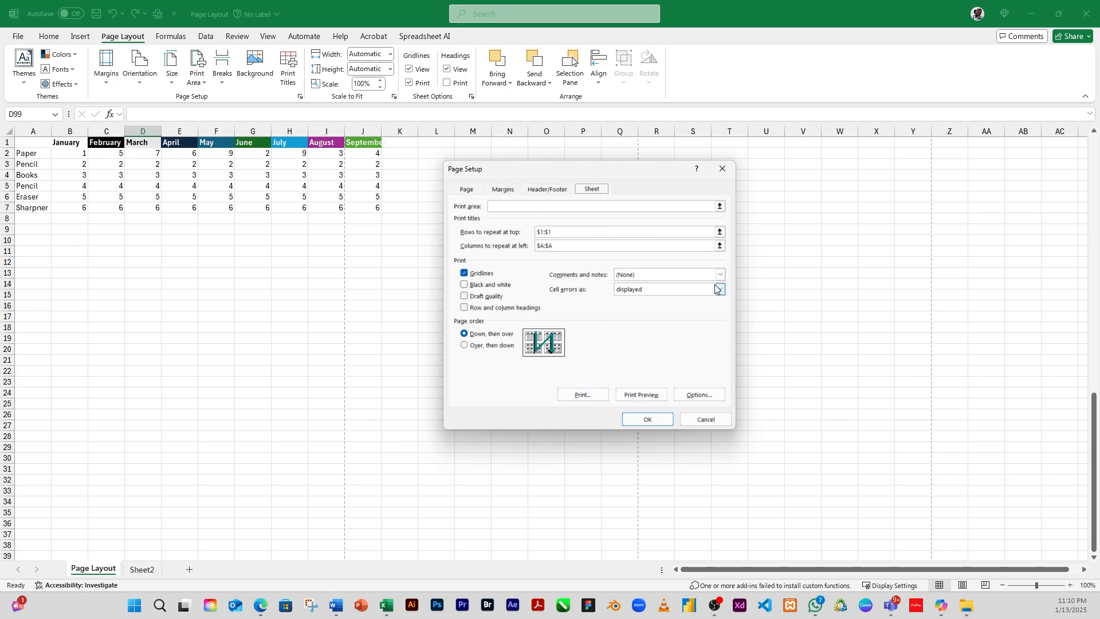
pyautogui.click(466, 189)
pyautogui.click(502, 191)
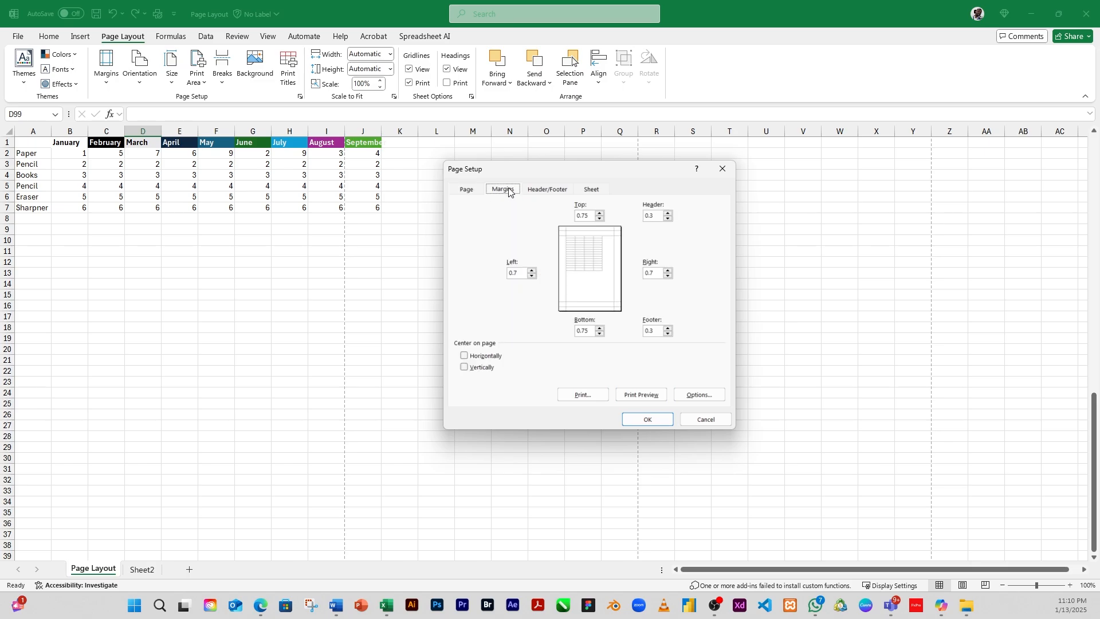
pyautogui.click(544, 192)
pyautogui.click(598, 193)
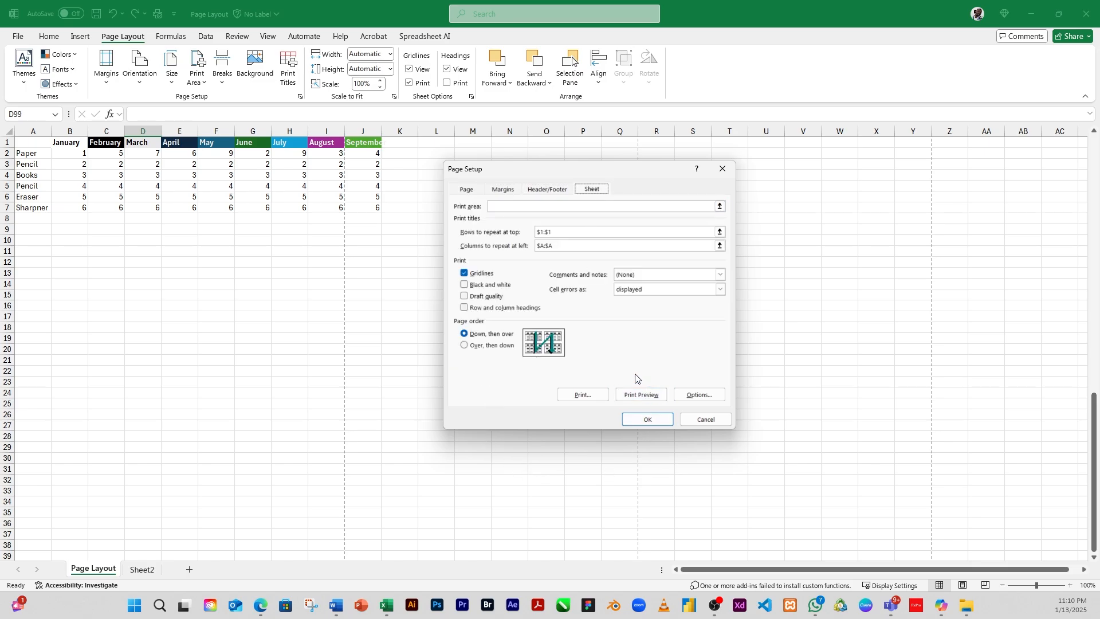
# Step: Close Page Setup without changes and switch to Page Layout view to review the printed pages
pyautogui.click(707, 420)
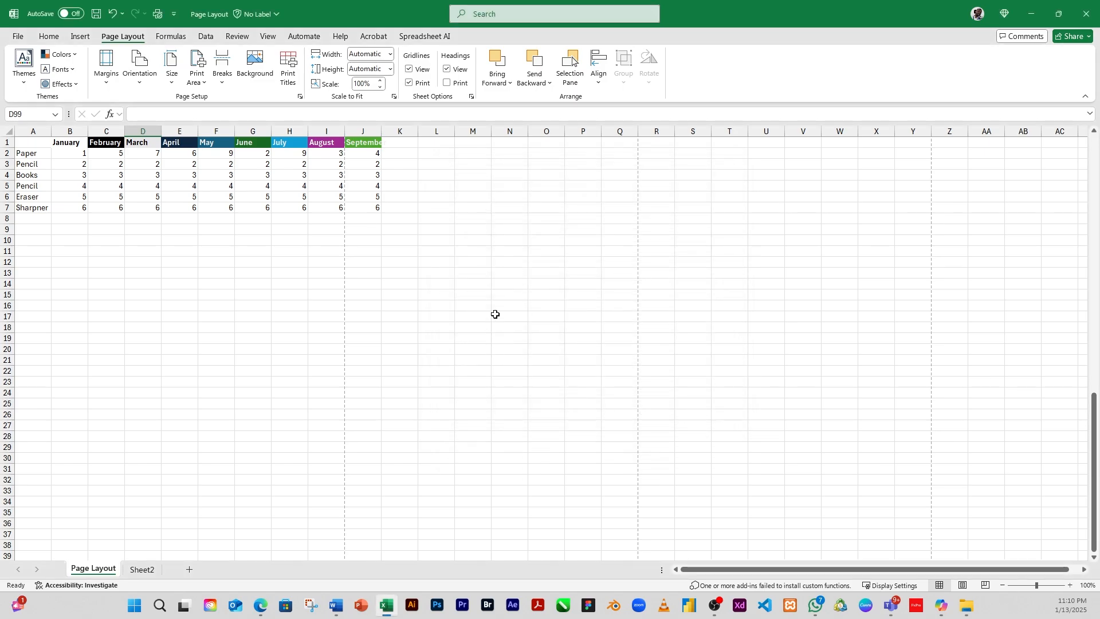
pyautogui.click(348, 188)
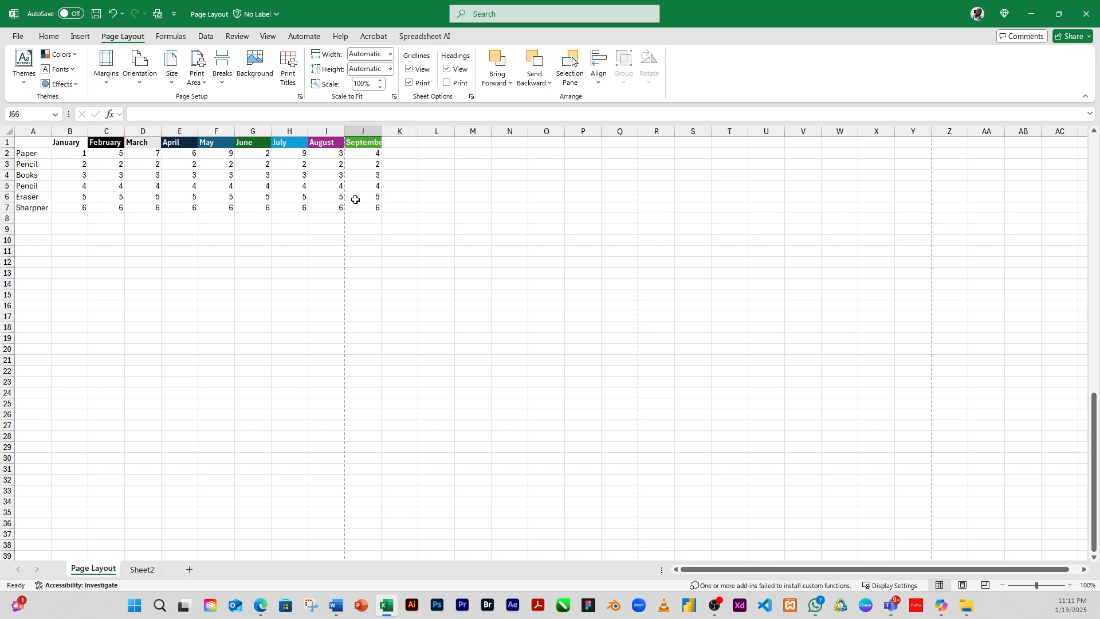
pyautogui.scroll(-13, 383, 302)
pyautogui.scroll(13, 383, 312)
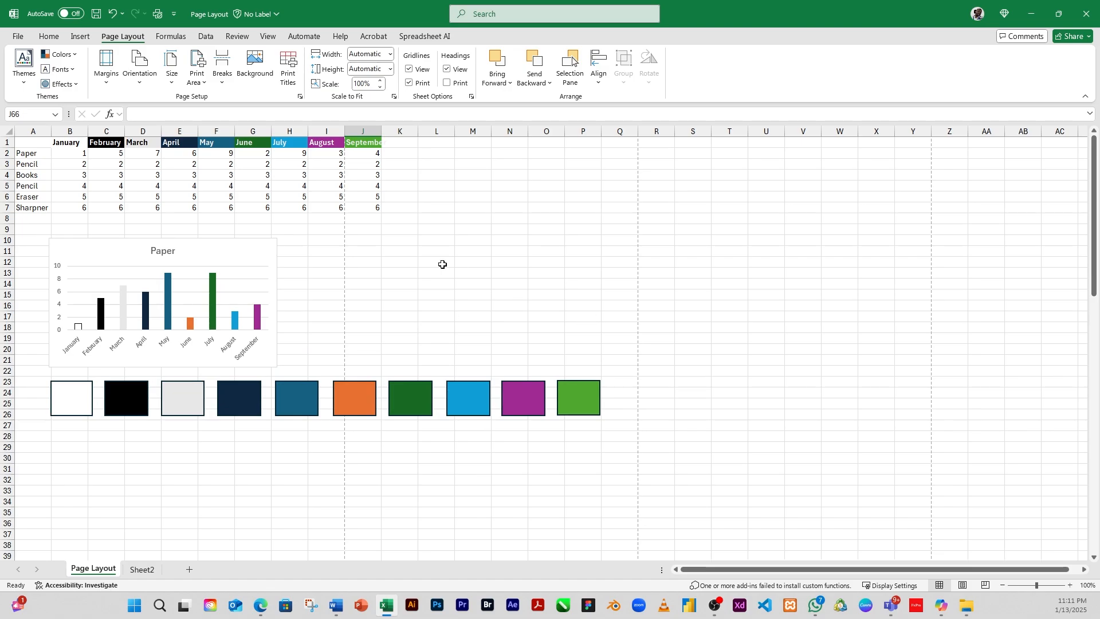
pyautogui.click(966, 587)
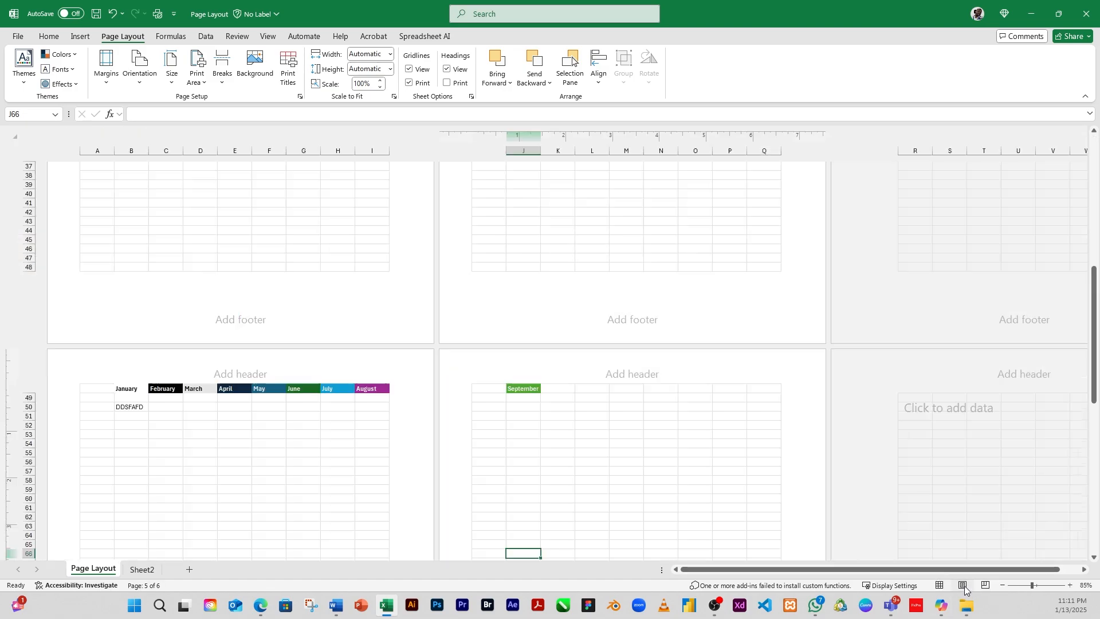
pyautogui.scroll(10, 379, 276)
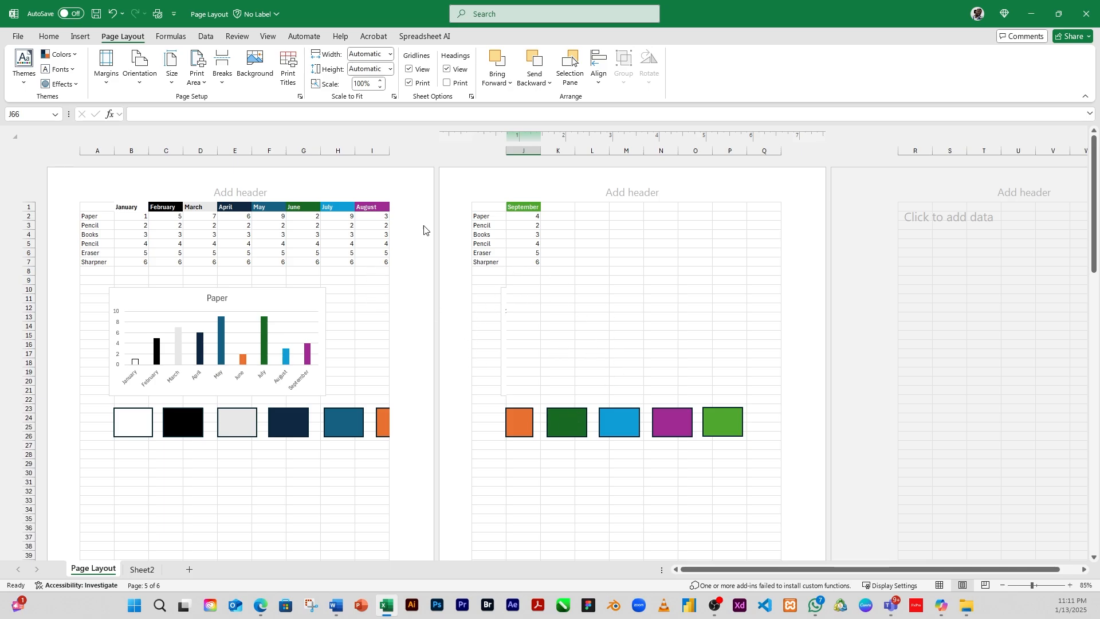
pyautogui.scroll(-15, 326, 336)
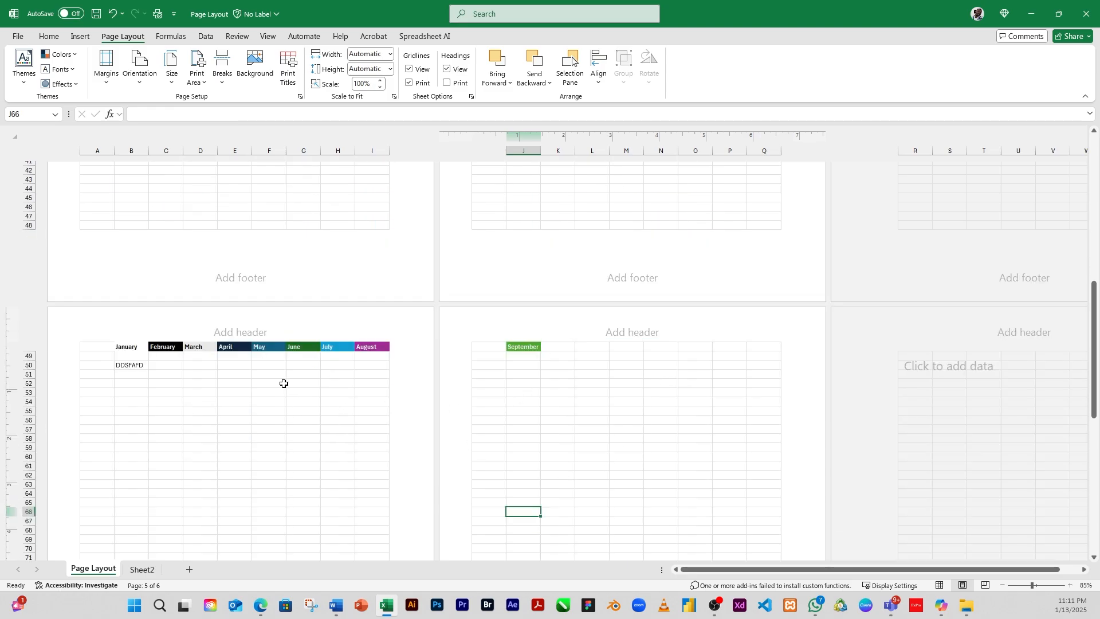
pyautogui.scroll(6, 284, 383)
pyautogui.scroll(8, 253, 351)
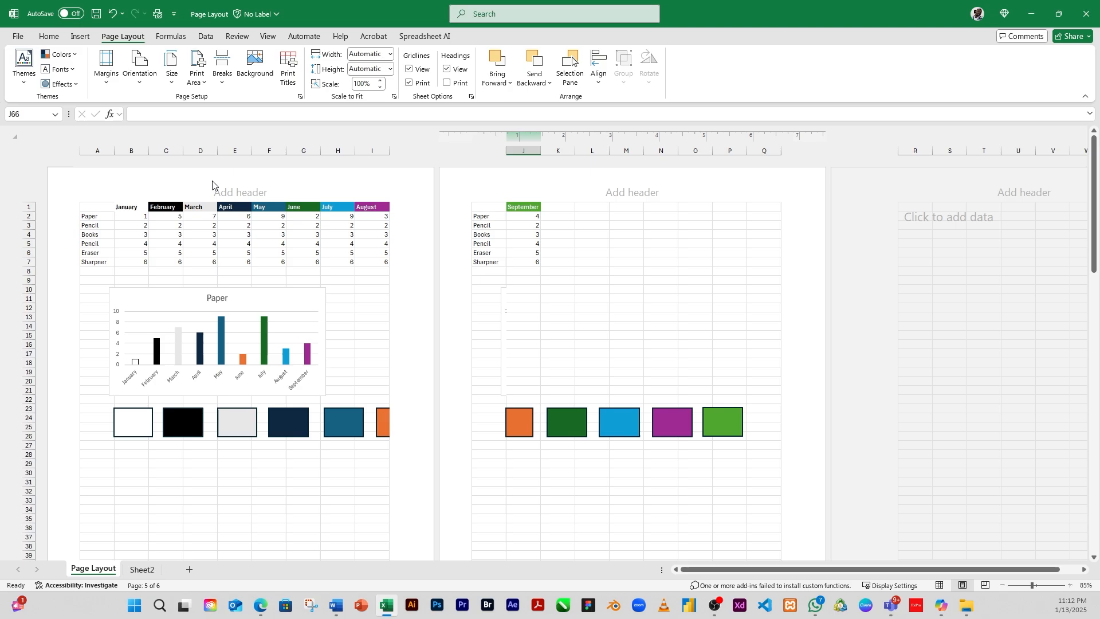
# Step: Select the data range and set the printout width to fit 1 page
pyautogui.moveTo(89, 210); pyautogui.dragTo(380, 116)
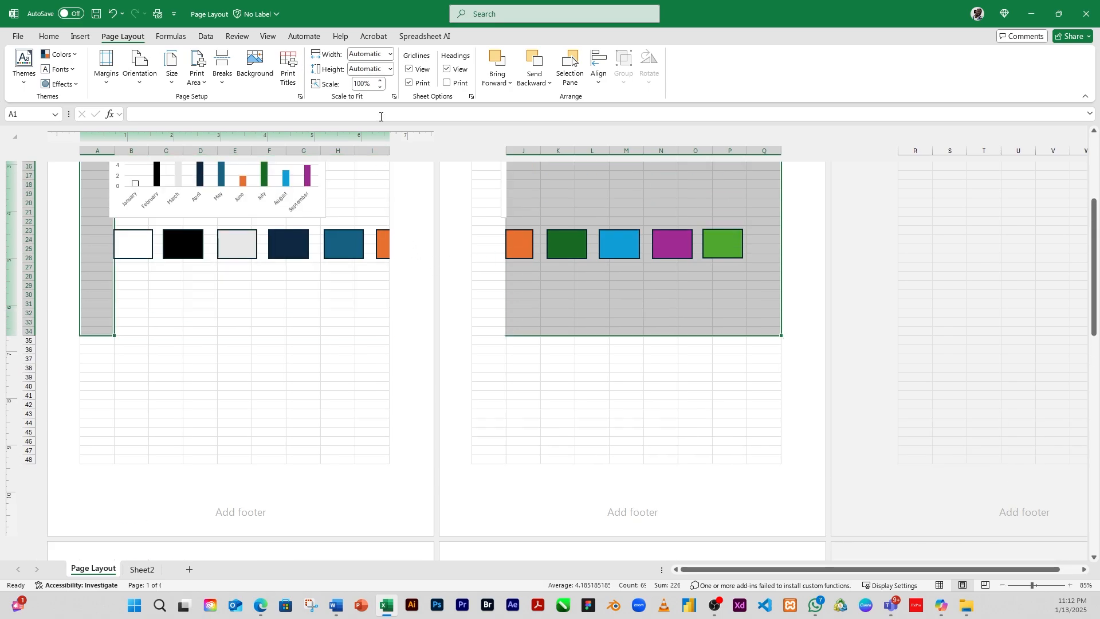
pyautogui.click(391, 53)
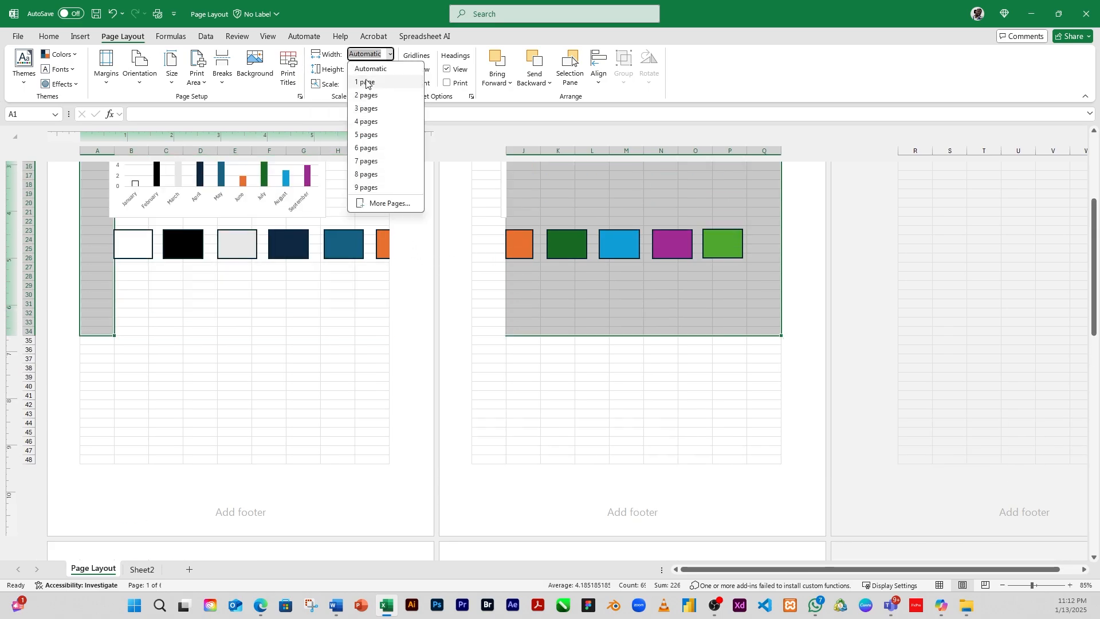
pyautogui.click(367, 83)
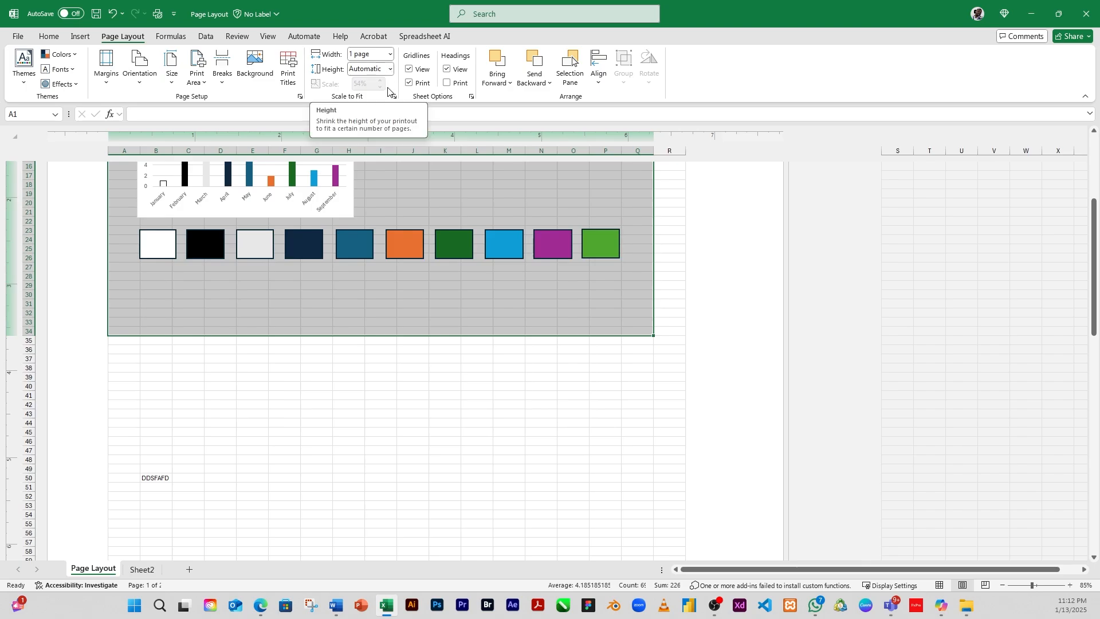
pyautogui.scroll(6, 429, 238)
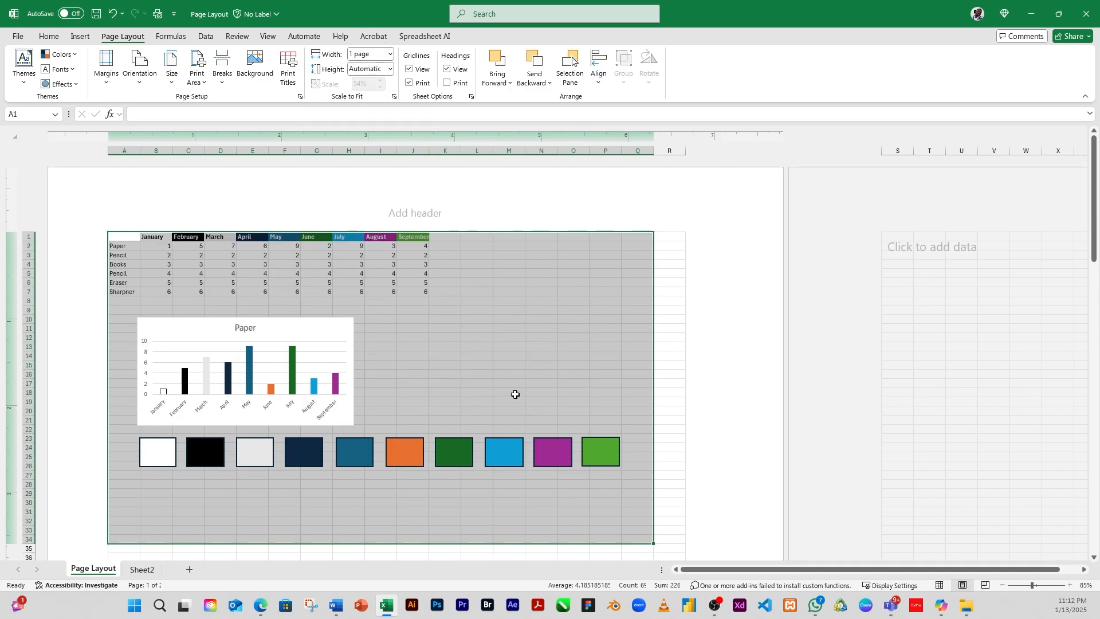
pyautogui.scroll(-20, 516, 395)
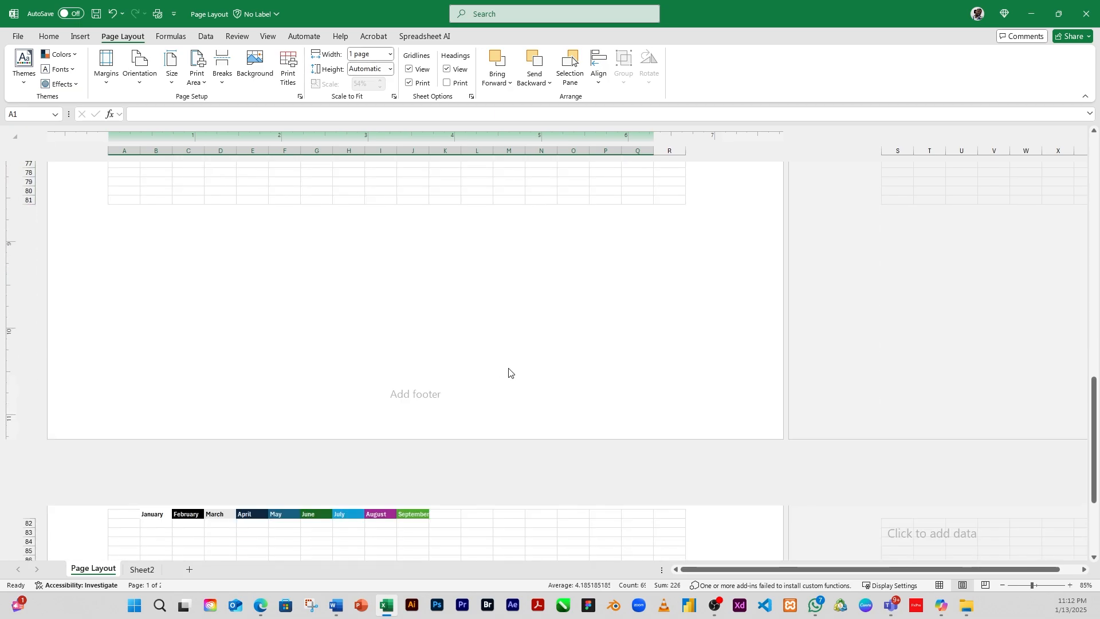
pyautogui.scroll(-5, 513, 381)
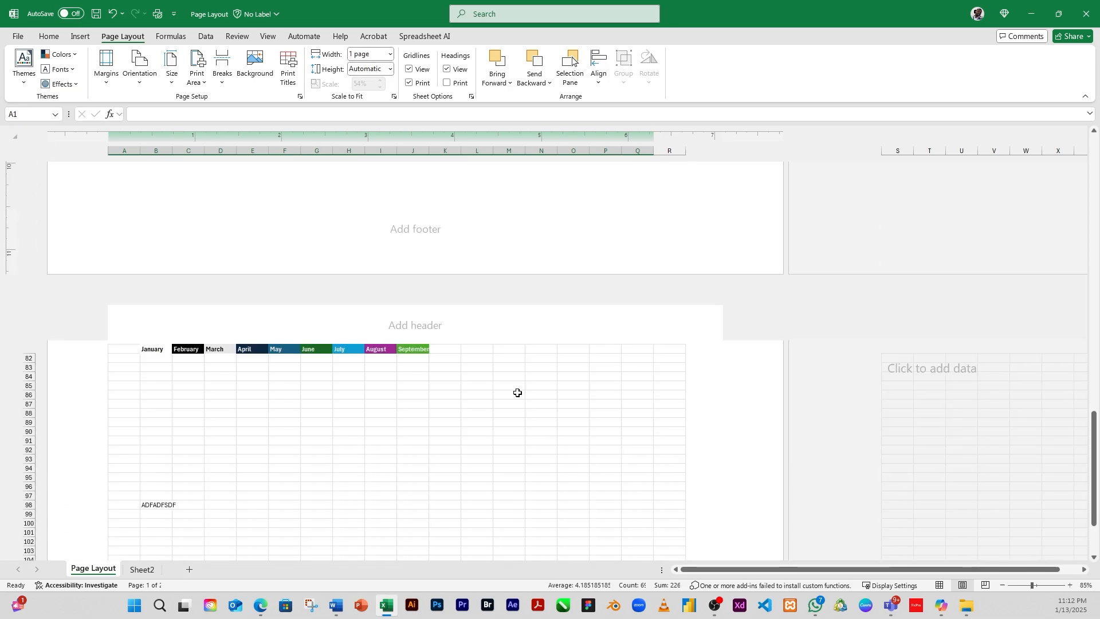
# Step: Set the printout height to fit 1 page as well
pyautogui.click(390, 68)
pyautogui.click(389, 161)
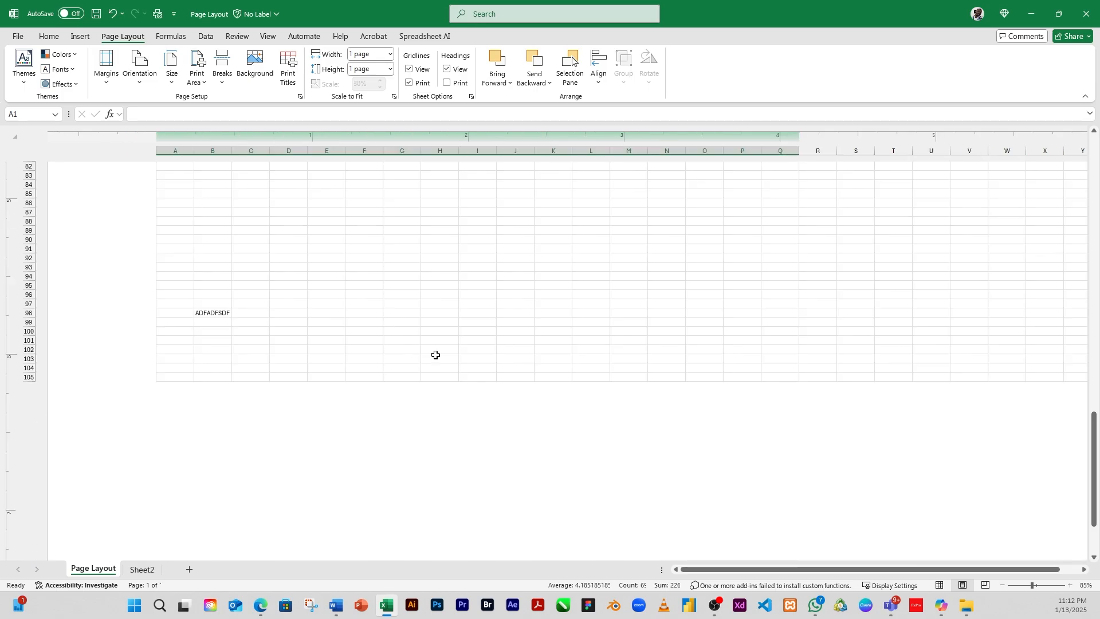
pyautogui.scroll(10, 459, 367)
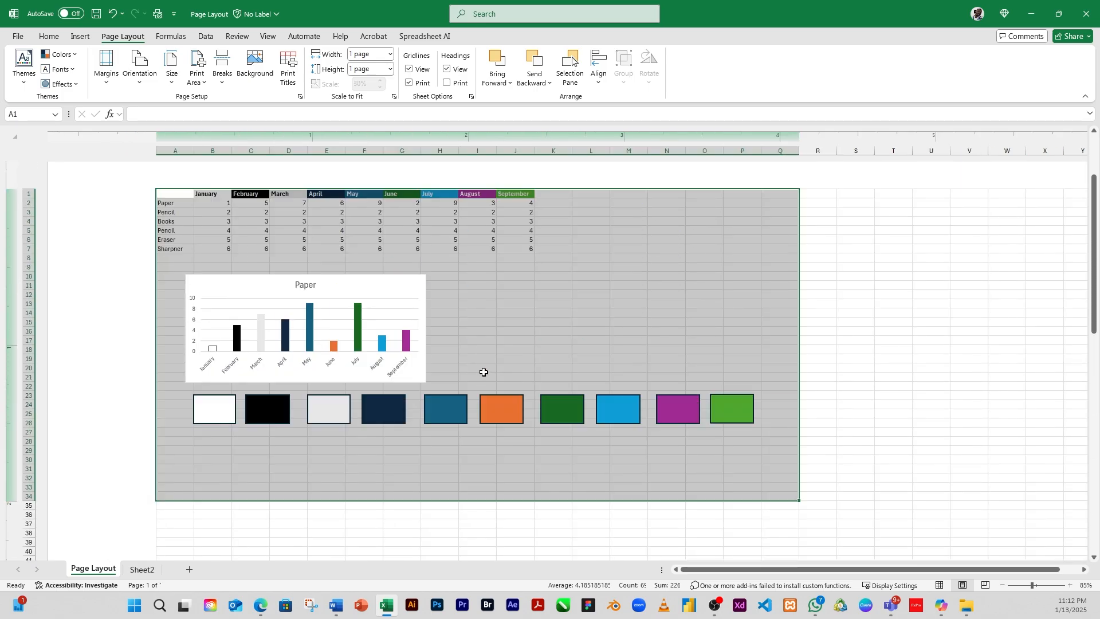
pyautogui.scroll(2, 484, 373)
# Step: Scroll through the one-page scaled printout in Page Layout view
pyautogui.scroll(-2, 450, 325)
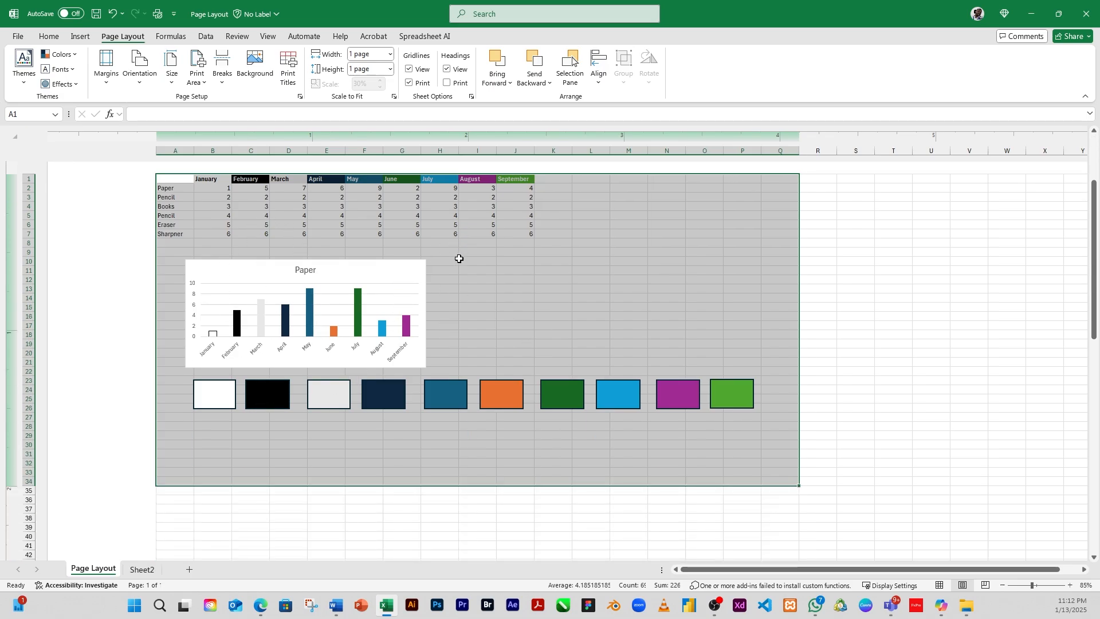
pyautogui.scroll(-2, 524, 305)
pyautogui.scroll(4, 524, 305)
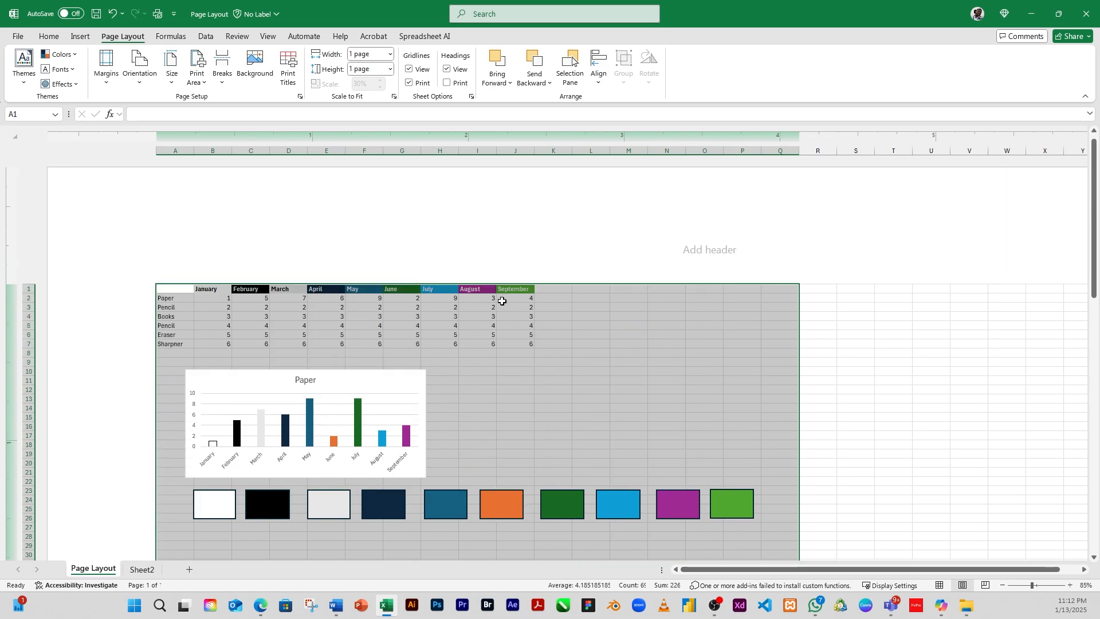
pyautogui.scroll(-1, 435, 355)
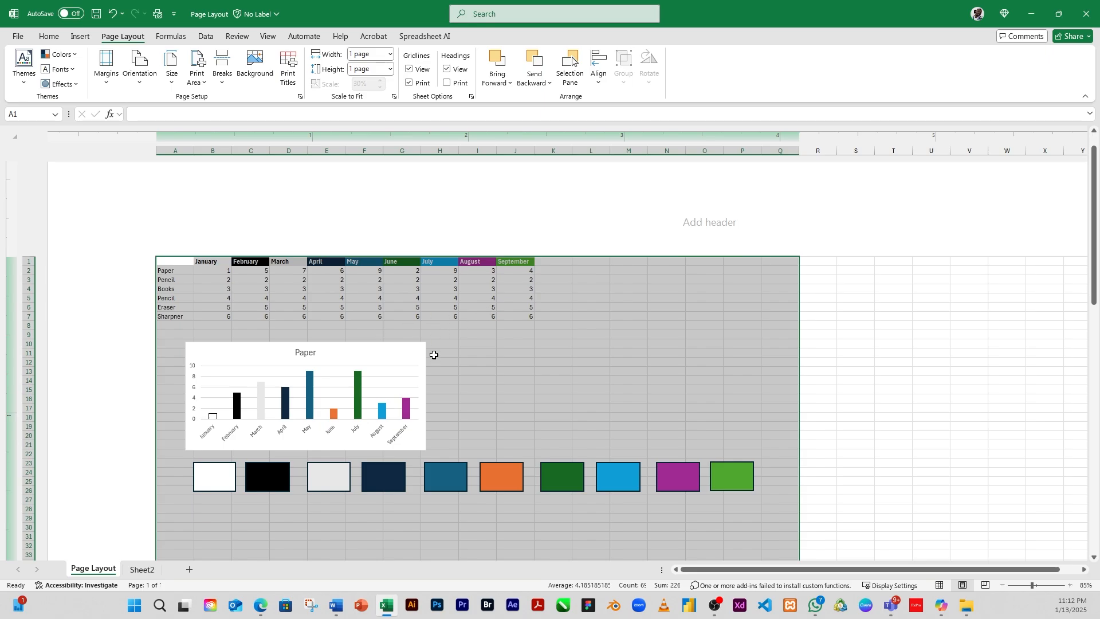
pyautogui.scroll(-10, 521, 334)
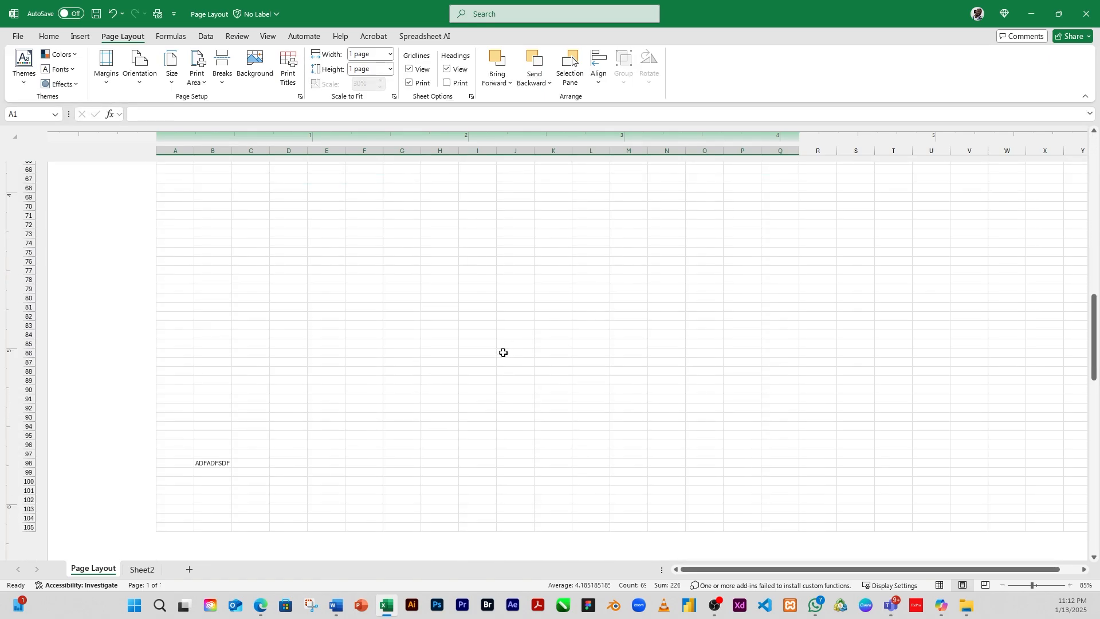
pyautogui.scroll(3, 505, 351)
pyautogui.scroll(-8, 505, 351)
pyautogui.scroll(15, 500, 356)
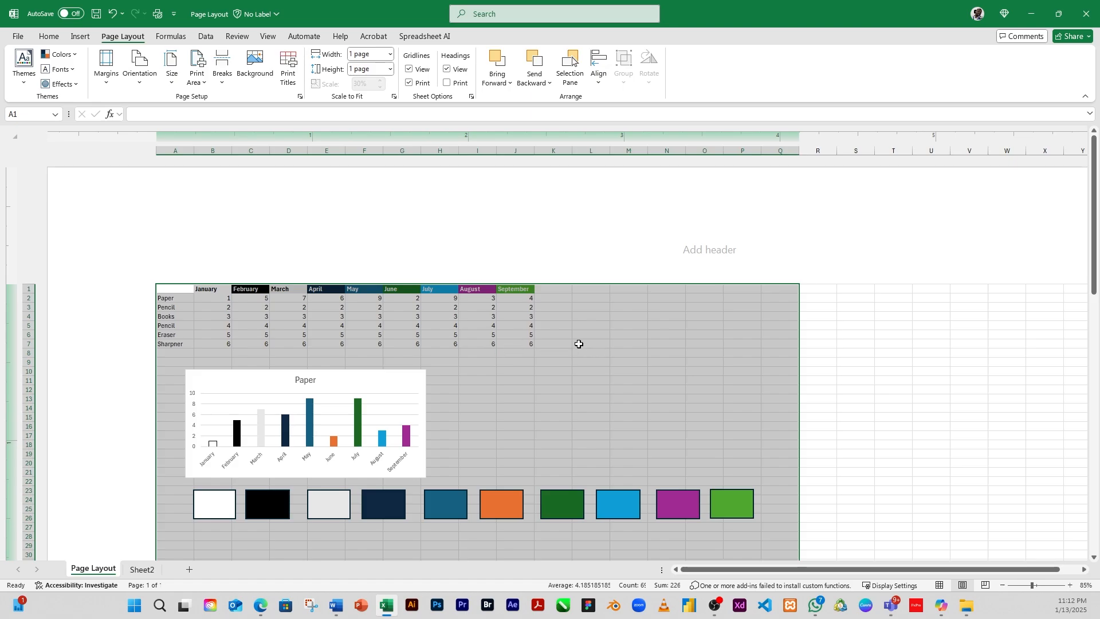
pyautogui.click(502, 378)
pyautogui.click(439, 344)
pyautogui.scroll(-4, 309, 337)
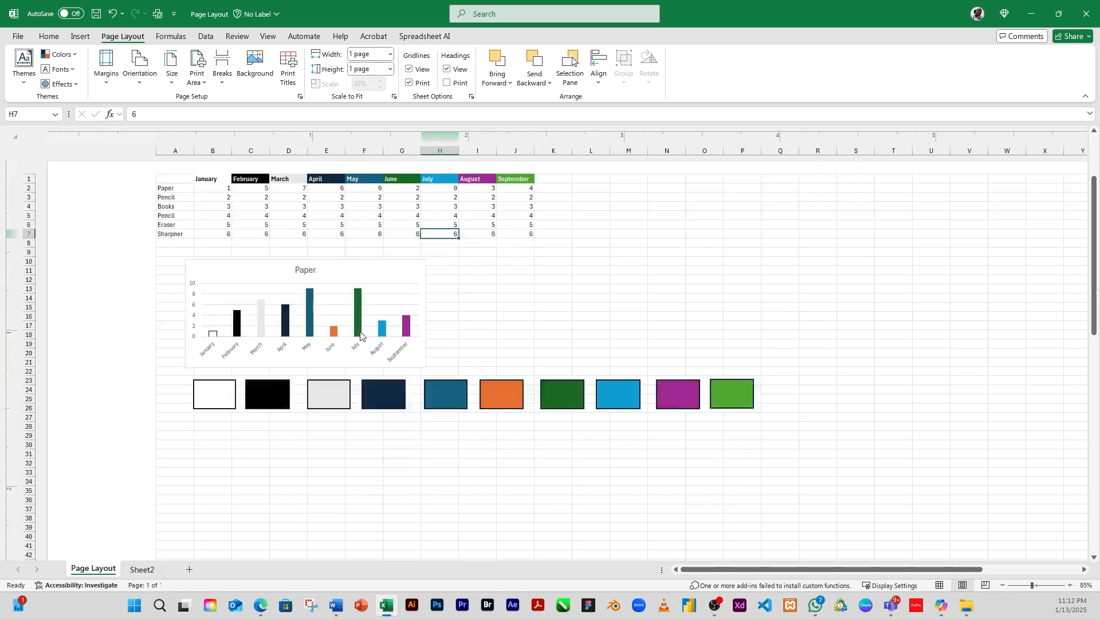
pyautogui.scroll(3, 394, 332)
# Step: Reset both the printout width and height to Automatic
pyautogui.click(390, 54)
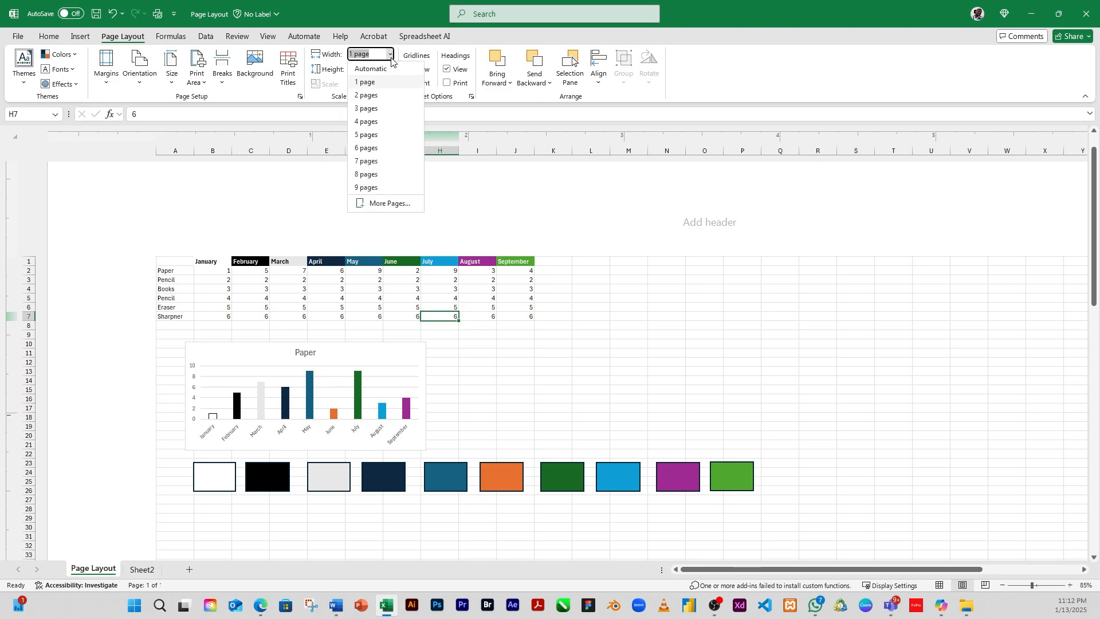
pyautogui.click(381, 63)
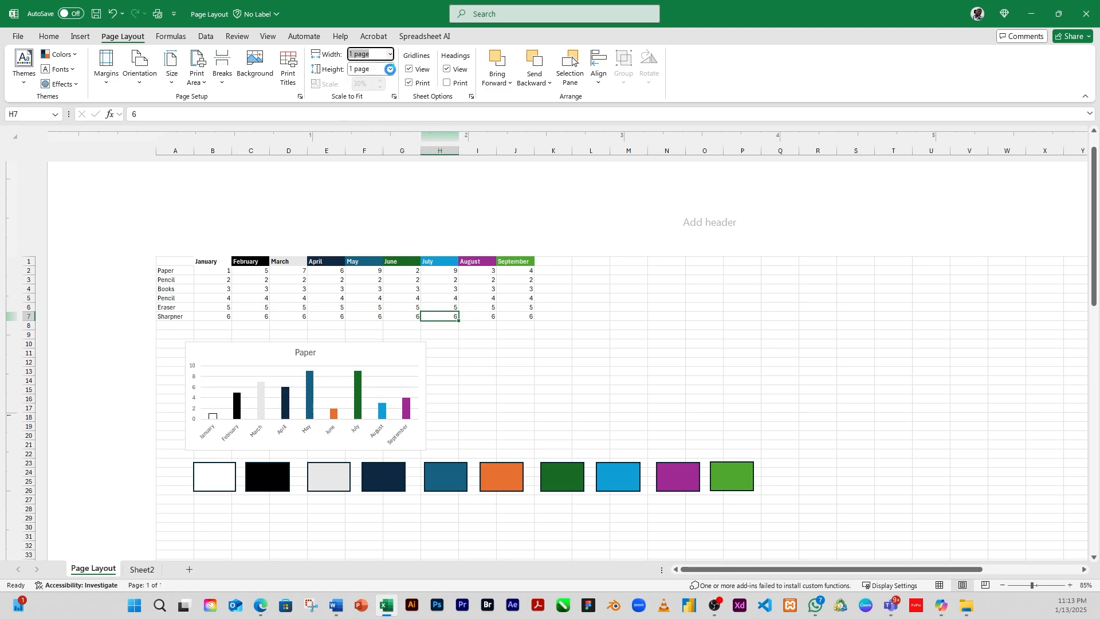
pyautogui.click(389, 69)
pyautogui.click(372, 83)
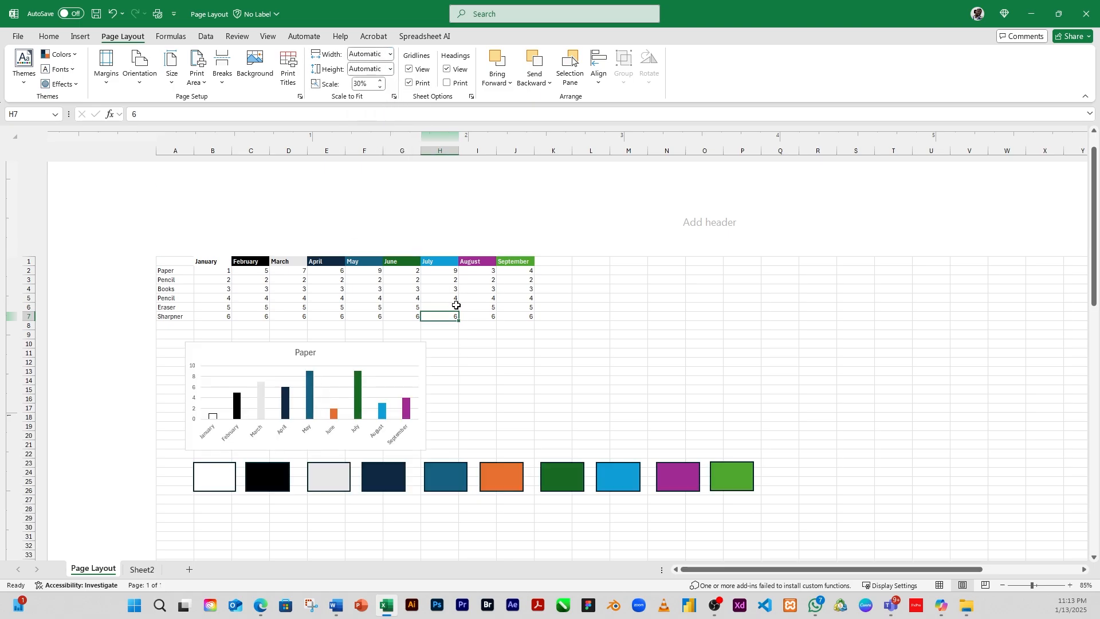
pyautogui.scroll(-5, 484, 430)
pyautogui.scroll(-7, 484, 429)
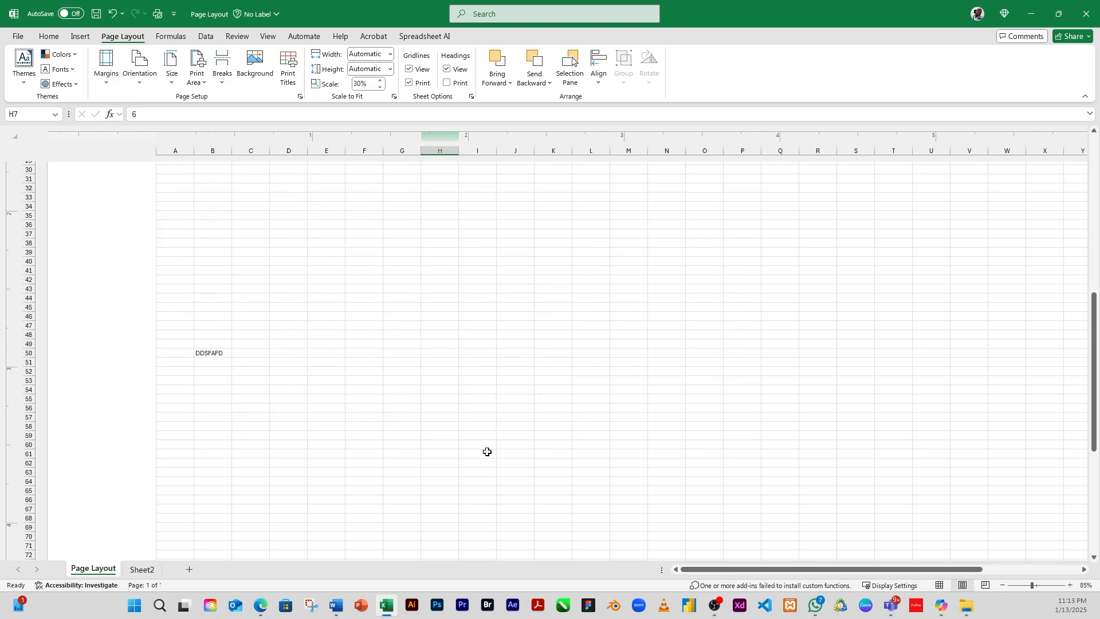
pyautogui.scroll(10, 487, 450)
pyautogui.scroll(2, 488, 446)
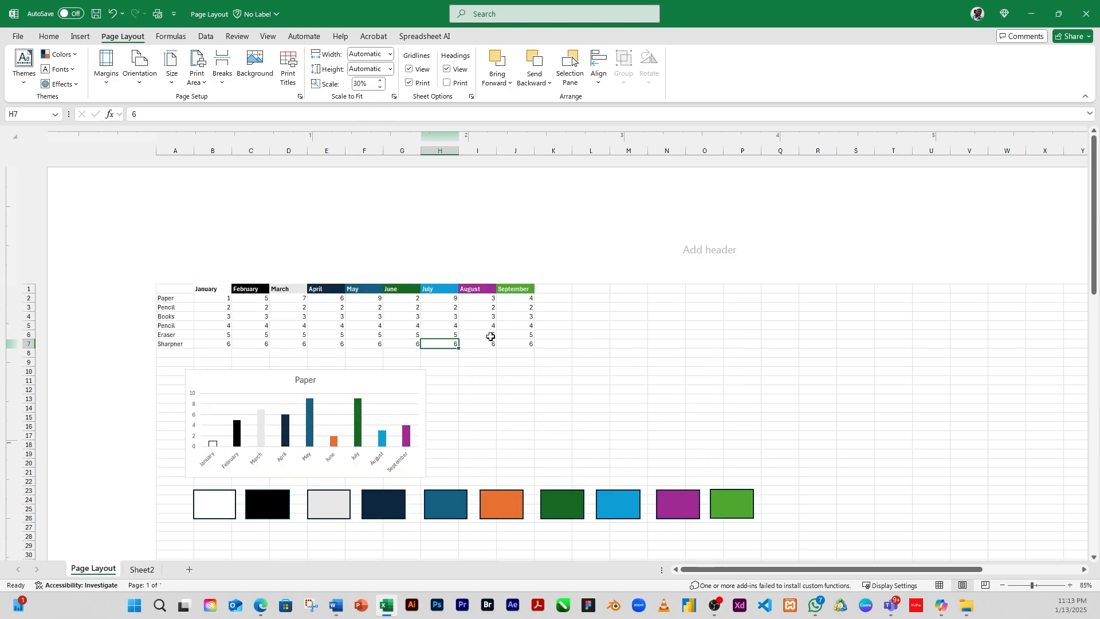
# Step: Set the print scale to 50%
pyautogui.click(489, 360)
pyautogui.click(442, 342)
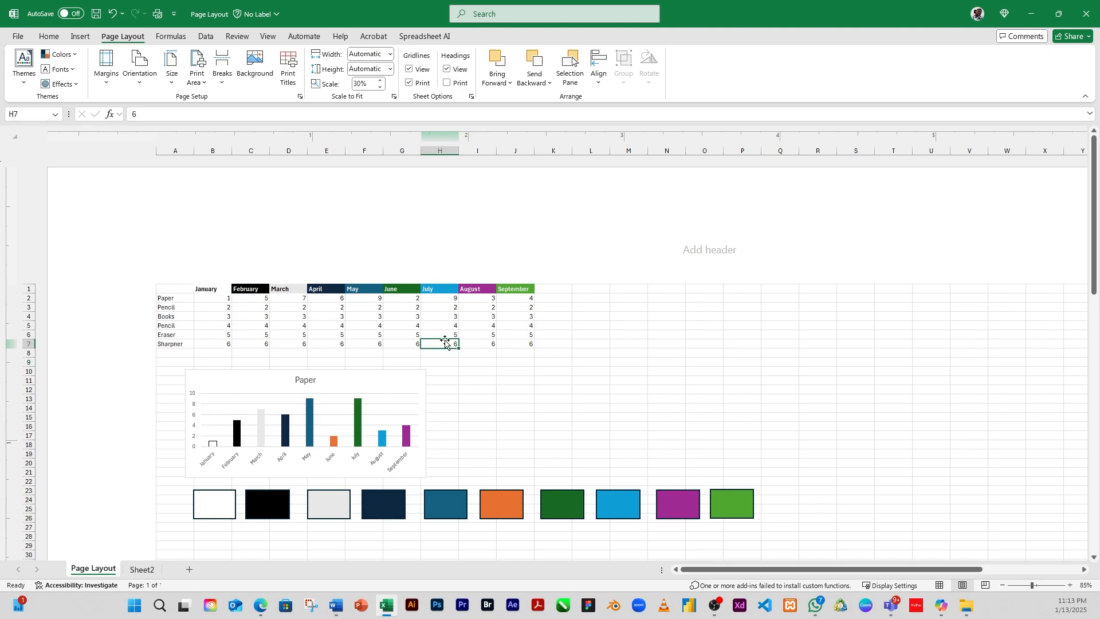
pyautogui.click(382, 351)
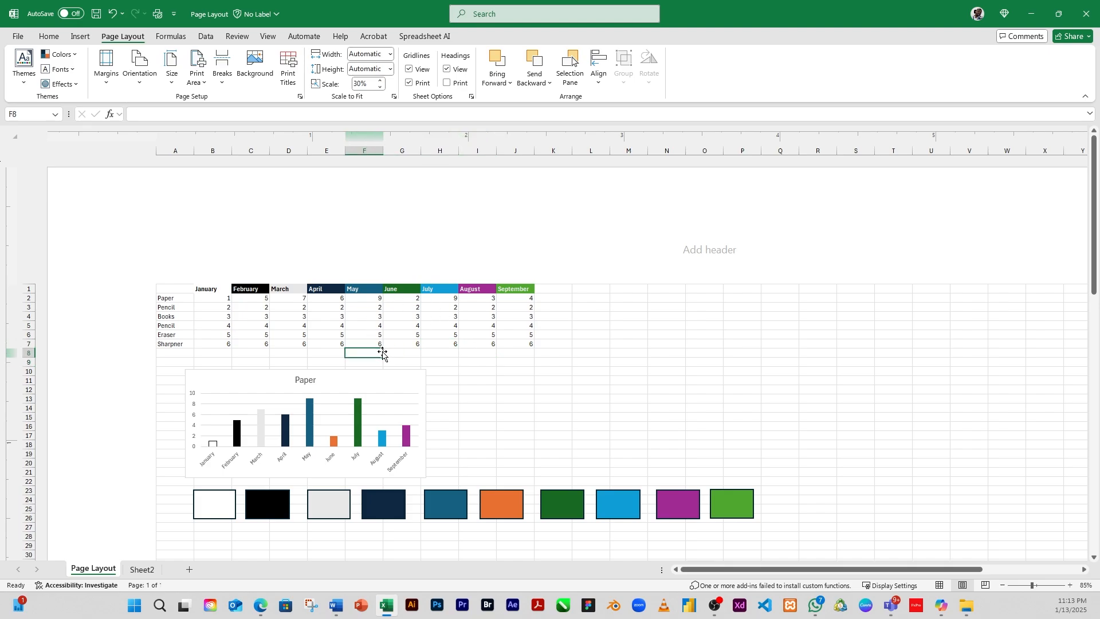
pyautogui.click(365, 86)
pyautogui.moveTo(370, 83); pyautogui.dragTo(327, 76)
pyautogui.press('BackSpace')
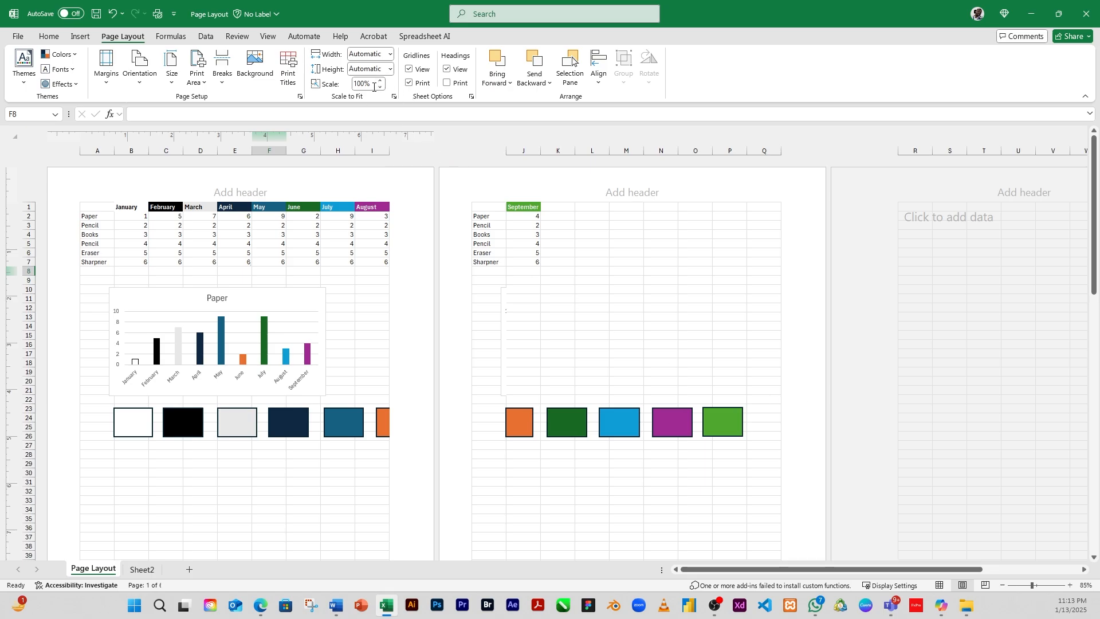
pyautogui.moveTo(374, 86)
pyautogui.mouseDown()
pyautogui.moveTo(359, 83)
pyautogui.moveTo(383, 90)
pyautogui.mouseUp()
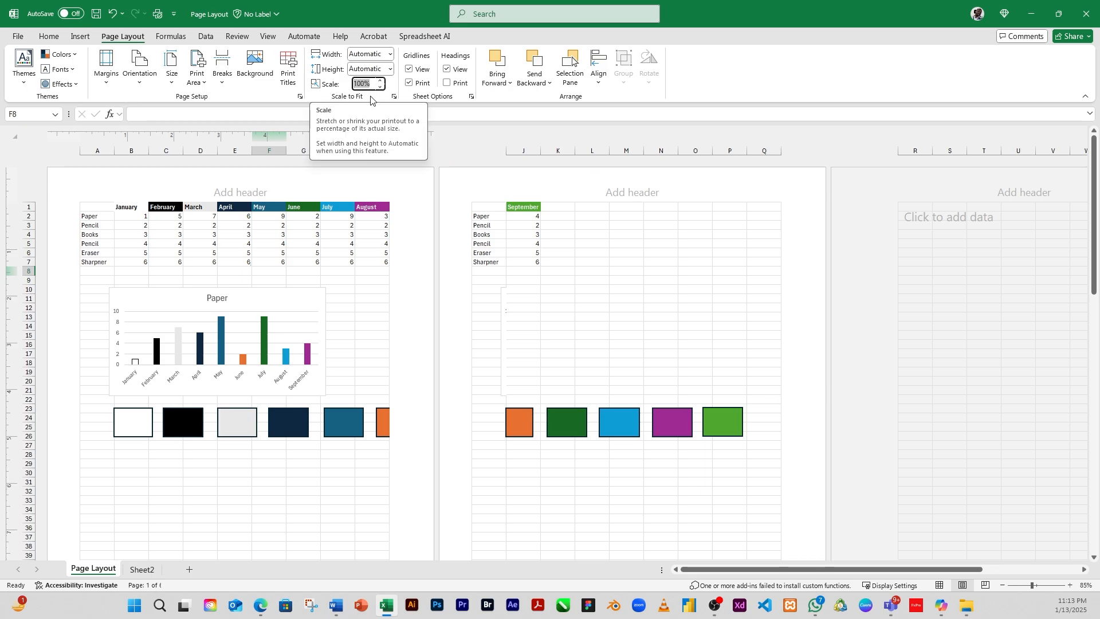
pyautogui.write('5')
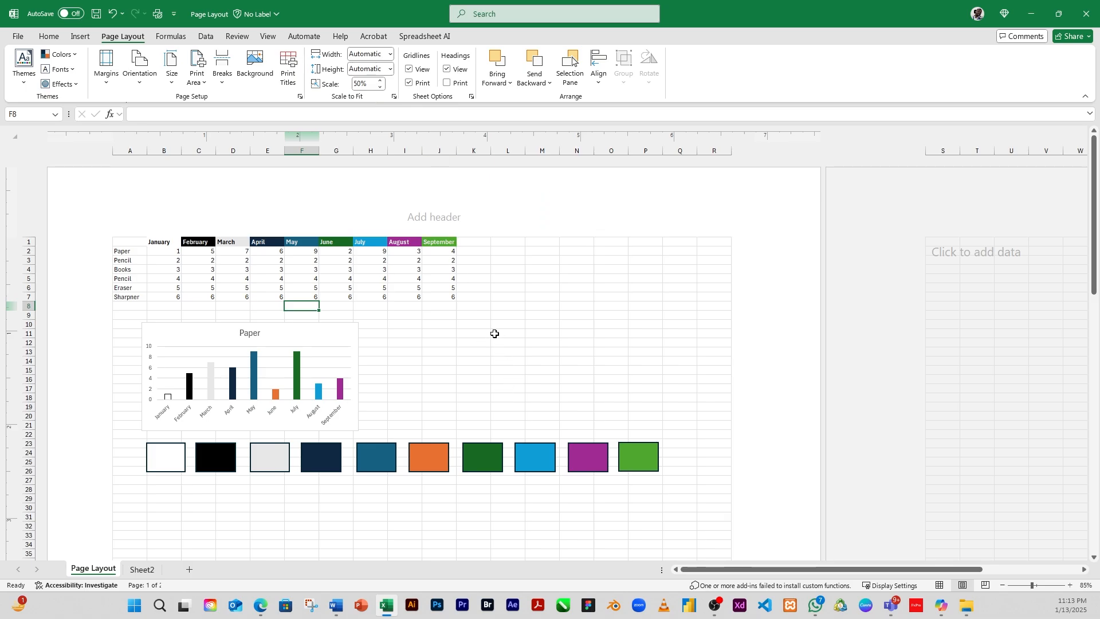
# Step: Scroll through the 50% scaled page in Page Layout view
pyautogui.scroll(-10, 491, 322)
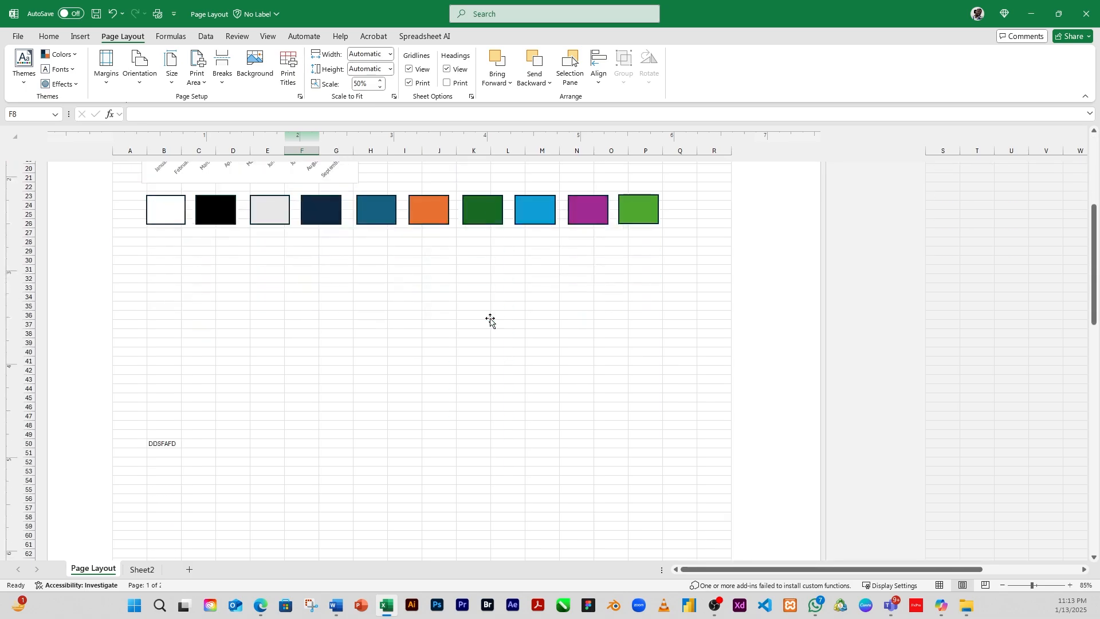
pyautogui.scroll(4, 332, 253)
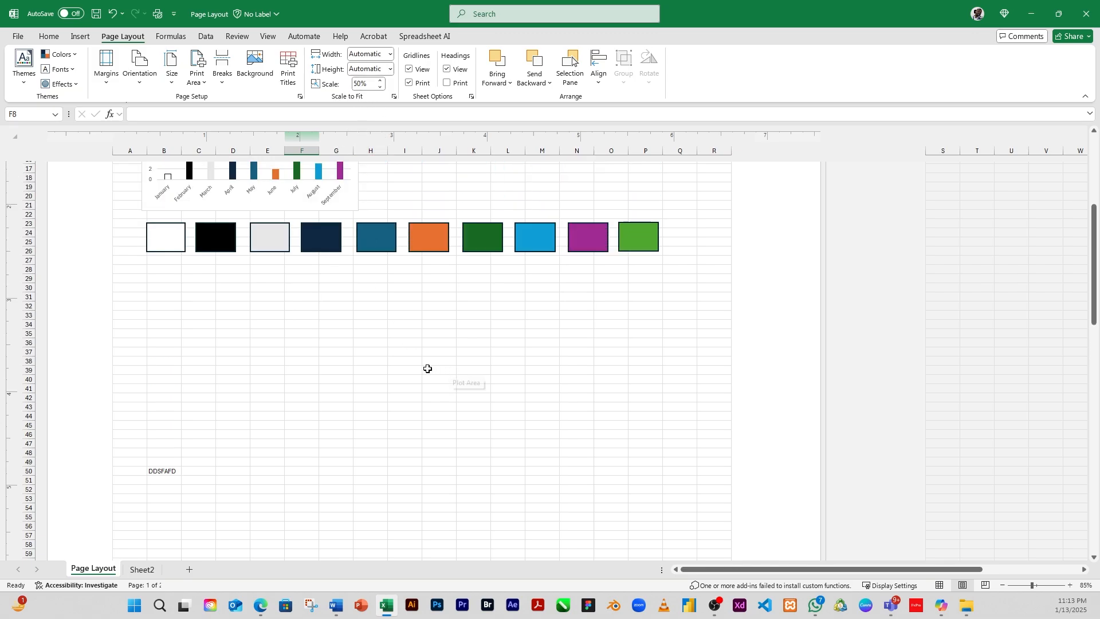
pyautogui.scroll(5, 403, 363)
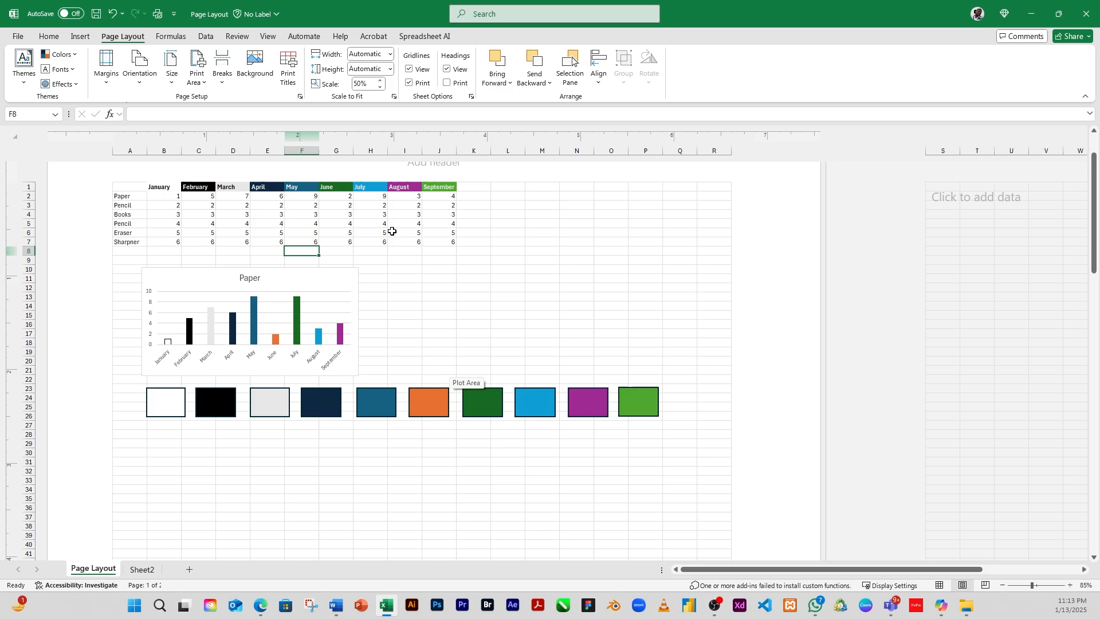
pyautogui.click(432, 280)
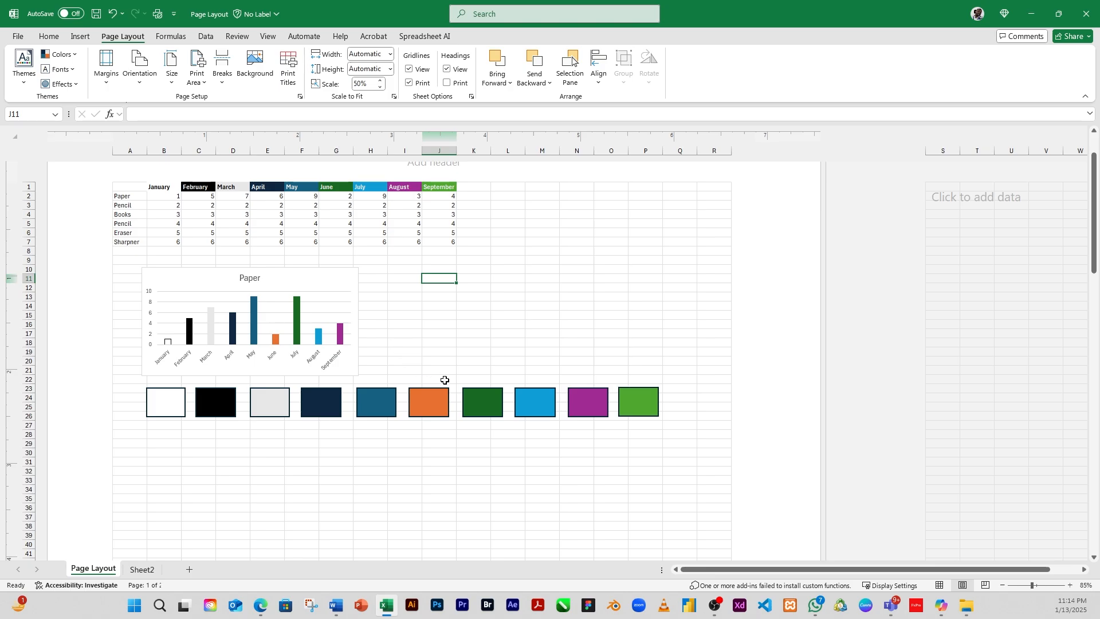
pyautogui.click(439, 196)
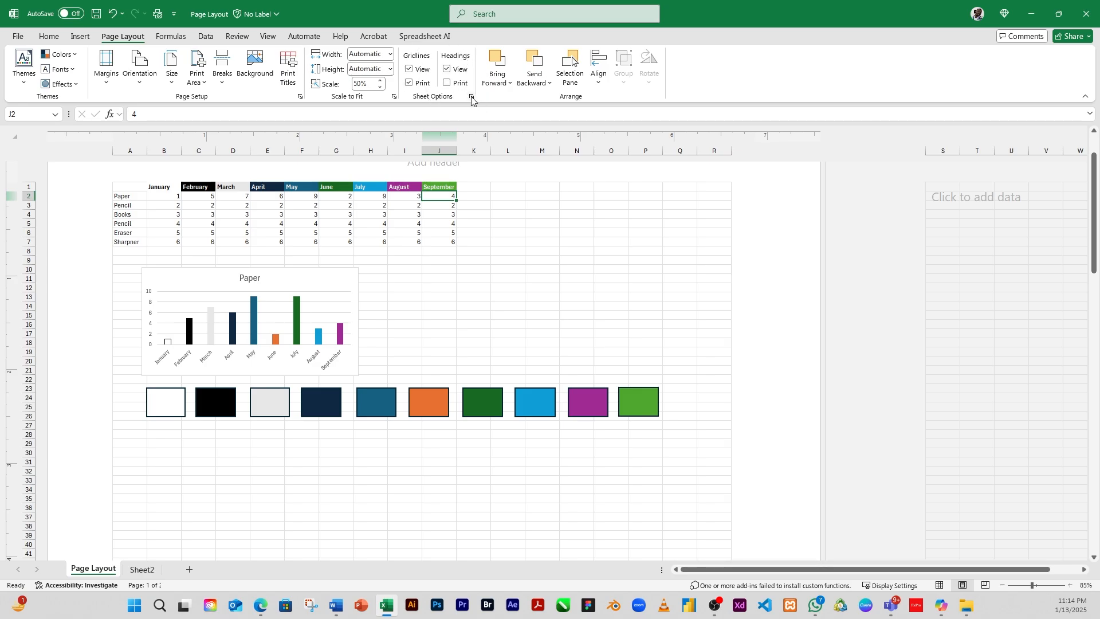
# Step: Turn off gridline printing and preview the printout
pyautogui.click(410, 83)
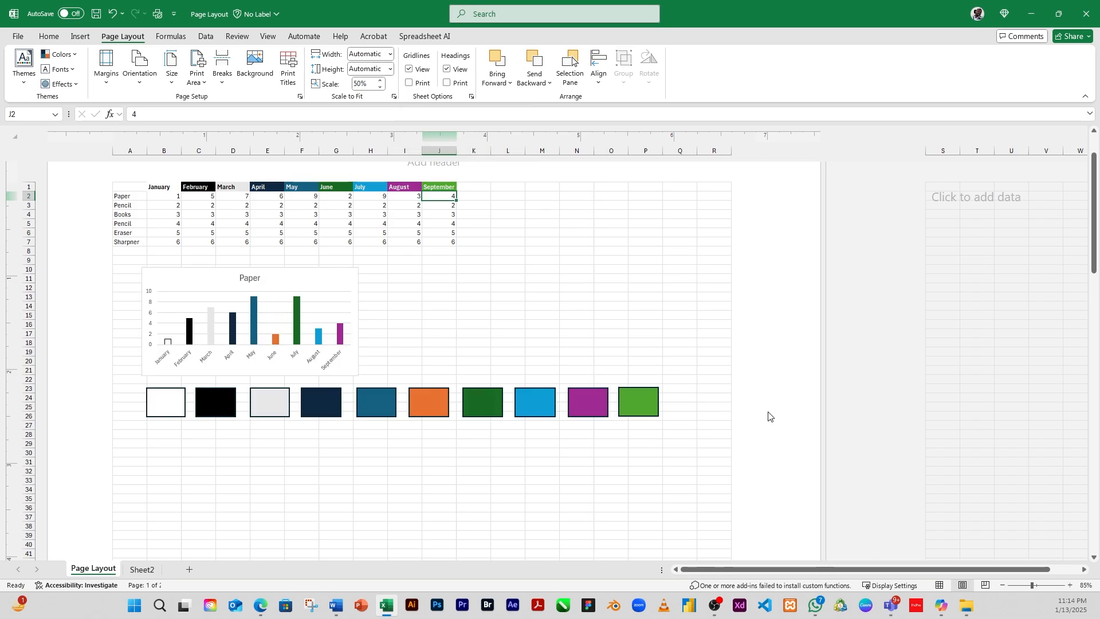
pyautogui.hotkey('ctrl', 'p')
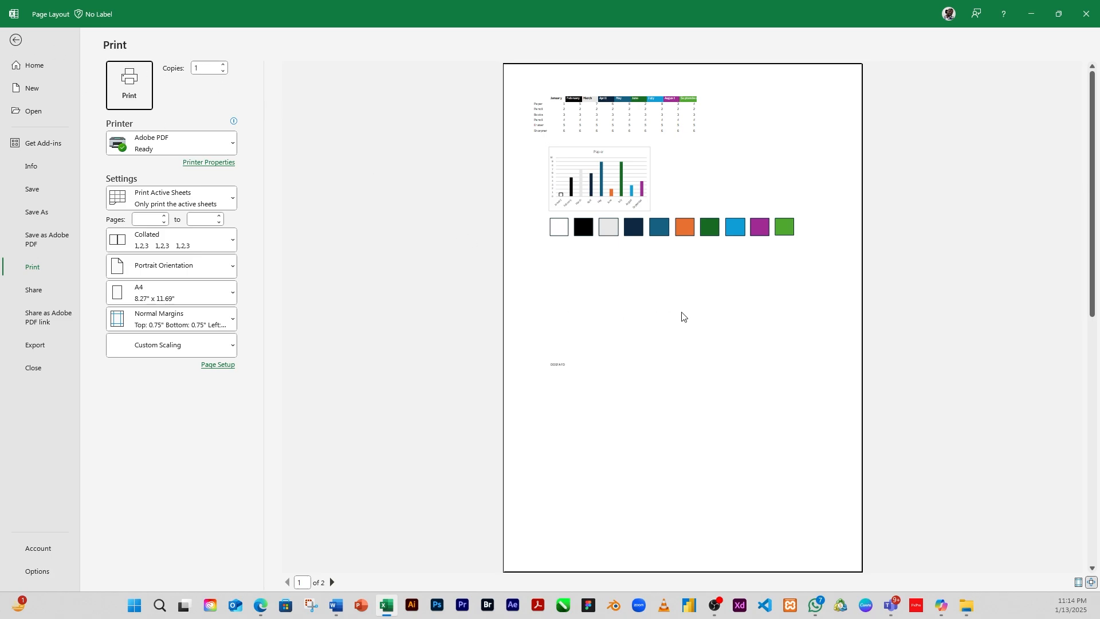
pyautogui.click(15, 41)
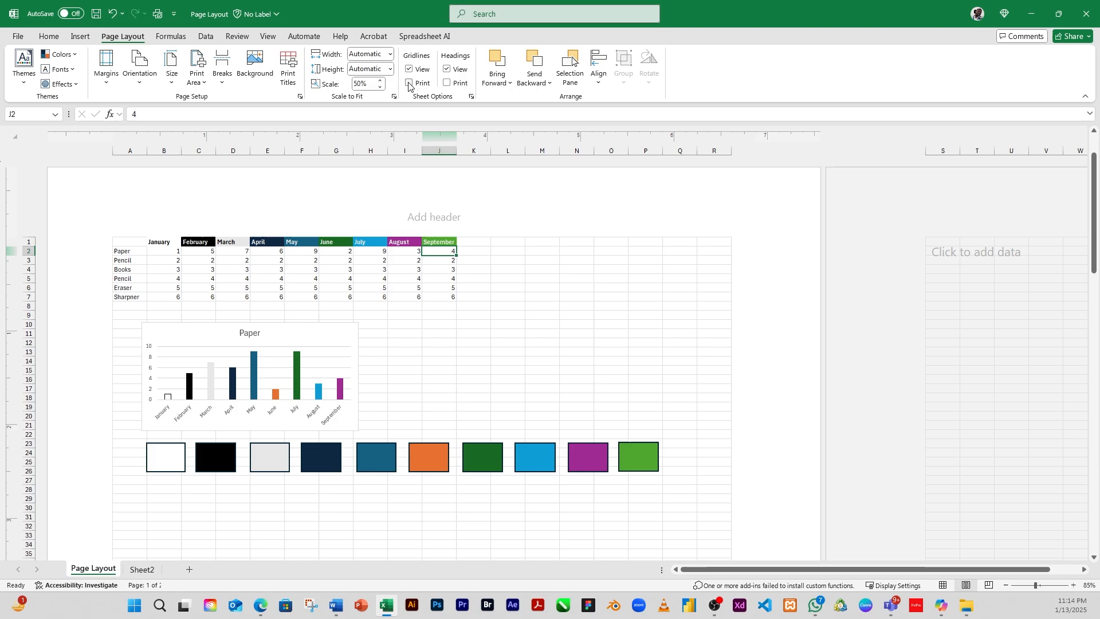
# Step: Turn gridline printing back on and preview the printout with gridlines
pyautogui.click(409, 83)
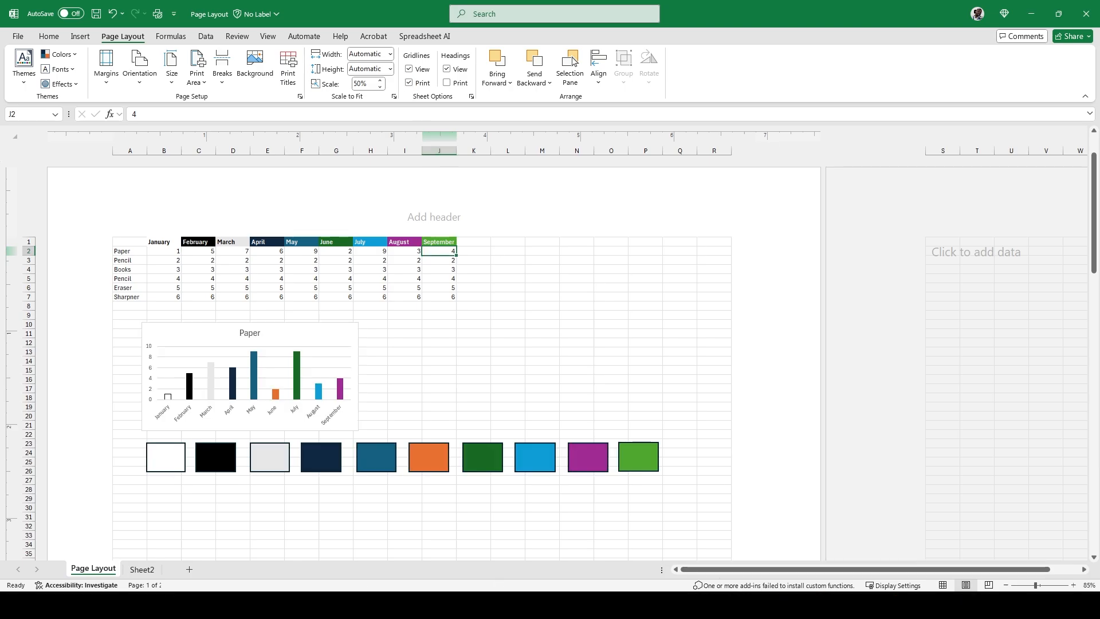
pyautogui.hotkey('ctrl', 'p')
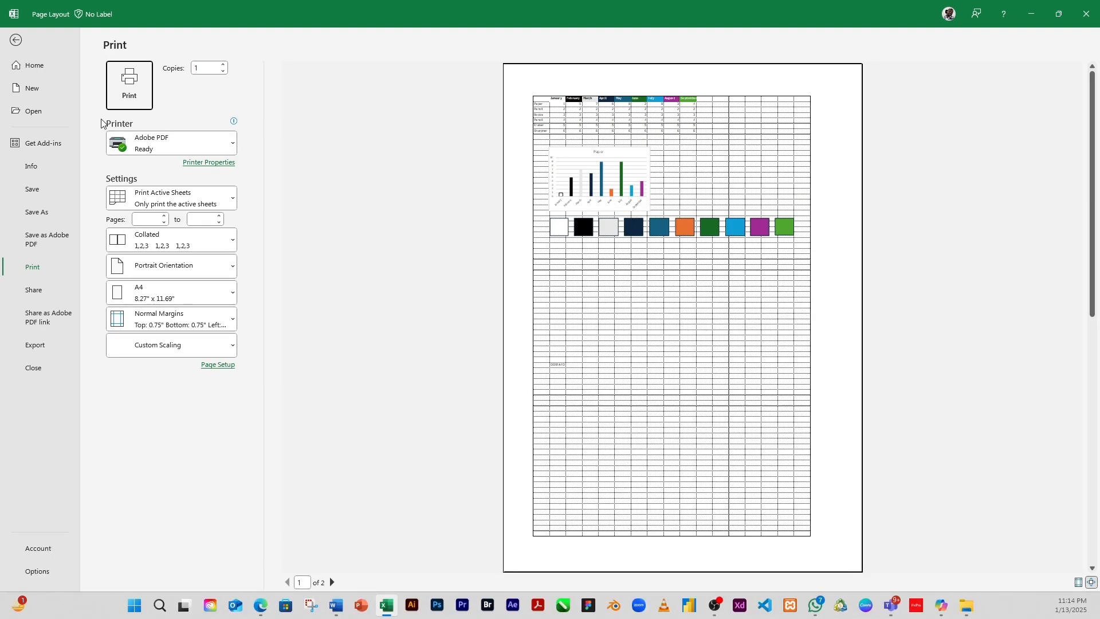
pyautogui.click(16, 40)
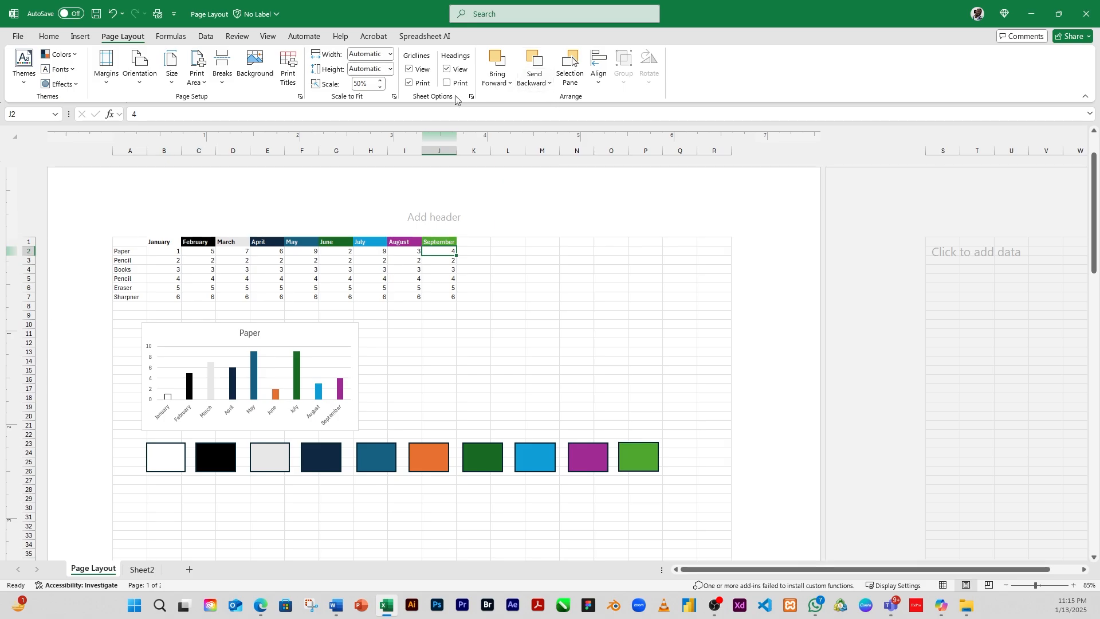
# Step: Toggle the row and column headings display several times, ending with headings hidden, and switch to Normal view
pyautogui.click(447, 71)
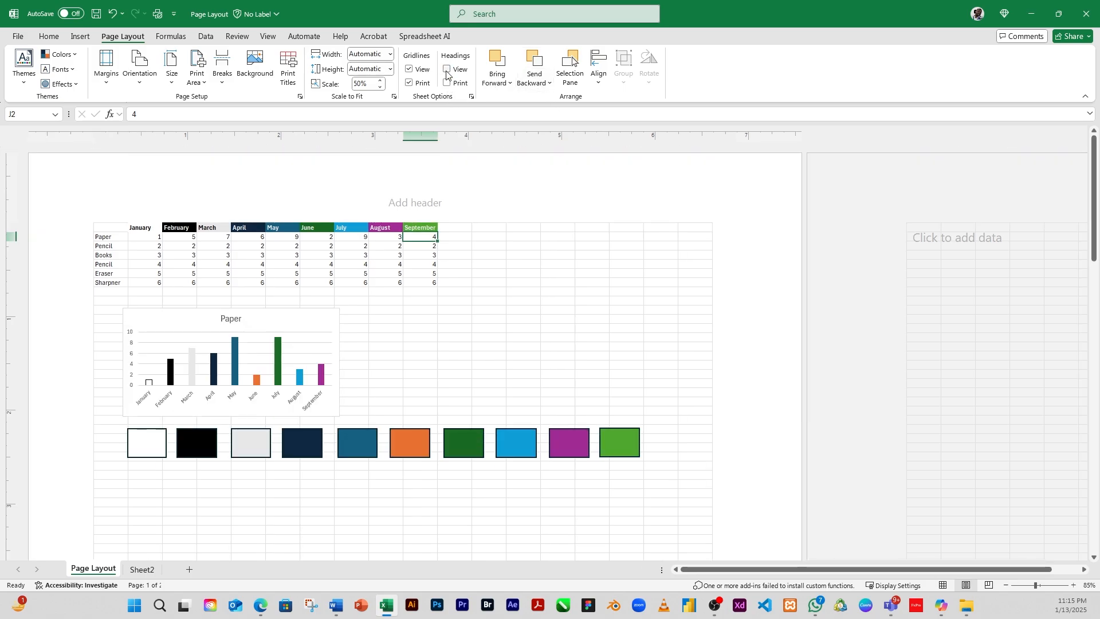
pyautogui.click(447, 70)
pyautogui.click(447, 70)
pyautogui.click(447, 70)
pyautogui.click(447, 70)
pyautogui.click(447, 70)
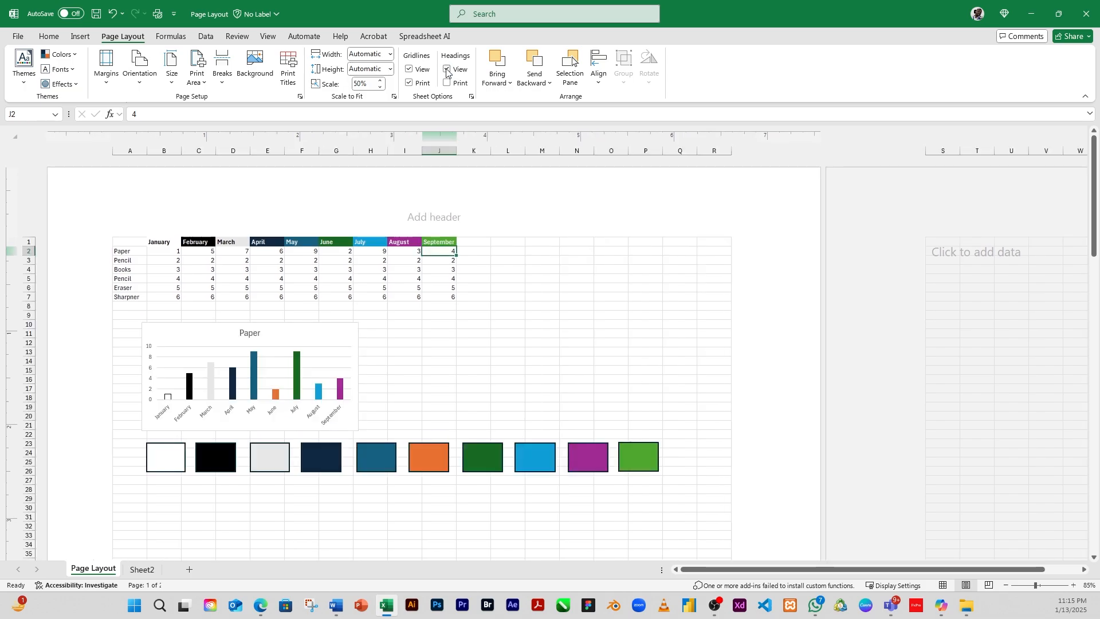
pyautogui.click(447, 70)
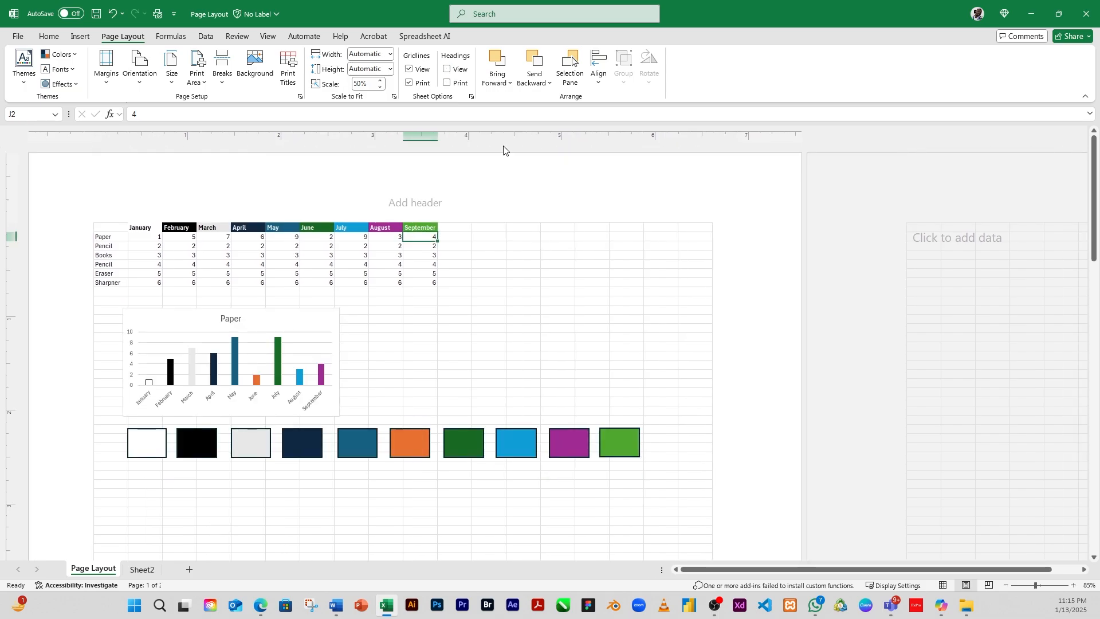
pyautogui.click(943, 586)
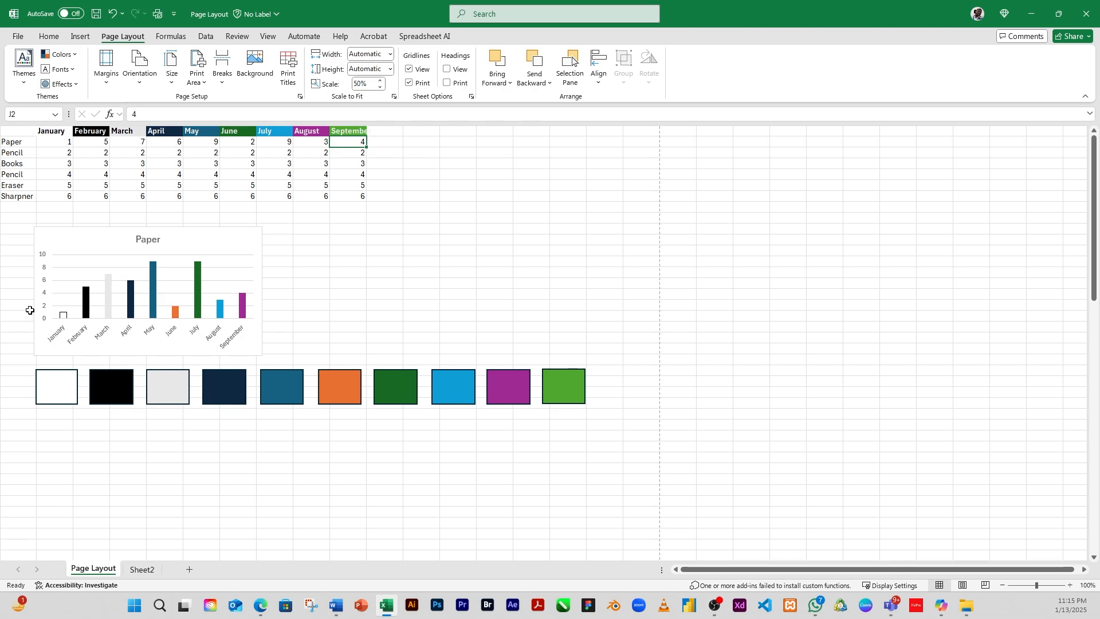
# Step: Toggle the row and column headings display several times, ending with headings shown
pyautogui.click(447, 69)
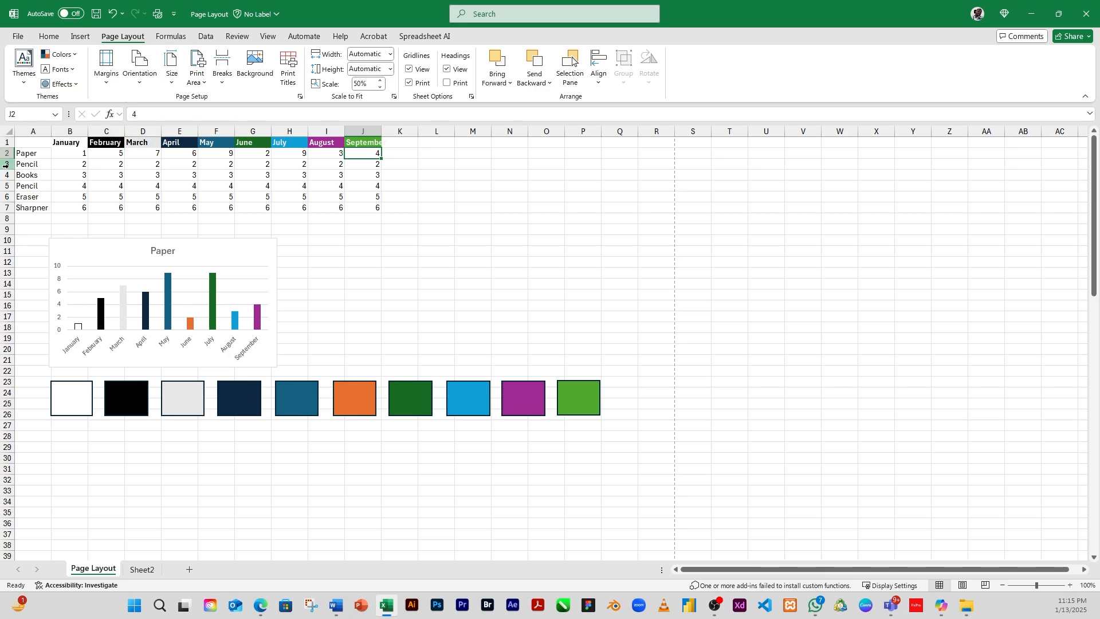
pyautogui.click(449, 69)
pyautogui.click(448, 69)
pyautogui.click(448, 69)
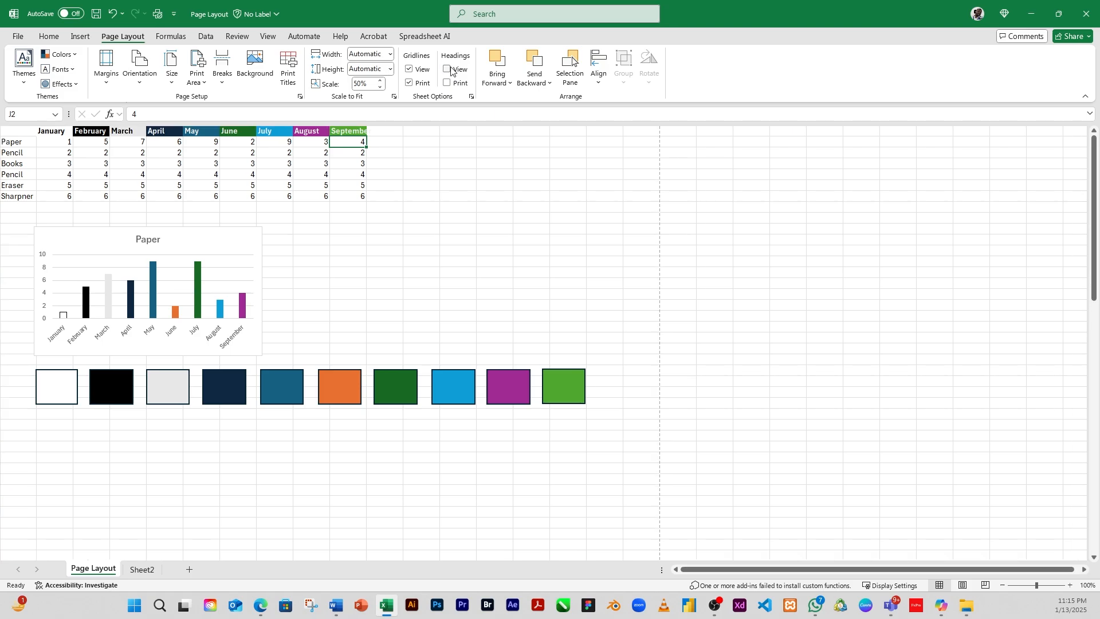
pyautogui.click(451, 69)
pyautogui.click(453, 70)
pyautogui.click(452, 69)
pyautogui.click(447, 69)
pyautogui.click(448, 69)
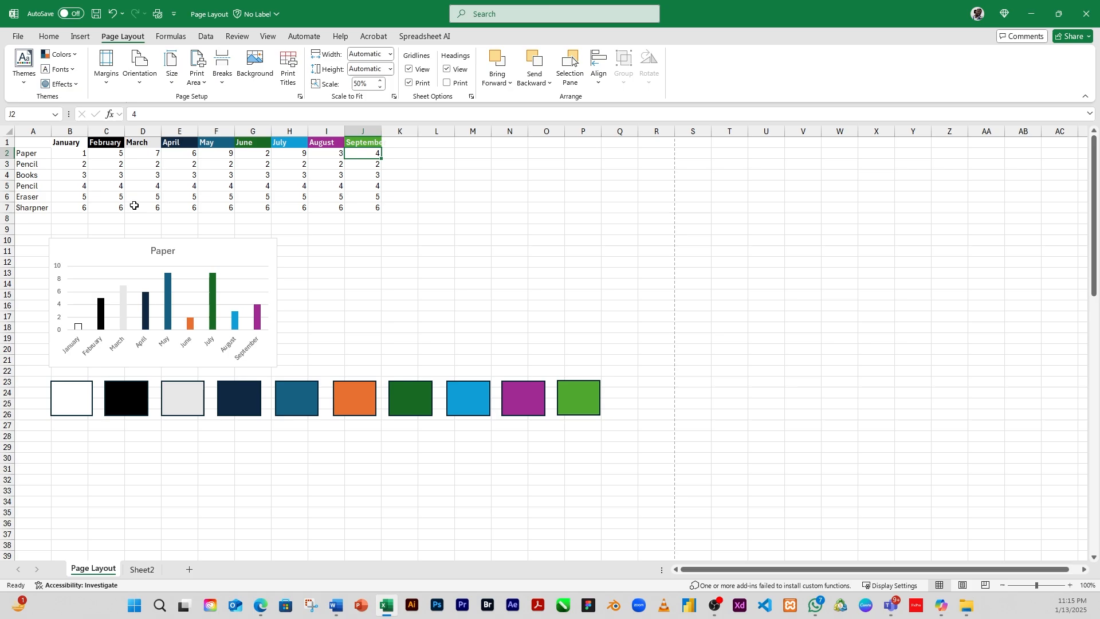
# Step: Turn on printing of row and column headings and preview the printout
pyautogui.click(448, 84)
pyautogui.hotkey('ctrl', 'p')
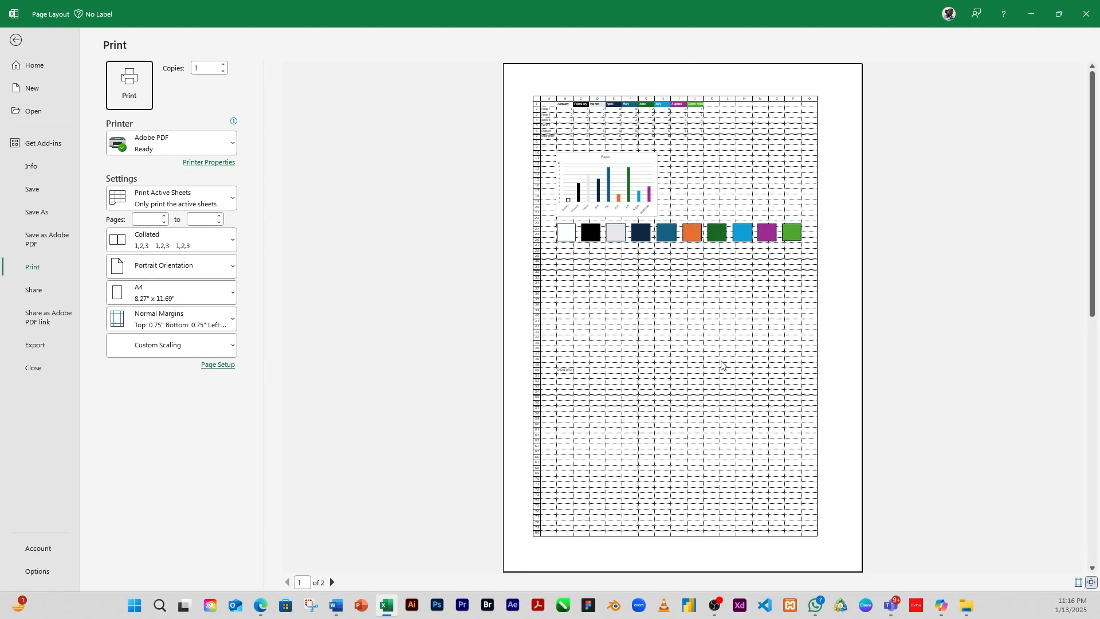
pyautogui.click(16, 40)
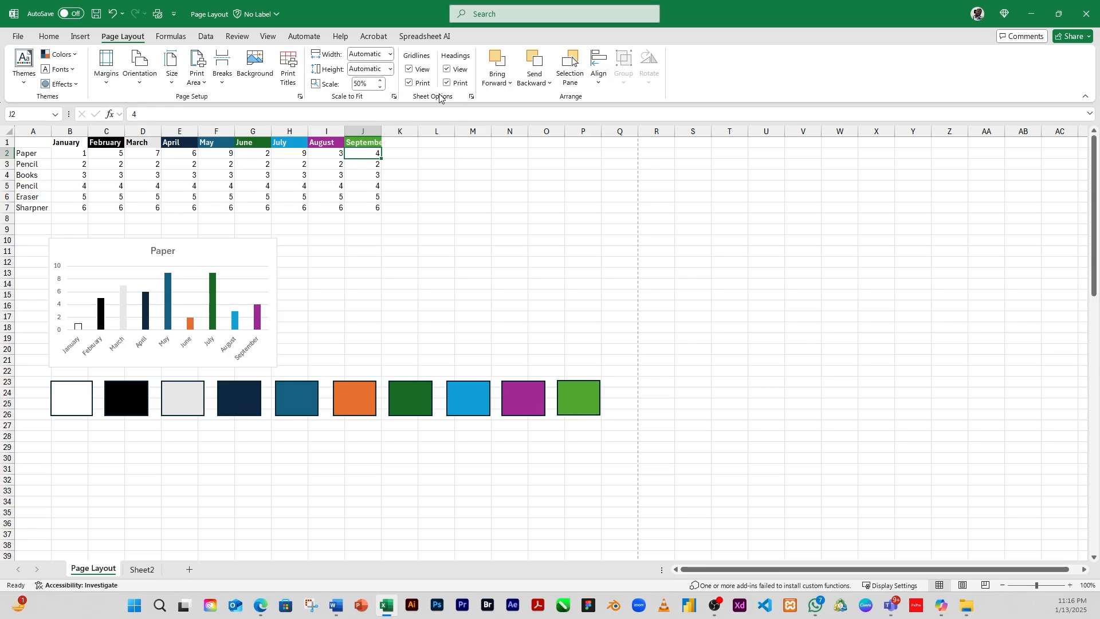
# Step: Open the Sheet tab of Page Setup to review its print options, then close it
pyautogui.click(471, 96)
pyautogui.moveTo(570, 169); pyautogui.dragTo(723, 203)
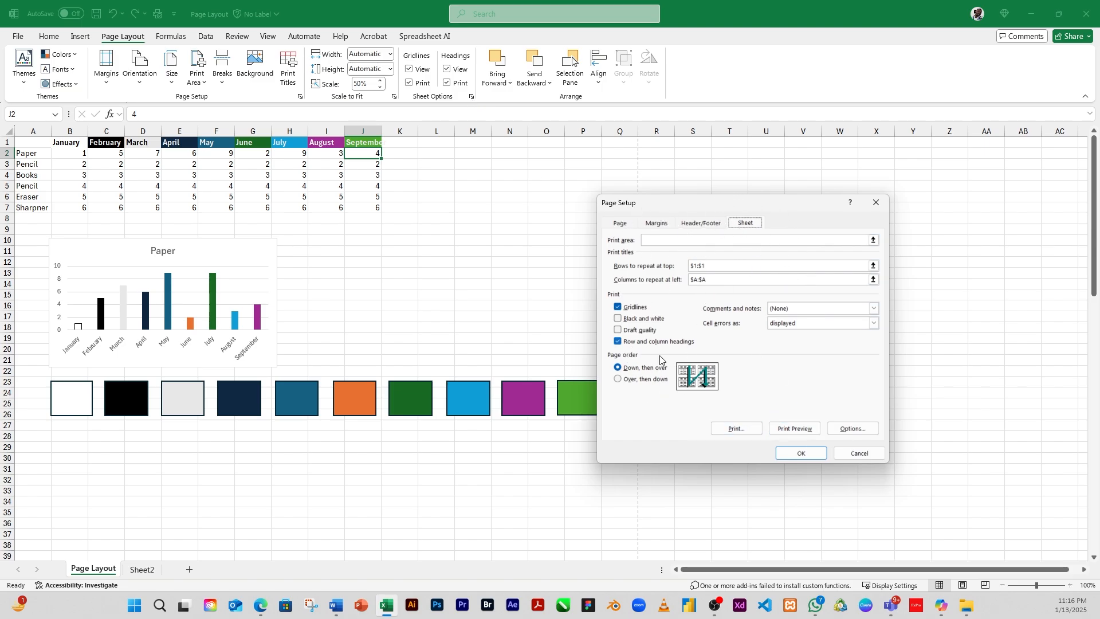
pyautogui.press('Escape')
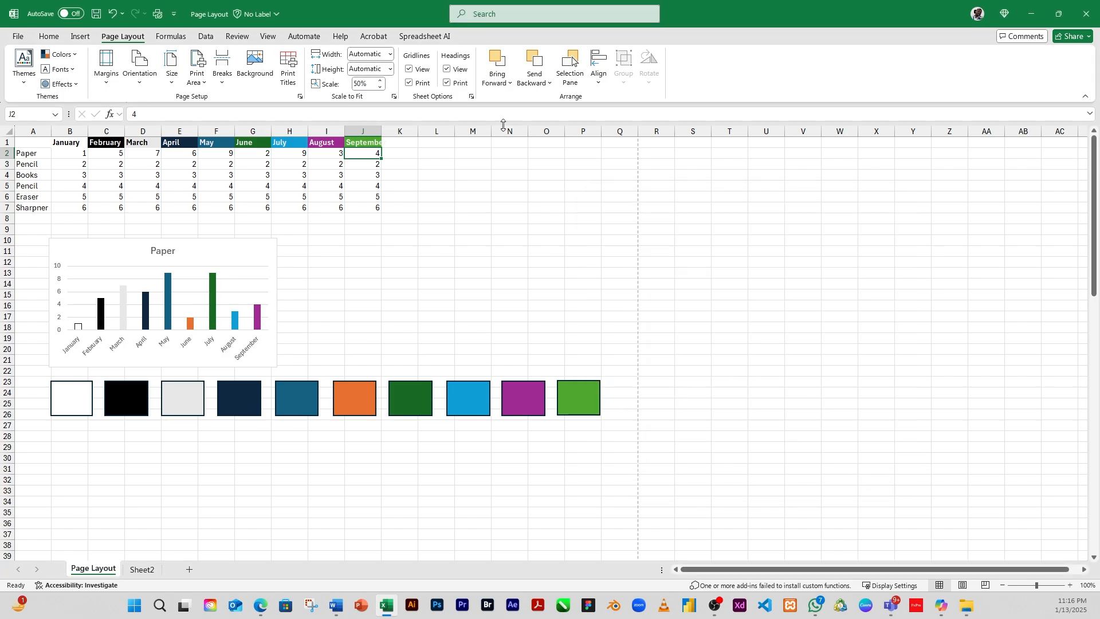
# Step: Select the dark green, blue, purple and light green rectangles and move them up beside the data near columns O–T
pyautogui.click(452, 285)
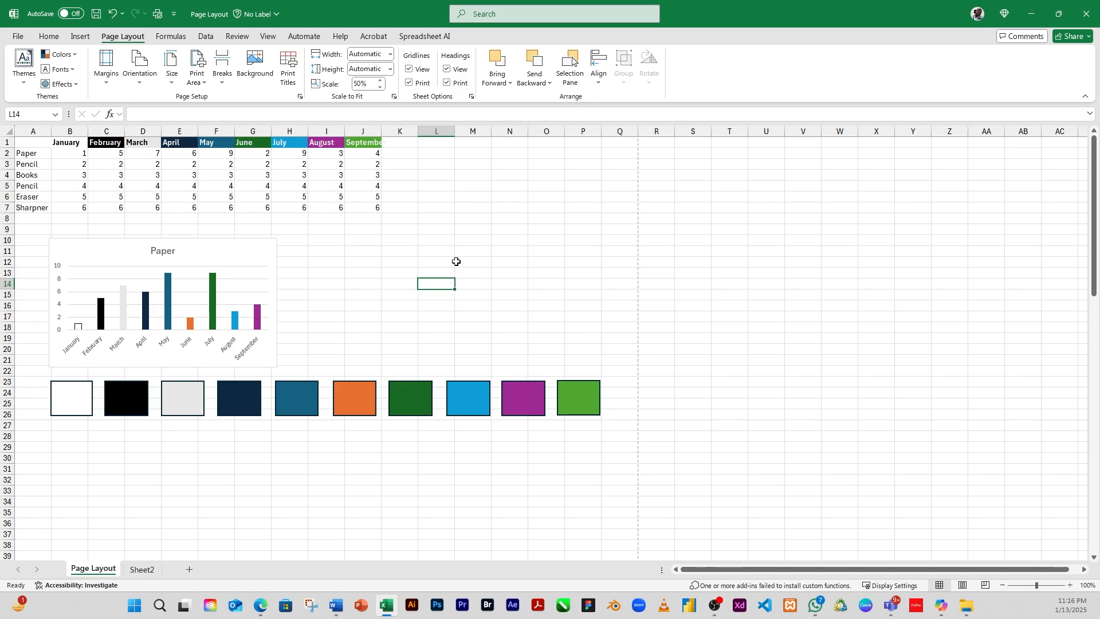
pyautogui.click(426, 406)
pyautogui.keyDown('ctrl'); pyautogui.click(473, 407); pyautogui.keyUp('ctrl')
pyautogui.keyDown('ctrl'); pyautogui.click(530, 406); pyautogui.keyUp('ctrl')
pyautogui.keyDown('ctrl'); pyautogui.click(580, 406); pyautogui.keyUp('ctrl')
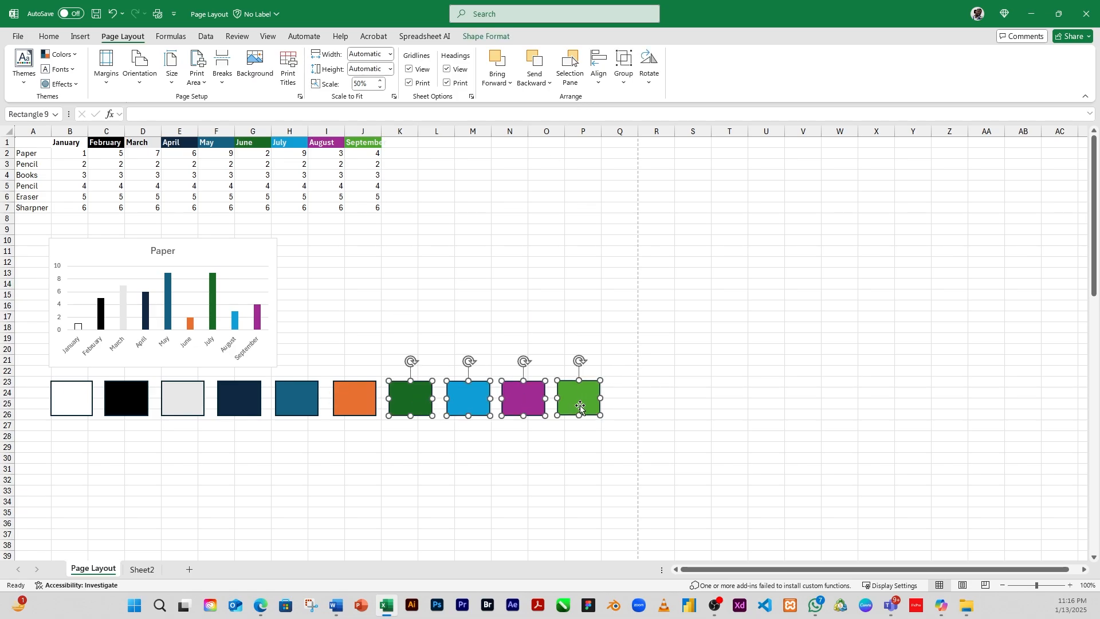
pyautogui.moveTo(580, 407); pyautogui.dragTo(733, 232)
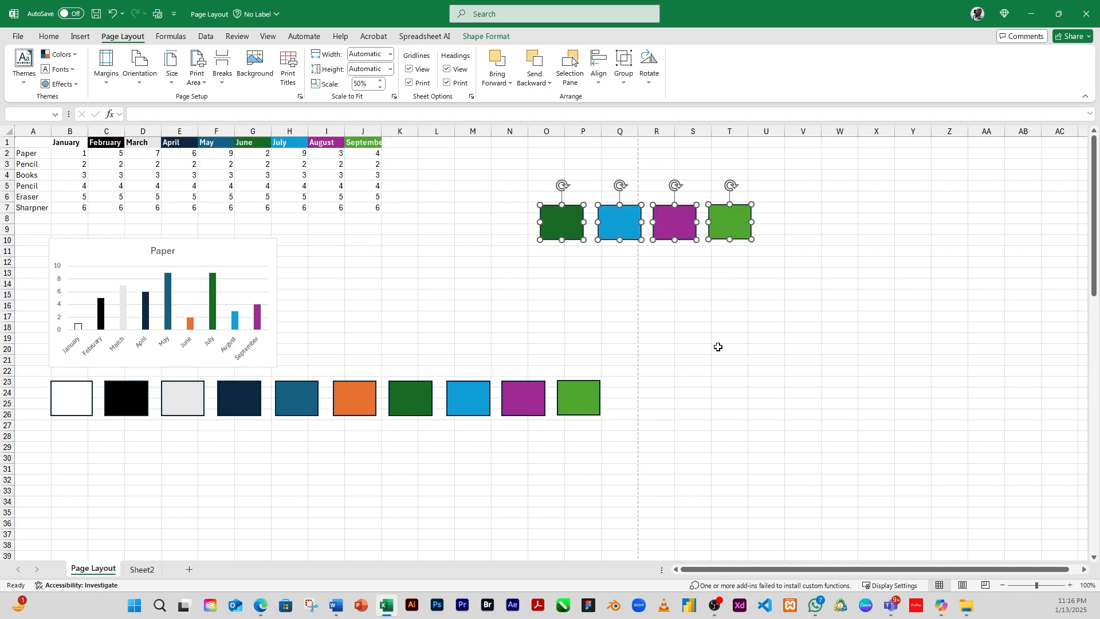
# Step: Drag the four rectangles together so they overlap in a row
pyautogui.click(619, 294)
pyautogui.moveTo(563, 223); pyautogui.dragTo(596, 227)
pyautogui.moveTo(675, 230); pyautogui.dragTo(638, 228)
pyautogui.moveTo(739, 226); pyautogui.dragTo(591, 226)
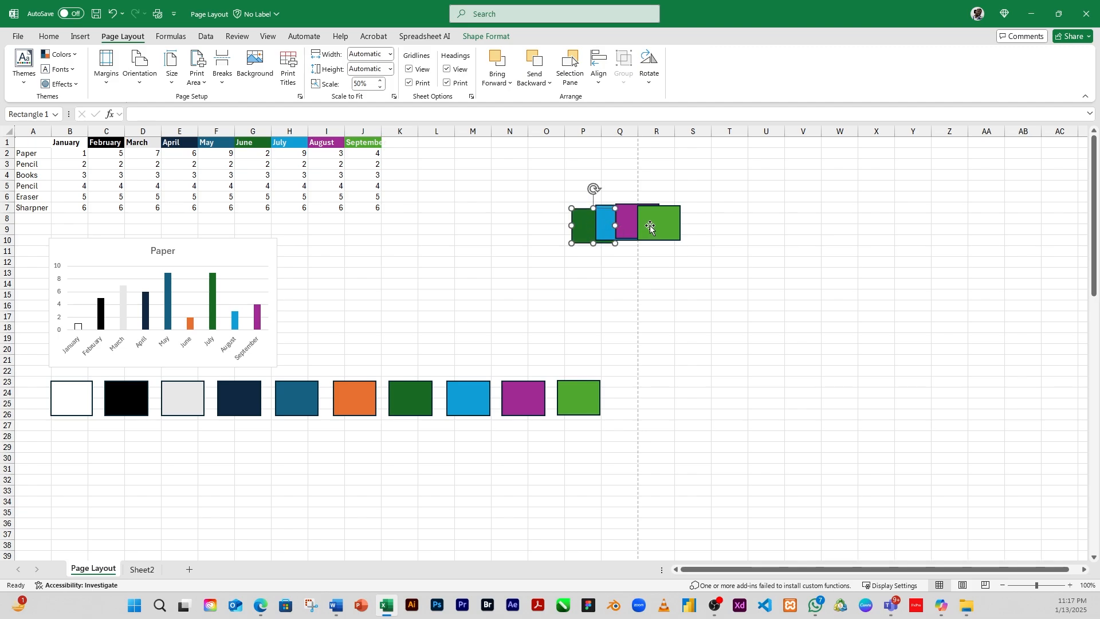
pyautogui.moveTo(659, 225); pyautogui.dragTo(669, 225)
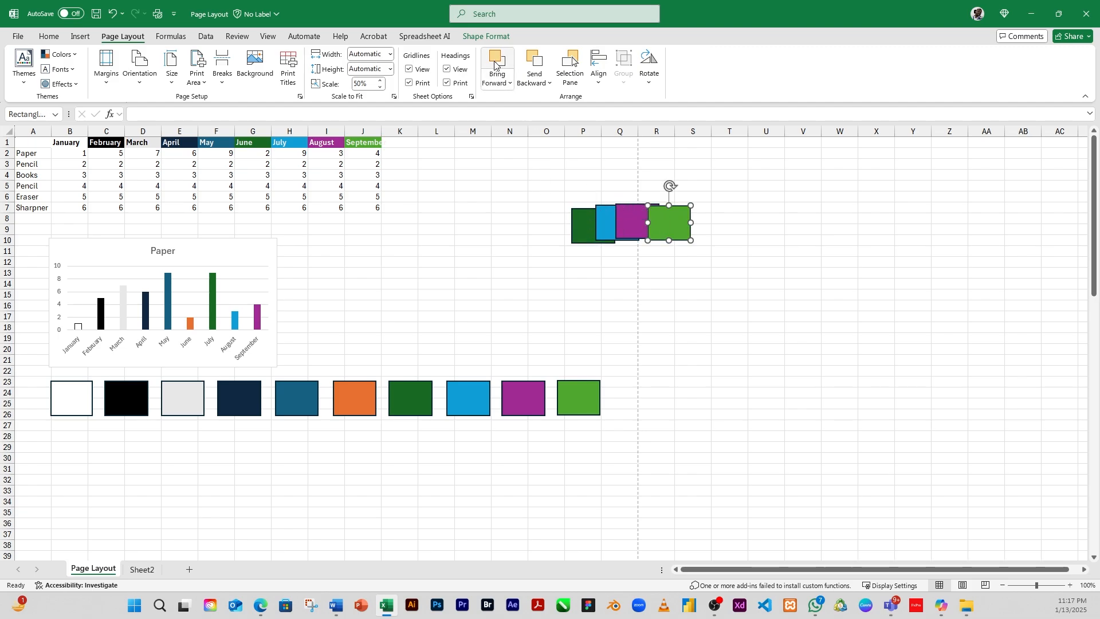
# Step: Bring the blue rectangle forward one level
pyautogui.click(510, 84)
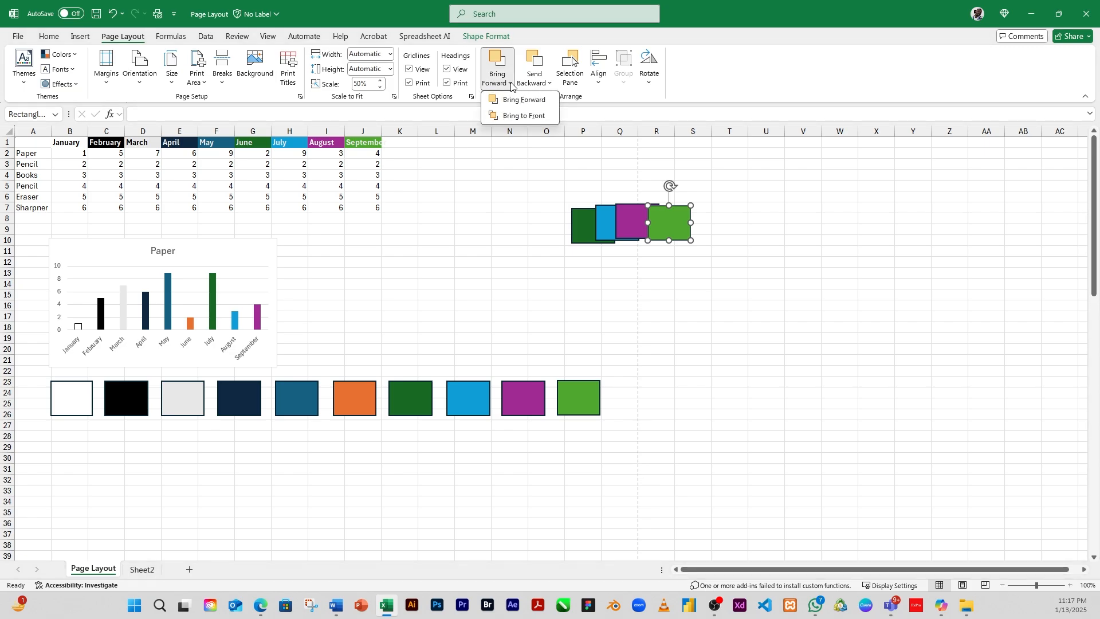
pyautogui.click(609, 219)
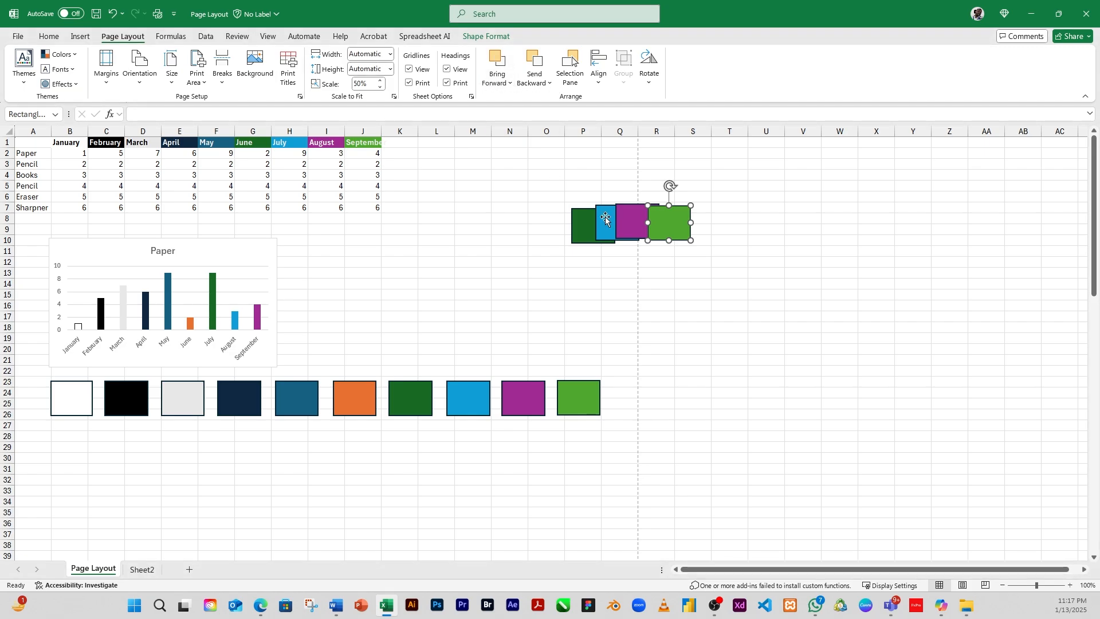
pyautogui.click(610, 218)
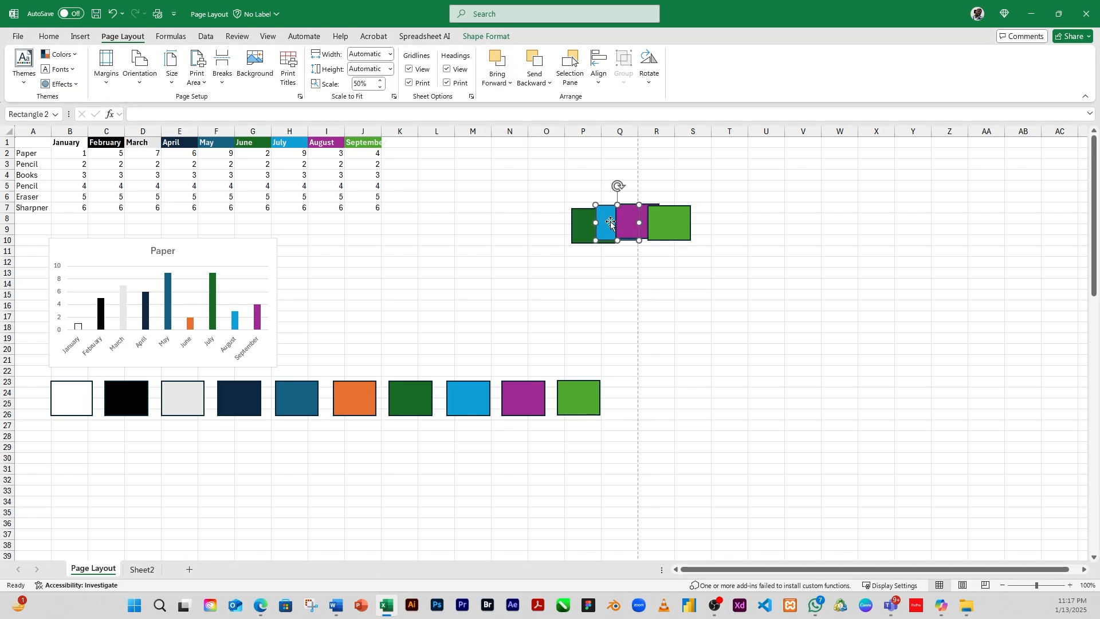
pyautogui.click(511, 84)
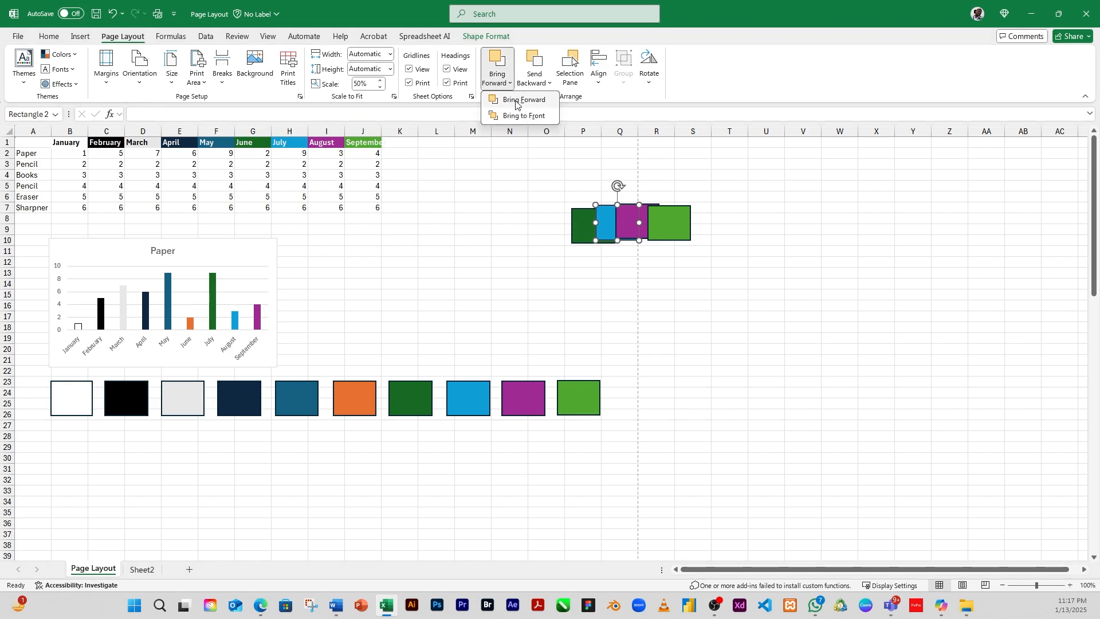
pyautogui.click(519, 100)
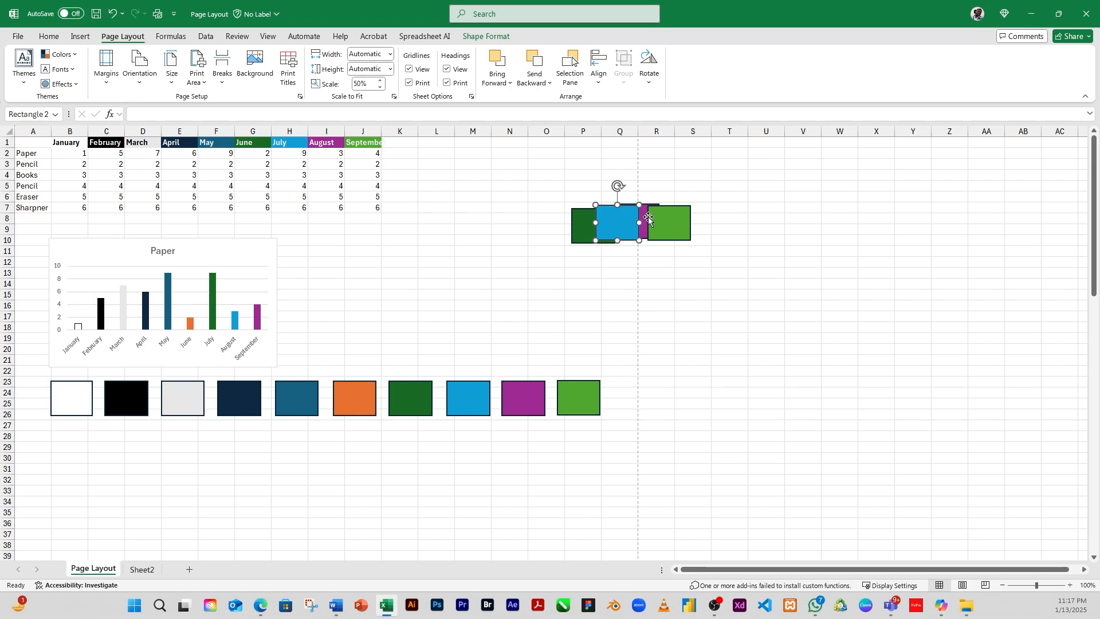
# Step: Rearrange the rectangles into a diagonal overlapping stack
pyautogui.moveTo(674, 230); pyautogui.dragTo(653, 237)
pyautogui.moveTo(579, 221); pyautogui.dragTo(621, 235)
pyautogui.click(602, 210)
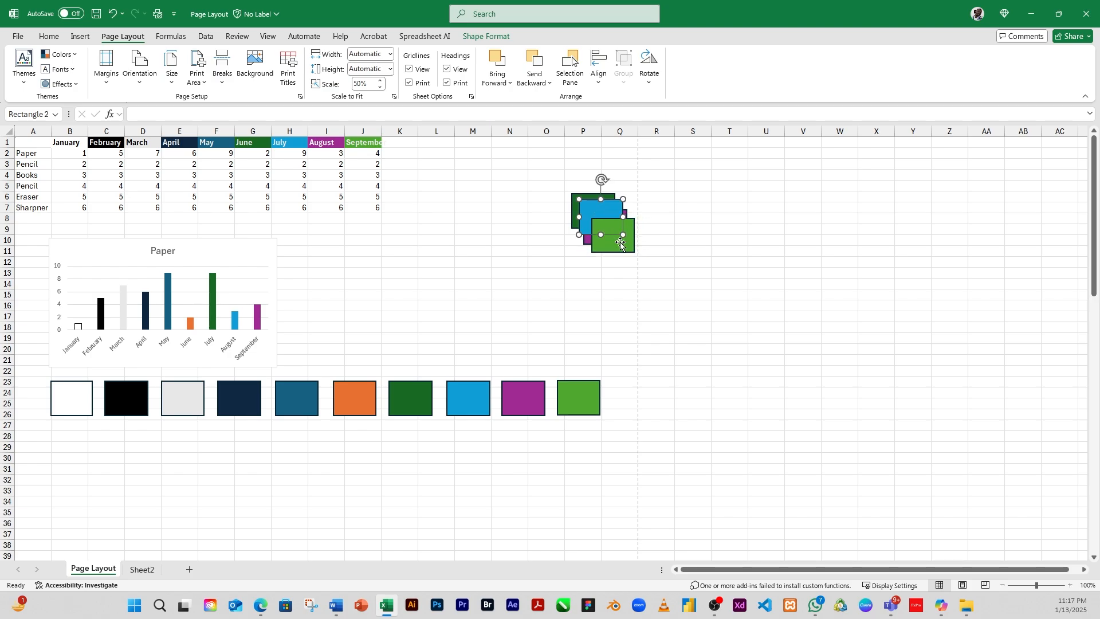
pyautogui.click(621, 243)
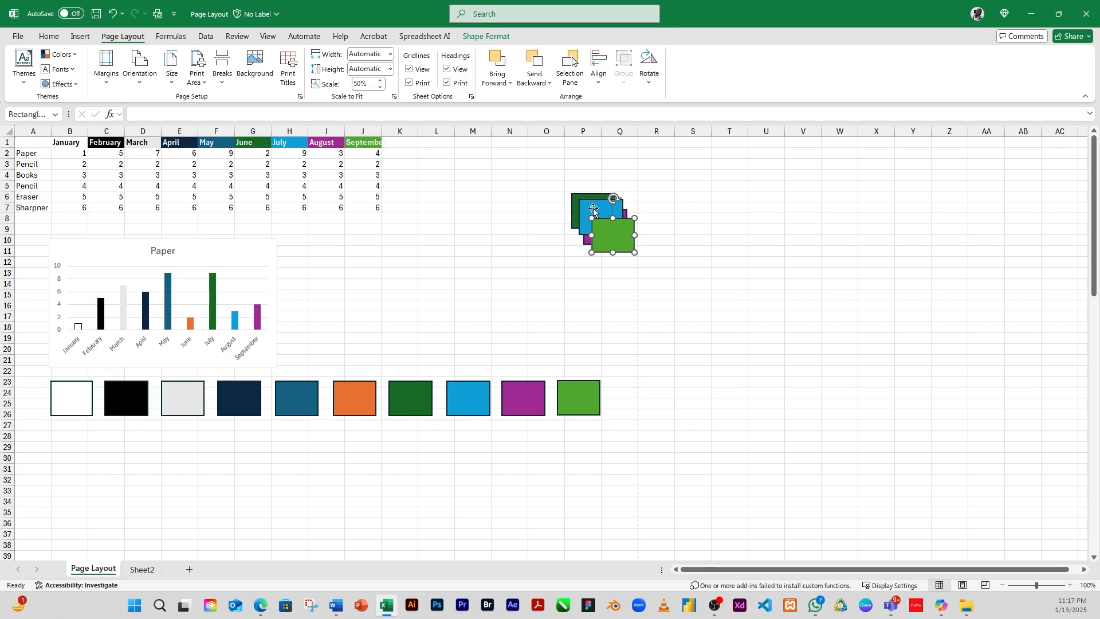
# Step: Bring the dark green rectangle to the front of all objects
pyautogui.click(508, 83)
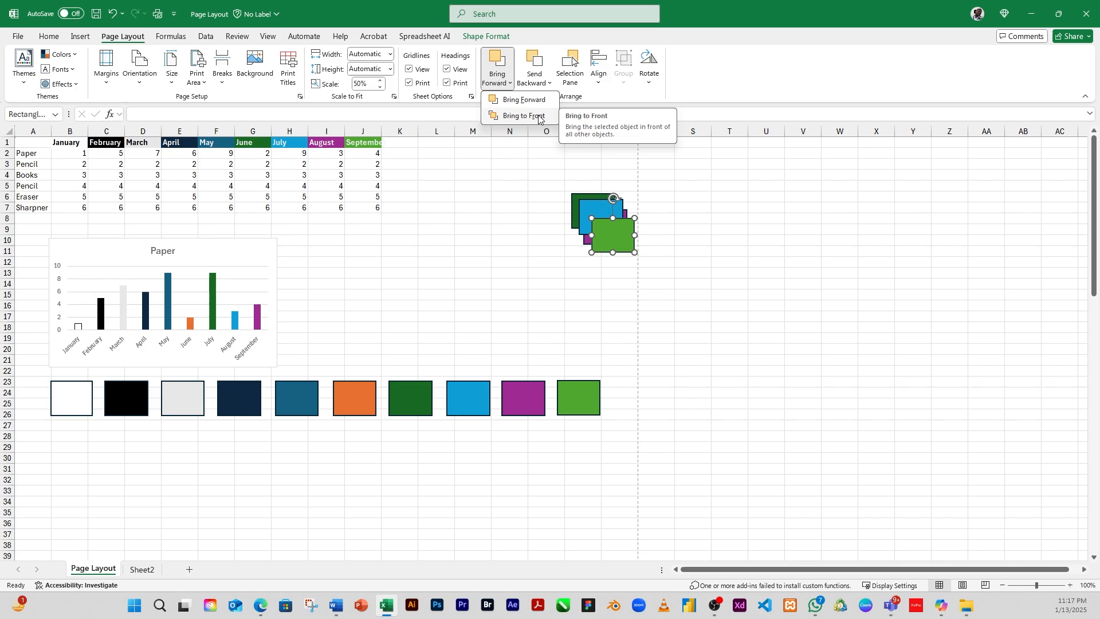
pyautogui.click(596, 198)
pyautogui.click(594, 196)
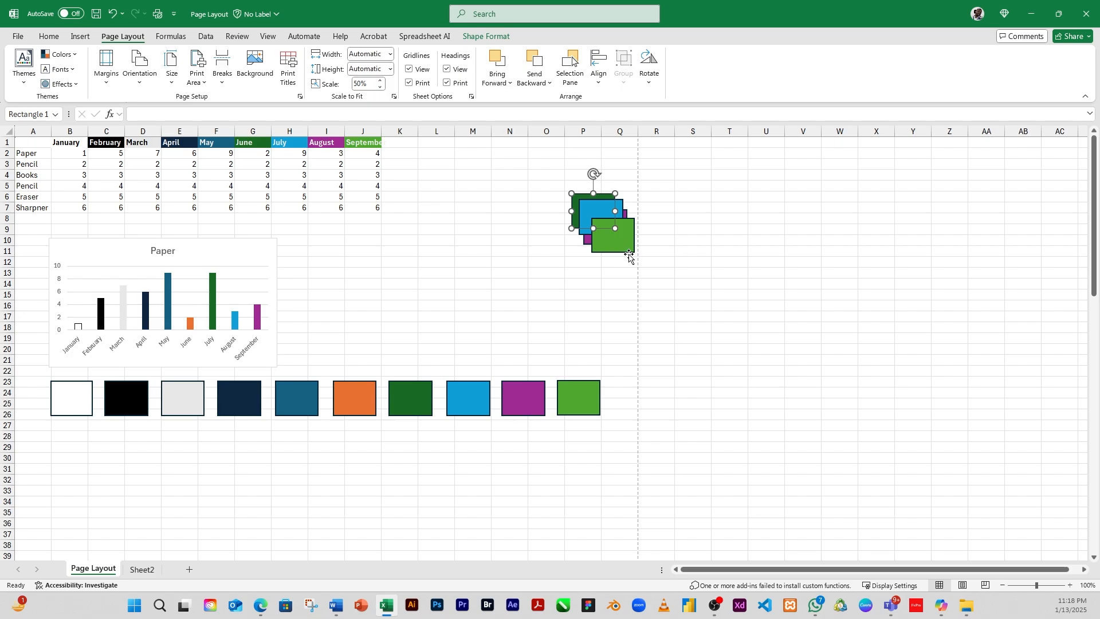
pyautogui.click(497, 80)
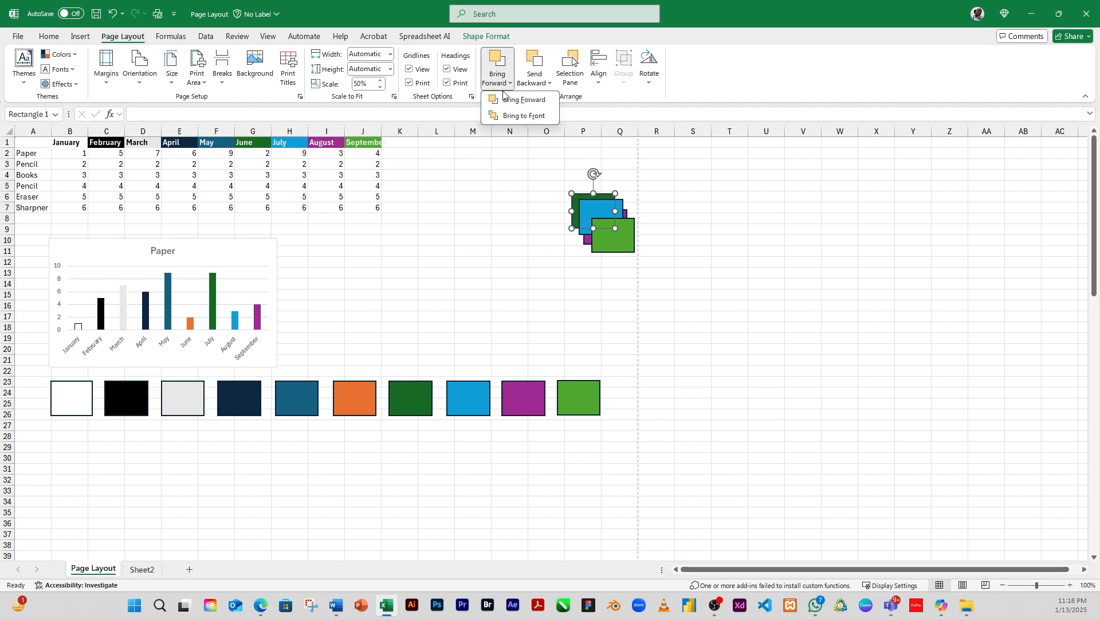
pyautogui.click(520, 116)
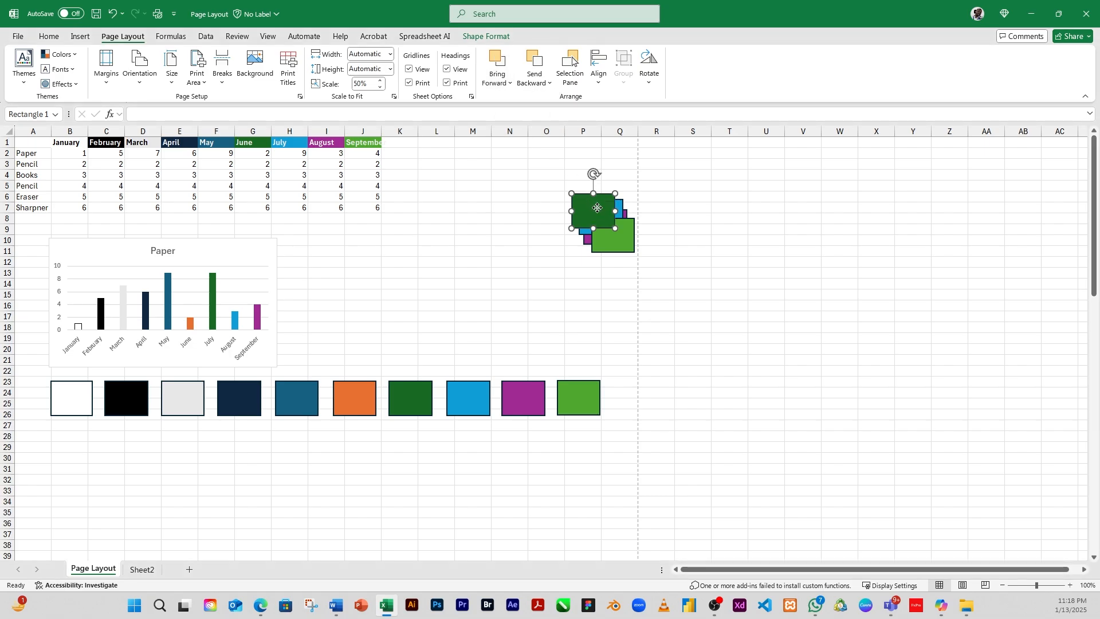
# Step: Move the dark green rectangle around over the stack to show it overlapping the others
pyautogui.moveTo(597, 208); pyautogui.dragTo(598, 239)
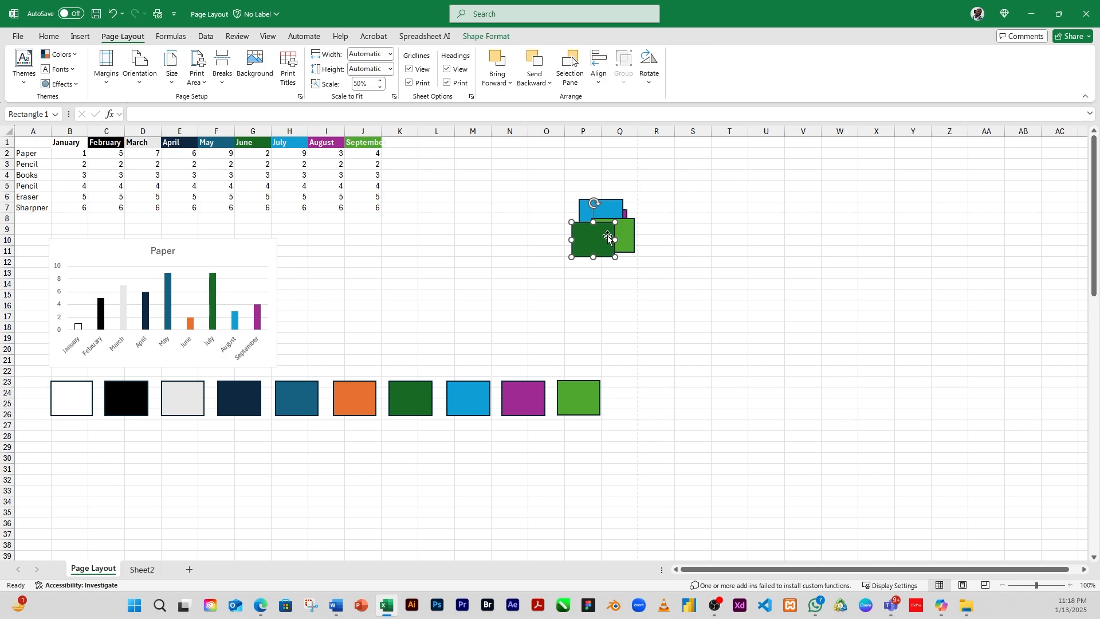
pyautogui.moveTo(602, 239); pyautogui.dragTo(636, 239)
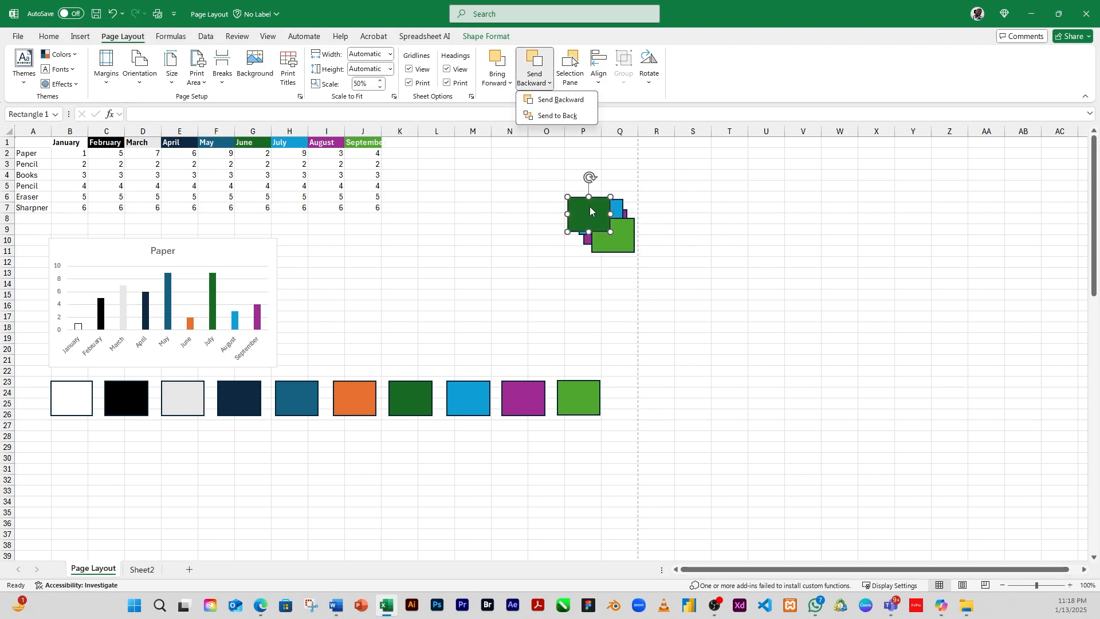
pyautogui.click(595, 218)
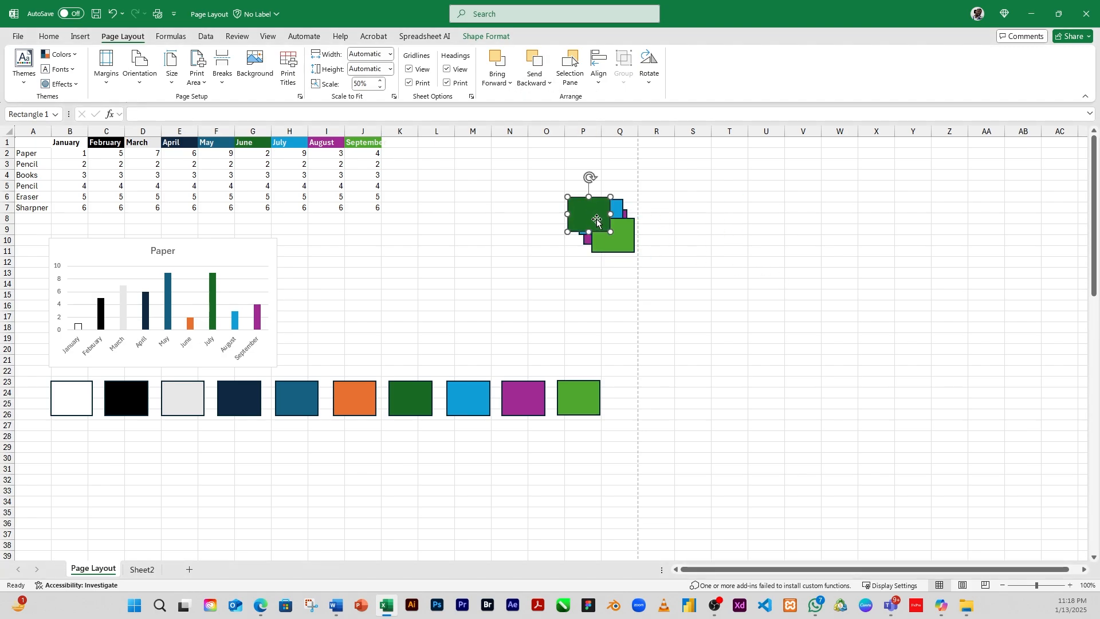
pyautogui.moveTo(598, 215); pyautogui.dragTo(603, 230)
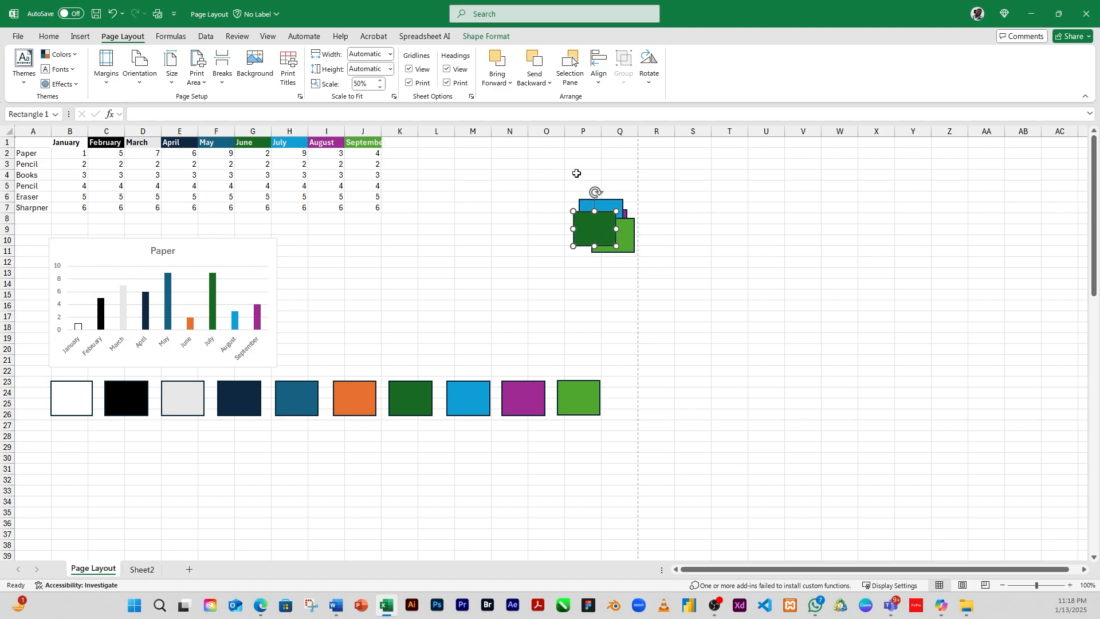
# Step: Send the dark green rectangle backward one level
pyautogui.click(538, 81)
pyautogui.click(552, 101)
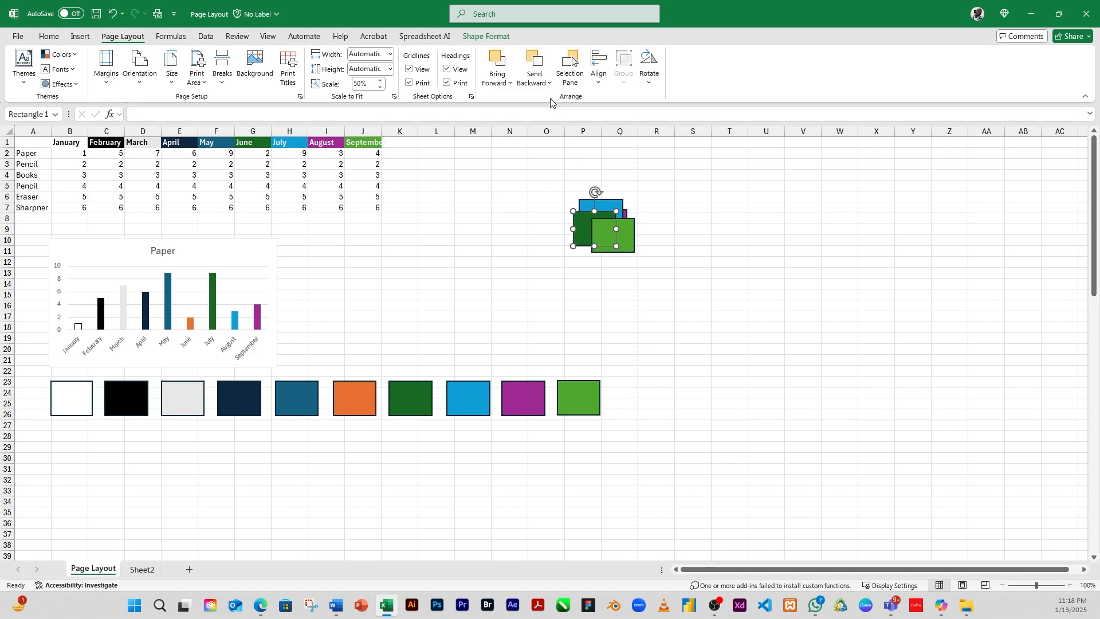
# Step: Send the dark green rectangle to the back and shift it upward behind the stack
pyautogui.click(628, 243)
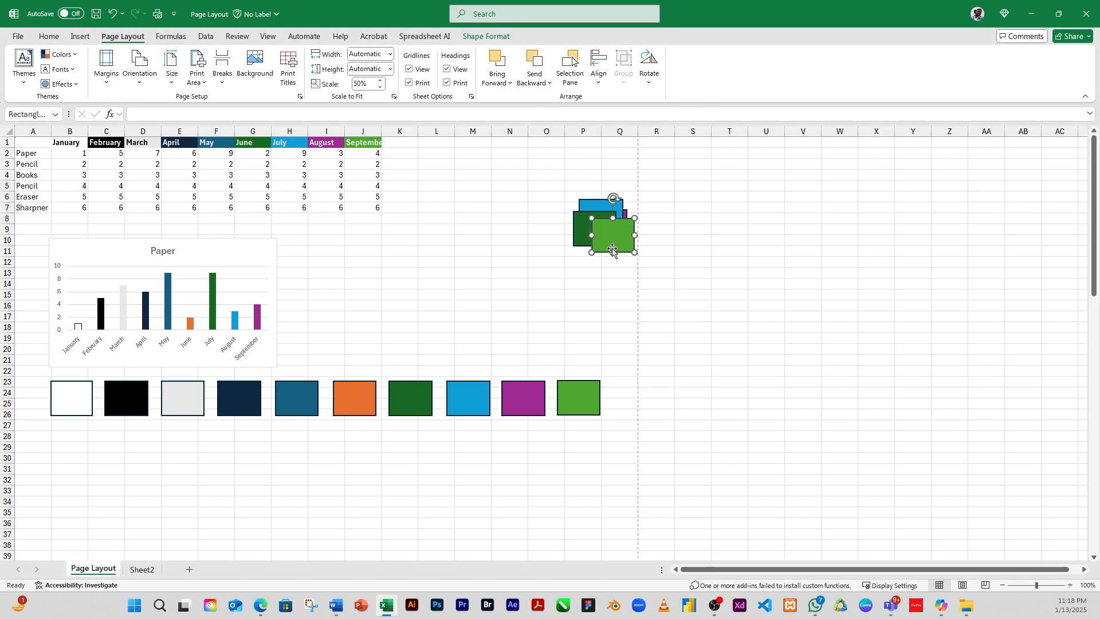
pyautogui.click(584, 230)
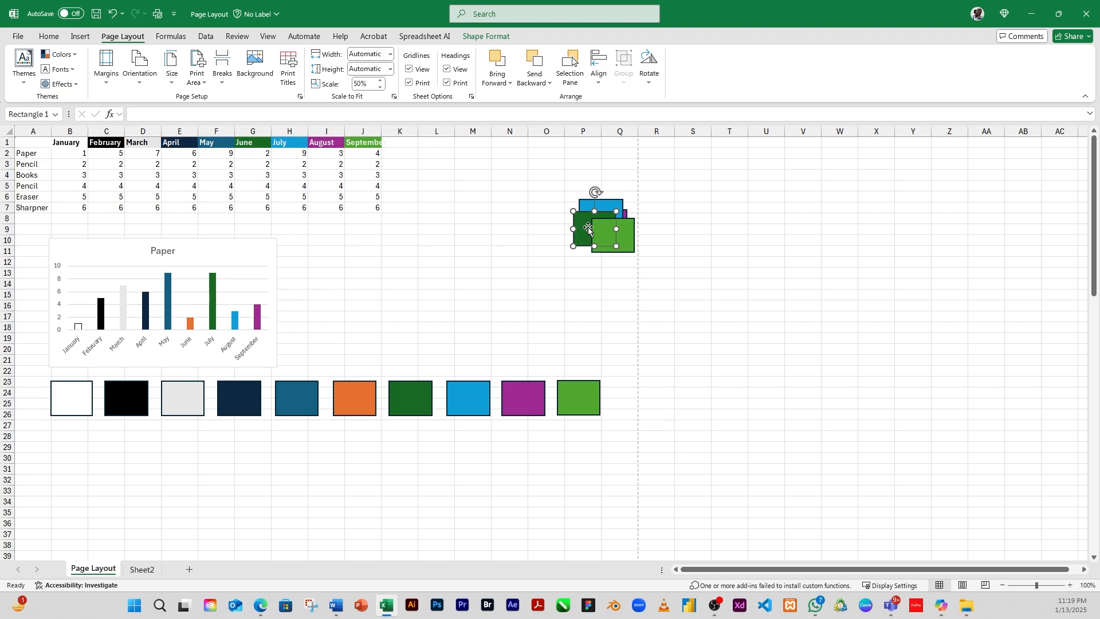
pyautogui.click(548, 85)
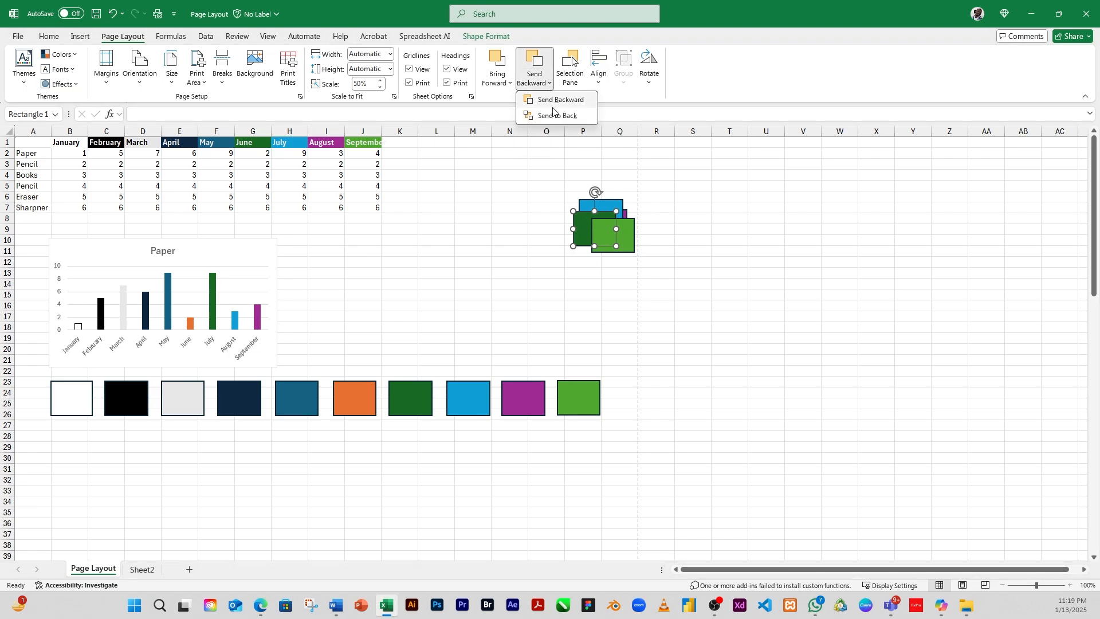
pyautogui.click(562, 117)
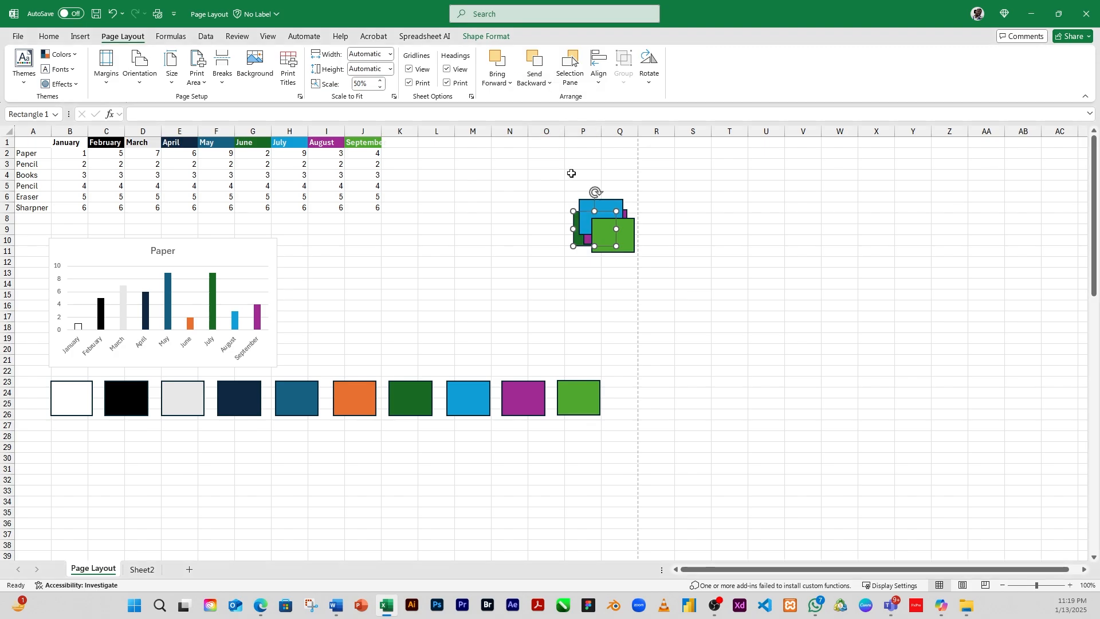
pyautogui.moveTo(578, 240); pyautogui.dragTo(575, 217)
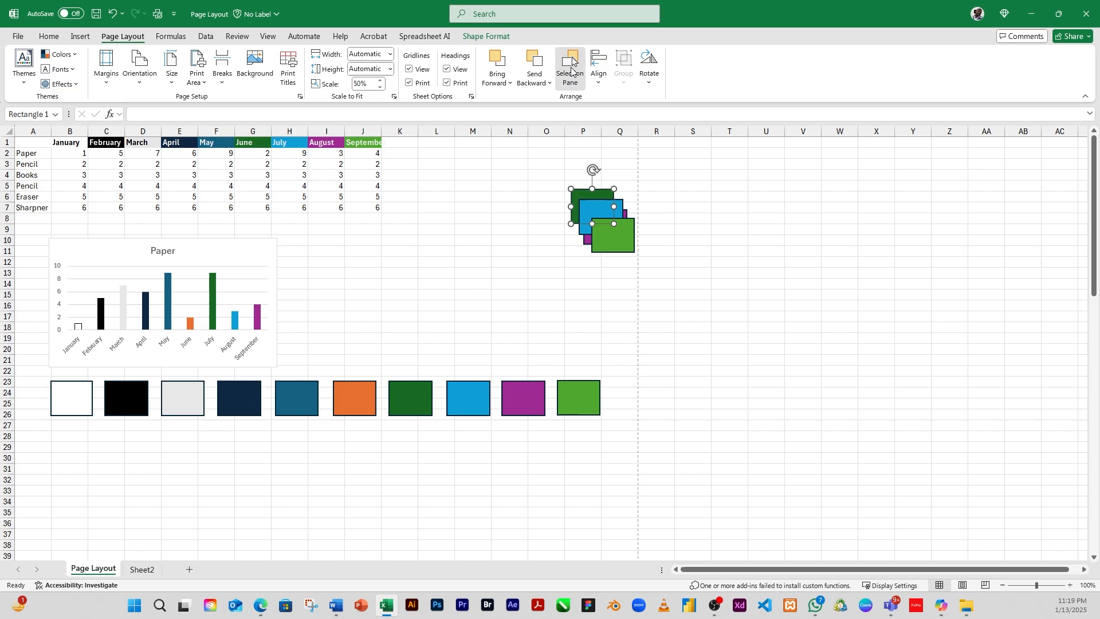
# Step: Open the Selection Pane and select Rectangle 8, Rectangle 6 and Rectangle 4 from its list
pyautogui.click(572, 69)
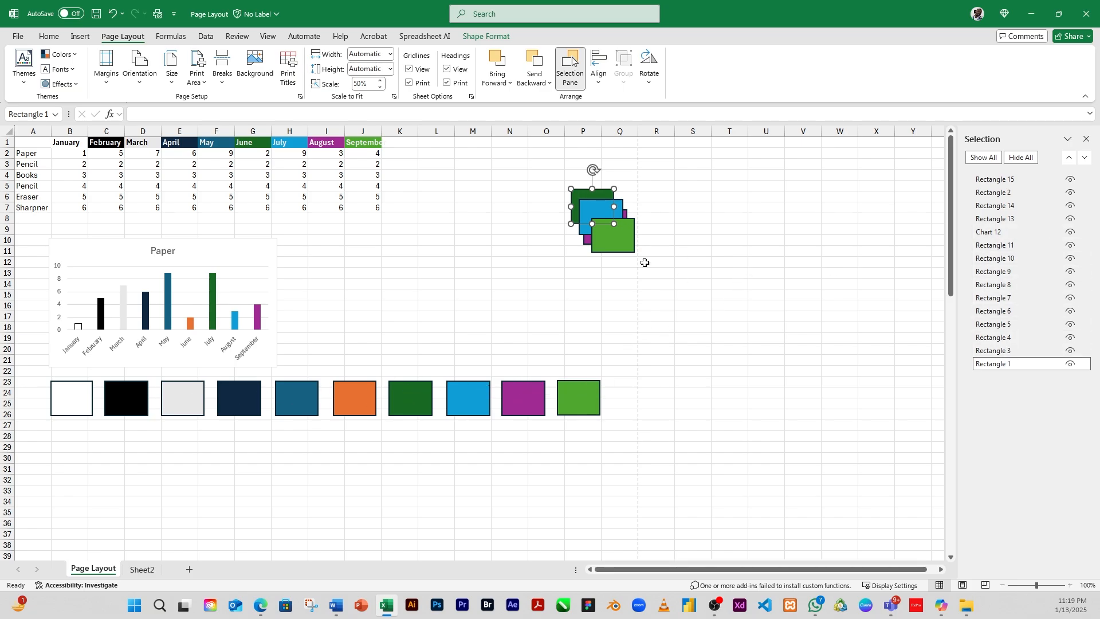
pyautogui.click(1003, 289)
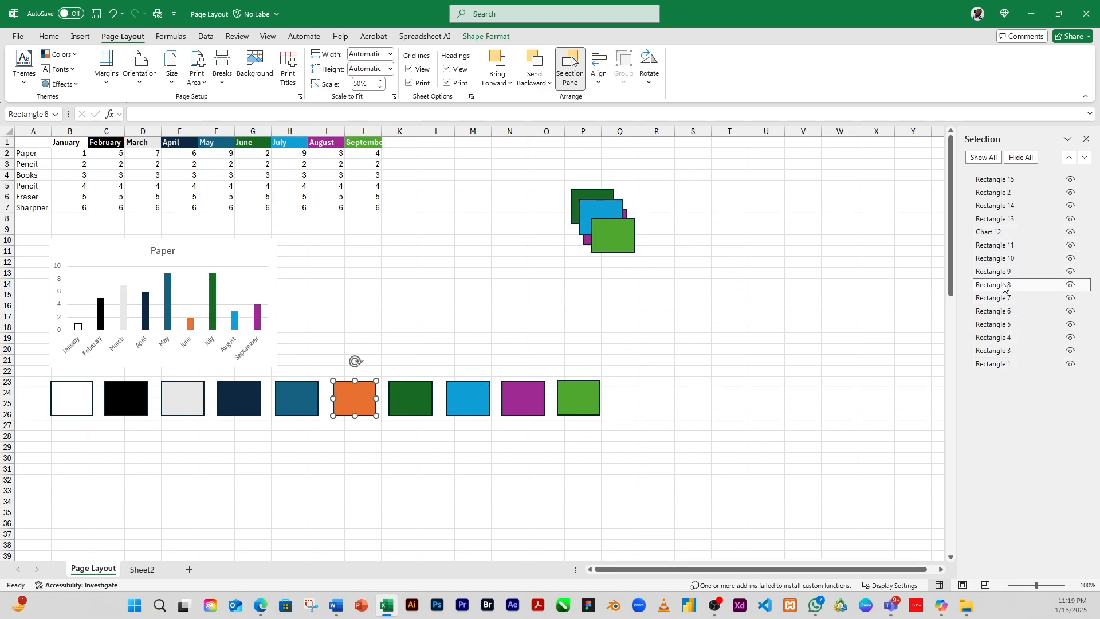
pyautogui.click(1001, 312)
pyautogui.click(996, 338)
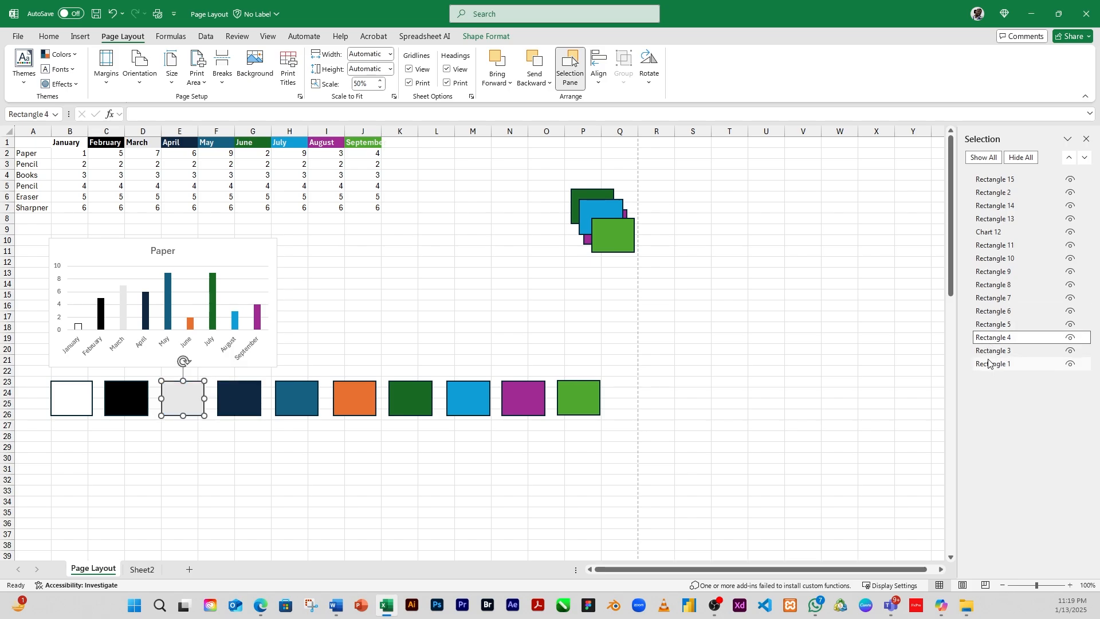
# Step: Select the shapes and the chart one at a time from the Selection Pane list to identify each on the sheet
pyautogui.click(991, 350)
pyautogui.click(991, 364)
pyautogui.click(992, 272)
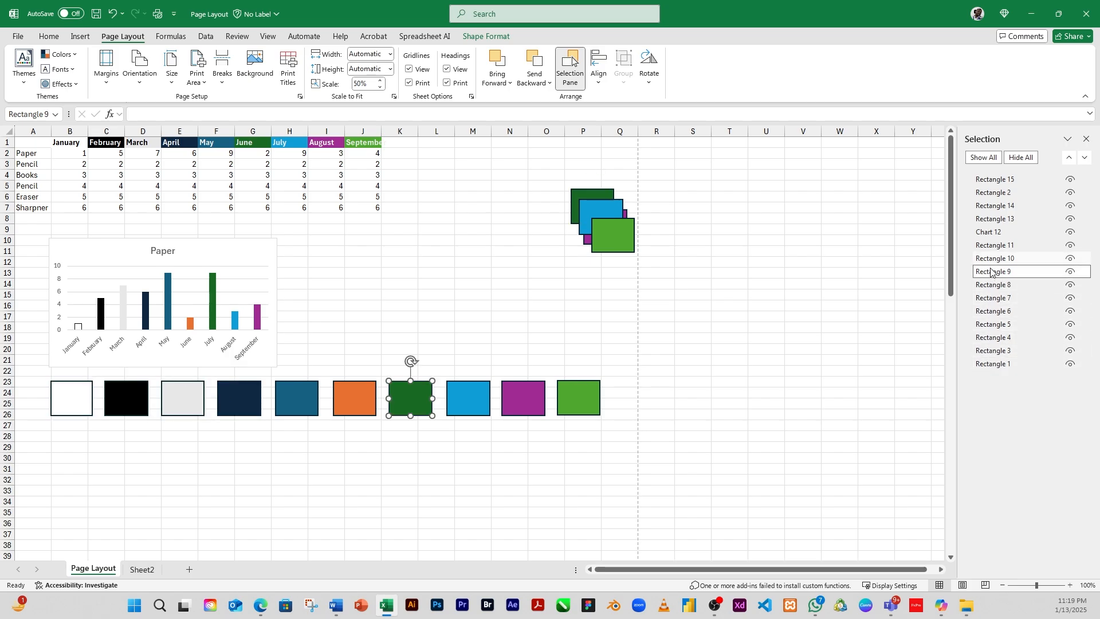
pyautogui.click(992, 232)
pyautogui.click(993, 206)
pyautogui.click(991, 193)
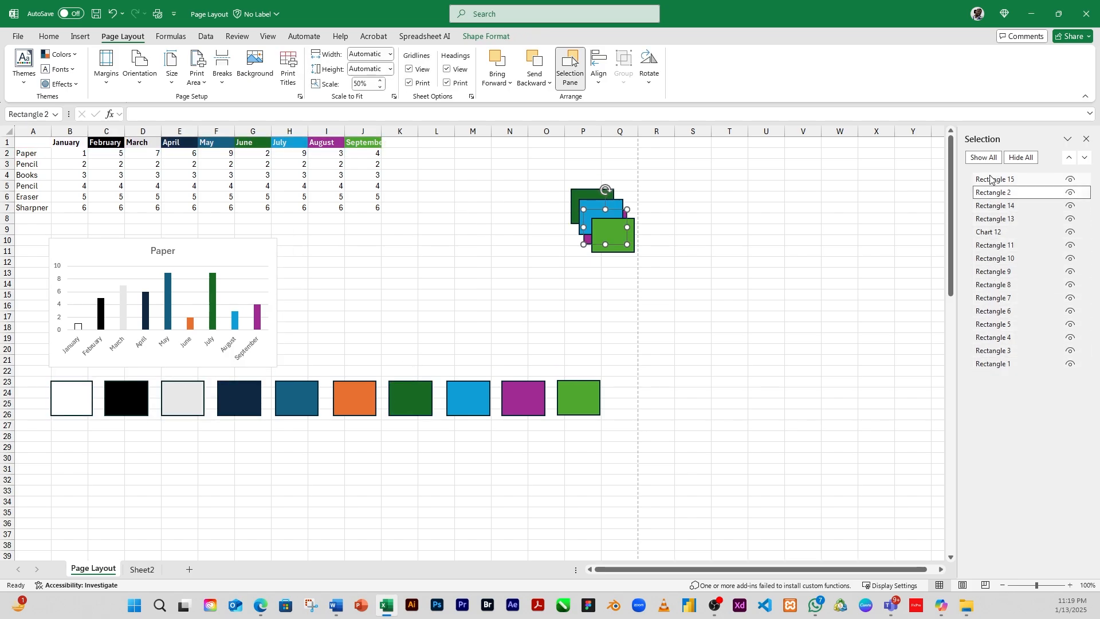
pyautogui.click(991, 179)
pyautogui.click(991, 206)
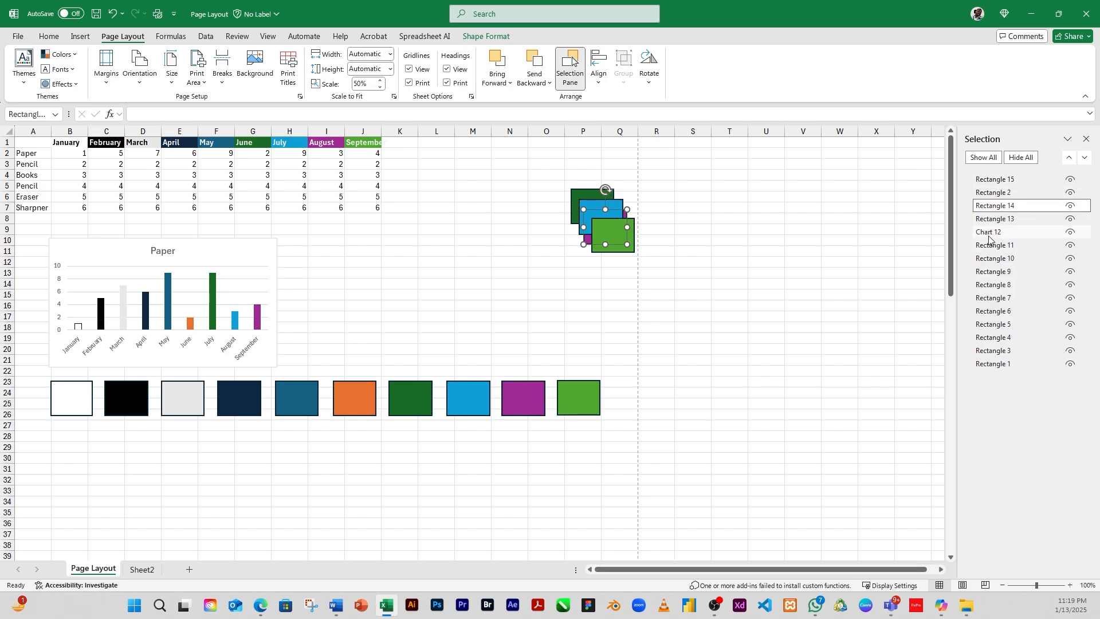
pyautogui.click(991, 232)
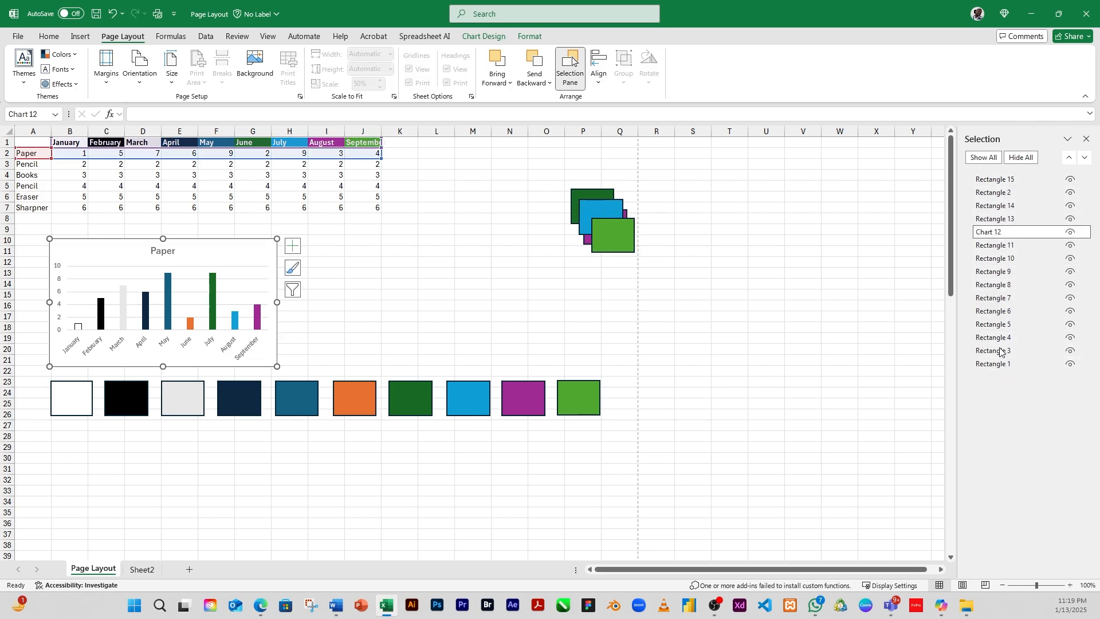
pyautogui.click(992, 285)
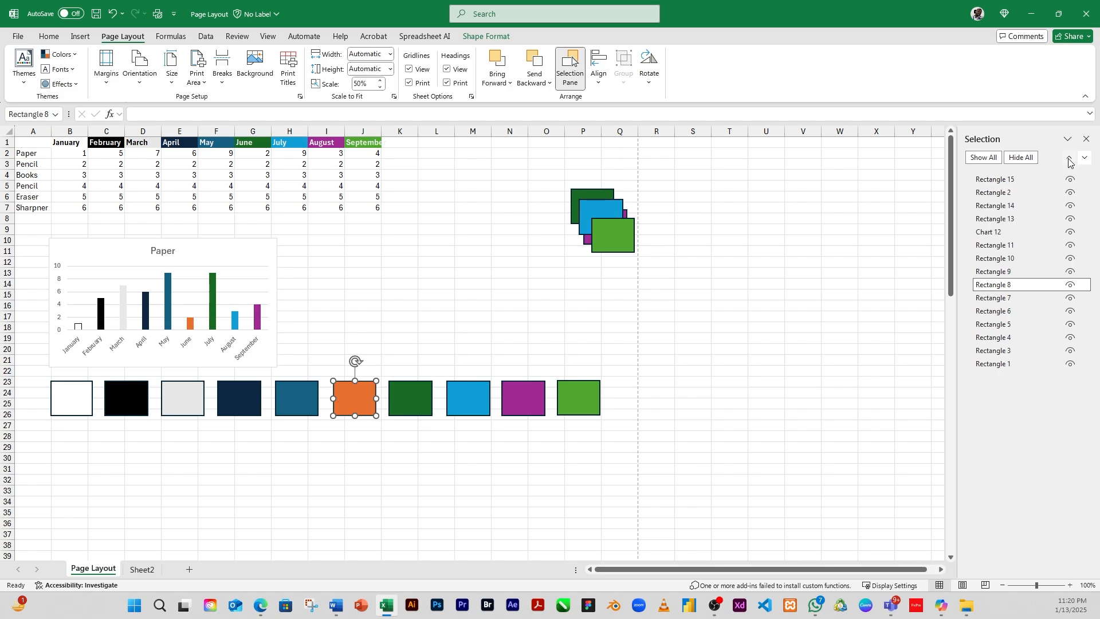
pyautogui.click(995, 205)
pyautogui.click(996, 259)
pyautogui.click(994, 338)
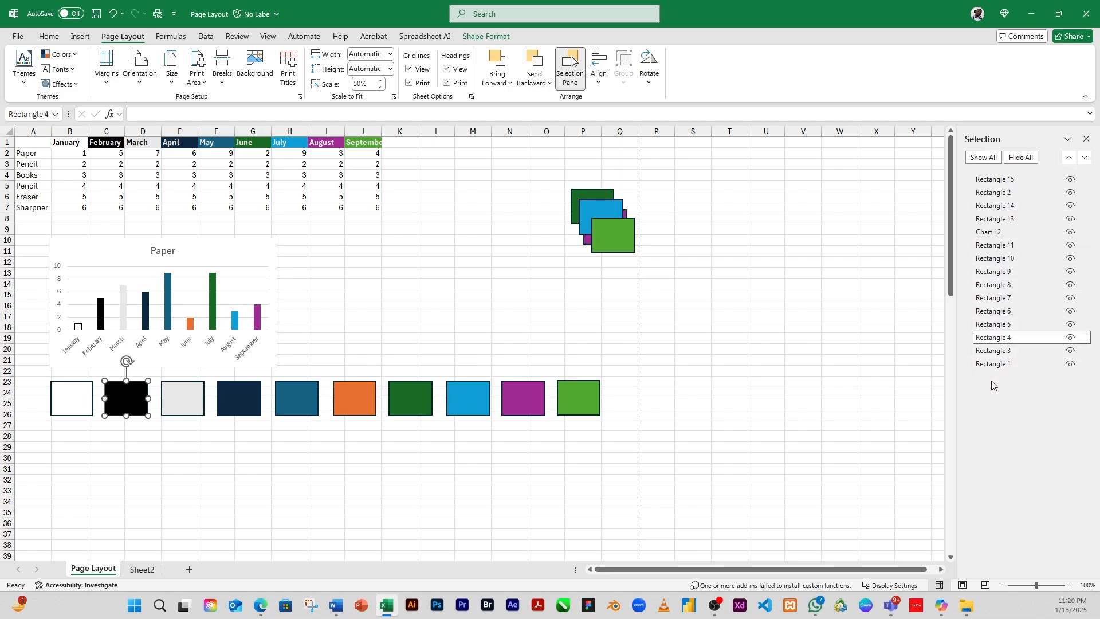
# Step: Hide all shapes and show them again several times from the Selection Pane
pyautogui.click(1026, 159)
pyautogui.click(983, 158)
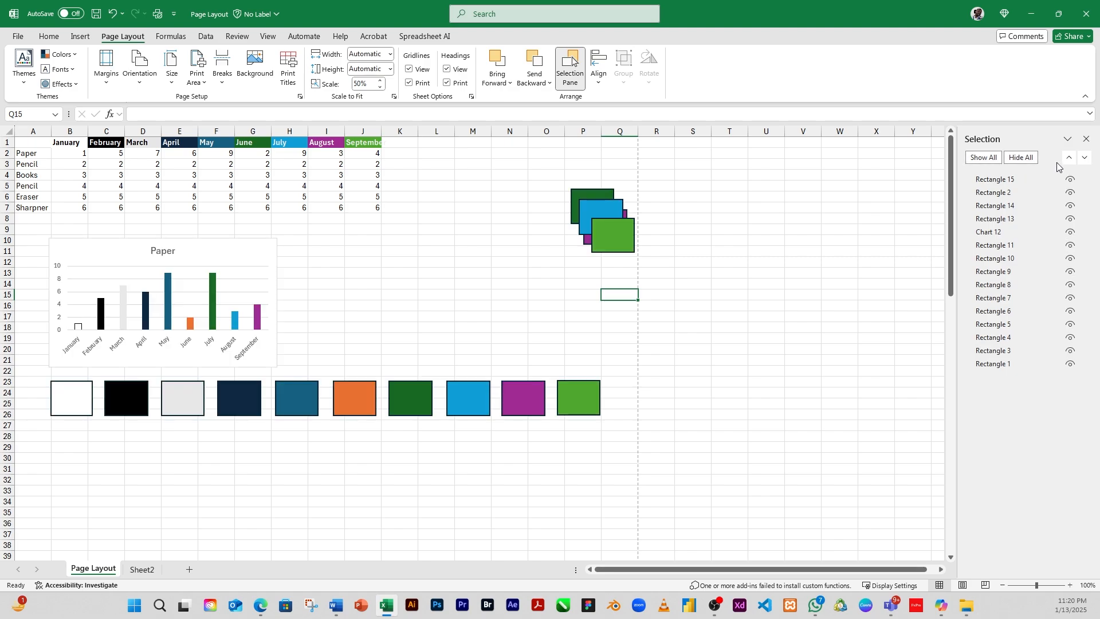
pyautogui.click(1023, 158)
pyautogui.click(983, 158)
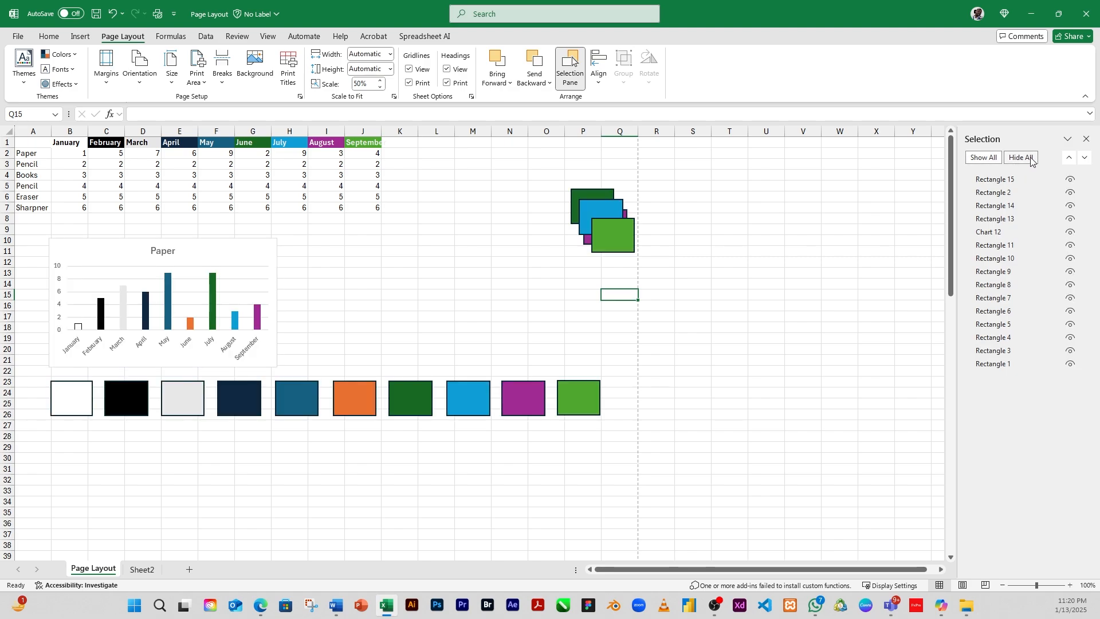
pyautogui.click(1020, 159)
pyautogui.click(984, 158)
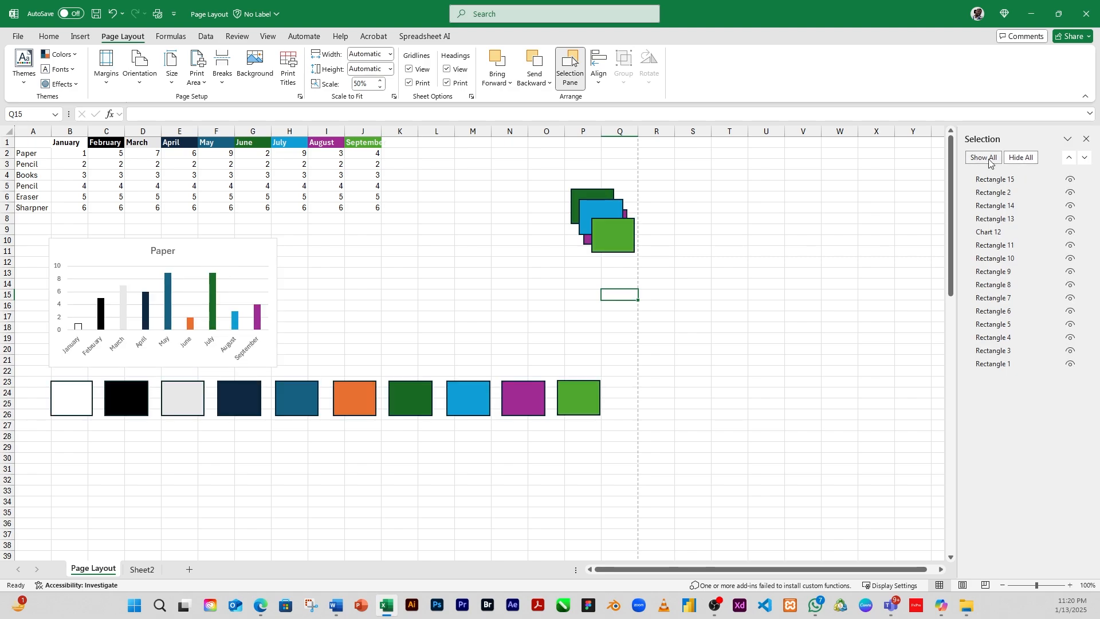
pyautogui.click(1019, 158)
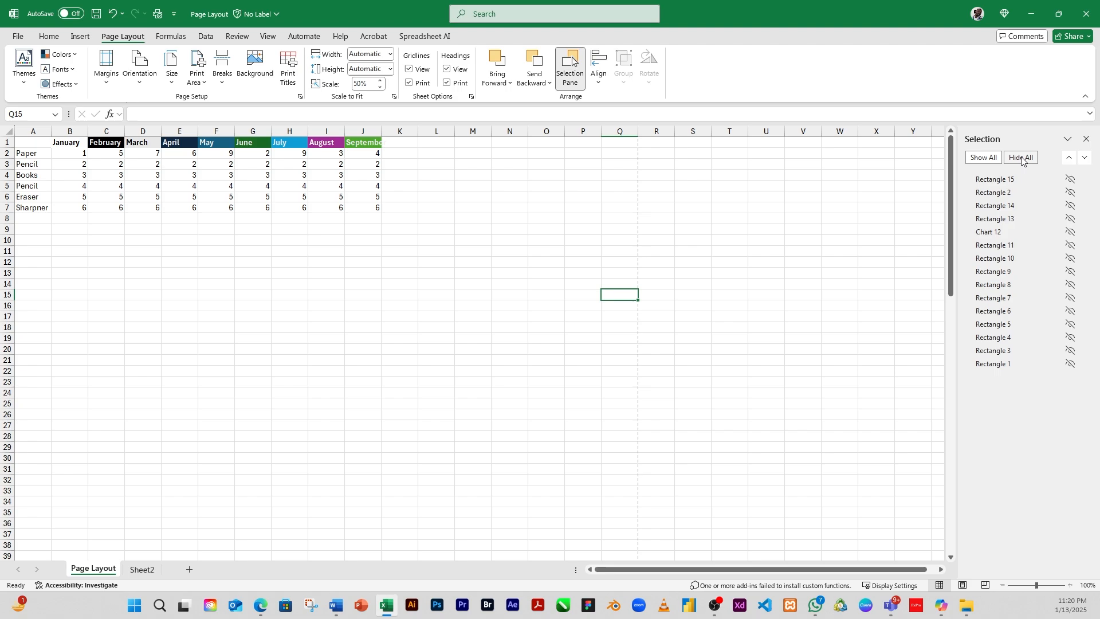
pyautogui.click(983, 158)
# Step: Select the chart and the front green rectangle, then select every shape on the sheet at once before deselecting
pyautogui.click(1007, 232)
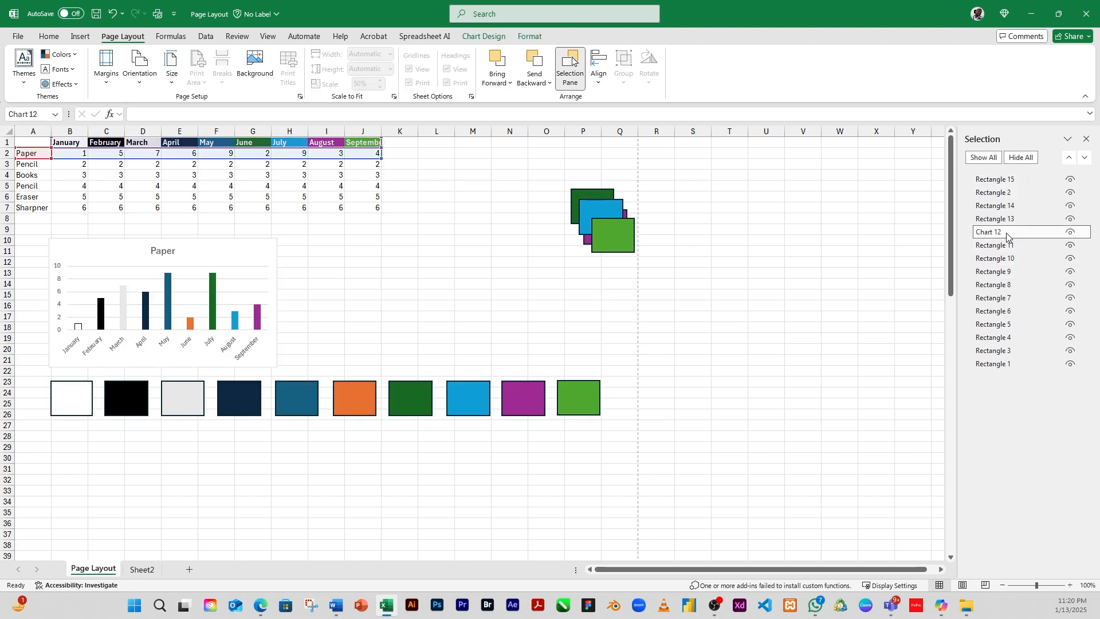
pyautogui.click(547, 175)
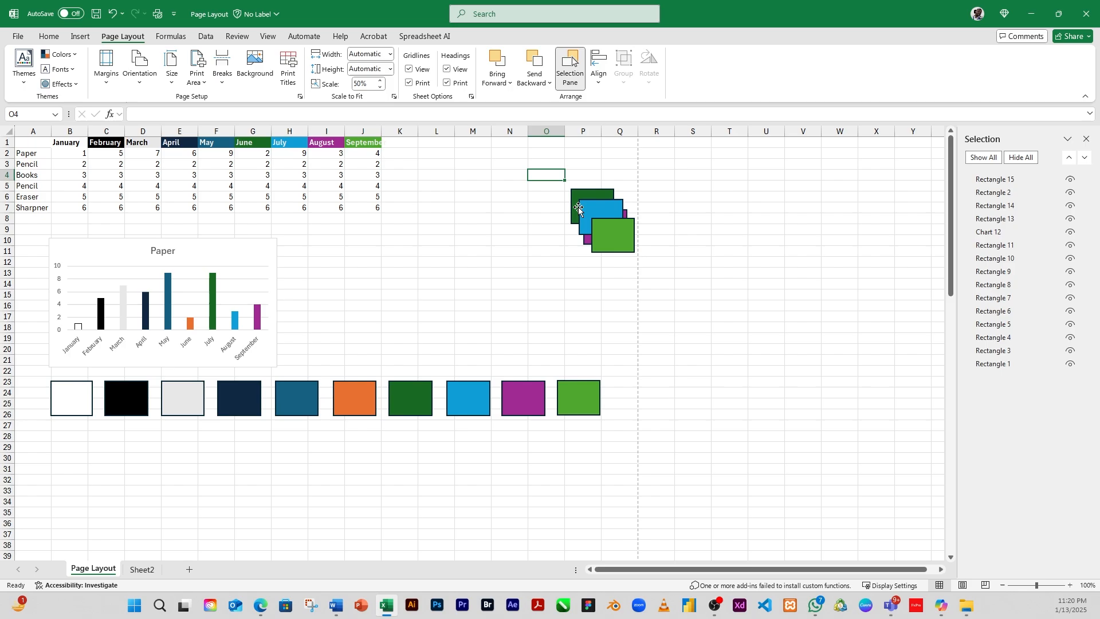
pyautogui.click(609, 226)
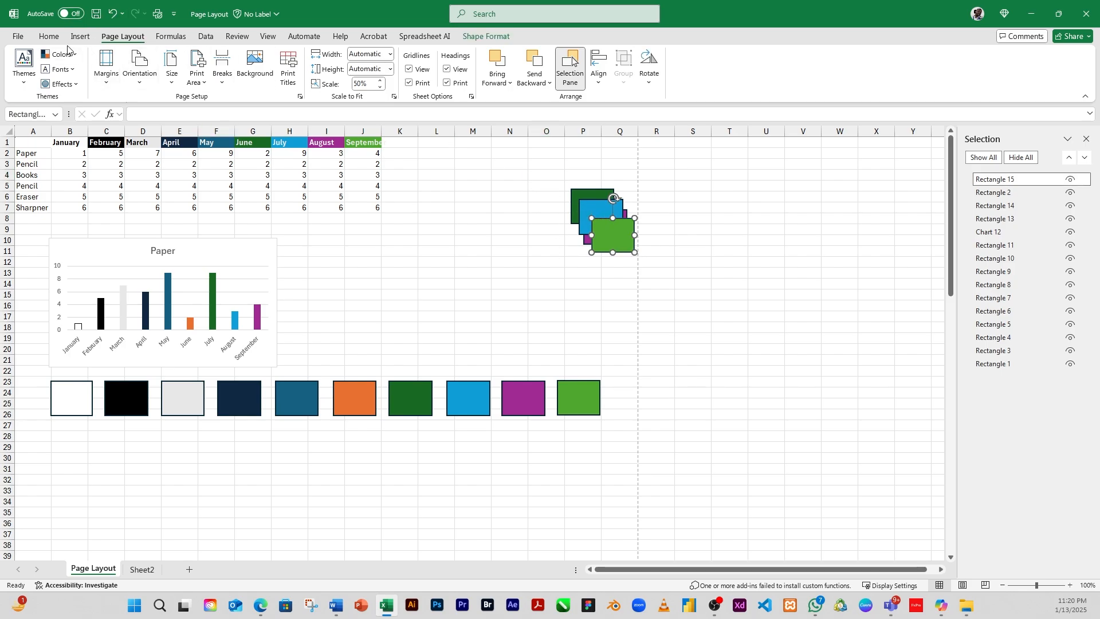
pyautogui.click(48, 38)
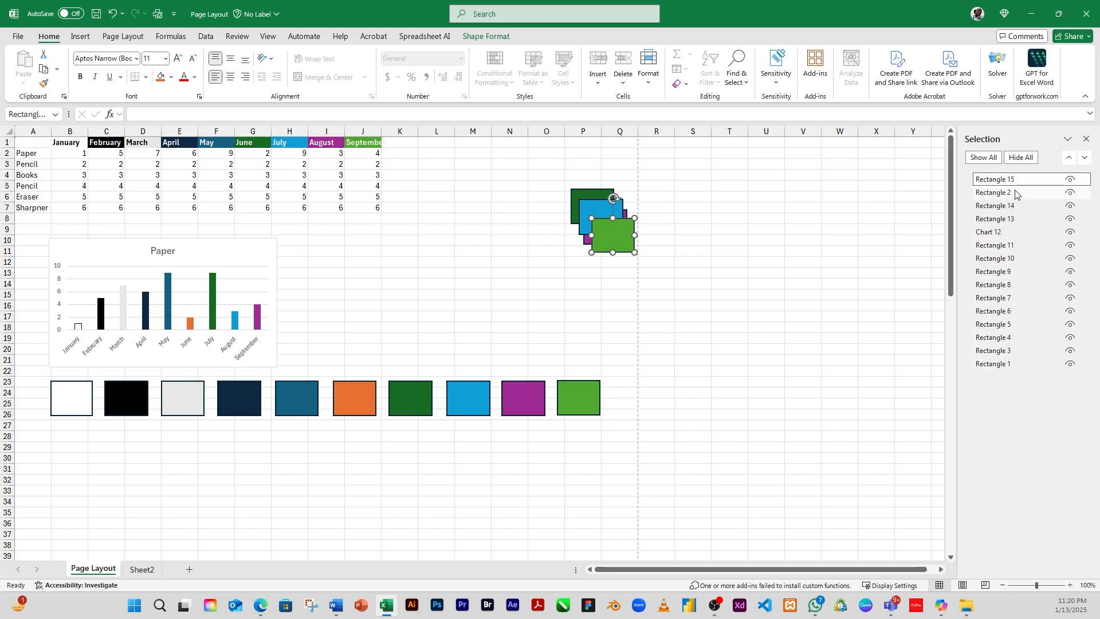
pyautogui.hotkey('ctrl', 'a')
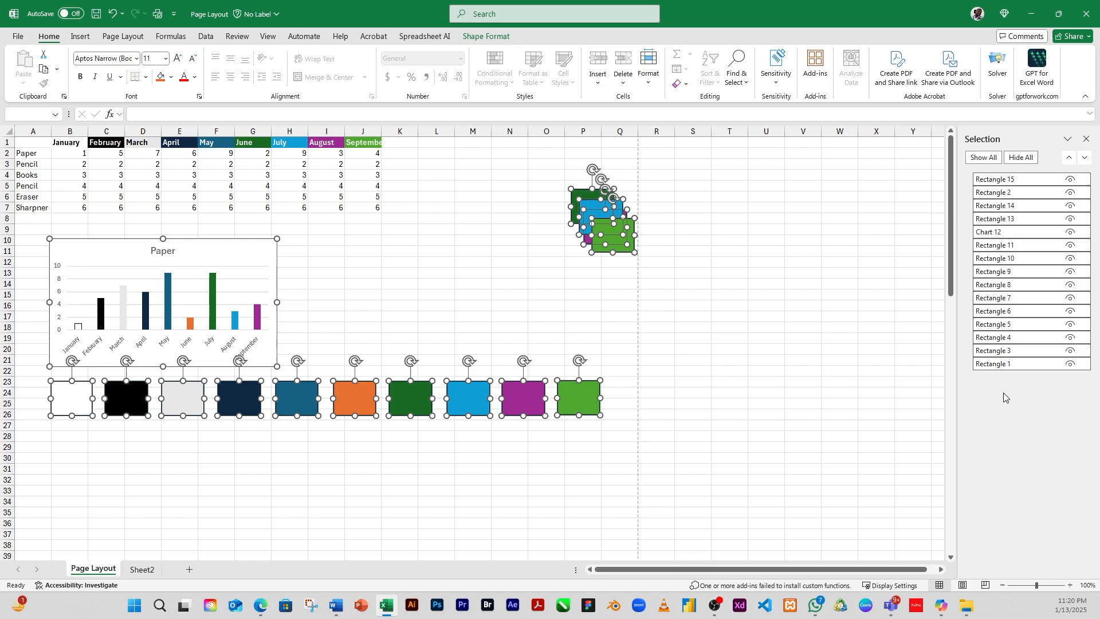
pyautogui.click(698, 302)
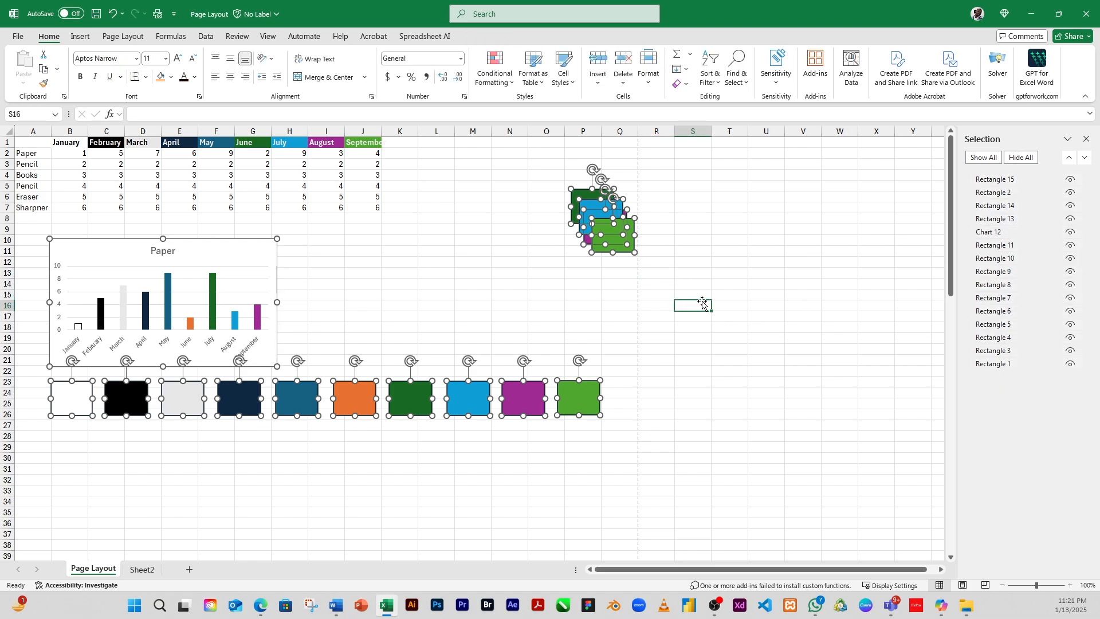
# Step: Select all shapes on the sheet and move them together slightly down and to the left
pyautogui.click(1026, 180)
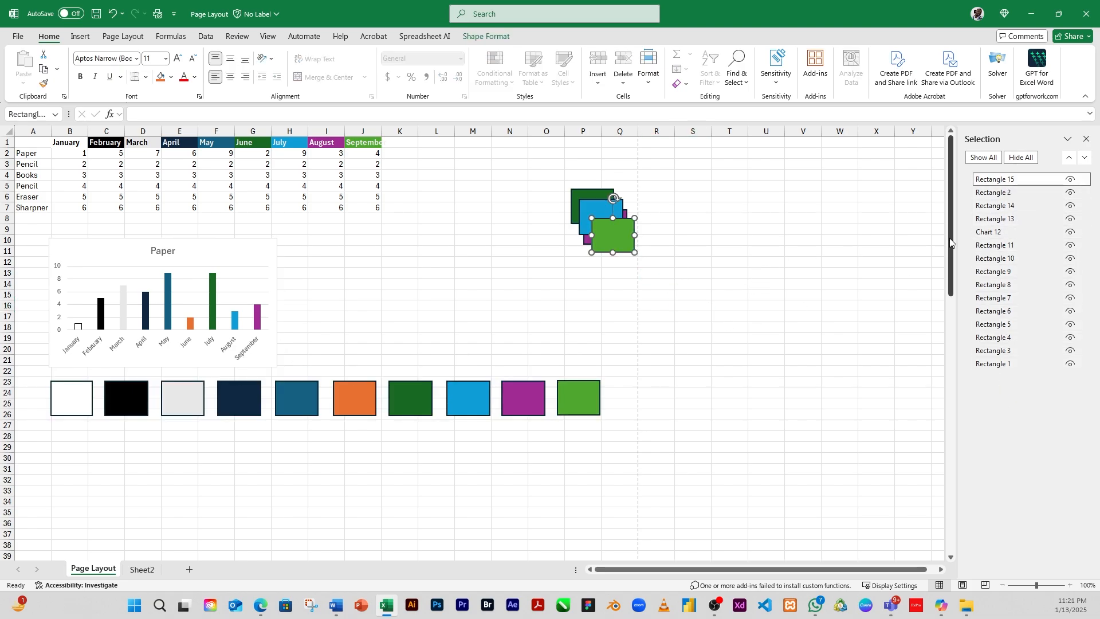
pyautogui.hotkey('ctrl', 'a')
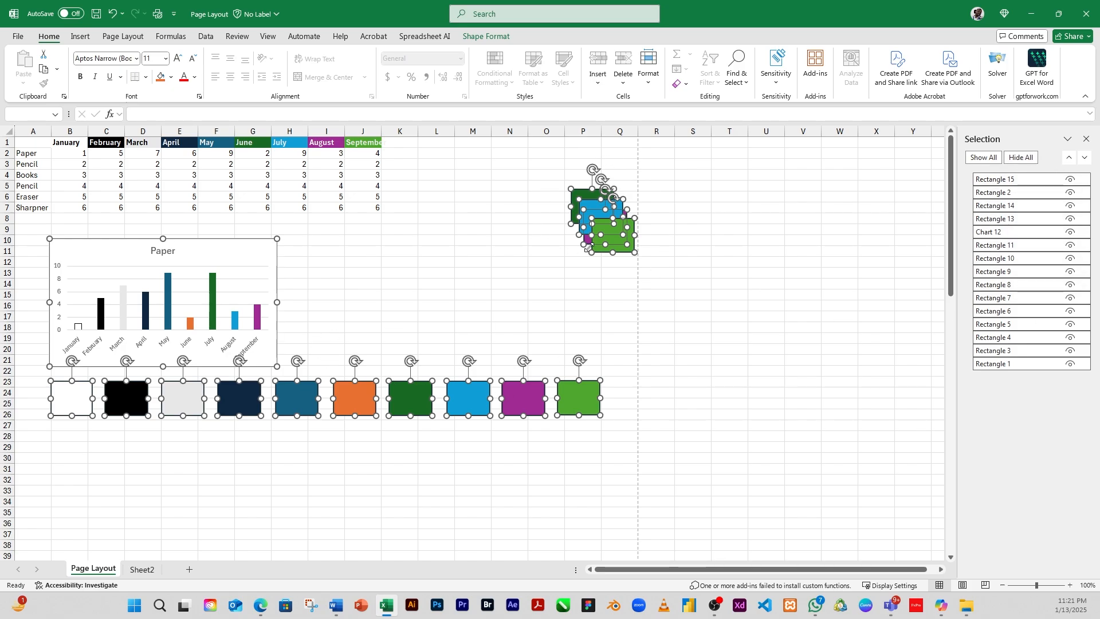
pyautogui.moveTo(618, 242); pyautogui.dragTo(652, 276)
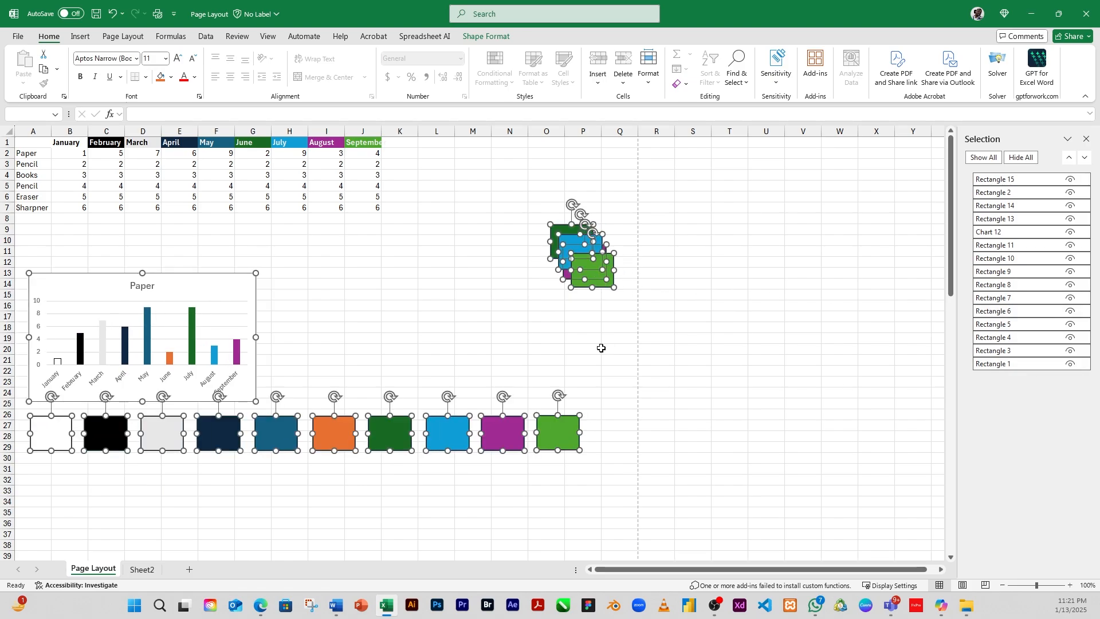
pyautogui.click(713, 232)
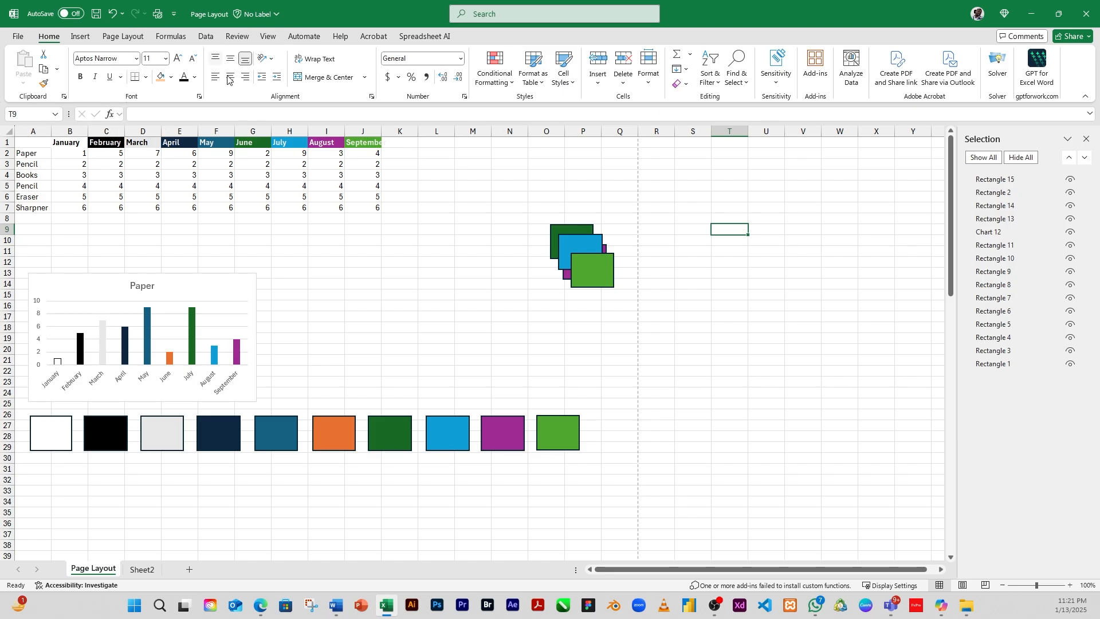
# Step: Pull the four stacked rectangles apart into a staggered diagonal column around column R
pyautogui.click(123, 36)
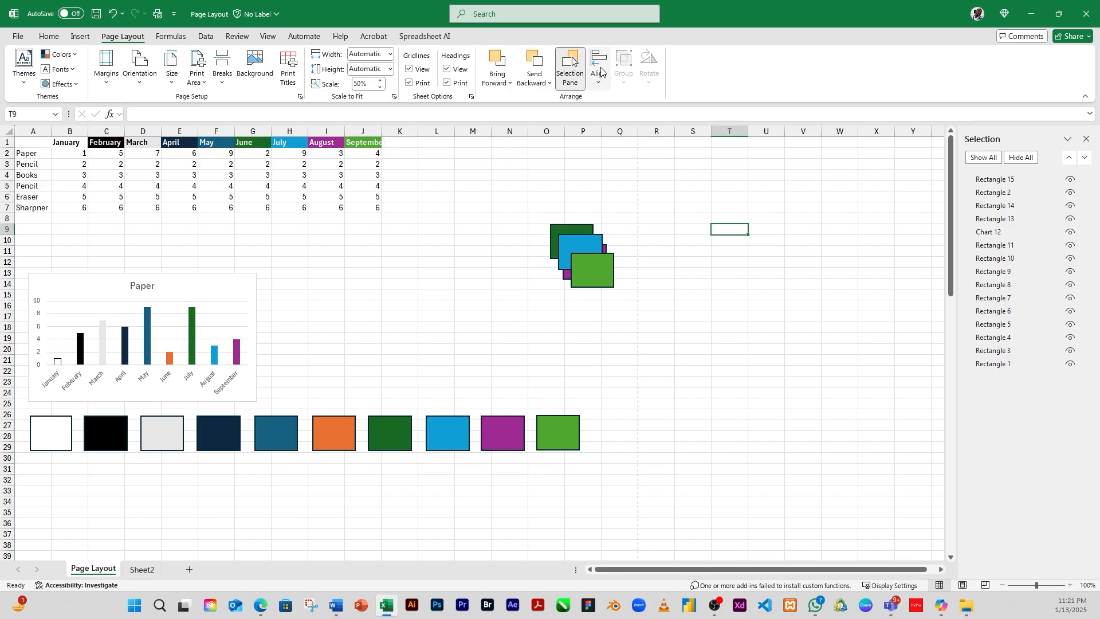
pyautogui.click(595, 271)
pyautogui.moveTo(588, 254); pyautogui.dragTo(656, 181)
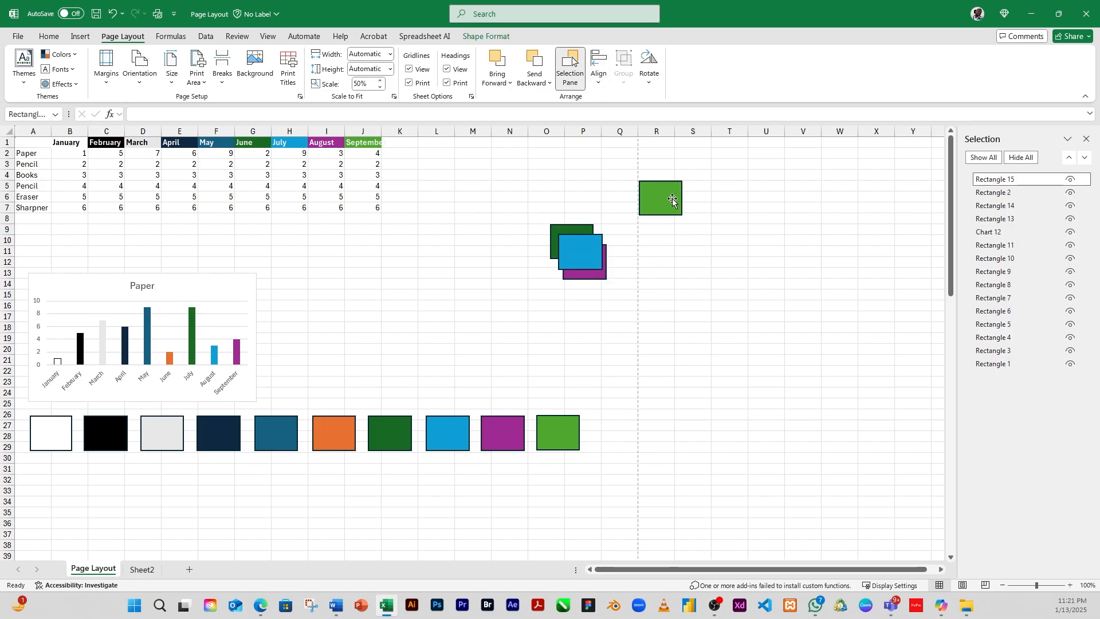
pyautogui.moveTo(591, 251); pyautogui.dragTo(687, 227)
pyautogui.moveTo(585, 263); pyautogui.dragTo(684, 251)
pyautogui.moveTo(572, 248); pyautogui.dragTo(699, 290)
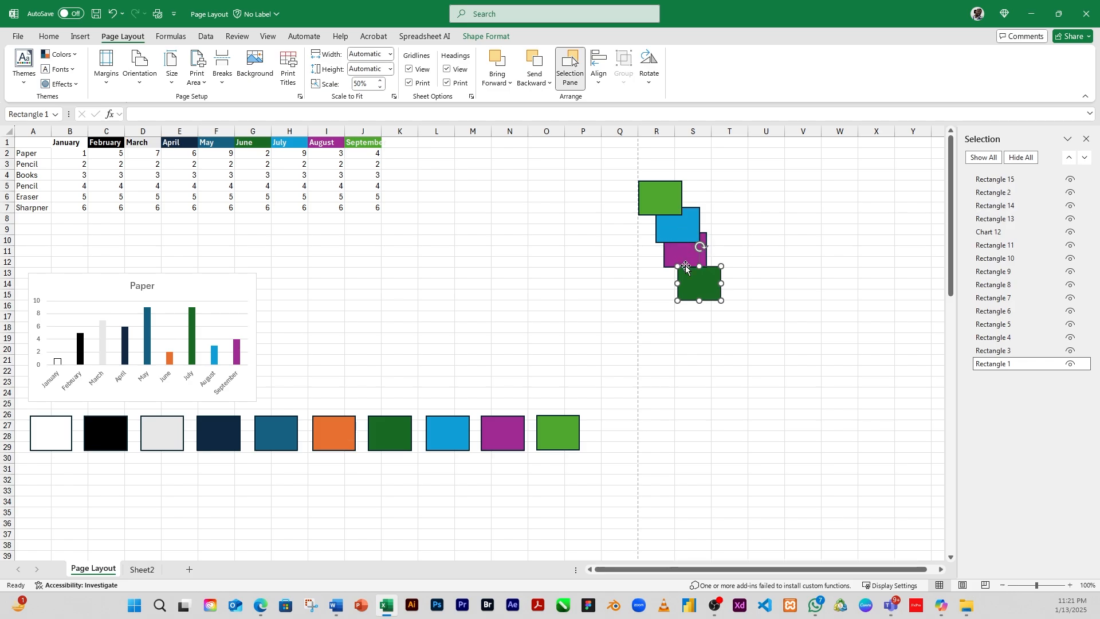
# Step: Select the four staggered rectangles together and align them to the left
pyautogui.click(856, 328)
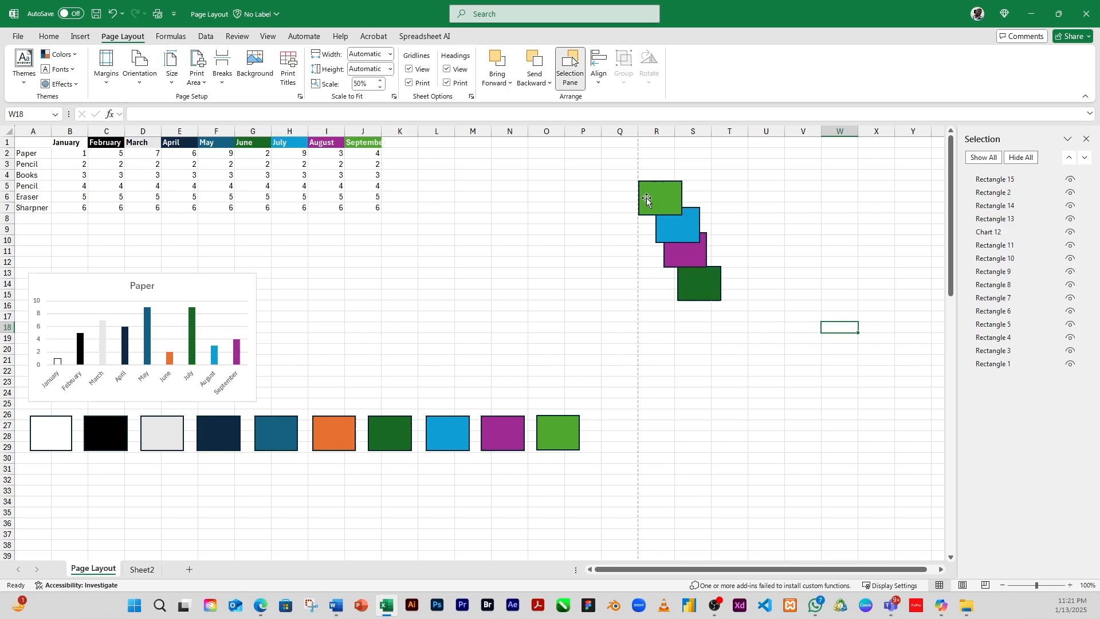
pyautogui.click(697, 290)
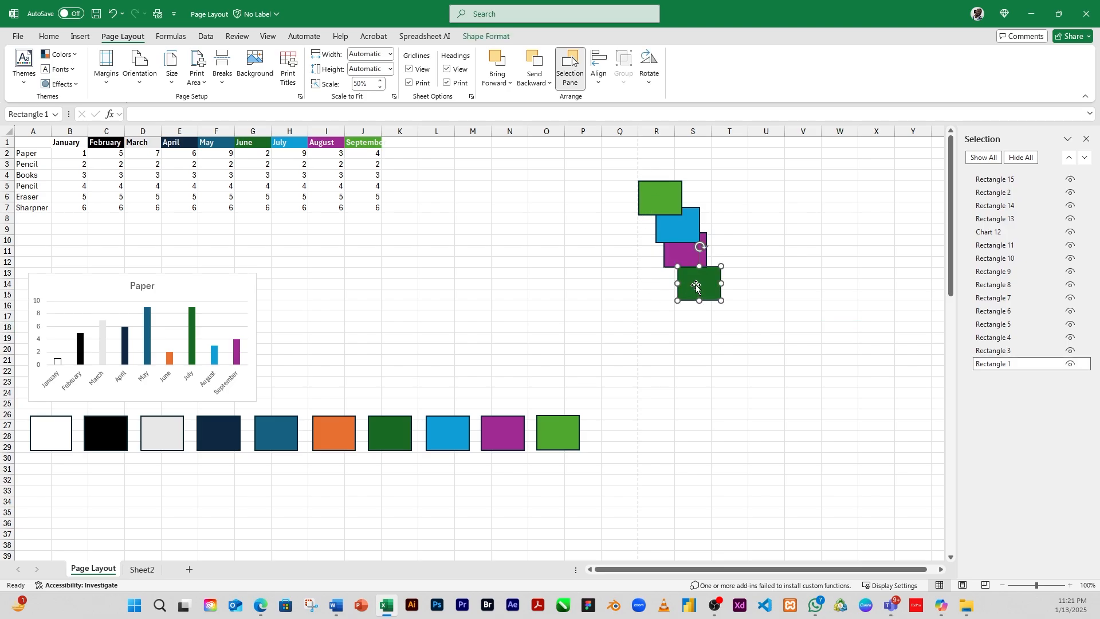
pyautogui.keyDown('shift'); pyautogui.click(685, 257); pyautogui.keyUp('shift')
pyautogui.keyDown('shift'); pyautogui.click(673, 226); pyautogui.keyUp('shift')
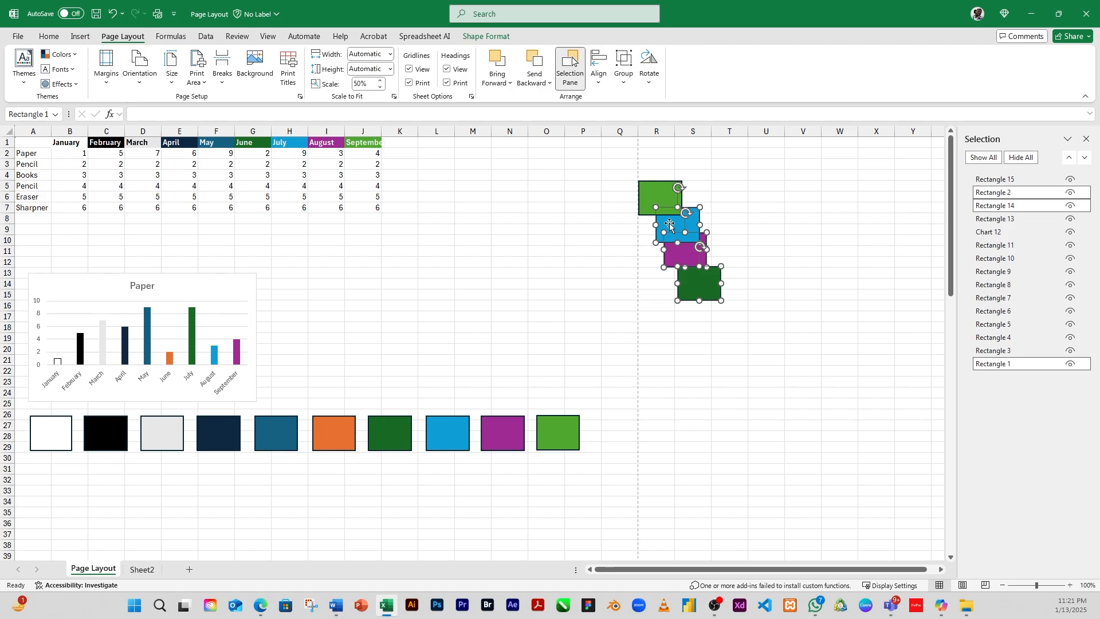
pyautogui.keyDown('shift'); pyautogui.click(660, 196); pyautogui.keyUp('shift')
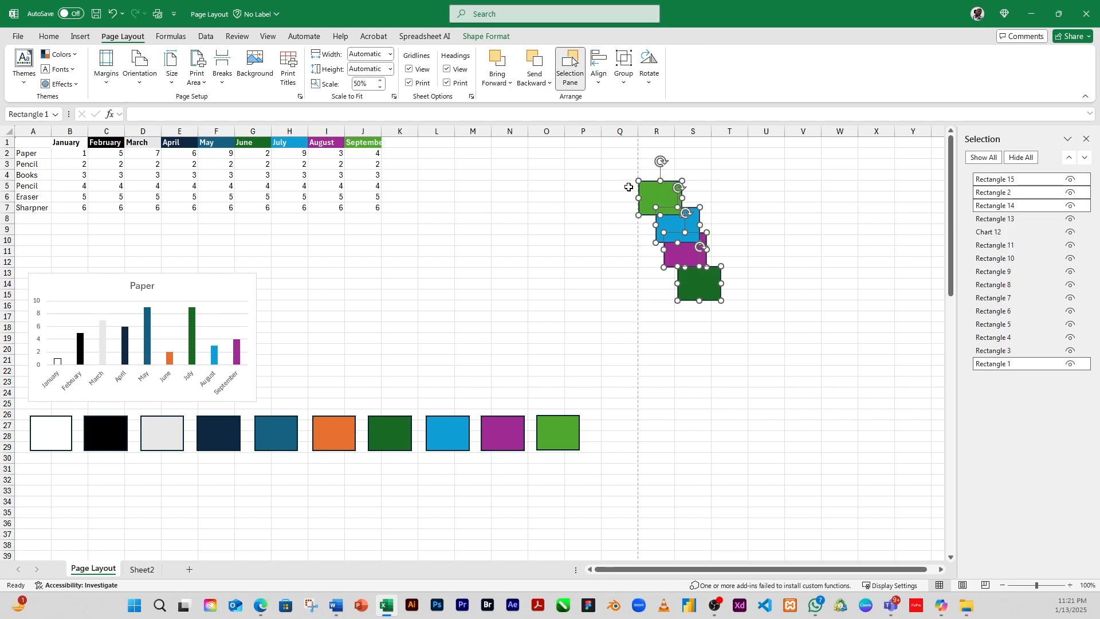
pyautogui.click(599, 73)
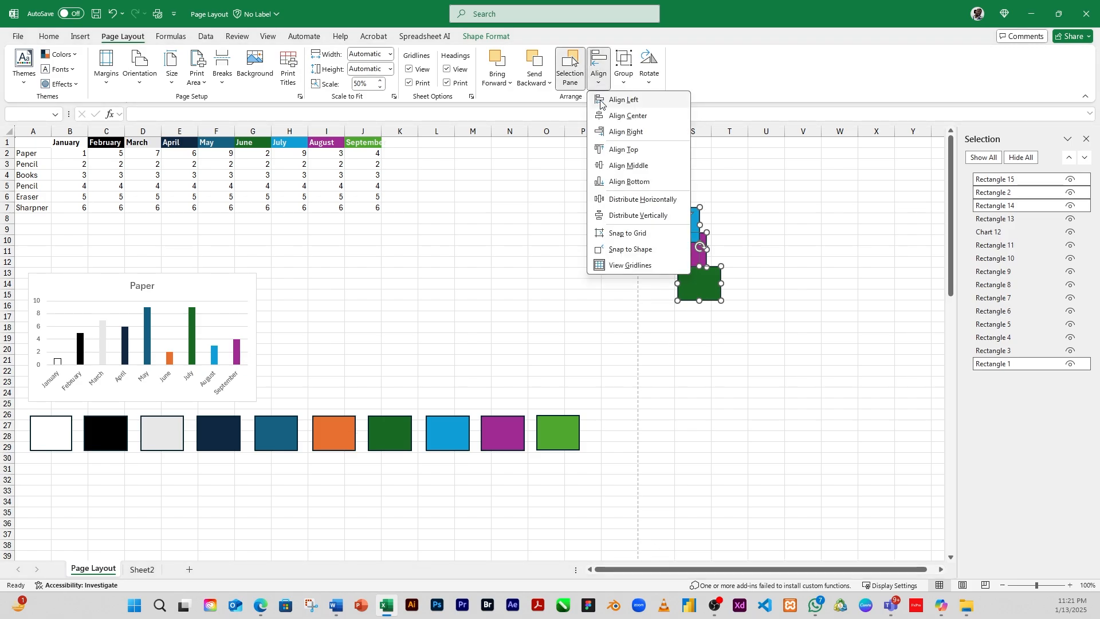
pyautogui.click(602, 102)
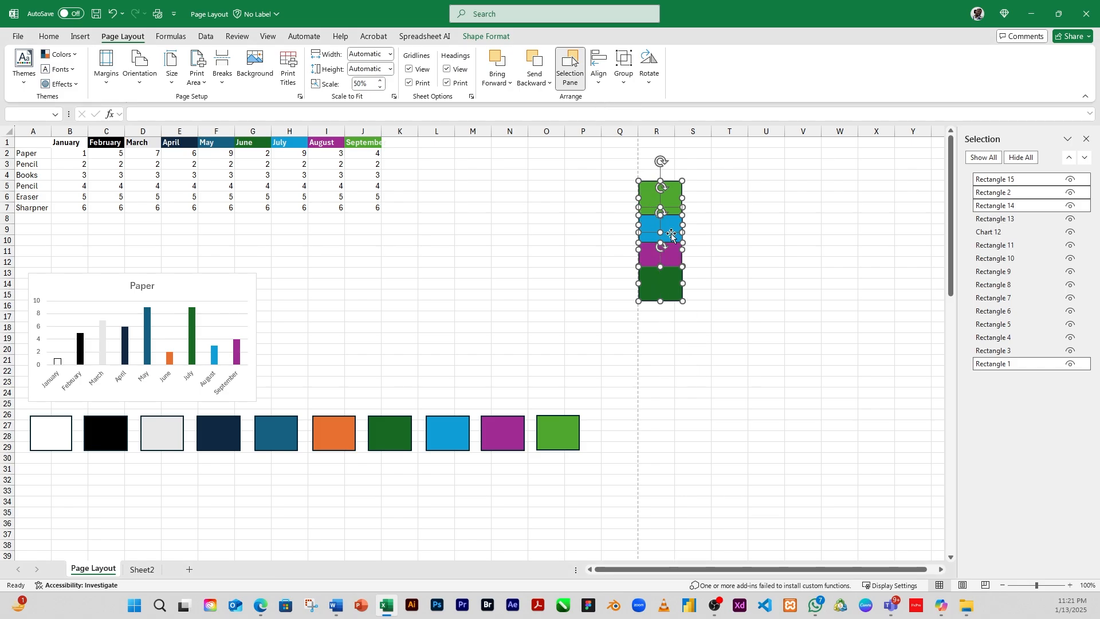
# Step: Make the dark green, purple and blue rectangles narrower by resizing them from their right edges
pyautogui.click(597, 85)
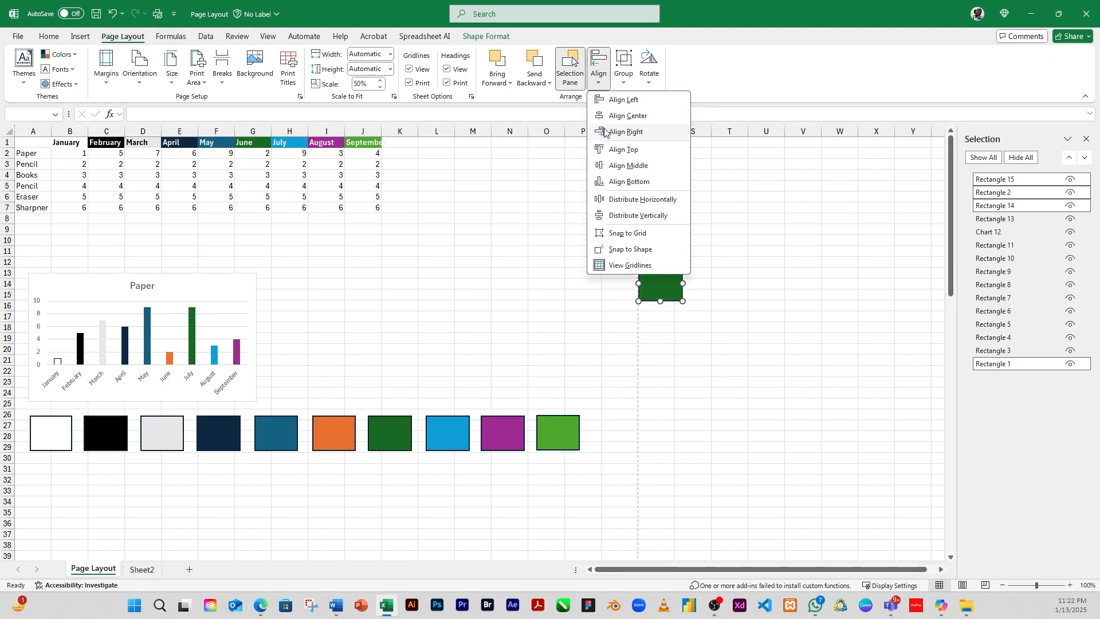
pyautogui.click(719, 322)
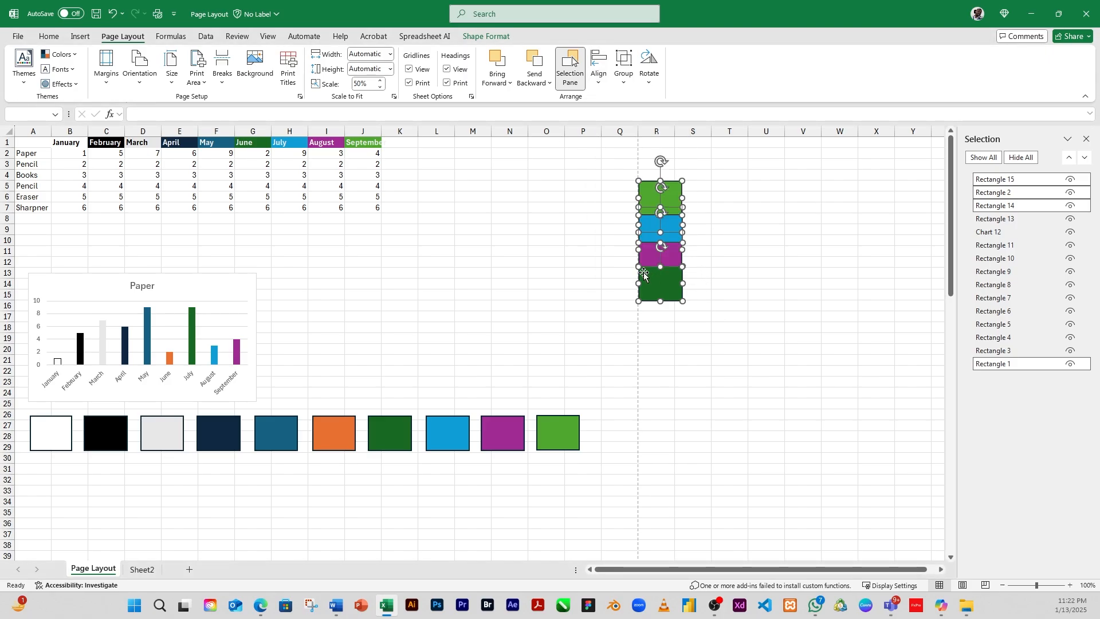
pyautogui.click(708, 295)
pyautogui.click(663, 282)
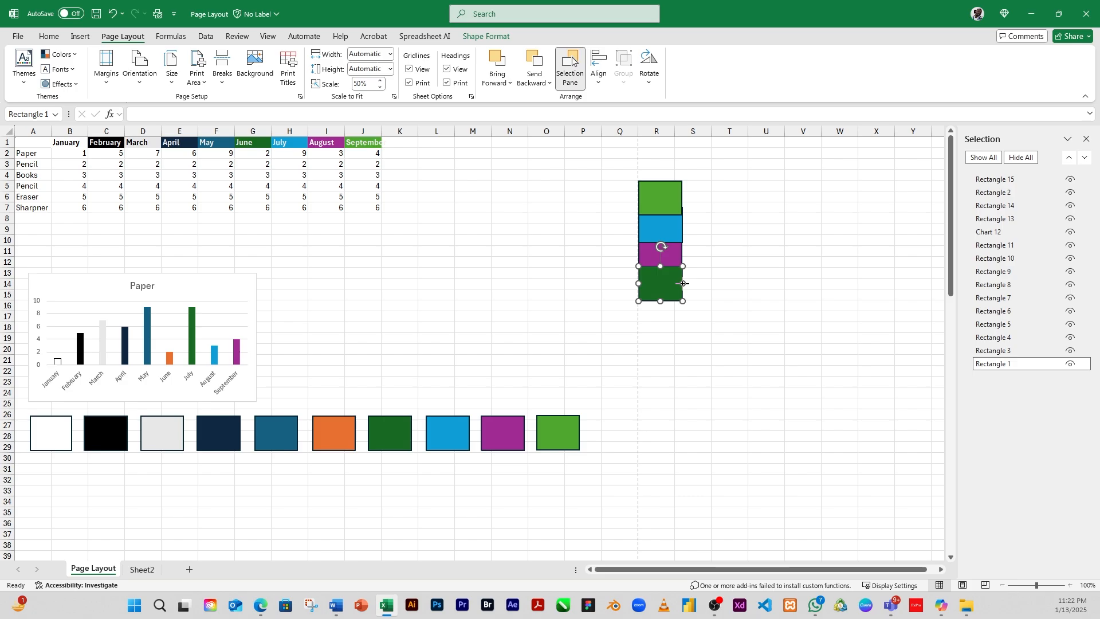
pyautogui.moveTo(683, 283); pyautogui.dragTo(675, 227)
pyautogui.click(671, 259)
pyautogui.click(673, 224)
pyautogui.click(662, 194)
pyautogui.keyDown('shift'); pyautogui.click(662, 235); pyautogui.keyUp('shift')
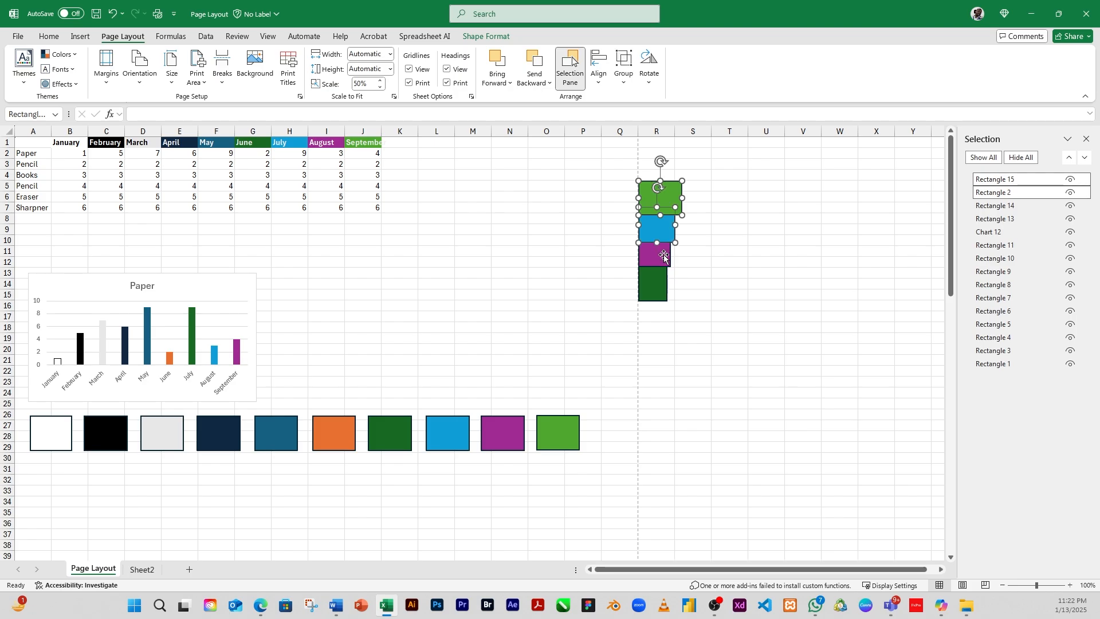
# Step: Select all four rectangles together and align them to their centres
pyautogui.keyDown('shift'); pyautogui.click(663, 255); pyautogui.keyUp('shift')
pyautogui.keyDown('shift'); pyautogui.click(663, 288); pyautogui.keyUp('shift')
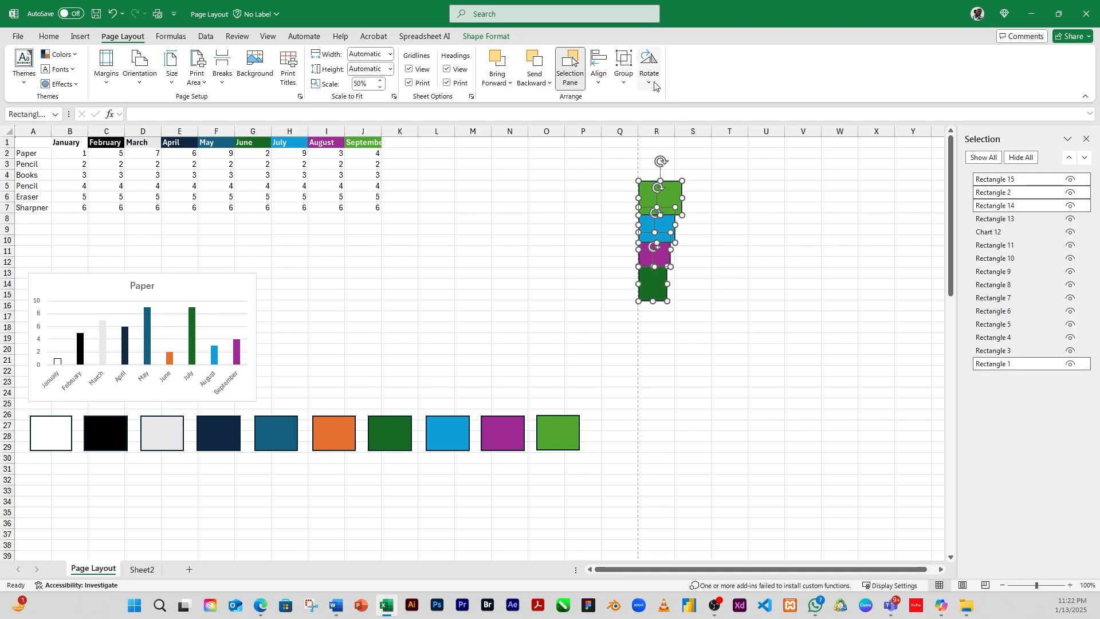
pyautogui.click(599, 73)
pyautogui.click(624, 117)
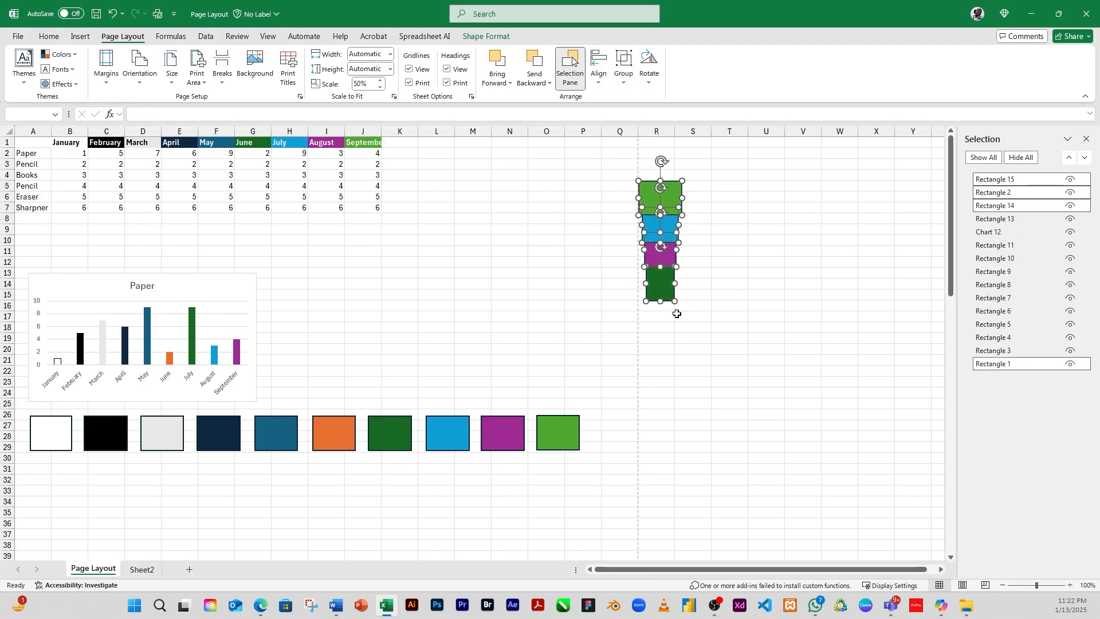
pyautogui.click(716, 273)
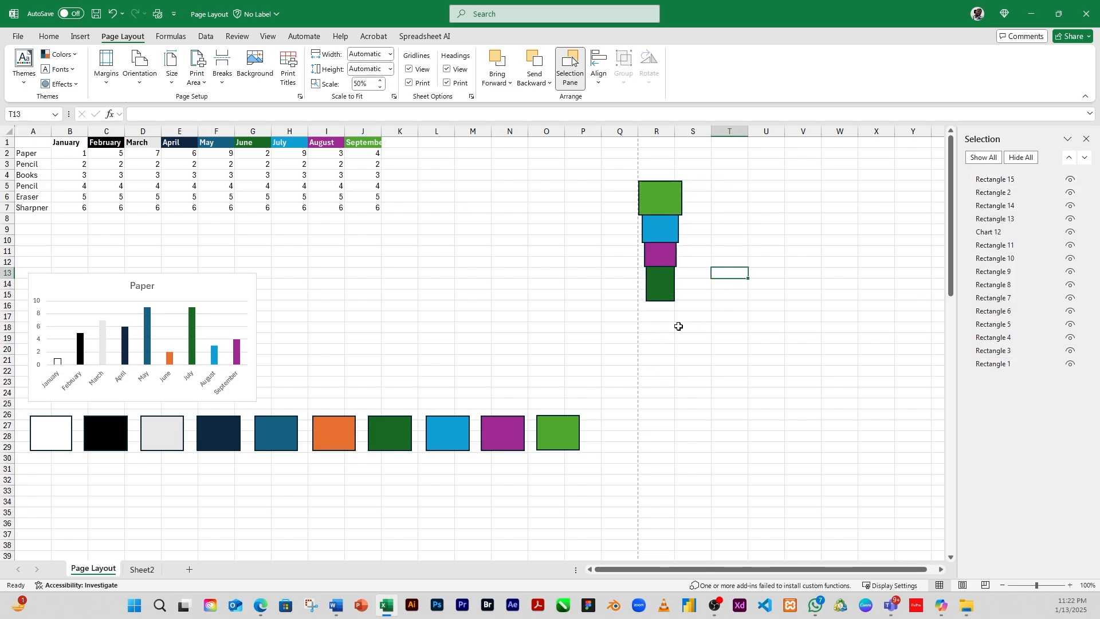
# Step: Select the four stacked rectangles together and align them to the right
pyautogui.click(673, 287)
pyautogui.keyDown('shift'); pyautogui.click(651, 257); pyautogui.keyUp('shift')
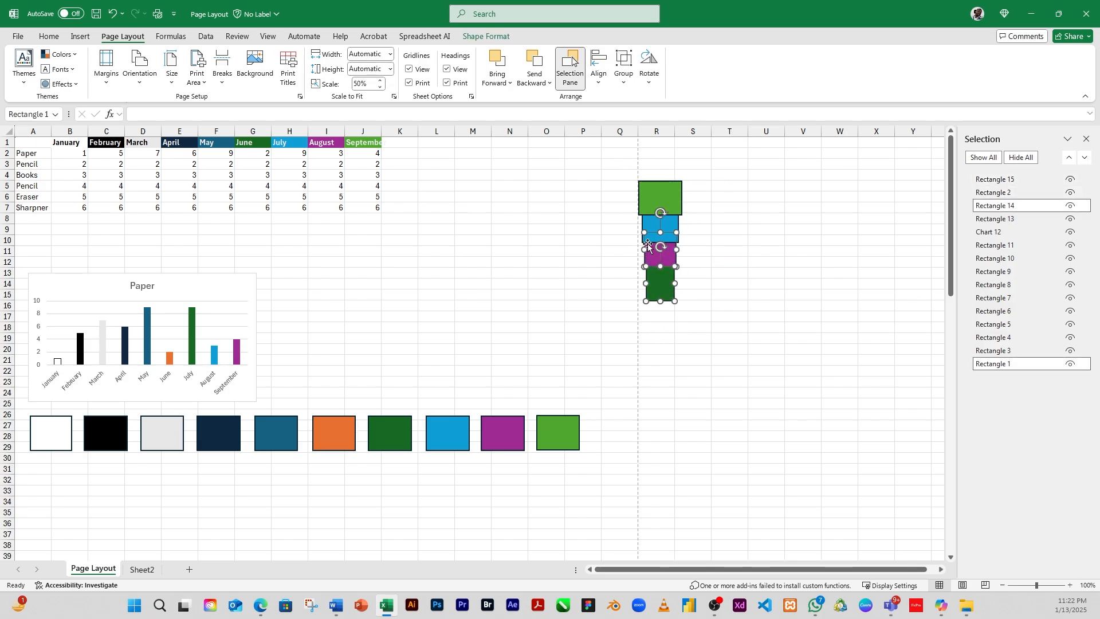
pyautogui.keyDown('shift'); pyautogui.click(651, 226); pyautogui.keyUp('shift')
pyautogui.keyDown('shift'); pyautogui.click(656, 195); pyautogui.keyUp('shift')
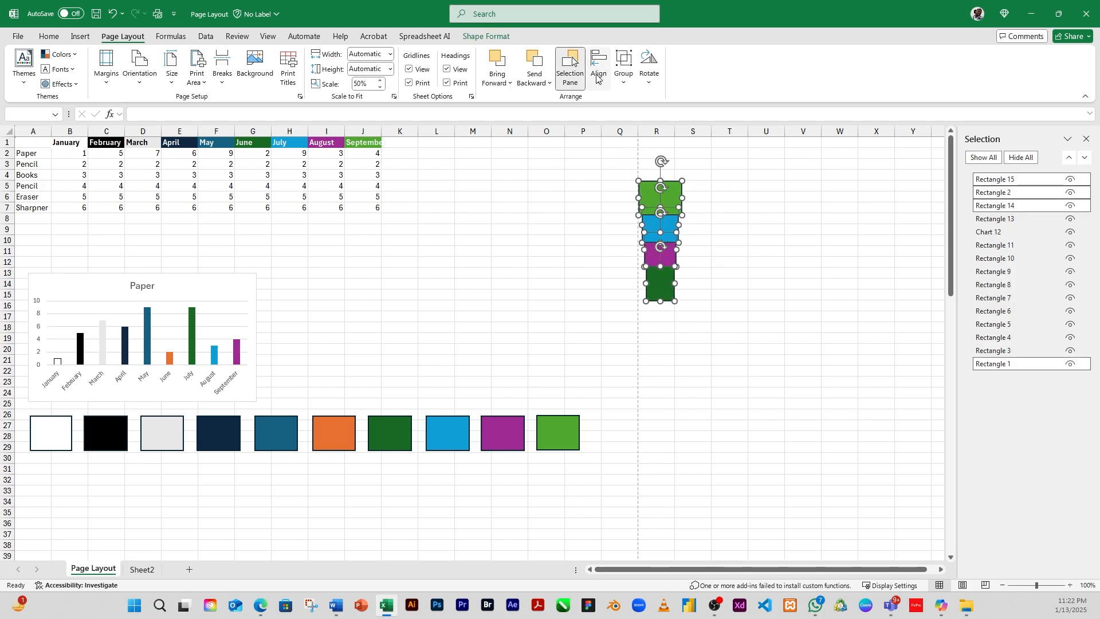
pyautogui.click(604, 90)
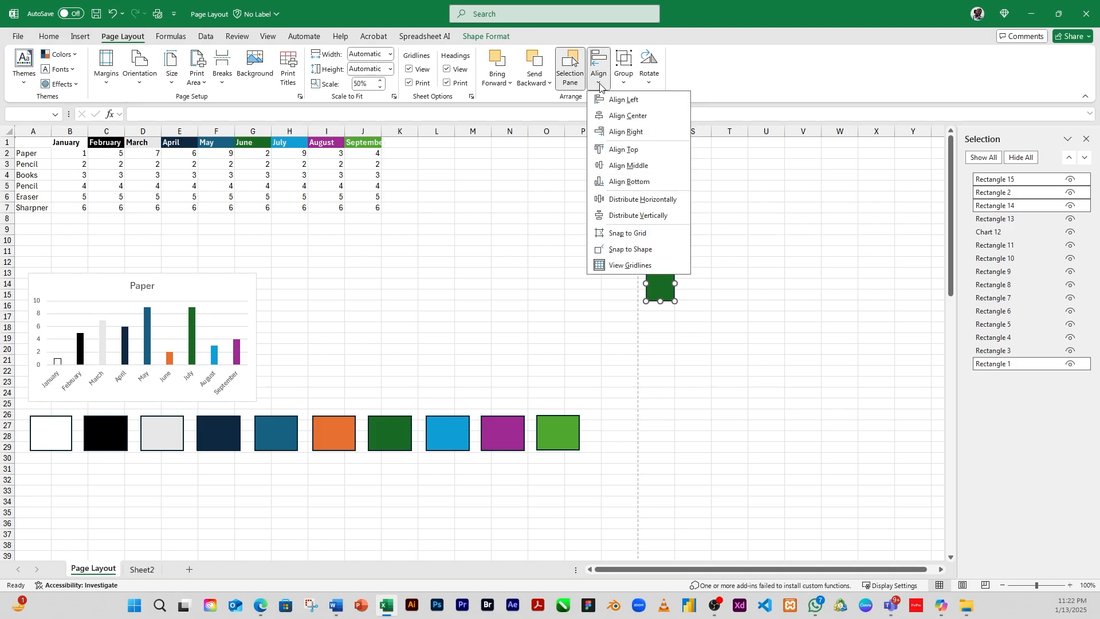
pyautogui.click(630, 134)
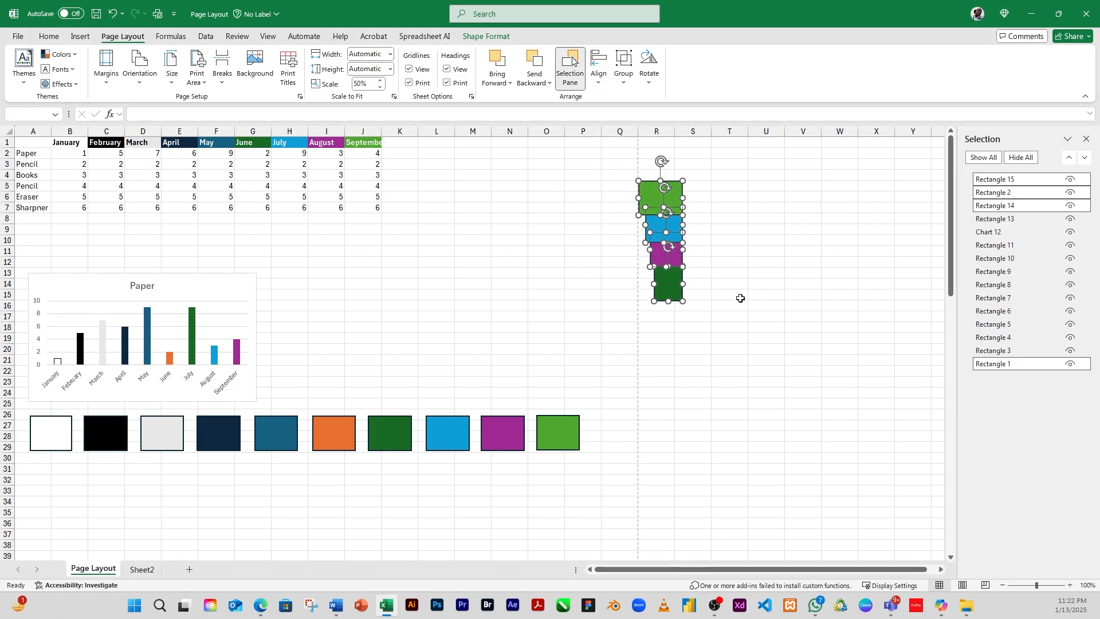
# Step: Reselect all four rectangles and align them to their tops
pyautogui.click(726, 292)
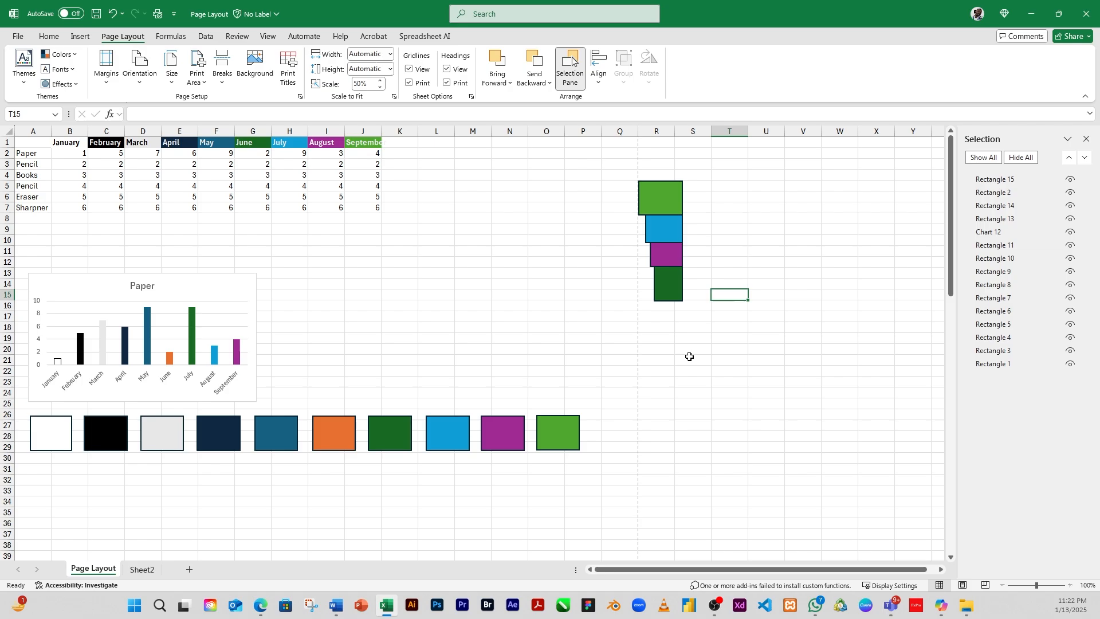
pyautogui.click(675, 290)
pyautogui.keyDown('ctrl'); pyautogui.click(660, 255); pyautogui.keyUp('ctrl')
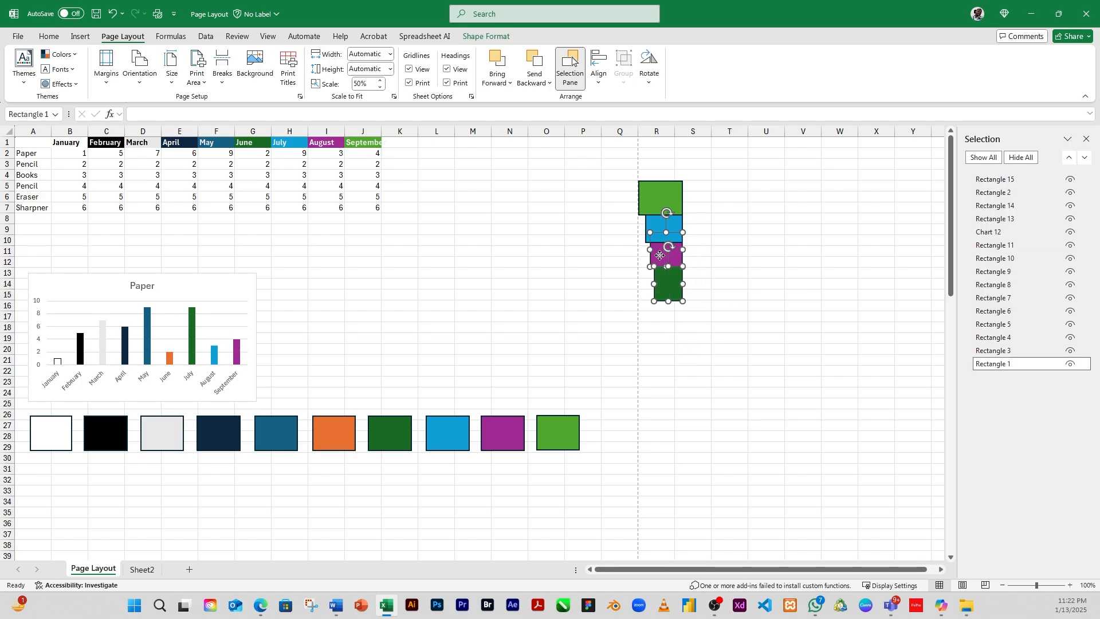
pyautogui.keyDown('ctrl'); pyautogui.click(656, 229); pyautogui.keyUp('ctrl')
pyautogui.keyDown('ctrl'); pyautogui.click(649, 199); pyautogui.keyUp('ctrl')
pyautogui.keyDown('ctrl'); pyautogui.click(650, 199); pyautogui.keyUp('ctrl')
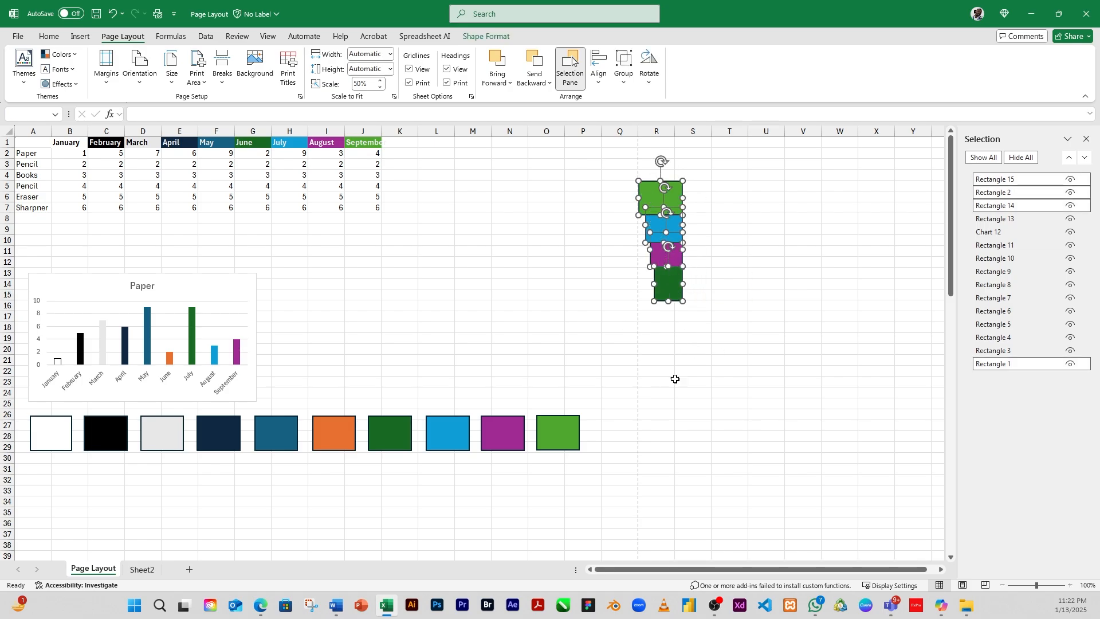
pyautogui.click(599, 67)
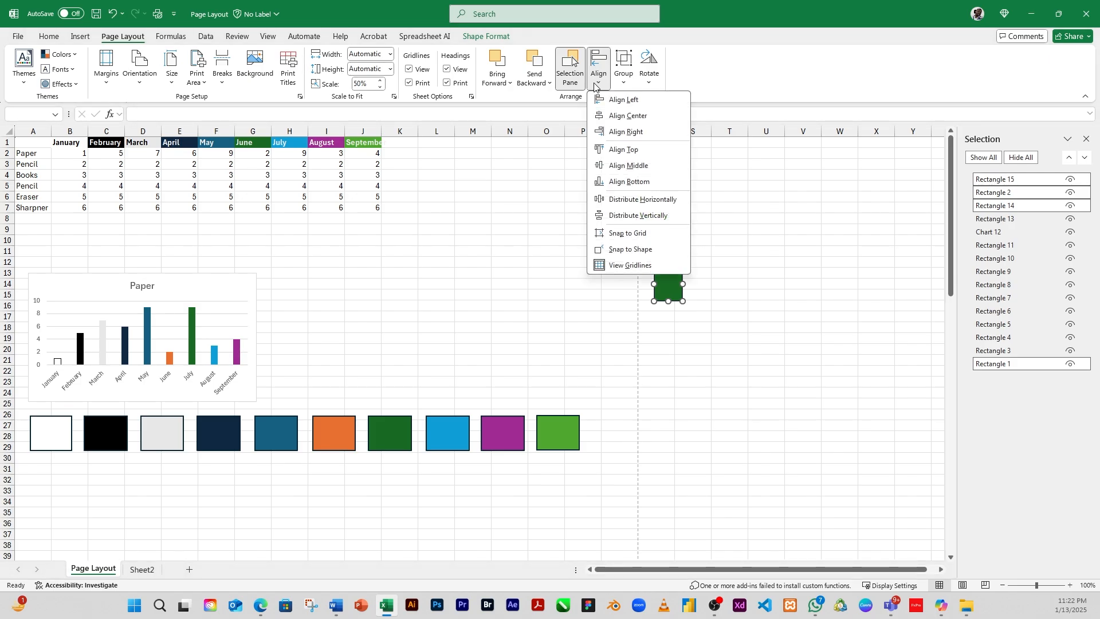
pyautogui.click(628, 151)
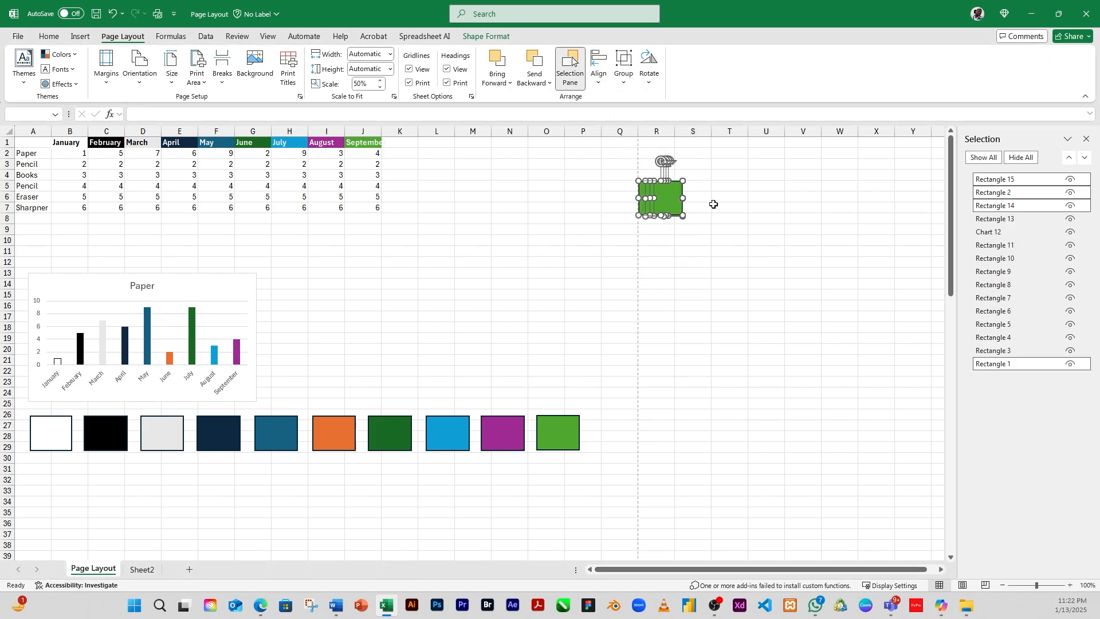
# Step: Lay the rectangles out in a horizontal row across columns Q to S and align their tops
pyautogui.click(725, 206)
pyautogui.moveTo(643, 206)
pyautogui.mouseDown()
pyautogui.moveTo(684, 205)
pyautogui.moveTo(618, 199)
pyautogui.moveTo(639, 203)
pyautogui.mouseUp()
pyautogui.click(650, 202)
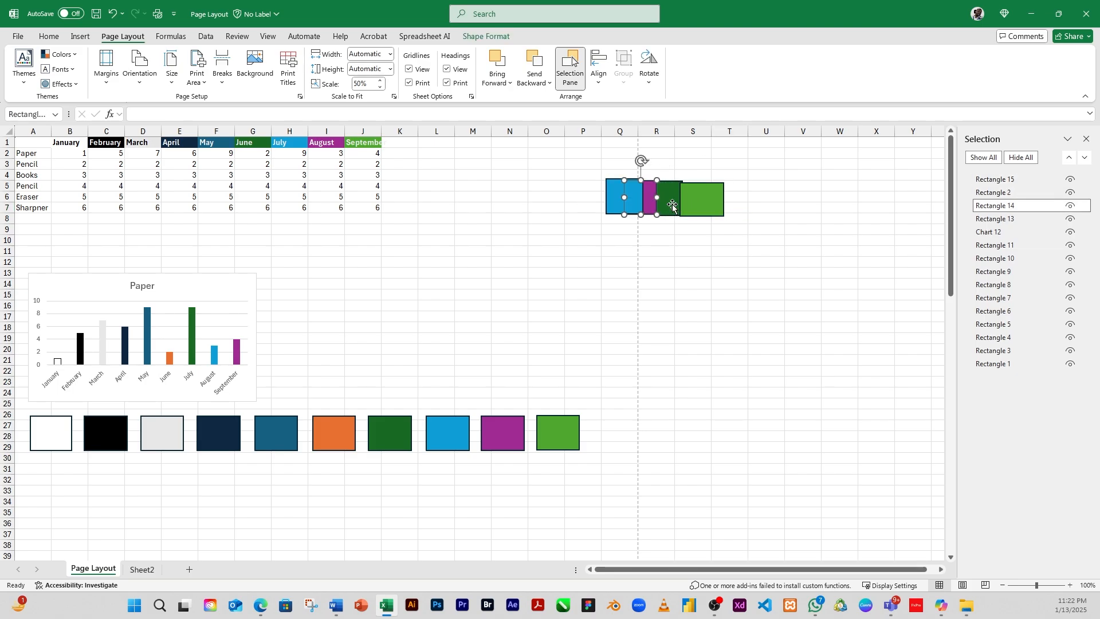
pyautogui.click(669, 202)
pyautogui.keyDown('shift'); pyautogui.click(701, 201); pyautogui.keyUp('shift')
pyautogui.keyDown('shift'); pyautogui.click(638, 196); pyautogui.keyUp('shift')
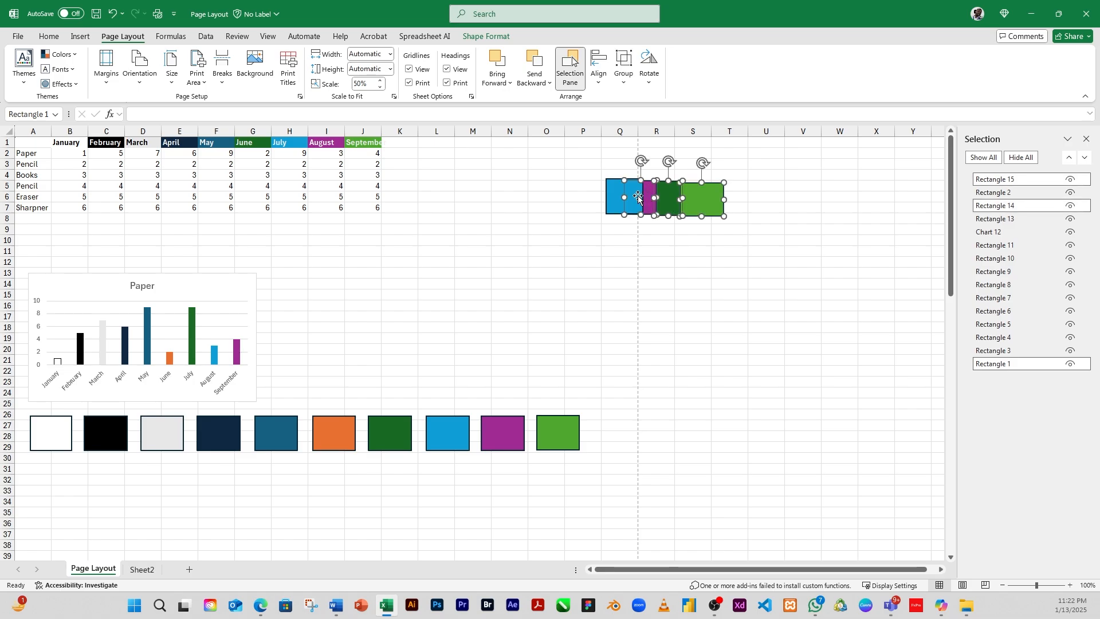
pyautogui.click(599, 71)
pyautogui.click(599, 149)
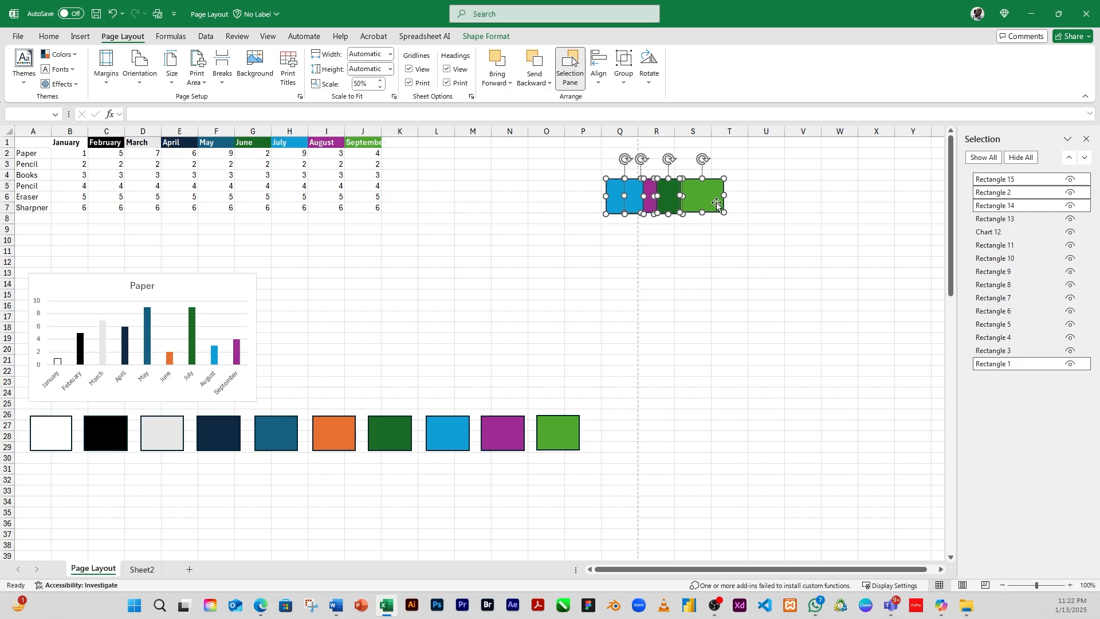
pyautogui.click(768, 211)
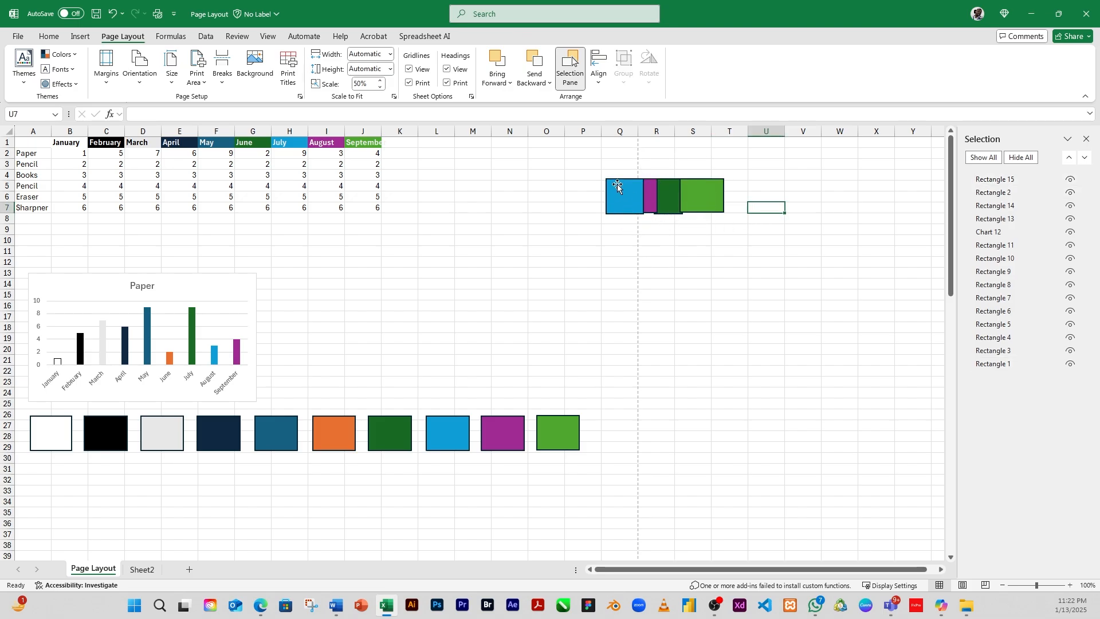
pyautogui.click(622, 200)
pyautogui.keyDown('shift'); pyautogui.click(649, 195); pyautogui.keyUp('shift')
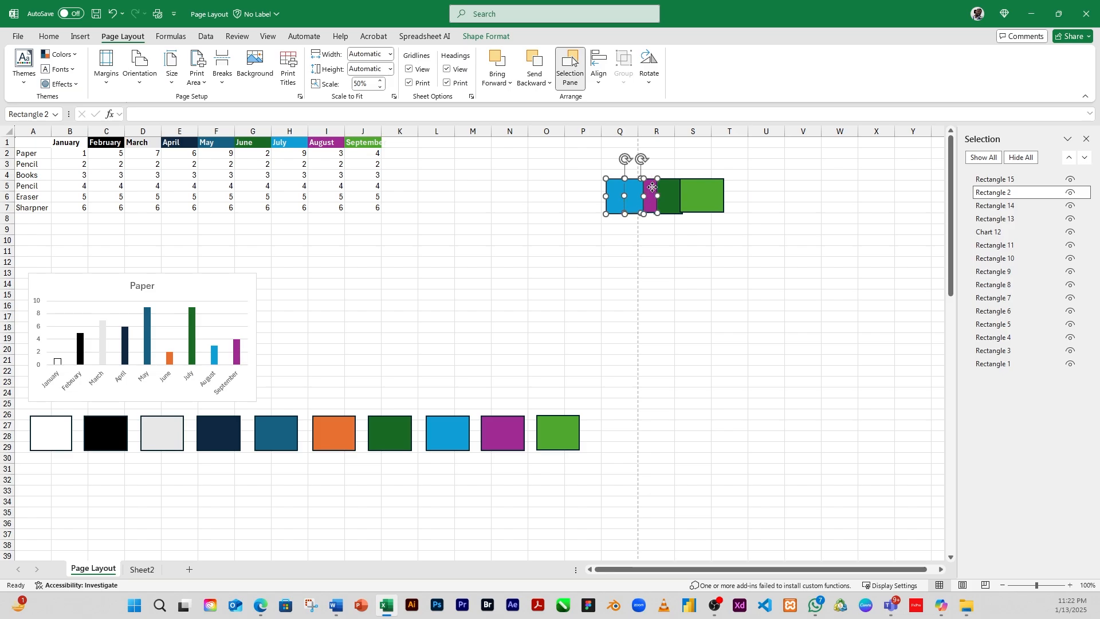
pyautogui.keyDown('shift'); pyautogui.click(669, 194); pyautogui.keyUp('shift')
pyautogui.keyDown('shift'); pyautogui.click(698, 198); pyautogui.keyUp('shift')
pyautogui.click(599, 68)
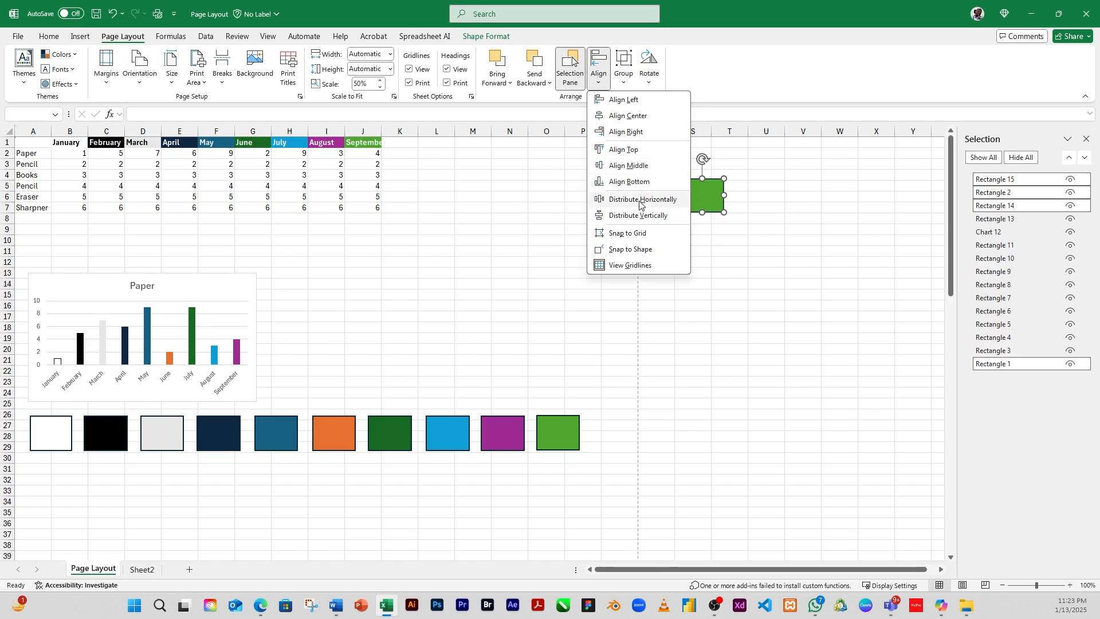
pyautogui.press('Escape')
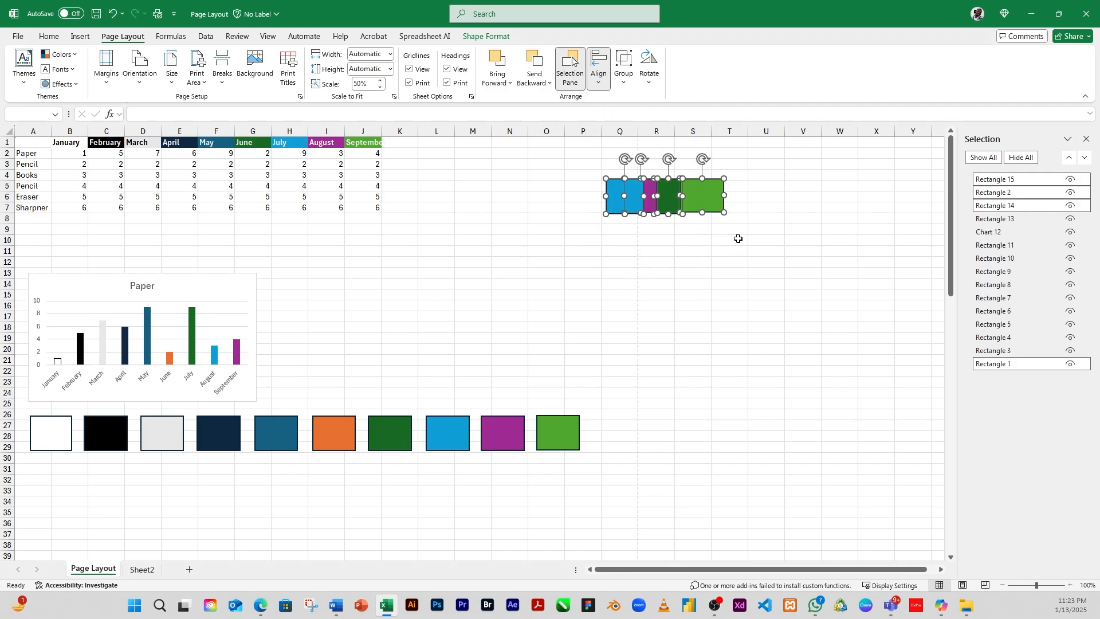
pyautogui.press('Escape')
# Step: Spread the light green and dark green rectangles out along the row, then distribute all four horizontally
pyautogui.moveTo(710, 195); pyautogui.dragTo(801, 194)
pyautogui.moveTo(680, 193); pyautogui.dragTo(712, 195)
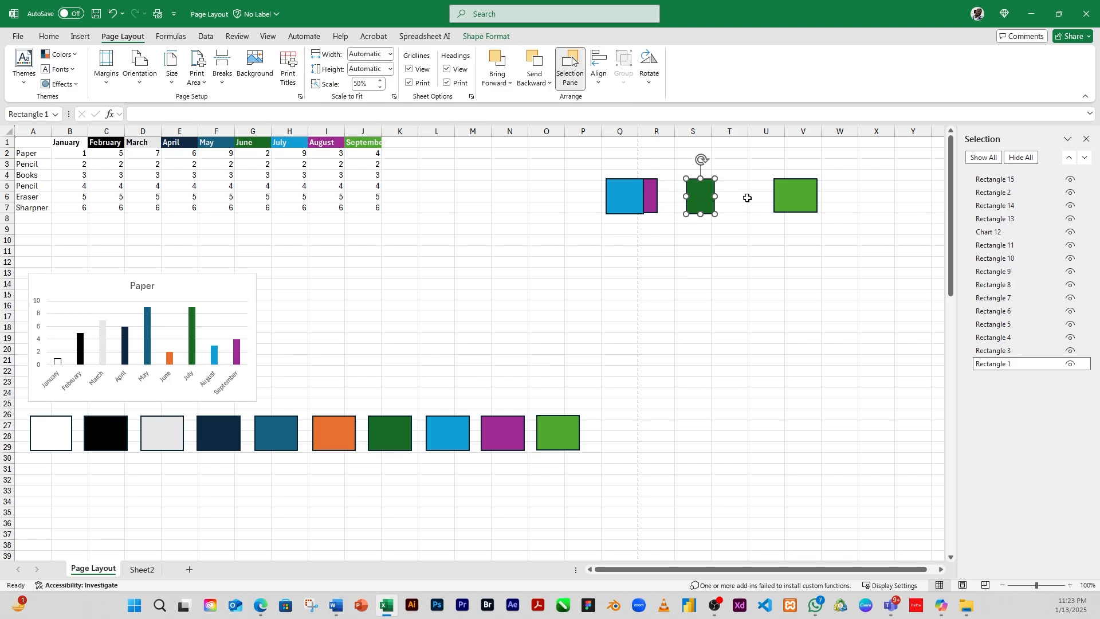
pyautogui.click(642, 197)
pyautogui.keyDown('shift'); pyautogui.click(654, 195); pyautogui.keyUp('shift')
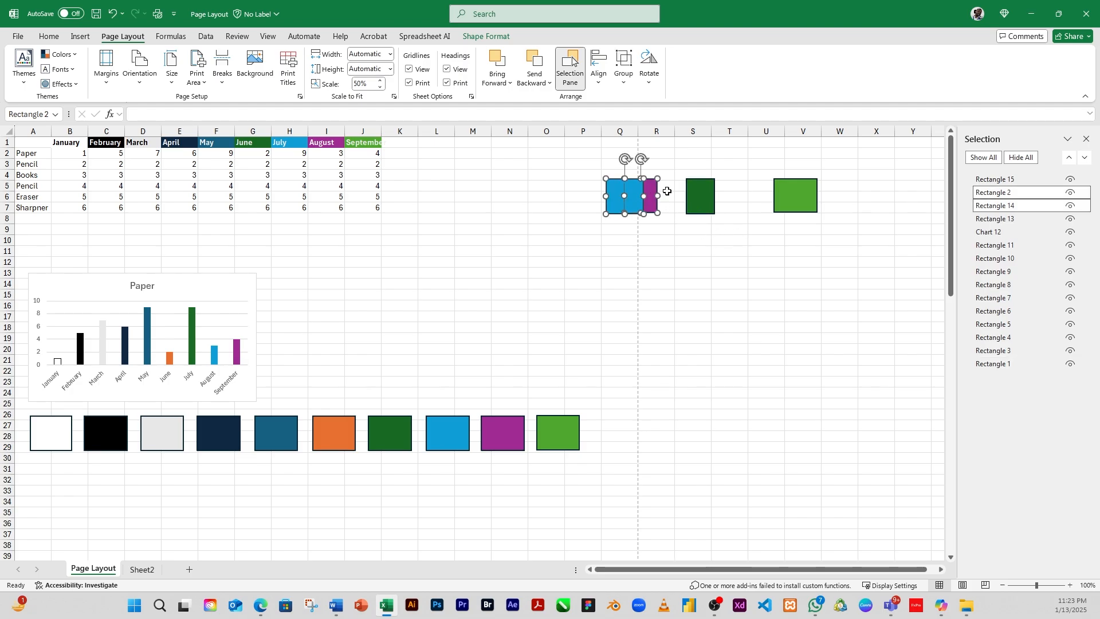
pyautogui.keyDown('shift'); pyautogui.click(700, 193); pyautogui.keyUp('shift')
pyautogui.keyDown('shift'); pyautogui.click(795, 195); pyautogui.keyUp('shift')
pyautogui.click(599, 72)
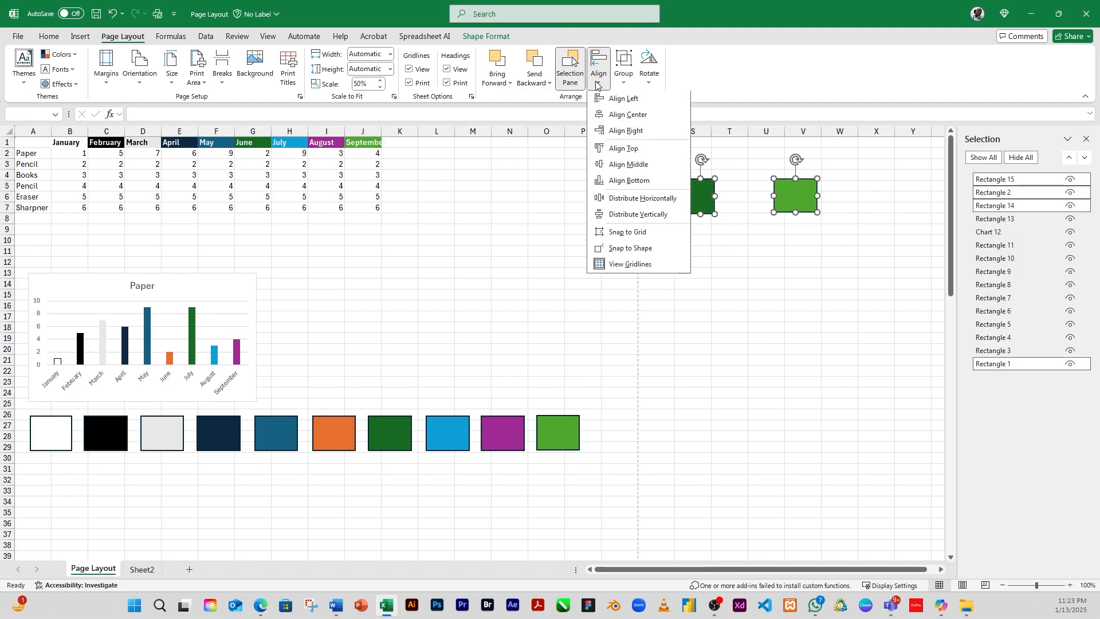
pyautogui.click(616, 200)
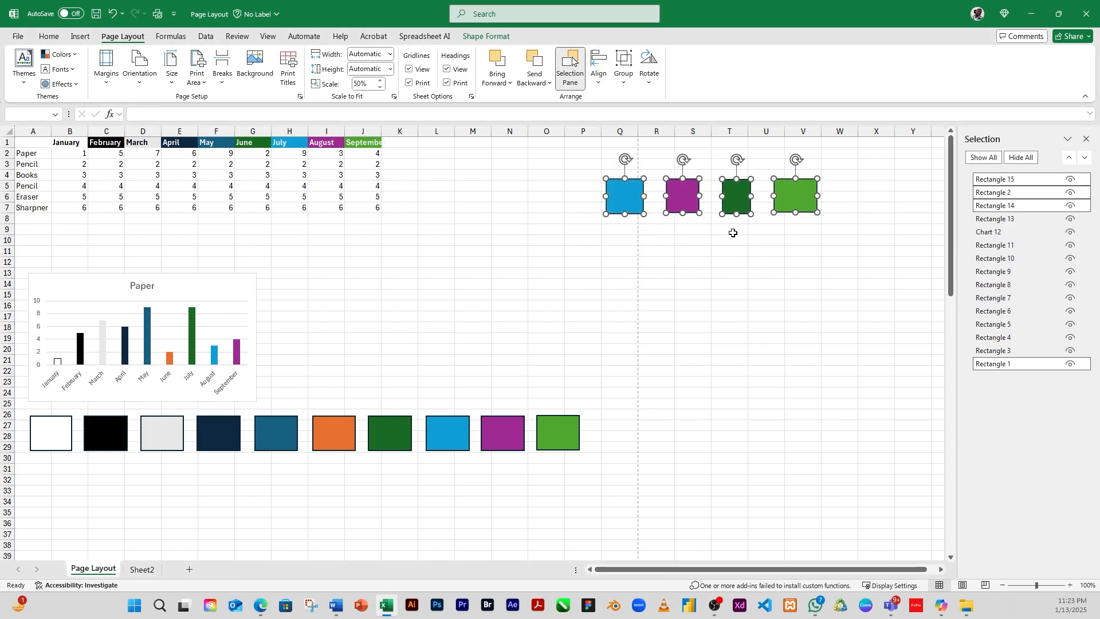
# Step: Move the purple, dark green and light green rectangles into a vertical column below the blue one
pyautogui.click(651, 195)
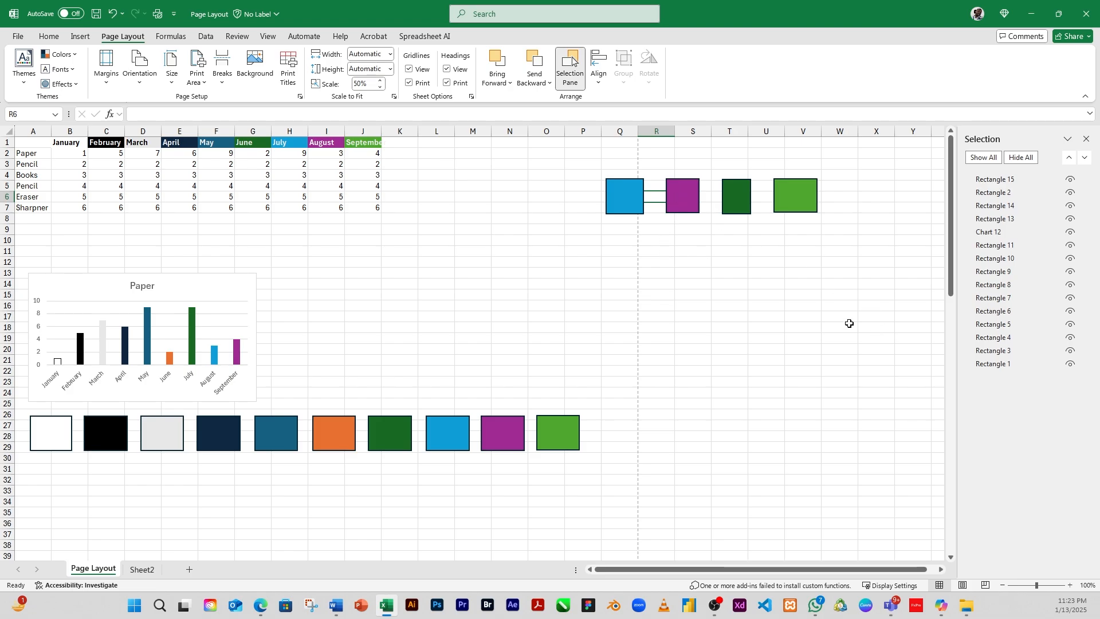
pyautogui.click(688, 198)
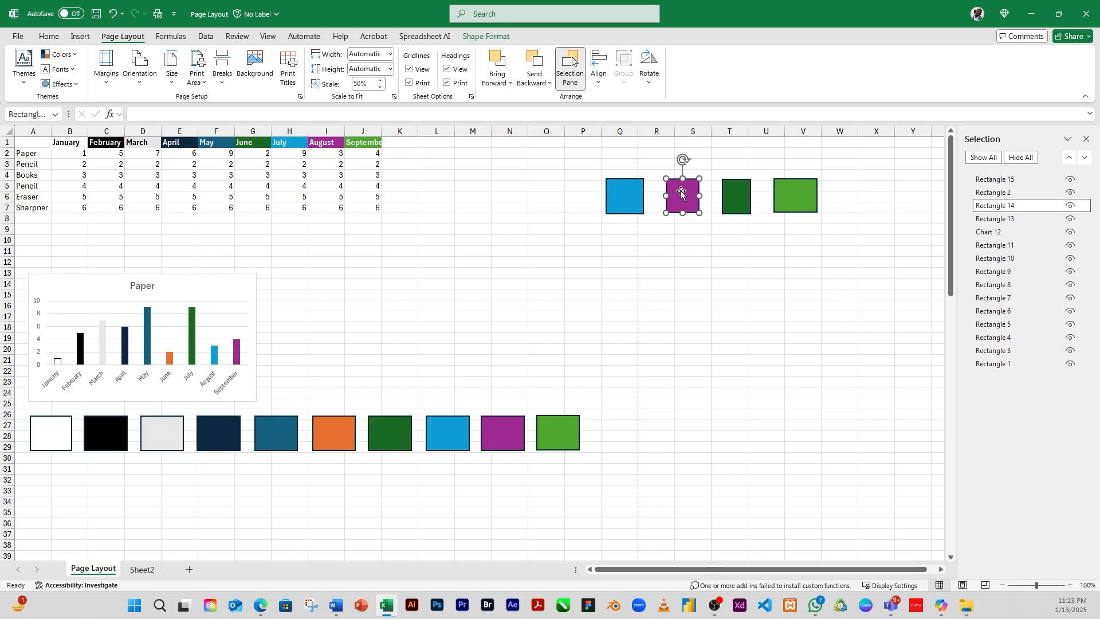
pyautogui.moveTo(686, 196); pyautogui.dragTo(631, 239)
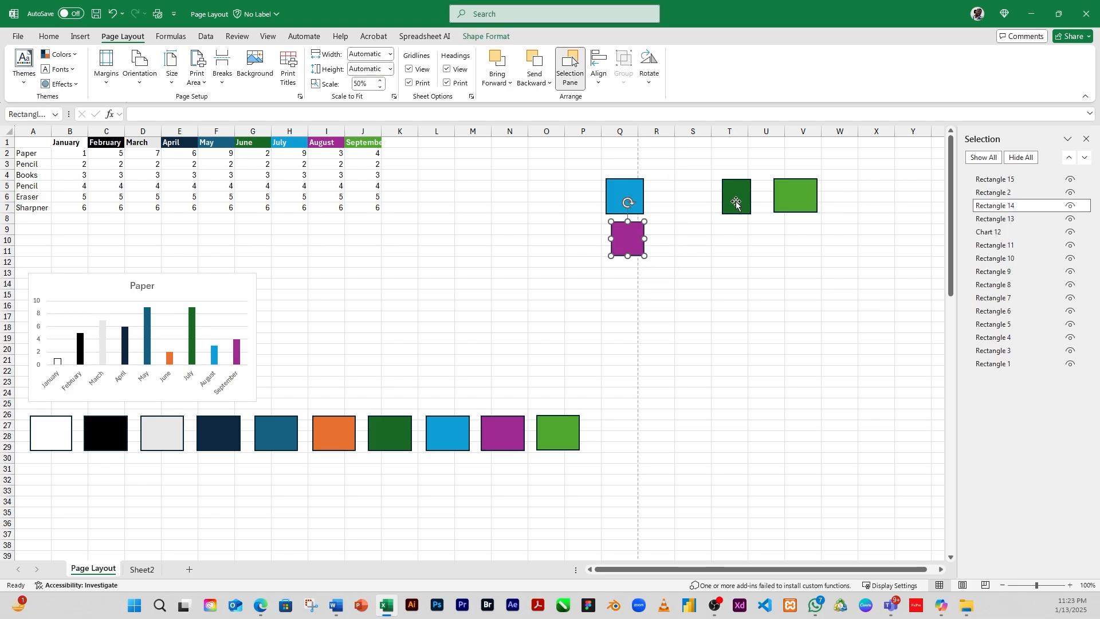
pyautogui.moveTo(736, 201); pyautogui.dragTo(628, 282)
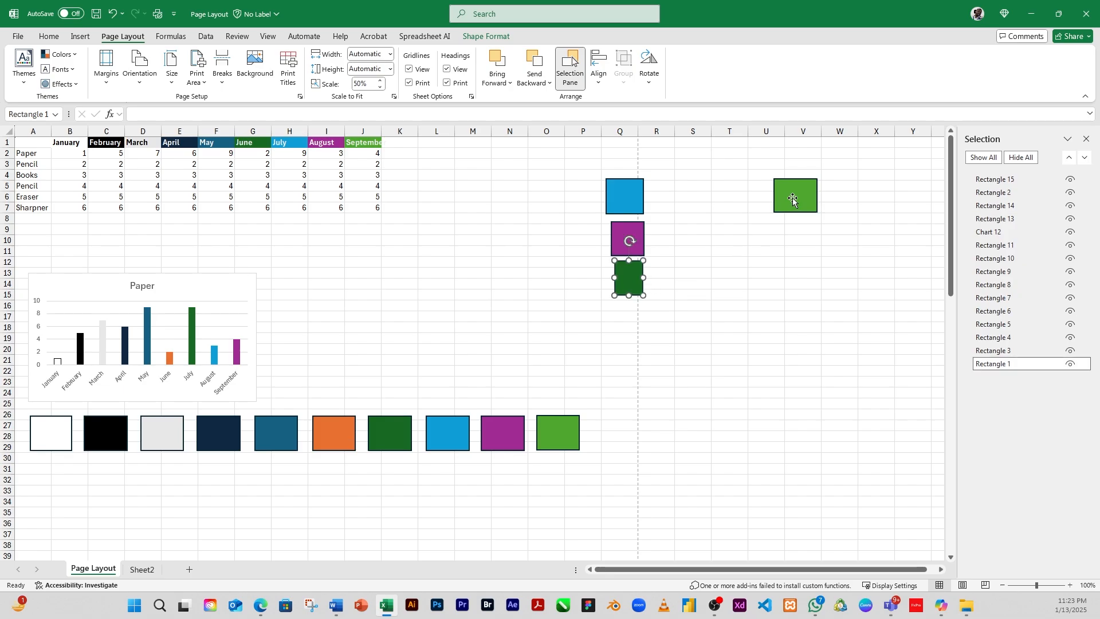
pyautogui.moveTo(793, 199); pyautogui.dragTo(618, 350)
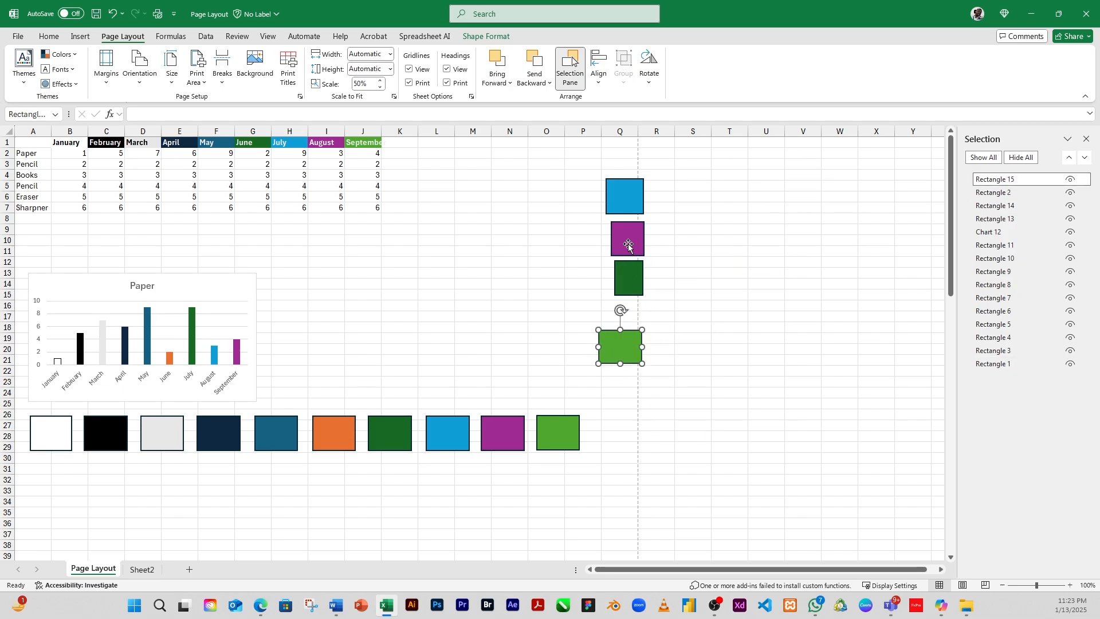
# Step: Select all four rectangles in the column and distribute them vertically
pyautogui.keyDown('ctrl'); pyautogui.click(626, 277); pyautogui.keyUp('ctrl')
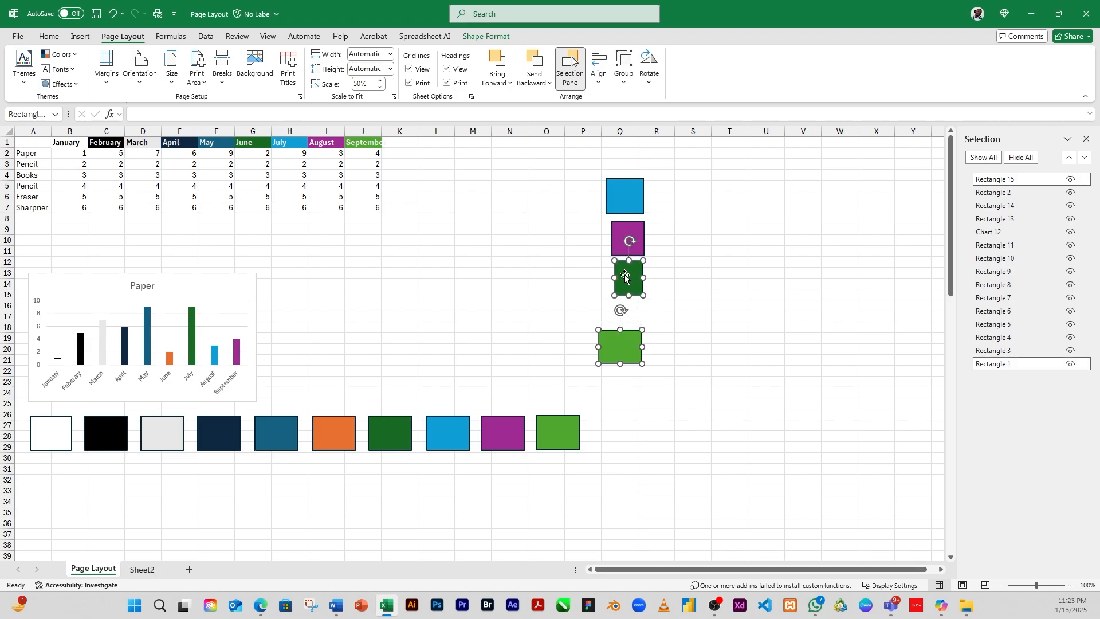
pyautogui.keyDown('ctrl'); pyautogui.click(625, 235); pyautogui.keyUp('ctrl')
pyautogui.keyDown('ctrl'); pyautogui.click(621, 201); pyautogui.keyUp('ctrl')
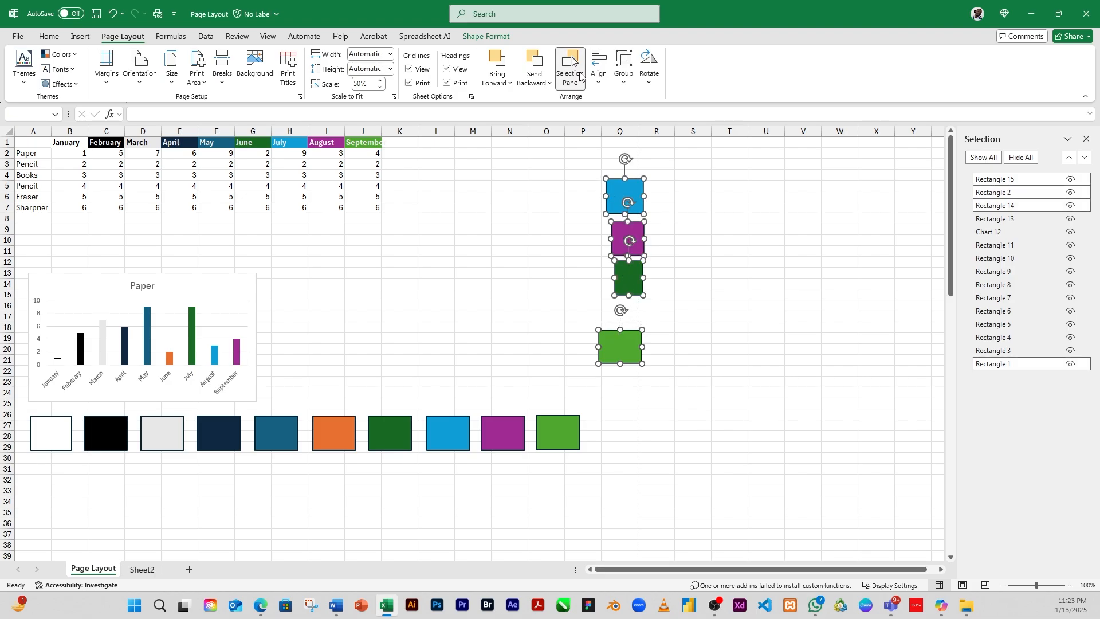
pyautogui.click(598, 85)
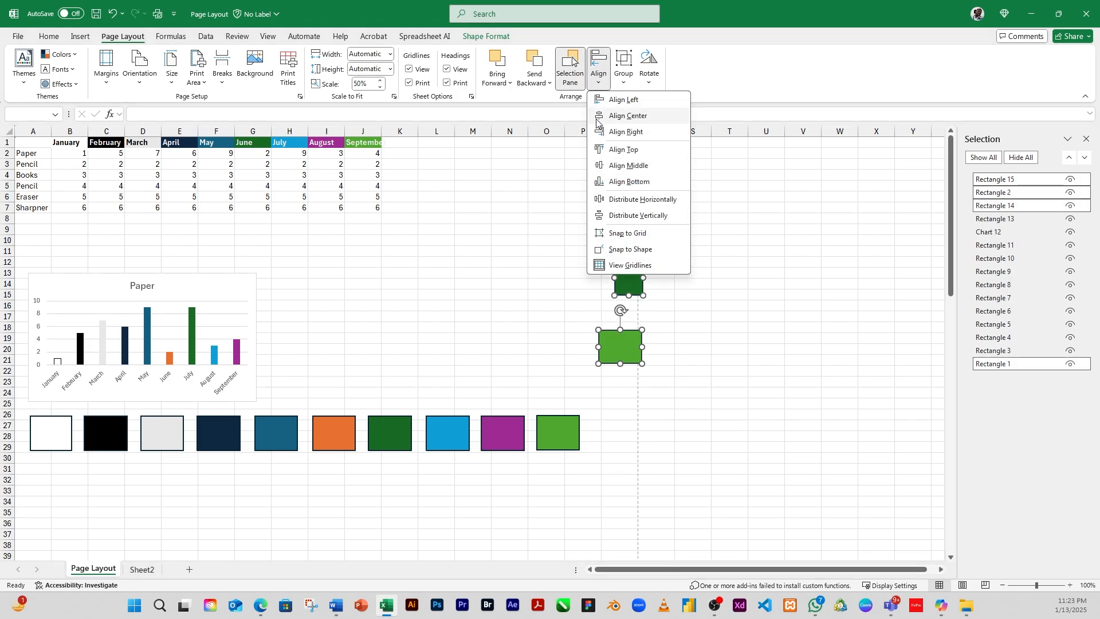
pyautogui.click(618, 217)
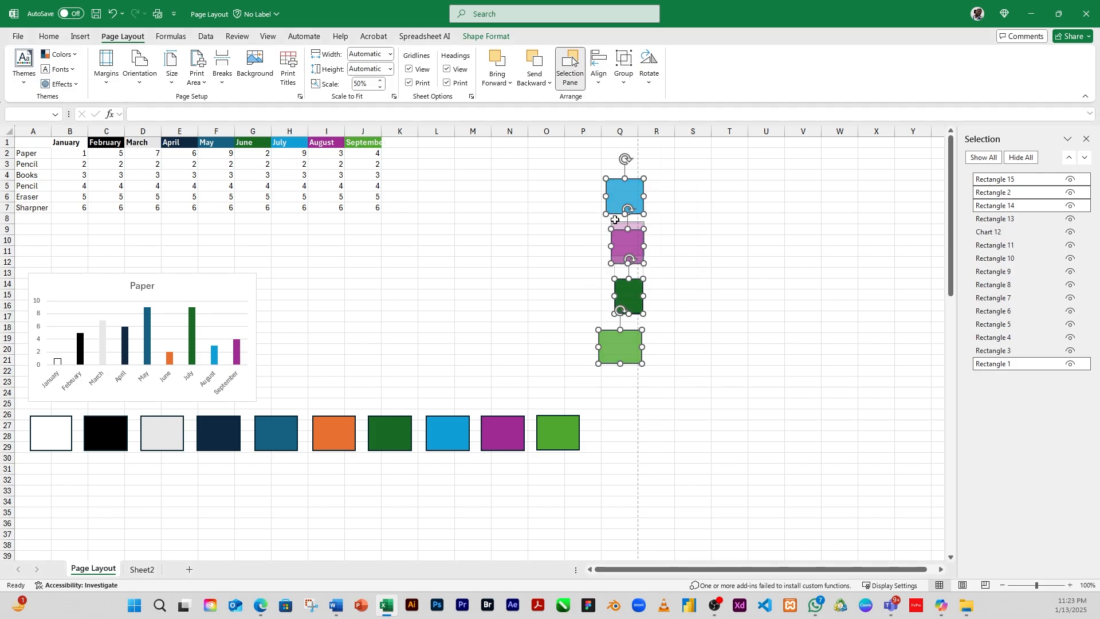
pyautogui.click(693, 316)
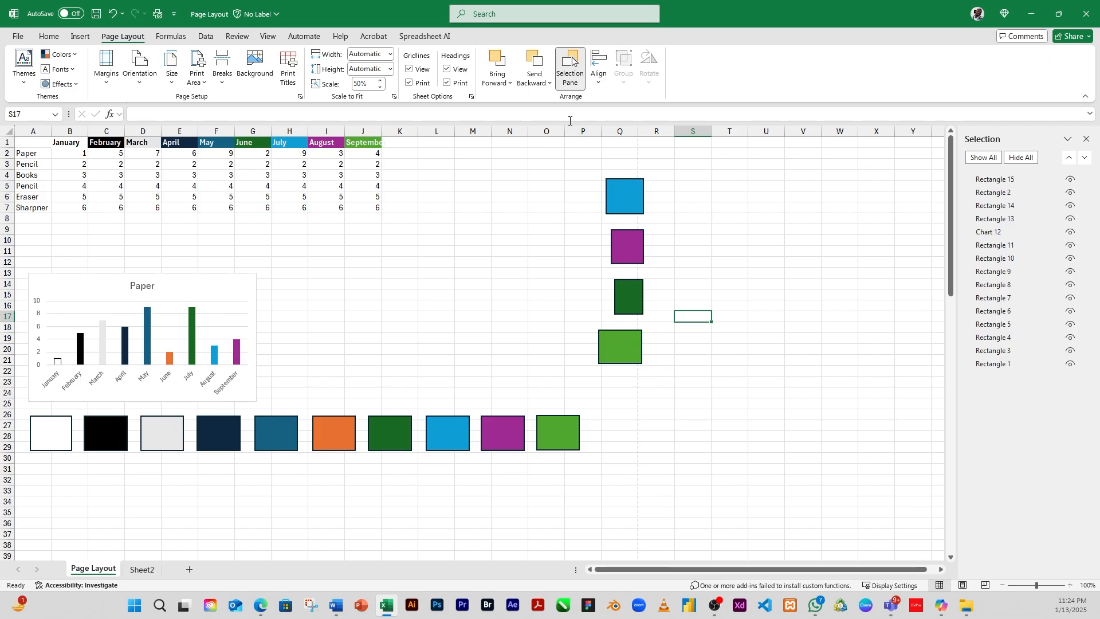
pyautogui.click(599, 68)
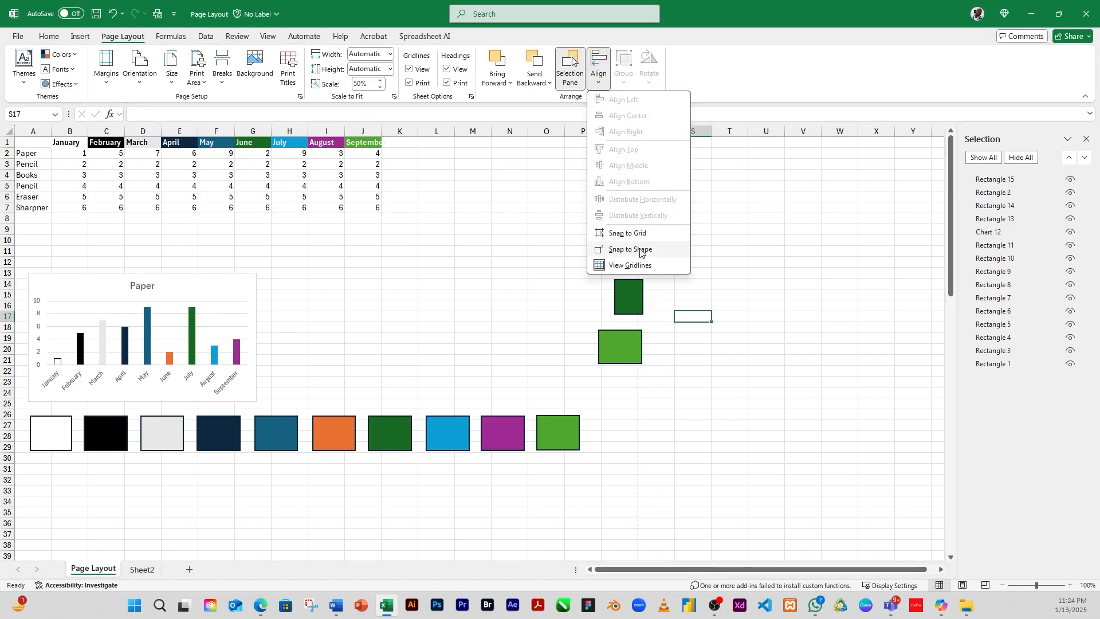
pyautogui.click(722, 271)
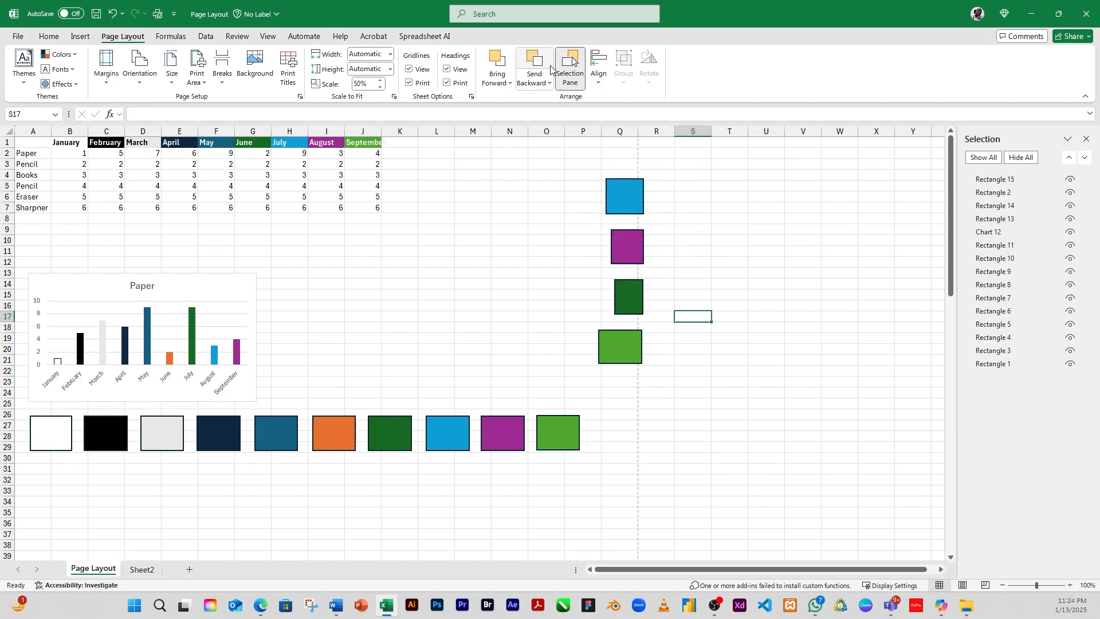
pyautogui.click(599, 83)
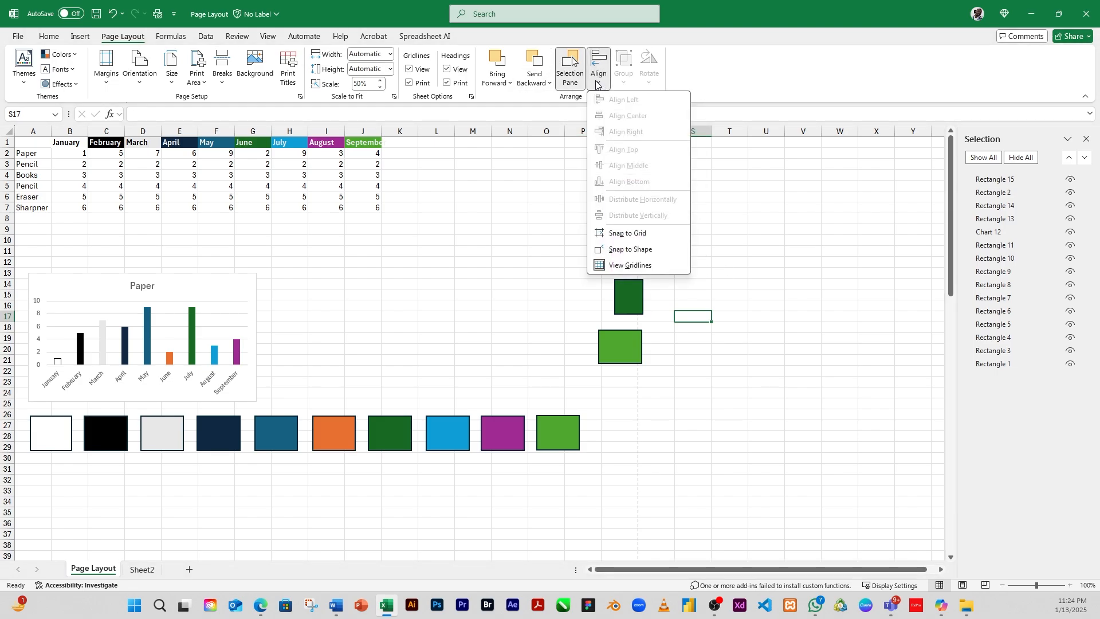
pyautogui.click(596, 84)
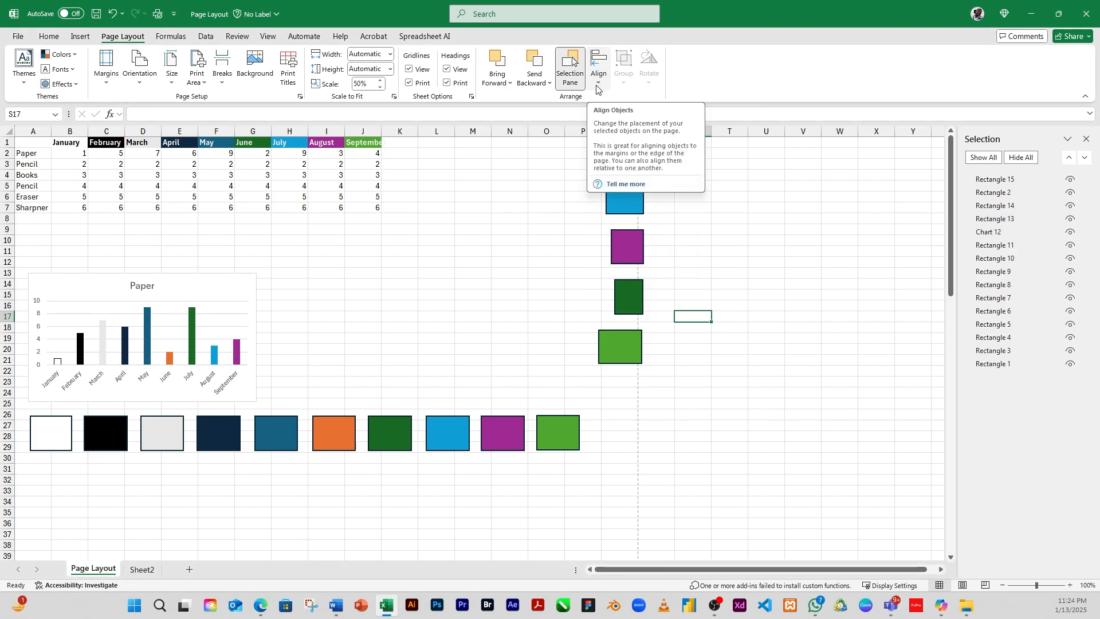
pyautogui.click(591, 85)
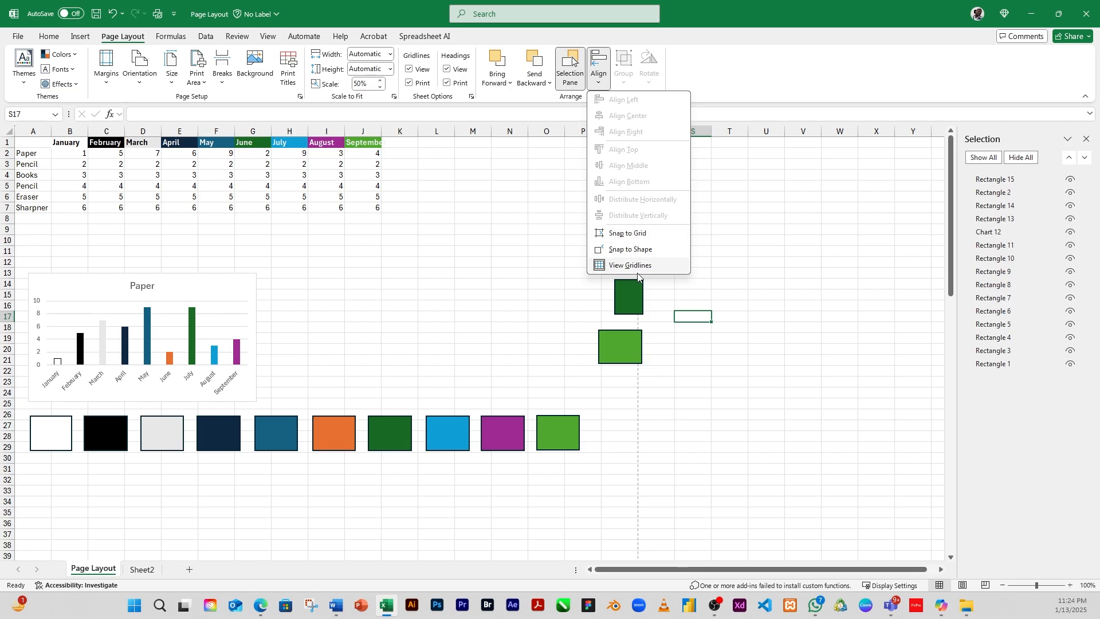
# Step: Nudge the dark green rectangle slightly out of line within the vertical column of rectangles
pyautogui.click(630, 309)
pyautogui.moveTo(628, 302)
pyautogui.mouseDown()
pyautogui.moveTo(594, 301)
pyautogui.moveTo(670, 298)
pyautogui.moveTo(614, 298)
pyautogui.moveTo(635, 298)
pyautogui.mouseUp()
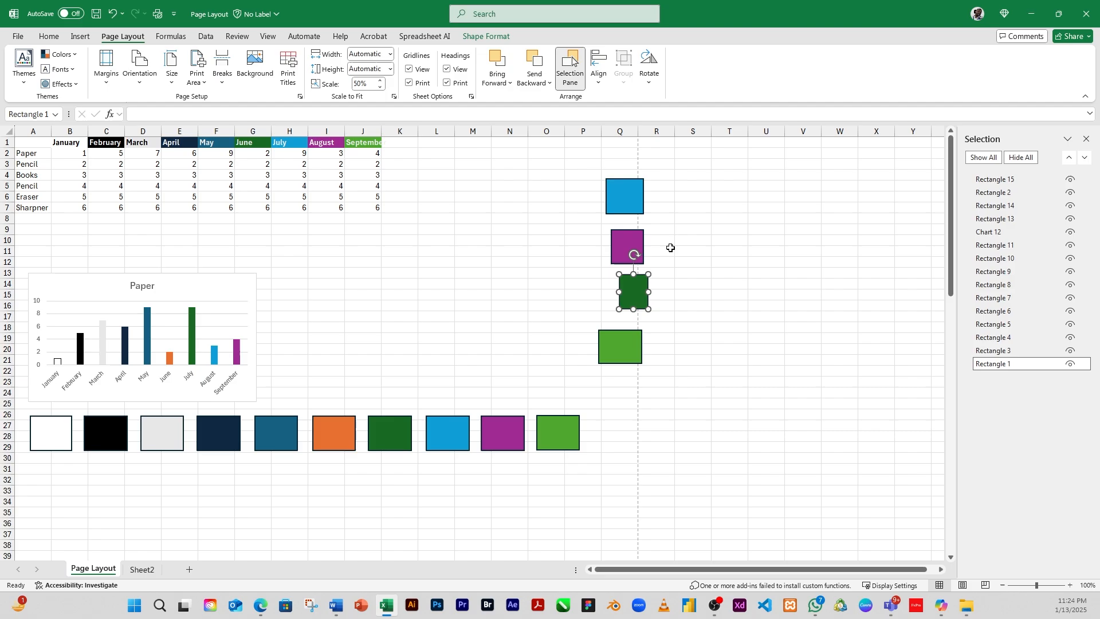
pyautogui.click(622, 246)
pyautogui.moveTo(624, 293); pyautogui.dragTo(617, 293)
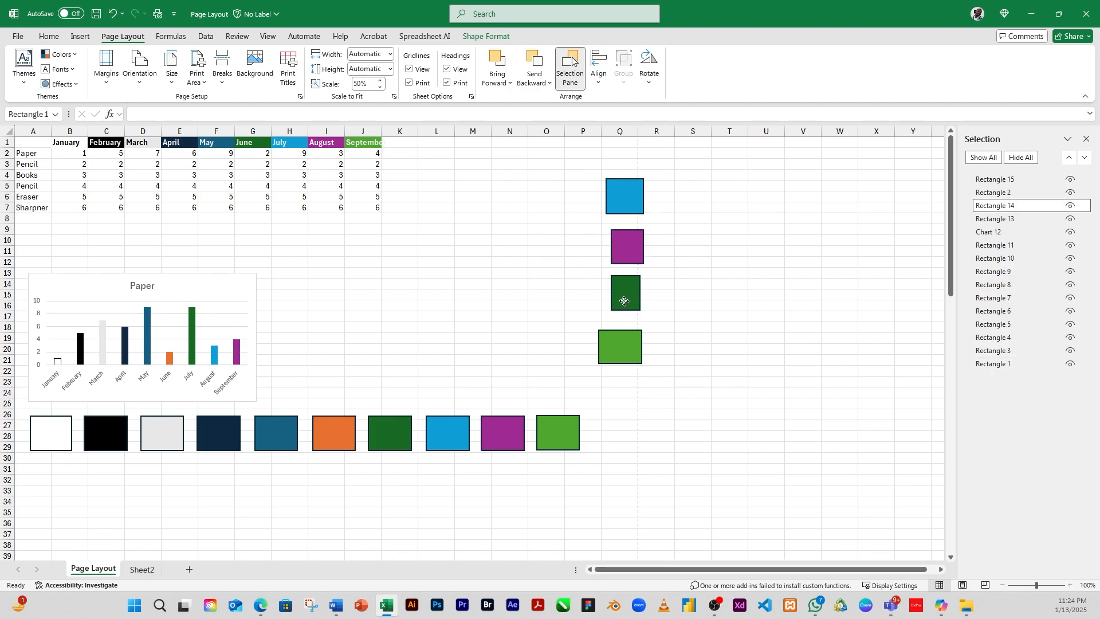
pyautogui.click(628, 244)
pyautogui.click(630, 190)
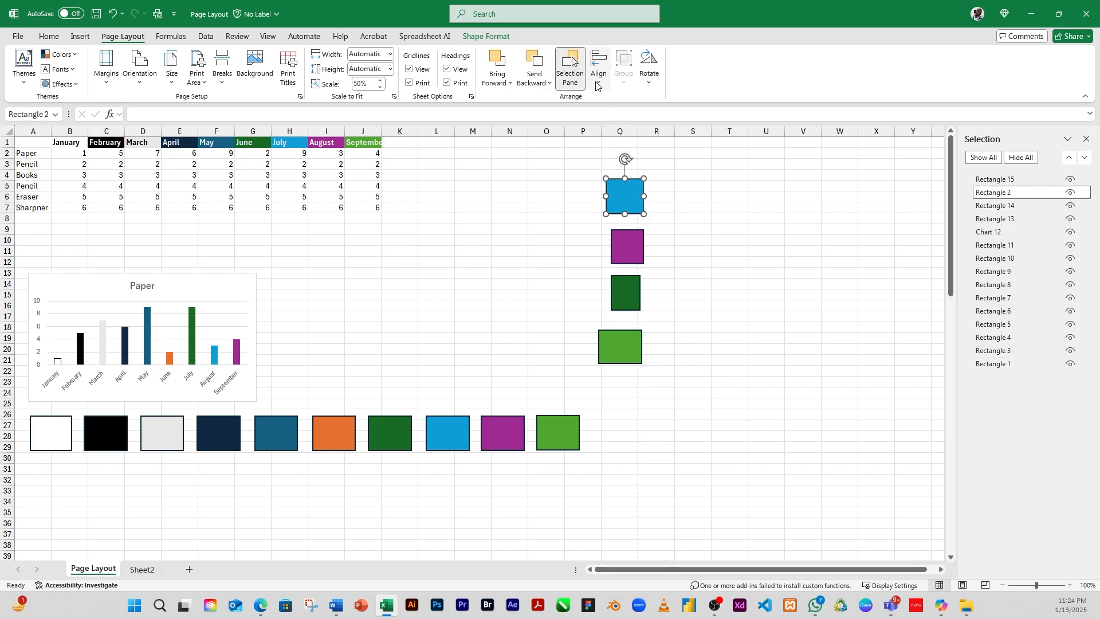
pyautogui.click(597, 86)
pyautogui.press('Escape')
pyautogui.click(723, 217)
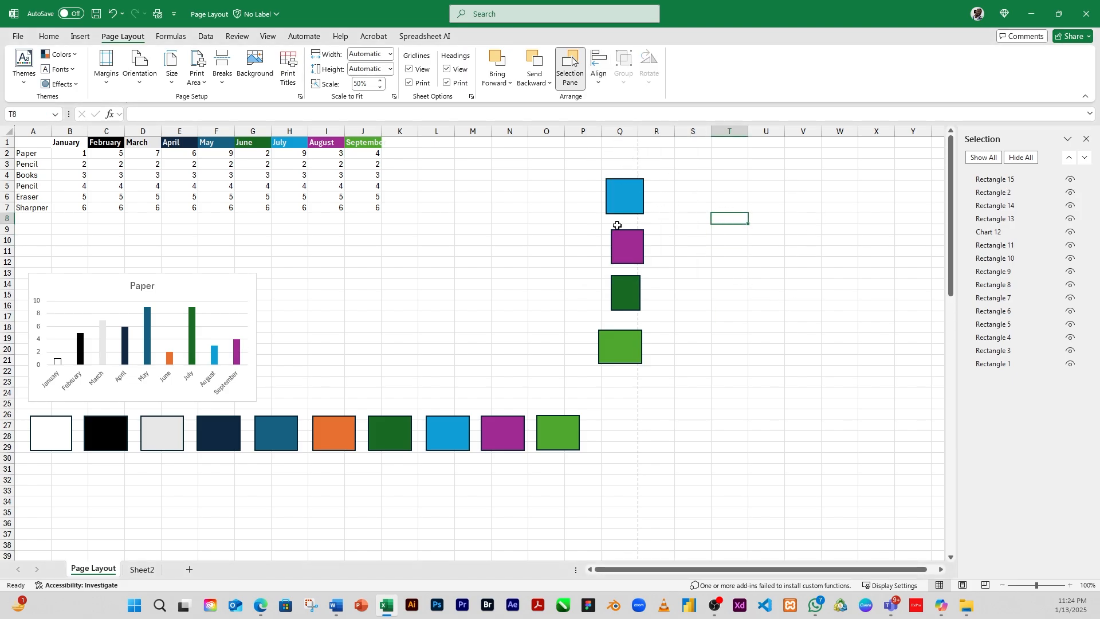
# Step: Select all four rectangles in the column and group them together
pyautogui.click(630, 210)
pyautogui.keyDown('shift'); pyautogui.click(629, 255); pyautogui.keyUp('shift')
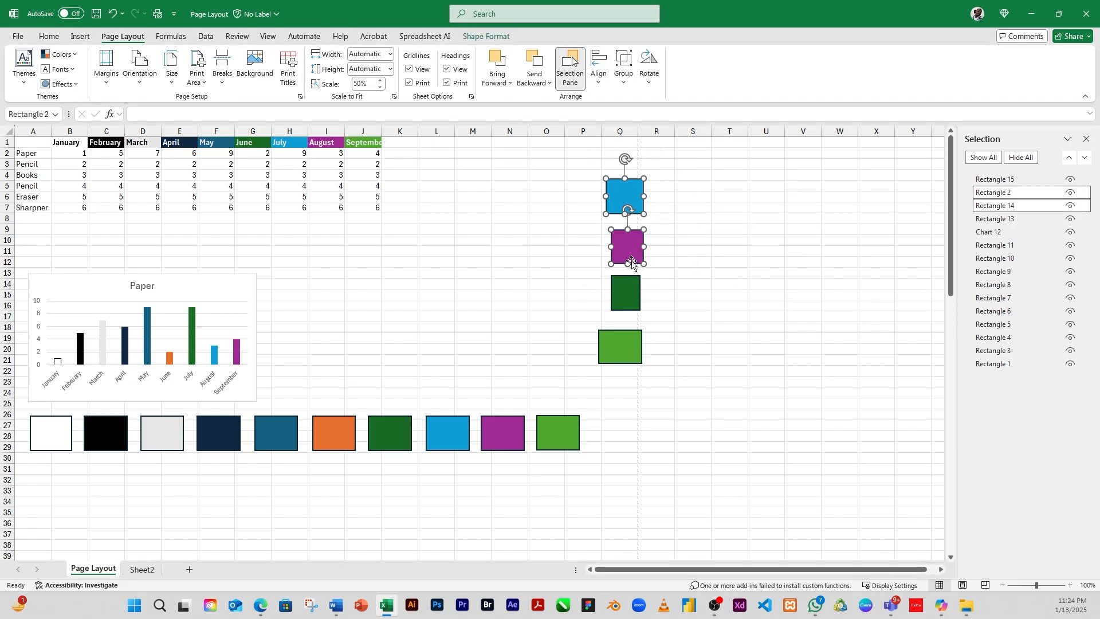
pyautogui.keyDown('shift'); pyautogui.click(630, 301); pyautogui.keyUp('shift')
pyautogui.keyDown('shift'); pyautogui.click(630, 352); pyautogui.keyUp('shift')
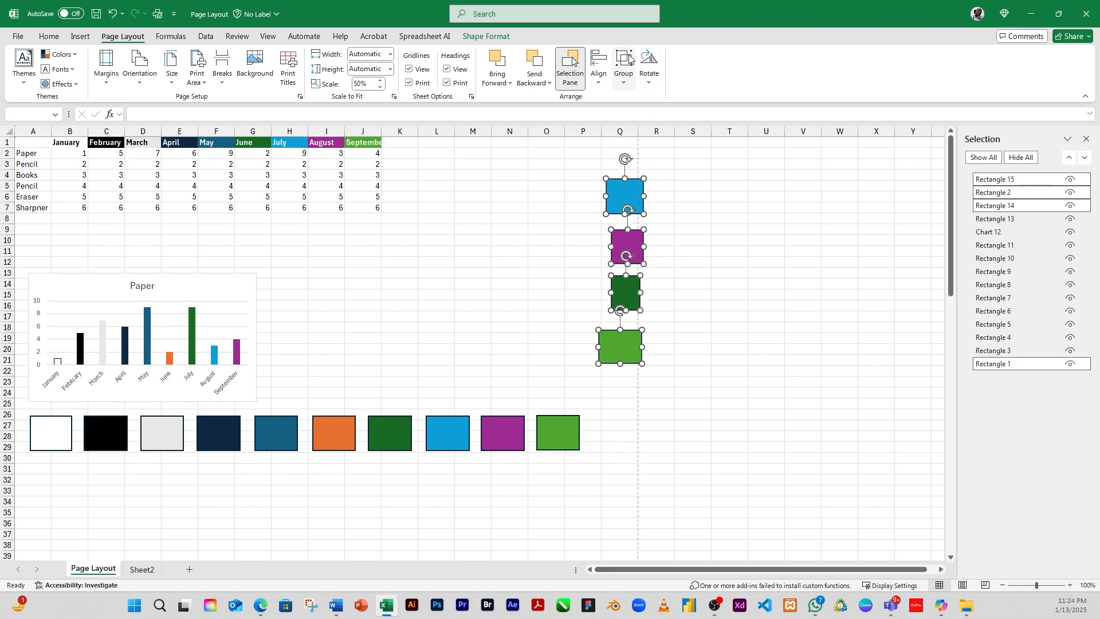
pyautogui.click(624, 83)
pyautogui.click(645, 103)
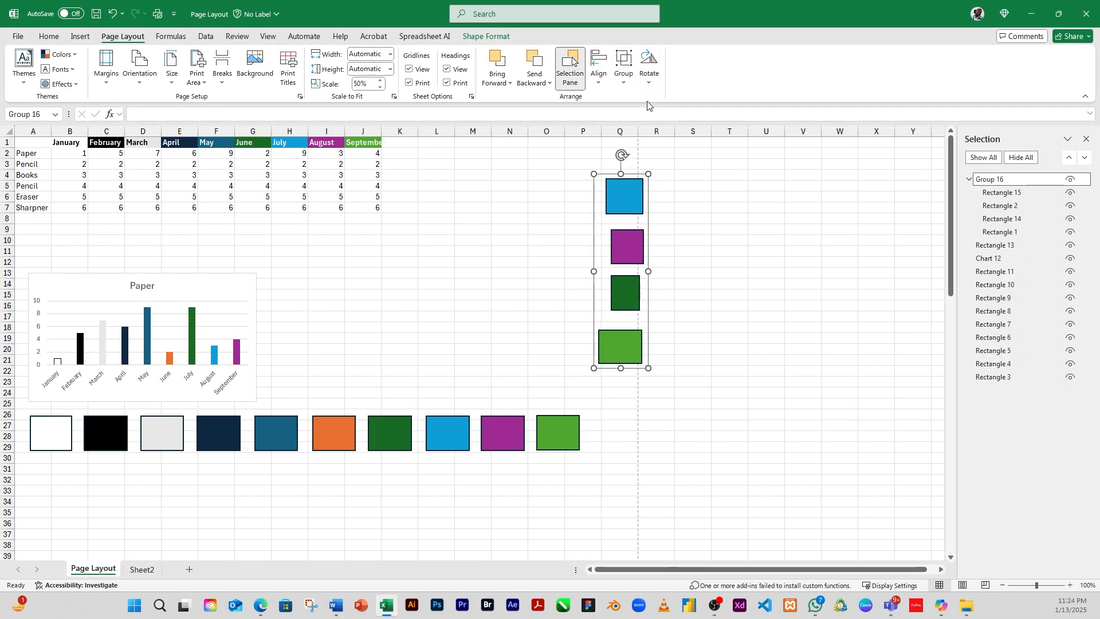
# Step: Move the grouped rectangles slightly up and to the right, then ungroup them
pyautogui.click(765, 290)
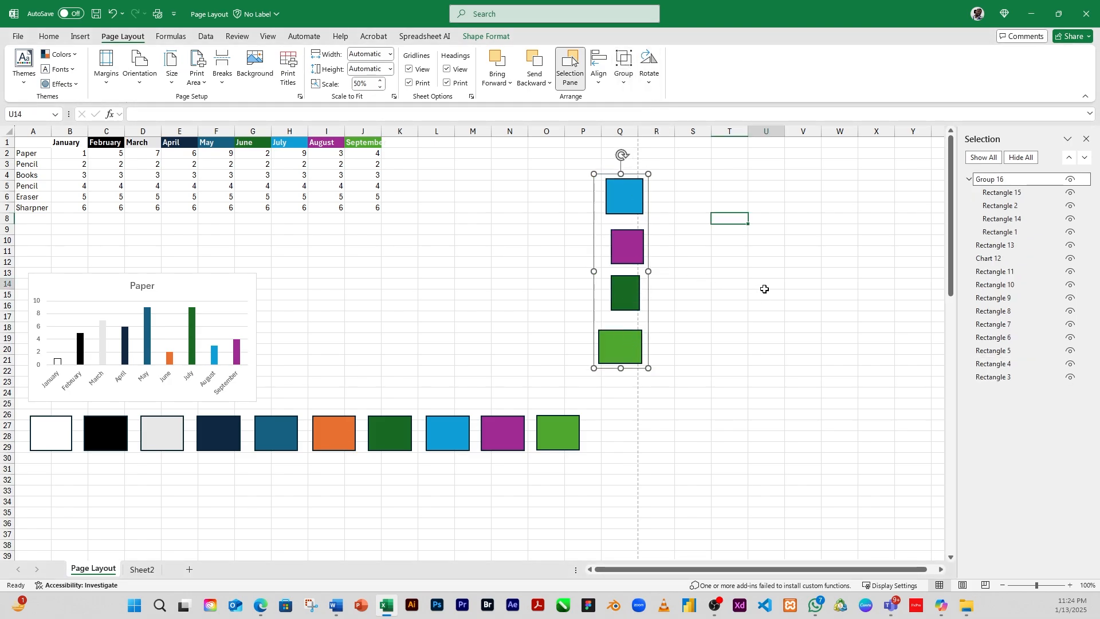
pyautogui.moveTo(622, 207)
pyautogui.mouseDown()
pyautogui.moveTo(519, 209)
pyautogui.moveTo(602, 208)
pyautogui.moveTo(727, 275)
pyautogui.moveTo(756, 231)
pyautogui.moveTo(705, 248)
pyautogui.moveTo(743, 268)
pyautogui.moveTo(740, 258)
pyautogui.moveTo(730, 265)
pyautogui.moveTo(720, 219)
pyautogui.moveTo(736, 204)
pyautogui.moveTo(630, 198)
pyautogui.mouseUp()
pyautogui.moveTo(739, 208); pyautogui.dragTo(762, 197)
pyautogui.click(643, 206)
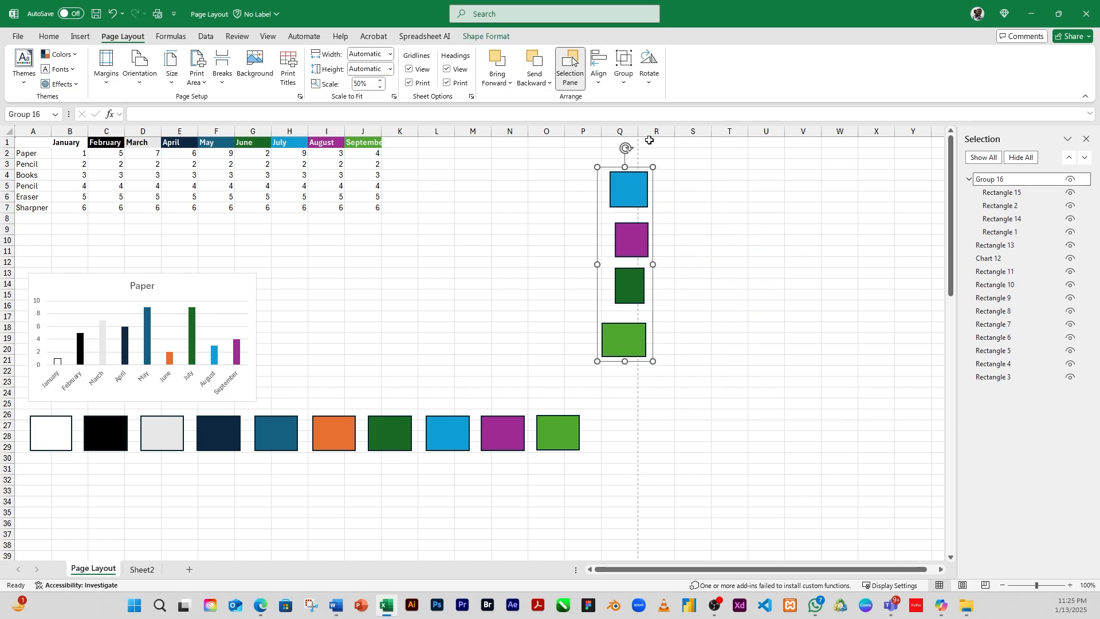
pyautogui.click(626, 79)
pyautogui.click(647, 138)
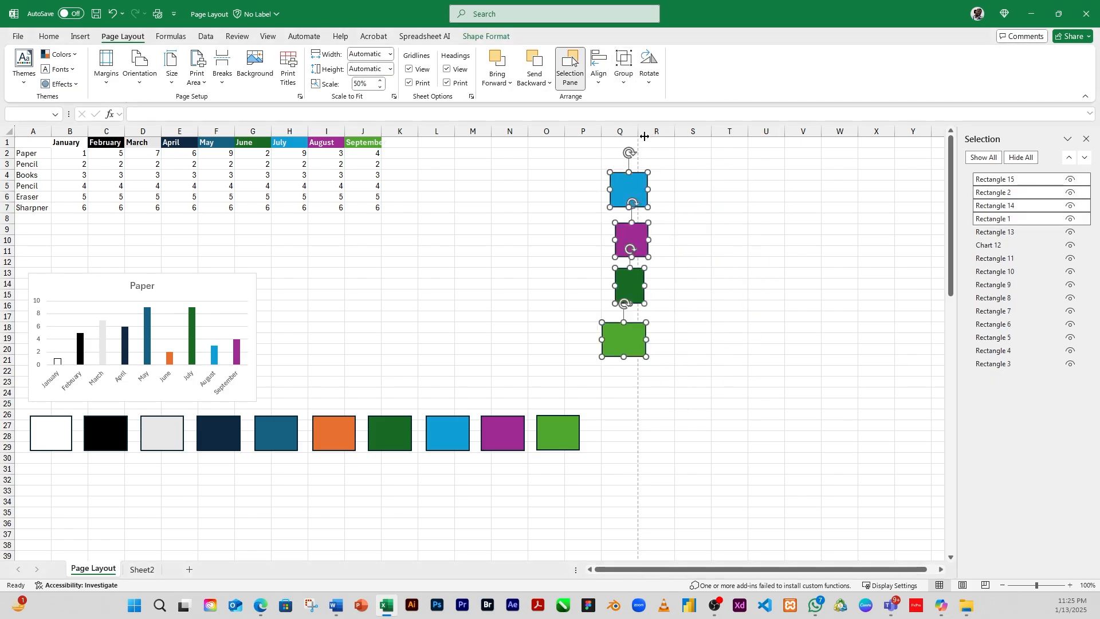
# Step: Scatter the rectangles: move purple to column S, blue to column P, dark green up and light green right
pyautogui.click(767, 270)
pyautogui.click(646, 245)
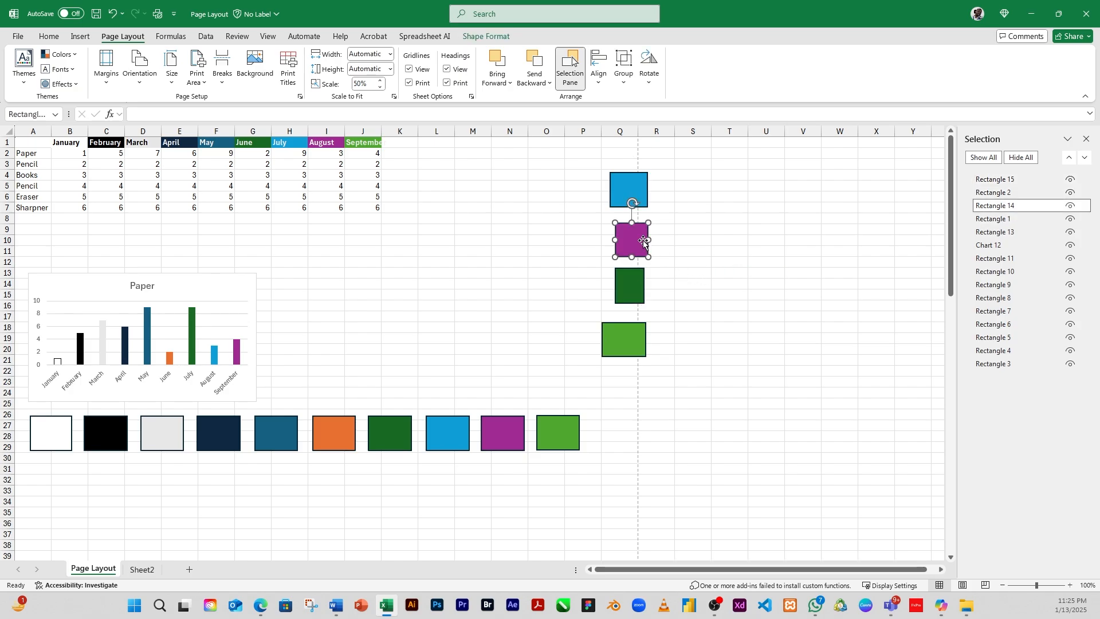
pyautogui.click(631, 194)
pyautogui.click(636, 282)
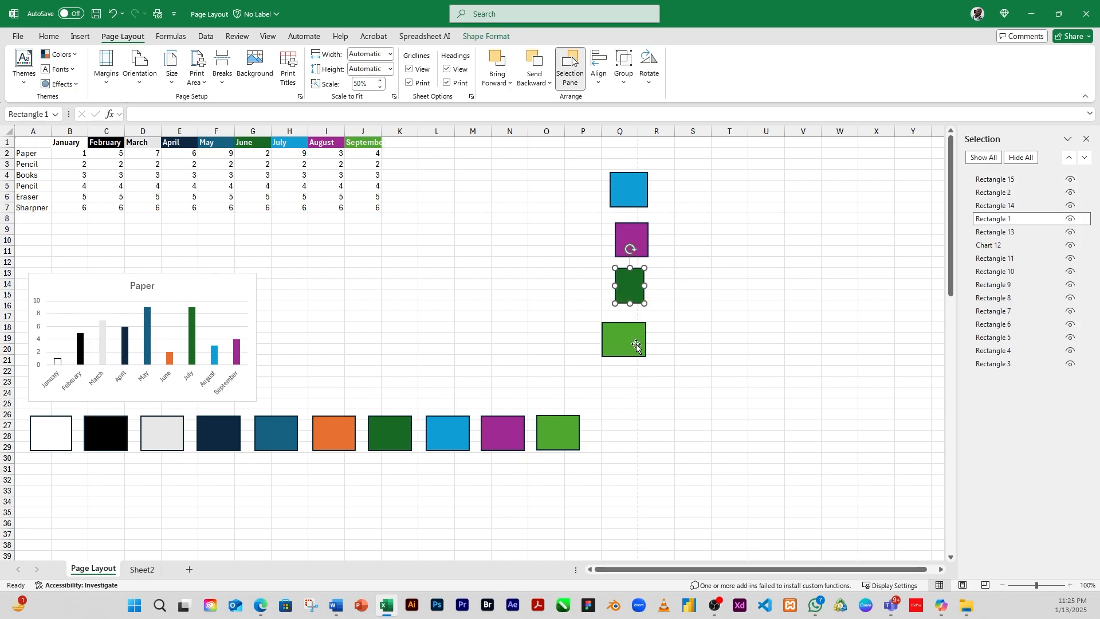
pyautogui.click(634, 342)
pyautogui.click(633, 289)
pyautogui.click(643, 238)
pyautogui.moveTo(643, 239); pyautogui.dragTo(713, 239)
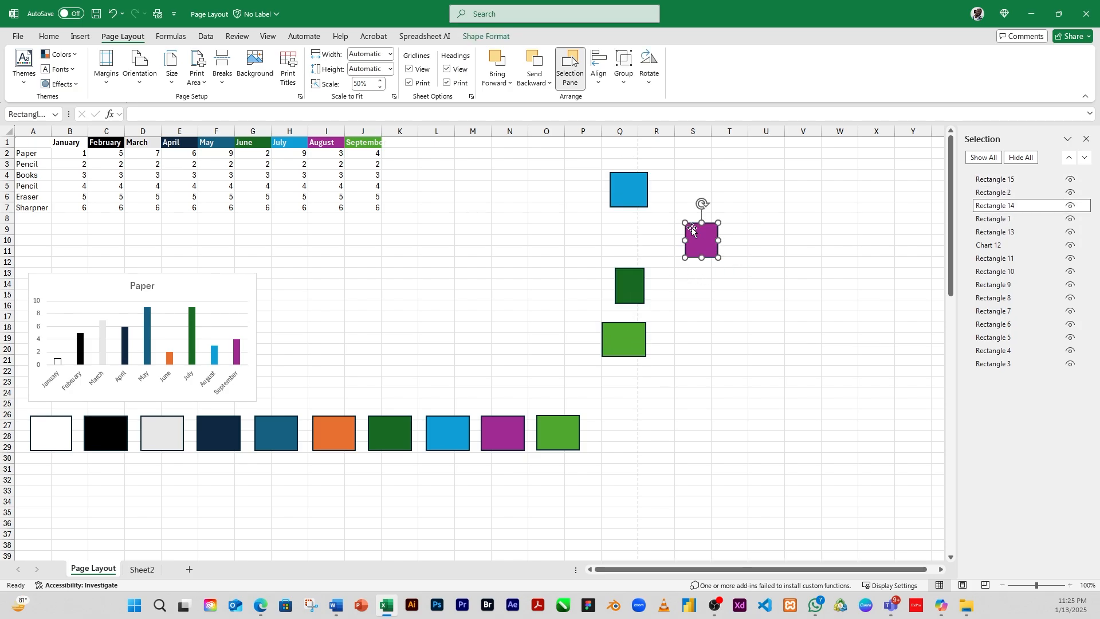
pyautogui.moveTo(630, 193); pyautogui.dragTo(583, 202)
pyautogui.moveTo(628, 289); pyautogui.dragTo(623, 260)
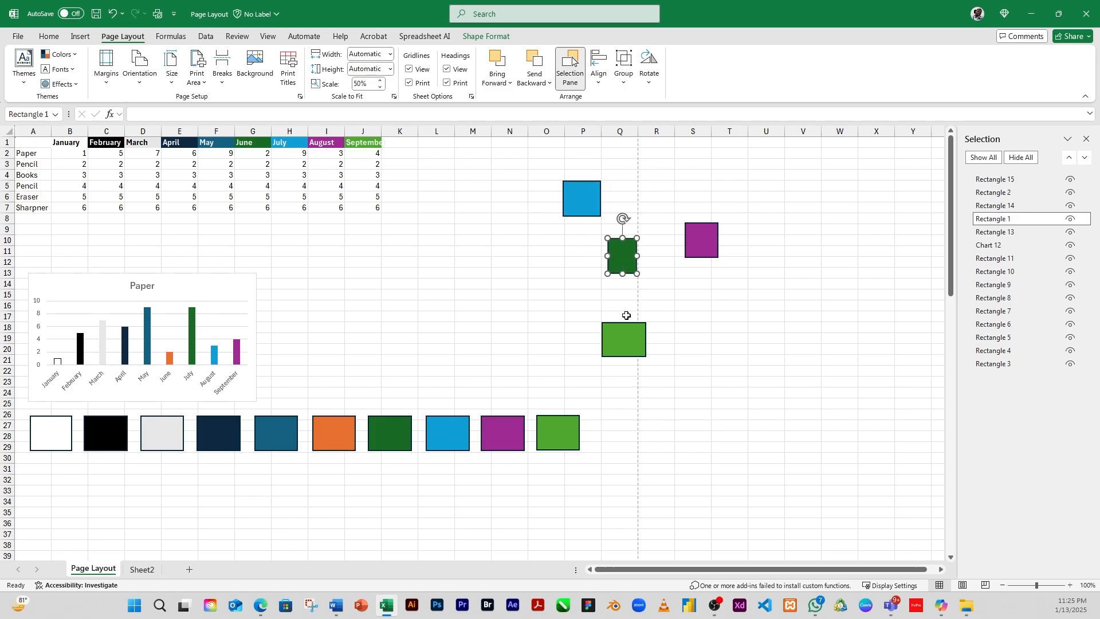
pyautogui.moveTo(629, 344); pyautogui.dragTo(662, 319)
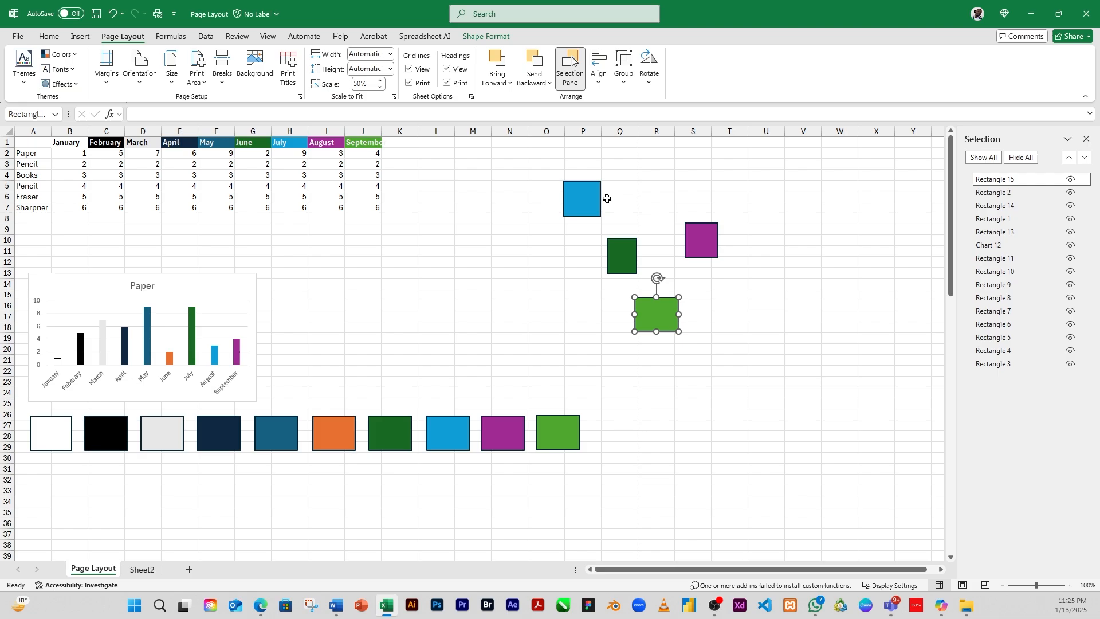
# Step: Regroup the rectangles and move the group, then undo those changes
pyautogui.click(625, 74)
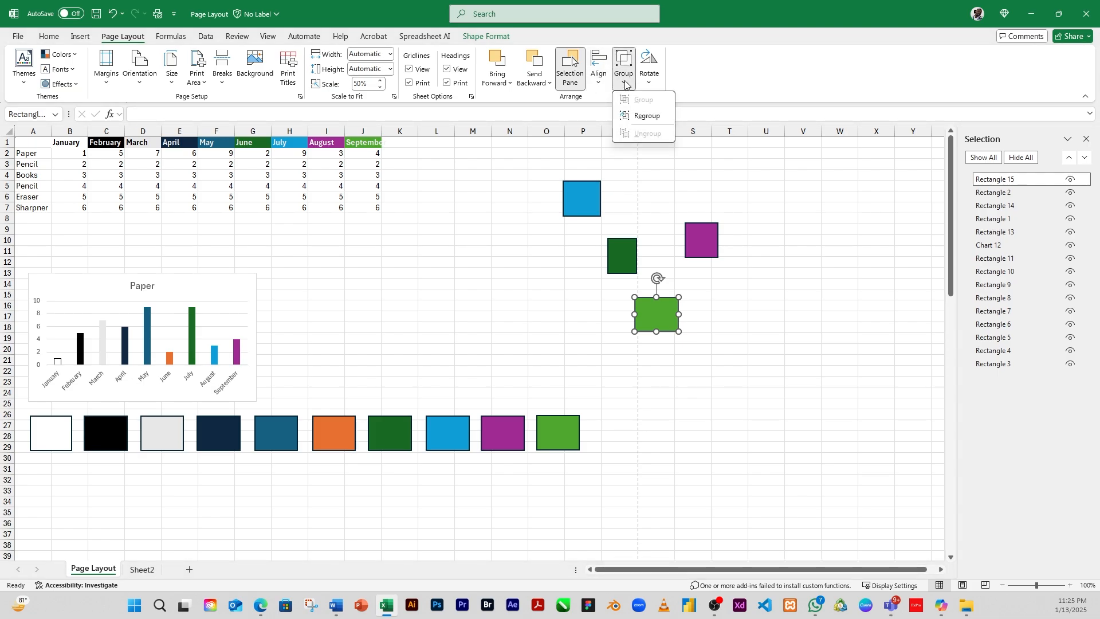
pyautogui.click(643, 119)
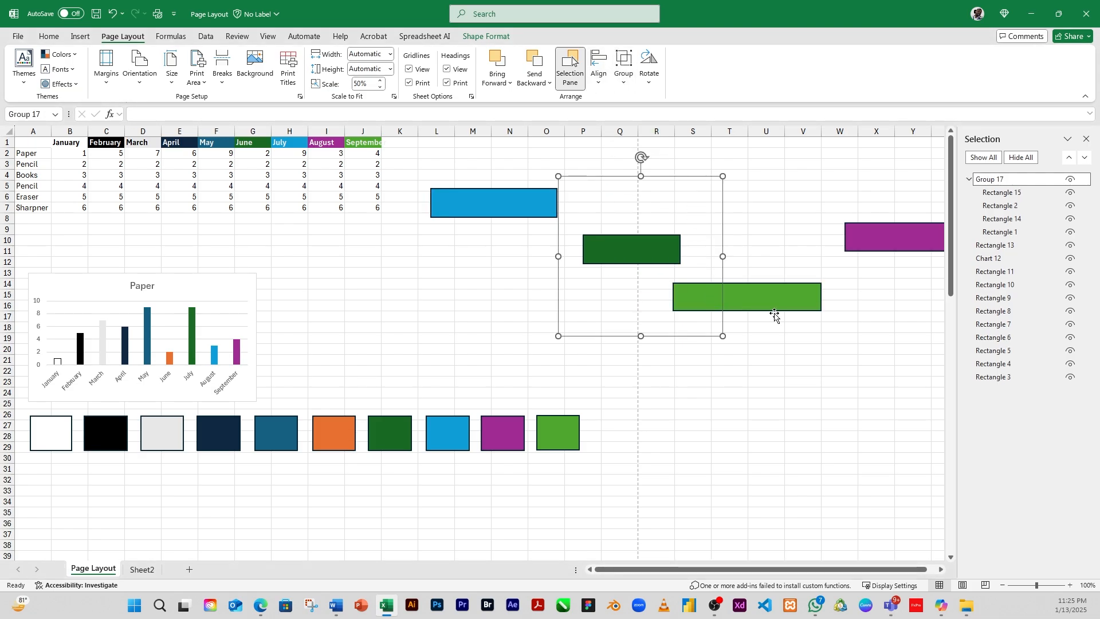
pyautogui.click(803, 230)
pyautogui.moveTo(634, 248); pyautogui.dragTo(553, 307)
pyautogui.click(668, 211)
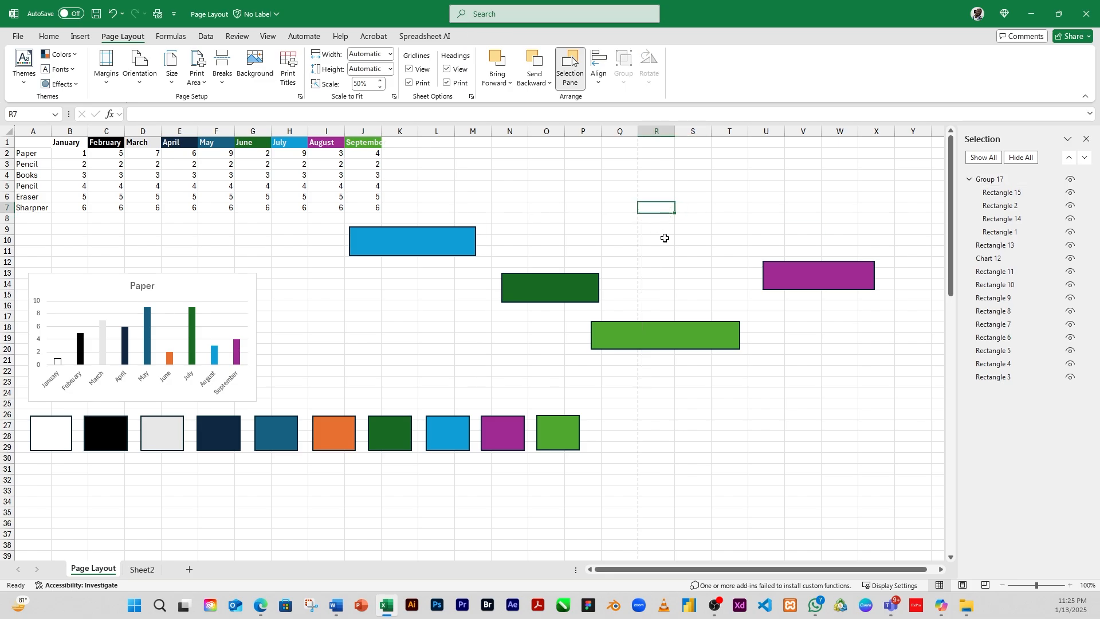
pyautogui.click(668, 230)
pyautogui.hotkey('ctrl', 'z')
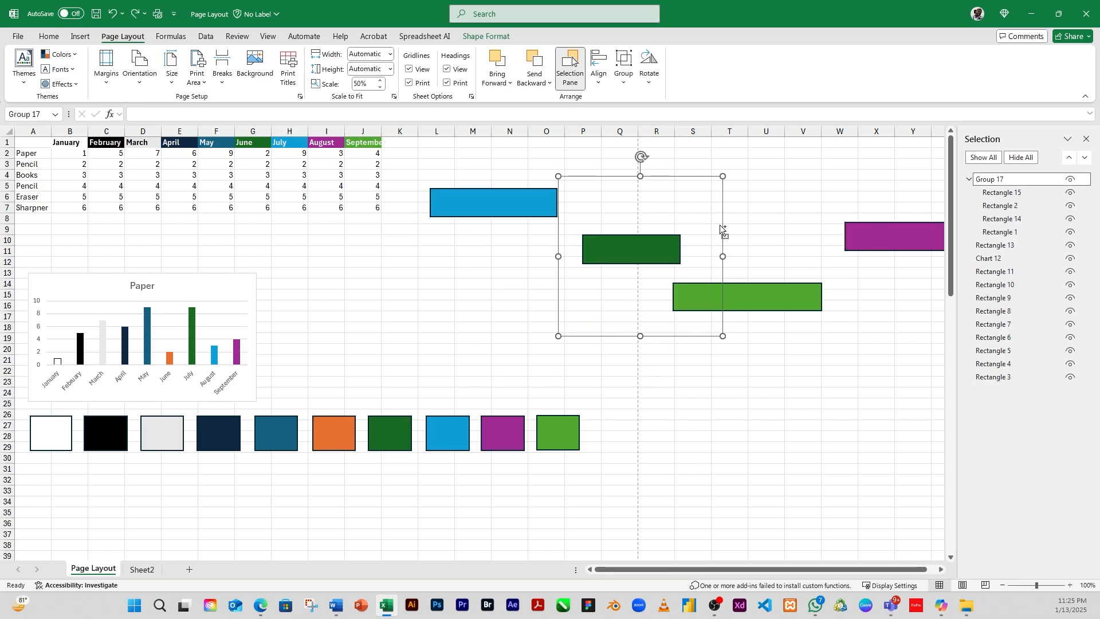
pyautogui.hotkey('ctrl', 'z')
pyautogui.hotkey('ctrl', 'z')
# Step: Open the rotation options for the purple rectangle without applying any
pyautogui.click(768, 219)
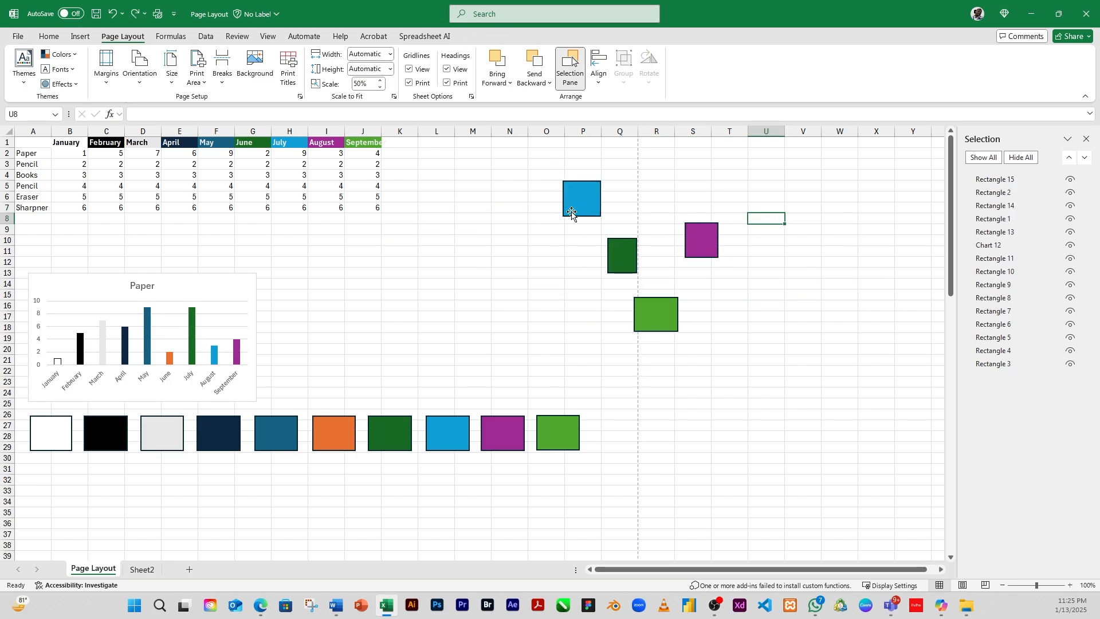
pyautogui.click(731, 316)
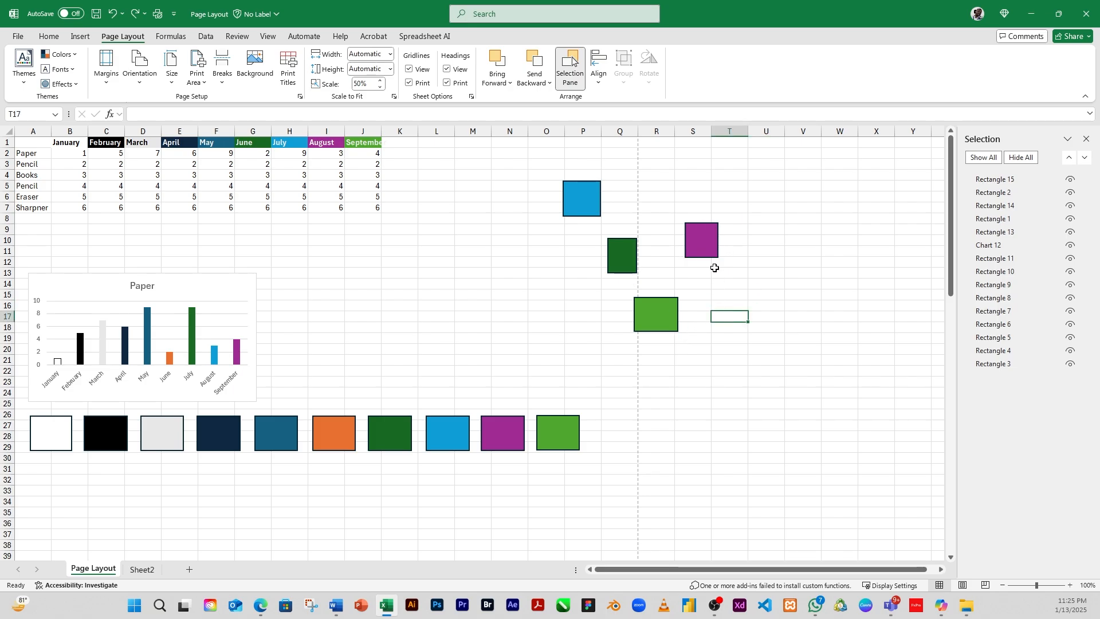
pyautogui.click(711, 251)
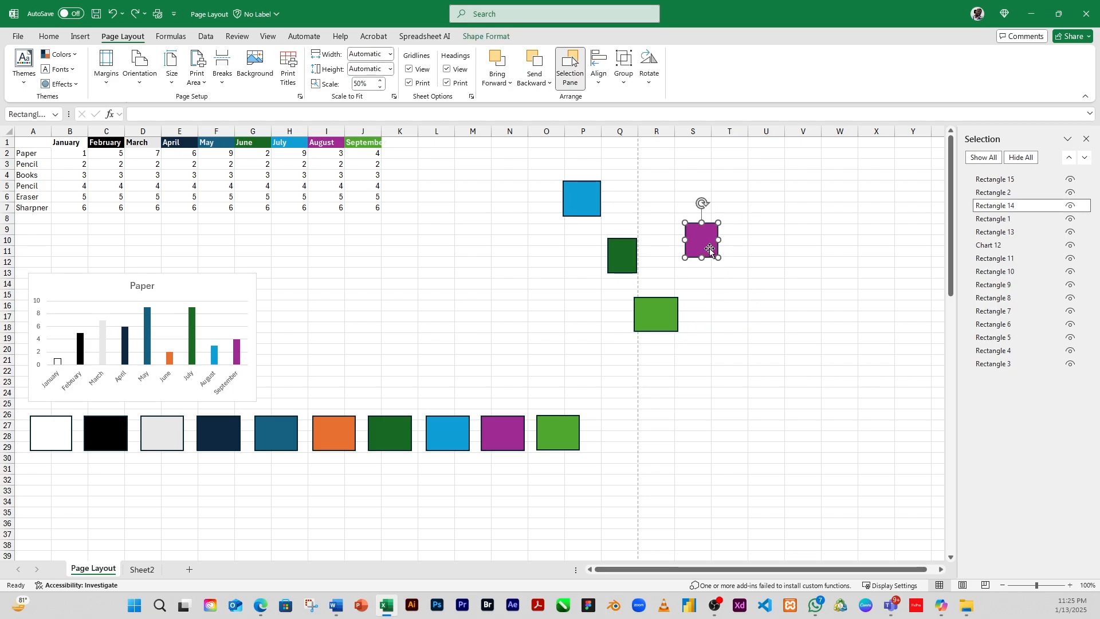
pyautogui.click(650, 85)
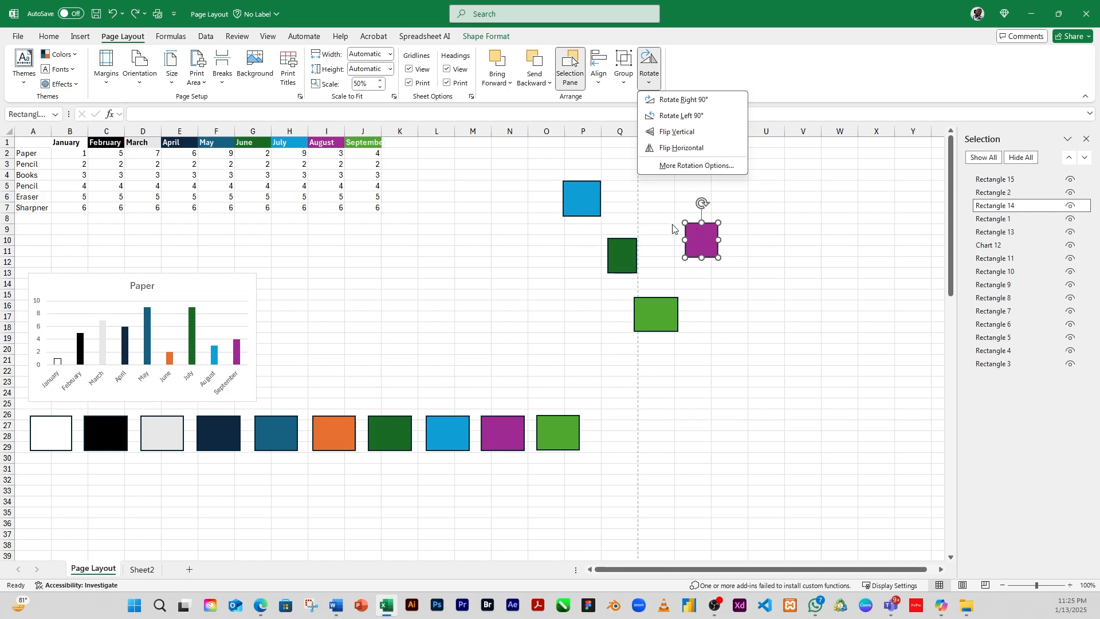
pyautogui.click(744, 209)
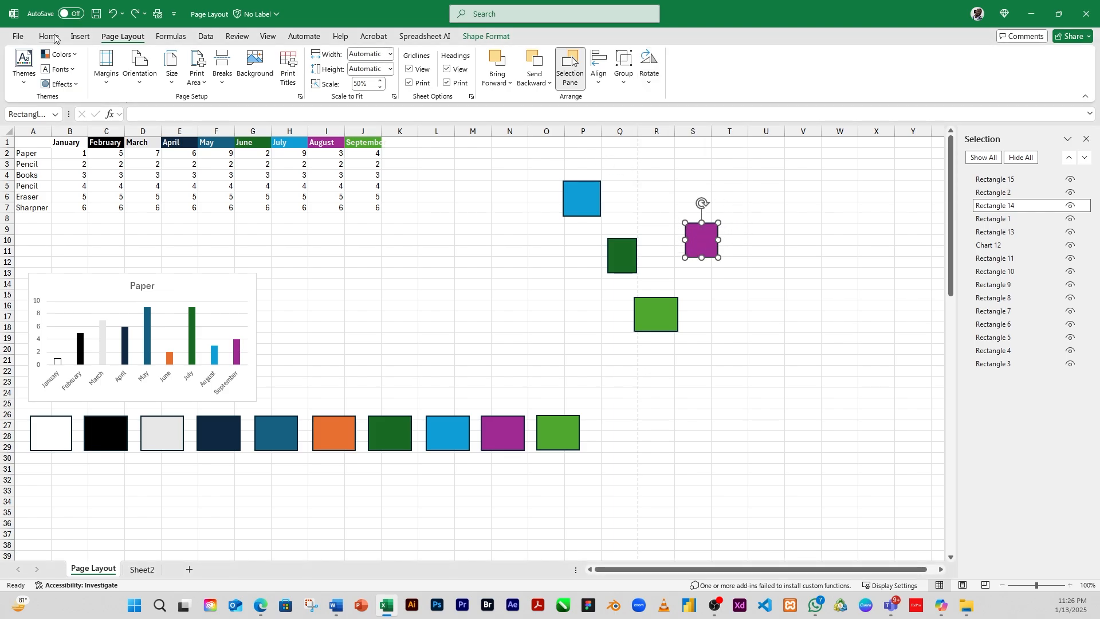
# Step: Draw a freeform shape about 2.63 in tall and 2.2 in wide across columns U to W
pyautogui.click(80, 36)
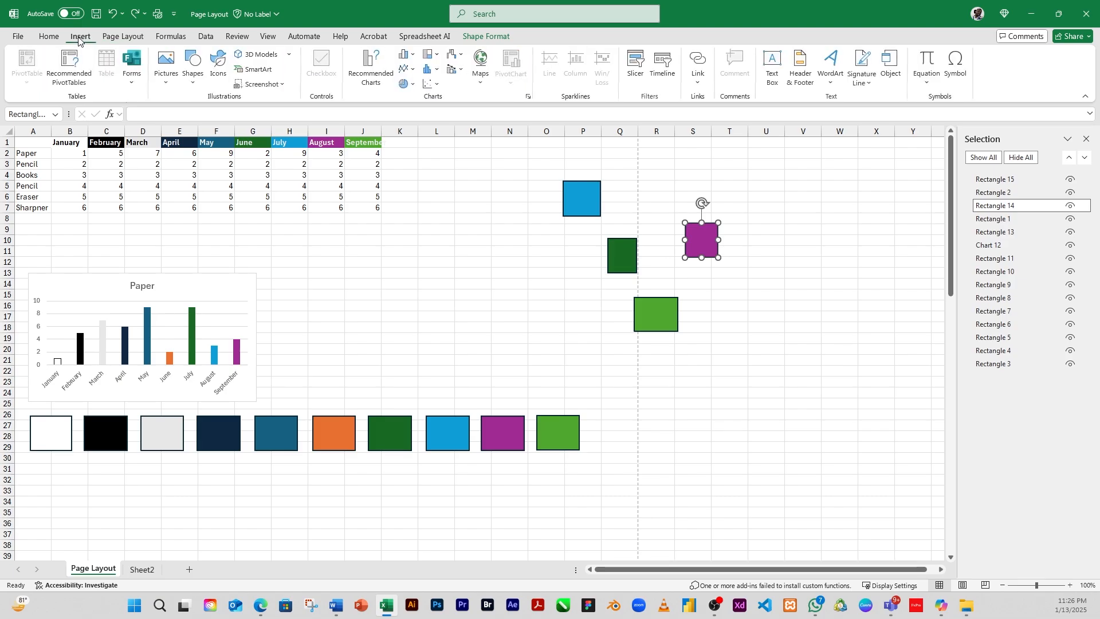
pyautogui.click(195, 85)
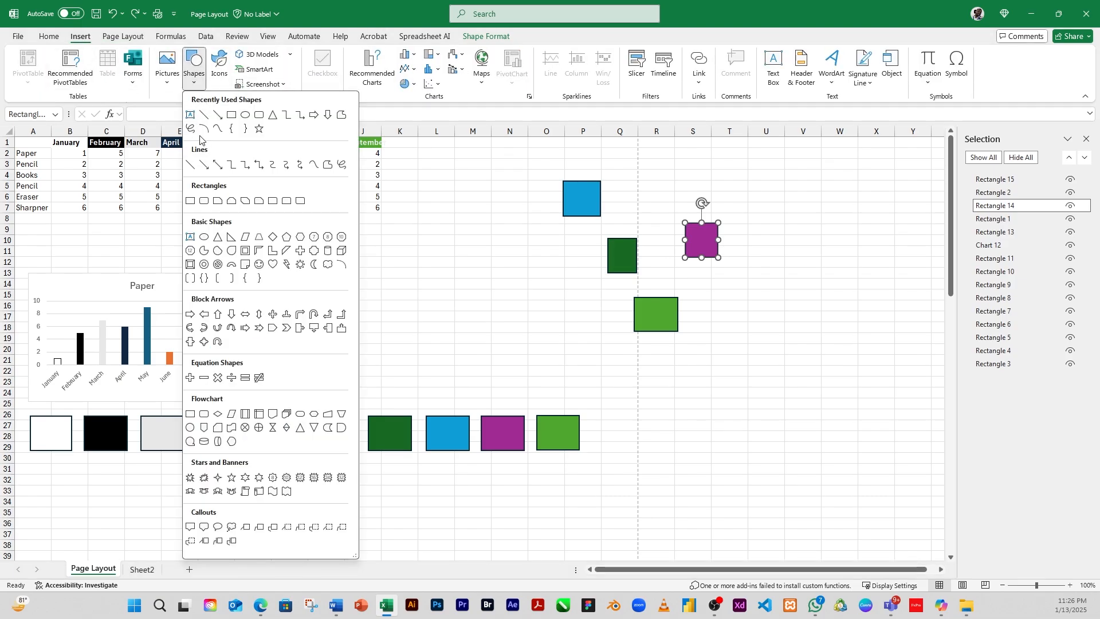
pyautogui.click(342, 115)
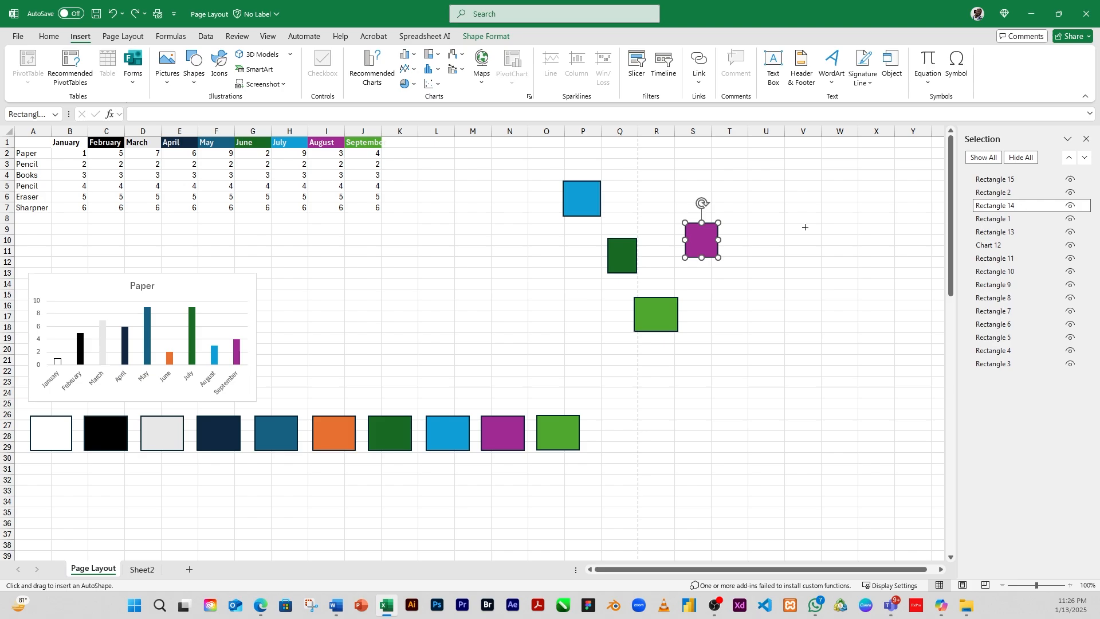
pyautogui.moveTo(802, 187)
pyautogui.mouseDown()
pyautogui.moveTo(842, 243)
pyautogui.moveTo(855, 289)
pyautogui.moveTo(821, 322)
pyautogui.moveTo(771, 323)
pyautogui.moveTo(741, 205)
pyautogui.moveTo(802, 186)
pyautogui.mouseUp()
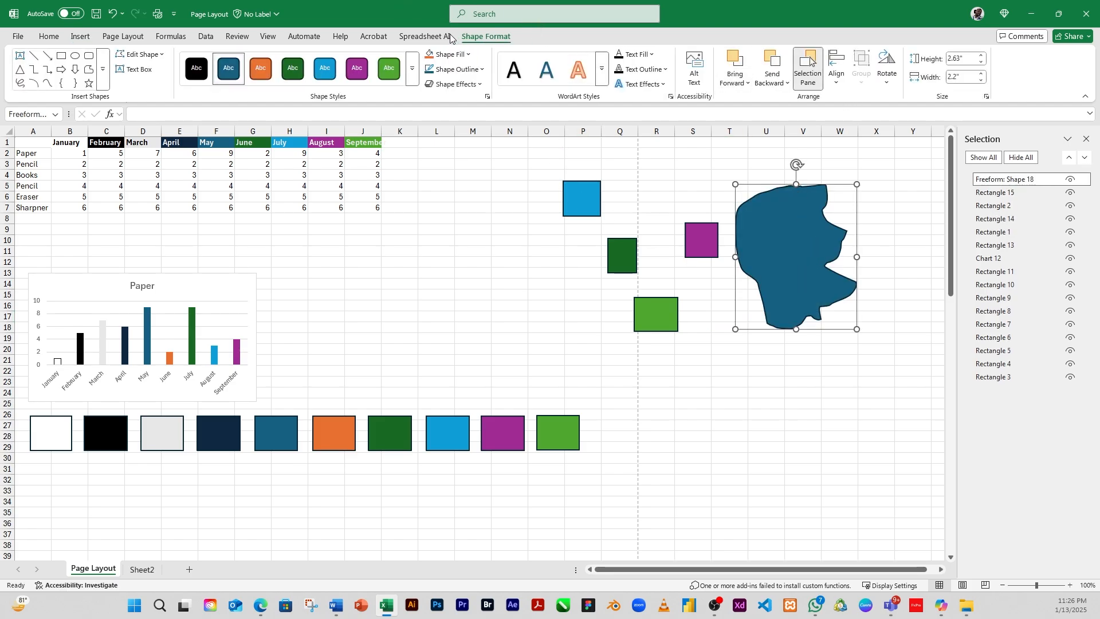
# Step: Rotate the freeform shape right 90° and then left 90°
pyautogui.click(121, 39)
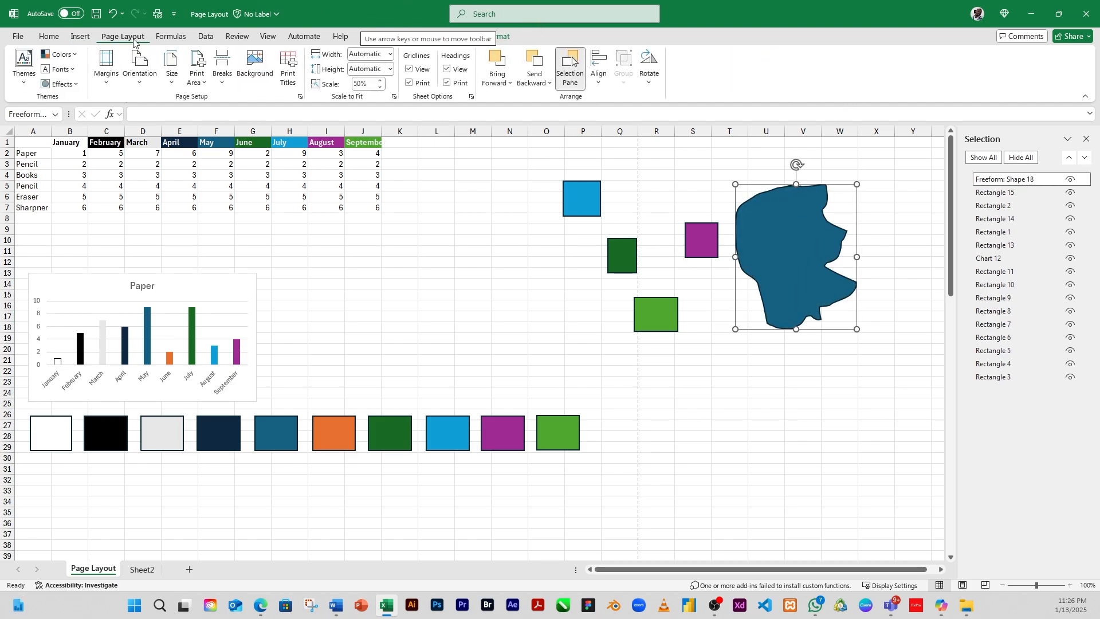
pyautogui.click(648, 63)
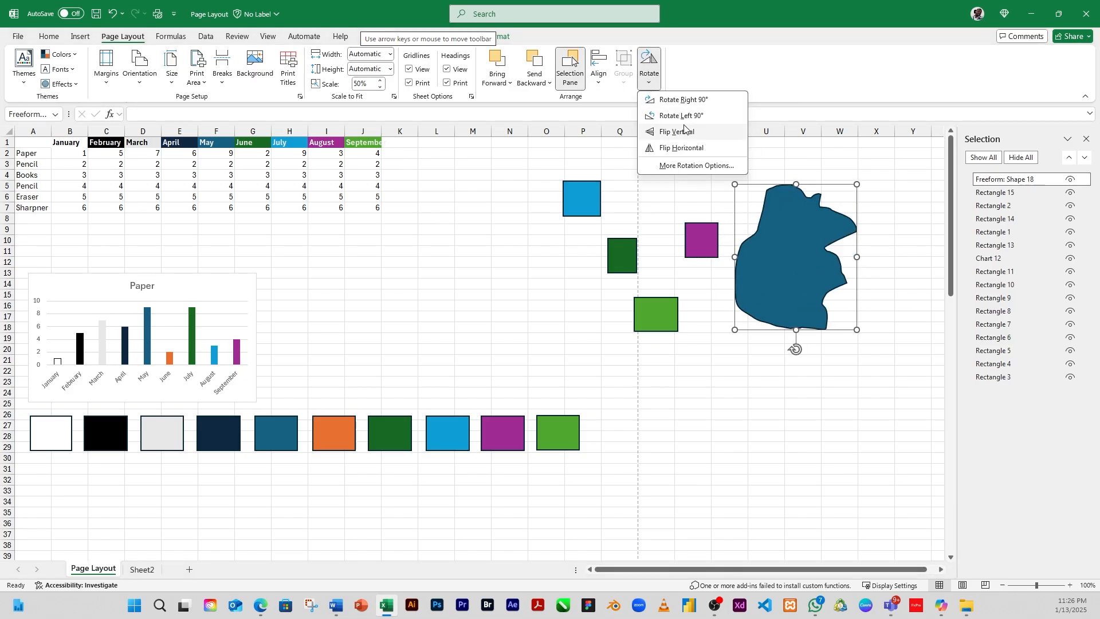
pyautogui.click(707, 102)
pyautogui.click(695, 117)
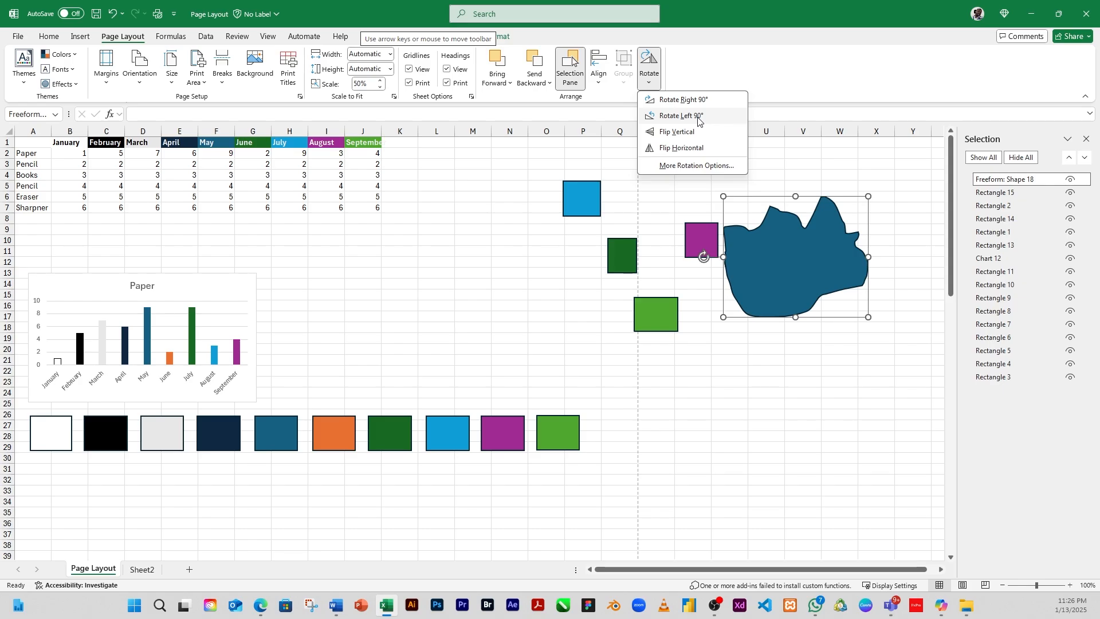
pyautogui.click(703, 117)
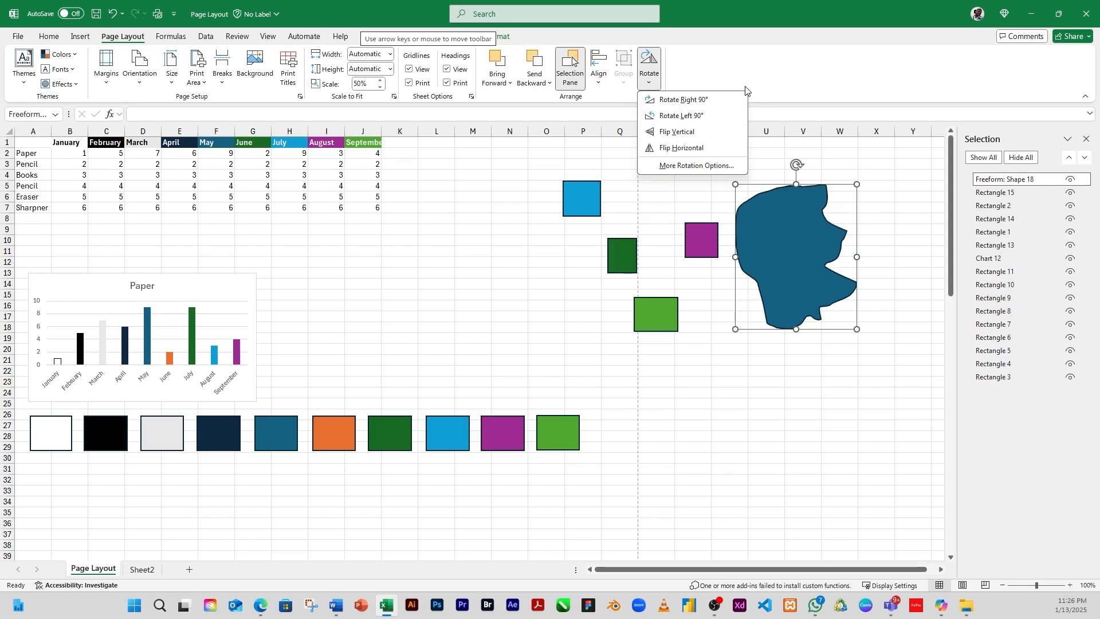
# Step: Flip the freeform shape vertically
pyautogui.click(697, 133)
pyautogui.click(699, 134)
pyautogui.click(688, 132)
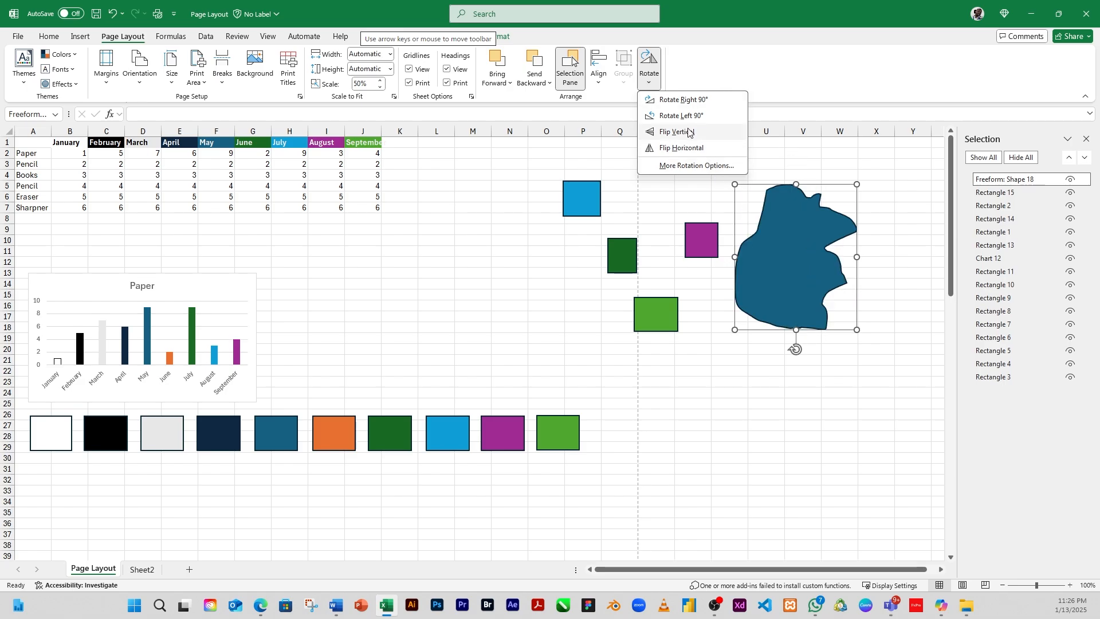
# Step: Toggle the freeform shape's vertical flip three times
pyautogui.click(688, 131)
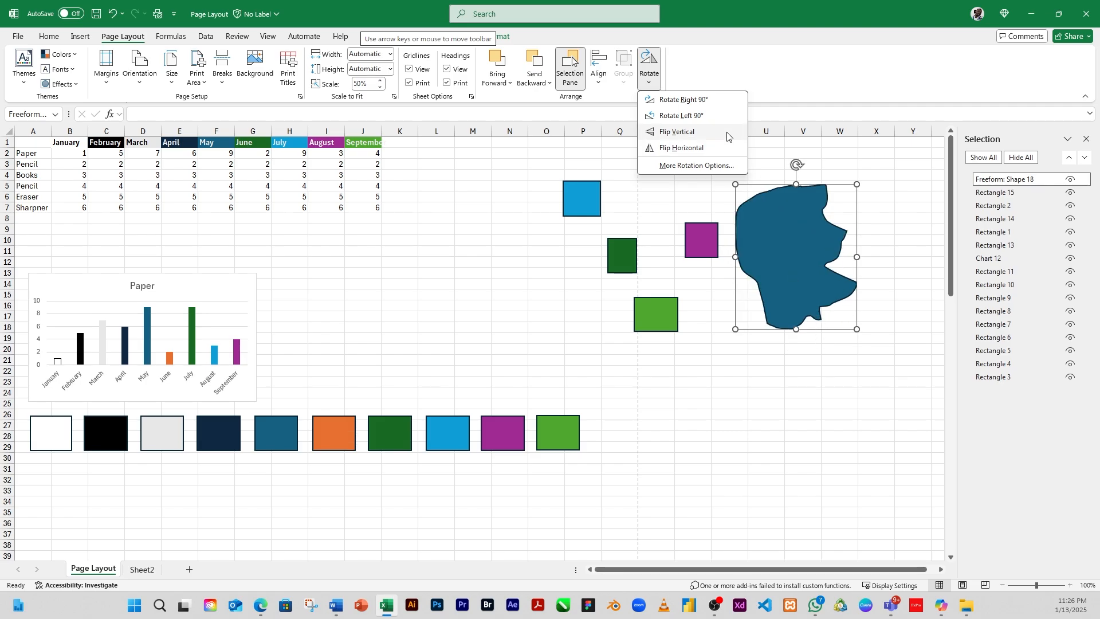
pyautogui.click(710, 136)
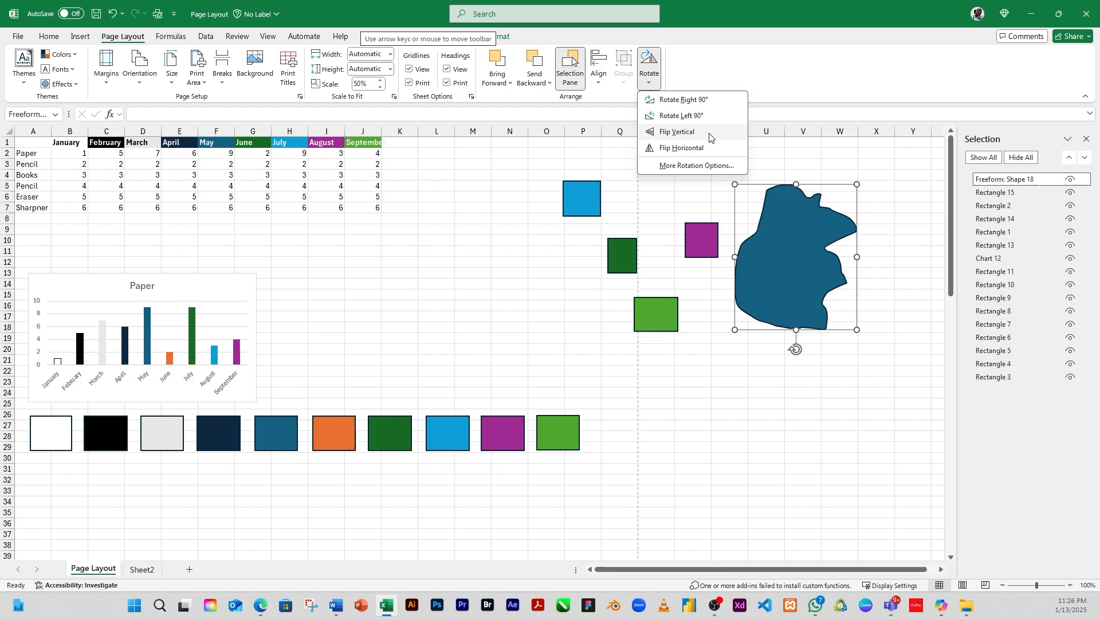
pyautogui.click(710, 135)
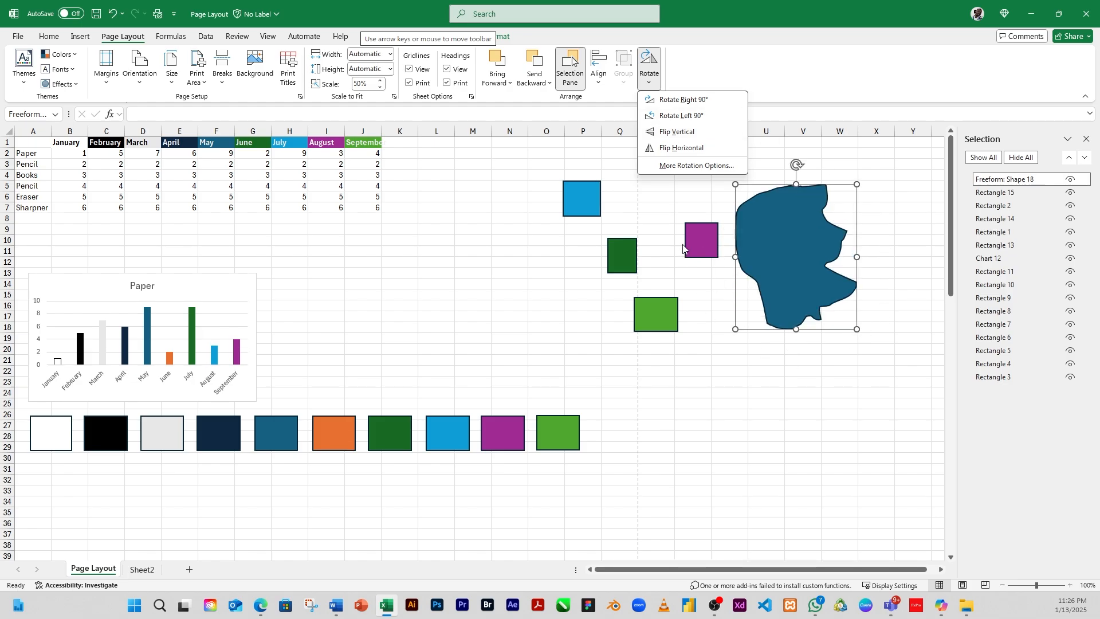
# Step: Flip the freeform shape horizontally back and forth repeatedly
pyautogui.click(704, 149)
pyautogui.click(705, 149)
pyautogui.click(704, 150)
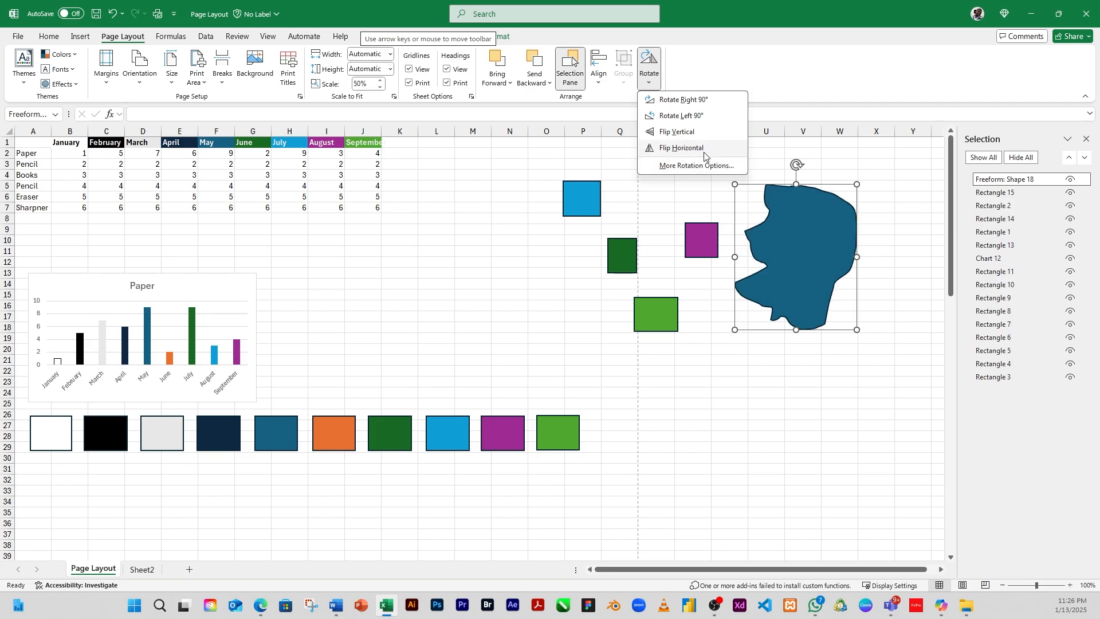
pyautogui.click(650, 148)
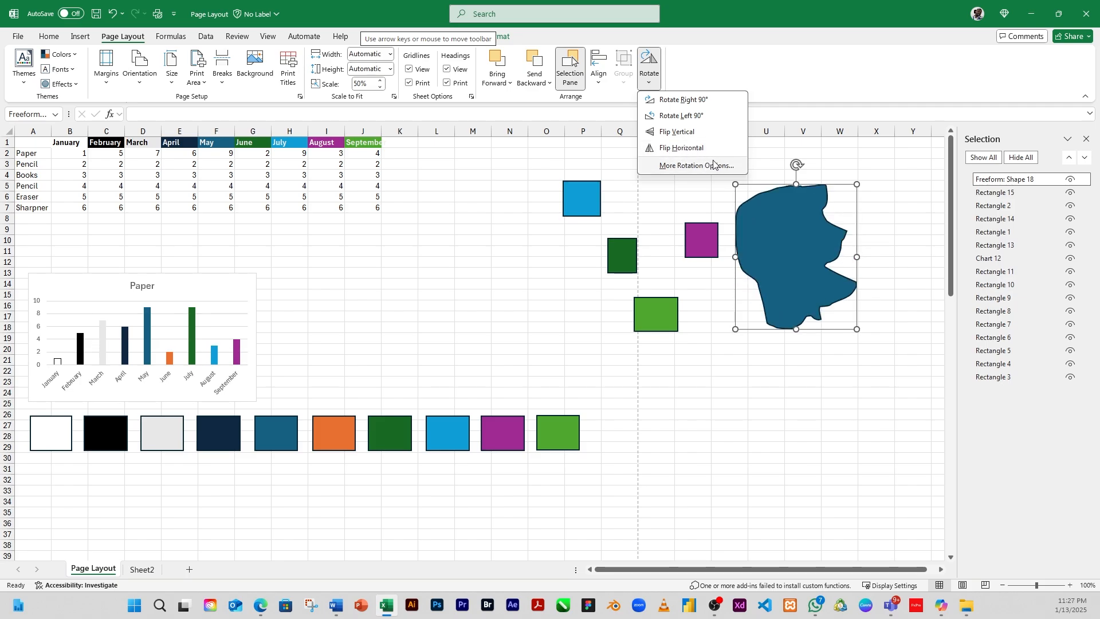
pyautogui.click(674, 150)
pyautogui.click(673, 150)
pyautogui.click(674, 152)
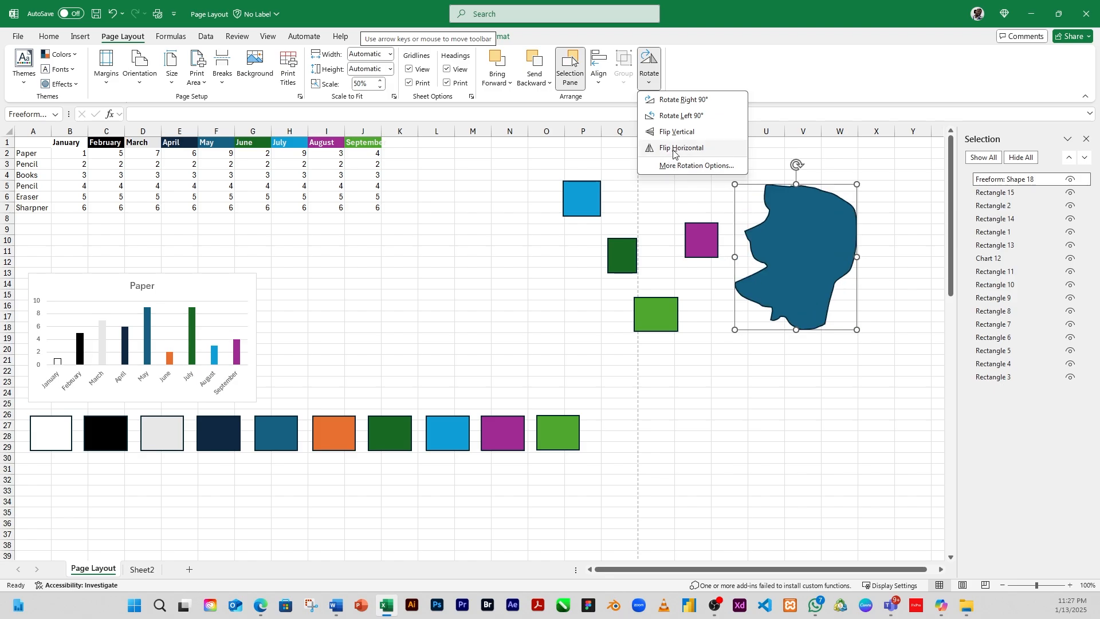
pyautogui.click(669, 151)
pyautogui.click(682, 146)
pyautogui.click(683, 152)
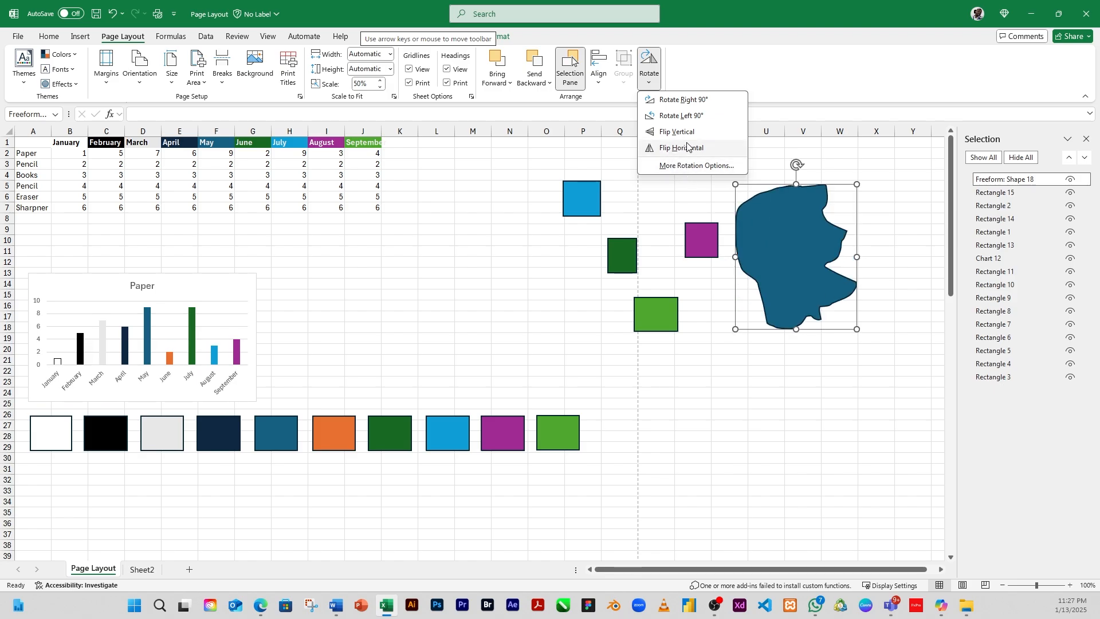
pyautogui.click(673, 151)
# Step: Open More Rotation Options and set the freeform shape's scale height and scale width to 150%
pyautogui.click(695, 166)
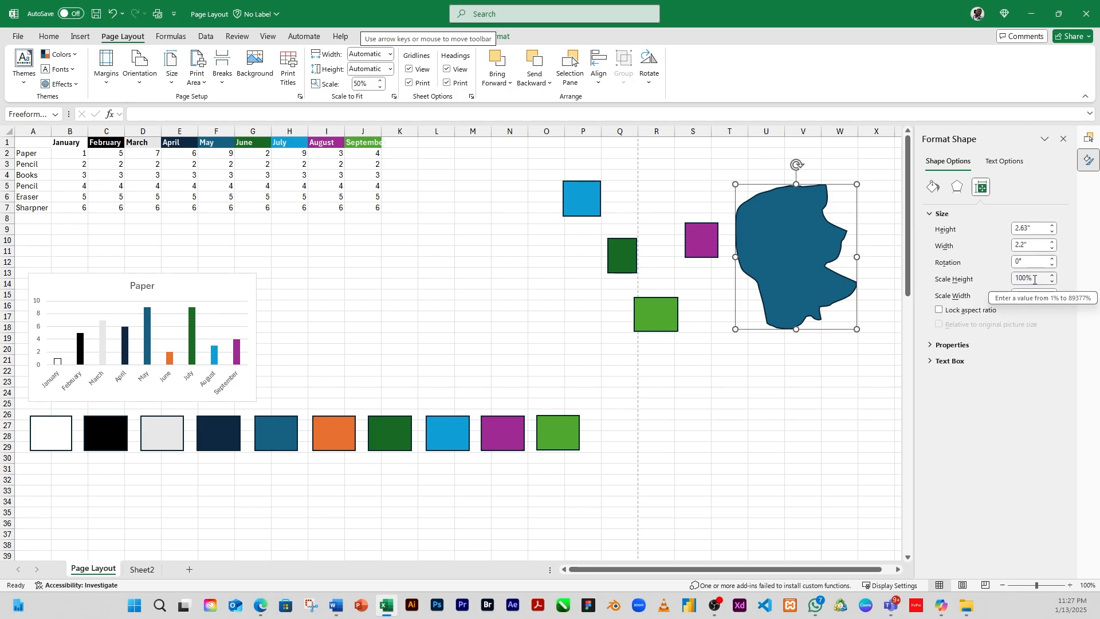
pyautogui.moveTo(1035, 279); pyautogui.dragTo(978, 273)
pyautogui.write('15')
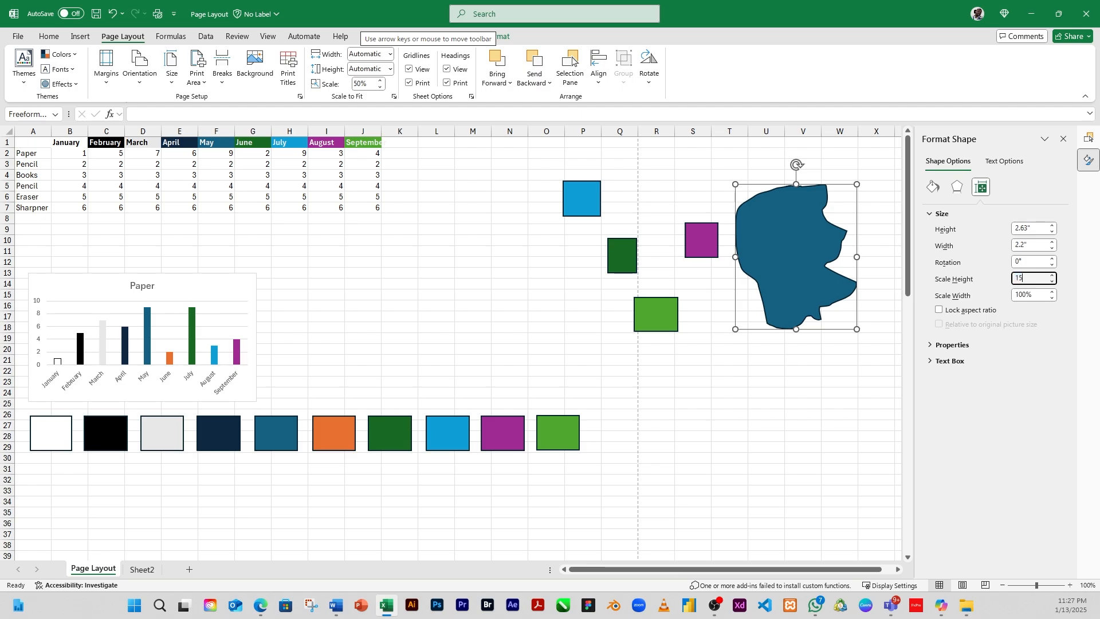
pyautogui.write('0')
pyautogui.press('Return')
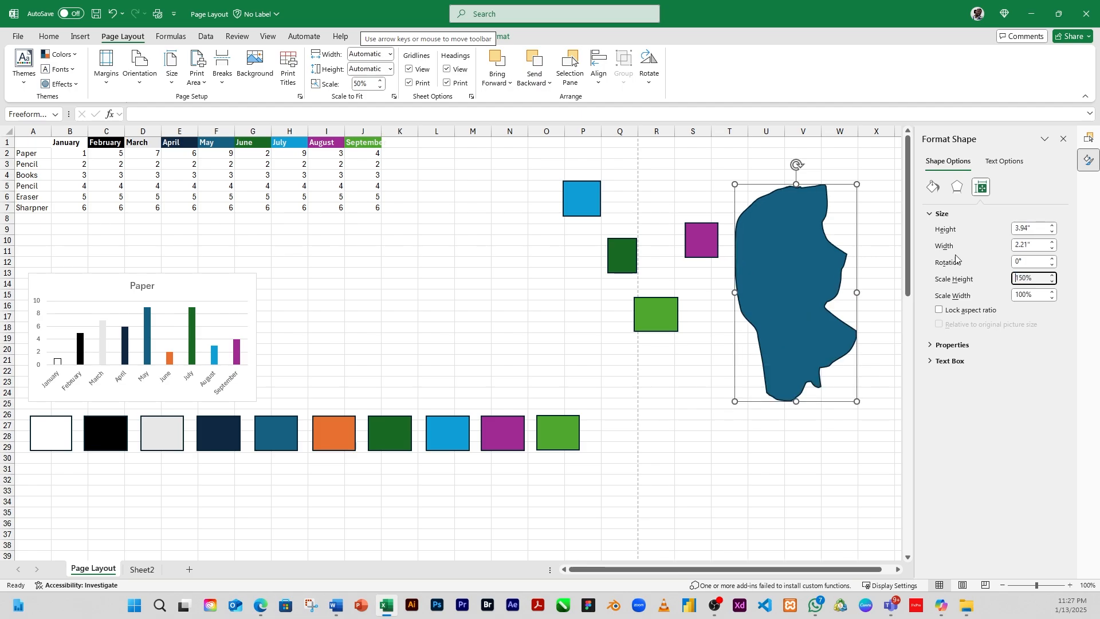
pyautogui.moveTo(1034, 295); pyautogui.dragTo(969, 292)
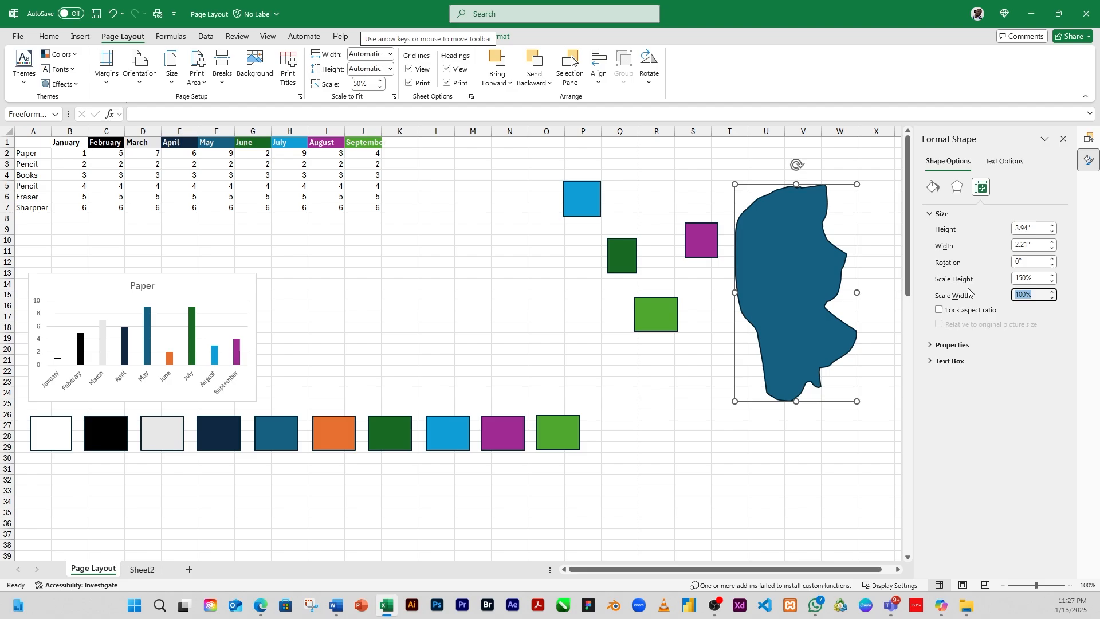
pyautogui.write('1')
pyautogui.press('Return')
# Step: Move the freeform shape and resize it to about 2.38 in tall by 2.14 in wide, then close the Format Shape pane
pyautogui.moveTo(813, 287); pyautogui.dragTo(729, 334)
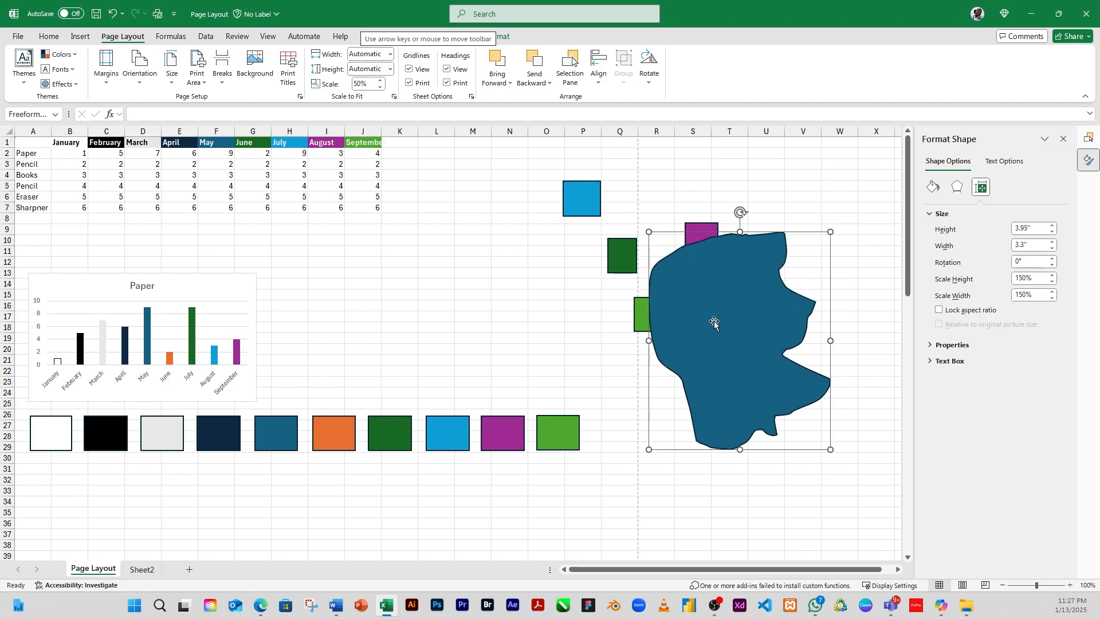
pyautogui.moveTo(649, 231); pyautogui.dragTo(712, 318)
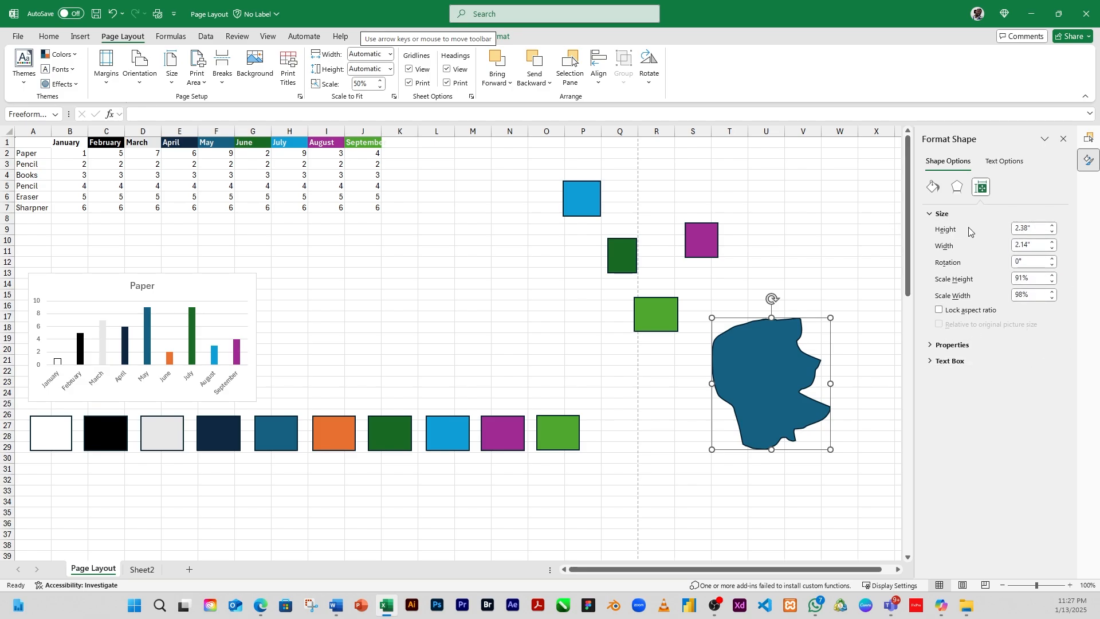
pyautogui.click(1064, 139)
pyautogui.click(1086, 140)
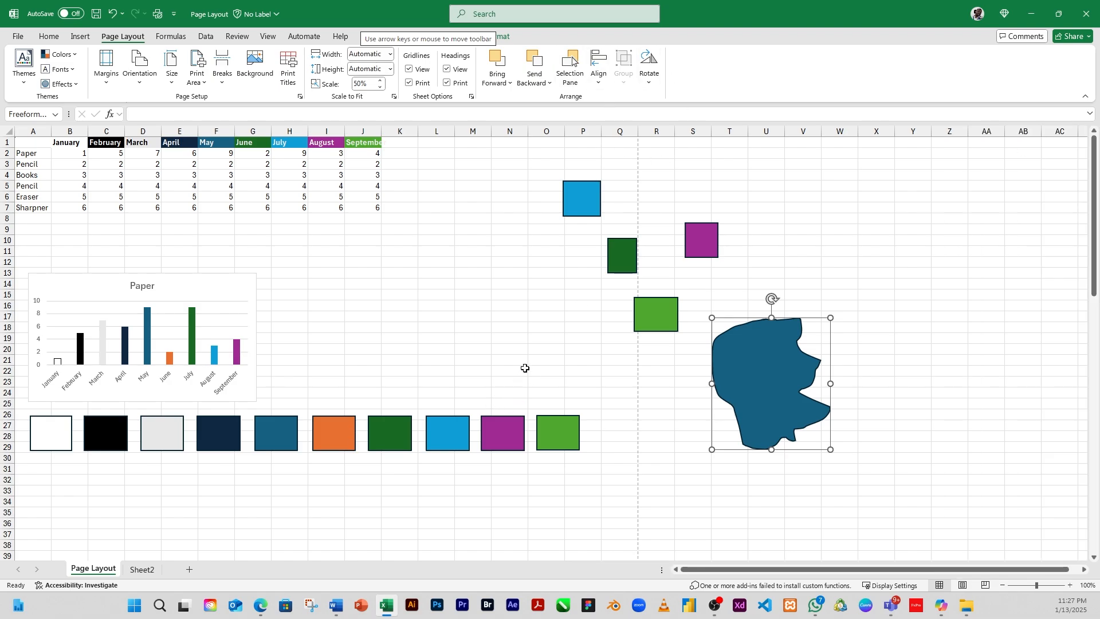
pyautogui.click(545, 338)
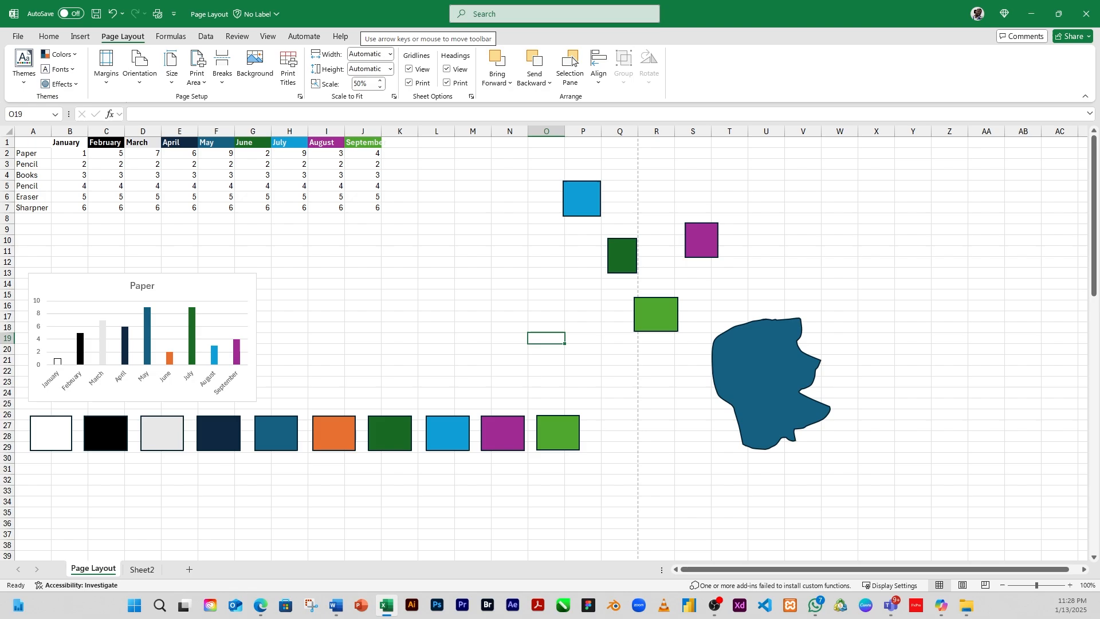
pyautogui.click(400, 229)
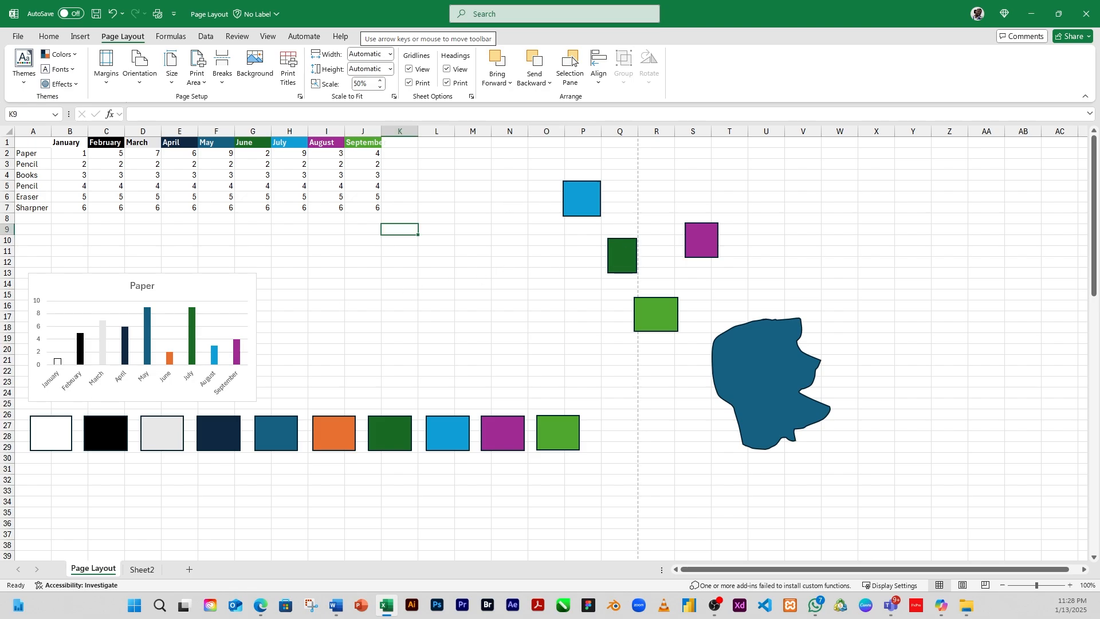
pyautogui.click(493, 295)
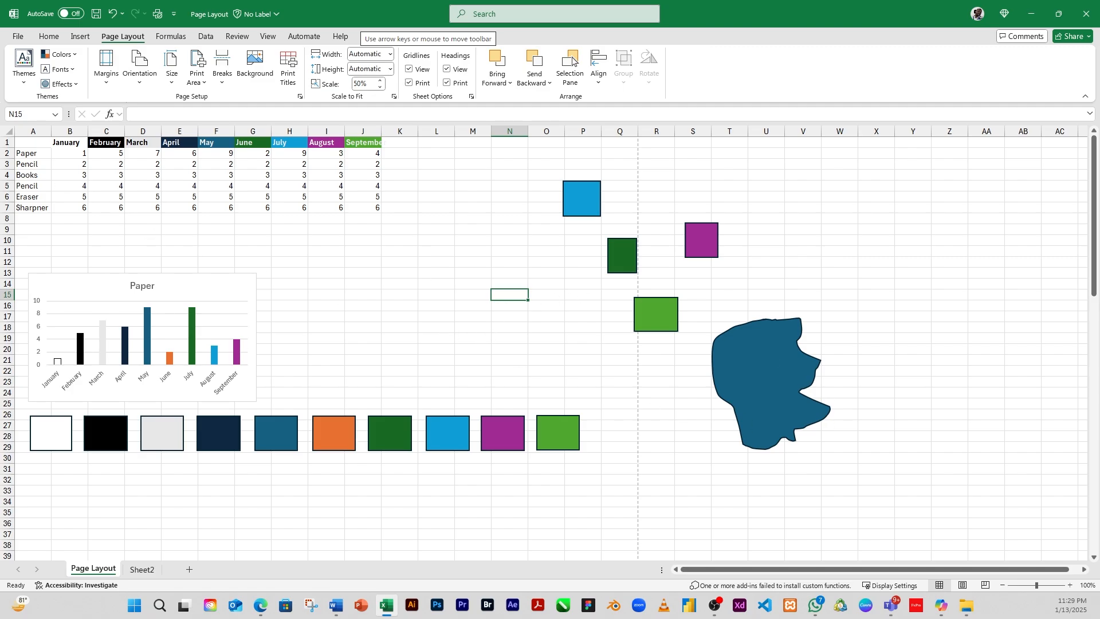
pyautogui.click(574, 61)
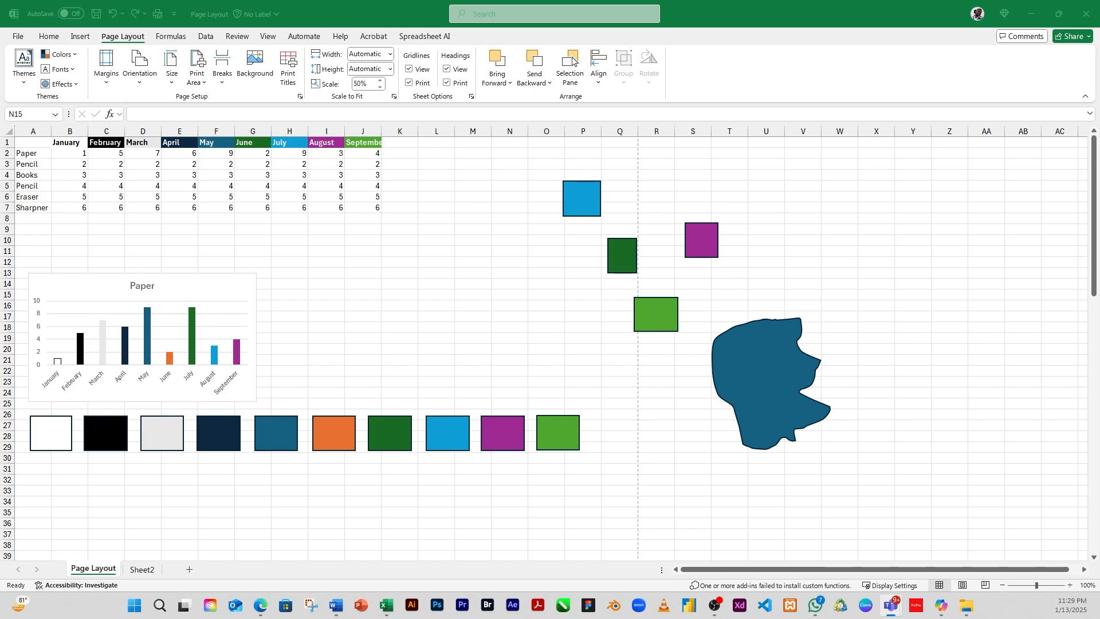
pyautogui.hotkey('alt', 'Tab')
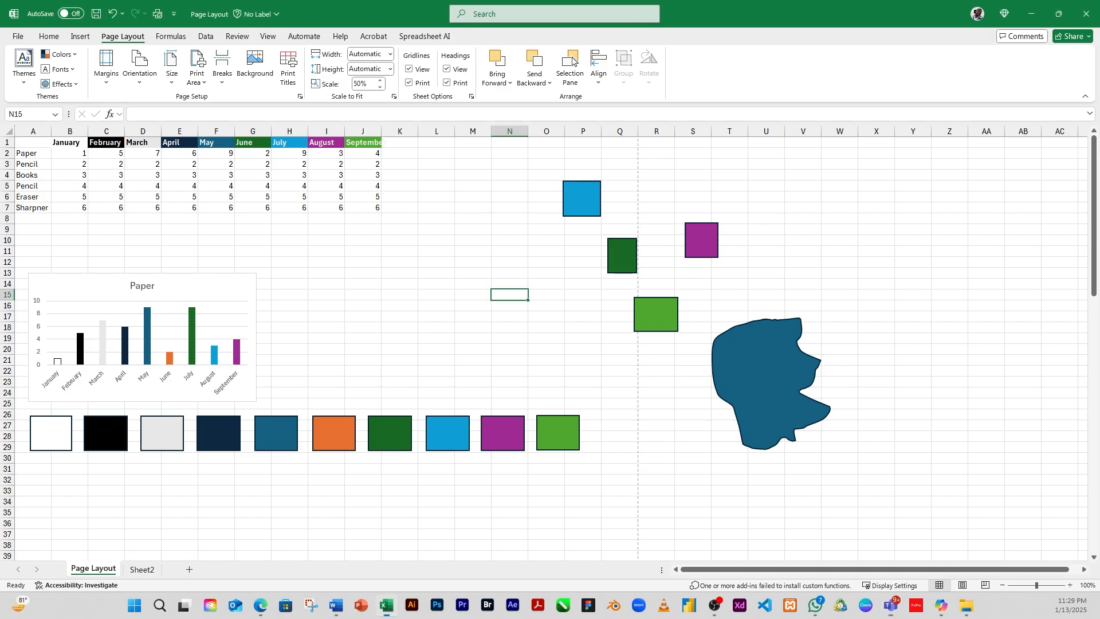